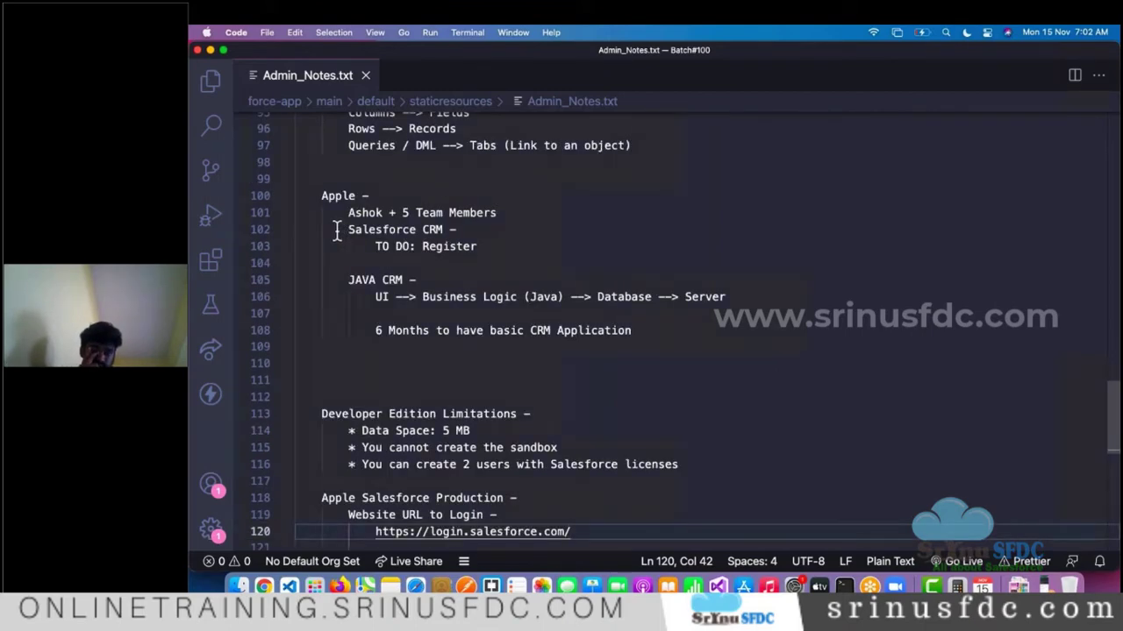
# Step: Review the notes from the Apple Salesforce CRM entry through the developer edition limitations, Apple Salesforce Production and 100 Requirements sections
pyautogui.moveTo(346, 230); pyautogui.dragTo(614, 247)
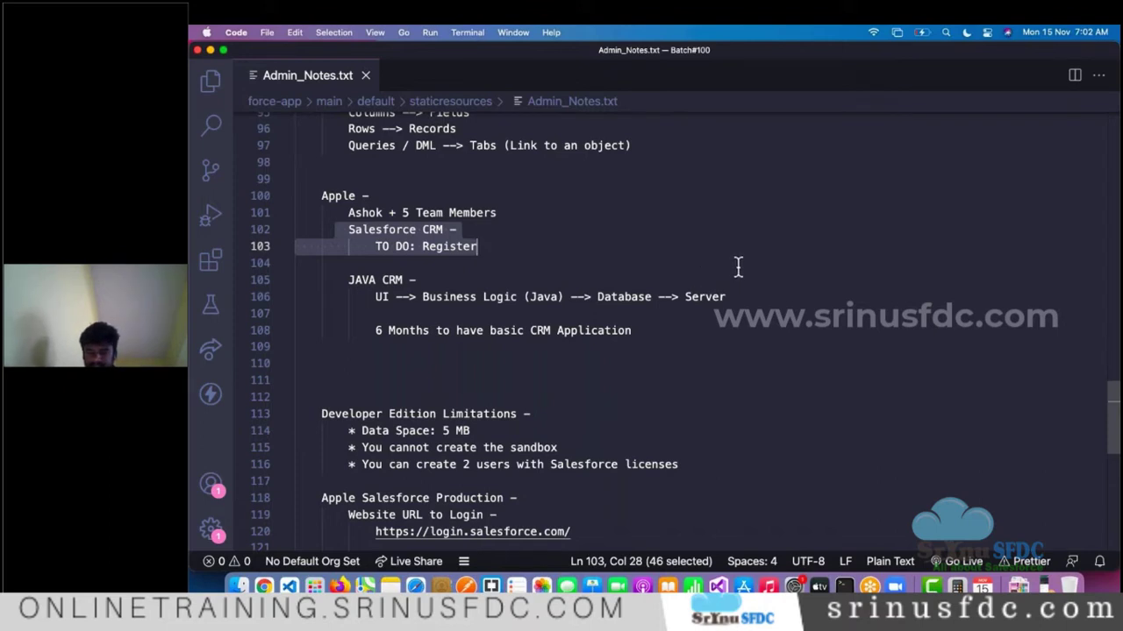
pyautogui.scroll(-1, 737, 267)
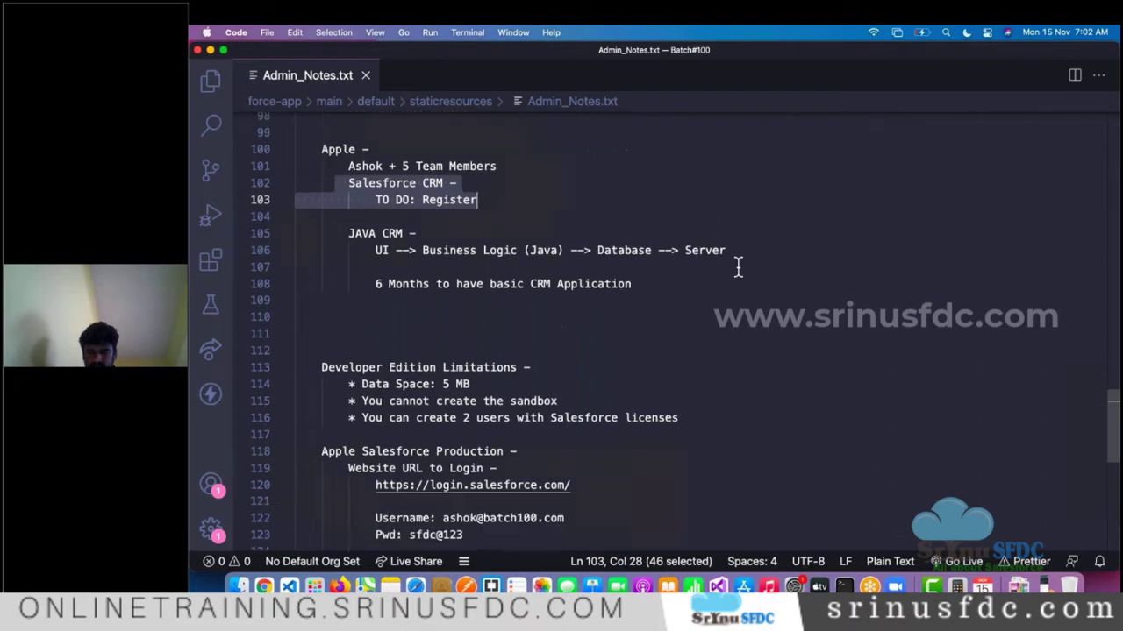
pyautogui.scroll(-1, 737, 268)
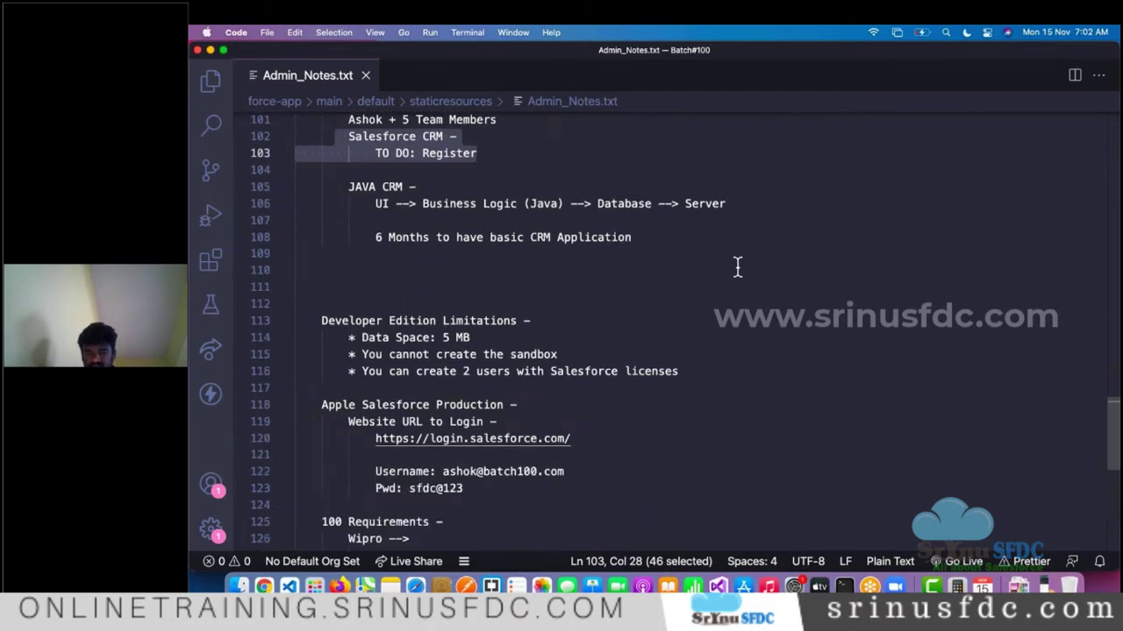
pyautogui.scroll(-2, 738, 268)
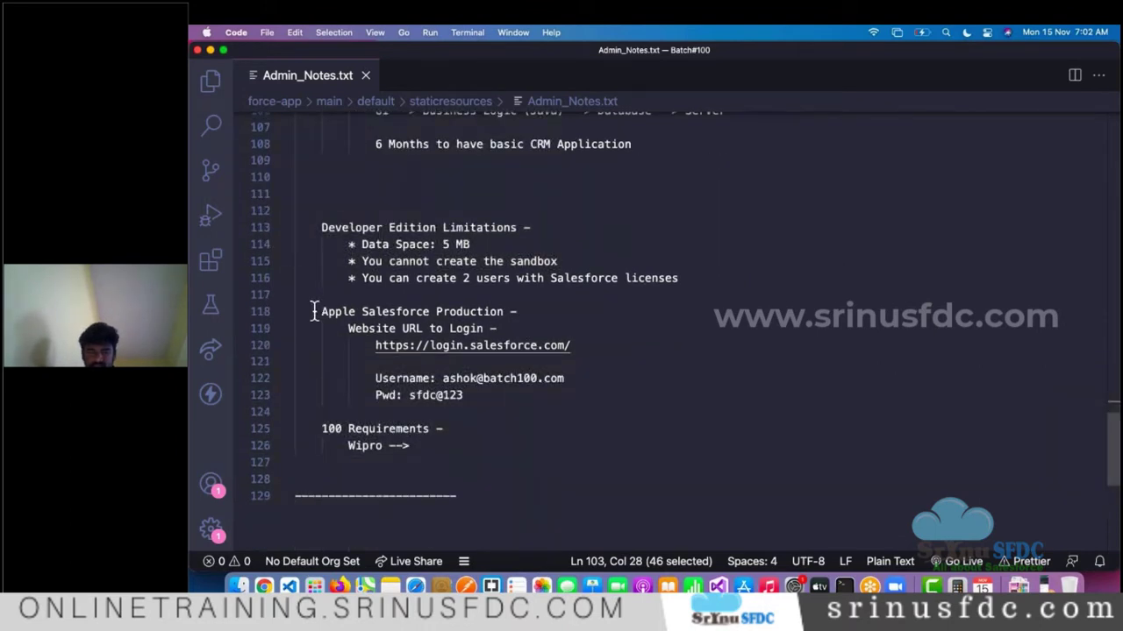
pyautogui.moveTo(314, 312); pyautogui.dragTo(529, 311)
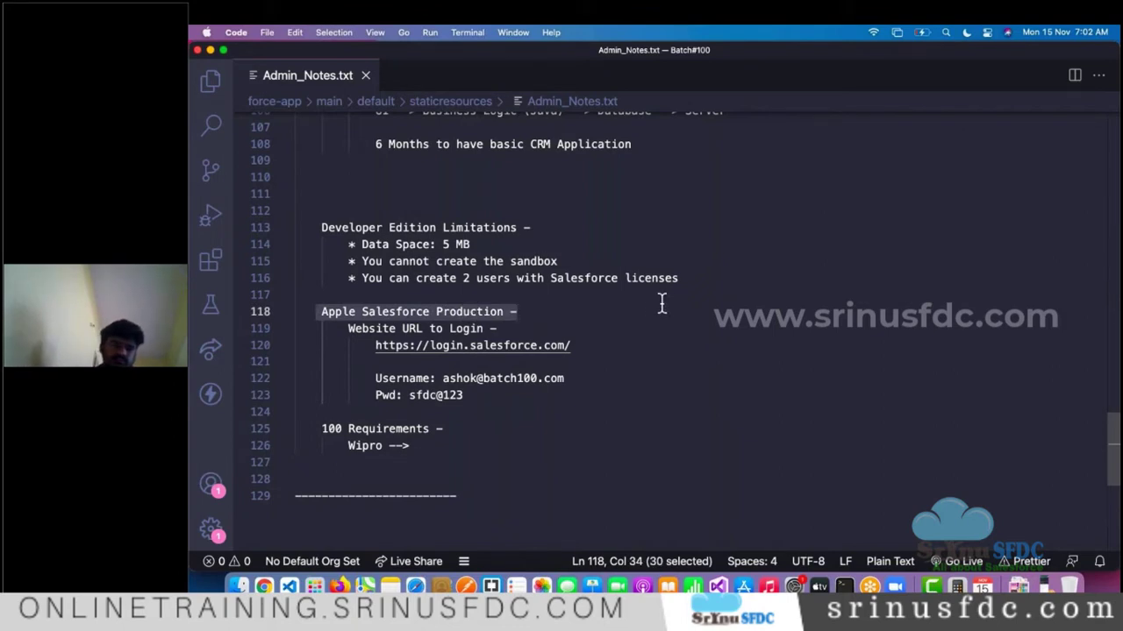
pyautogui.scroll(-2, 662, 303)
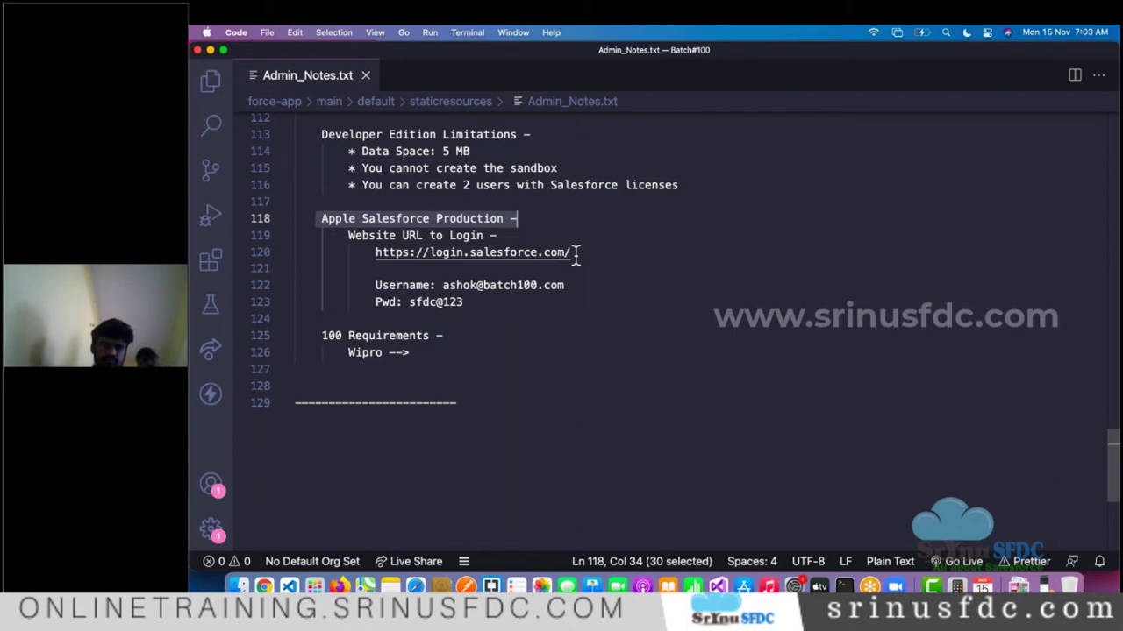
pyautogui.scroll(-3, 564, 292)
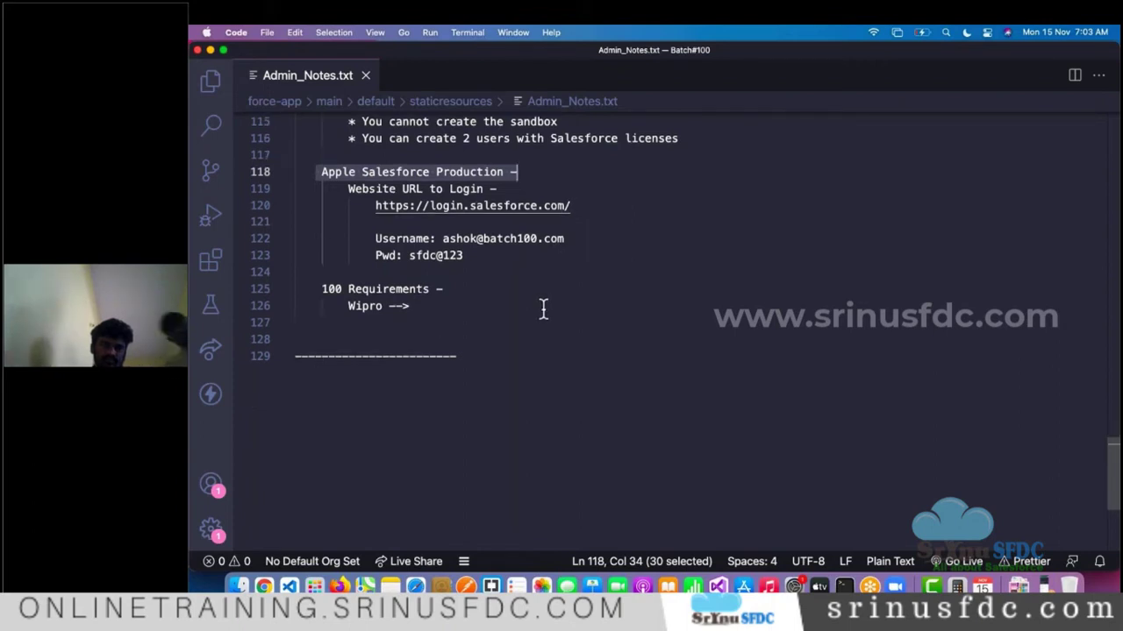
pyautogui.scroll(3, 543, 309)
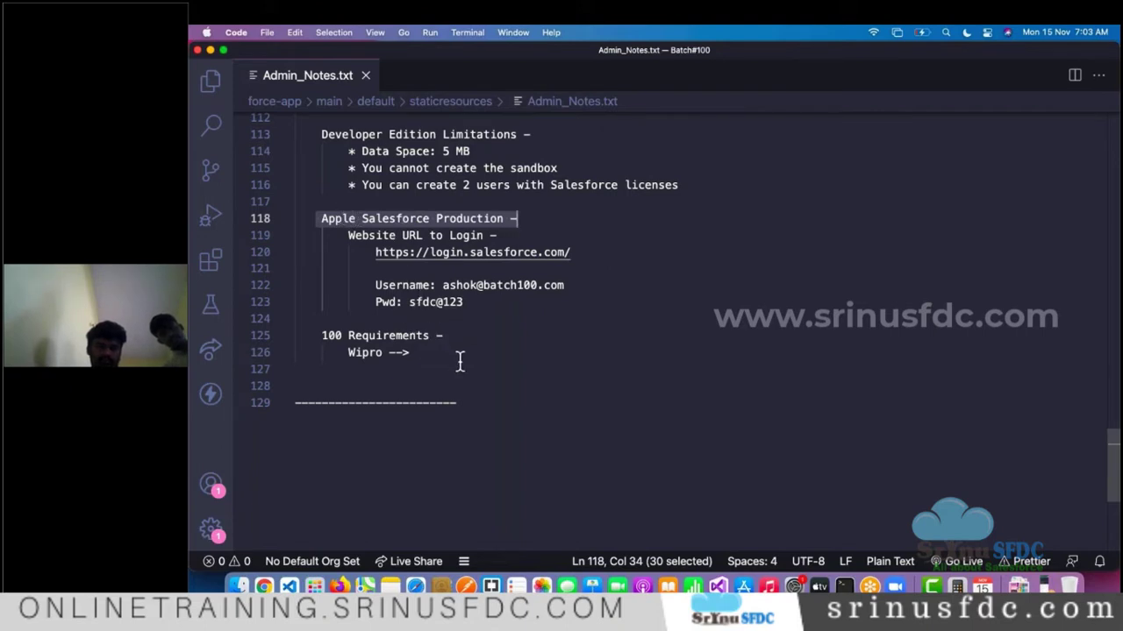
pyautogui.scroll(-2, 460, 359)
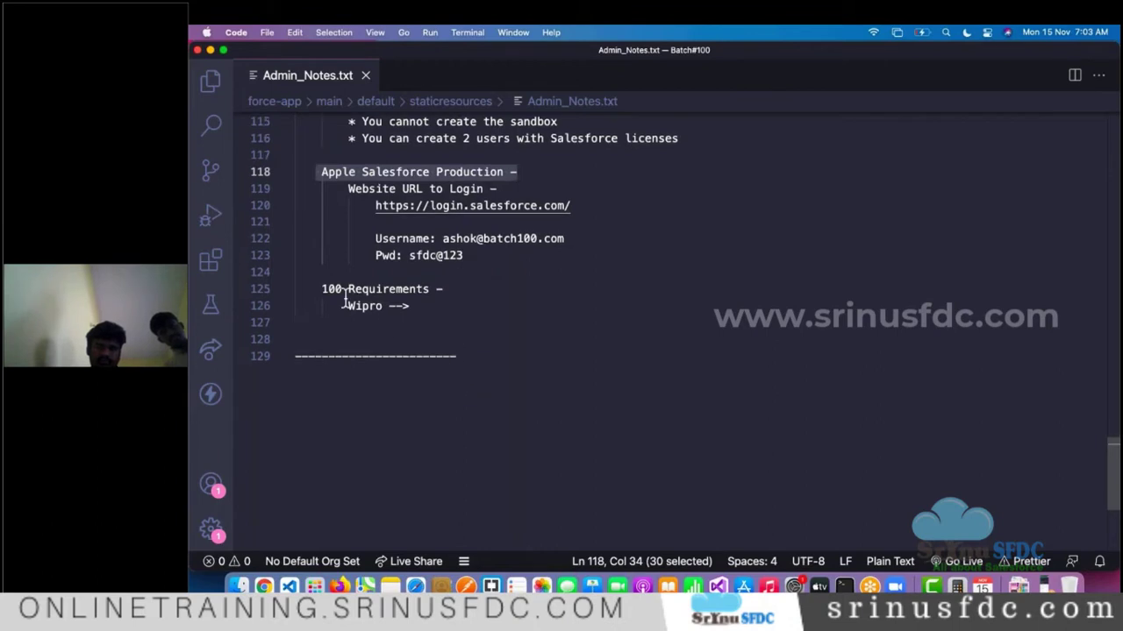
pyautogui.scroll(-2, 344, 299)
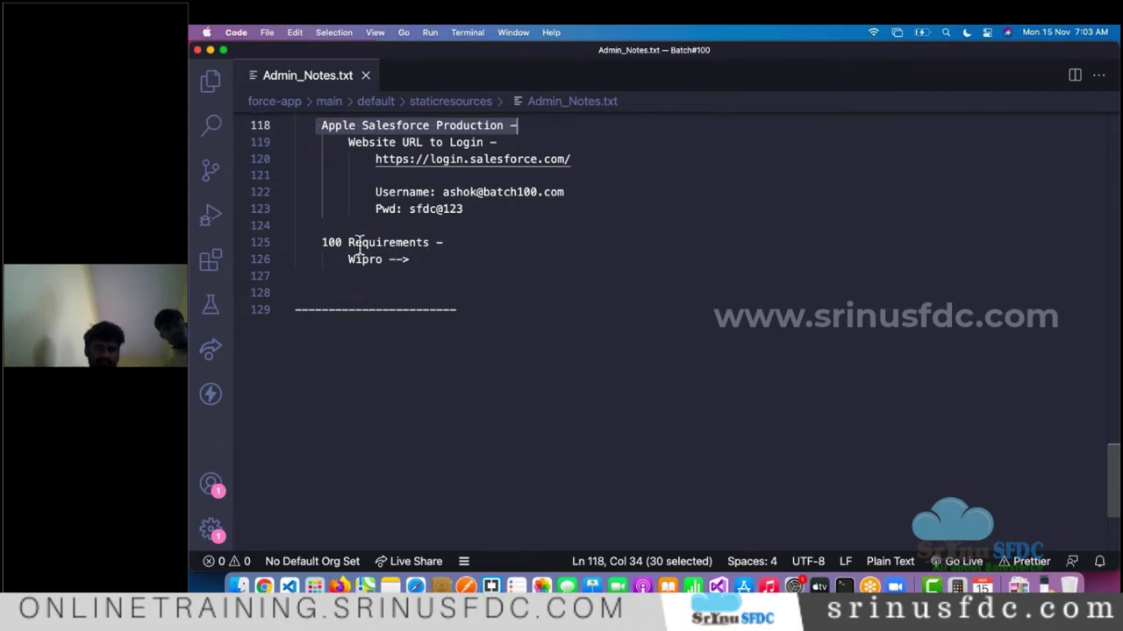
# Step: Add the indented line "1 Manager , 1 TL, 3 TM" under the Wipro entry of the 100 Requirements section
pyautogui.click(447, 261)
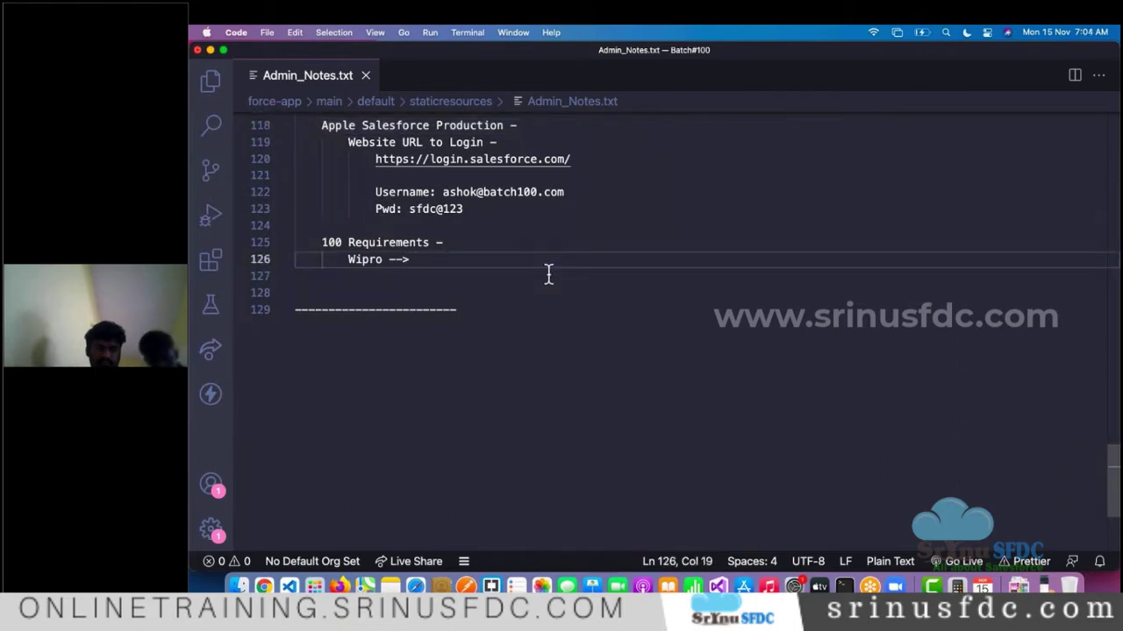
pyautogui.press('Return')
pyautogui.press('Tab')
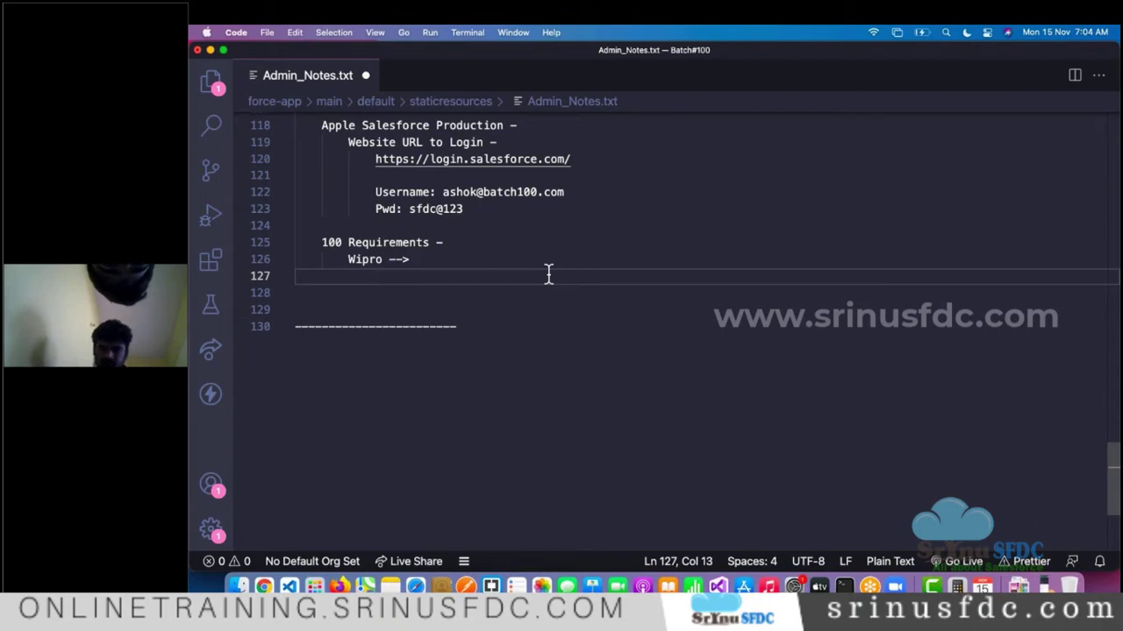
pyautogui.write('1 ')
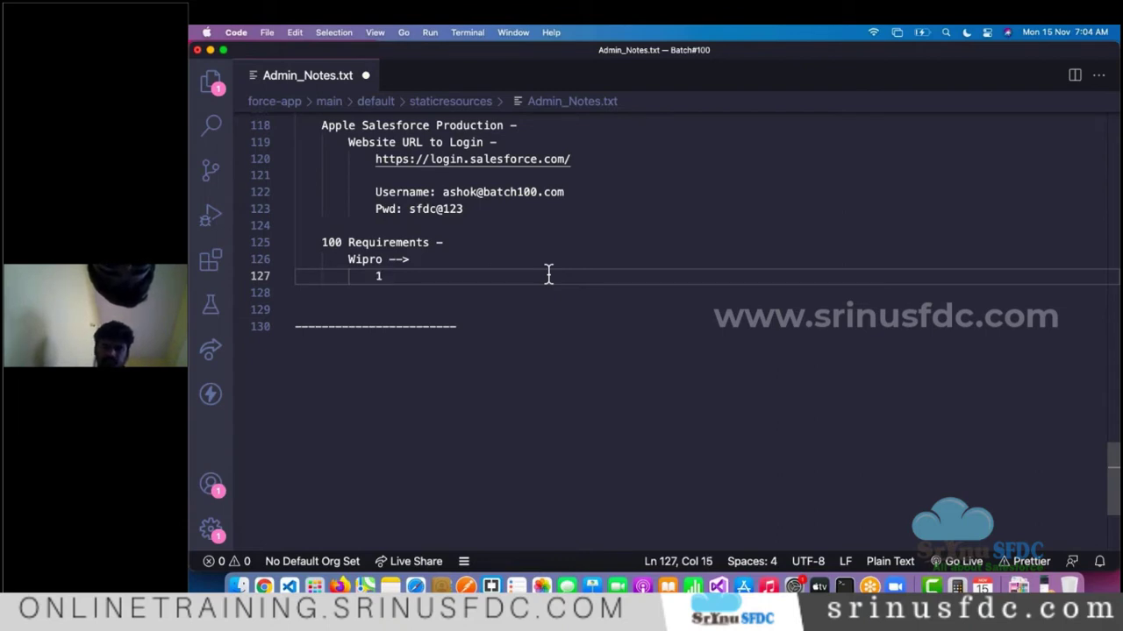
pyautogui.write('Manager')
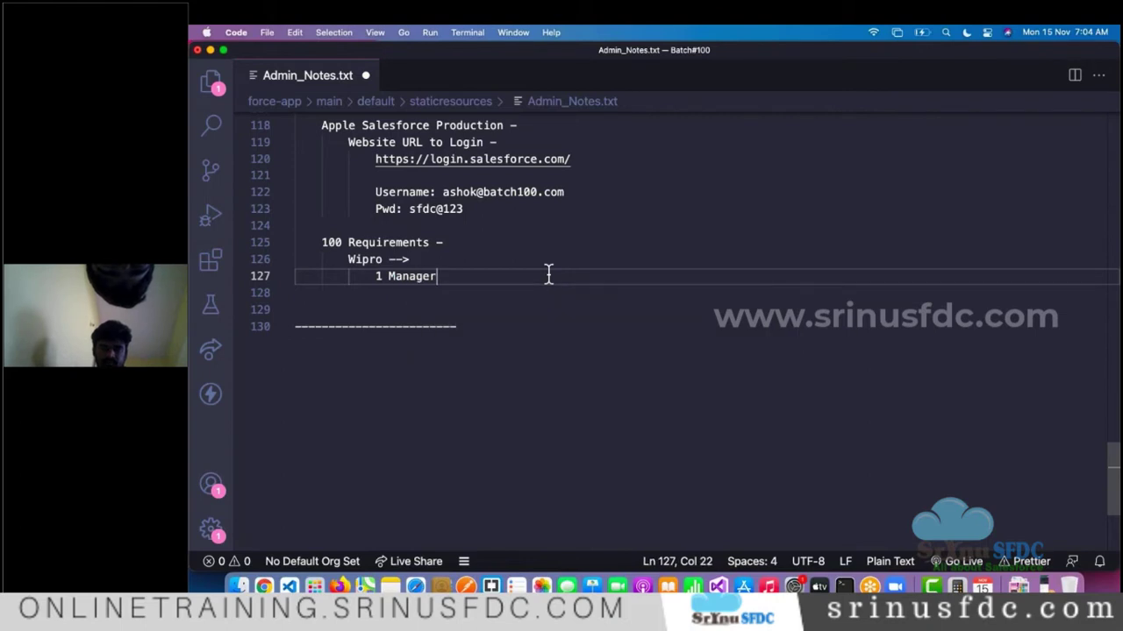
pyautogui.write(' ,')
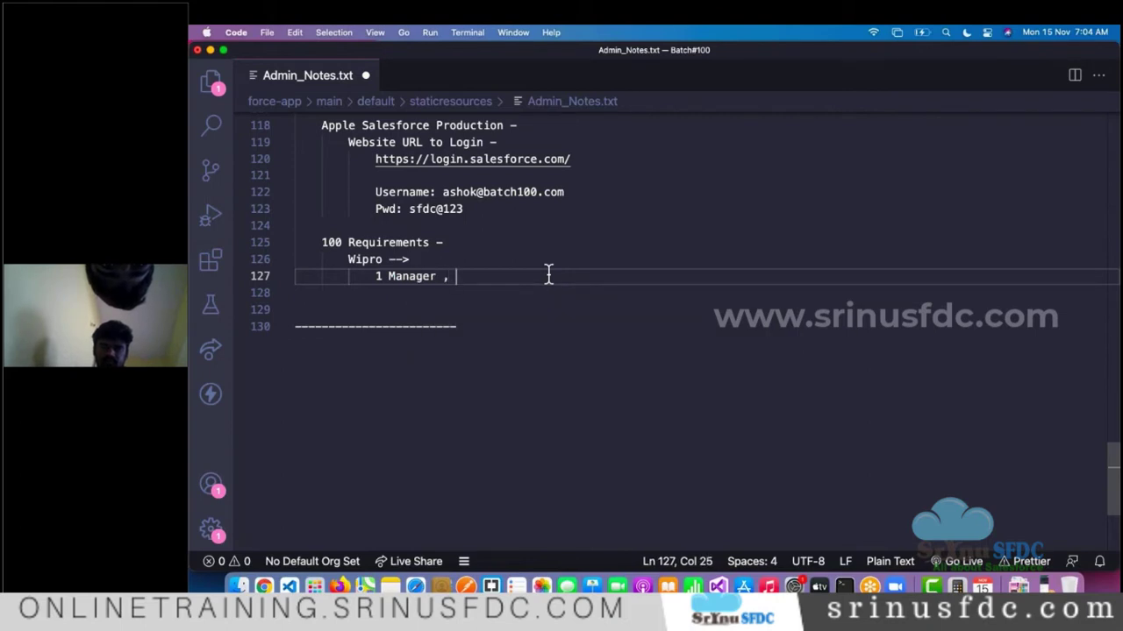
pyautogui.write(' 1 TL, 3 T')
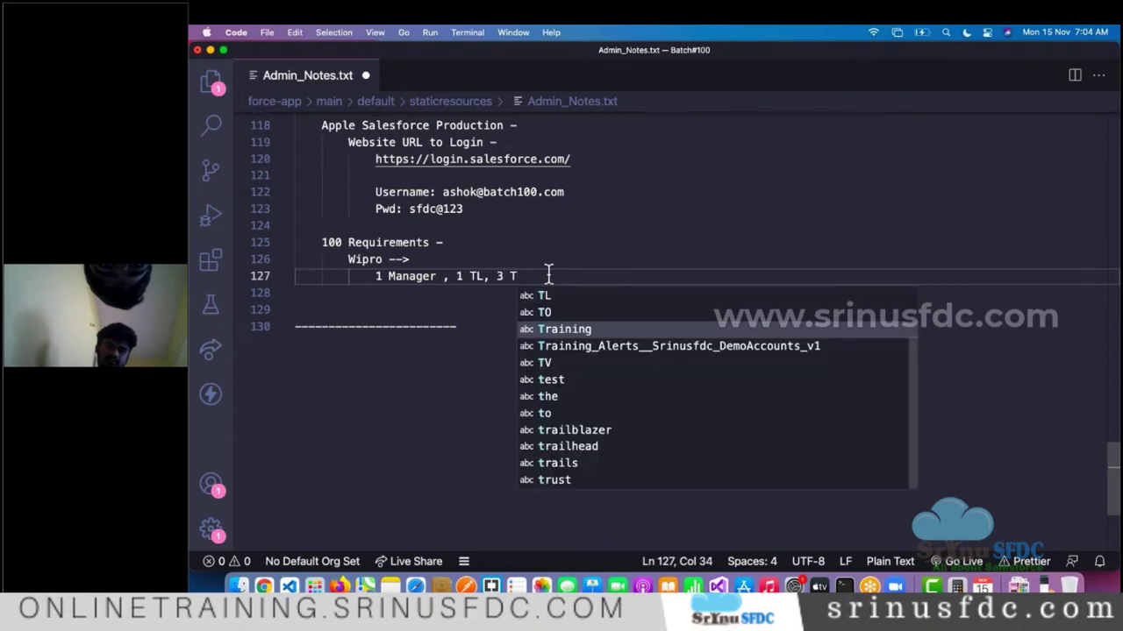
pyautogui.write('M')
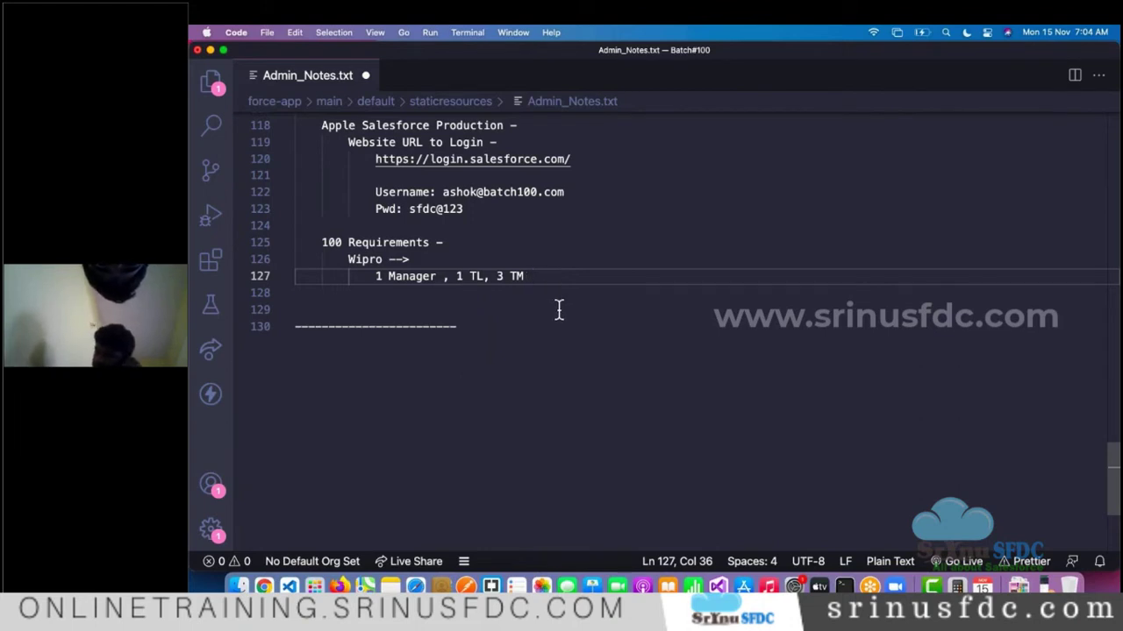
pyautogui.scroll(-2, 558, 309)
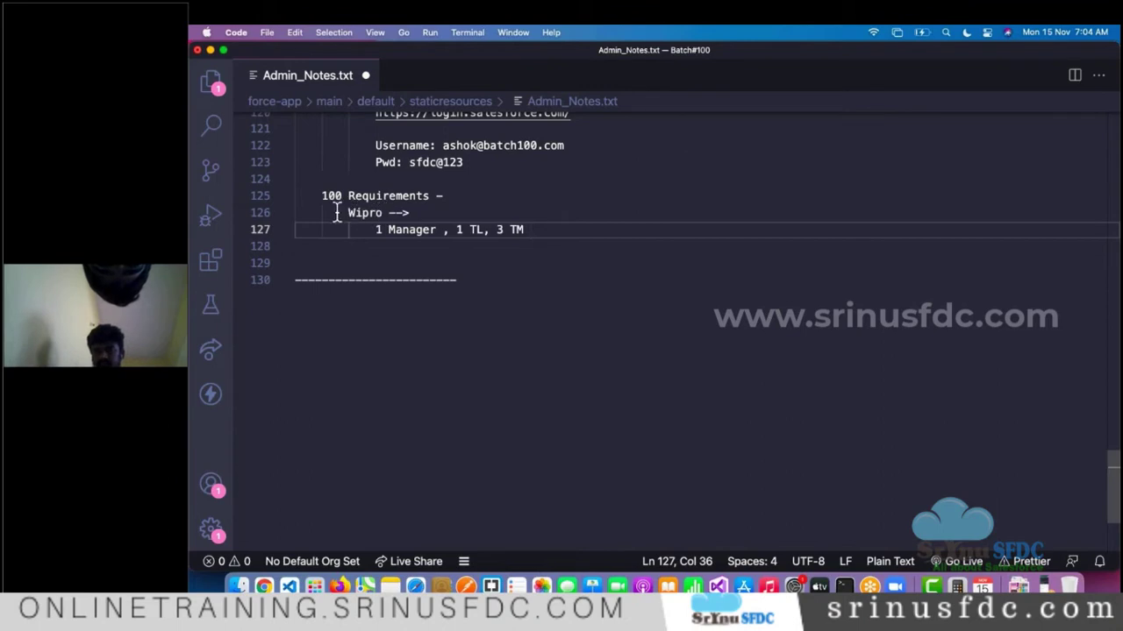
pyautogui.moveTo(368, 231); pyautogui.dragTo(536, 238)
pyautogui.click(551, 261)
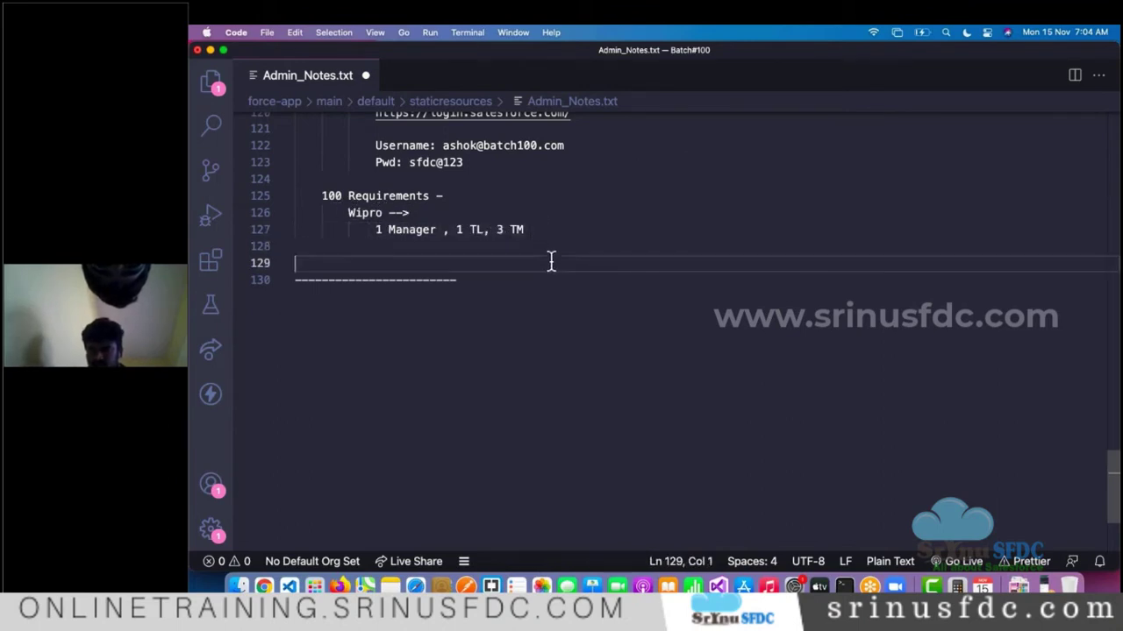
# Step: Add a "Jira -" heading below the Wipro team line, separated from it by a blank line
pyautogui.click(638, 237)
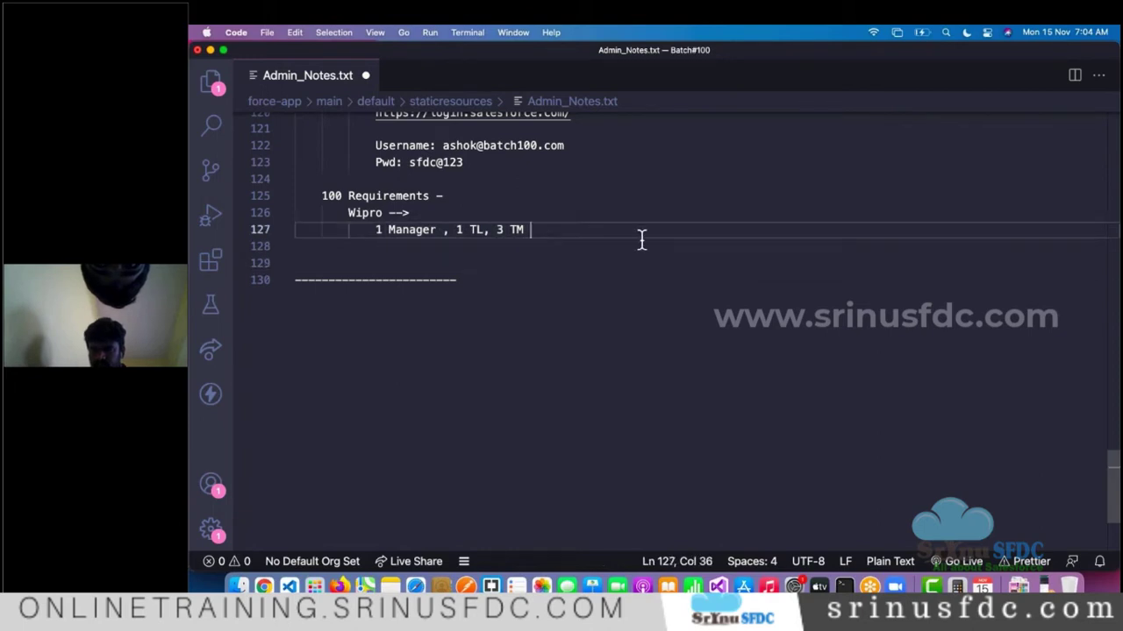
pyautogui.press('Return')
pyautogui.press('Return')
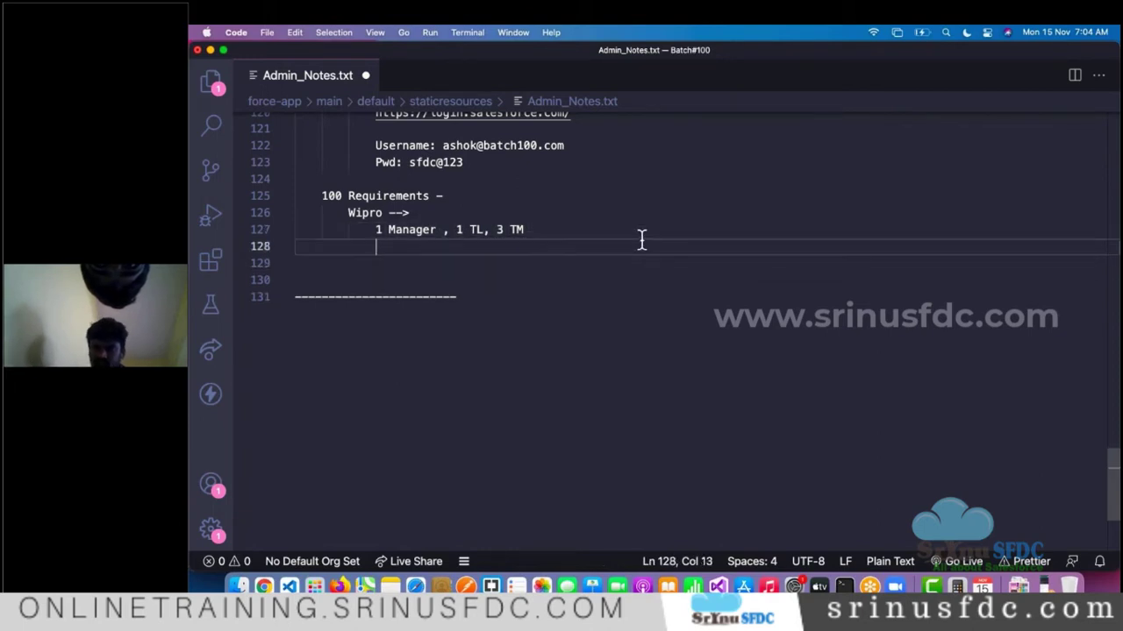
pyautogui.scroll(1, 535, 307)
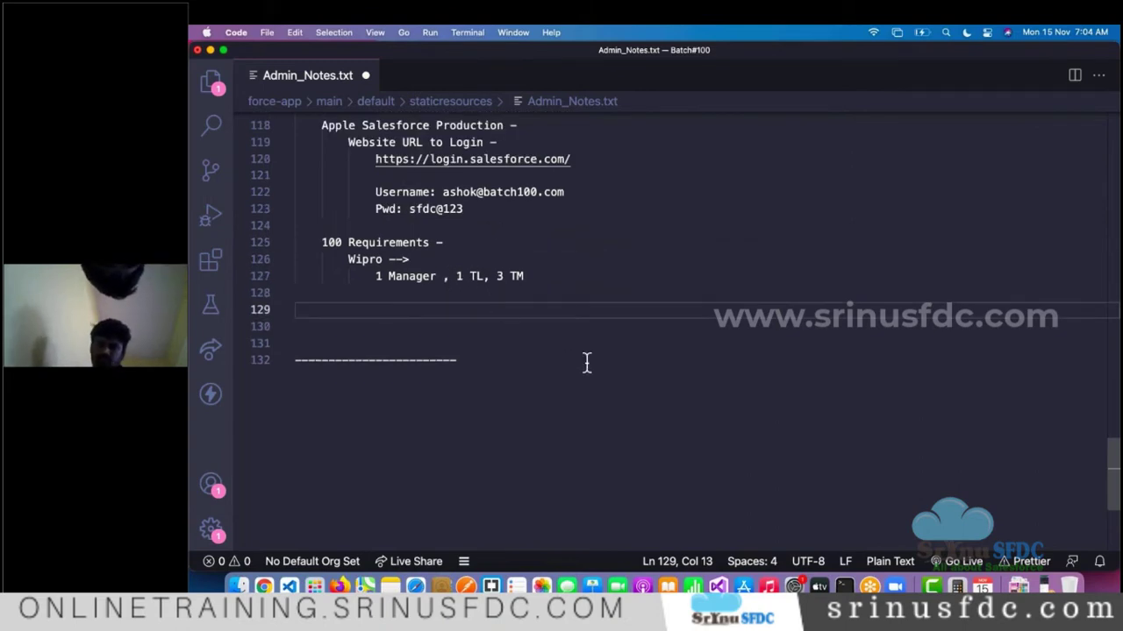
pyautogui.scroll(1, 494, 254)
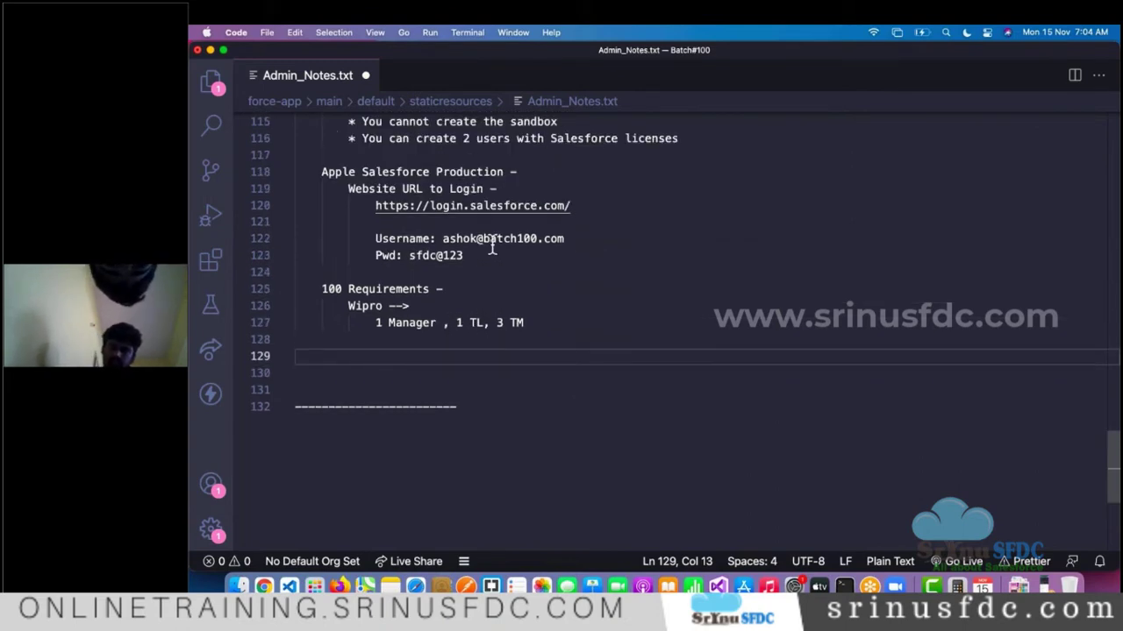
pyautogui.scroll(1, 484, 228)
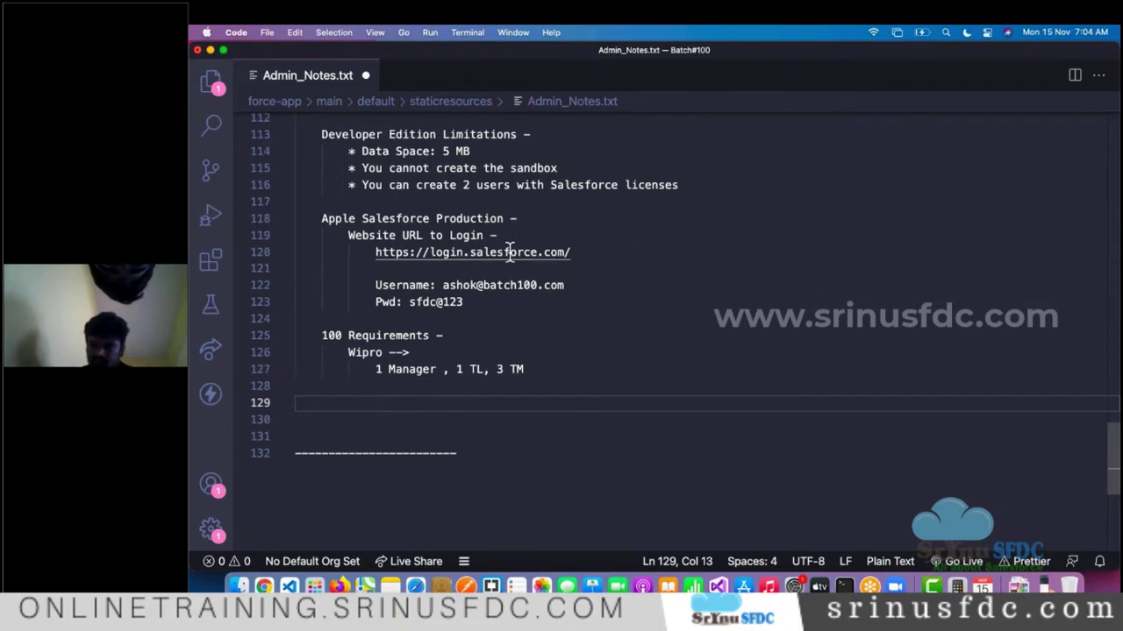
pyautogui.scroll(-1, 517, 265)
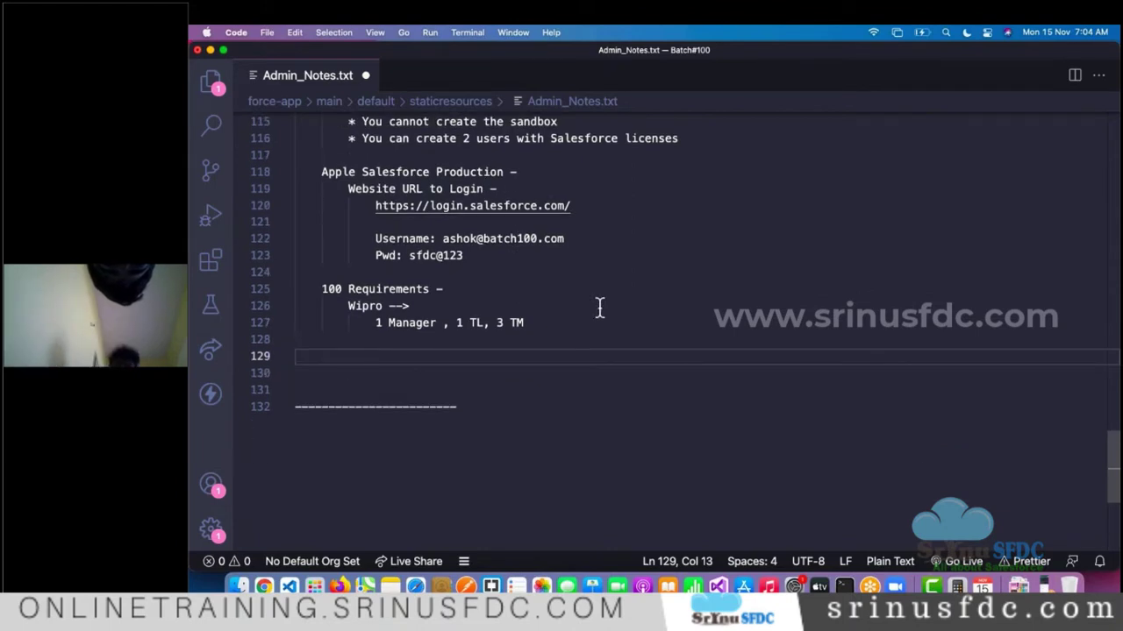
pyautogui.scroll(-1, 634, 300)
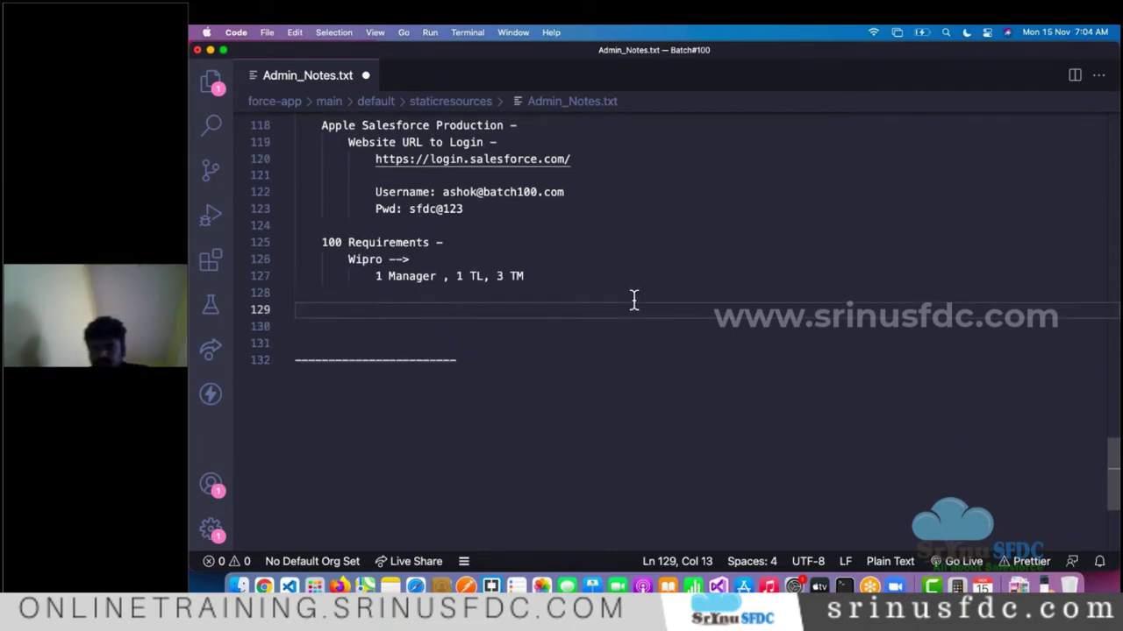
pyautogui.scroll(-1, 631, 300)
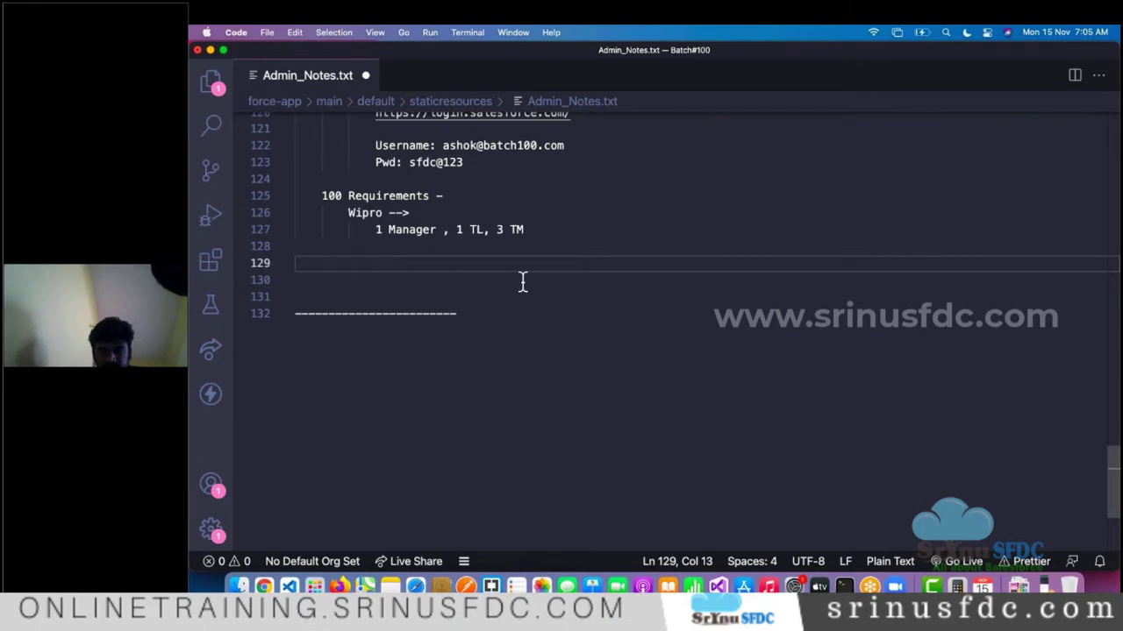
pyautogui.write('Jira')
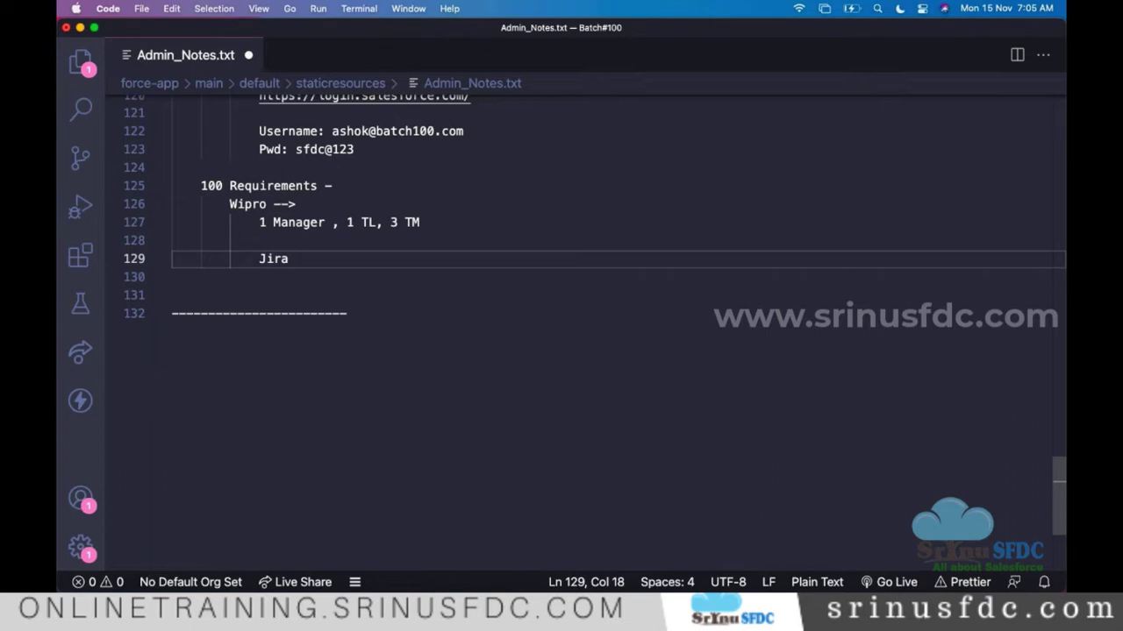
pyautogui.write('-')
# Step: Add the indented entry "Apple CRM Apps -" on a new line under the Jira heading
pyautogui.press('Return')
pyautogui.press('Tab')
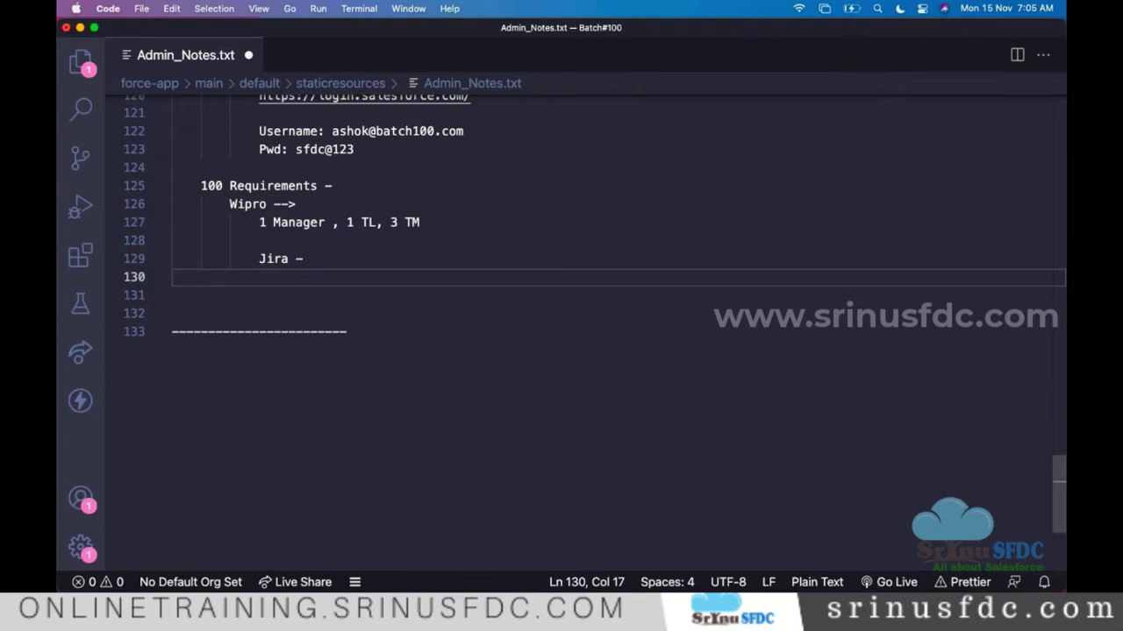
pyautogui.write('Apple')
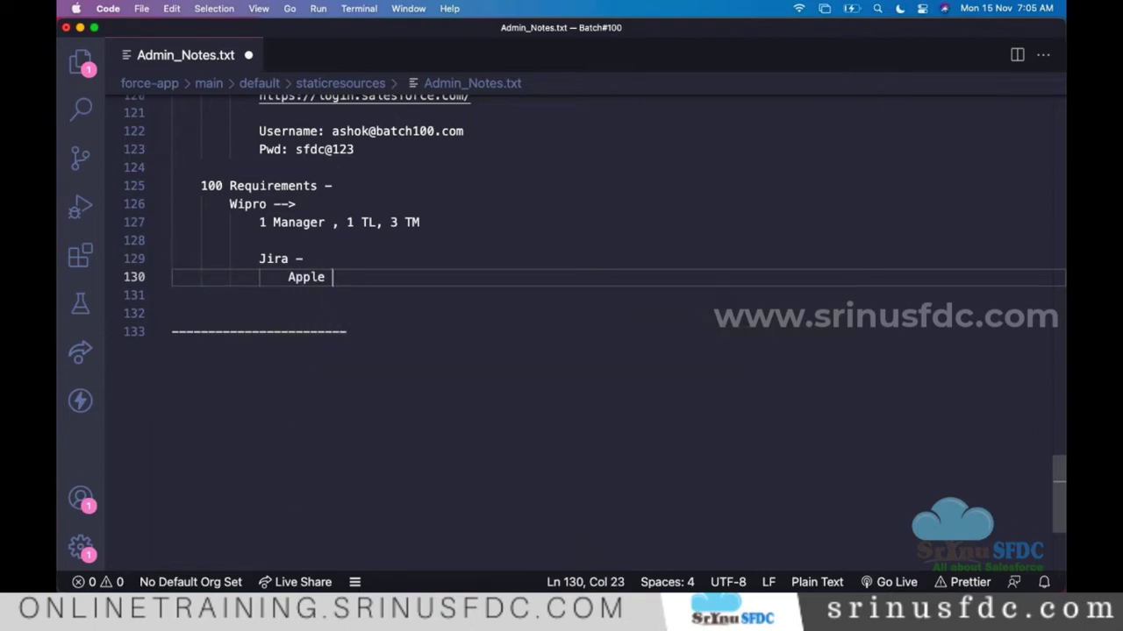
pyautogui.write(' CR')
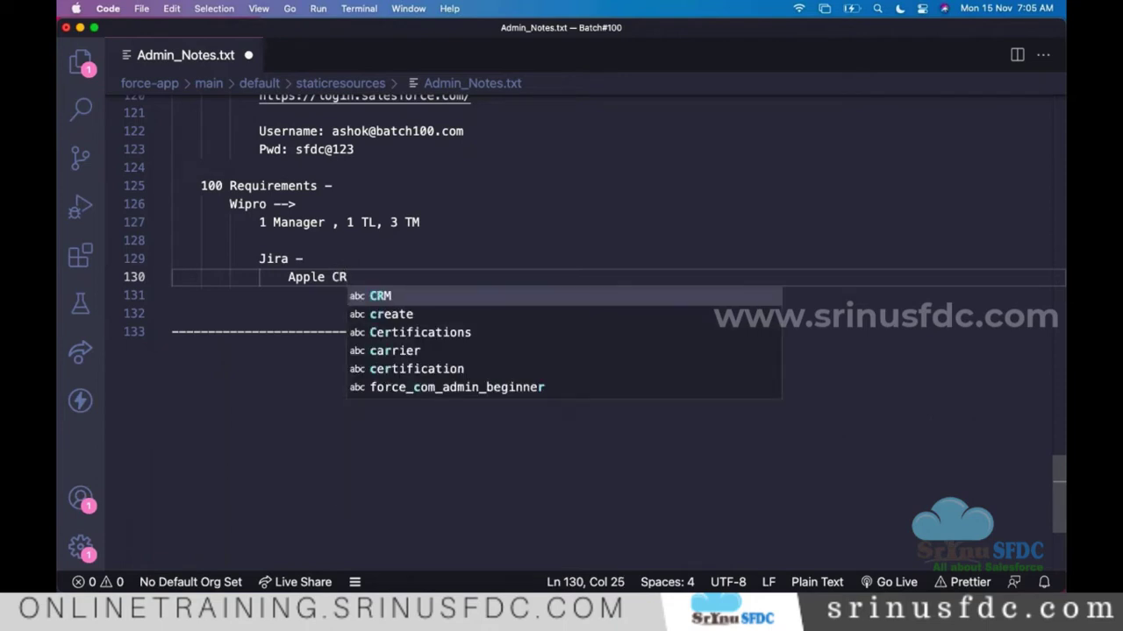
pyautogui.write('M A')
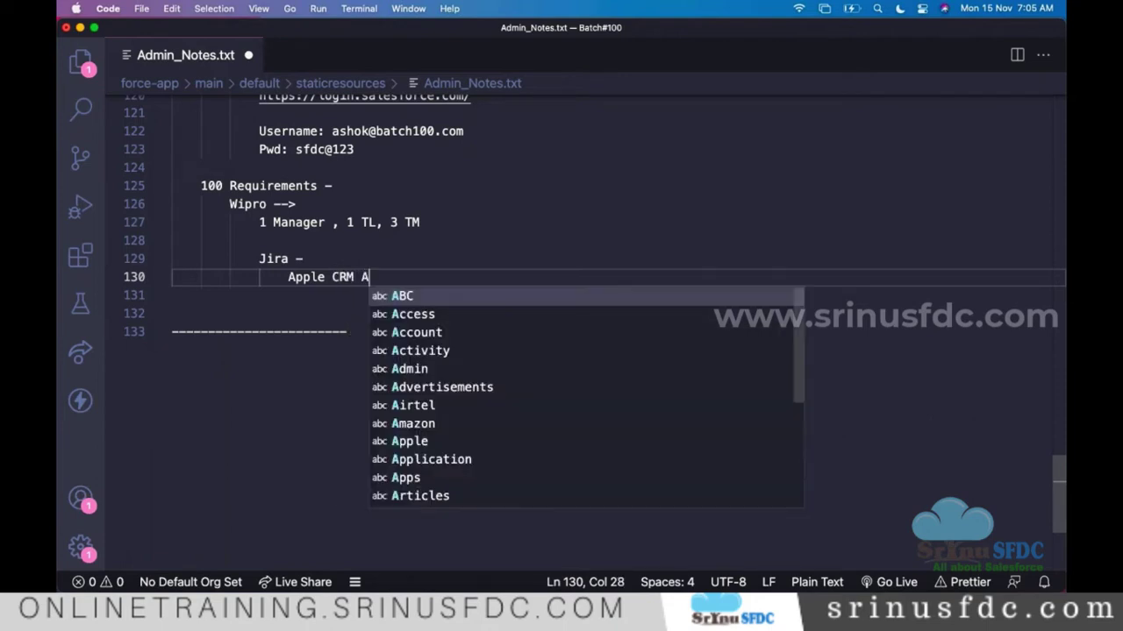
pyautogui.write('pps')
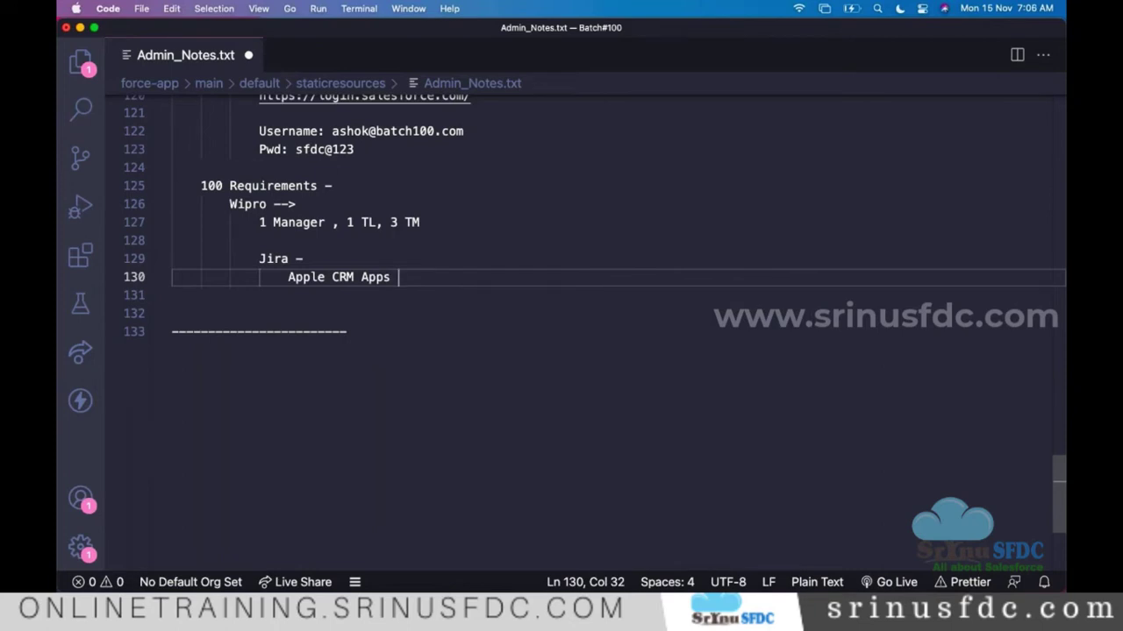
pyautogui.write(' -')
# Step: Add the indented line "100 Requirements" under Apple CRM Apps with a blank line after it, and save the notes
pyautogui.press('Return')
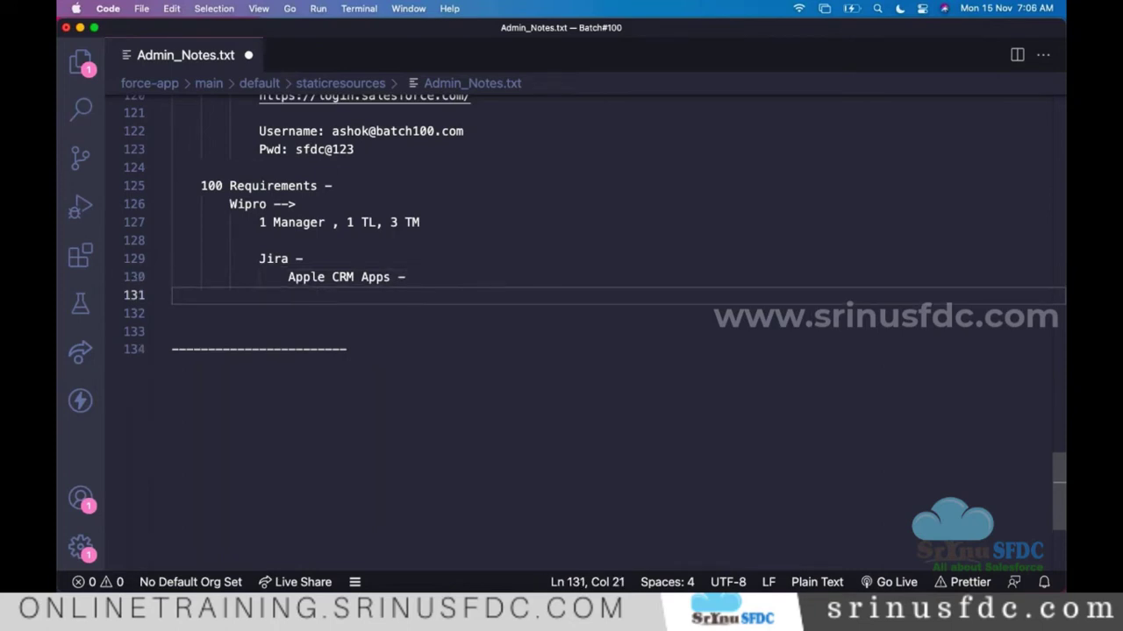
pyautogui.write('100 Req')
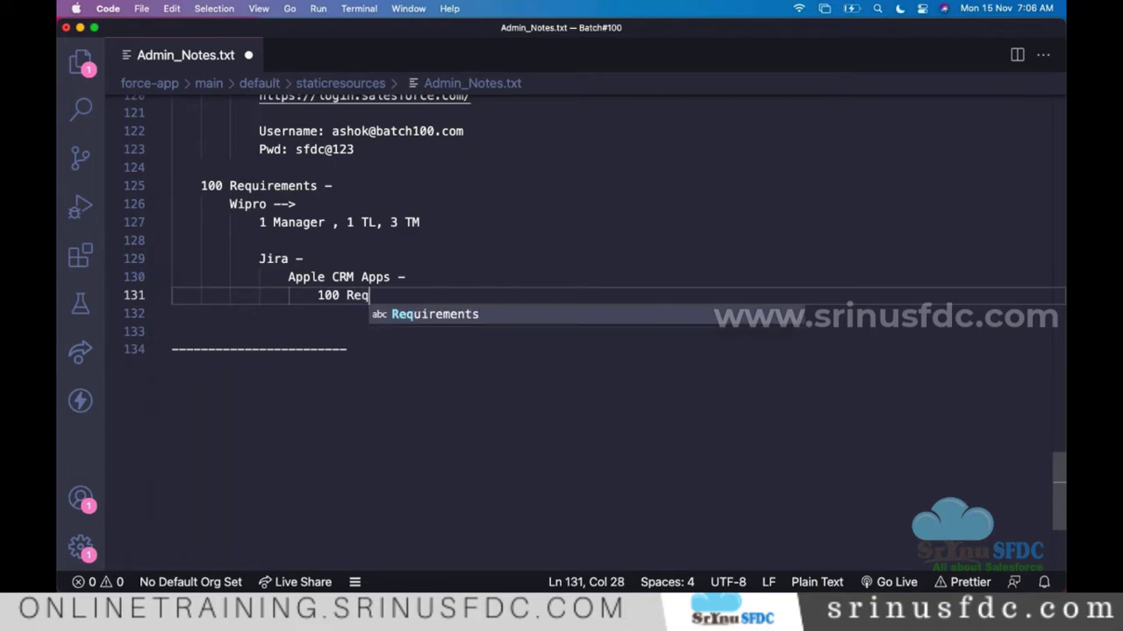
pyautogui.press('Return')
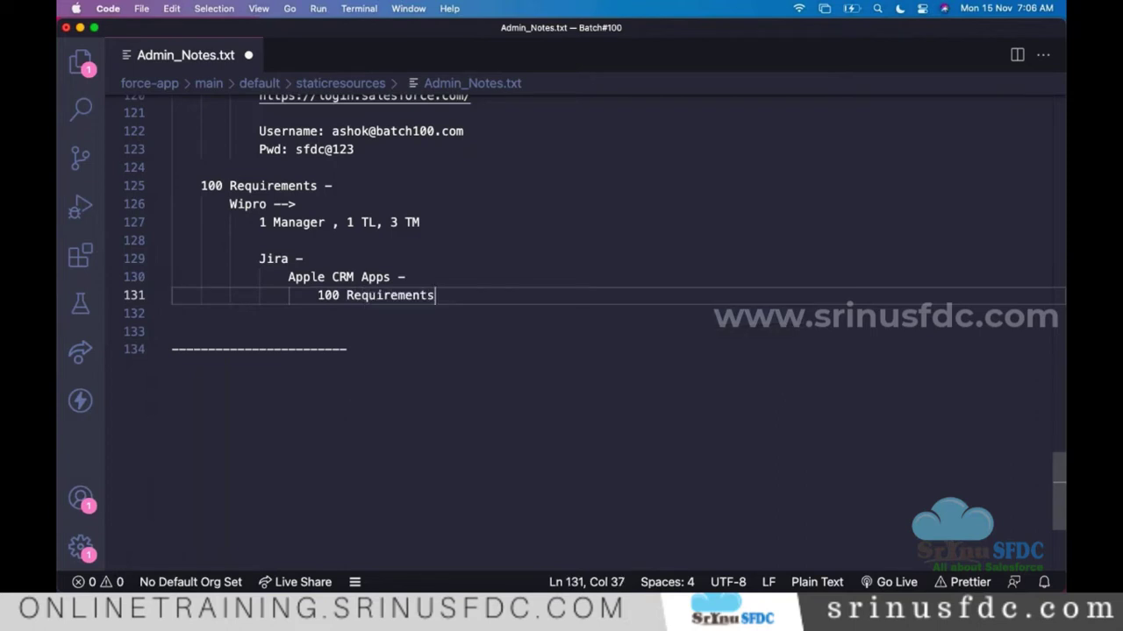
pyautogui.press('Return')
pyautogui.press('Return')
pyautogui.press('BackSpace')
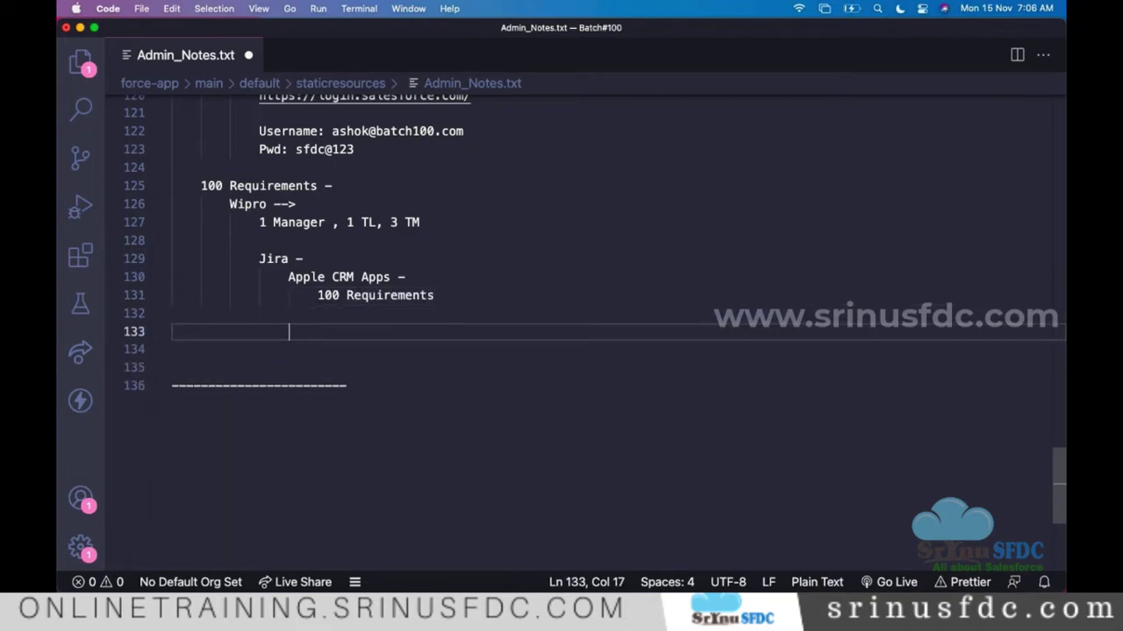
pyautogui.press('super+s')
# Step: Add an "Agile Process -" heading below the blank line, aligned with "100 Requirements", and start a new line beneath it
pyautogui.press('Tab')
pyautogui.write('Agi')
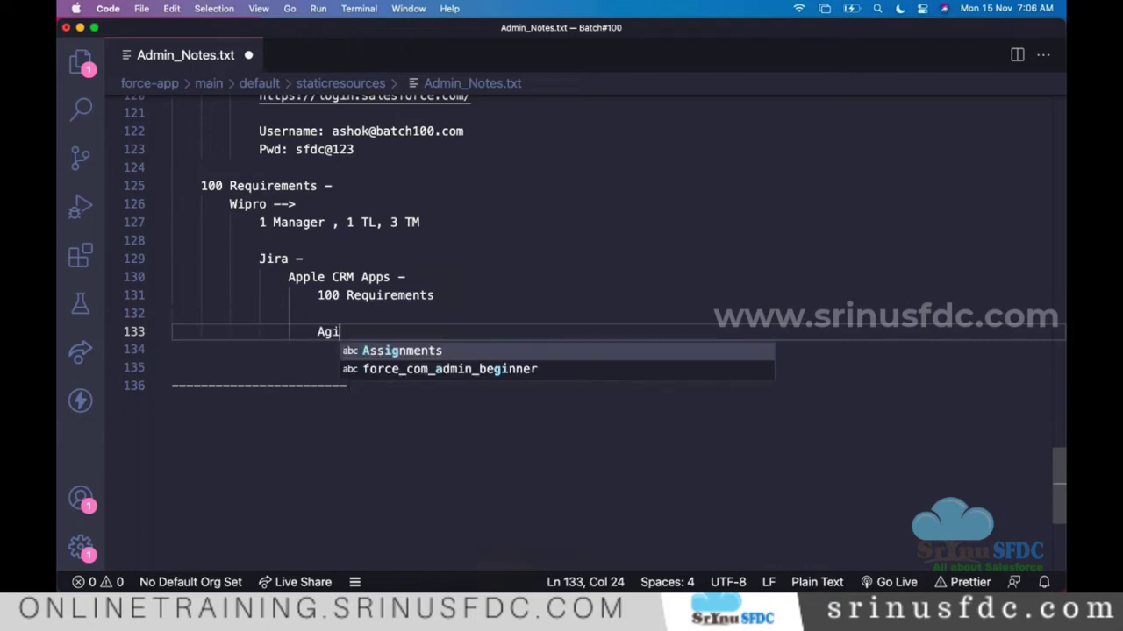
pyautogui.write('le Process -')
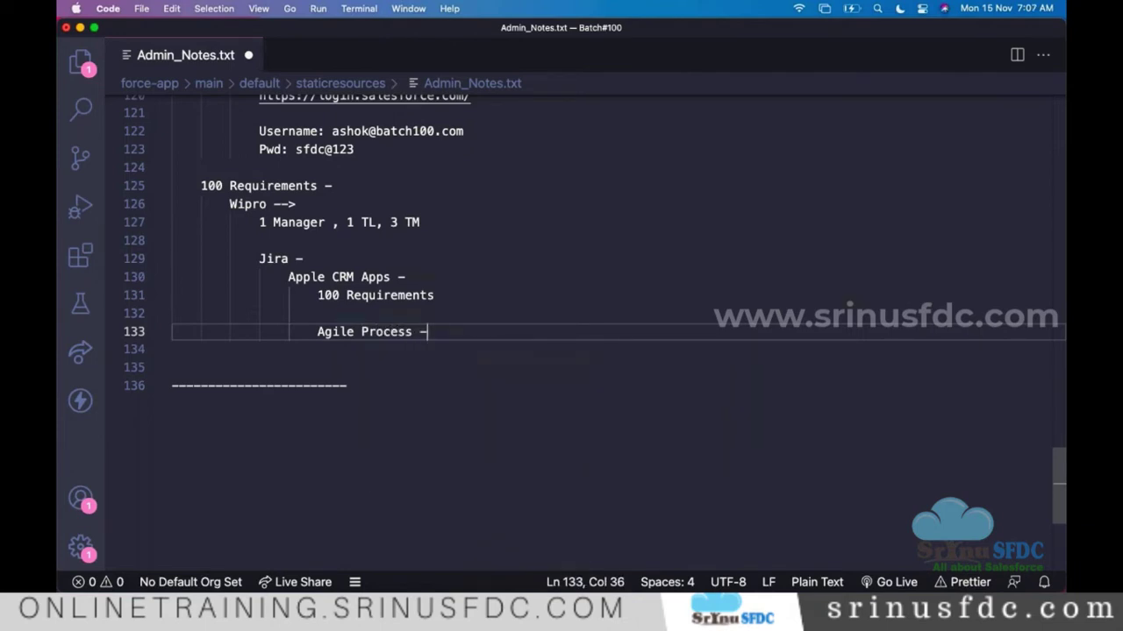
pyautogui.press('Return')
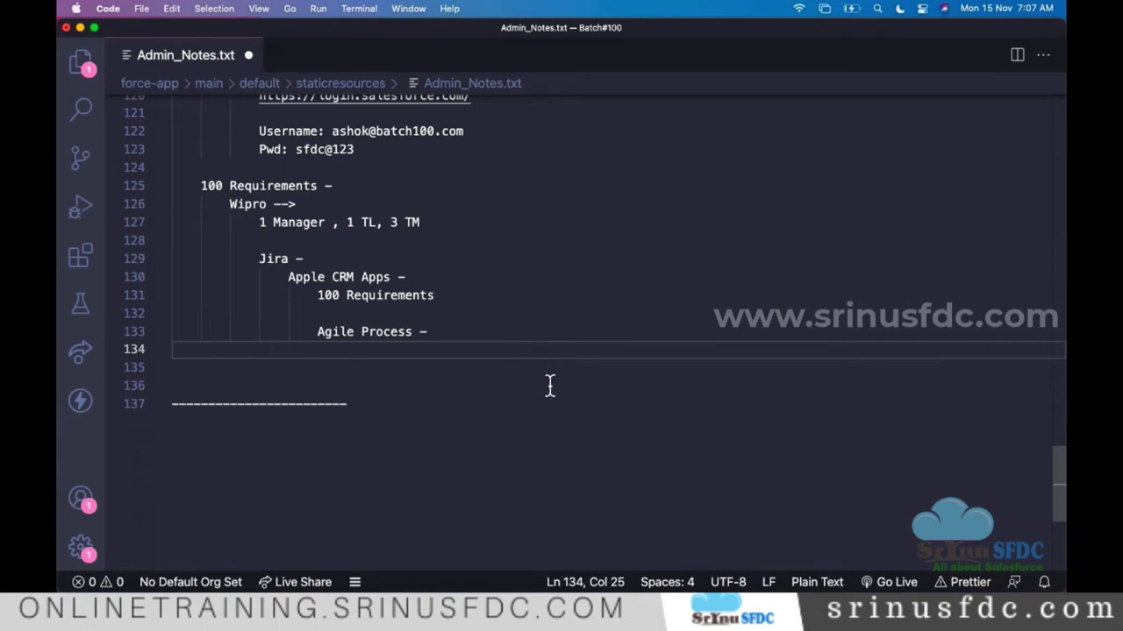
# Step: Append "(2 Admin/Dev + 1 QA)" after "3 TM" in the Wipro team line
pyautogui.scroll(-2, 547, 389)
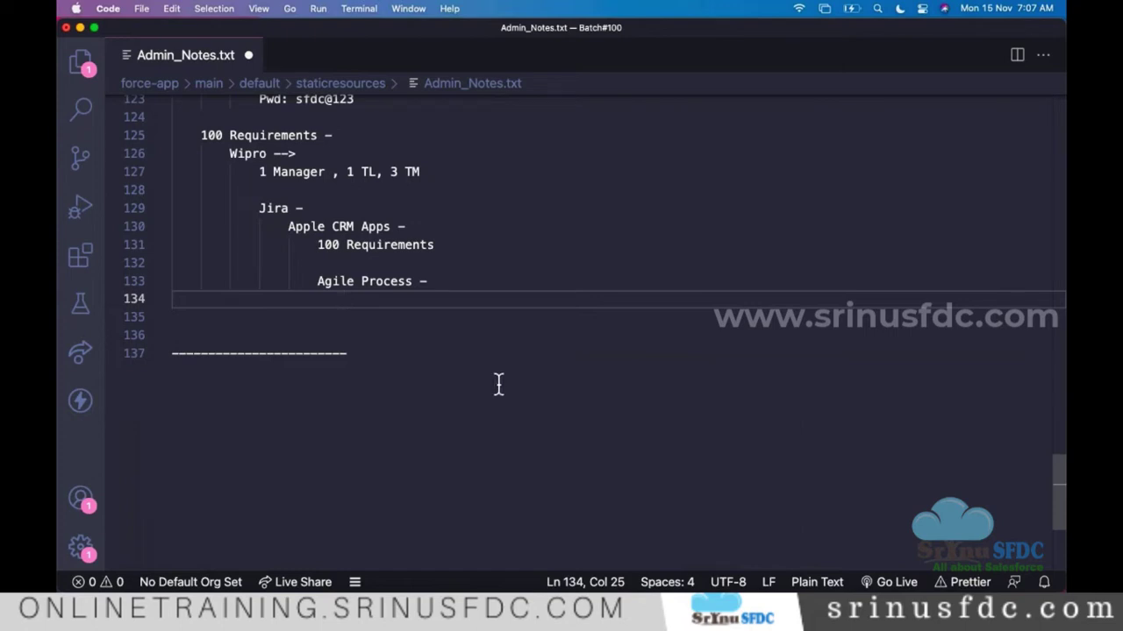
pyautogui.moveTo(257, 172); pyautogui.dragTo(459, 183)
pyautogui.click(408, 184)
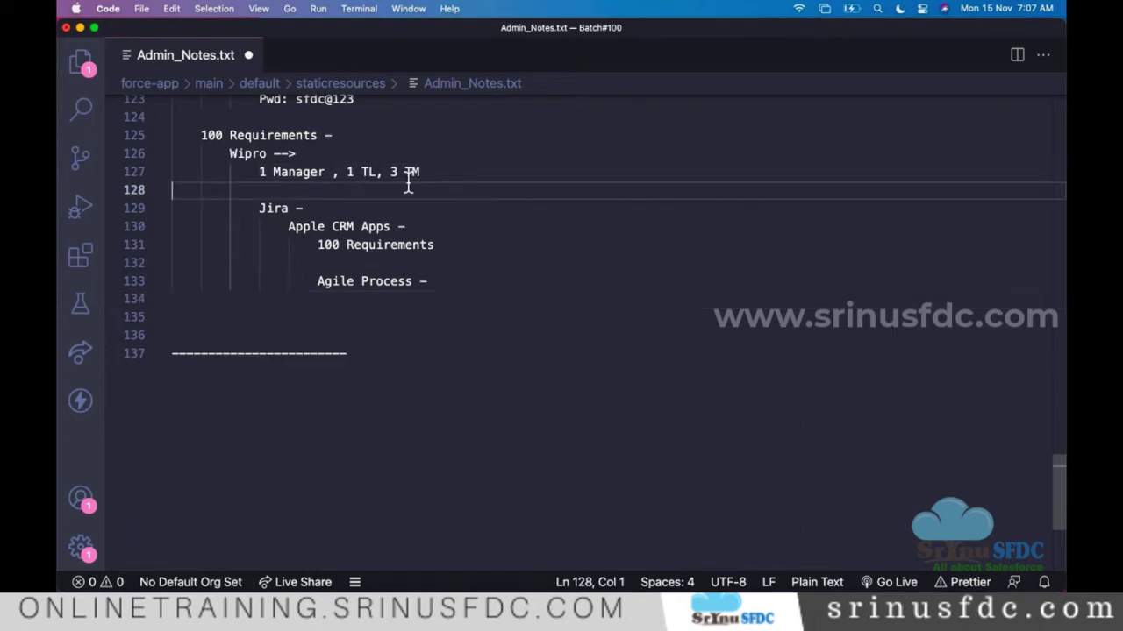
pyautogui.moveTo(345, 174); pyautogui.dragTo(392, 174)
pyautogui.click(432, 174)
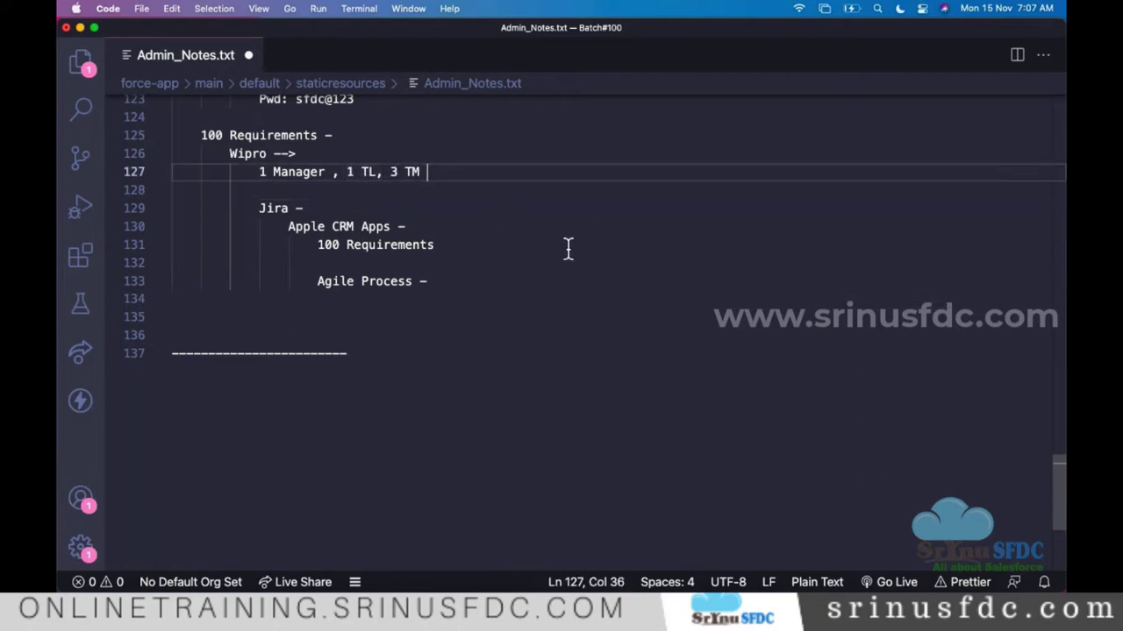
pyautogui.write('(')
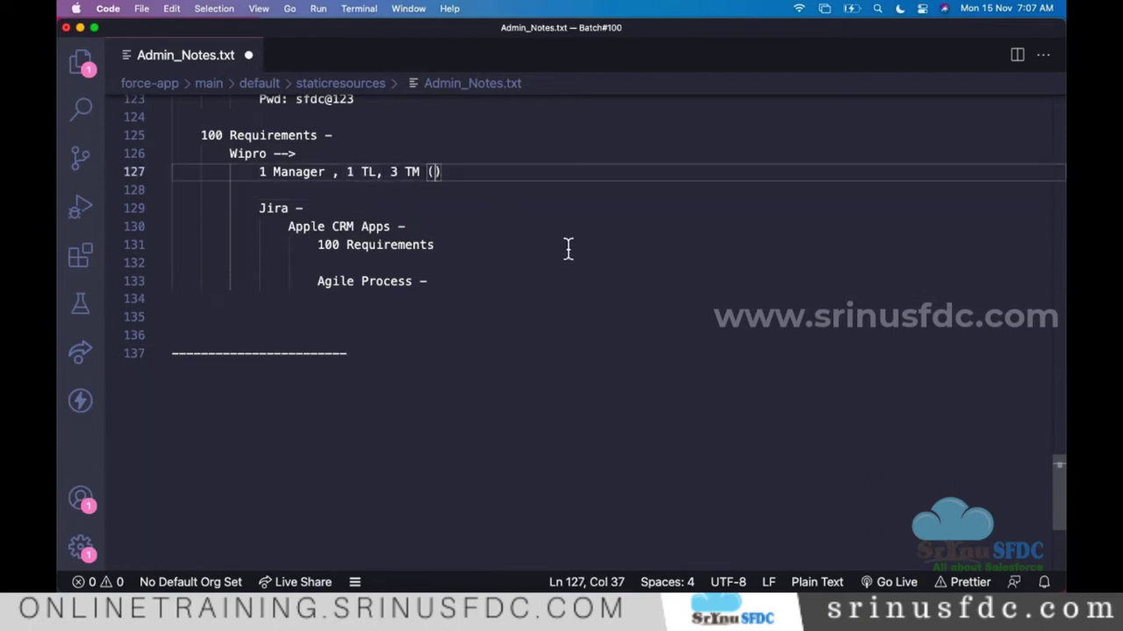
pyautogui.write('2 Adm')
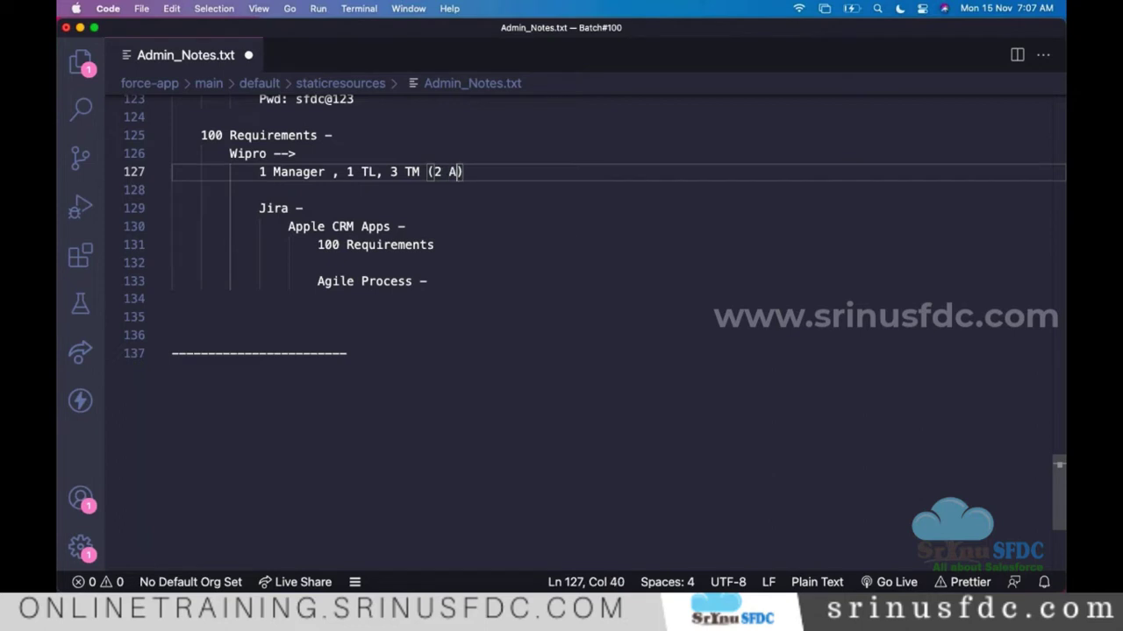
pyautogui.write('i')
pyautogui.press('BackSpace')
pyautogui.write('in/Dev + 1')
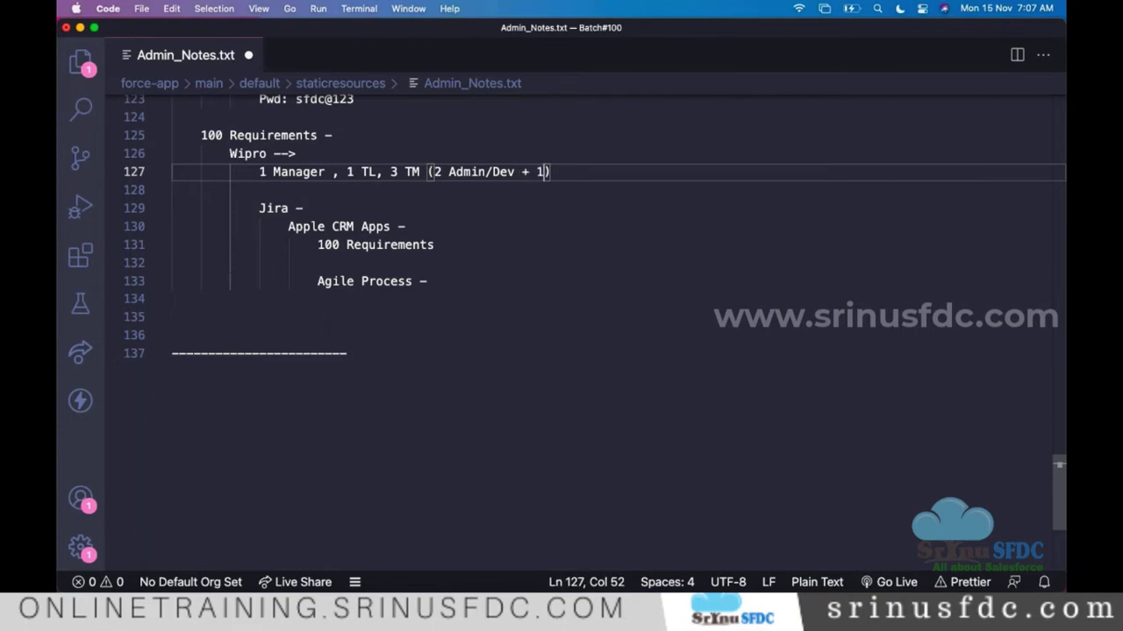
pyautogui.write(' QA')
pyautogui.doubleClick(349, 172)
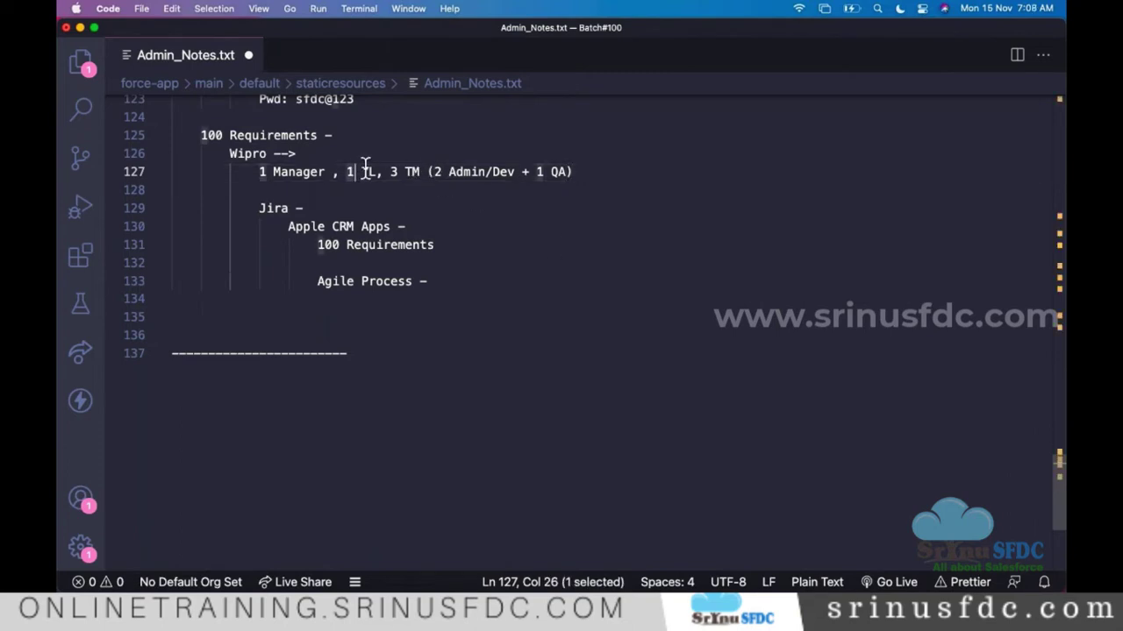
pyautogui.moveTo(365, 167); pyautogui.dragTo(393, 179)
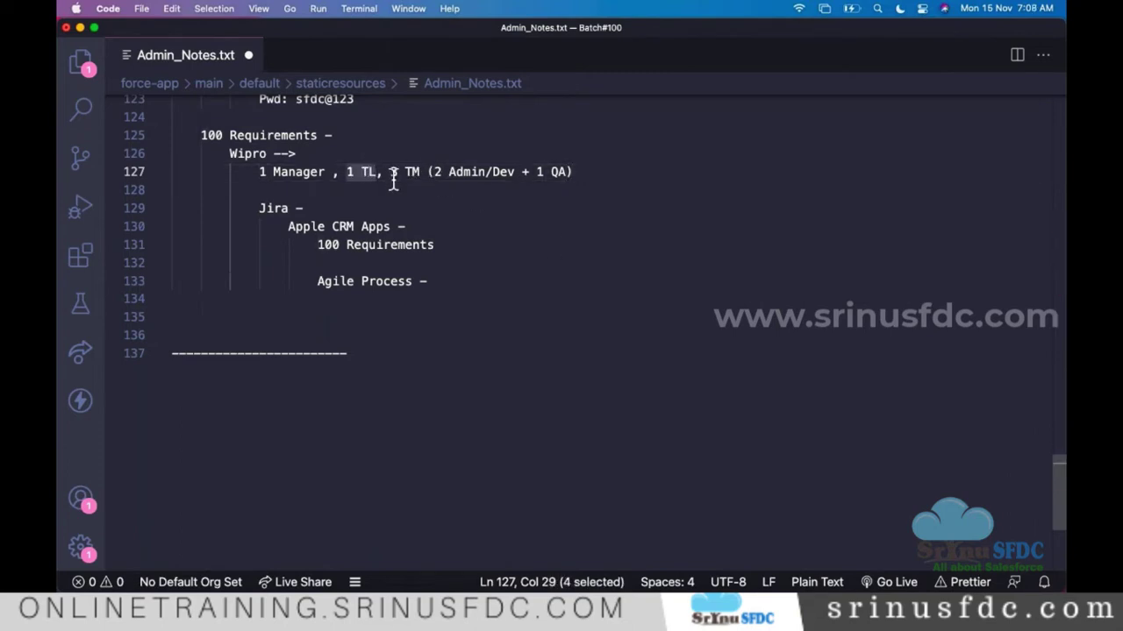
pyautogui.scroll(-3, 457, 206)
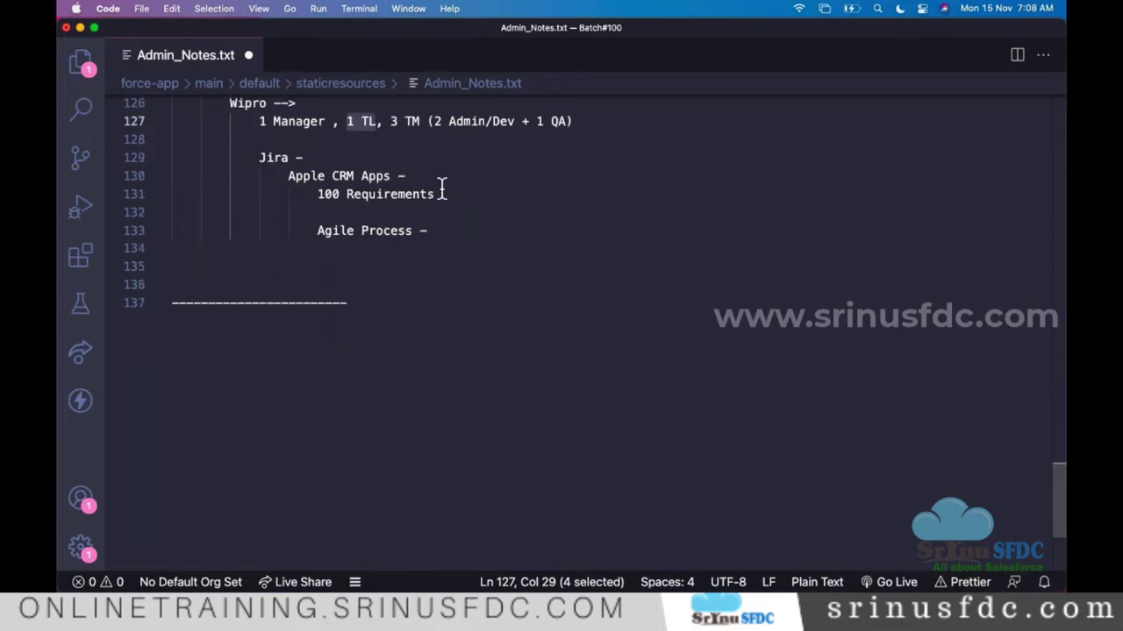
pyautogui.click(444, 153)
pyautogui.click(364, 137)
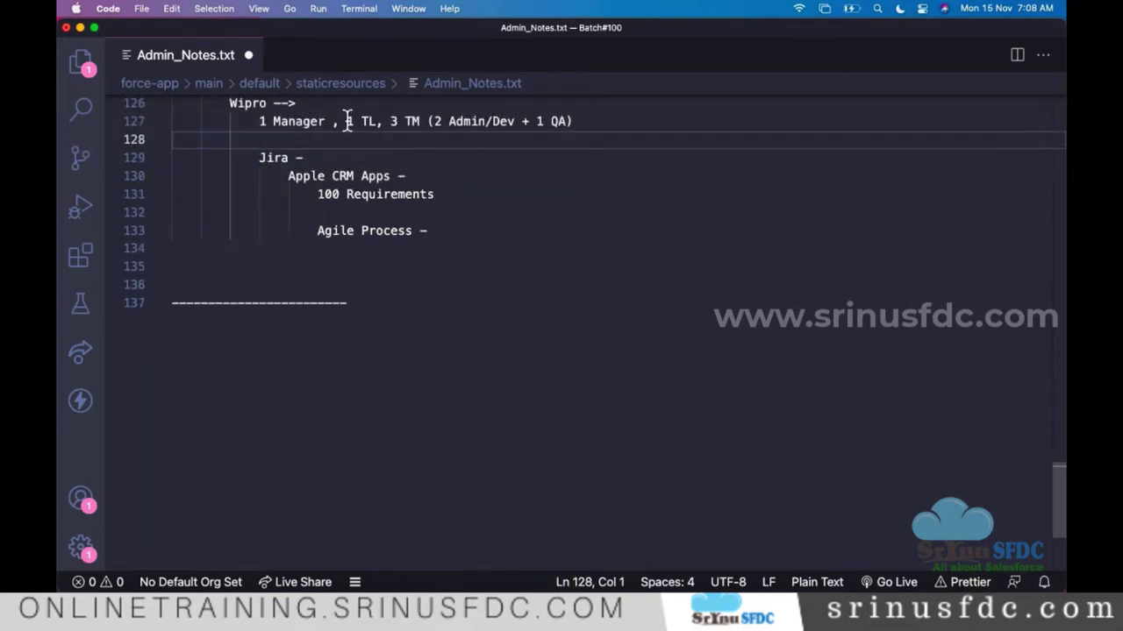
pyautogui.moveTo(347, 121); pyautogui.dragTo(515, 132)
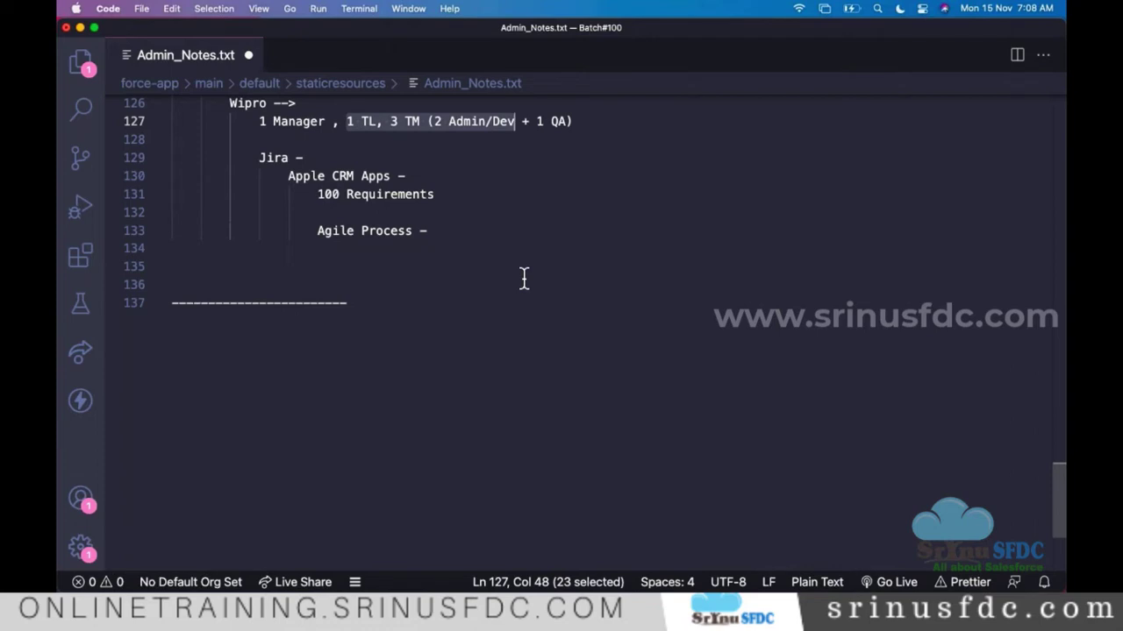
pyautogui.scroll(1, 474, 297)
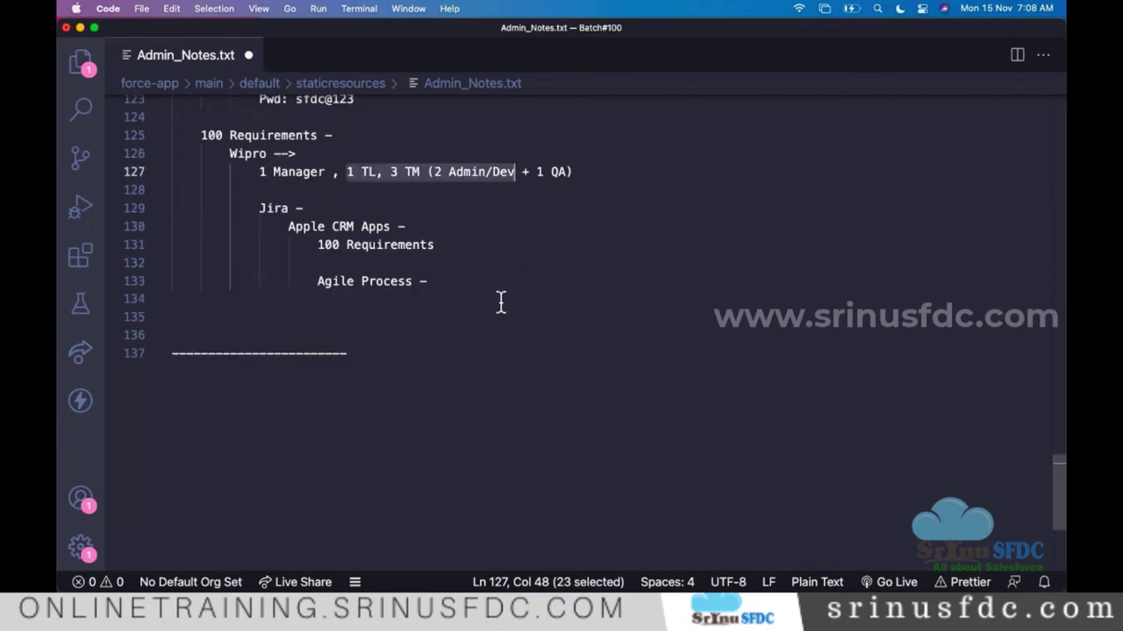
# Step: Add "3 Req -->" on the line below Agile Process, indented one level deeper than that heading
pyautogui.click(415, 301)
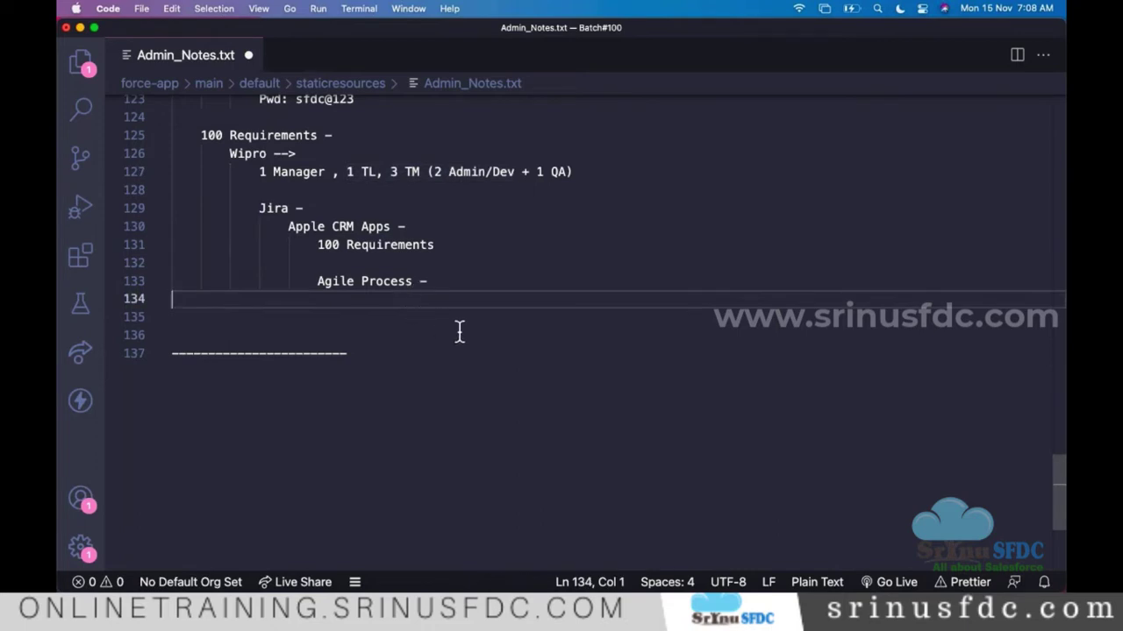
pyautogui.press('Tab')
pyautogui.press('Tab')
pyautogui.press('Tab')
pyautogui.press('Tab')
pyautogui.press('Tab')
pyautogui.press('Tab')
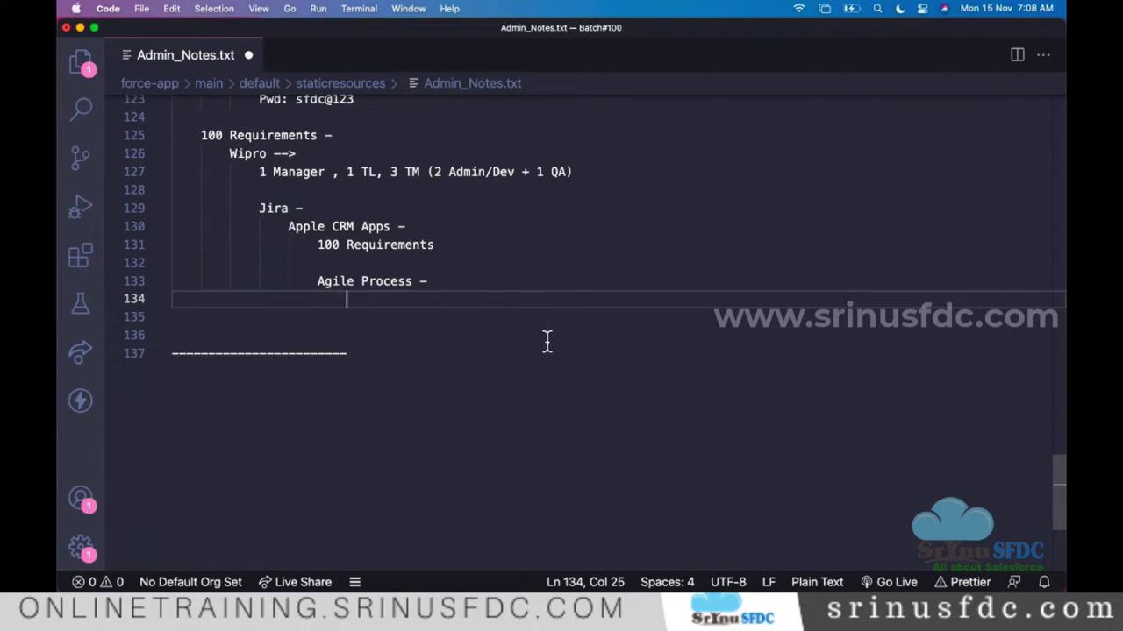
pyautogui.write('3 Req ')
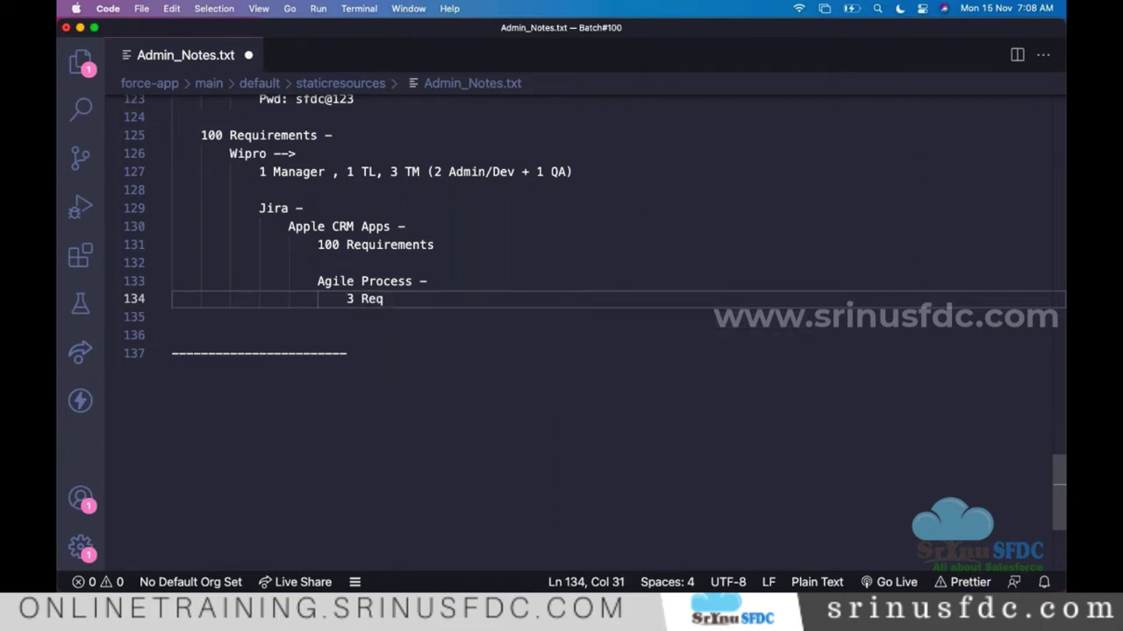
pyautogui.write('-->')
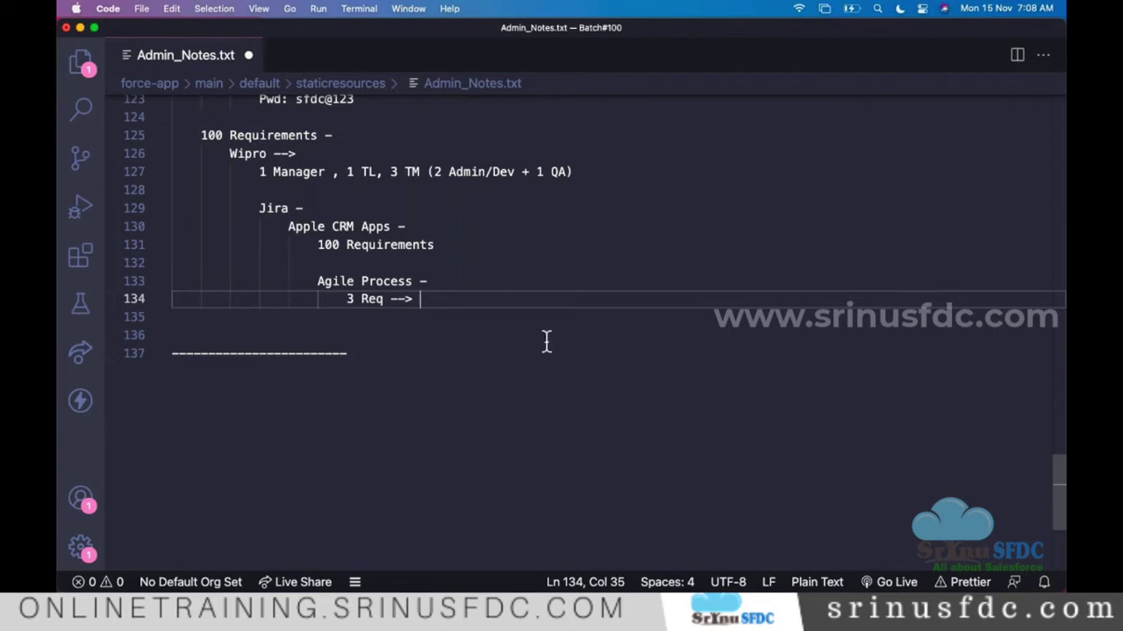
# Step: Insert the line "Sprint (Release) 1 -" between the Agile Process heading and "3 Req -->", at the same indent as the latter
pyautogui.click(476, 282)
pyautogui.press('Return')
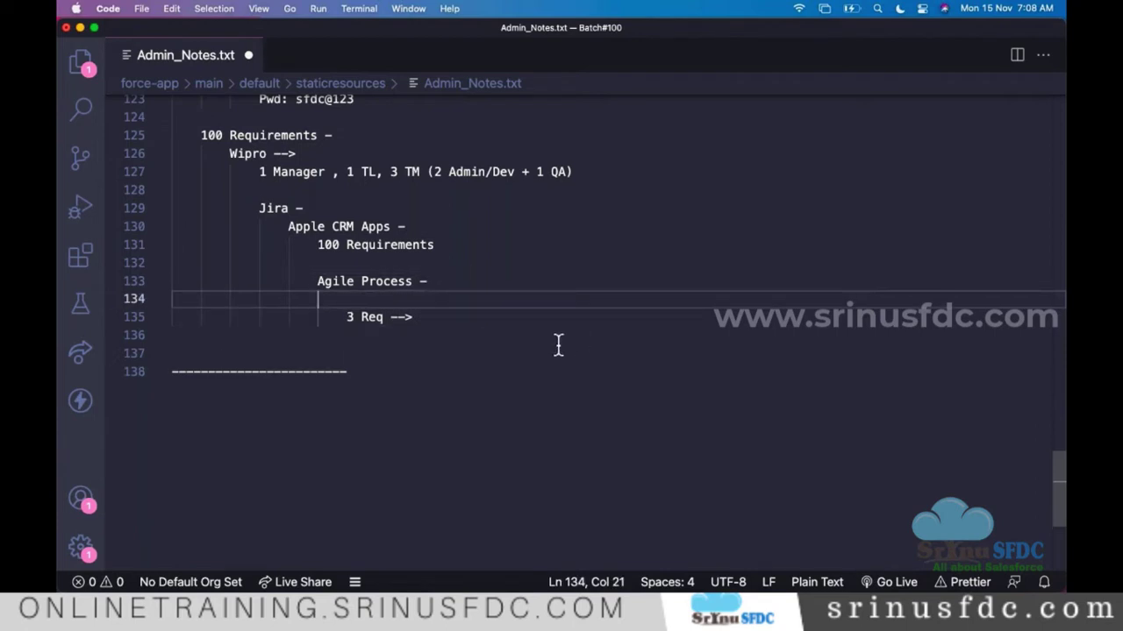
pyautogui.press('Tab')
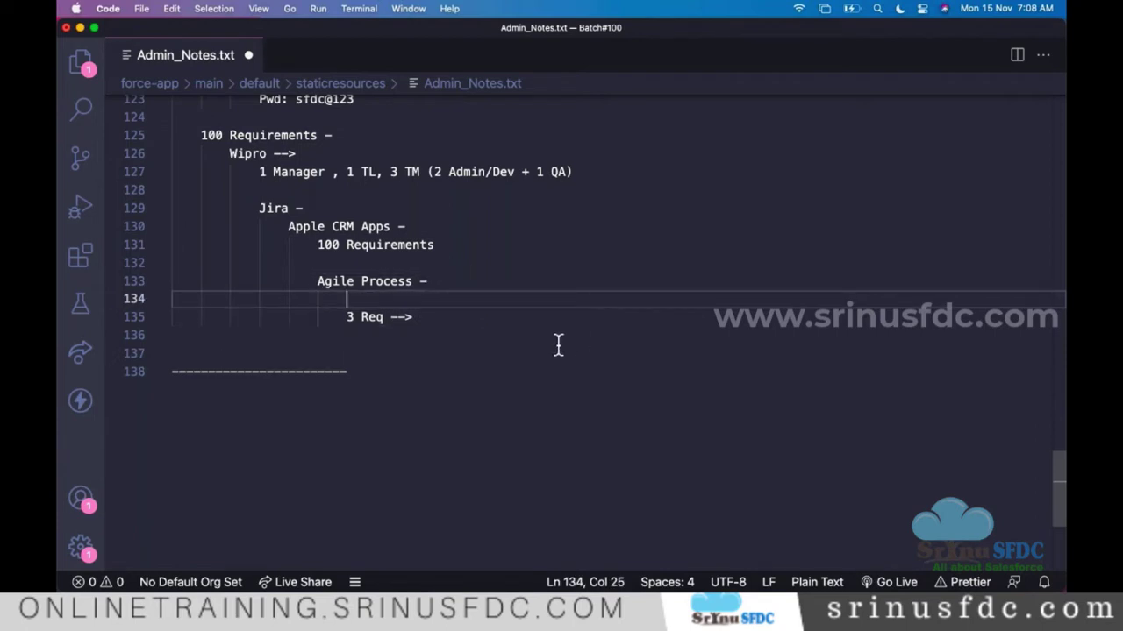
pyautogui.write('Spring')
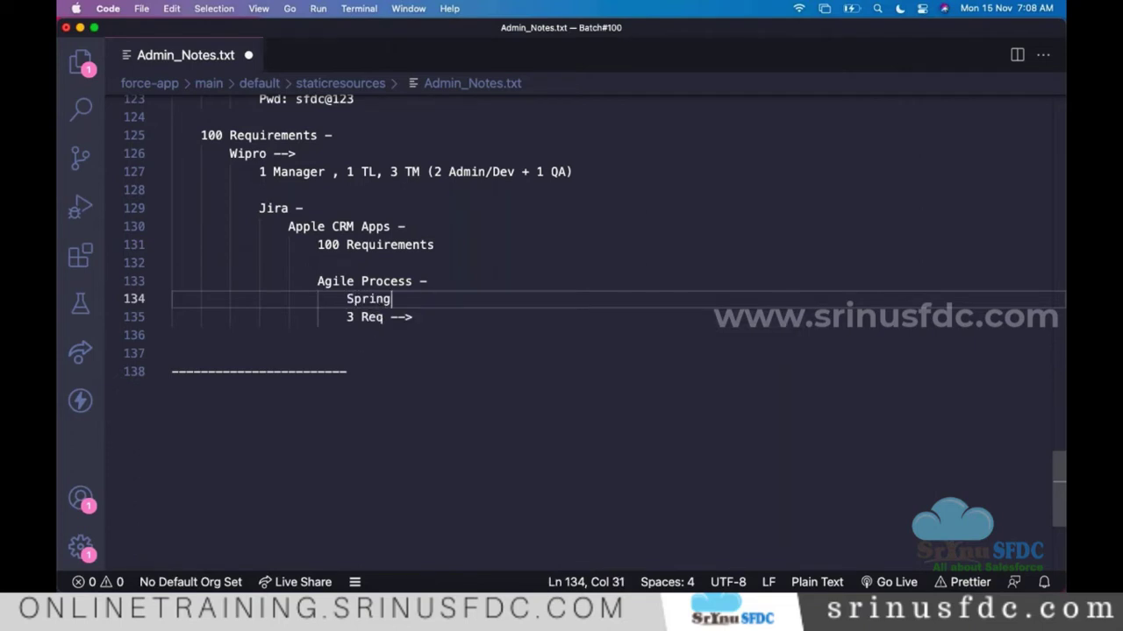
pyautogui.press('BackSpace')
pyautogui.write('t (')
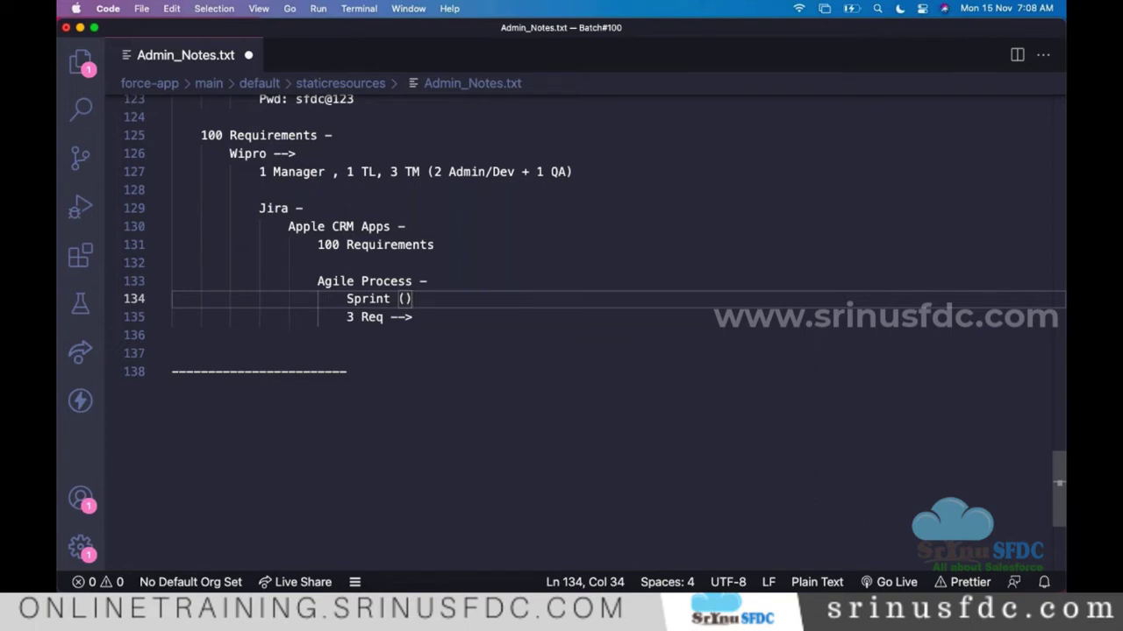
pyautogui.press('Left')
pyautogui.write('Release')
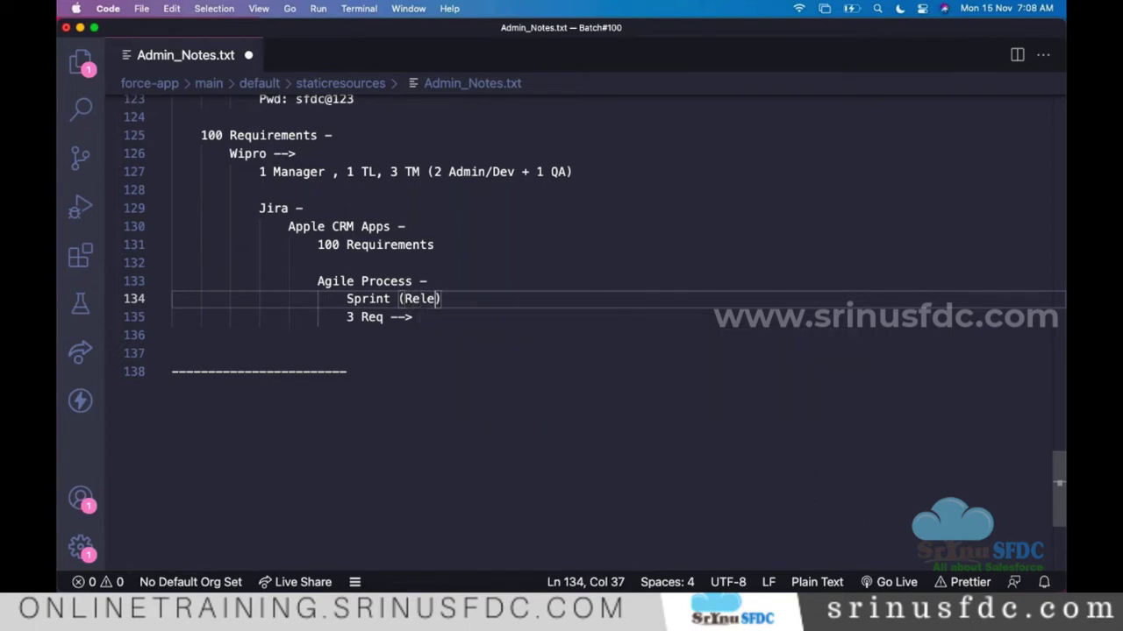
pyautogui.press('Right')
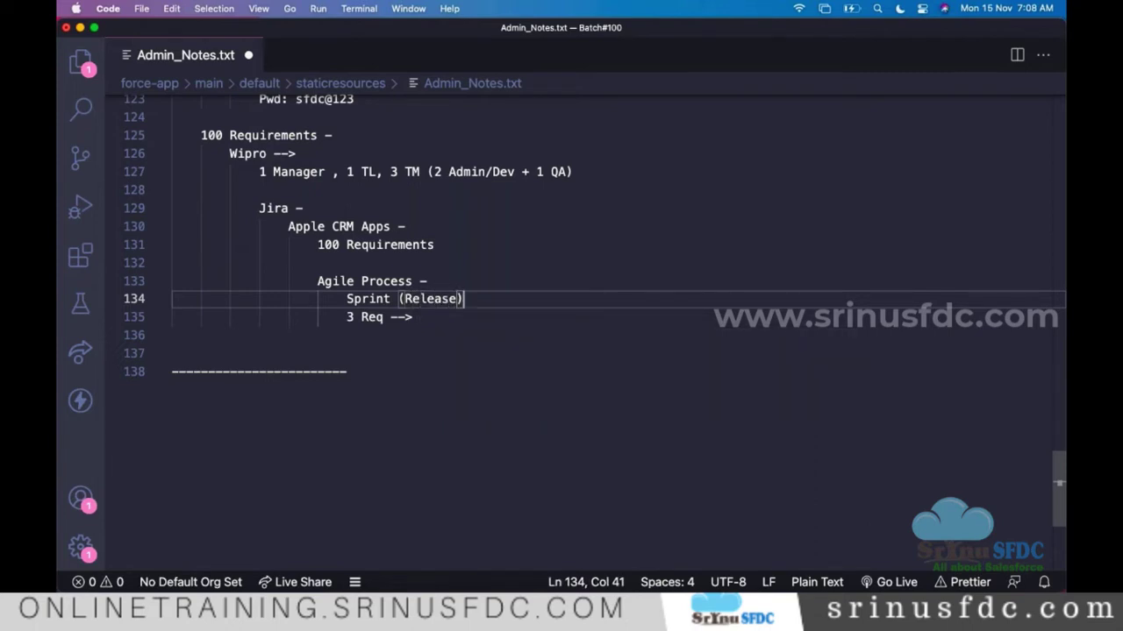
pyautogui.write('1 -')
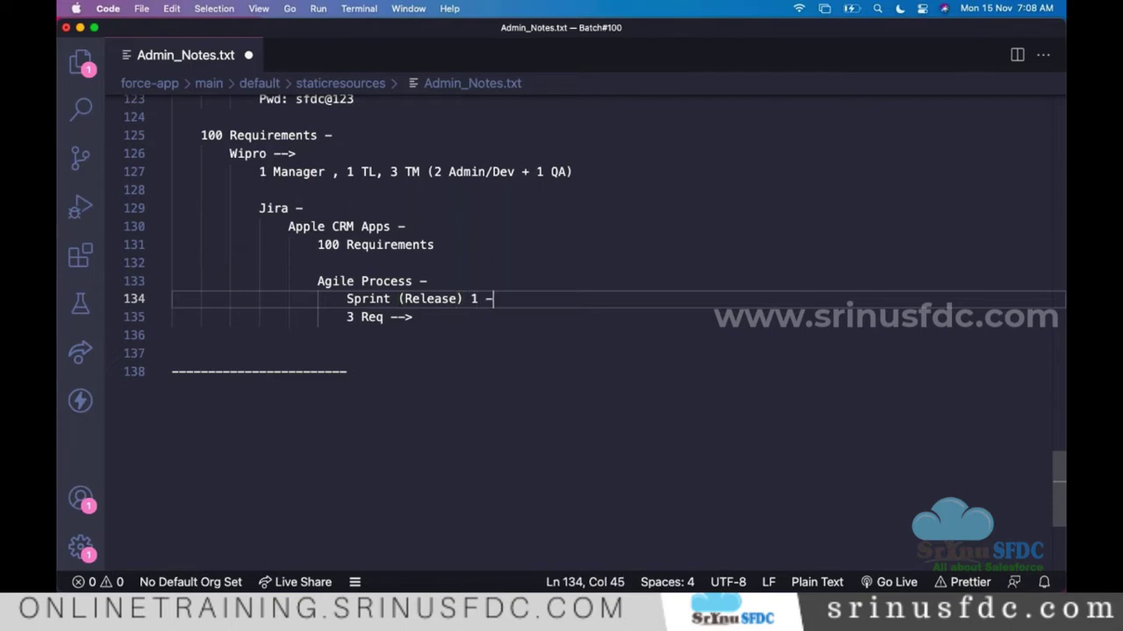
# Step: Indent "3 Req -->" one level deeper beneath Sprint (Release) 1 and append "(2 weeks)" to that sprint line
pyautogui.click(348, 317)
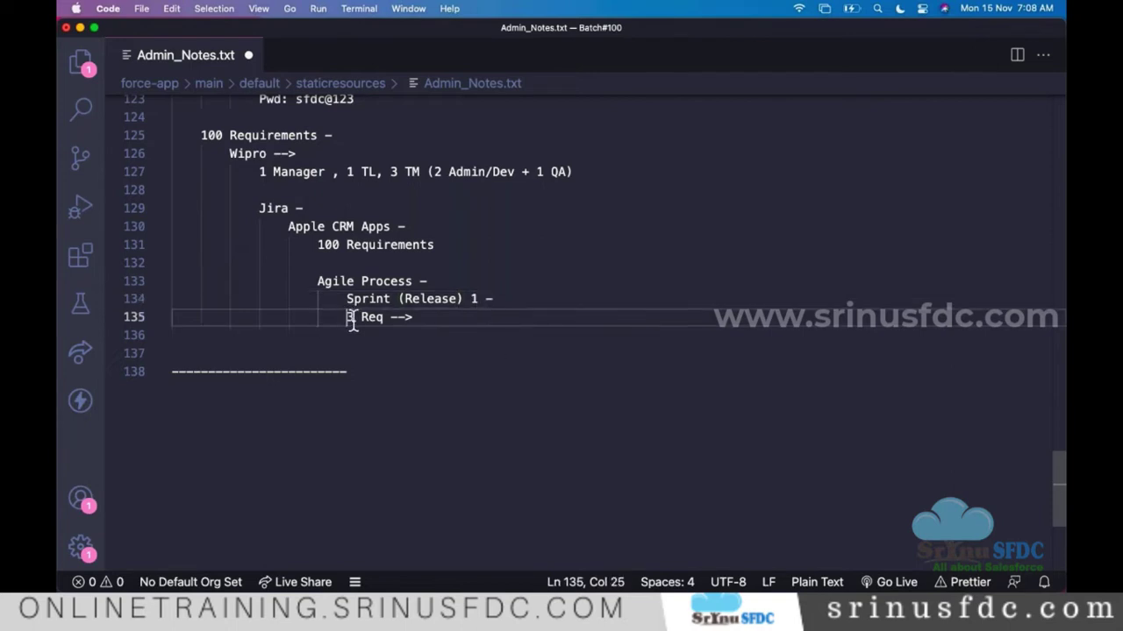
pyautogui.press('Tab')
pyautogui.click(505, 300)
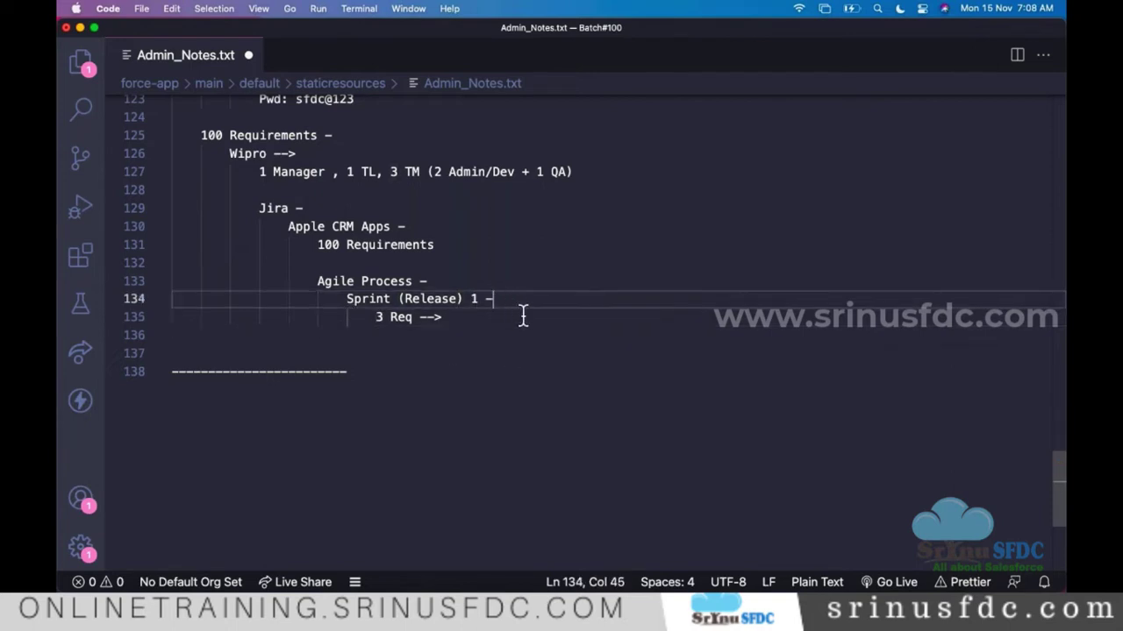
pyautogui.write('()')
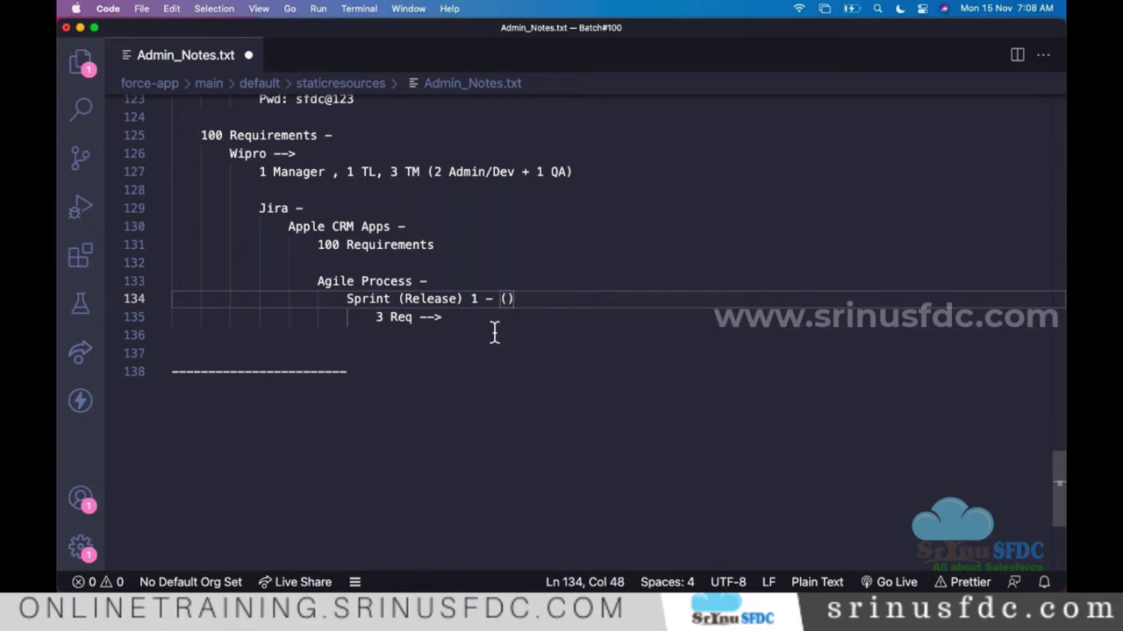
pyautogui.press('Left')
pyautogui.write('2 we')
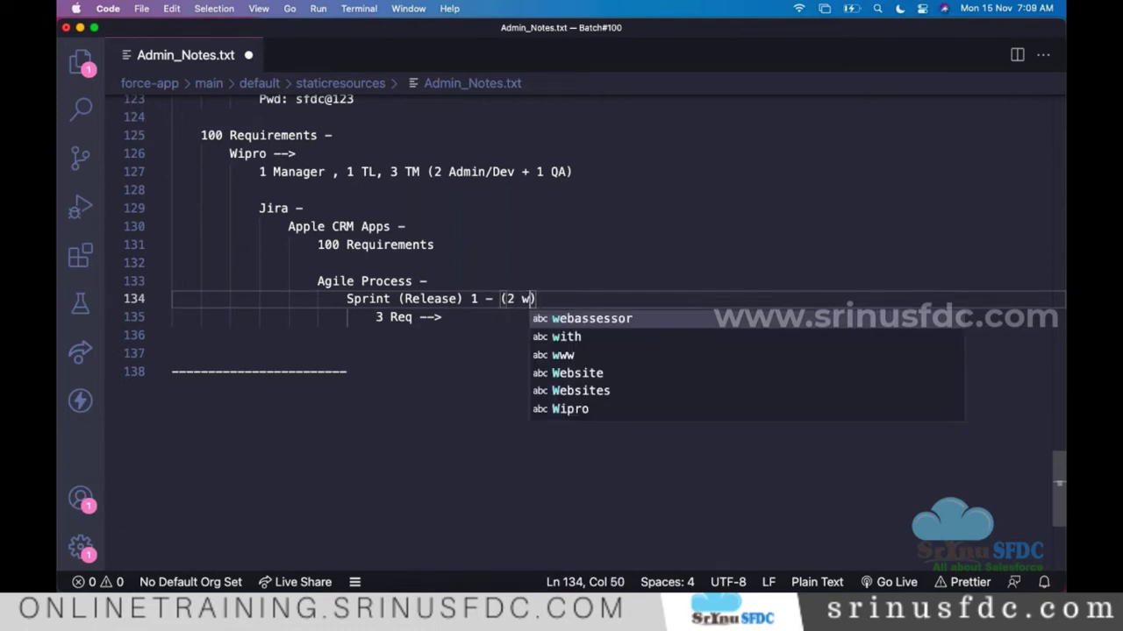
pyautogui.write('eks')
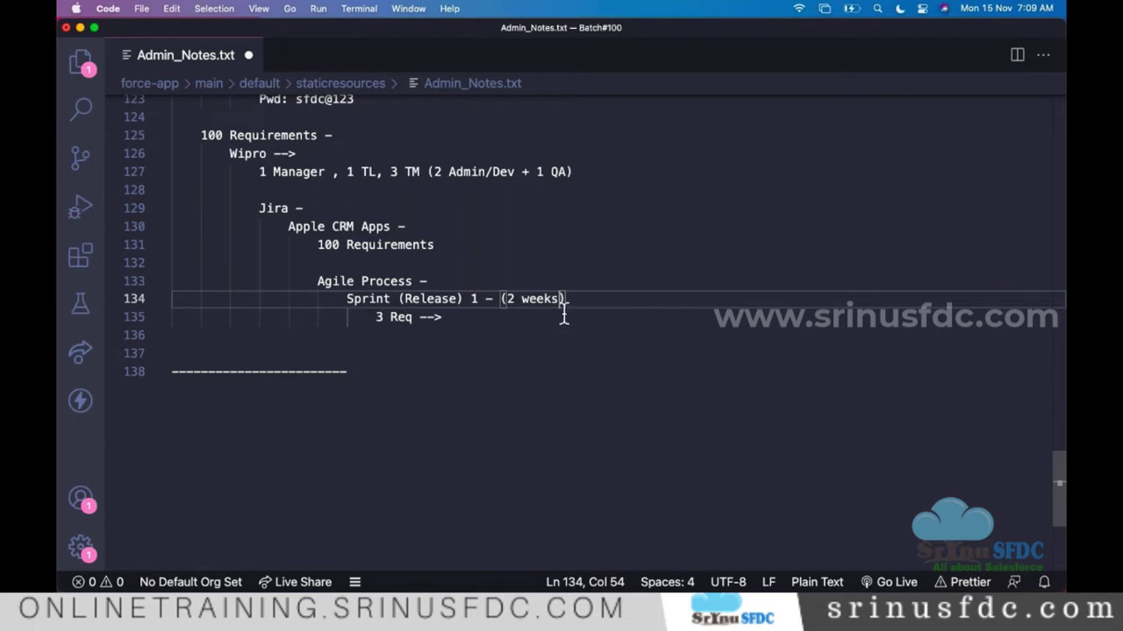
# Step: Extend the parenthesis on the Sprint (Release) 1 line to read "(2 weeks = 1 week for Dev + 1 week for QA)"
pyautogui.write('= 1 week +')
pyautogui.press('BackSpace')
pyautogui.press('BackSpace')
pyautogui.press('BackSpace')
pyautogui.write('fd')
pyautogui.press('BackSpace')
pyautogui.press('BackSpace')
pyautogui.write('for Dev + ')
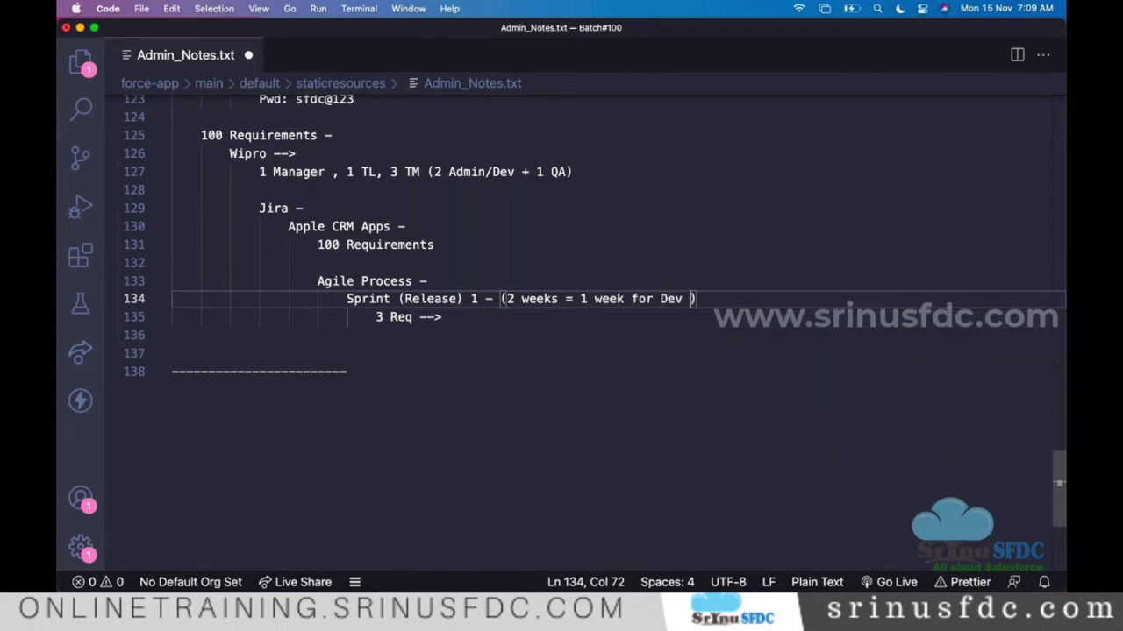
pyautogui.write('1 week for')
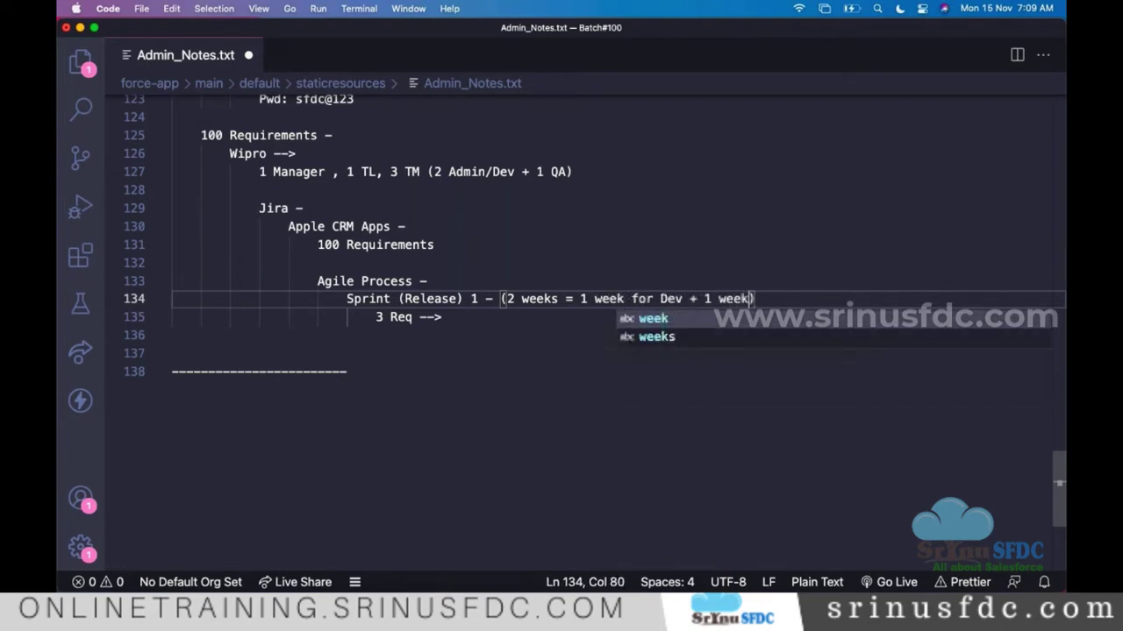
pyautogui.write(' QA')
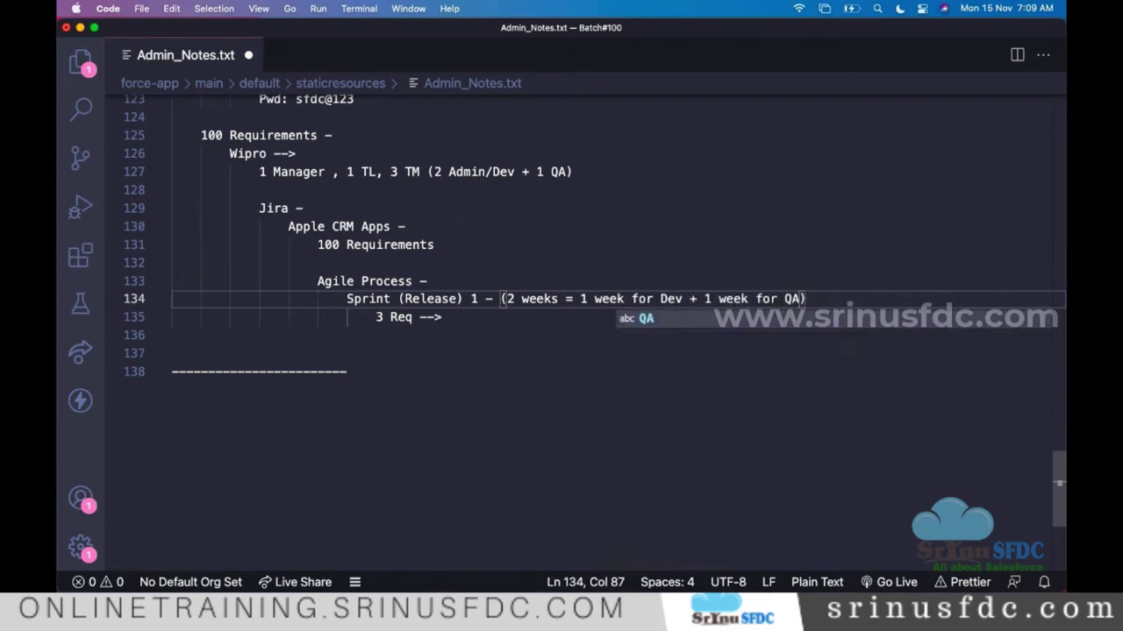
pyautogui.click(457, 370)
pyautogui.click(459, 315)
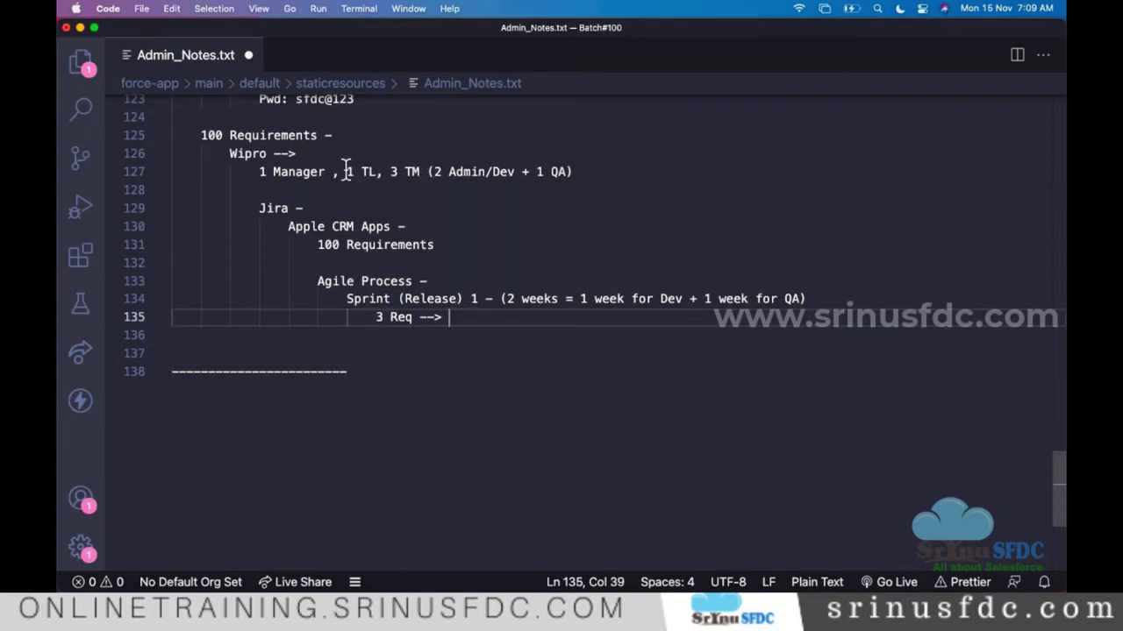
pyautogui.moveTo(343, 170); pyautogui.dragTo(484, 172)
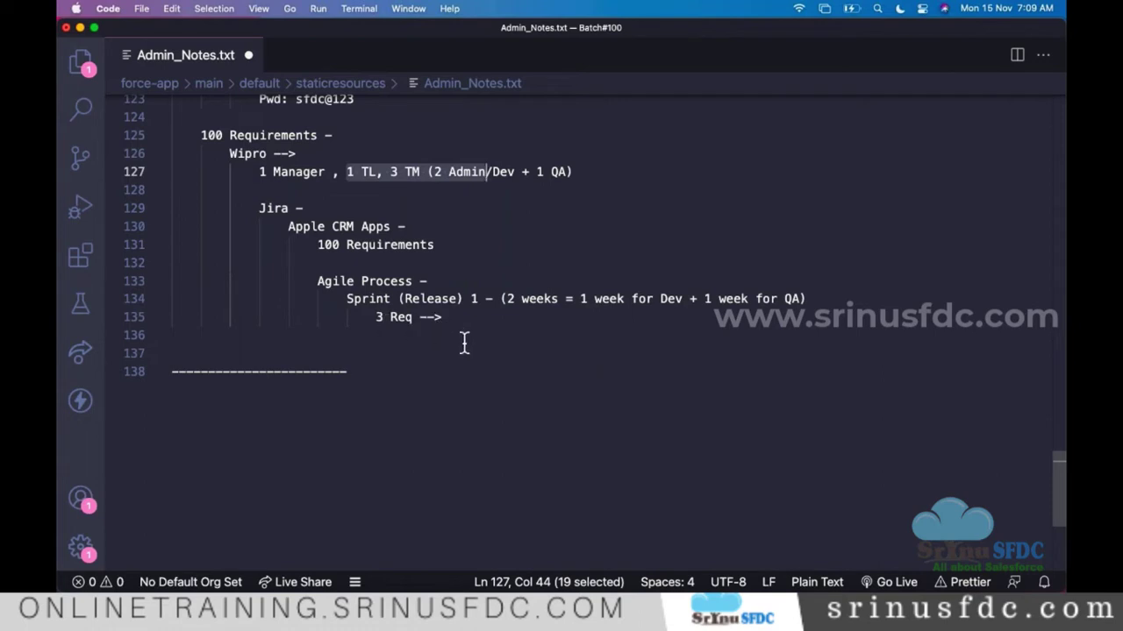
pyautogui.scroll(-1, 480, 316)
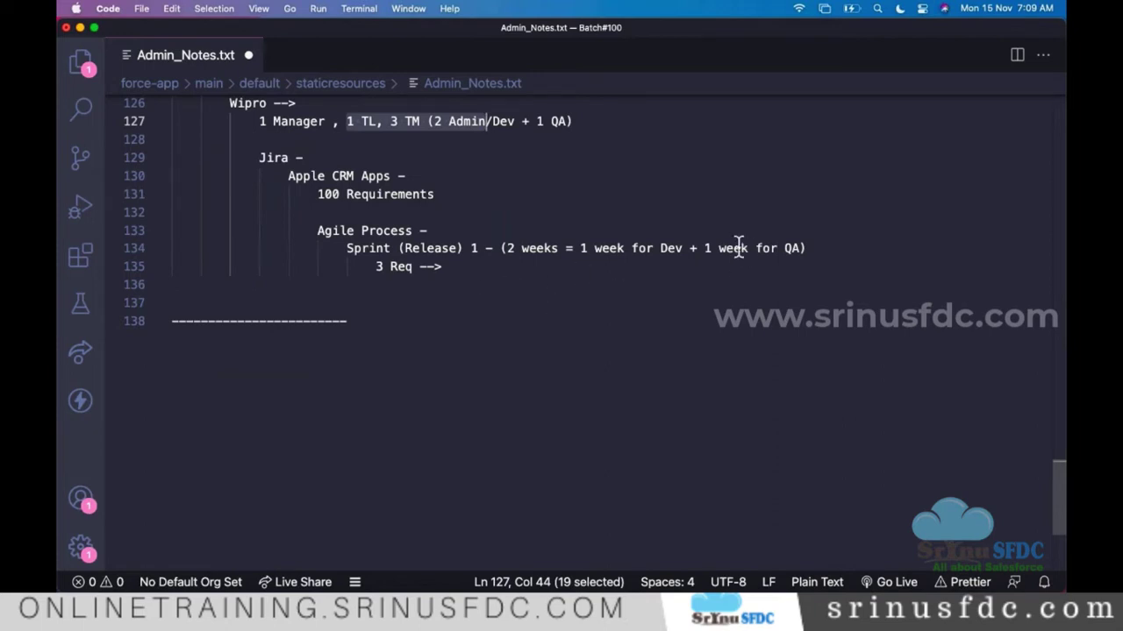
pyautogui.moveTo(704, 249); pyautogui.dragTo(800, 249)
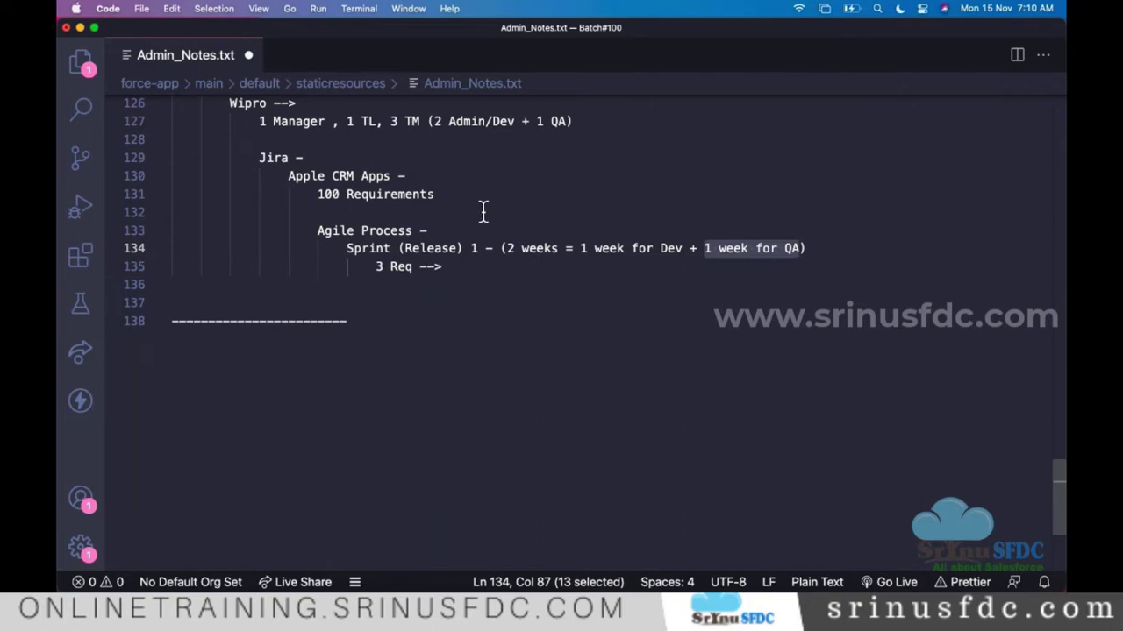
# Step: Copy "Sprint (Release) 1 -" onto a new line below "3 Req -->" and change its number to 2
pyautogui.moveTo(340, 248); pyautogui.dragTo(494, 249)
pyautogui.click(508, 272)
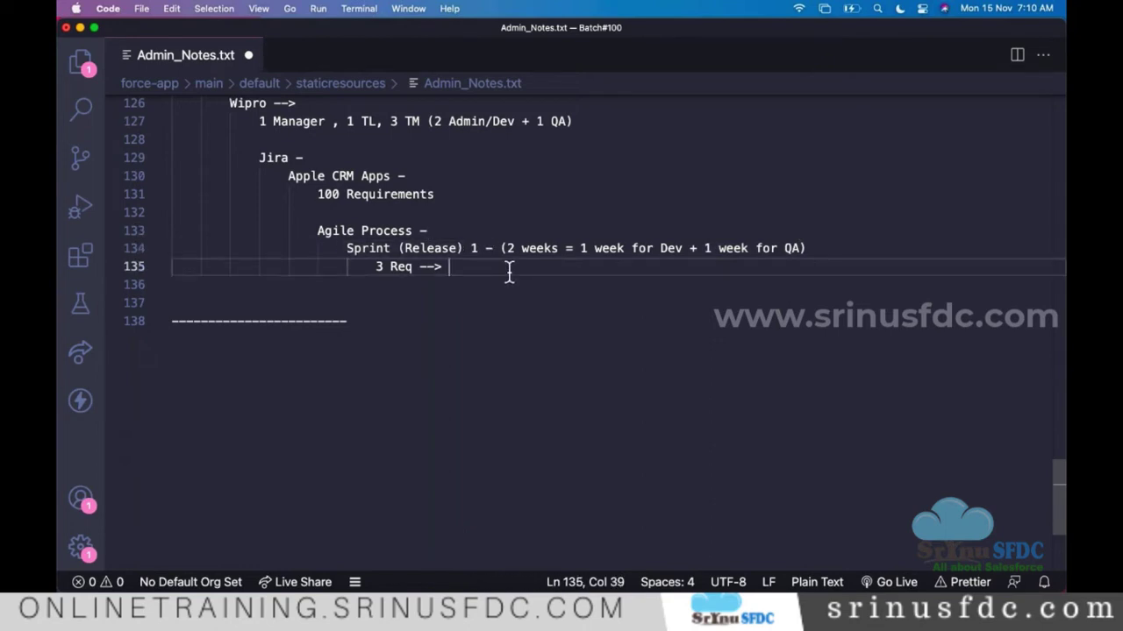
pyautogui.press('Return')
pyautogui.press('BackSpace')
pyautogui.write('Sprint (Release) 1 –')
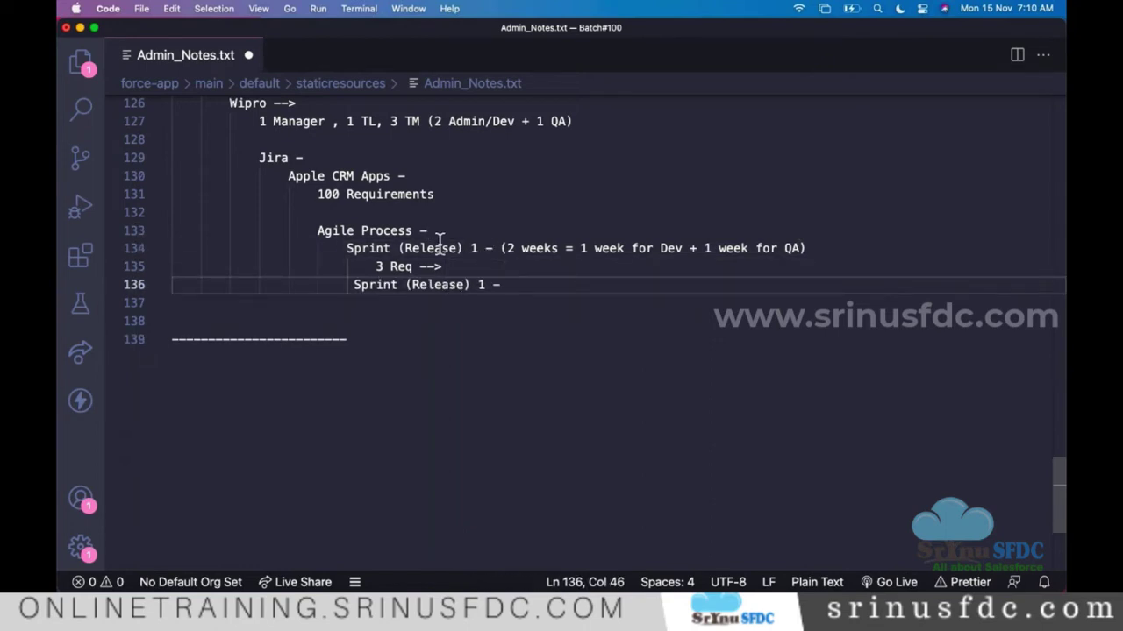
pyautogui.click(485, 284)
pyautogui.press('BackSpace')
pyautogui.write('2')
# Step: Insert the bullet "* Daily stand up calls" directly below "3 Req -->", at the same indent
pyautogui.moveTo(349, 249); pyautogui.dragTo(454, 265)
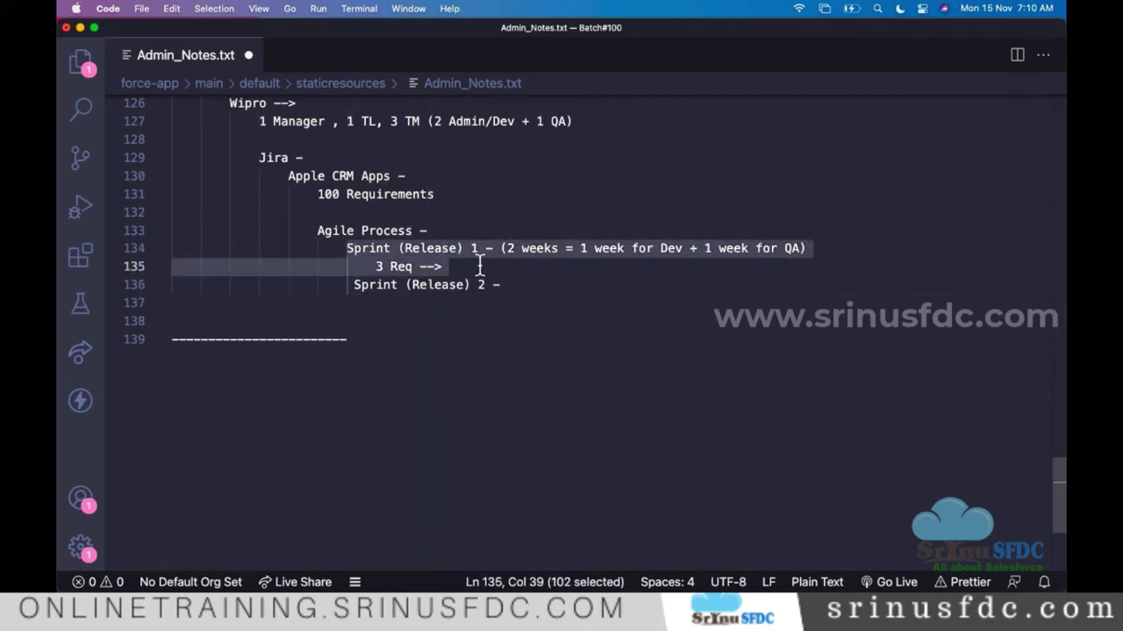
pyautogui.click(481, 266)
pyautogui.press('Return')
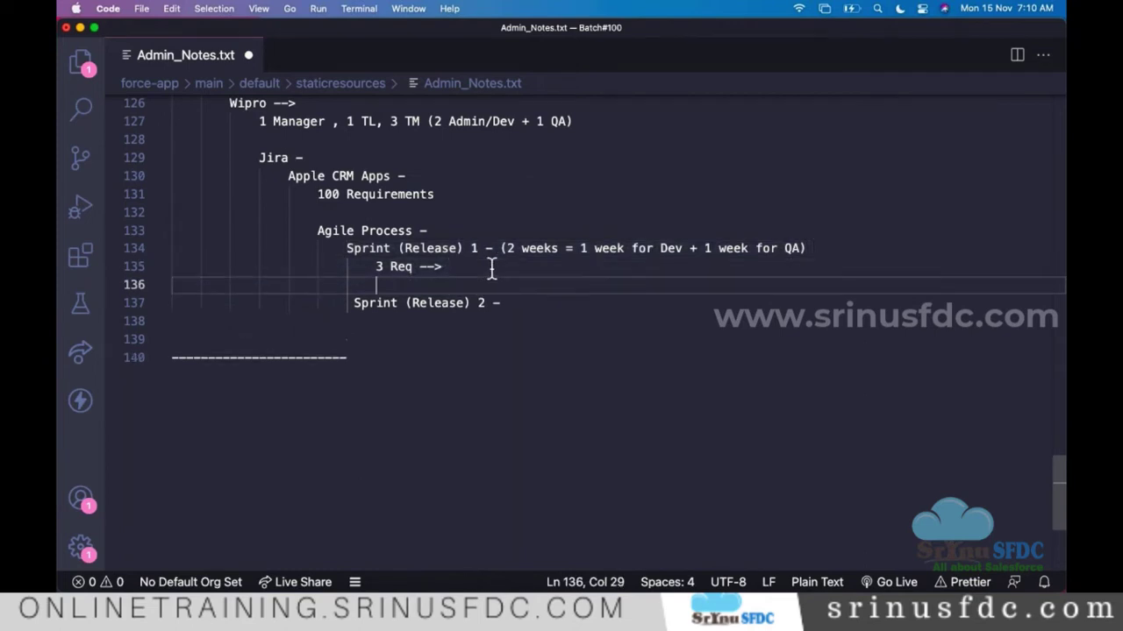
pyautogui.write('*')
pyautogui.write('Daily s')
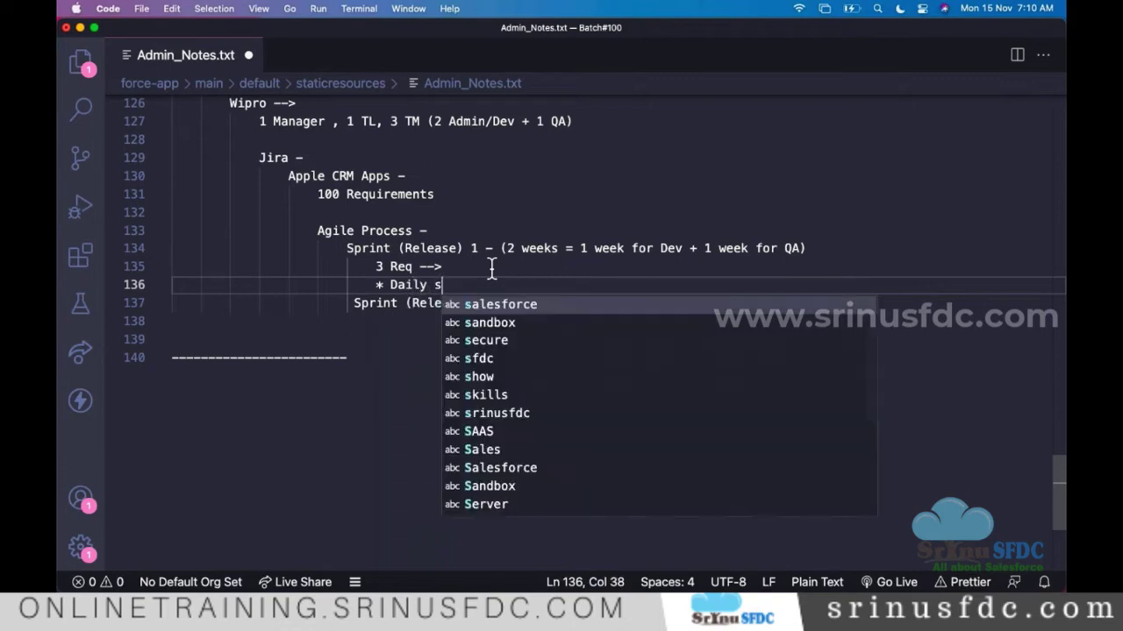
pyautogui.write('tand up calls')
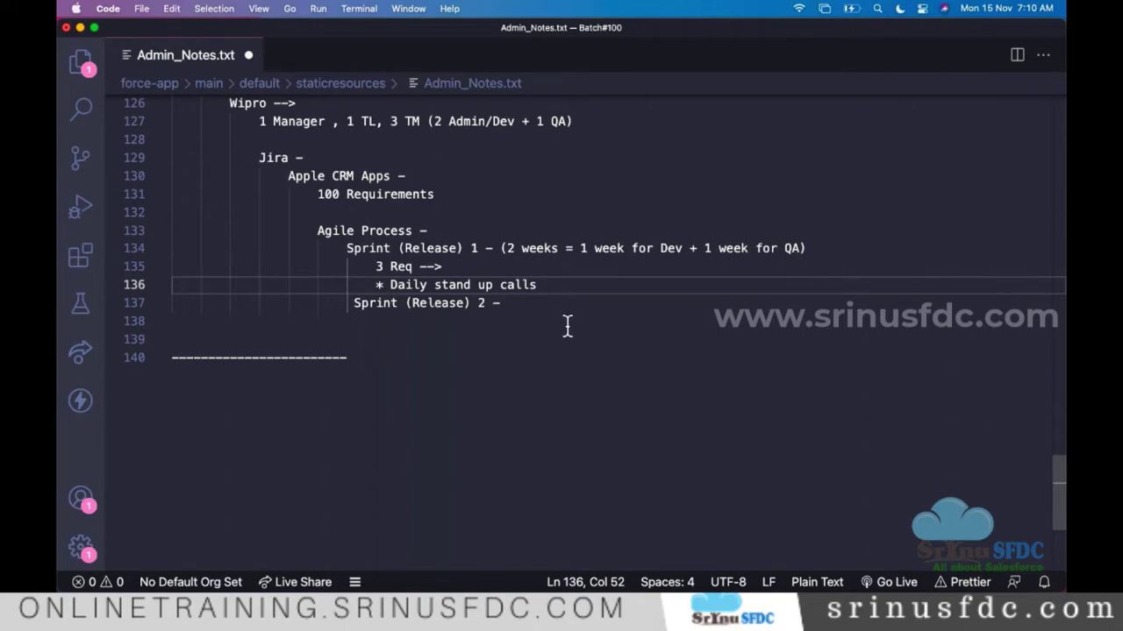
# Step: Add the bullet "* Backlog Grooming" below the daily stand up calls bullet and save the notes
pyautogui.press('Return')
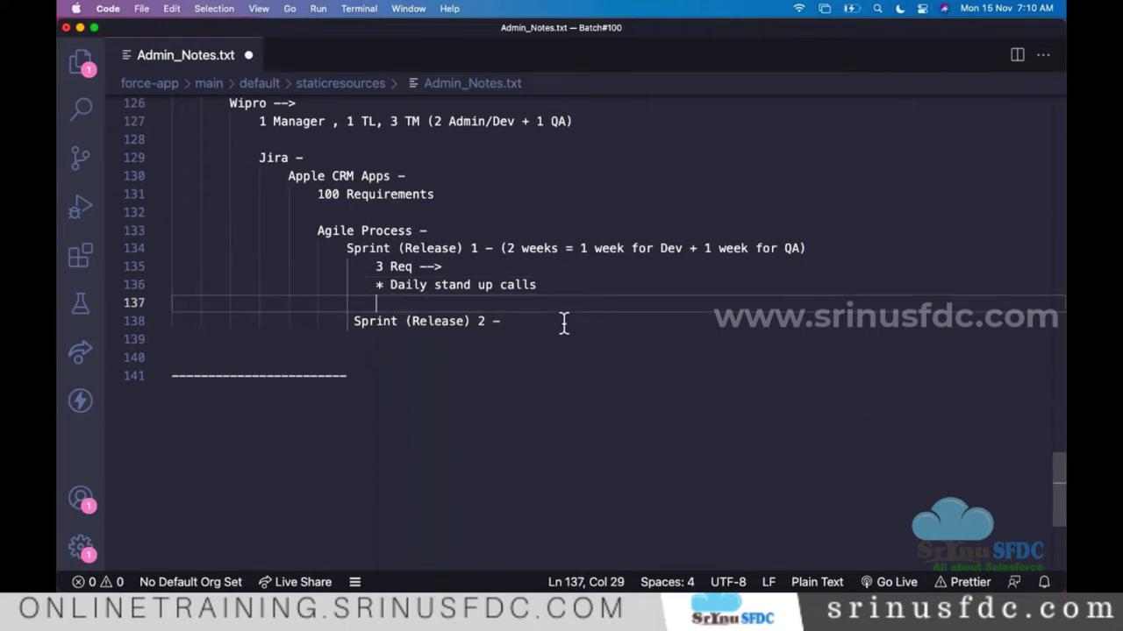
pyautogui.write('* Ba')
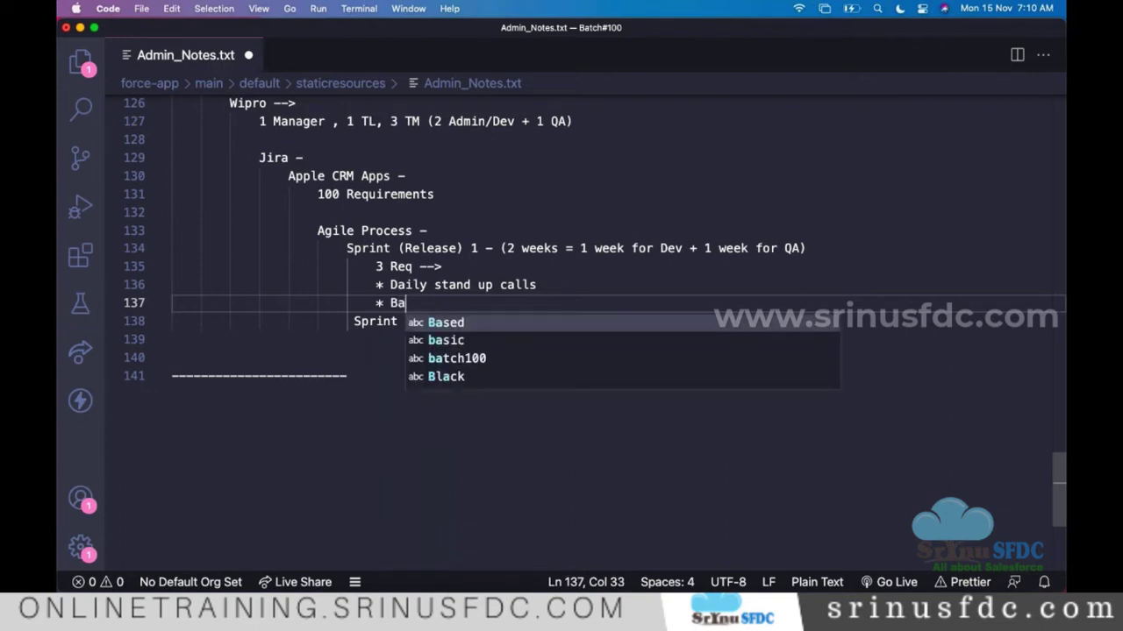
pyautogui.write('cklo')
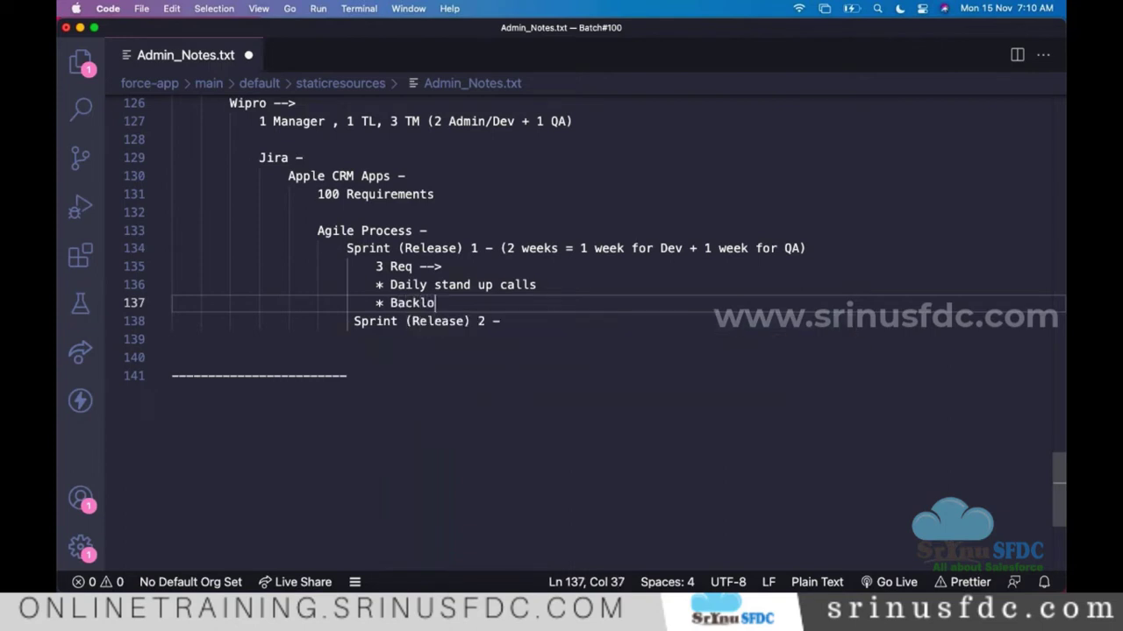
pyautogui.write('g Grooming')
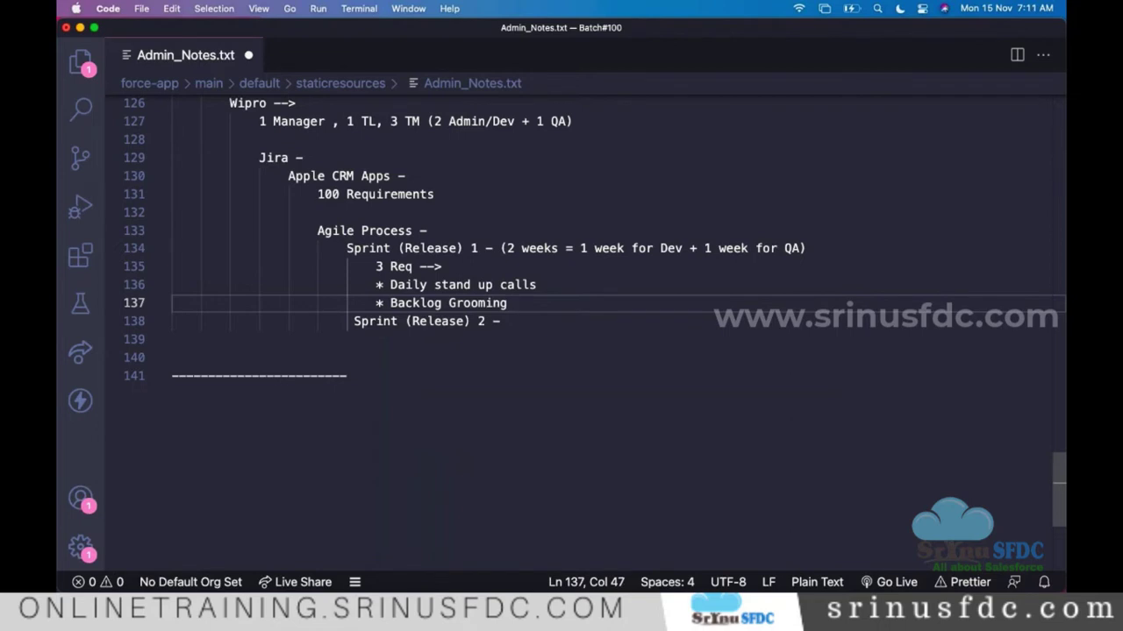
pyautogui.press('super+s')
# Step: Leave two blank lines below "Sprint (Release) 2 -" and start a new line aligned with the "Jira -" heading
pyautogui.moveTo(383, 122); pyautogui.dragTo(478, 121)
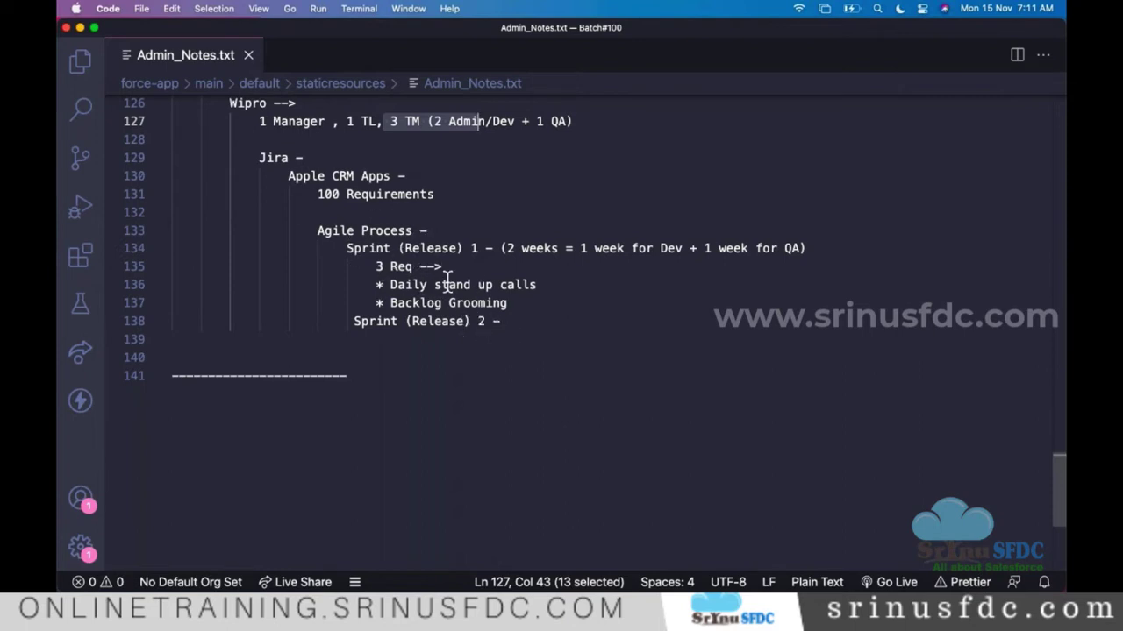
pyautogui.click(524, 321)
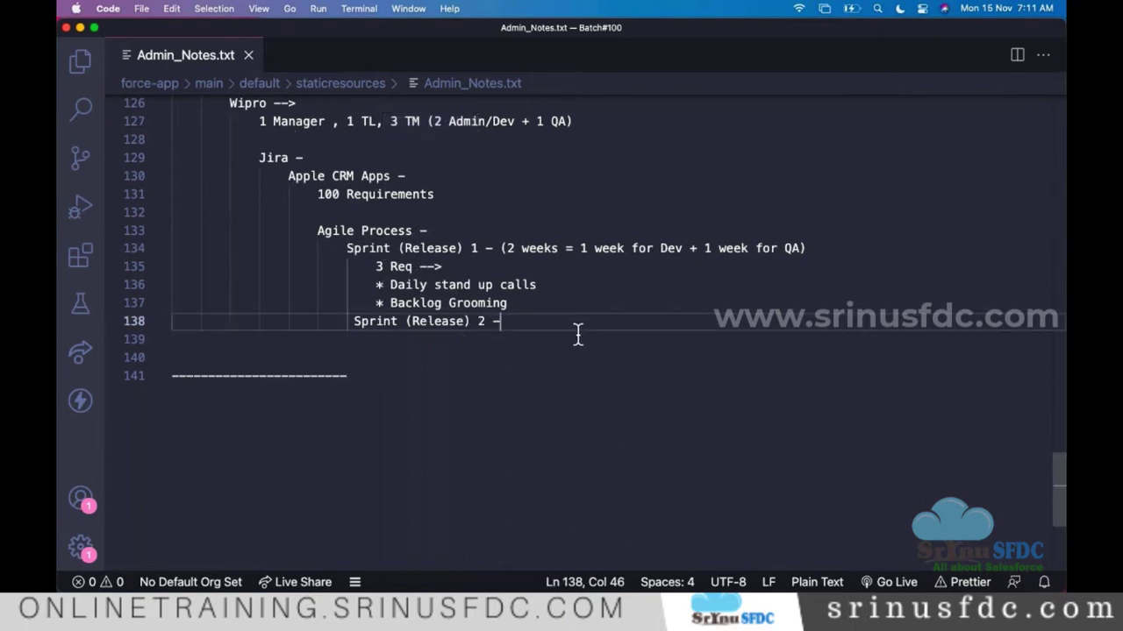
pyautogui.press('Return')
pyautogui.press('Return')
pyautogui.press('BackSpace')
pyautogui.press('BackSpace')
pyautogui.press('BackSpace')
pyautogui.press('BackSpace')
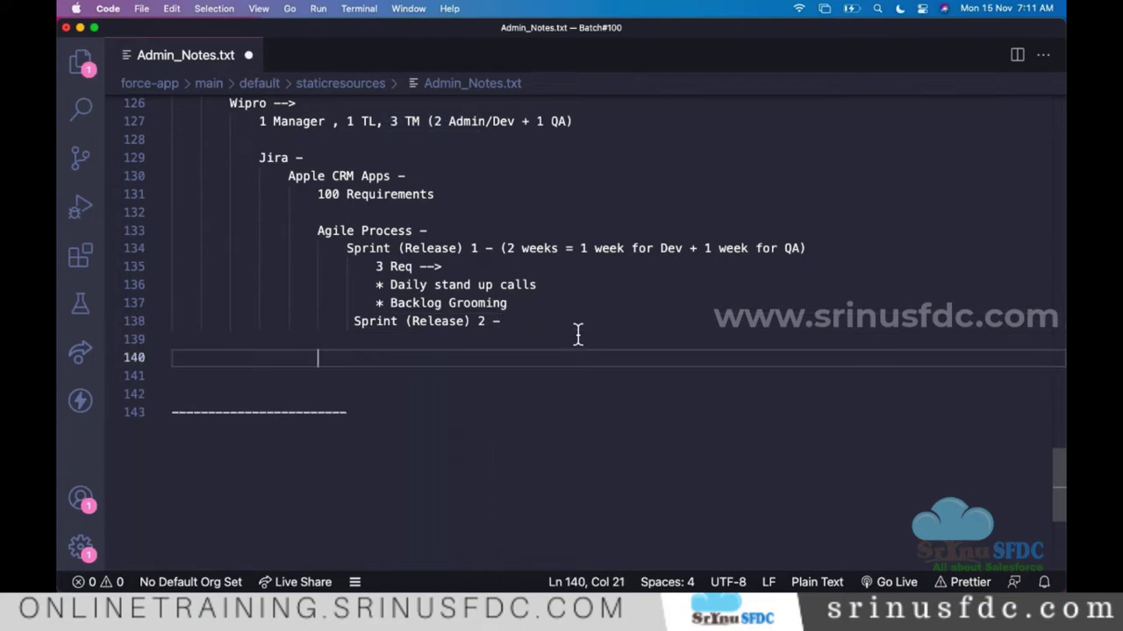
pyautogui.press('Return')
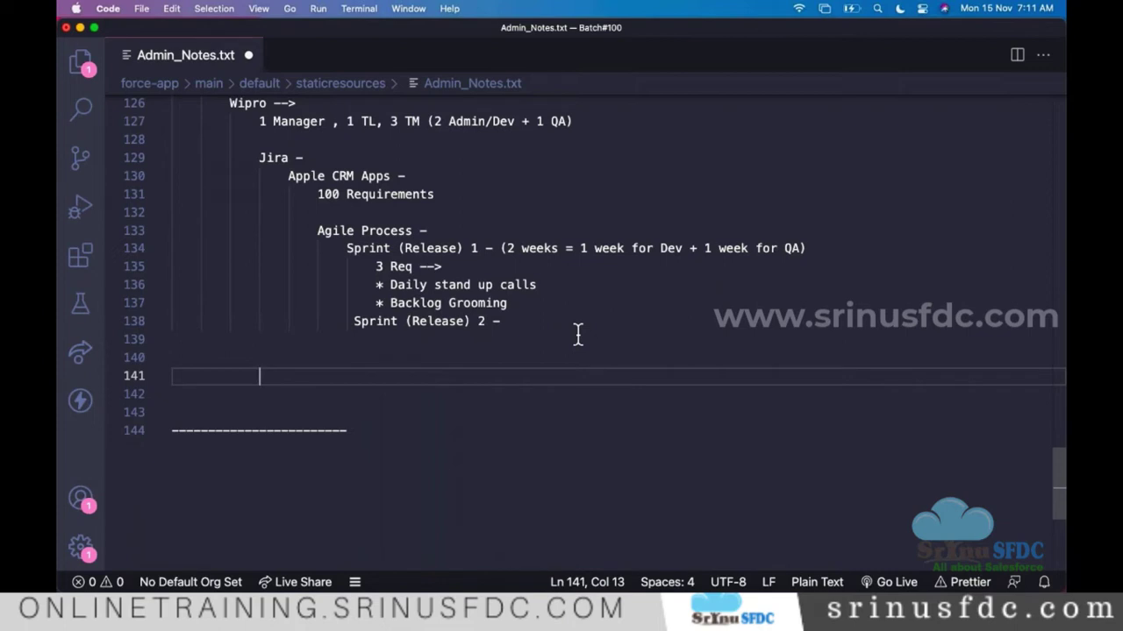
# Step: Enter "Apple Production --> Live Environment" on the new line and save the notes
pyautogui.write('Applic')
pyautogui.press('BackSpace')
pyautogui.press('BackSpace')
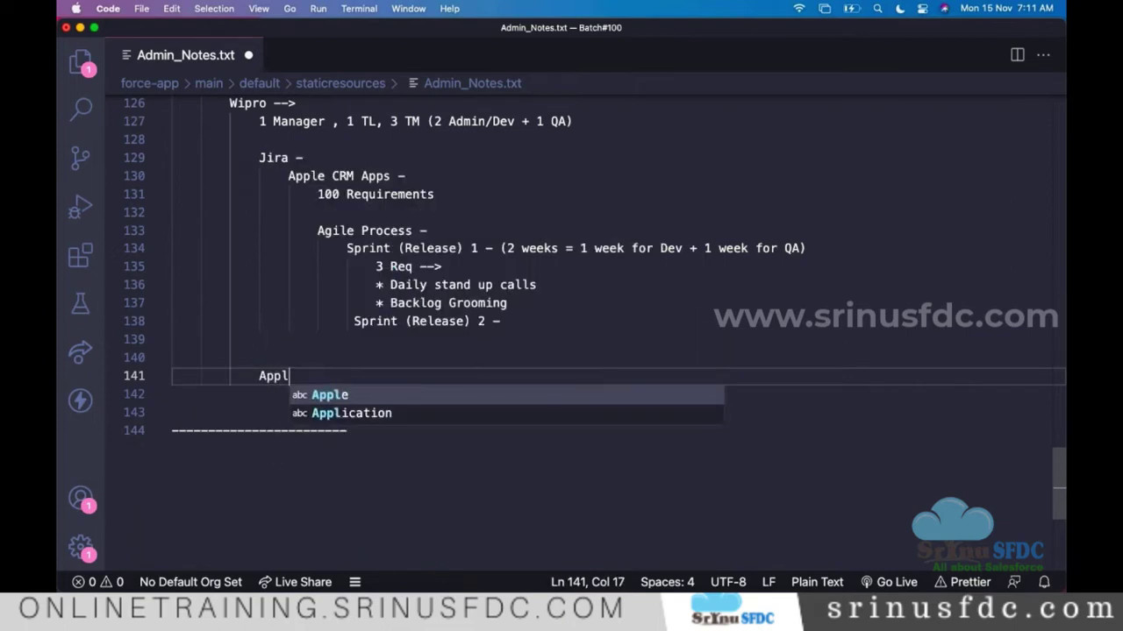
pyautogui.write('e ')
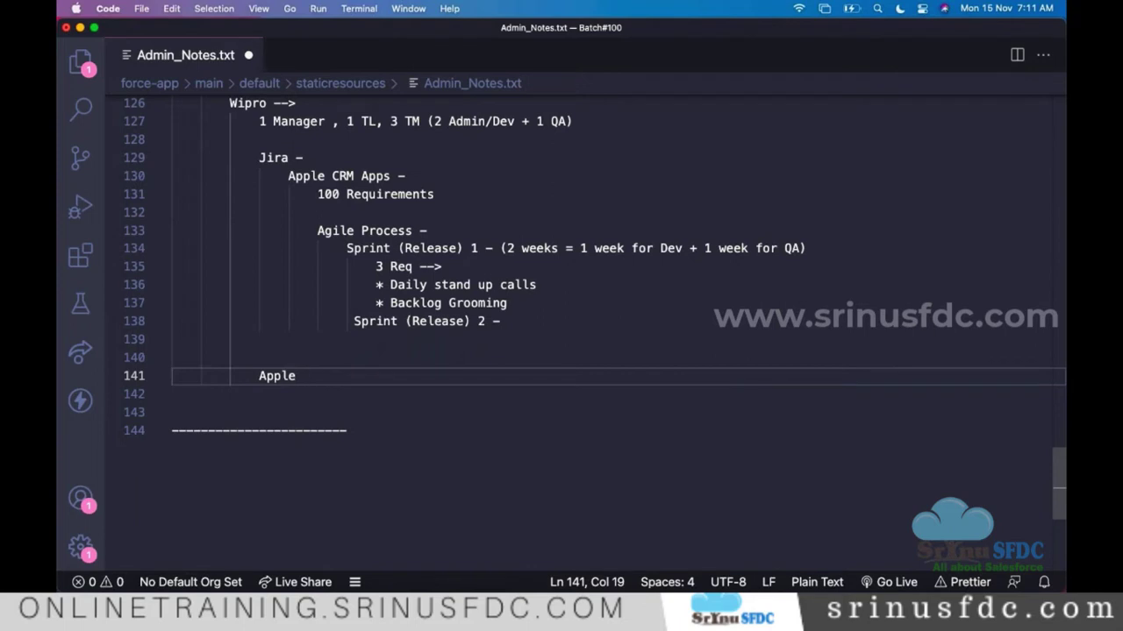
pyautogui.write('Prod')
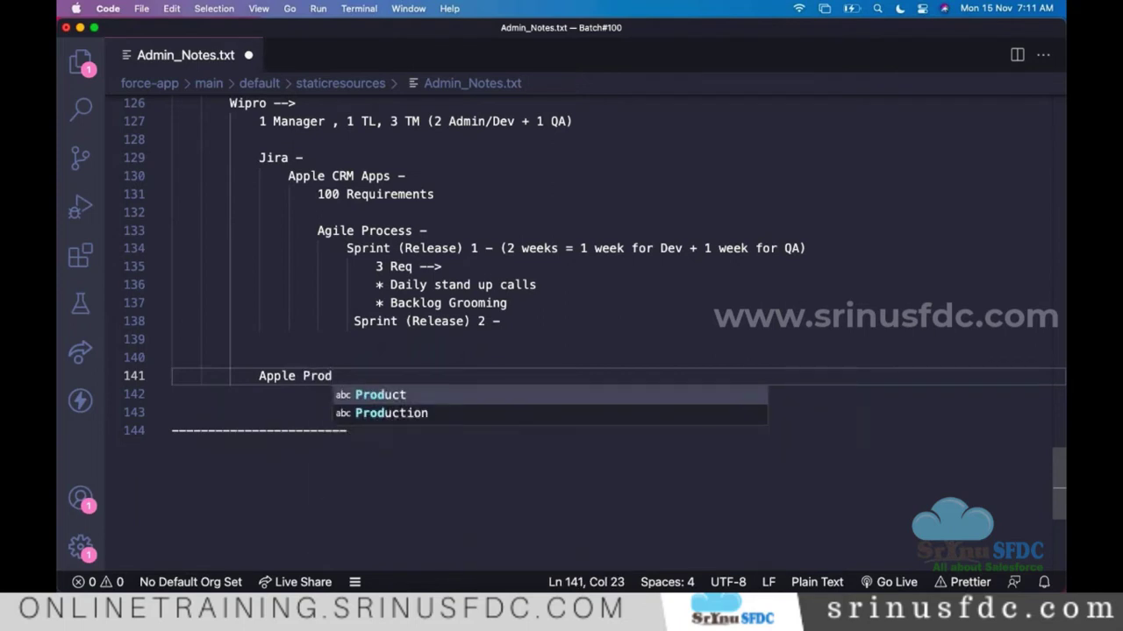
pyautogui.write('uction -')
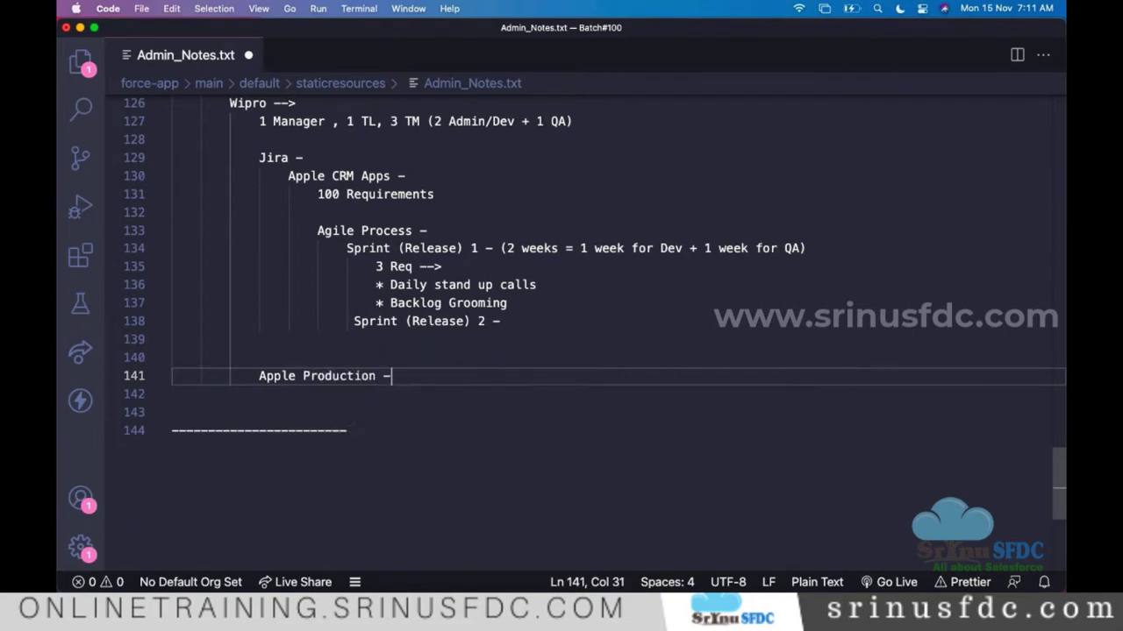
pyautogui.write('-> Lev')
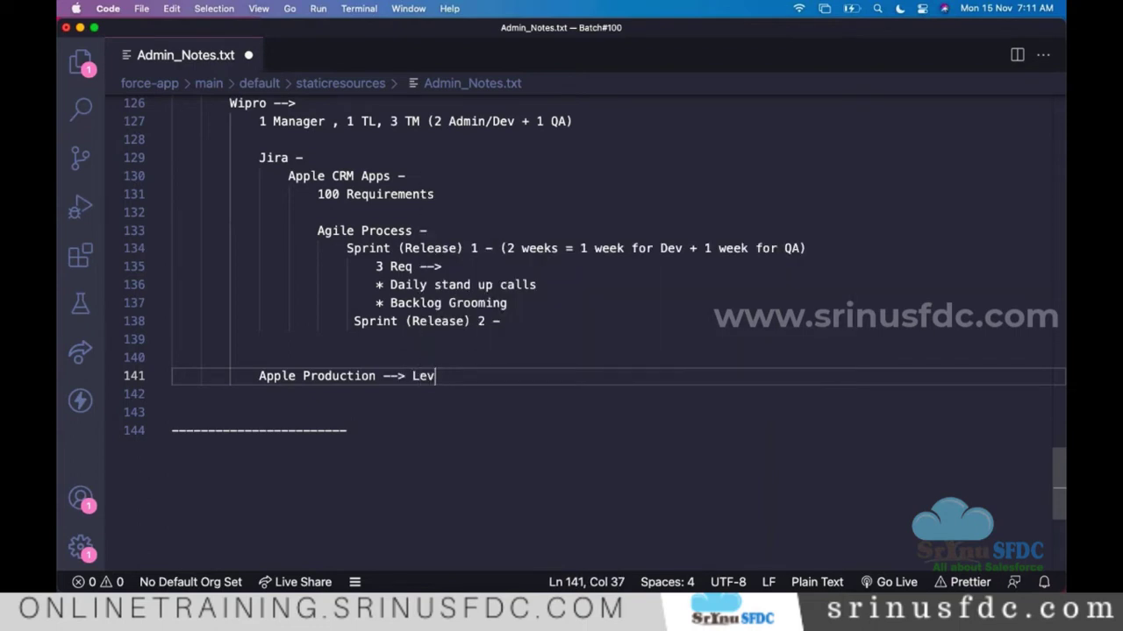
pyautogui.press('BackSpace')
pyautogui.press('BackSpace')
pyautogui.write('ive ')
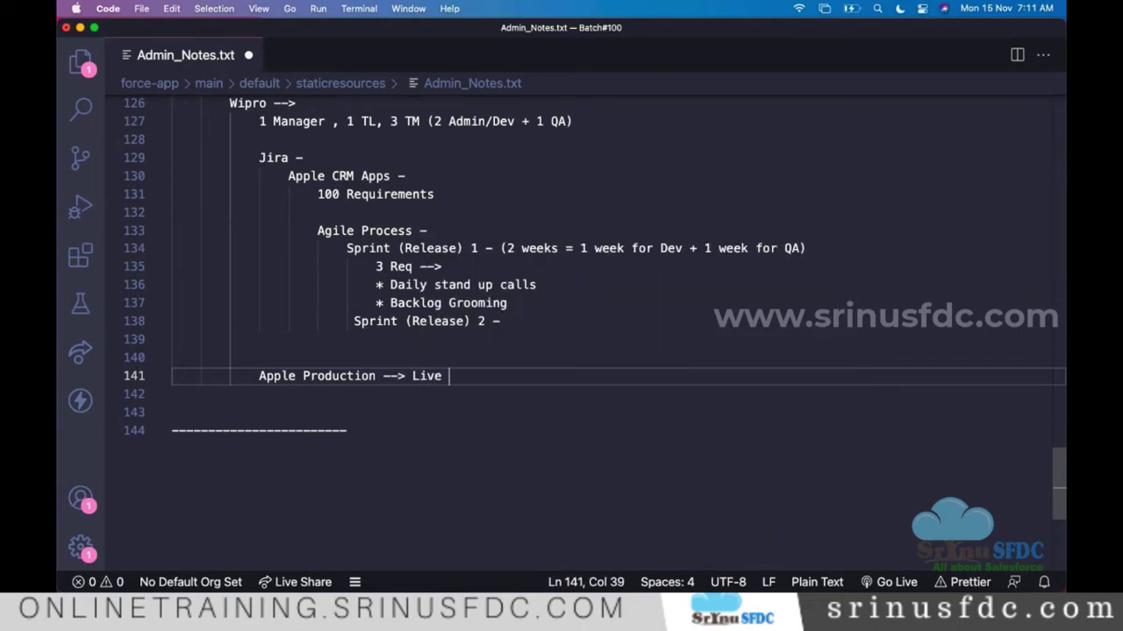
pyautogui.write('Environment')
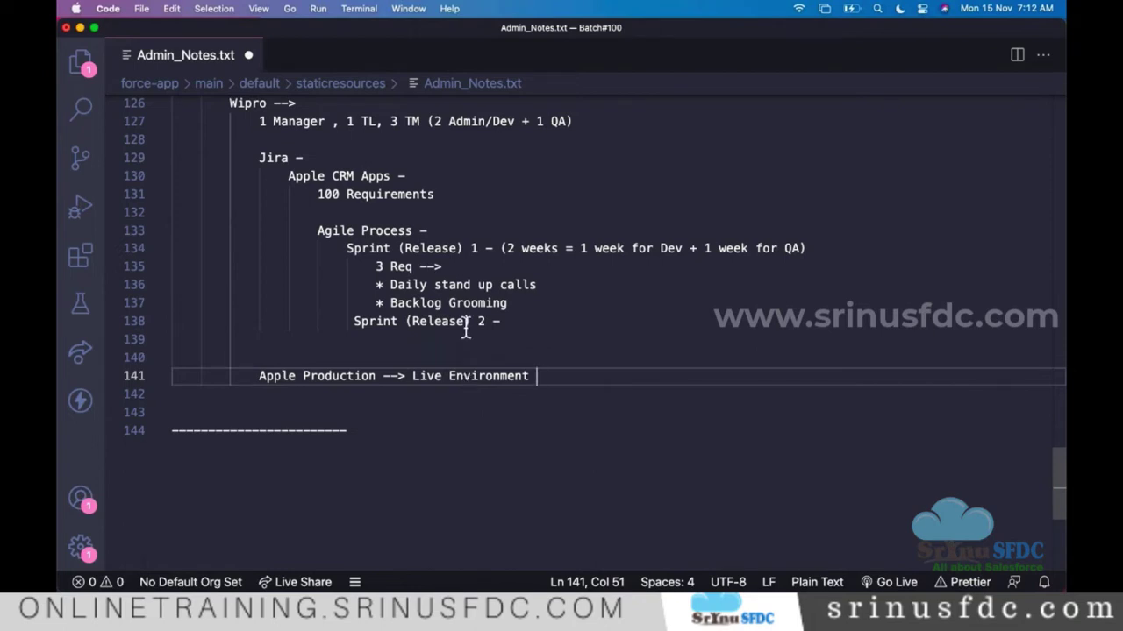
pyautogui.scroll(2, 347, 174)
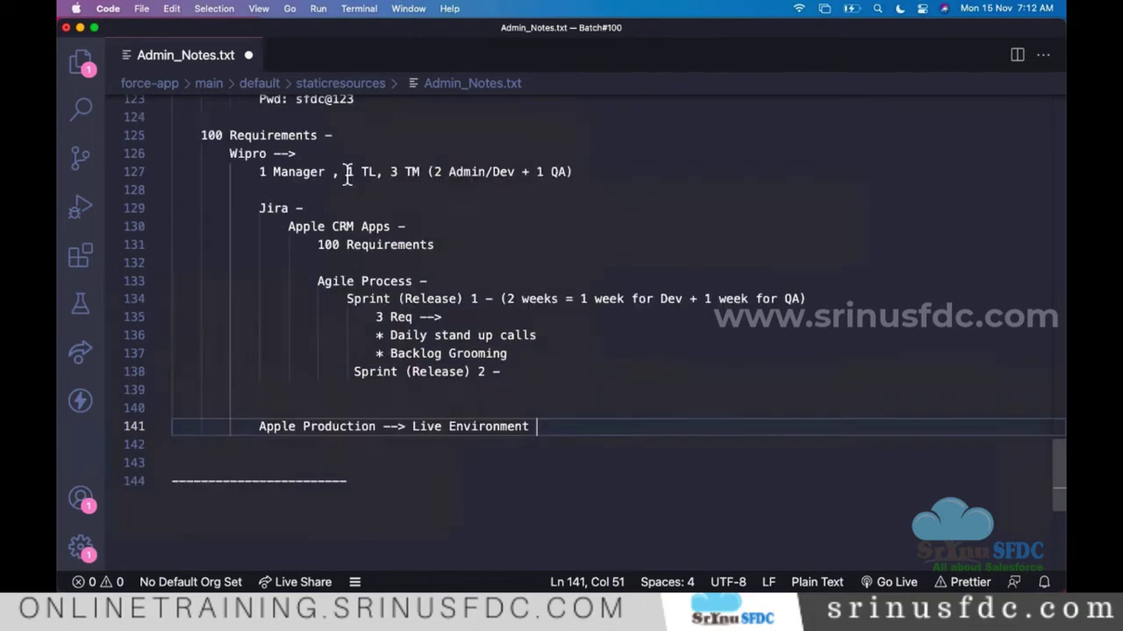
pyautogui.press('super+s')
pyautogui.scroll(-2, 511, 355)
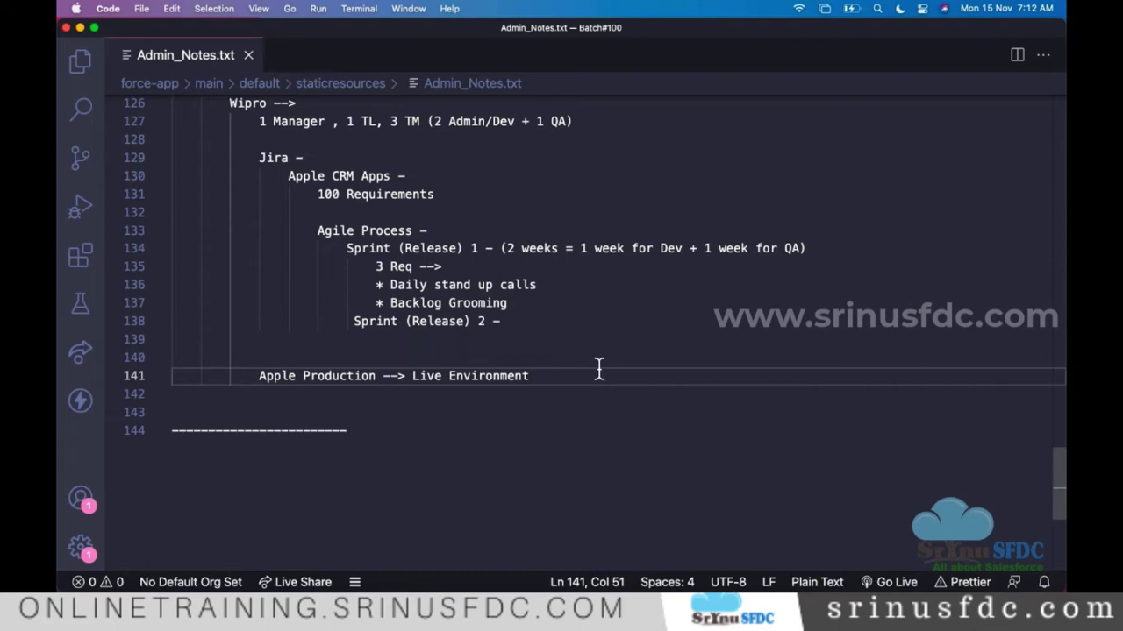
# Step: Add the heading "Sandboxes -" below the password line of Apple Salesforce Production, leaving one blank line between them
pyautogui.scroll(5, 599, 368)
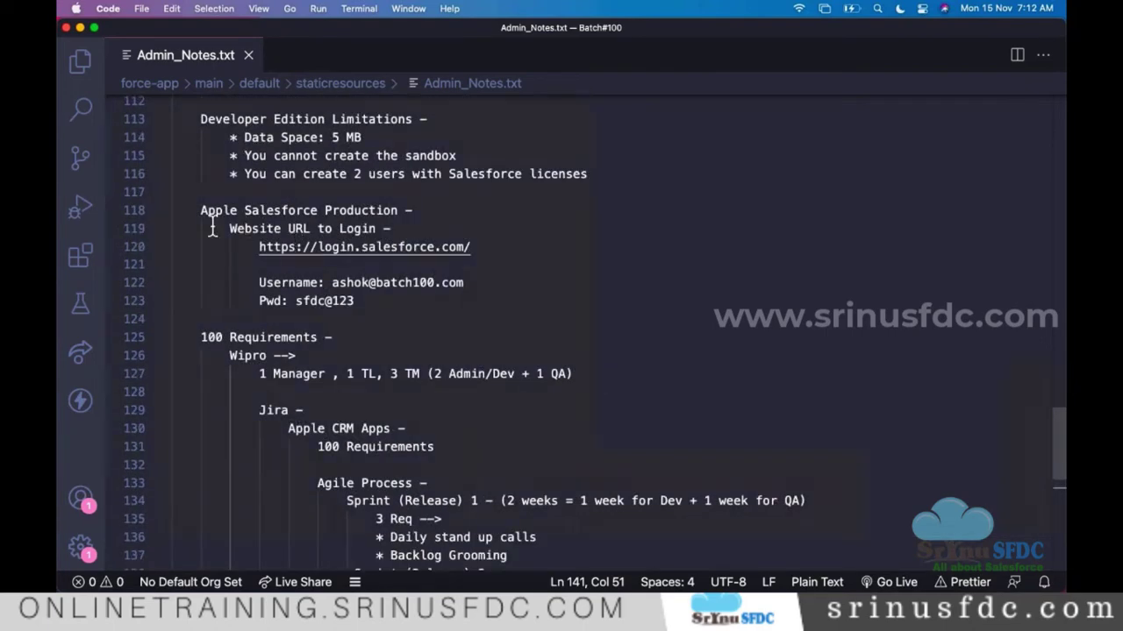
pyautogui.moveTo(200, 210); pyautogui.dragTo(399, 314)
pyautogui.click(399, 314)
pyautogui.click(401, 301)
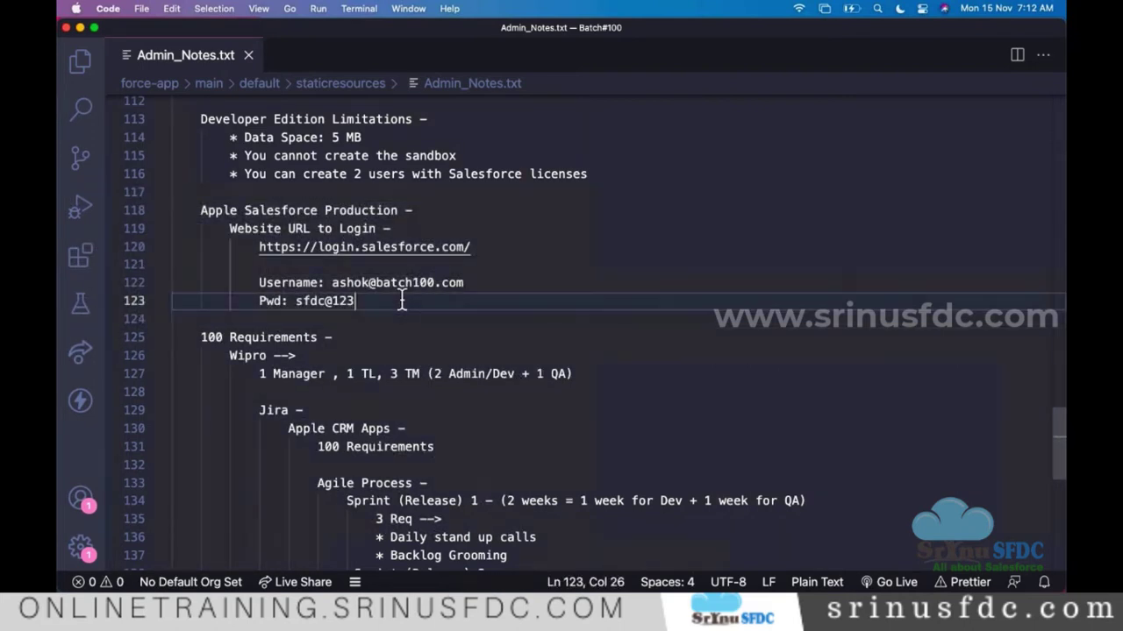
pyautogui.press('Return')
pyautogui.press('Return')
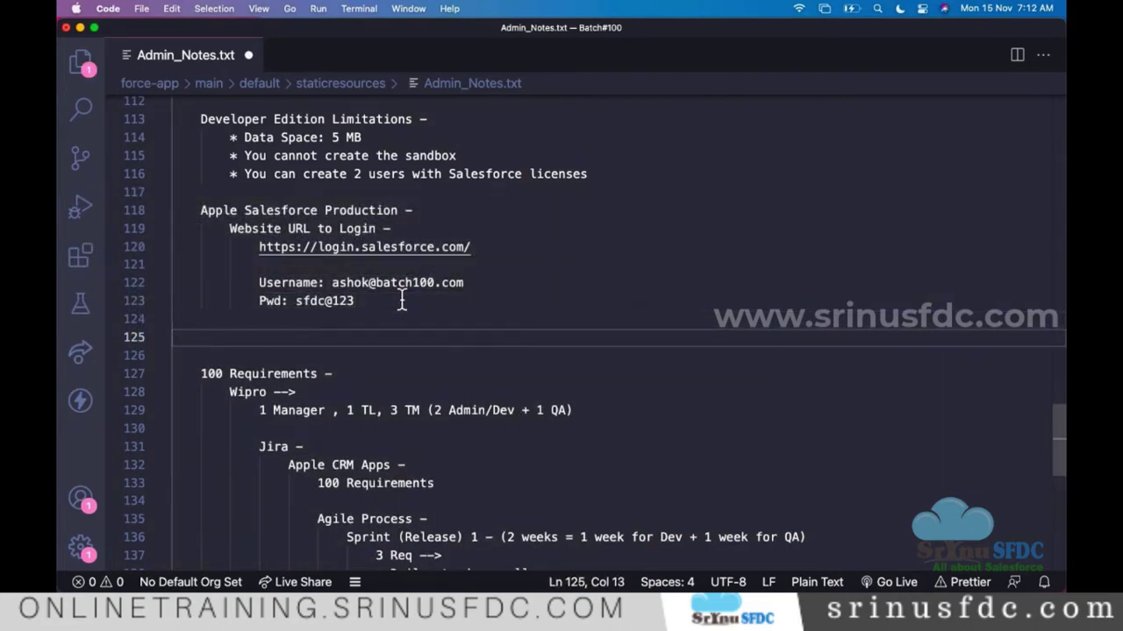
pyautogui.write('Sandboxes')
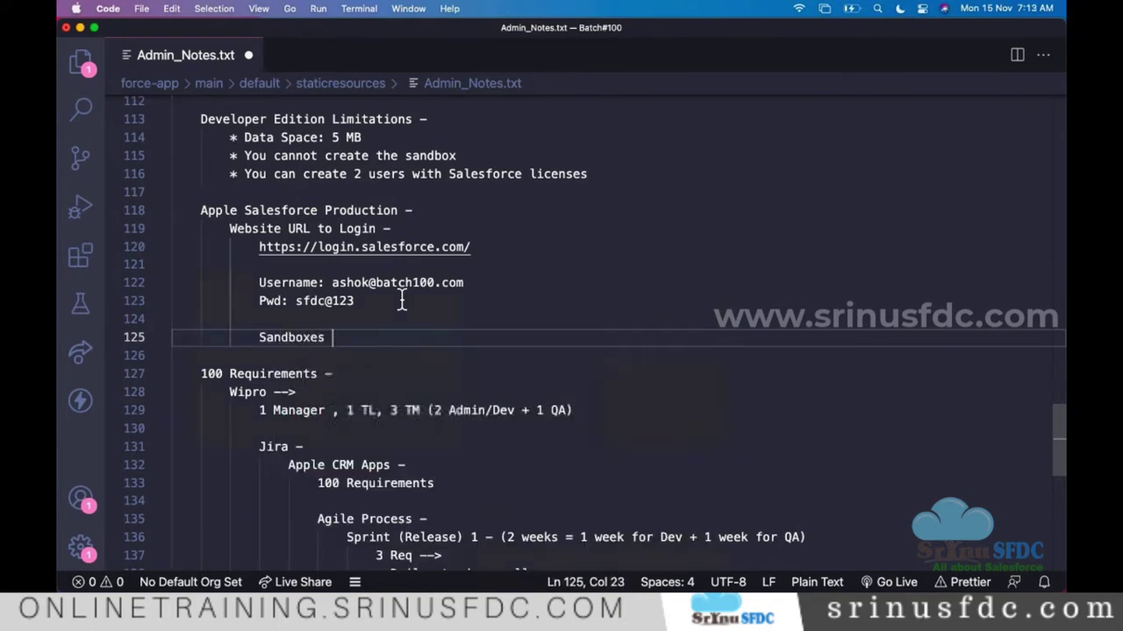
pyautogui.write(' -')
# Step: Insert "(Test Environment)" before the dash in the Sandboxes heading and save the notes
pyautogui.press('Left')
pyautogui.write('(')
pyautogui.write('Test ')
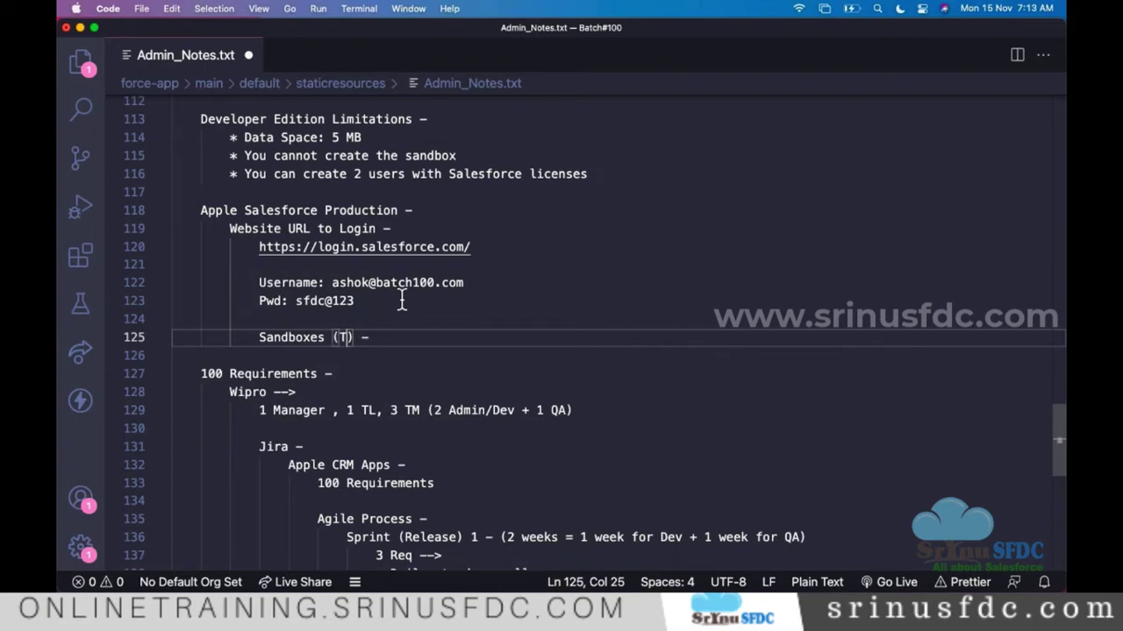
pyautogui.write('Environment')
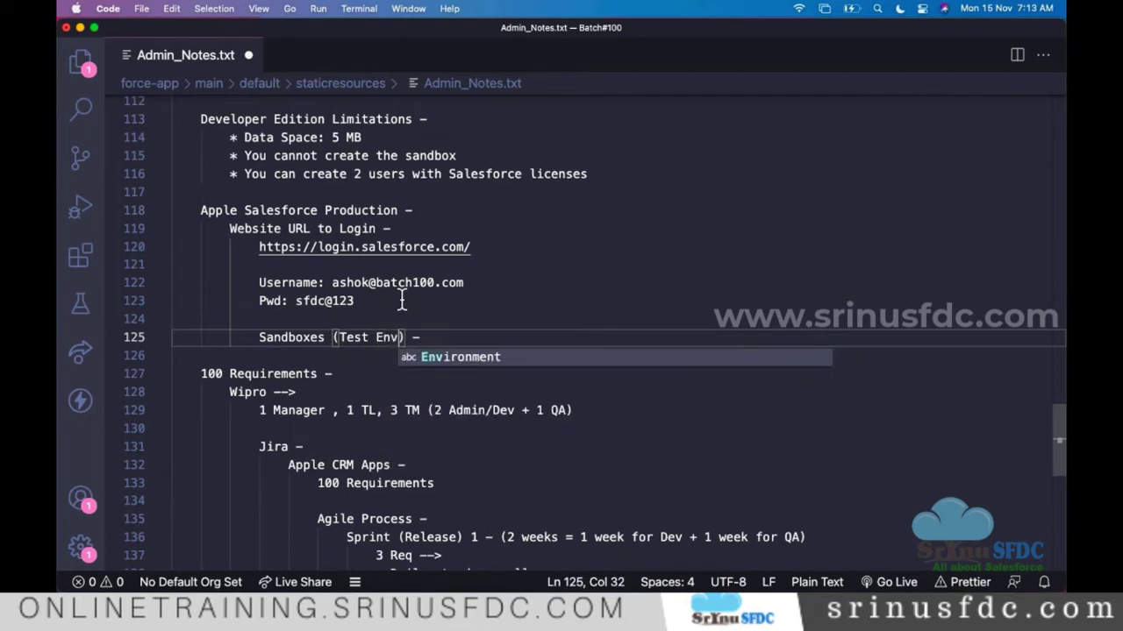
pyautogui.press('cmd+s')
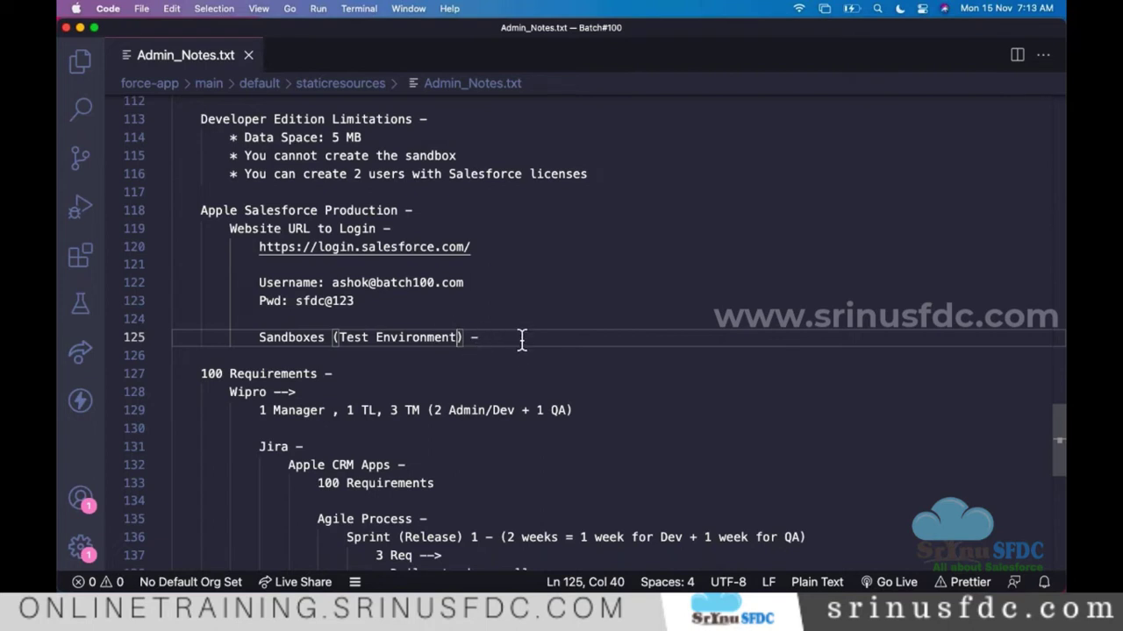
# Step: Start a new line below "Sandboxes (Test Environment) -", indented one level deeper than the heading
pyautogui.click(555, 340)
pyautogui.press('Return')
pyautogui.press('Tab')
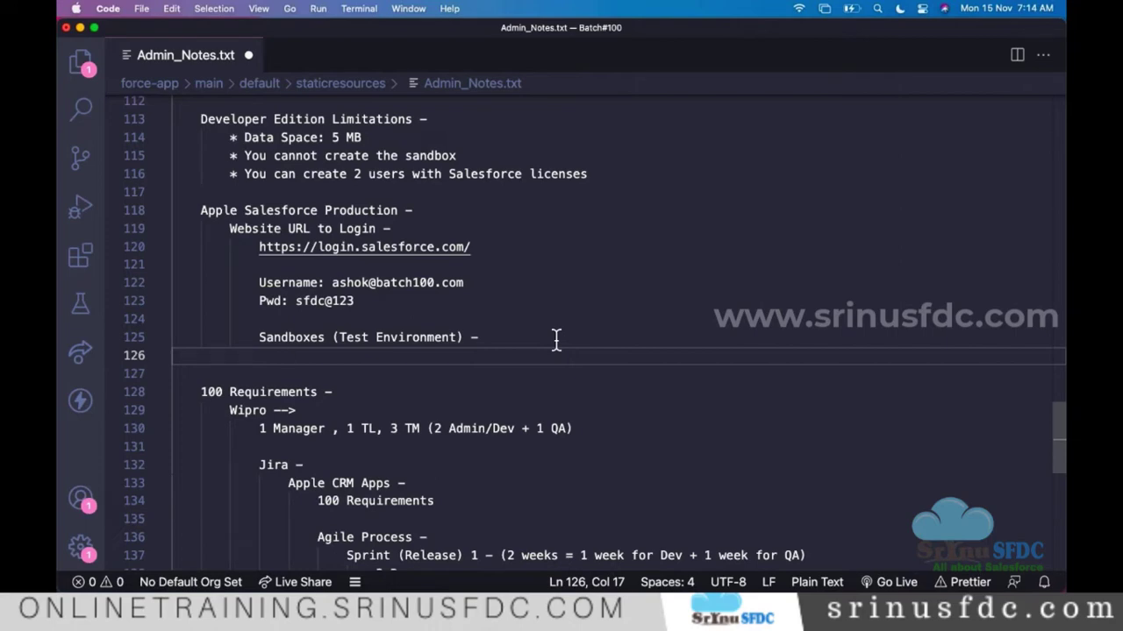
# Step: Leave two blank lines below "Apple Production --> Live Environment" and start a new line at the same indent
pyautogui.scroll(-5, 561, 339)
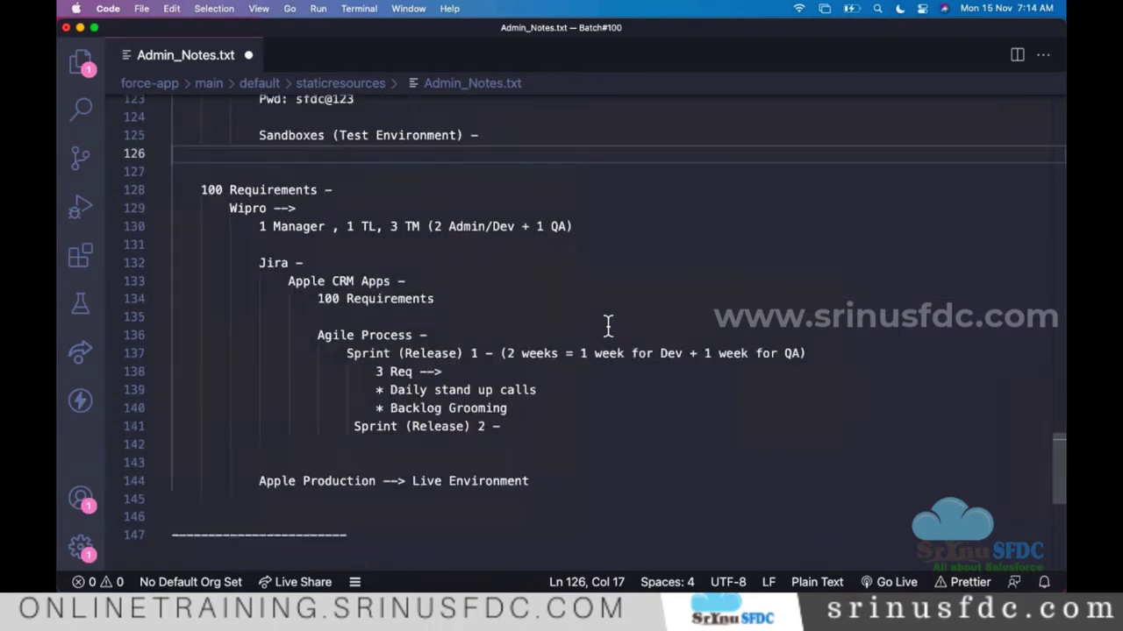
pyautogui.scroll(-3, 607, 325)
pyautogui.click(570, 379)
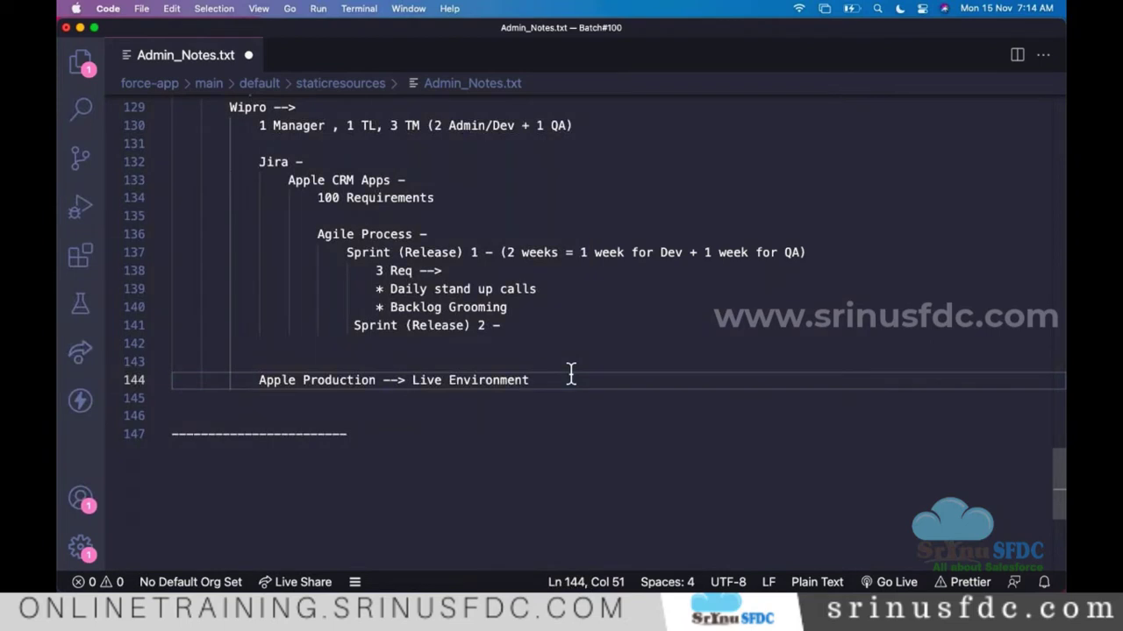
pyautogui.press('Return')
pyautogui.press('Return')
pyautogui.press('Return')
# Step: Enter "Dev --> QA --> UAT --> Production" on the new line
pyautogui.write('De')
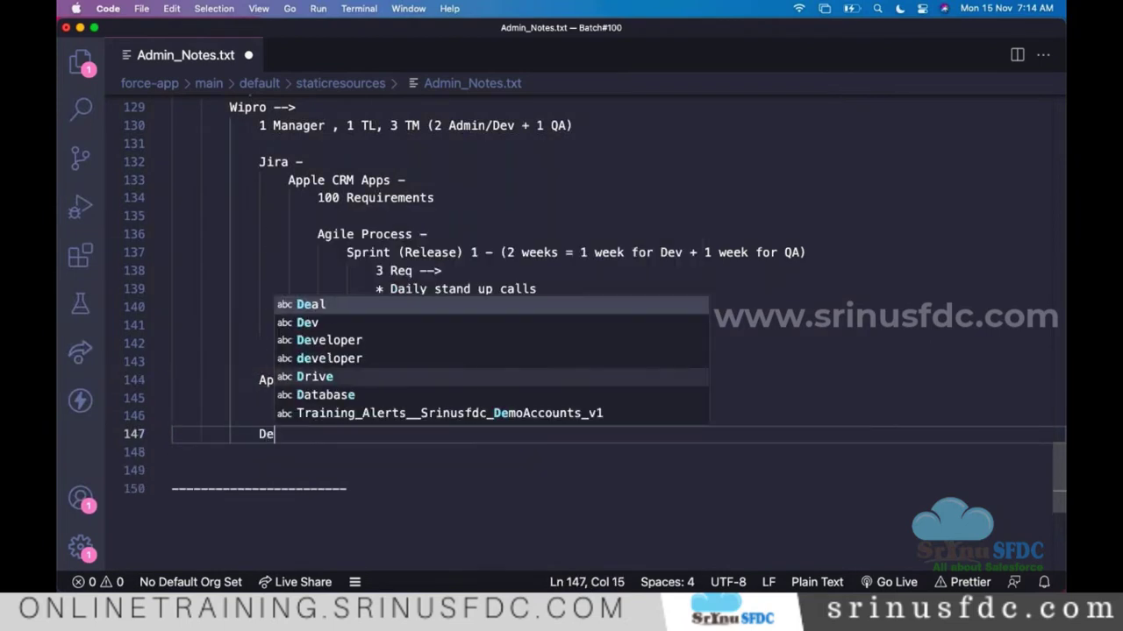
pyautogui.write('v --')
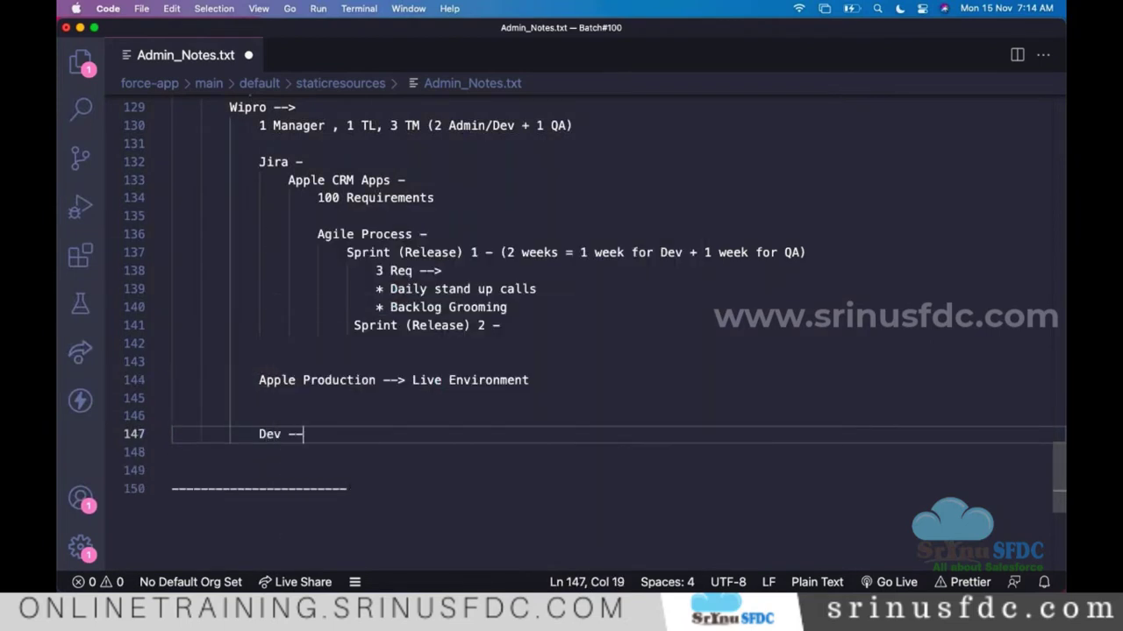
pyautogui.write('> QA ')
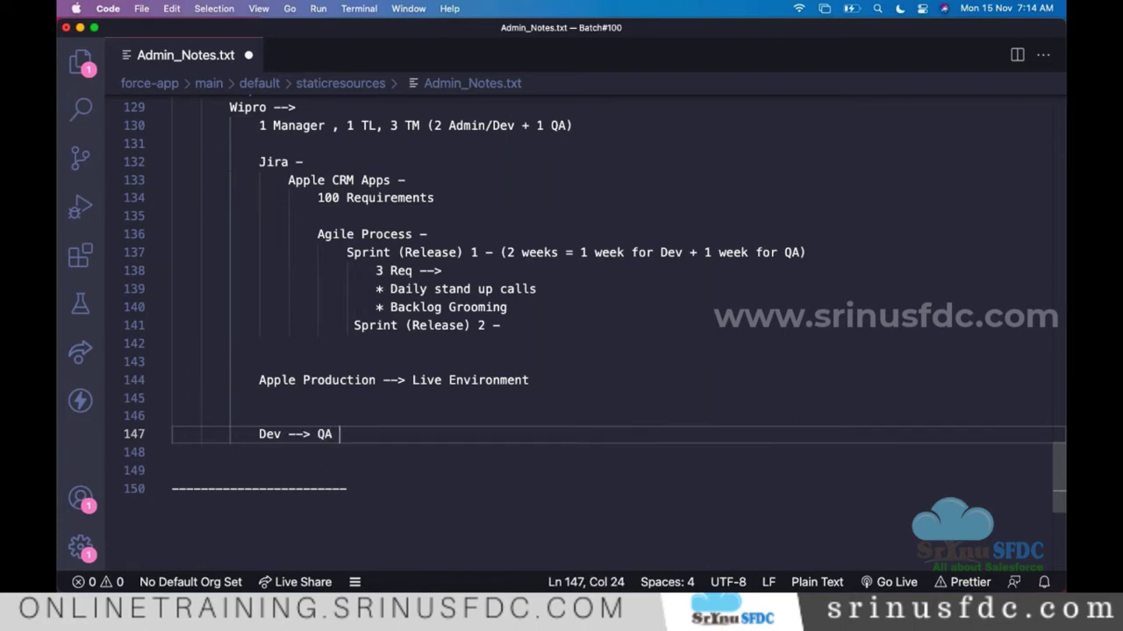
pyautogui.write('--> UAT --> ')
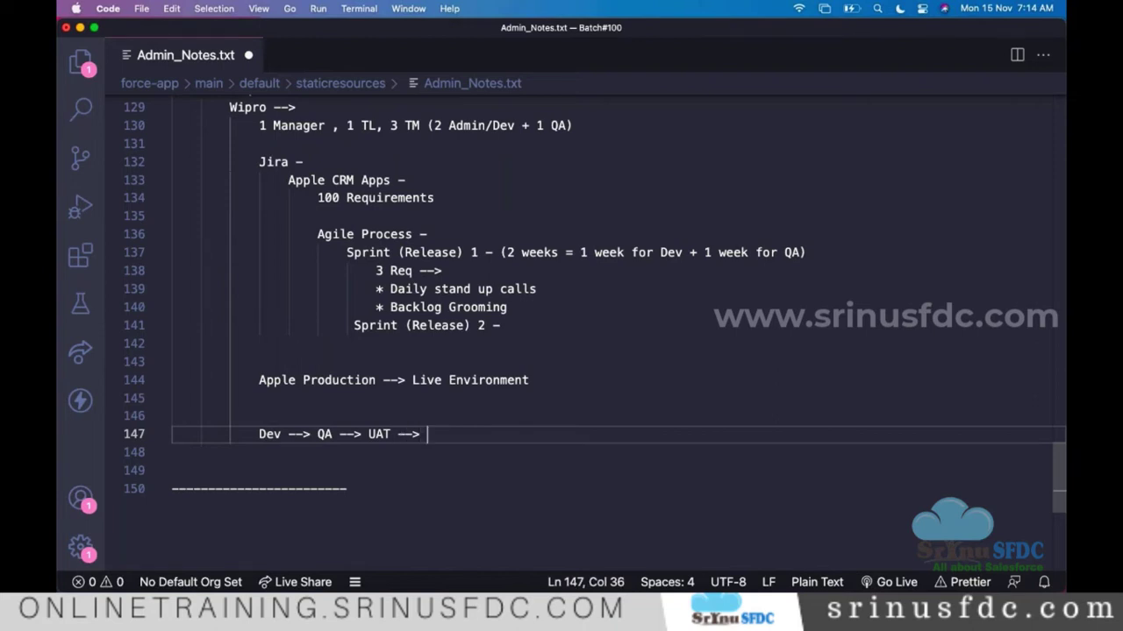
pyautogui.write('Produc')
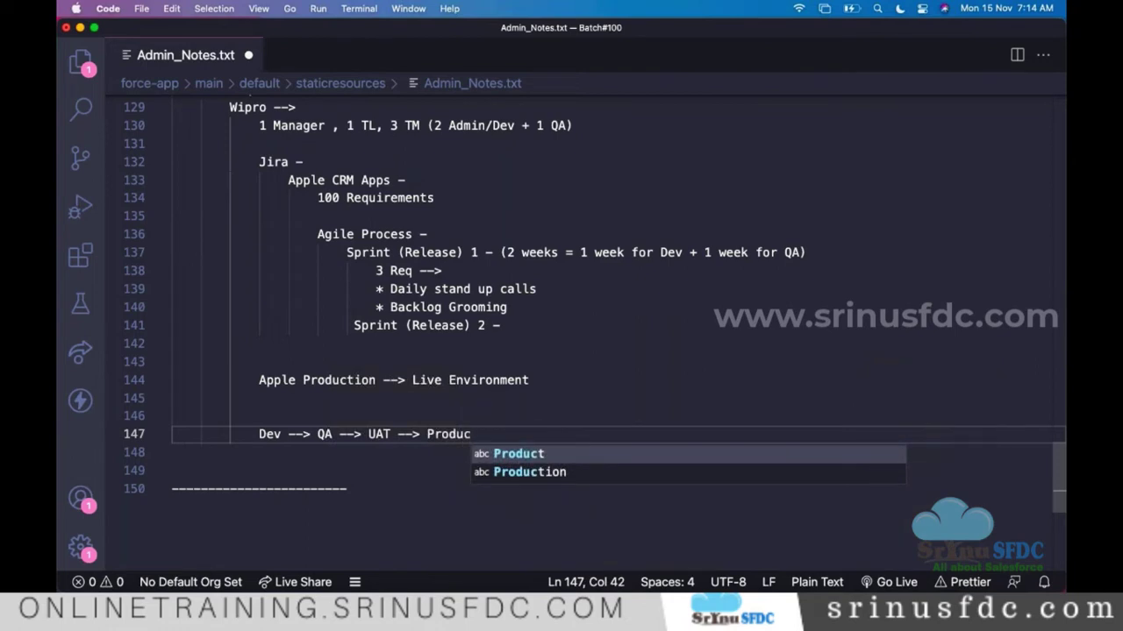
pyautogui.press('Down')
pyautogui.press('Return')
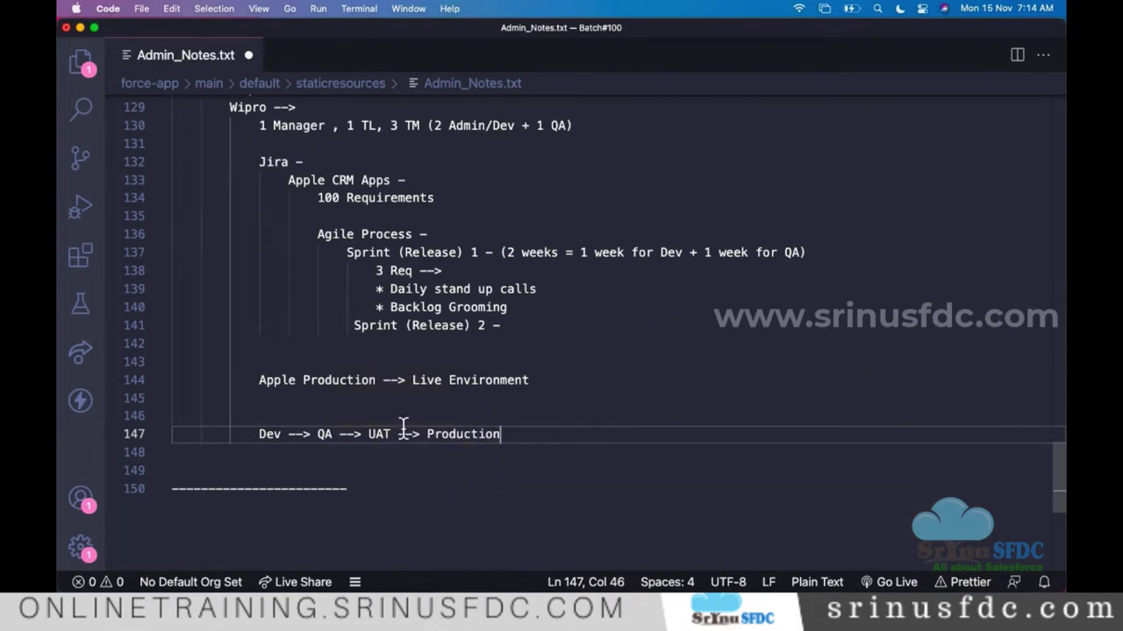
pyautogui.moveTo(393, 436); pyautogui.dragTo(261, 436)
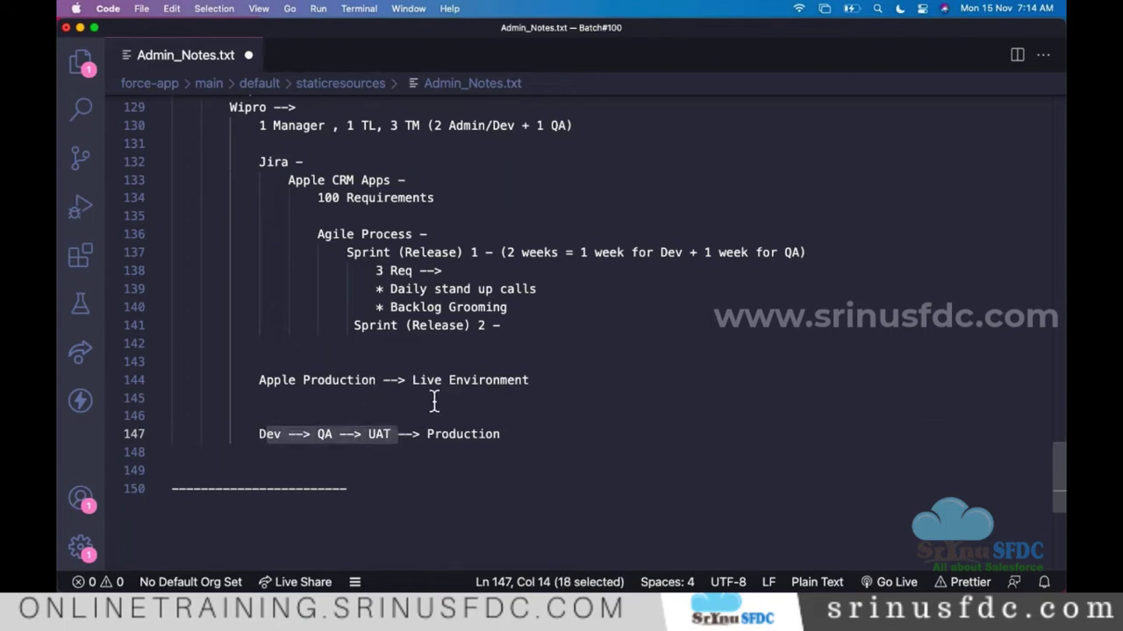
pyautogui.scroll(-3, 433, 401)
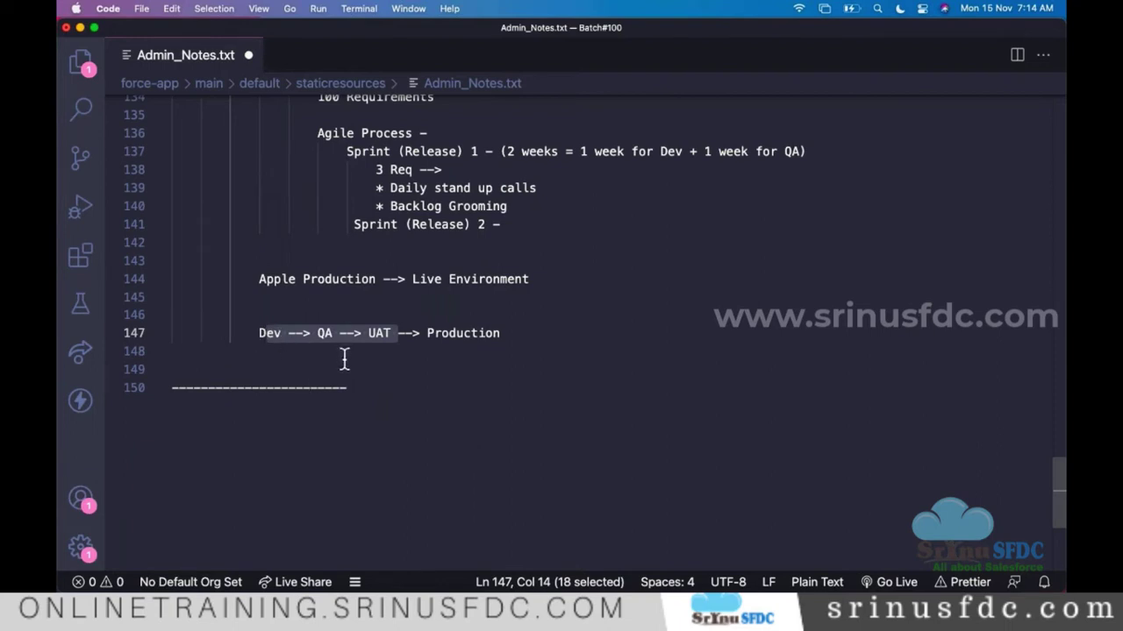
pyautogui.click(344, 355)
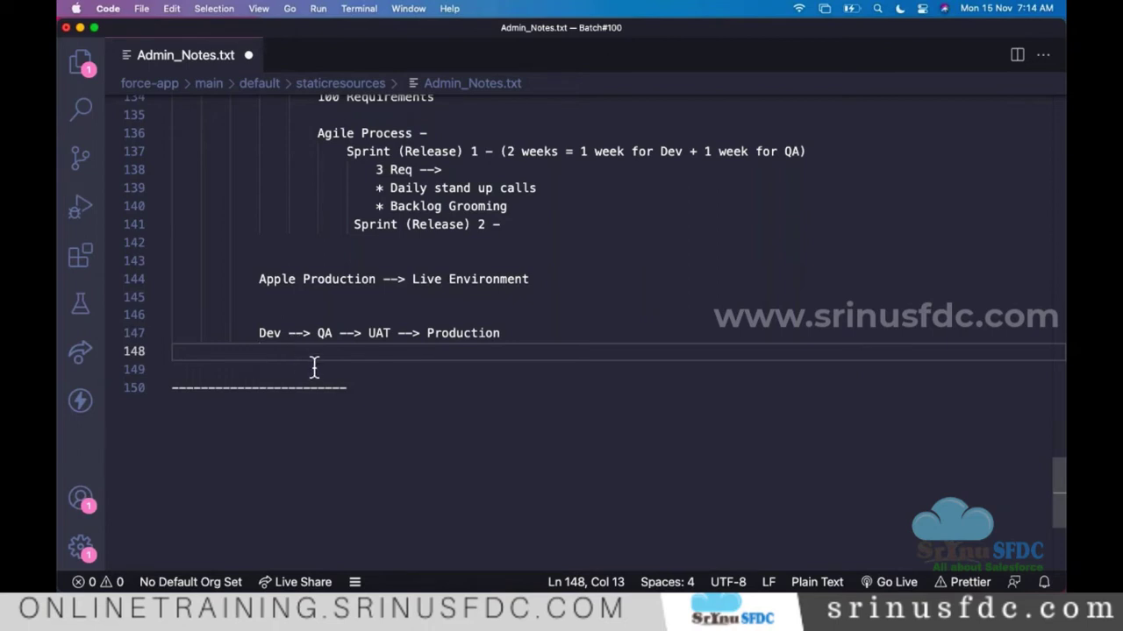
pyautogui.click(314, 367)
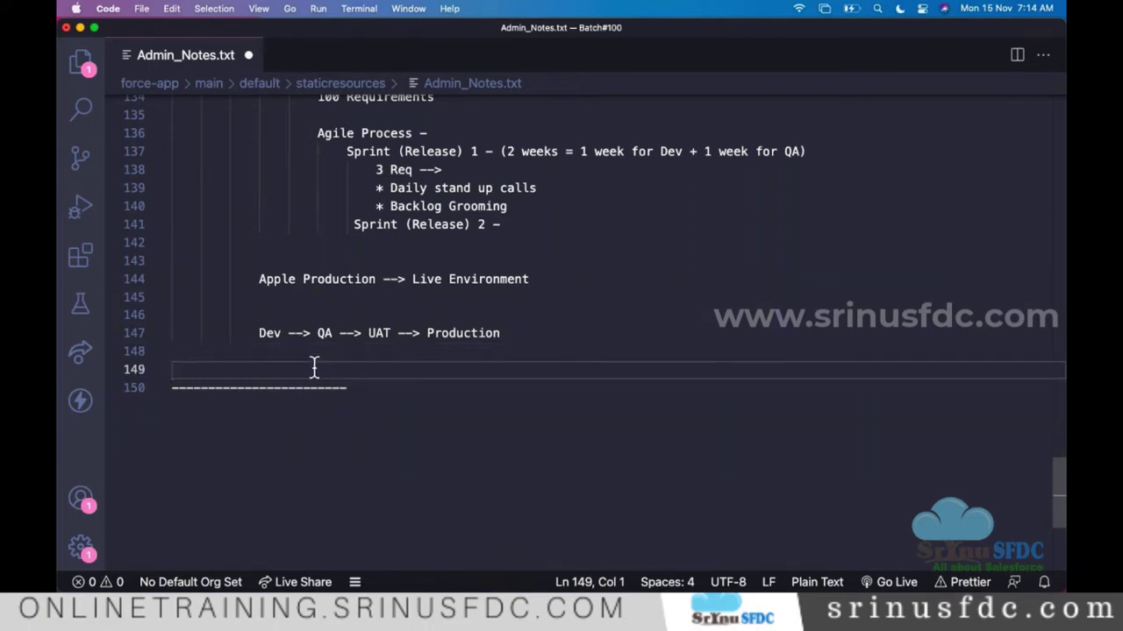
# Step: Add the heading "Development Life Cycle -" on the blank line directly above the Dev to Production flow, at the same indent
pyautogui.click(286, 316)
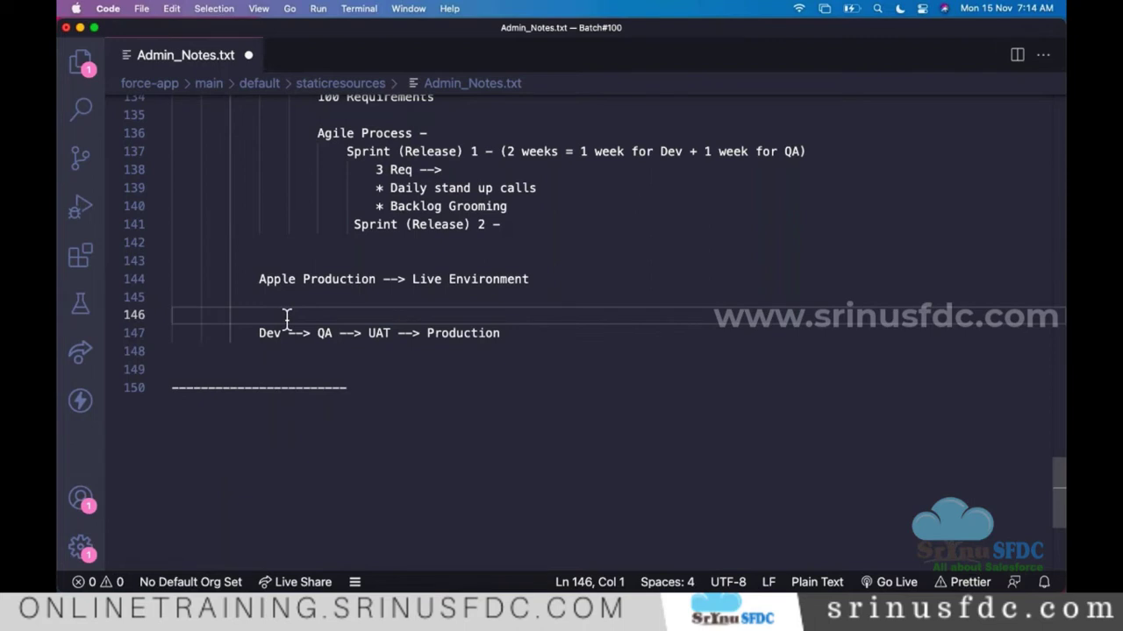
pyautogui.press('Tab')
pyautogui.press('Tab')
pyautogui.press('Tab')
pyautogui.write('Develo')
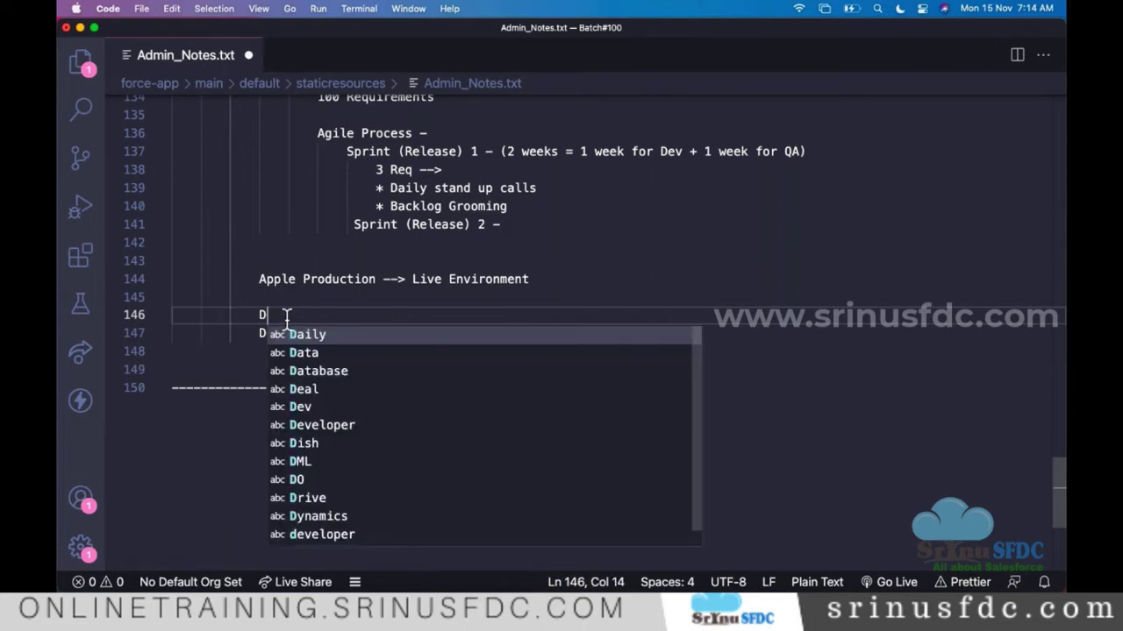
pyautogui.press('Return')
pyautogui.press('BackSpace')
pyautogui.press('BackSpace')
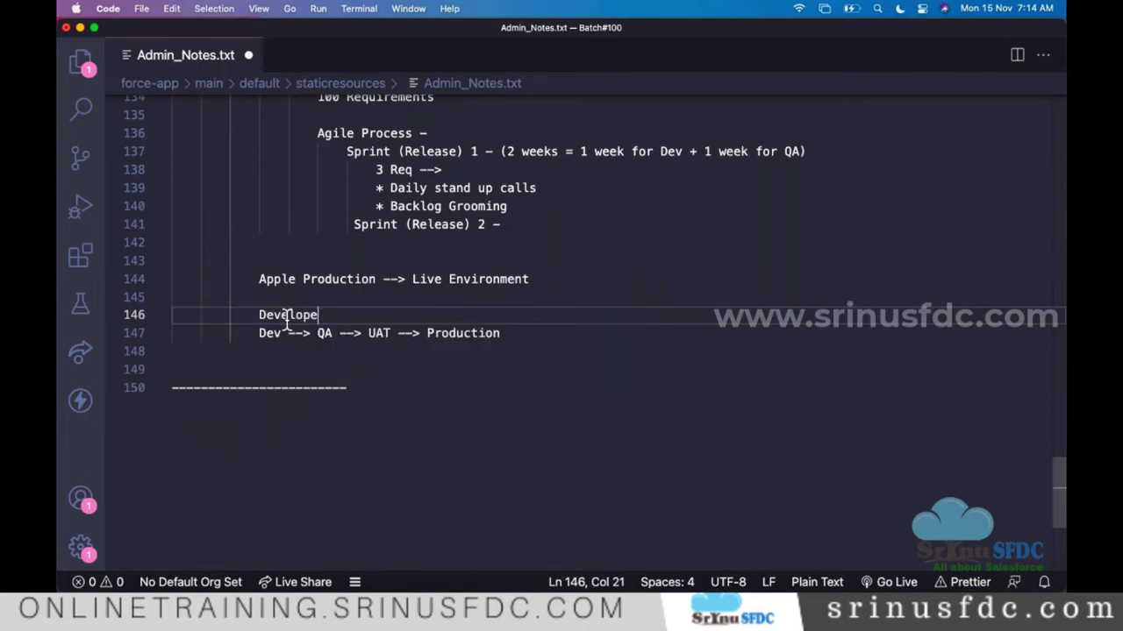
pyautogui.write('ment L')
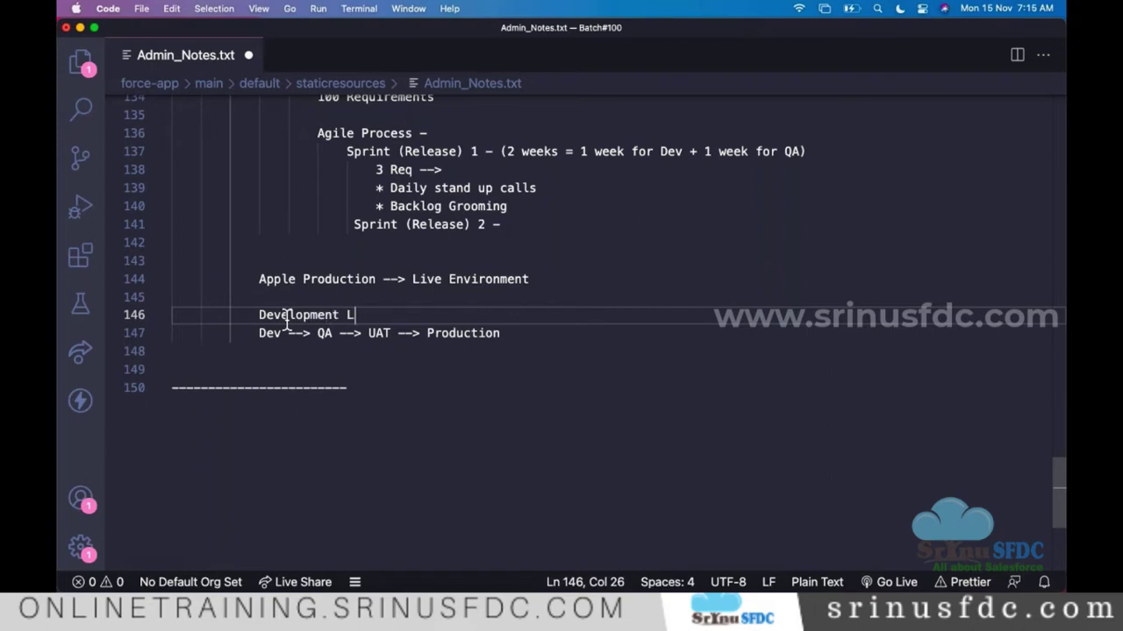
pyautogui.write('ife Cycle -')
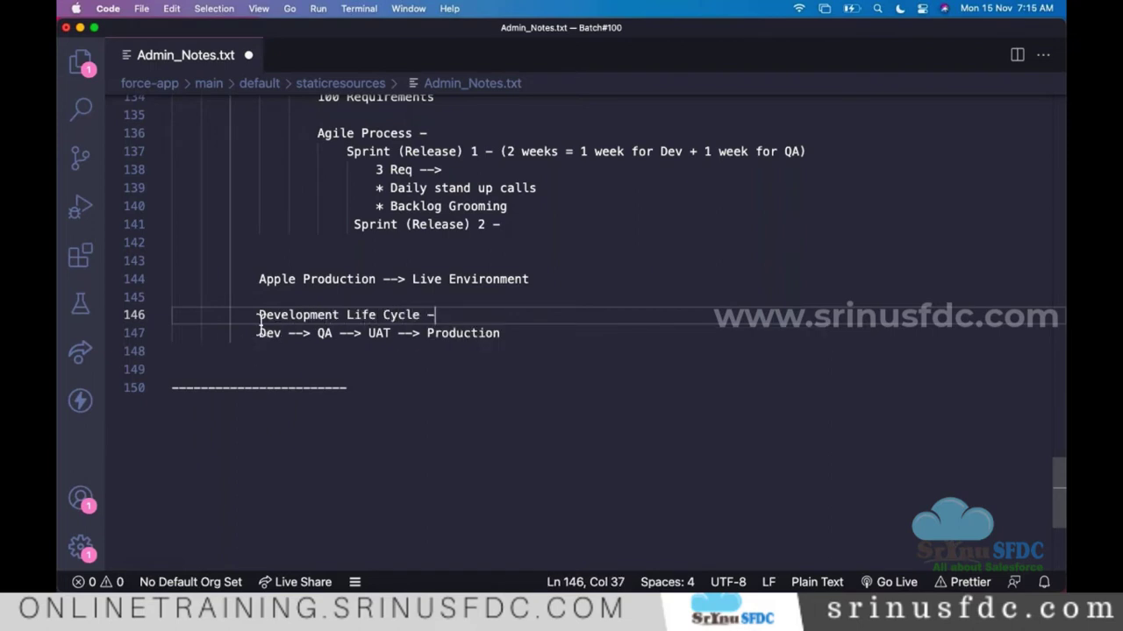
# Step: Indent the "Dev --> QA --> UAT --> Production" line one level and insert a blank line above it
pyautogui.click(258, 334)
pyautogui.press('Tab')
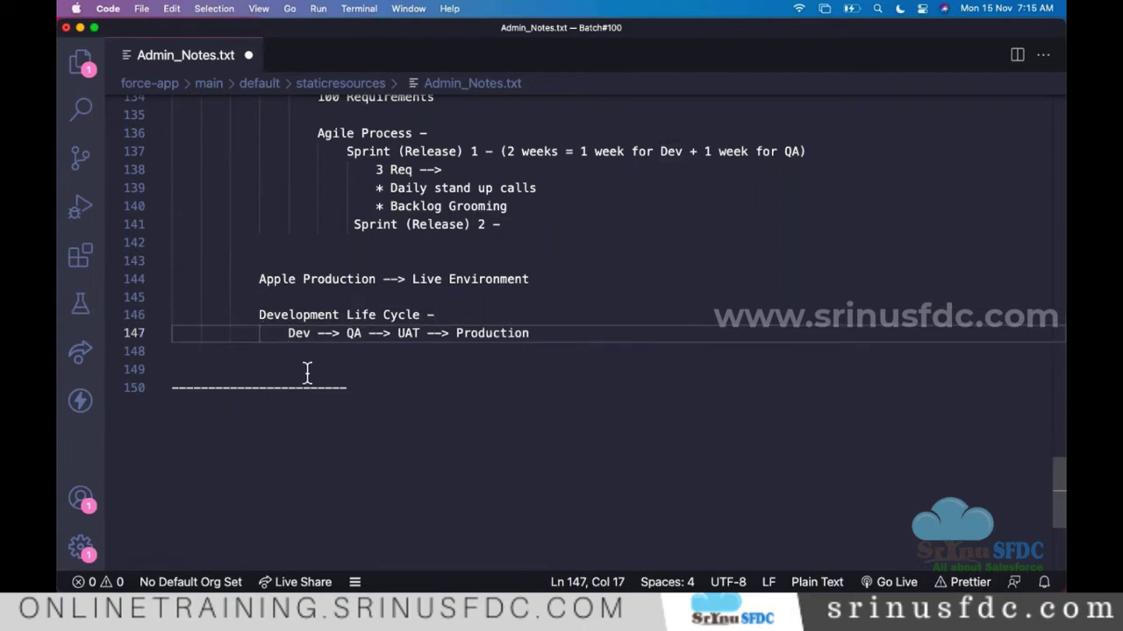
pyautogui.press('Return')
pyautogui.scroll(-1, 333, 373)
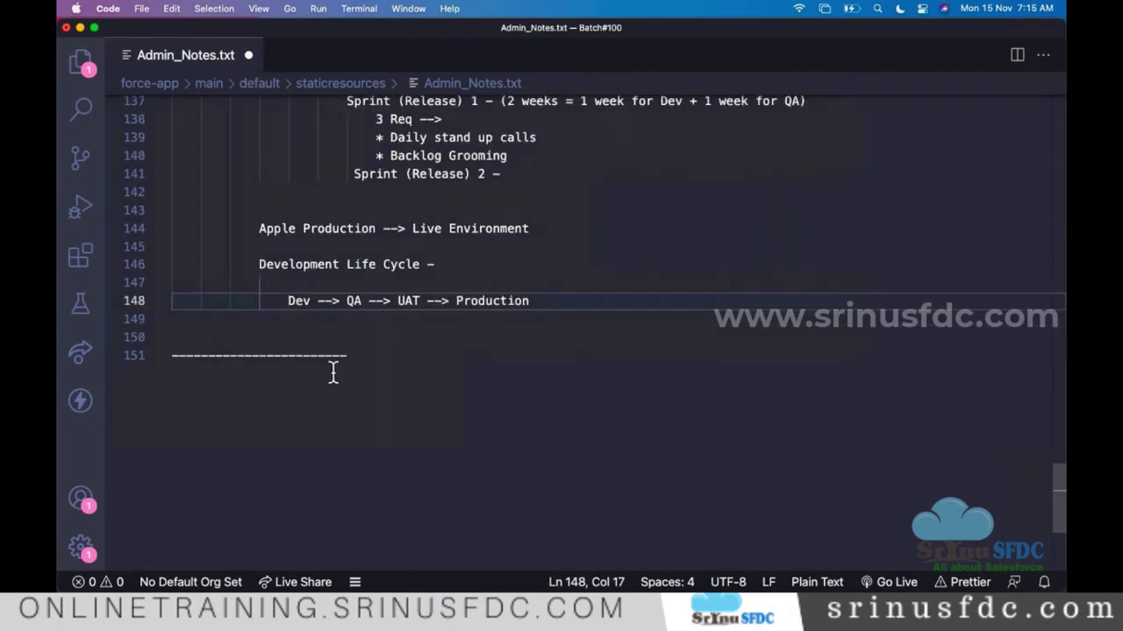
pyautogui.scroll(1, 426, 318)
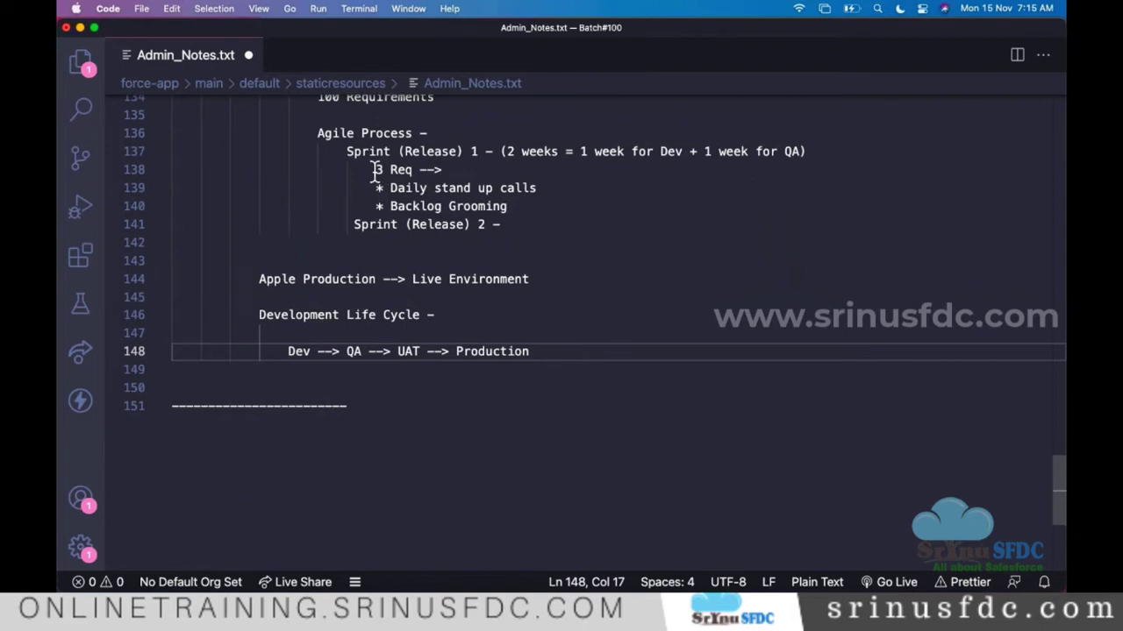
pyautogui.moveTo(376, 169); pyautogui.dragTo(435, 170)
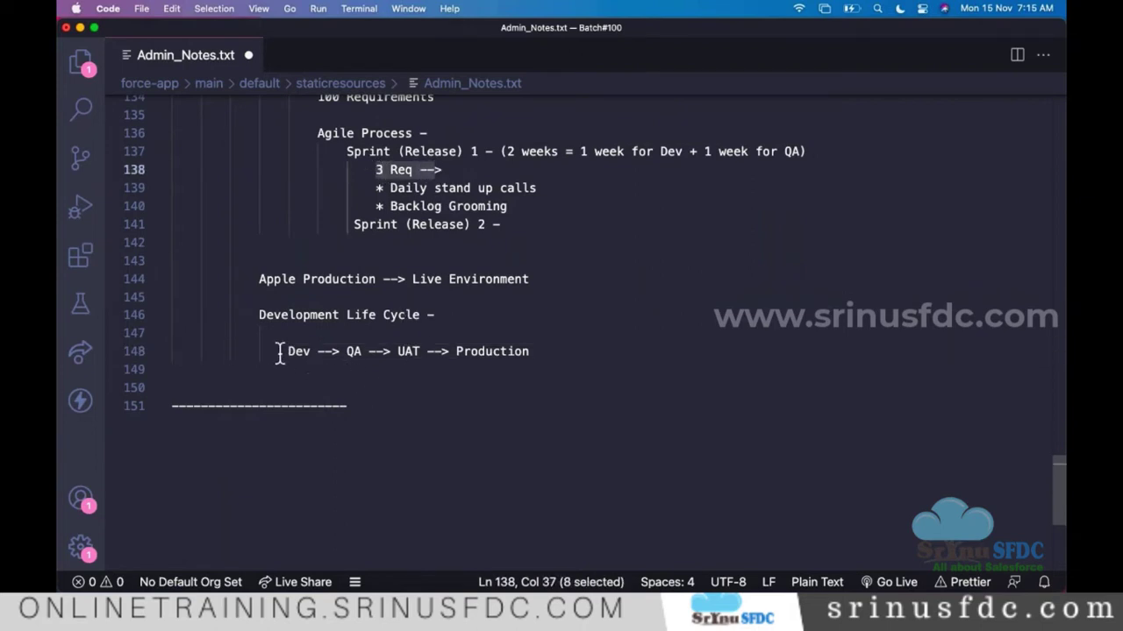
pyautogui.moveTo(278, 351); pyautogui.dragTo(307, 351)
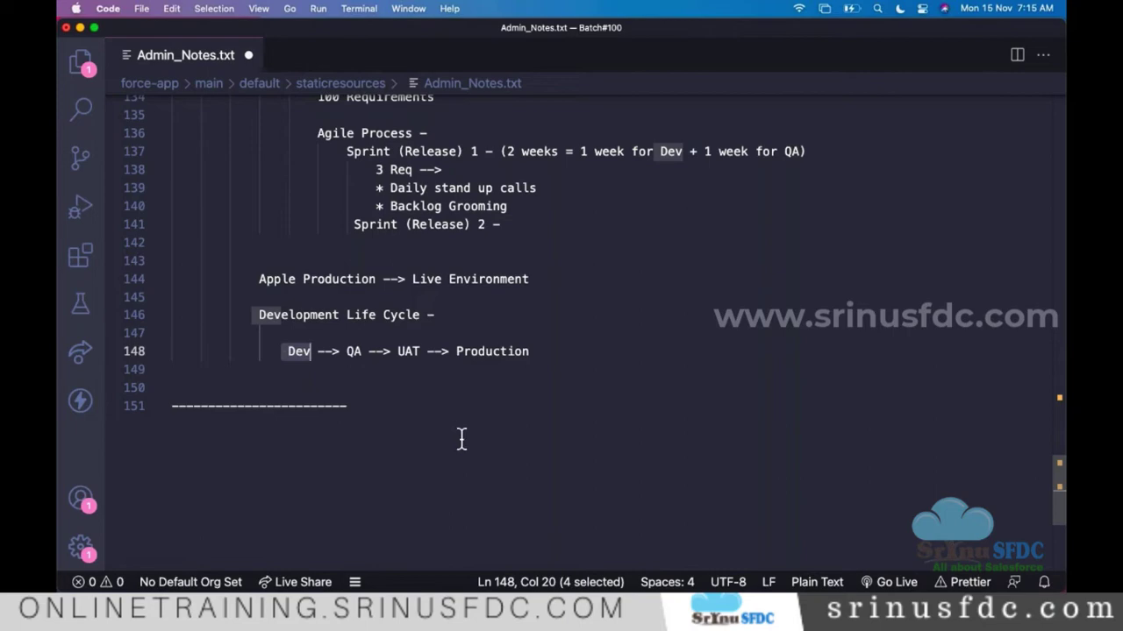
pyautogui.scroll(6, 458, 429)
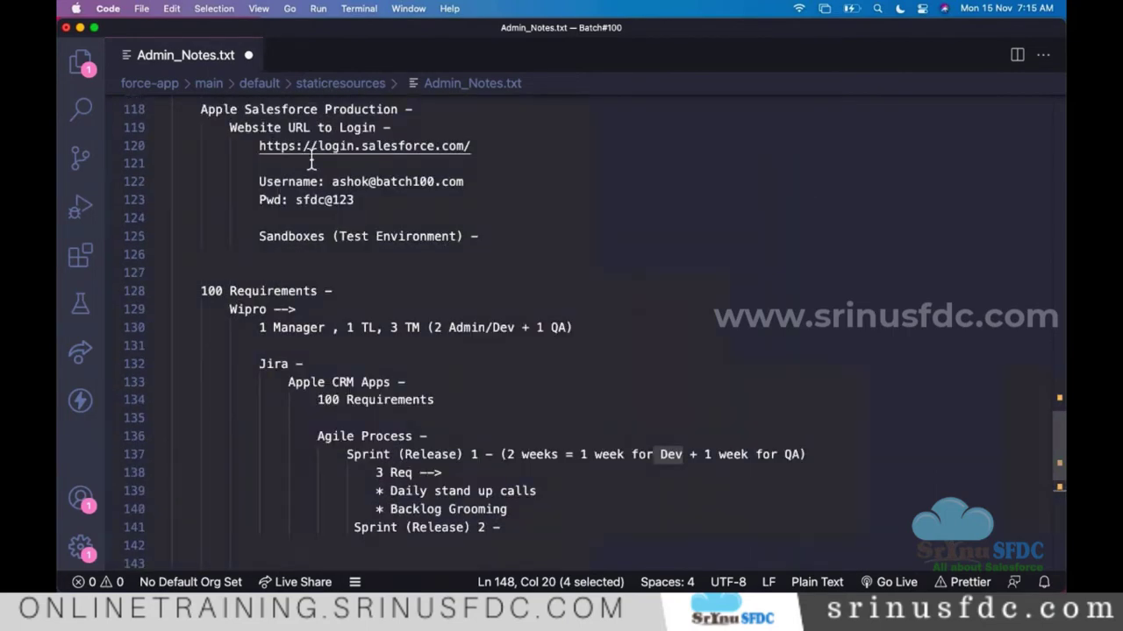
pyautogui.moveTo(252, 146); pyautogui.dragTo(474, 146)
pyautogui.press('super+c')
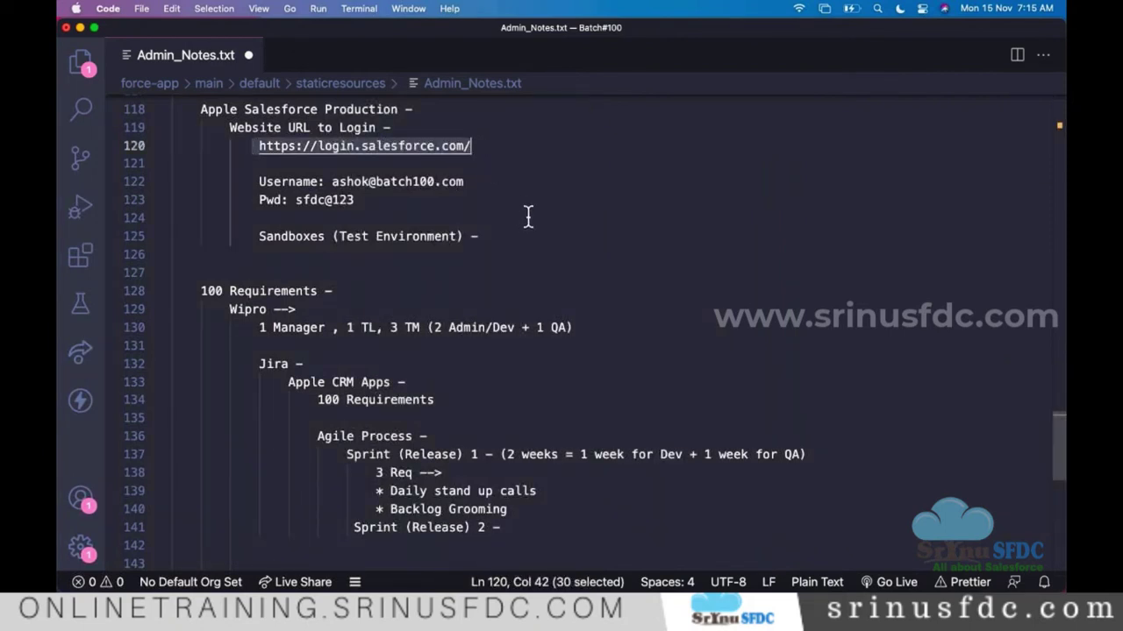
pyautogui.click(497, 234)
pyautogui.press('Return')
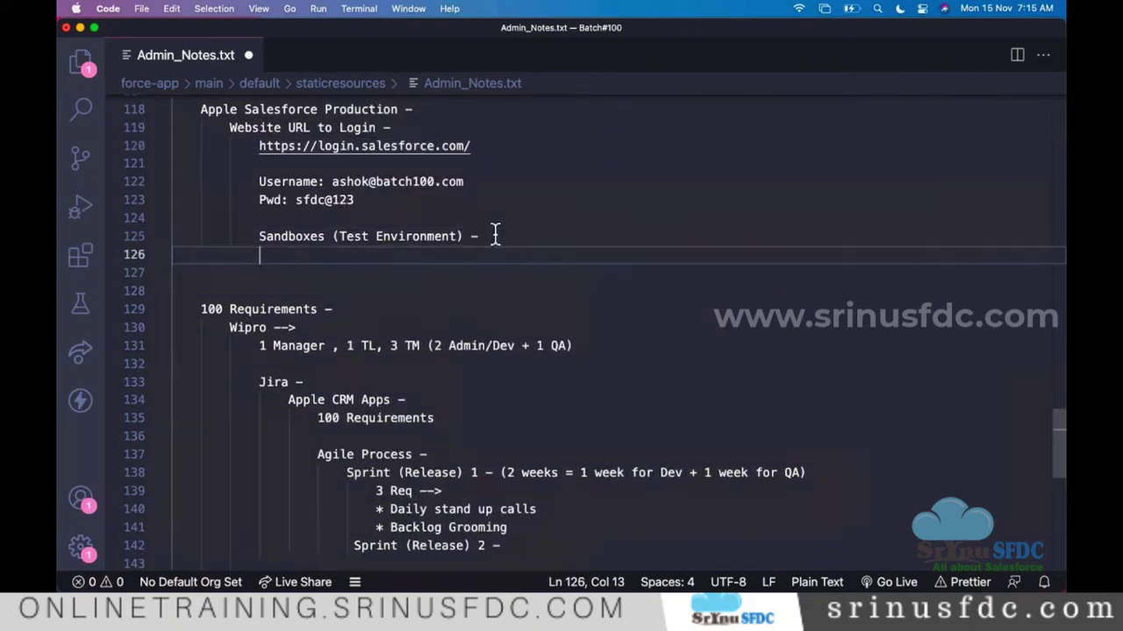
pyautogui.press('Tab')
pyautogui.press('super+v')
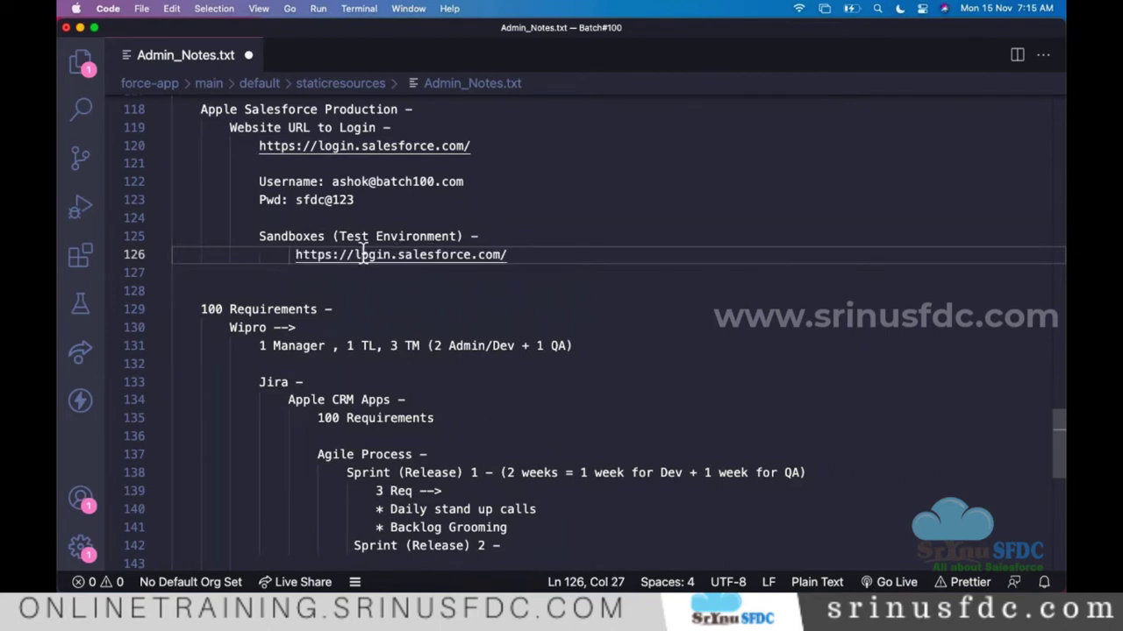
pyautogui.doubleClick(362, 255)
pyautogui.write('test')
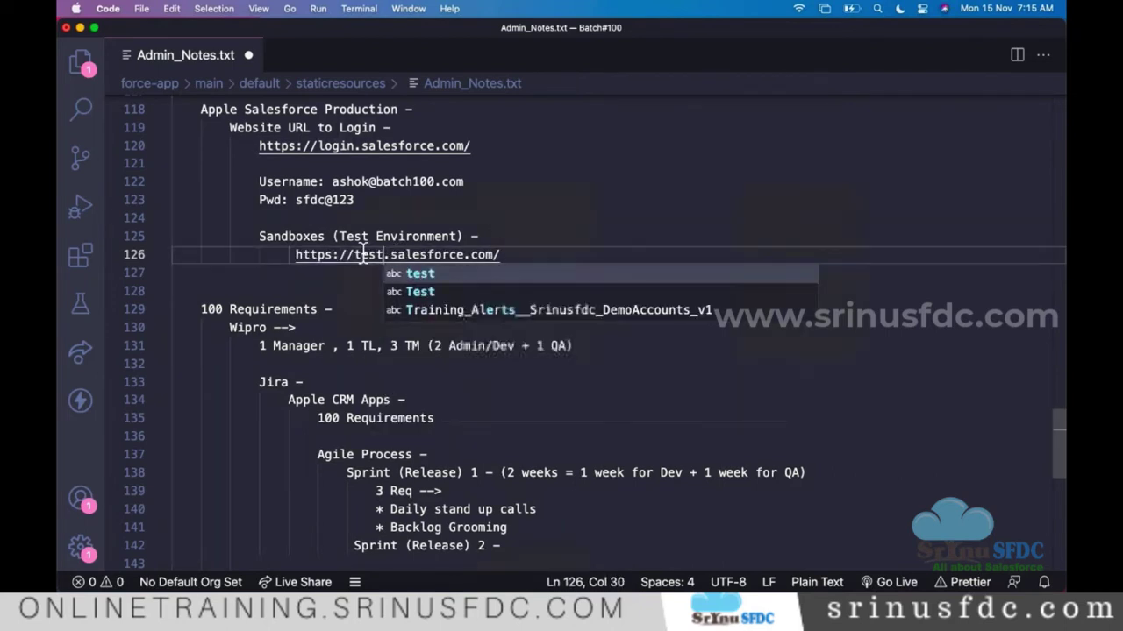
# Step: Review the sandbox URL and the Dev, QA and UAT stages of the Development Life Cycle flow
pyautogui.click(524, 256)
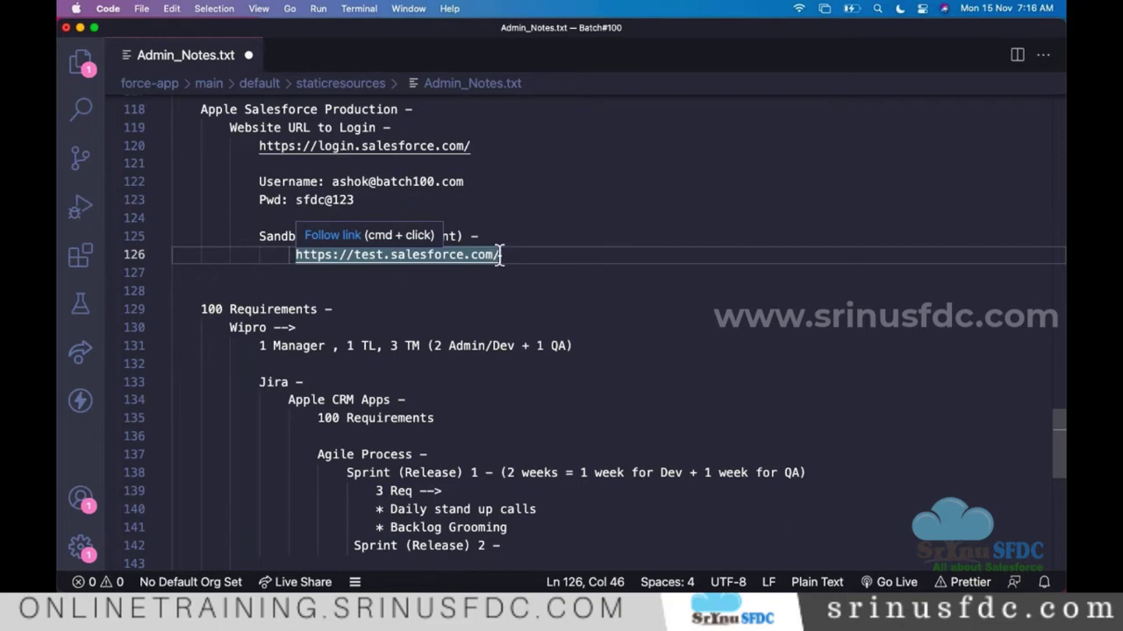
pyautogui.scroll(-1, 498, 254)
pyautogui.scroll(-1, 498, 254)
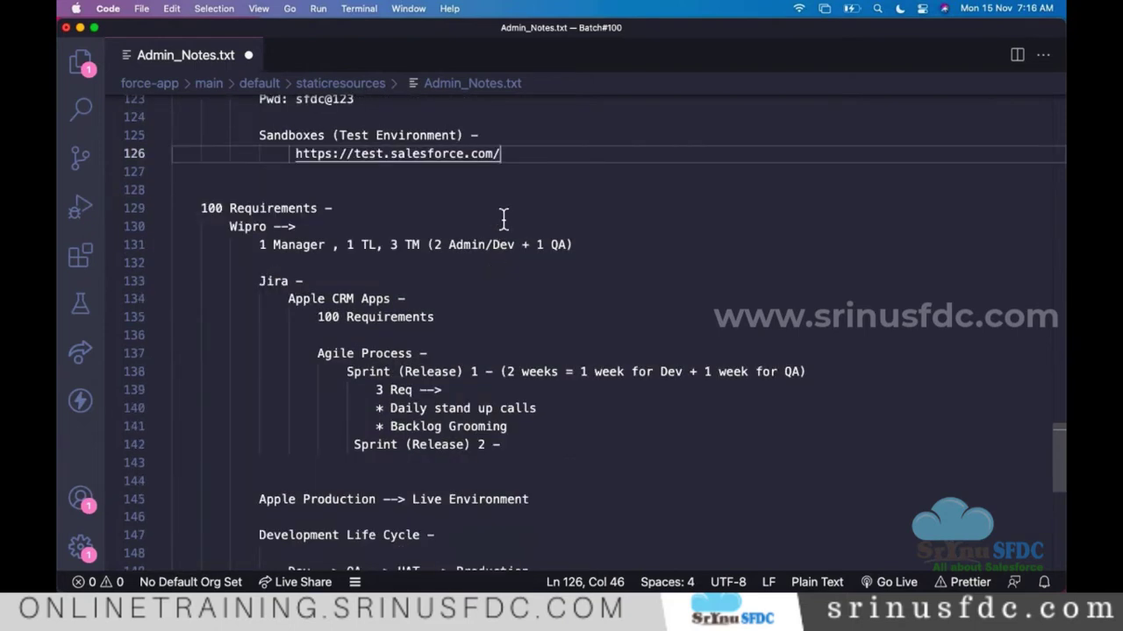
pyautogui.scroll(-2, 503, 218)
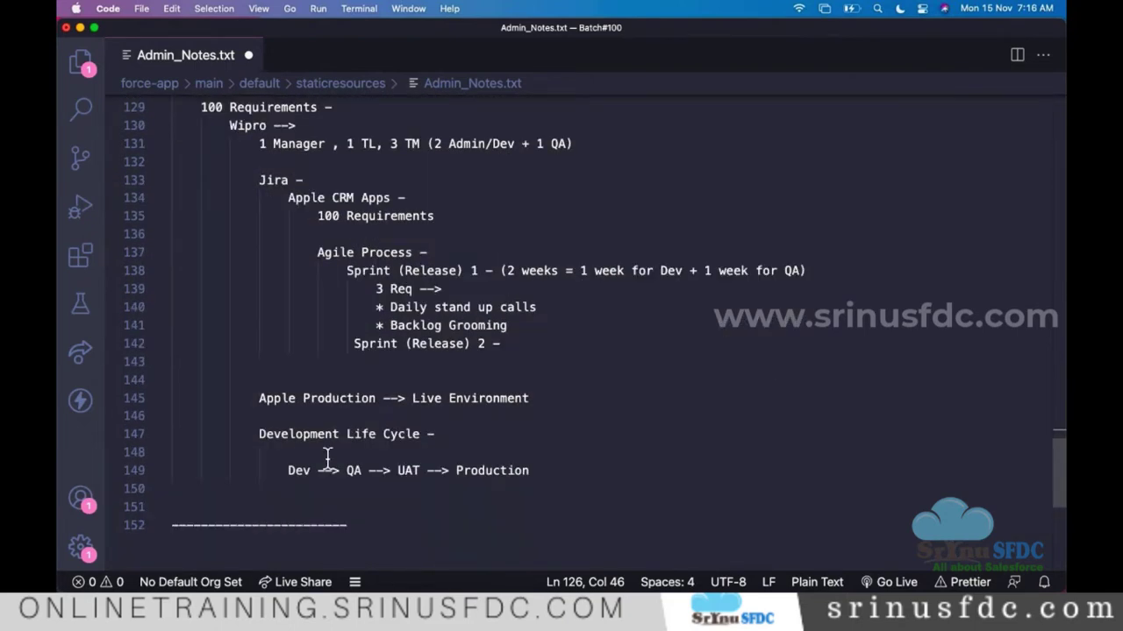
pyautogui.moveTo(286, 471); pyautogui.dragTo(435, 471)
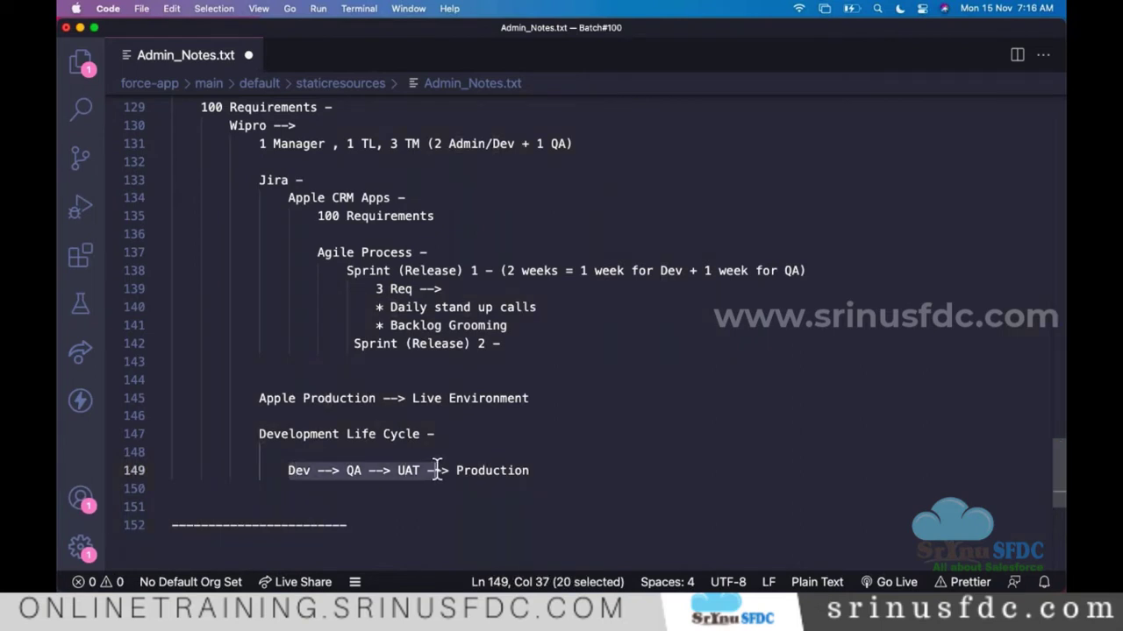
pyautogui.scroll(2, 421, 464)
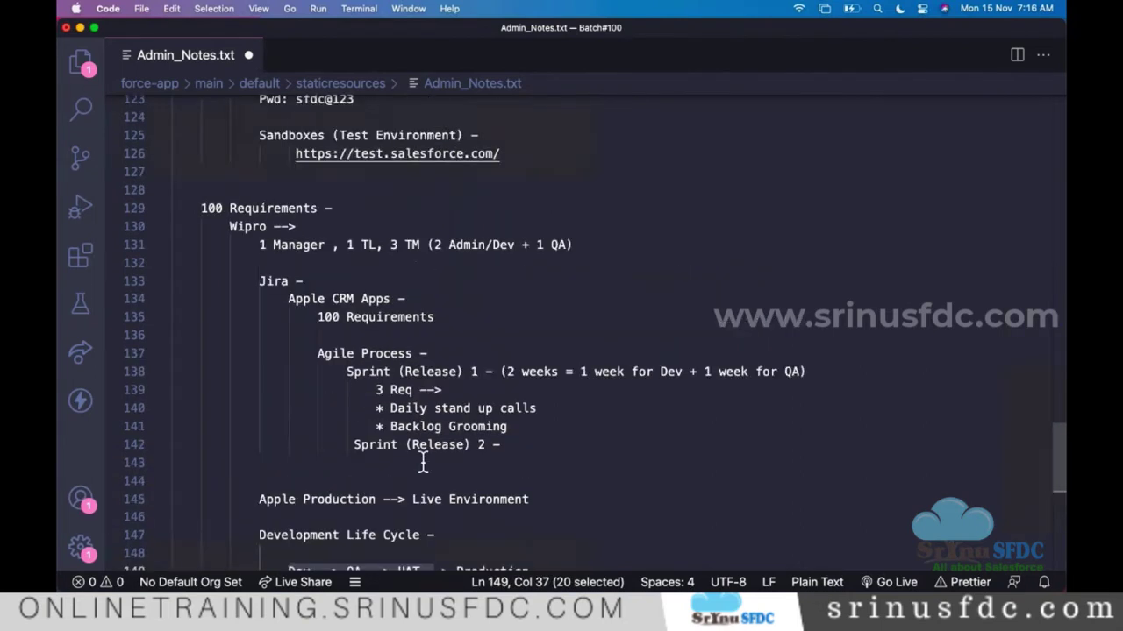
pyautogui.scroll(-1, 409, 500)
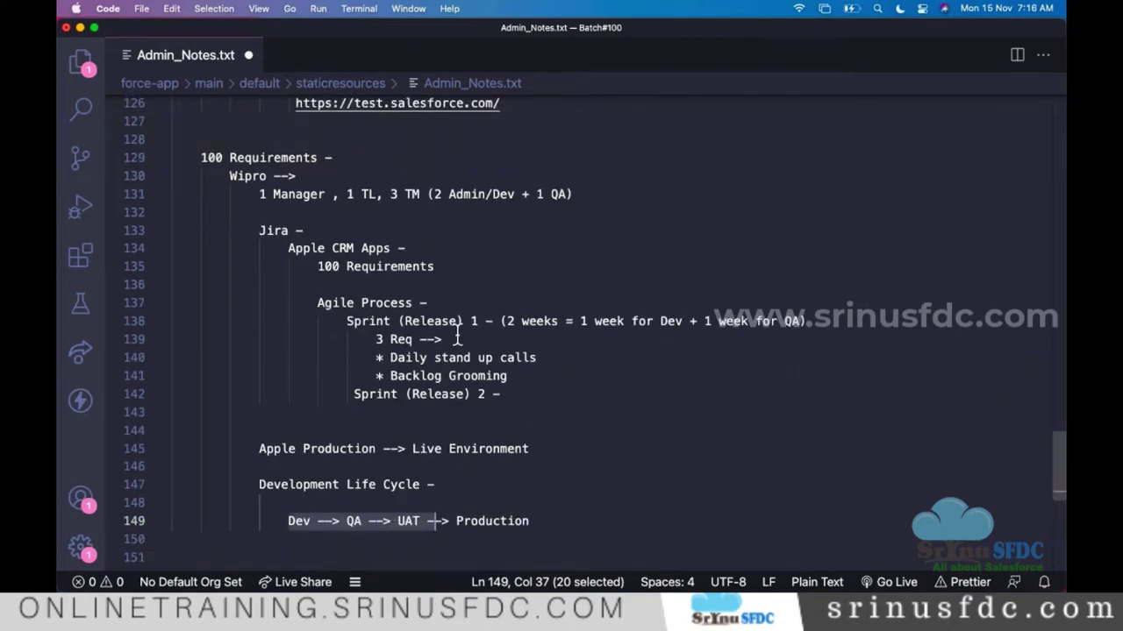
pyautogui.scroll(5, 456, 344)
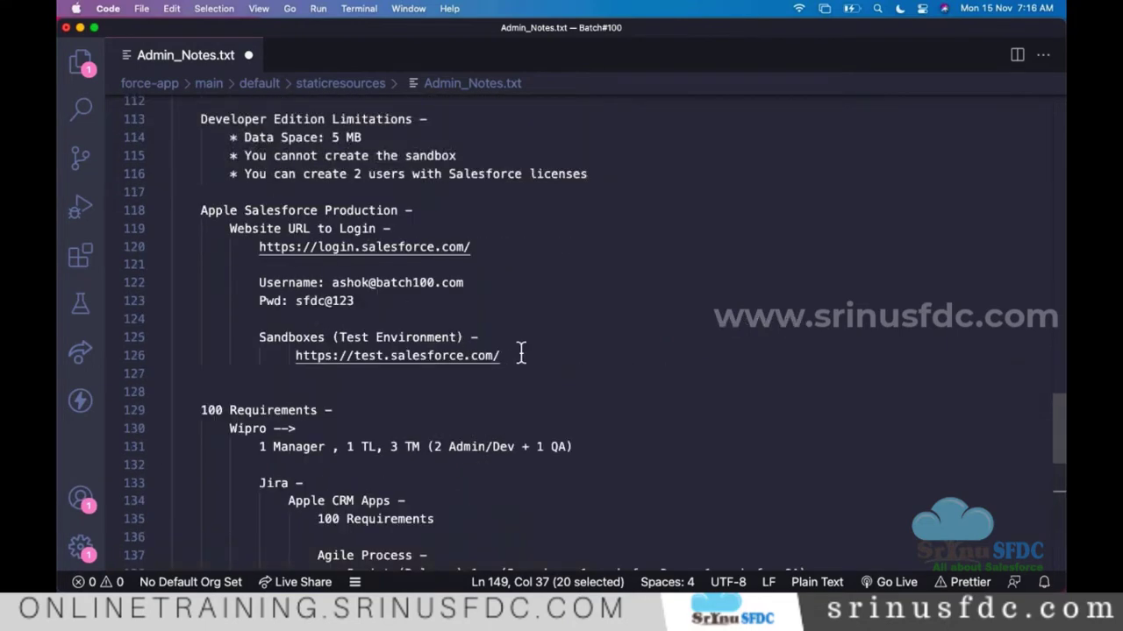
# Step: Copy the production Username and Pwd lines onto a new, further indented line below the test.salesforce.com URL
pyautogui.click(521, 353)
pyautogui.press('Return')
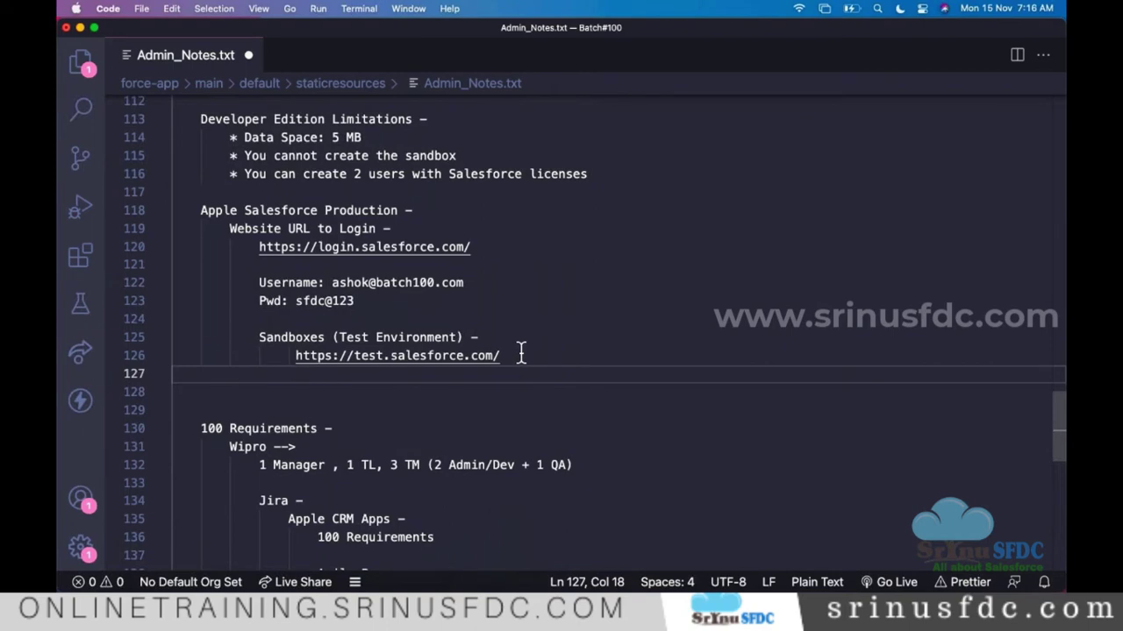
pyautogui.press('Tab')
pyautogui.scroll(-3, 546, 343)
pyautogui.scroll(-2, 547, 342)
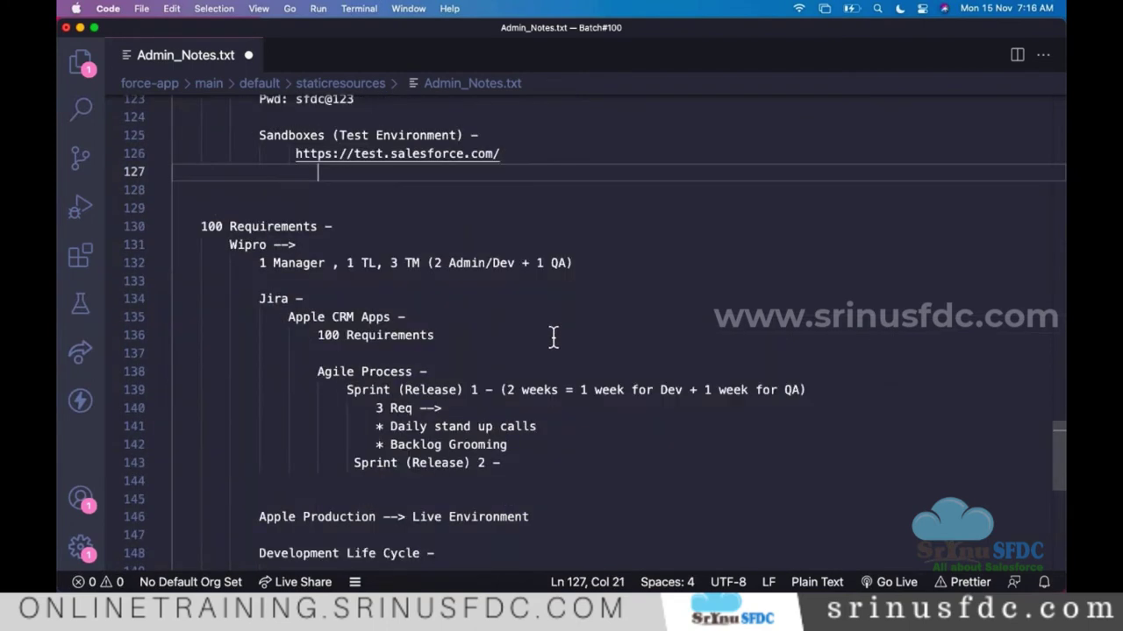
pyautogui.scroll(1, 555, 342)
pyautogui.scroll(3, 566, 348)
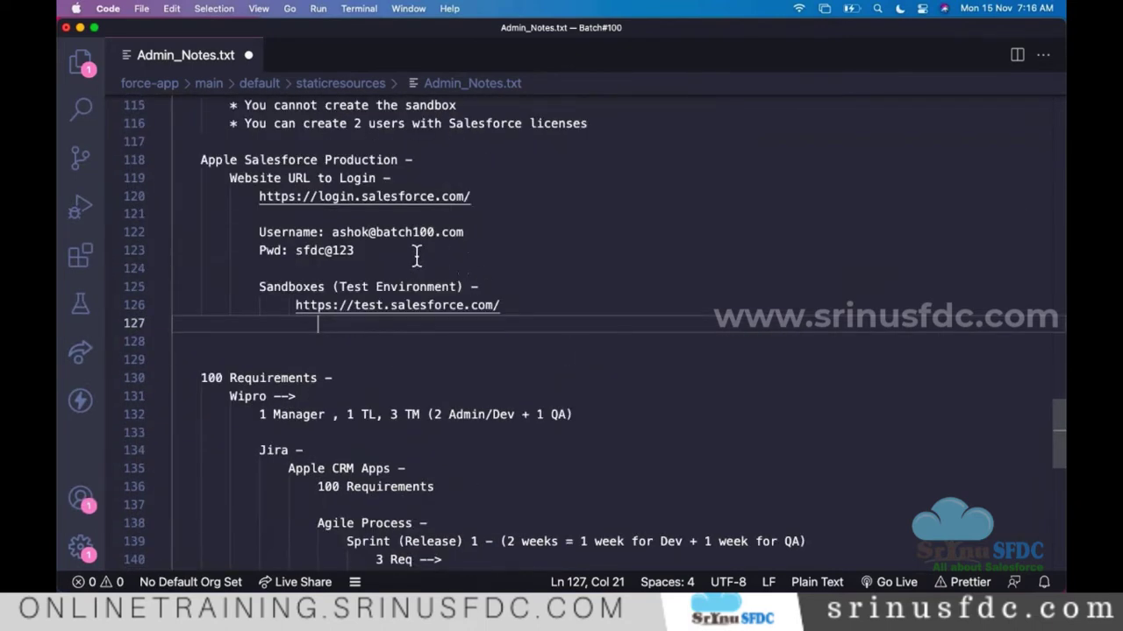
pyautogui.moveTo(366, 252); pyautogui.dragTo(261, 232)
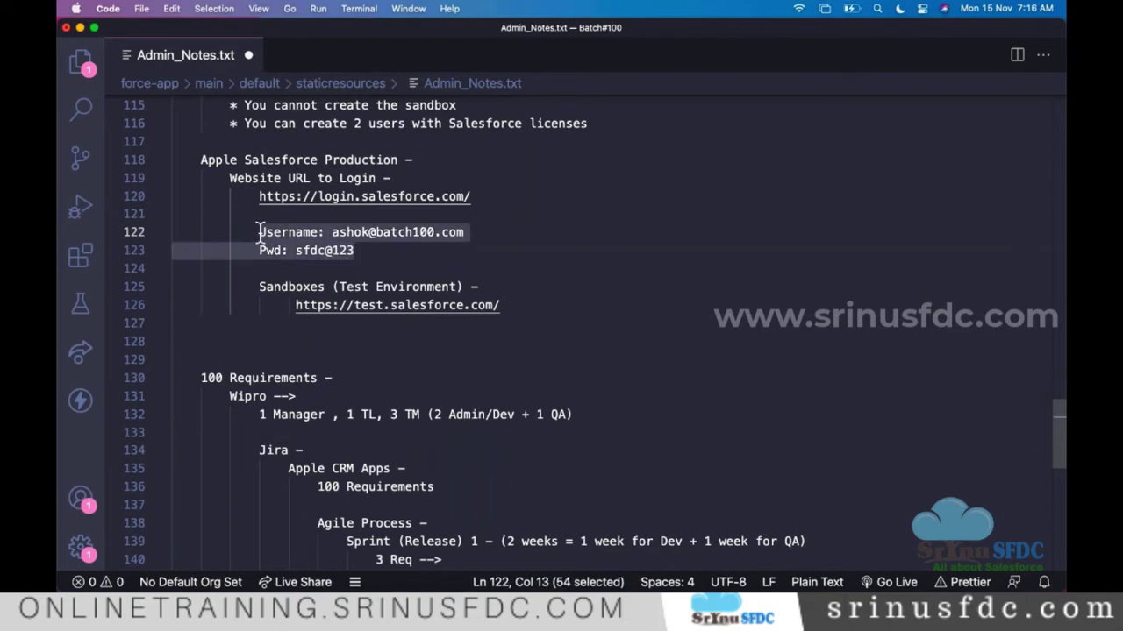
pyautogui.press('super+c')
pyautogui.click(383, 325)
pyautogui.press('super+v')
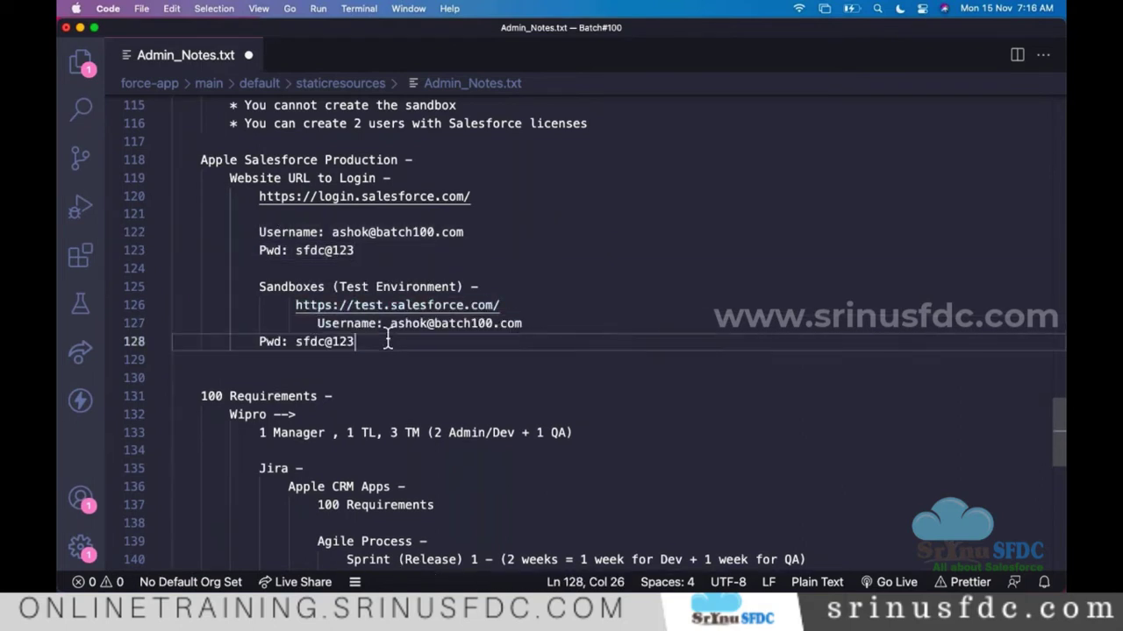
# Step: Indent the copied Pwd line two levels so it aligns with the sandbox Username line
pyautogui.click(260, 341)
pyautogui.press('Tab')
pyautogui.press('Tab')
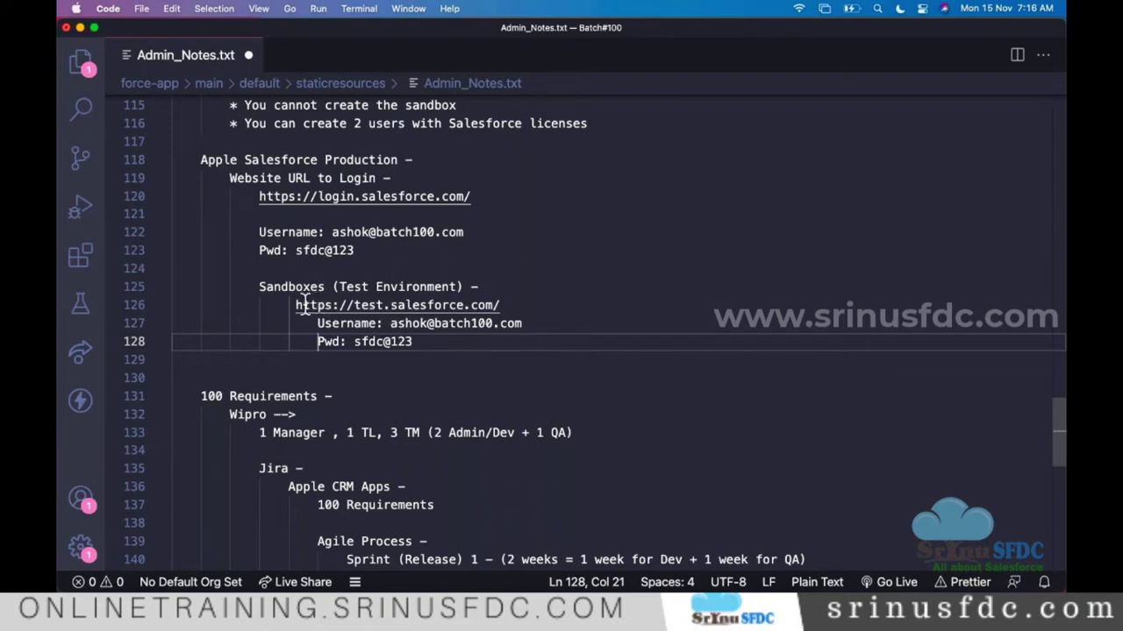
# Step: Append ".dev" to the sandbox username and highlight the added suffix
pyautogui.click(529, 327)
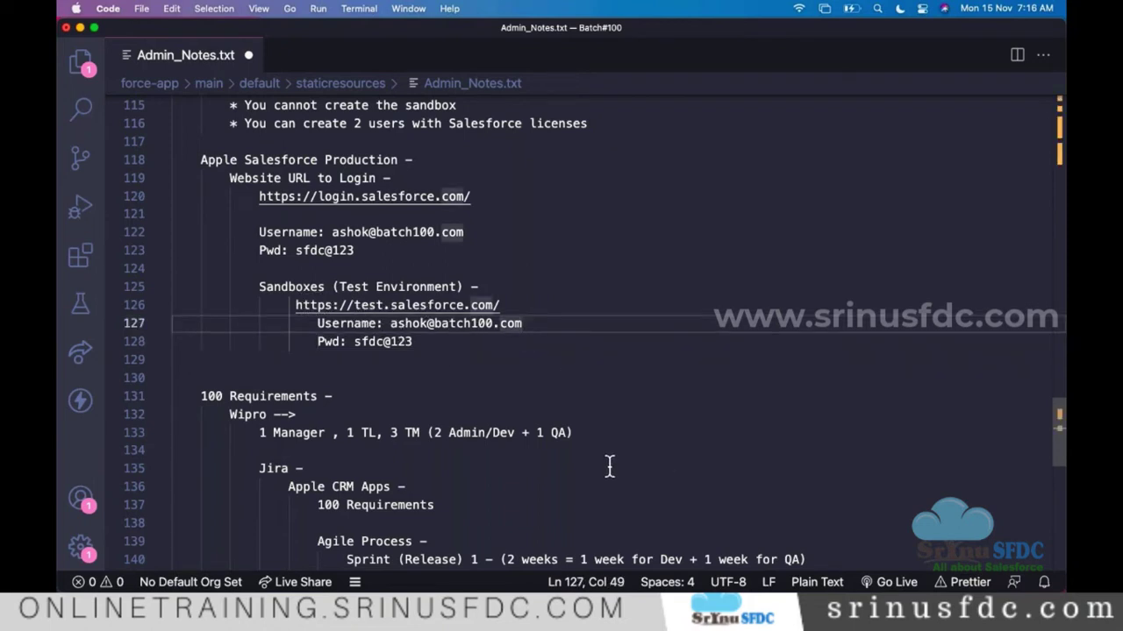
pyautogui.write('.')
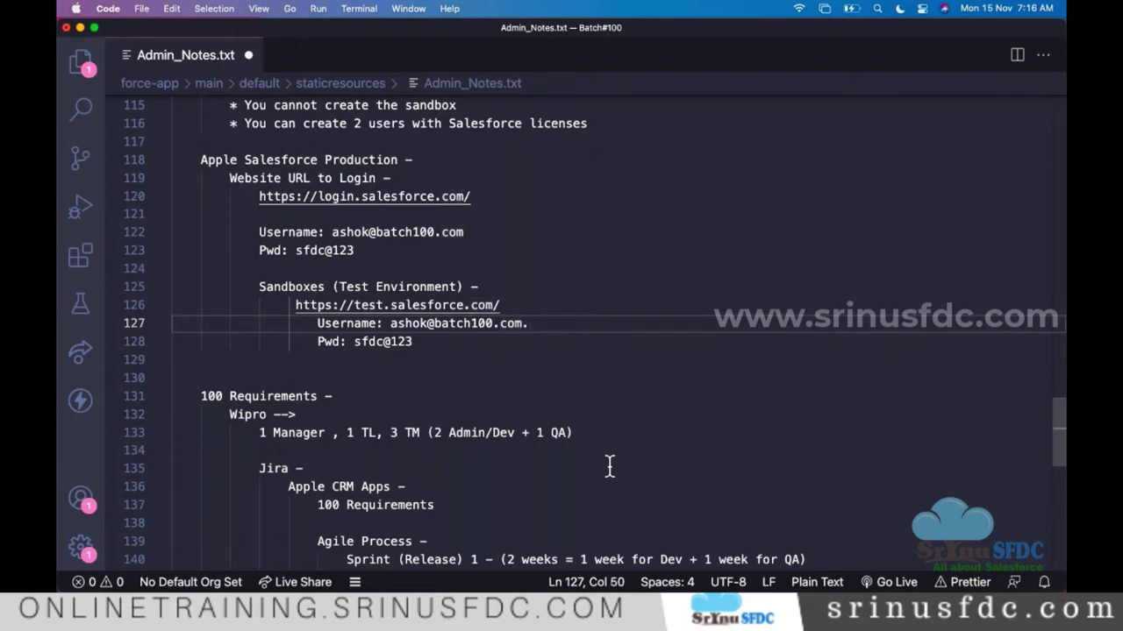
pyautogui.write('dev')
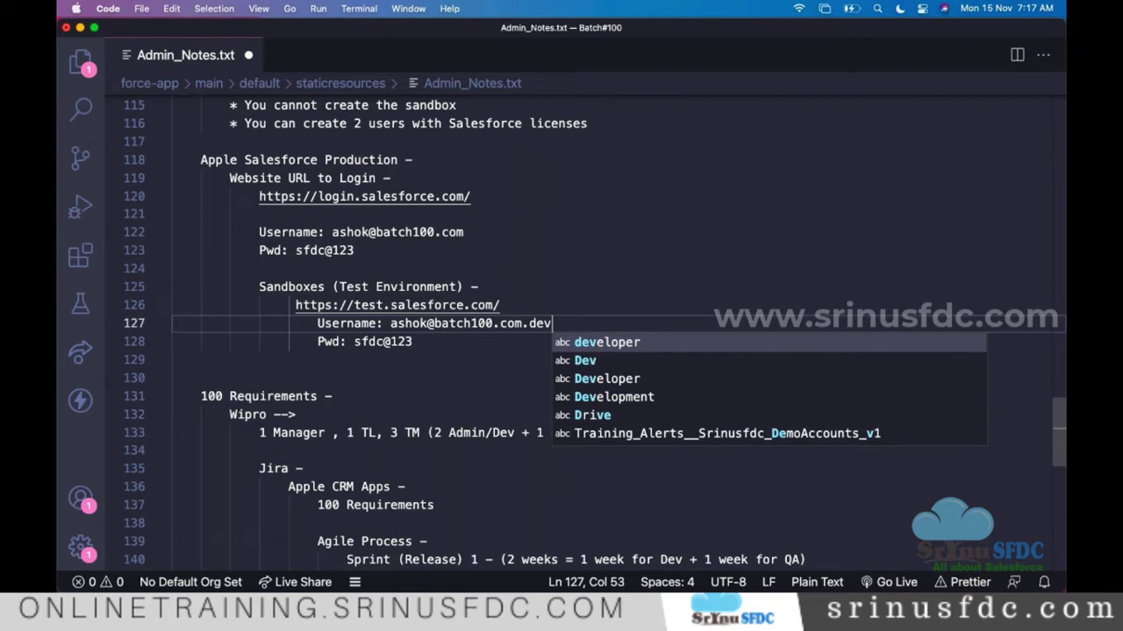
pyautogui.click(507, 328)
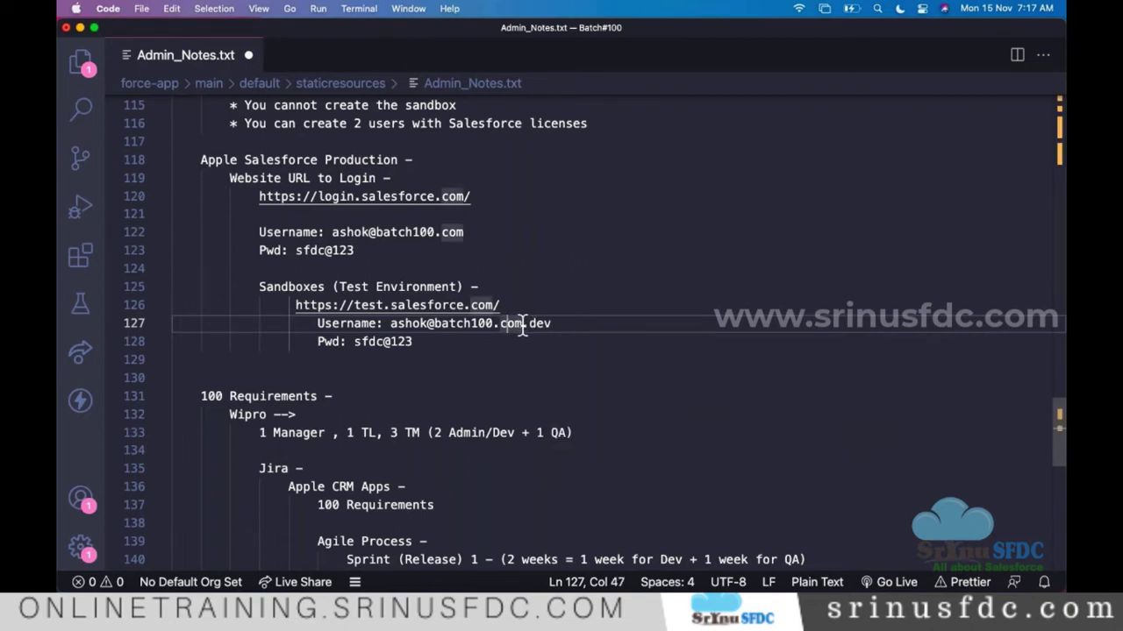
pyautogui.moveTo(523, 325); pyautogui.dragTo(598, 340)
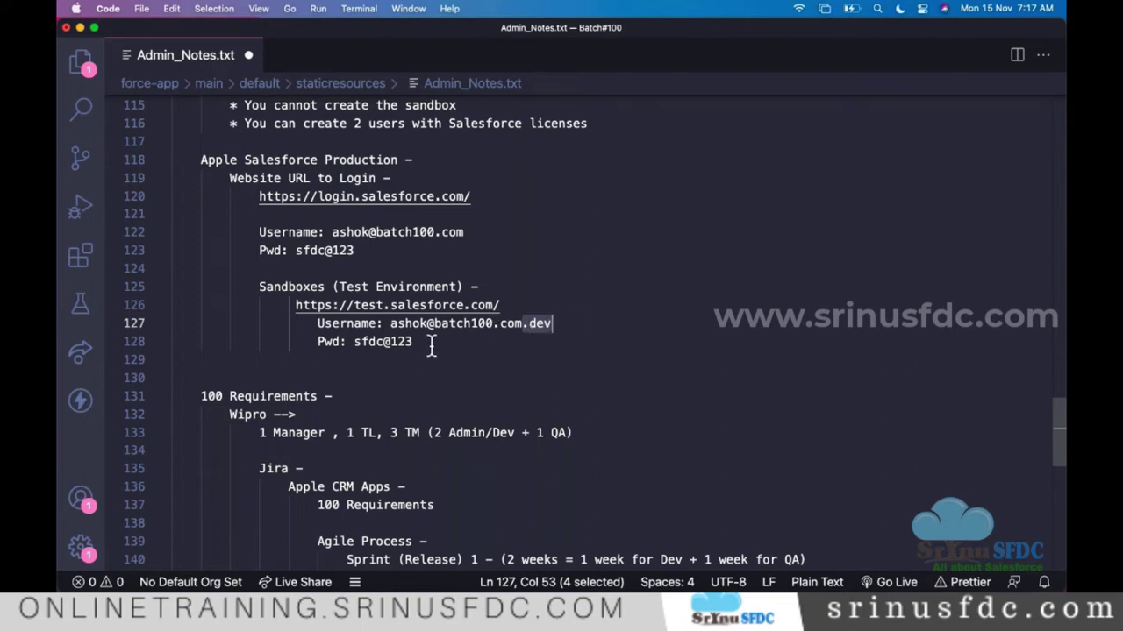
# Step: Replace the password on the sandbox Pwd line with the placeholder "*****"
pyautogui.doubleClick(380, 345)
pyautogui.moveTo(439, 342); pyautogui.dragTo(353, 345)
pyautogui.write('*****')
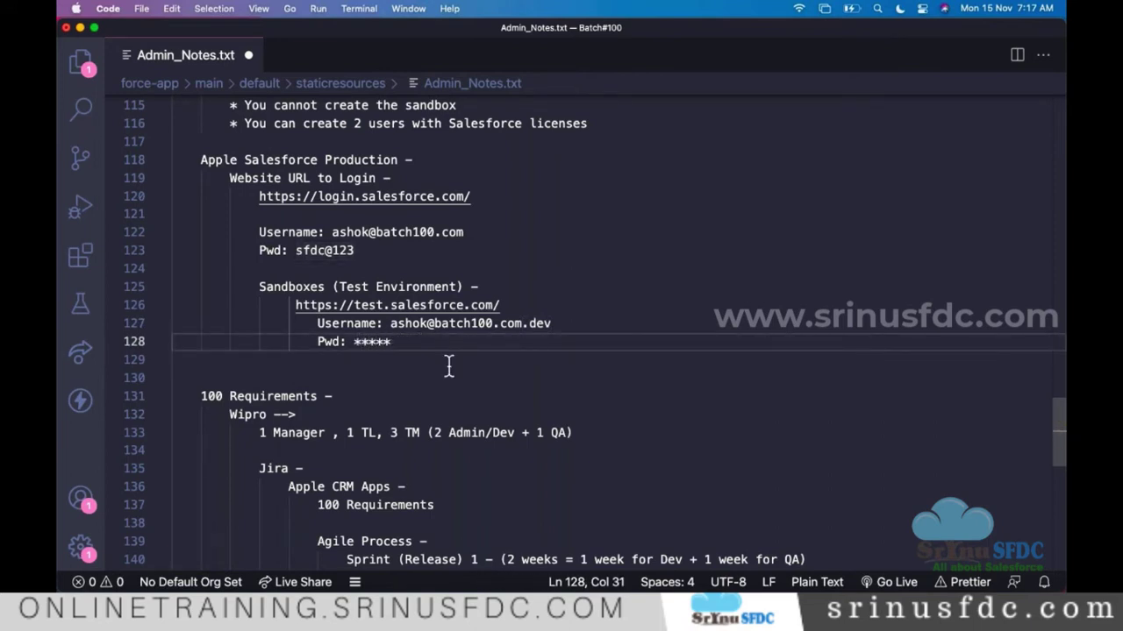
# Step: Duplicate the dev sandbox's Username and Pwd lines below the original, separated by a blank line
pyautogui.scroll(-1, 492, 298)
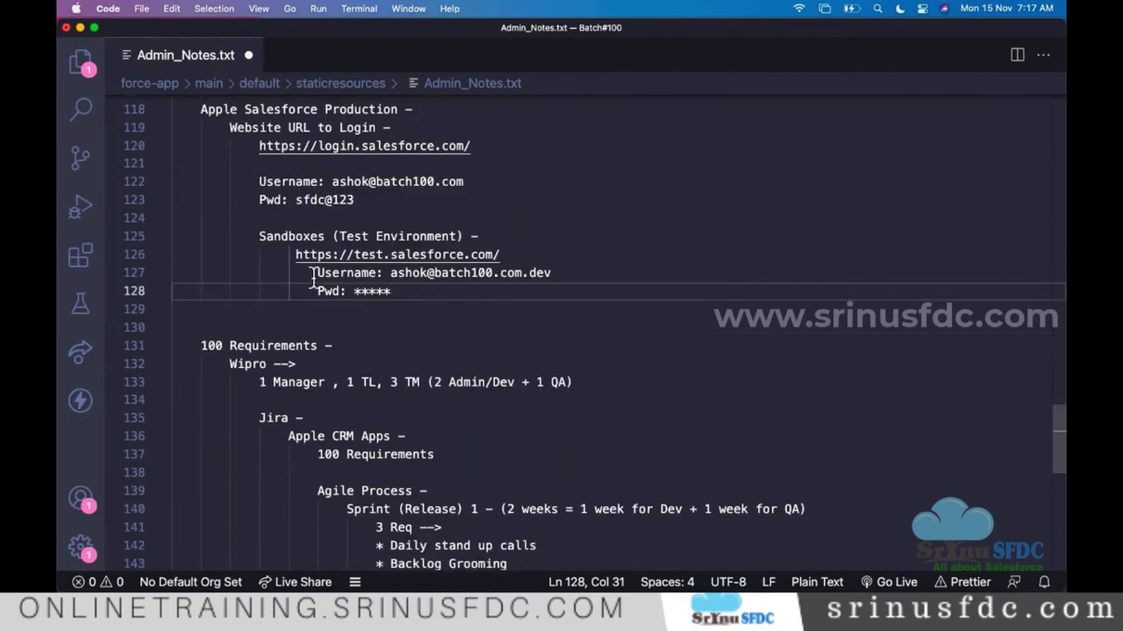
pyautogui.keyDown('shift'); pyautogui.click(315, 273); pyautogui.keyUp('shift')
pyautogui.click(432, 293)
pyautogui.press('Return')
pyautogui.press('Return')
pyautogui.press('cmd+v')
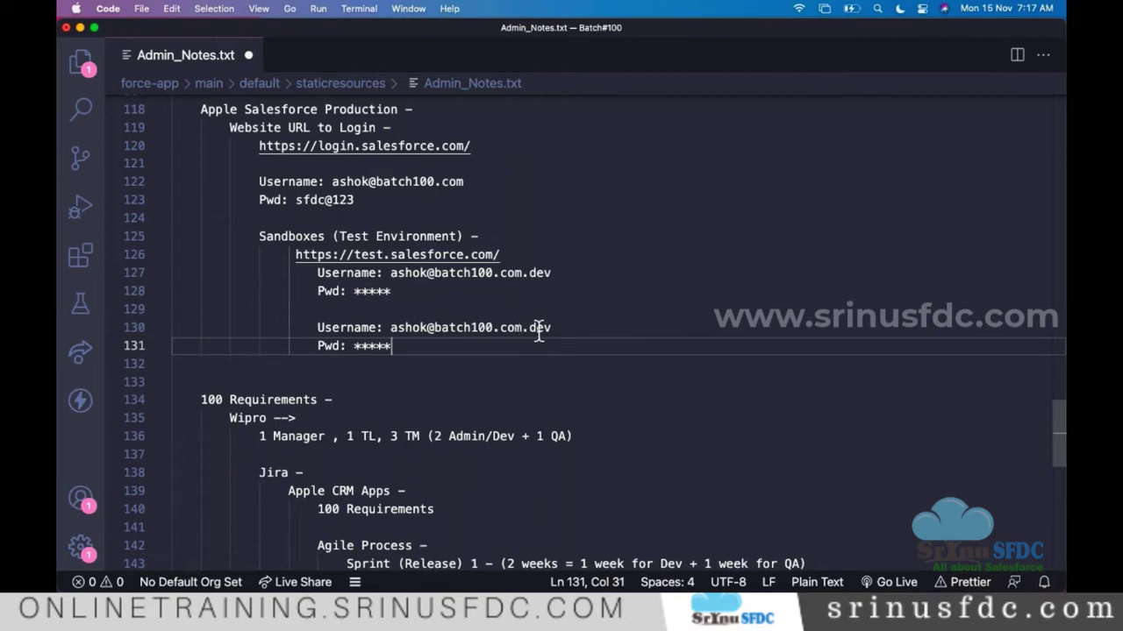
# Step: Change the second sandbox username's suffix to "qa" and save the notes file
pyautogui.doubleClick(539, 327)
pyautogui.write('qa')
pyautogui.press('cmd+s')
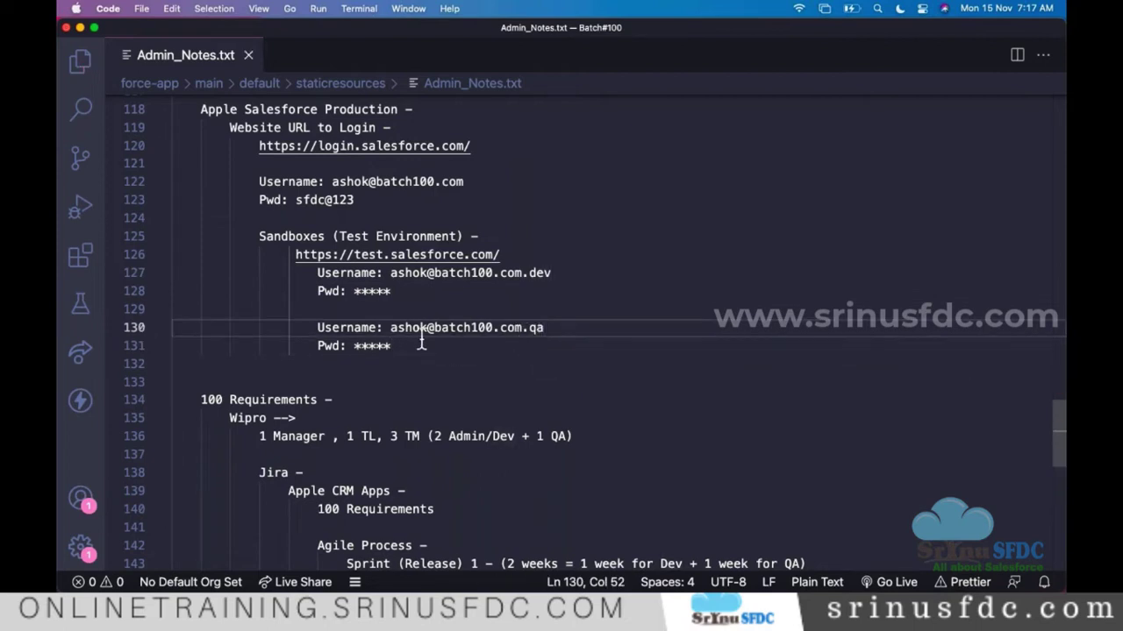
# Step: Duplicate the qa sandbox's Username and Pwd lines as a third login block, separated by a blank line
pyautogui.press('Down')
pyautogui.keyDown('shift'); pyautogui.click(321, 328); pyautogui.keyUp('shift')
pyautogui.keyDown('shift'); pyautogui.click(317, 327); pyautogui.keyUp('shift')
pyautogui.press('cmd+c')
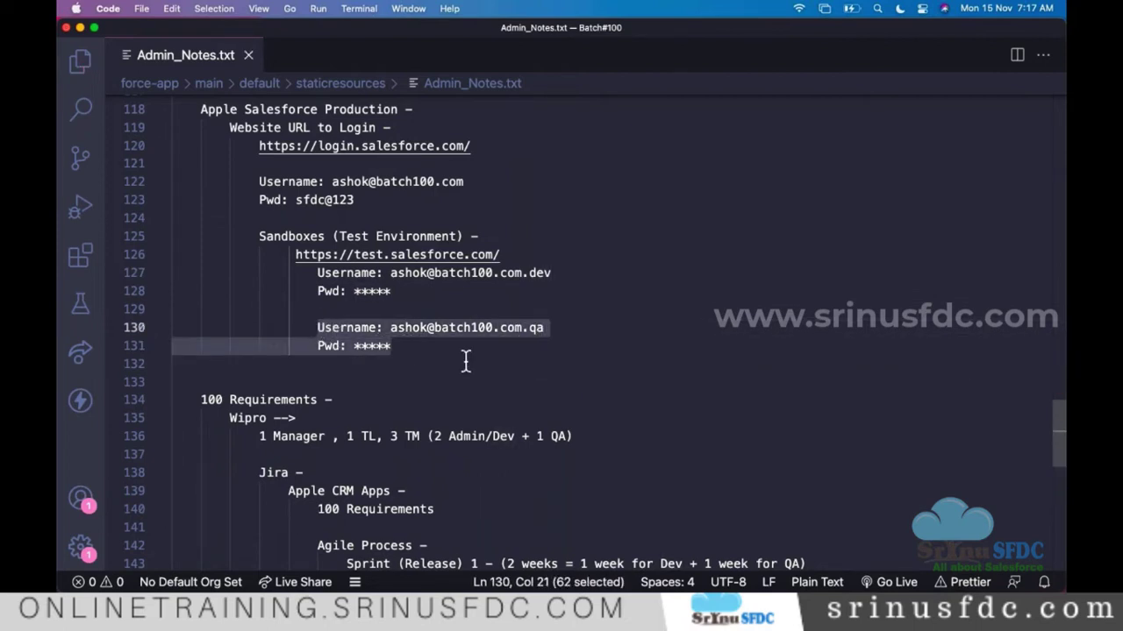
pyautogui.click(443, 345)
pyautogui.press('Return')
pyautogui.press('Return')
pyautogui.press('cmd+v')
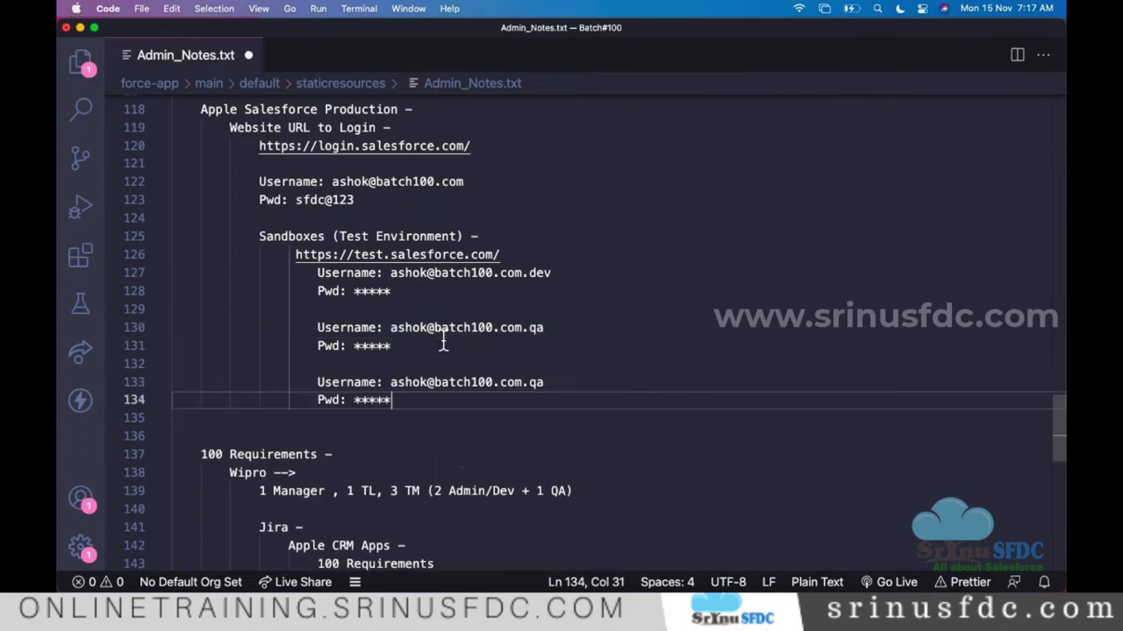
# Step: Change the third sandbox username's suffix to "uat" and save the notes file
pyautogui.click(538, 383)
pyautogui.write('ua')
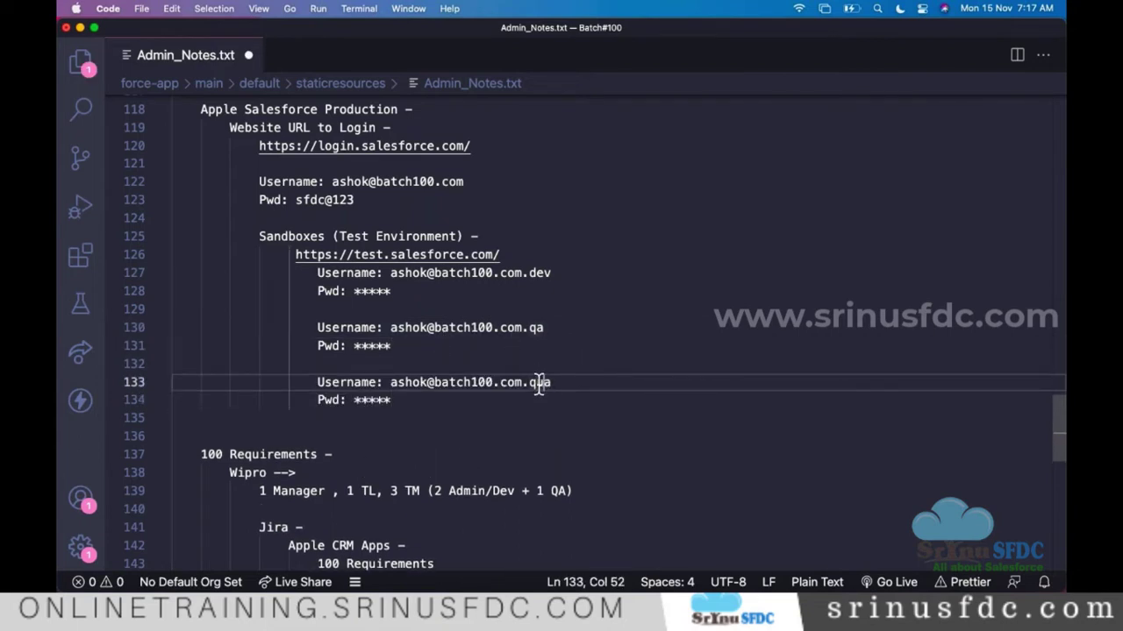
pyautogui.doubleClick(541, 383)
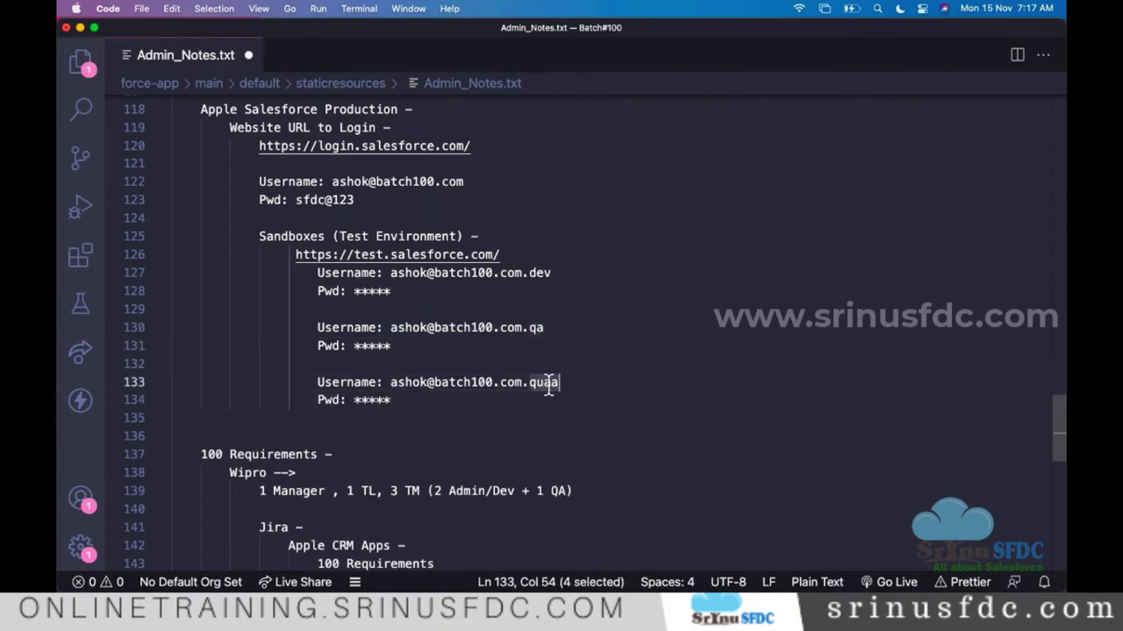
pyautogui.write('uat')
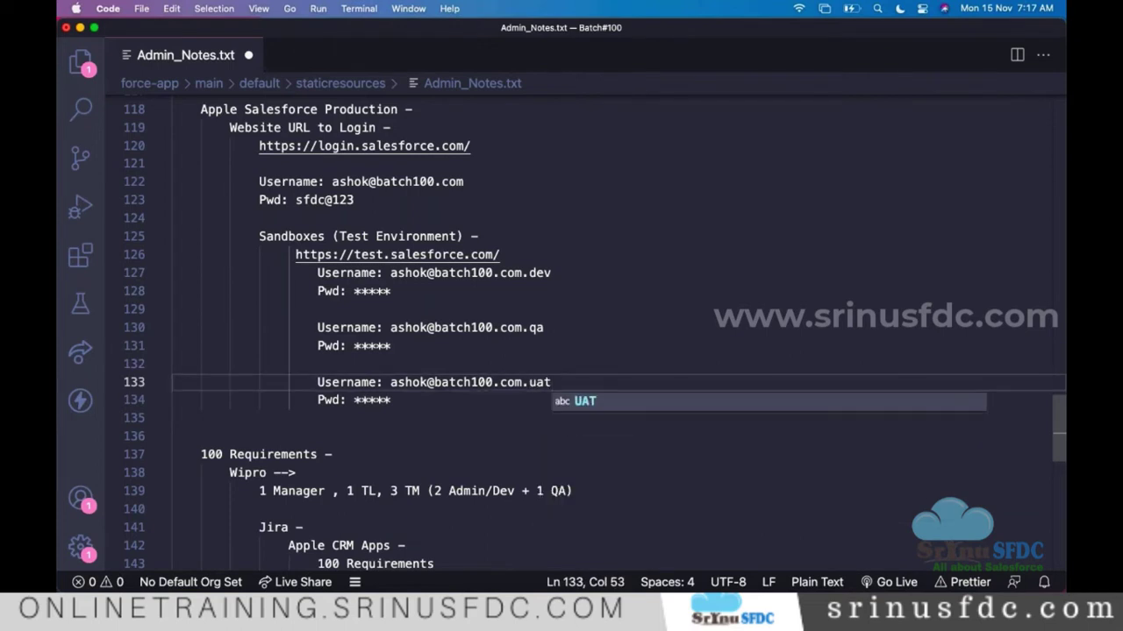
pyautogui.press('super+s')
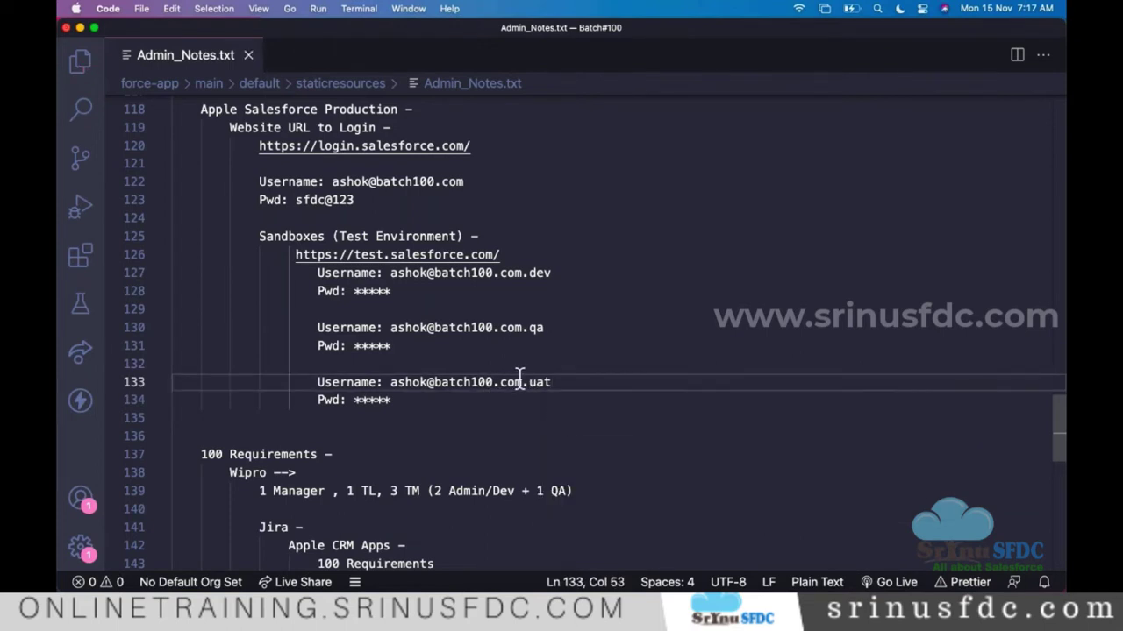
# Step: Examine the sandbox URL, the dev username suffix, and the notes down to the Development Life Cycle section
pyautogui.scroll(-1, 521, 372)
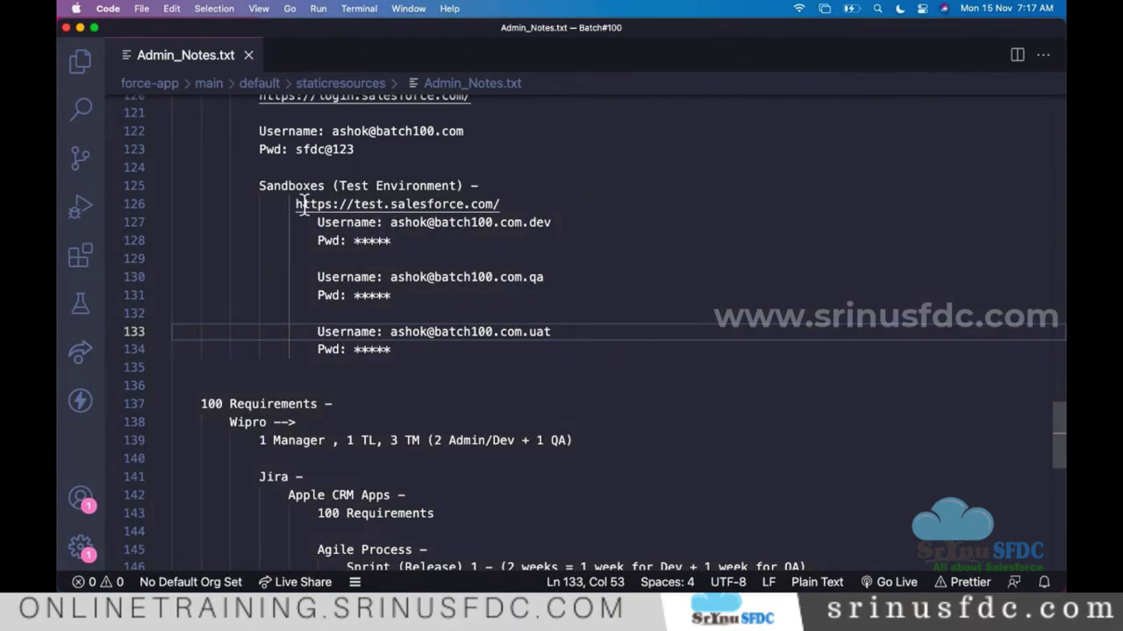
pyautogui.moveTo(296, 203); pyautogui.dragTo(501, 205)
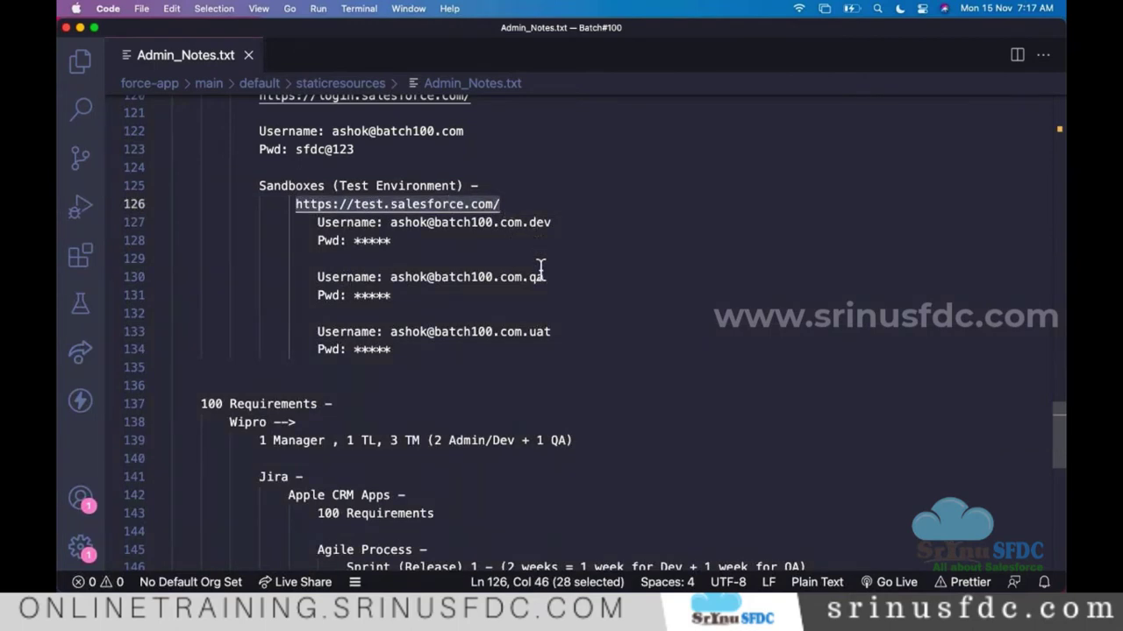
pyautogui.doubleClick(537, 223)
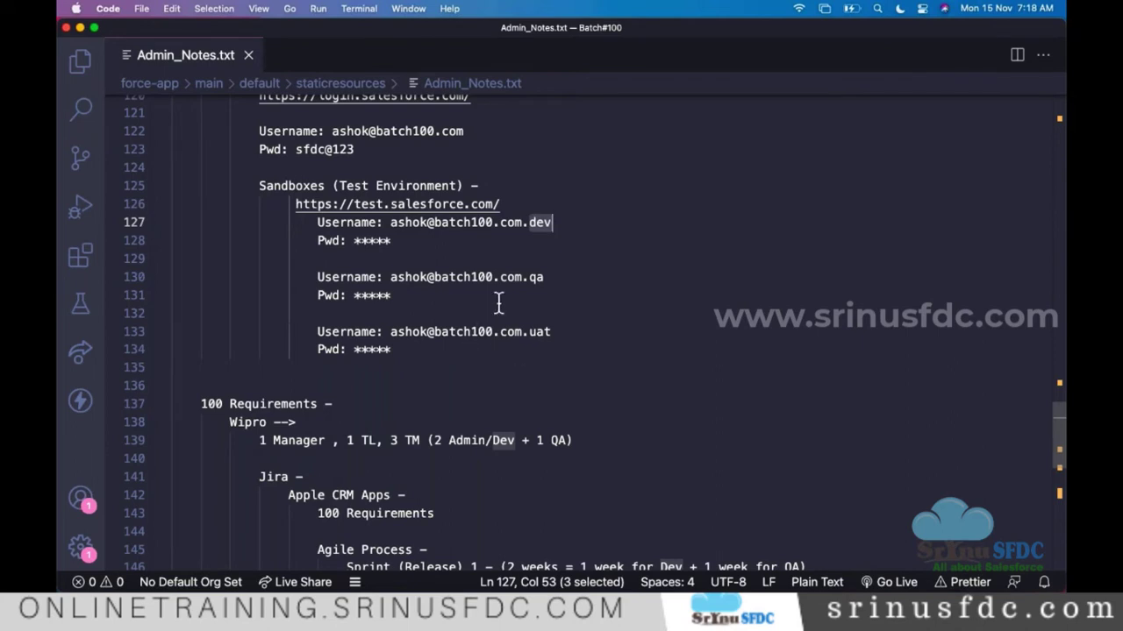
pyautogui.scroll(-2, 599, 276)
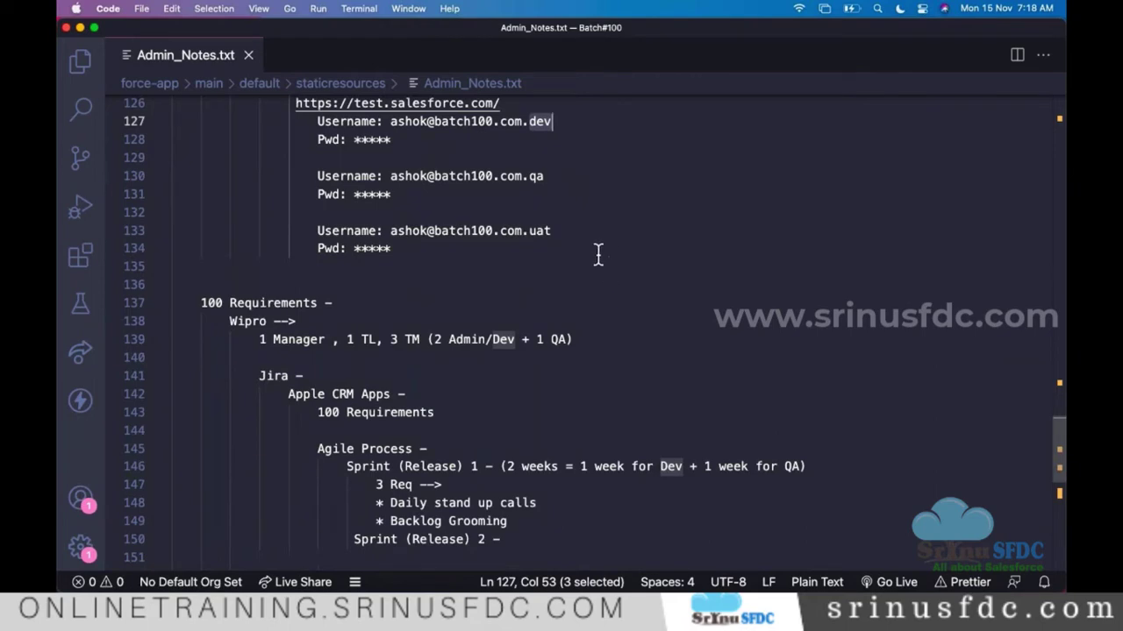
pyautogui.scroll(-2, 597, 254)
pyautogui.scroll(-4, 597, 253)
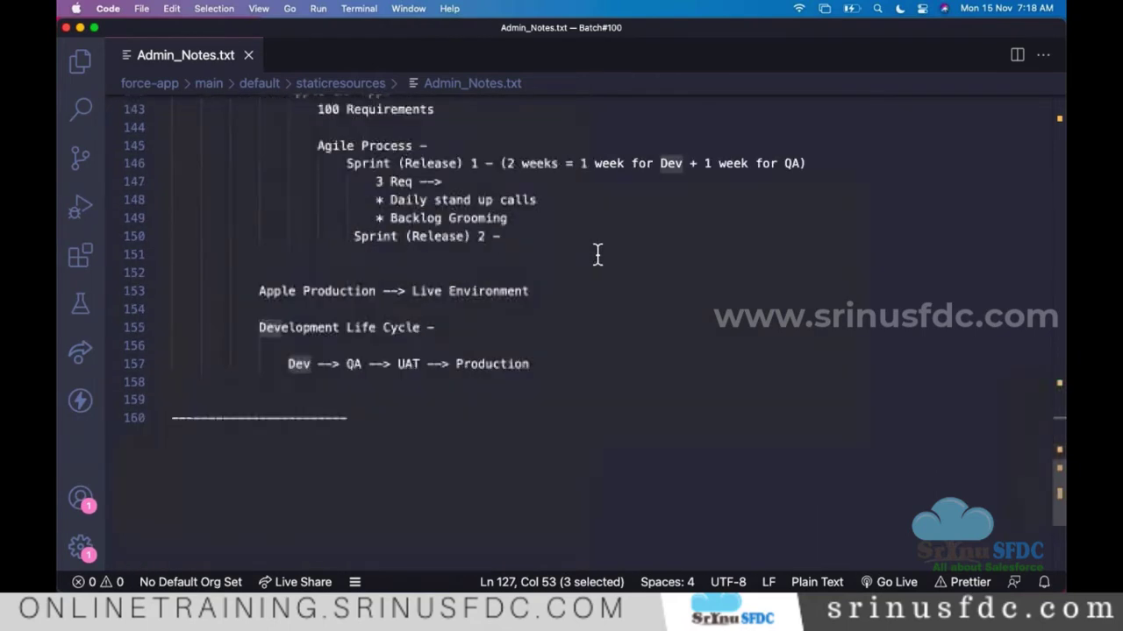
# Step: Copy the "3 Req -->" text from Sprint 1 to below the Dev --> QA --> UAT --> Production line, separated by a blank line
pyautogui.scroll(1, 579, 262)
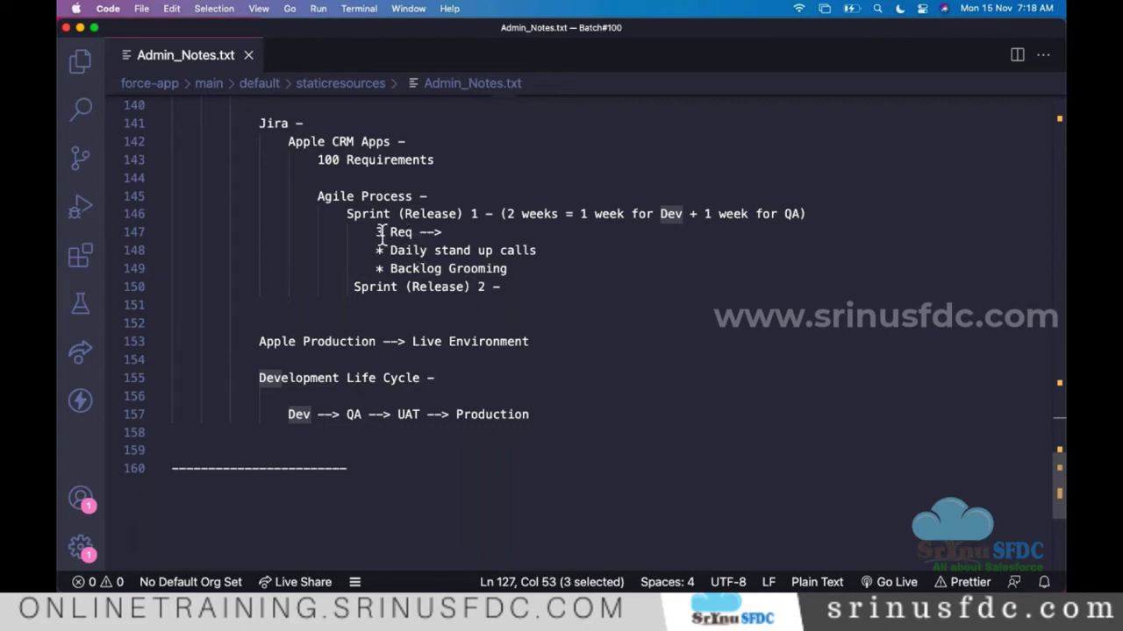
pyautogui.moveTo(373, 229); pyautogui.dragTo(451, 232)
pyautogui.press('super+c')
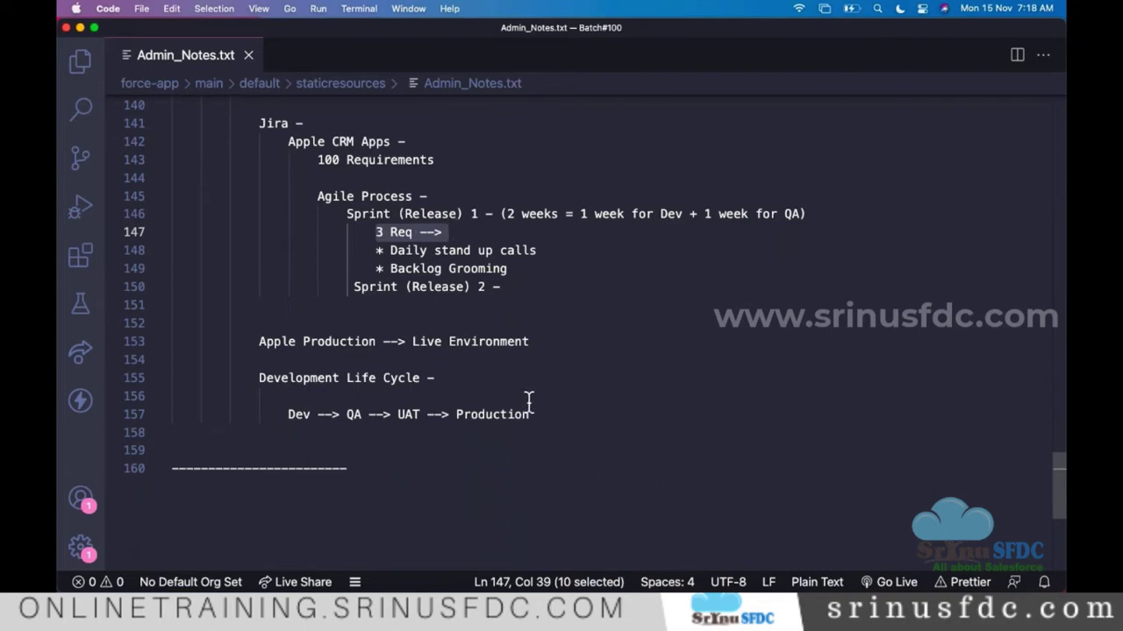
pyautogui.click(572, 415)
pyautogui.press('Return')
pyautogui.press('Return')
pyautogui.press('super+v')
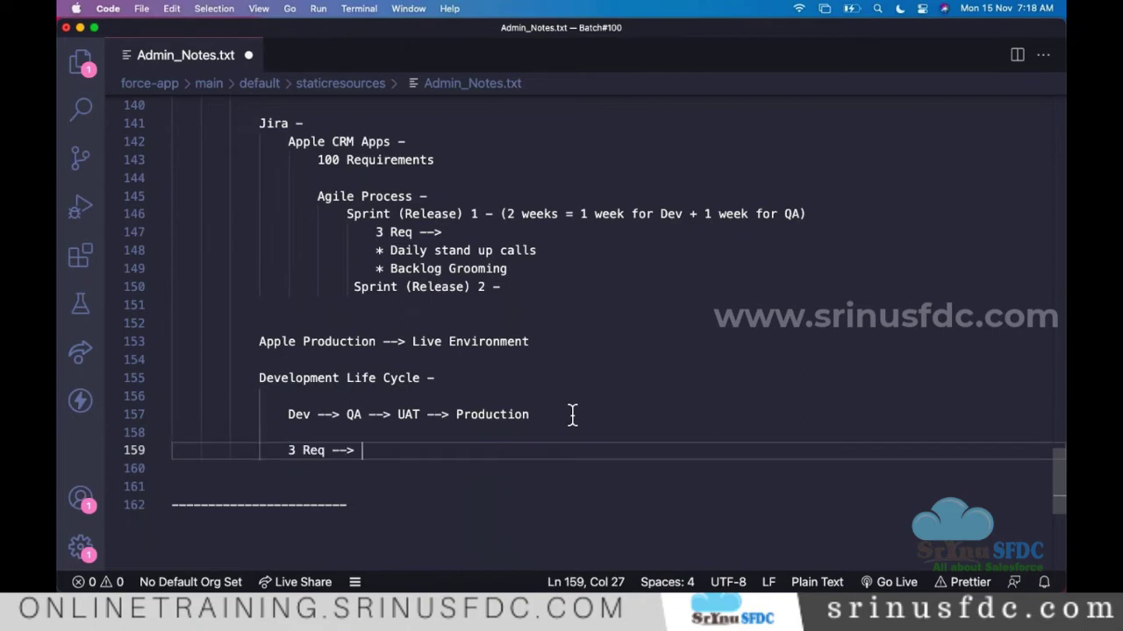
# Step: Add the indented line "Point and Click Tools --> Configuration (Administration)" under the new "3 Req -->" line
pyautogui.press('Return')
pyautogui.press('Tab')
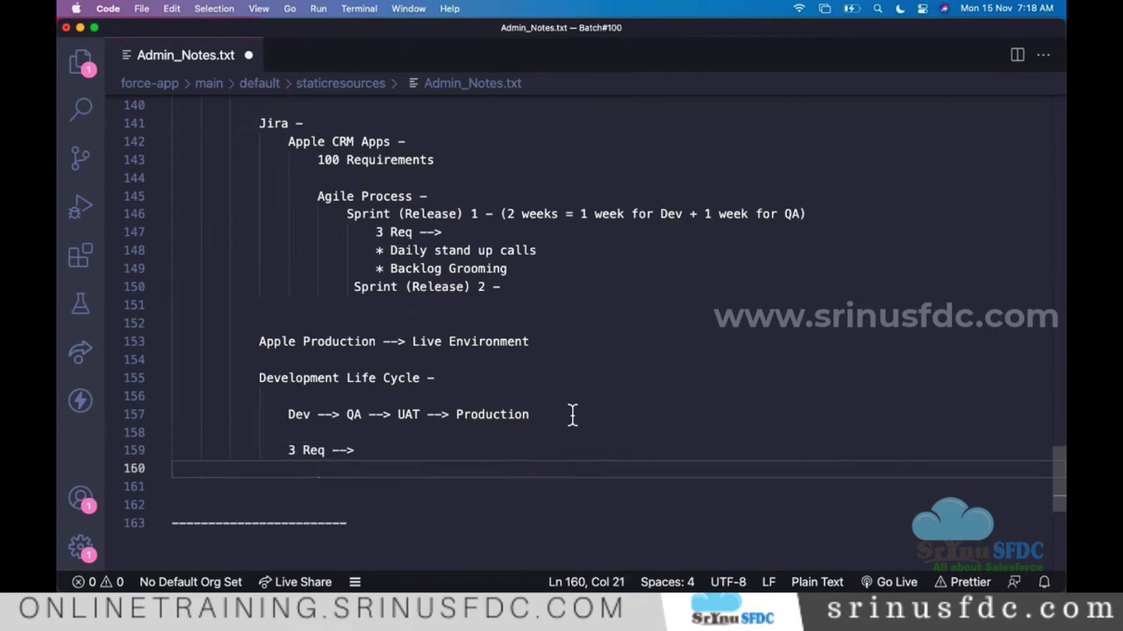
pyautogui.write('P')
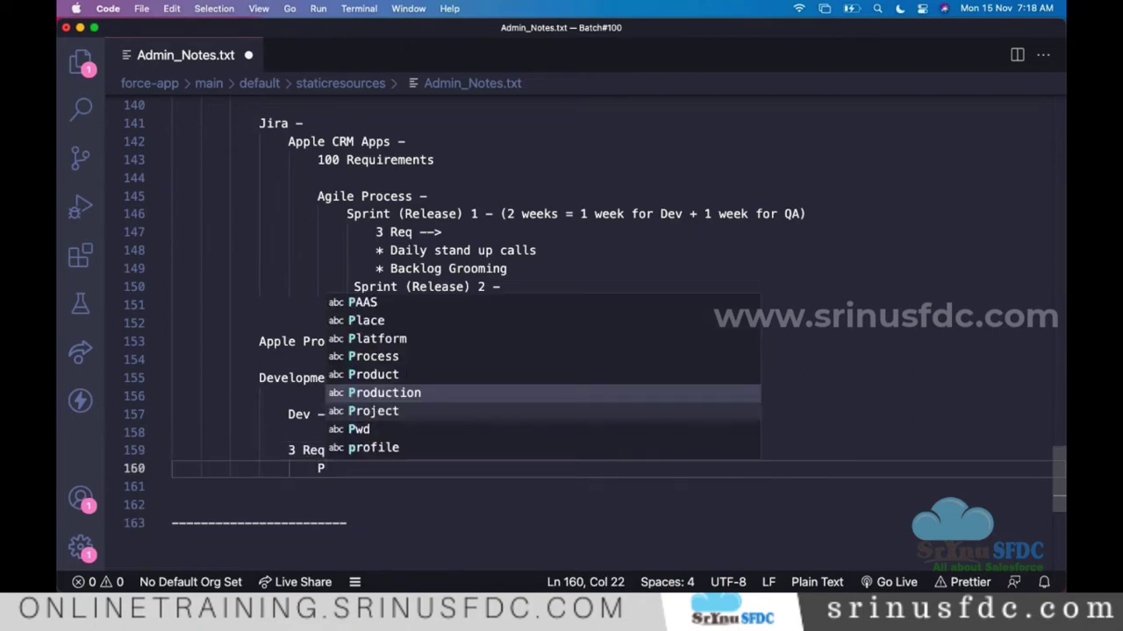
pyautogui.write('oint and ')
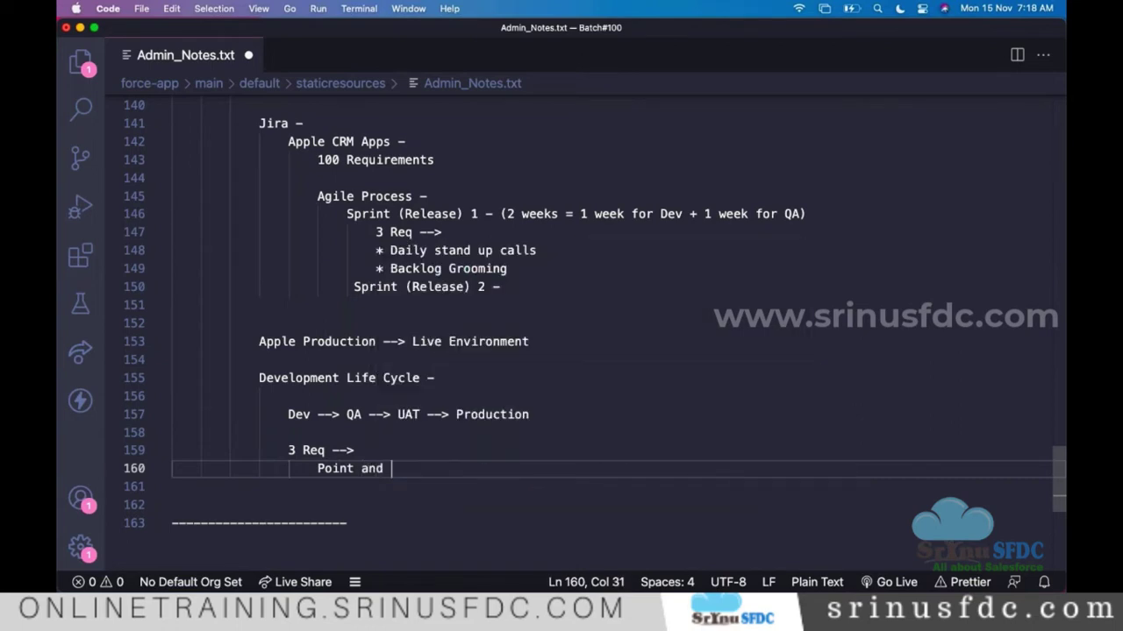
pyautogui.write('Cick')
pyautogui.write('i')
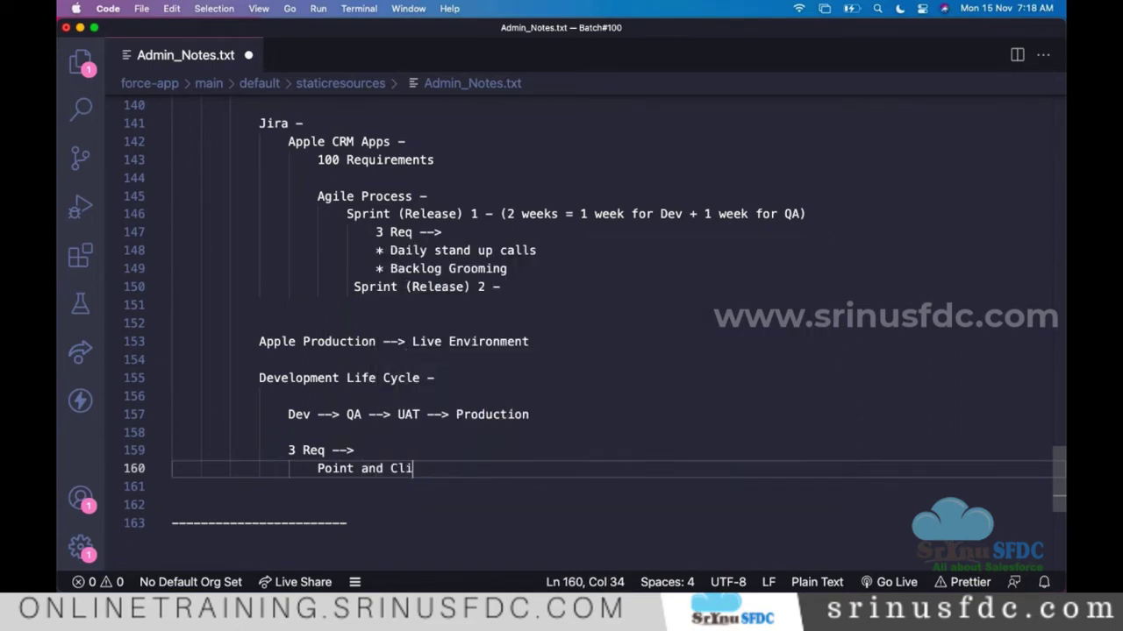
pyautogui.write('ck Tools')
pyautogui.write('--> ')
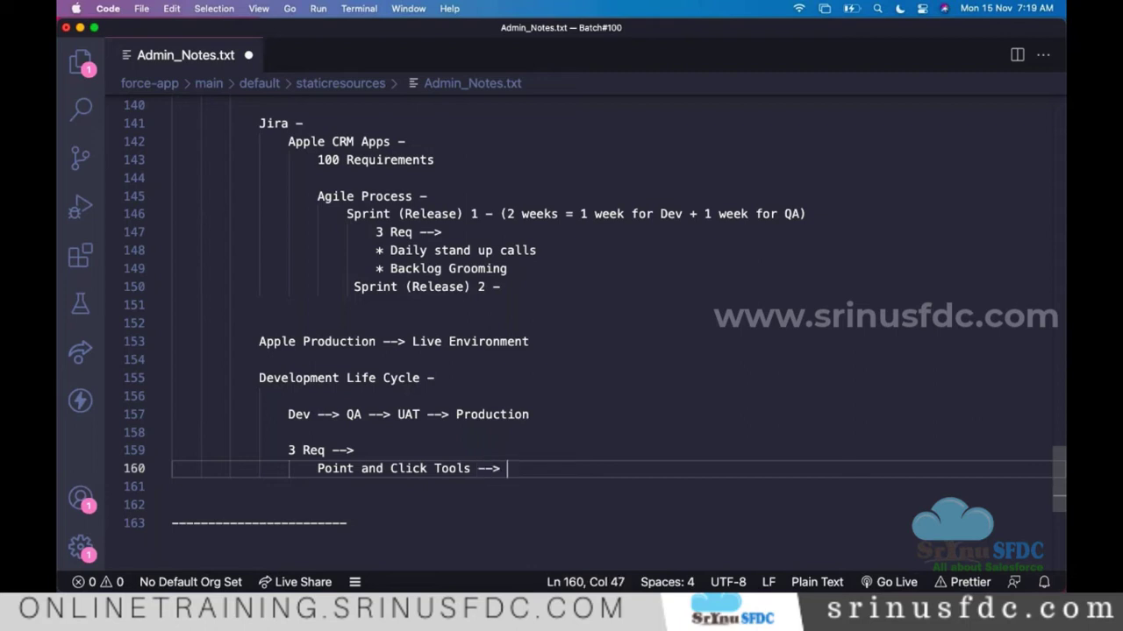
pyautogui.write('Configurat')
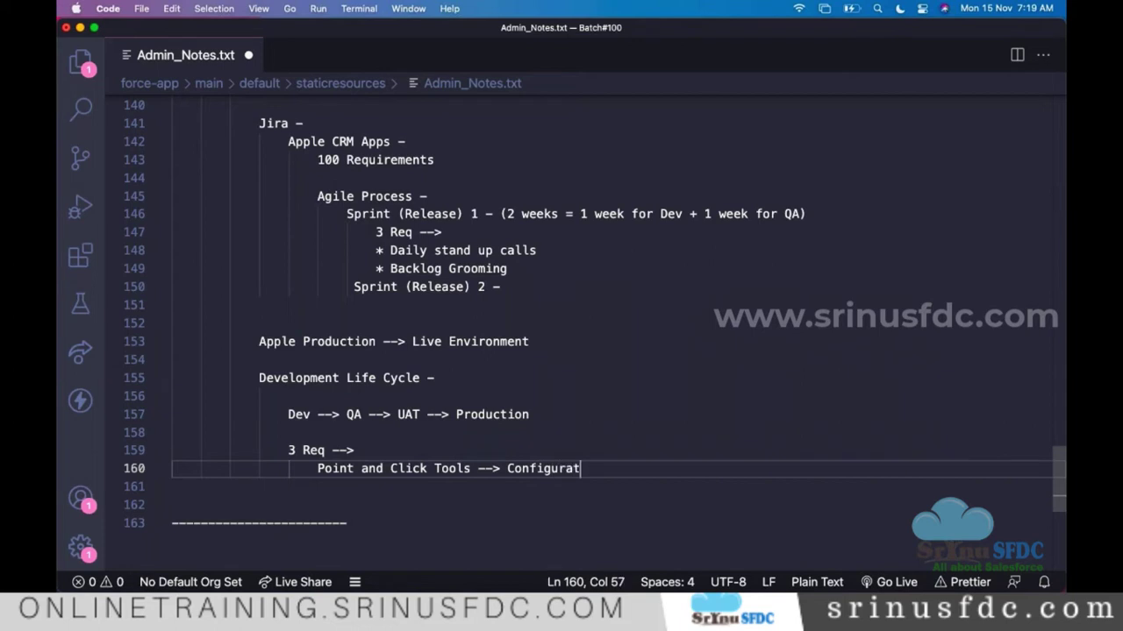
pyautogui.write('ion ')
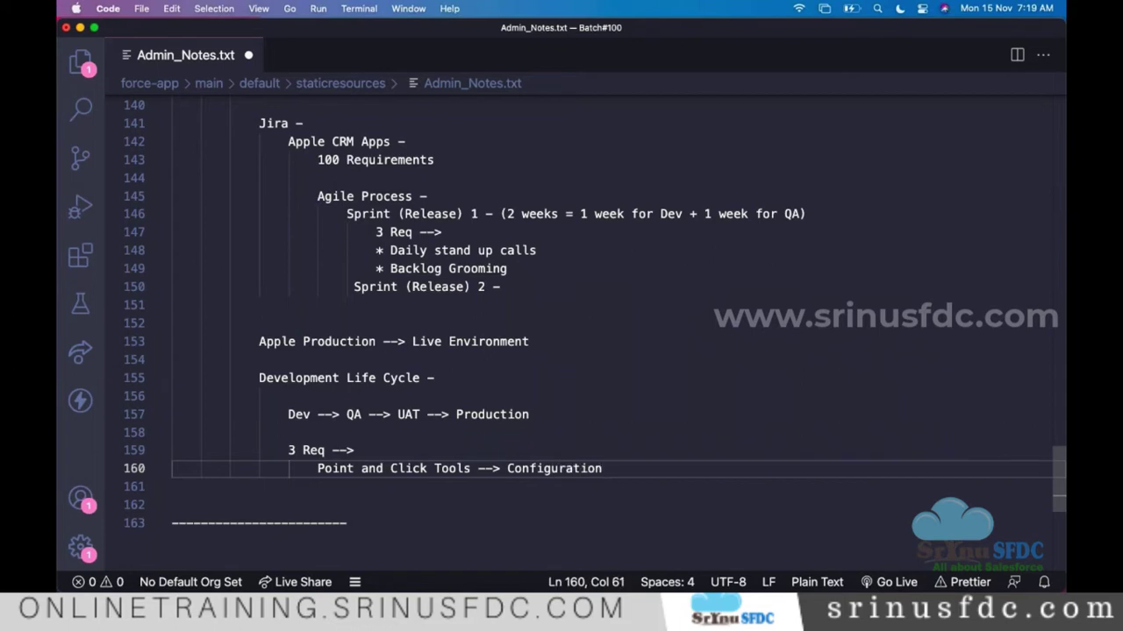
pyautogui.write('(Ad')
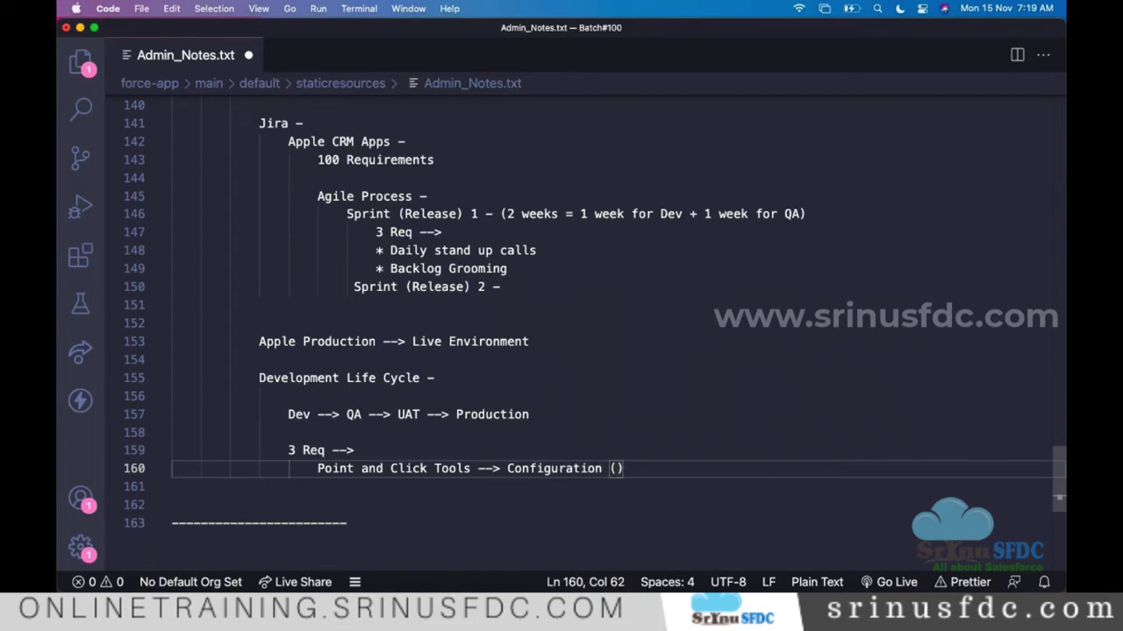
pyautogui.write('ministration')
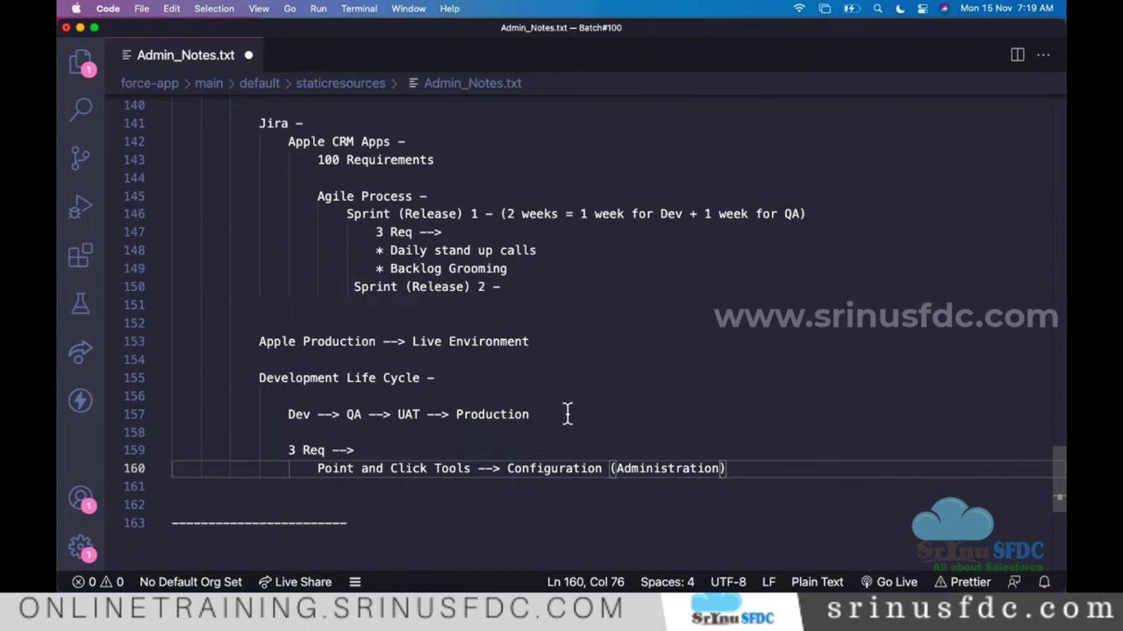
# Step: Start a line reading "Coding -->" directly below the Point and Click Tools line, at the same indentation
pyautogui.scroll(-1, 521, 336)
pyautogui.scroll(-2, 579, 346)
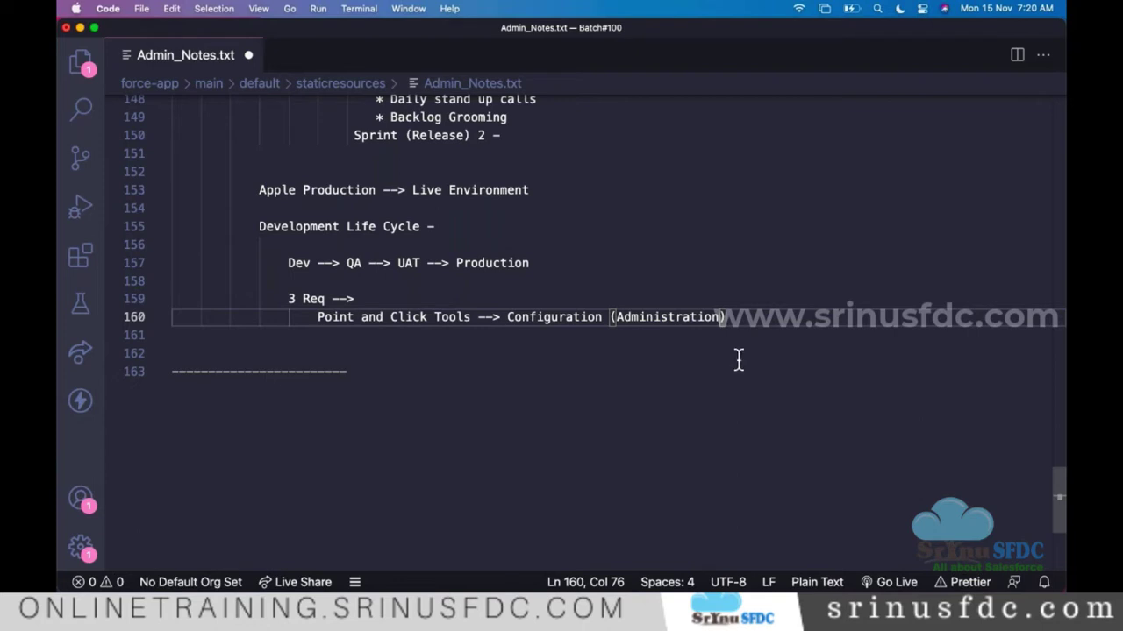
pyautogui.click(756, 317)
pyautogui.press('Return')
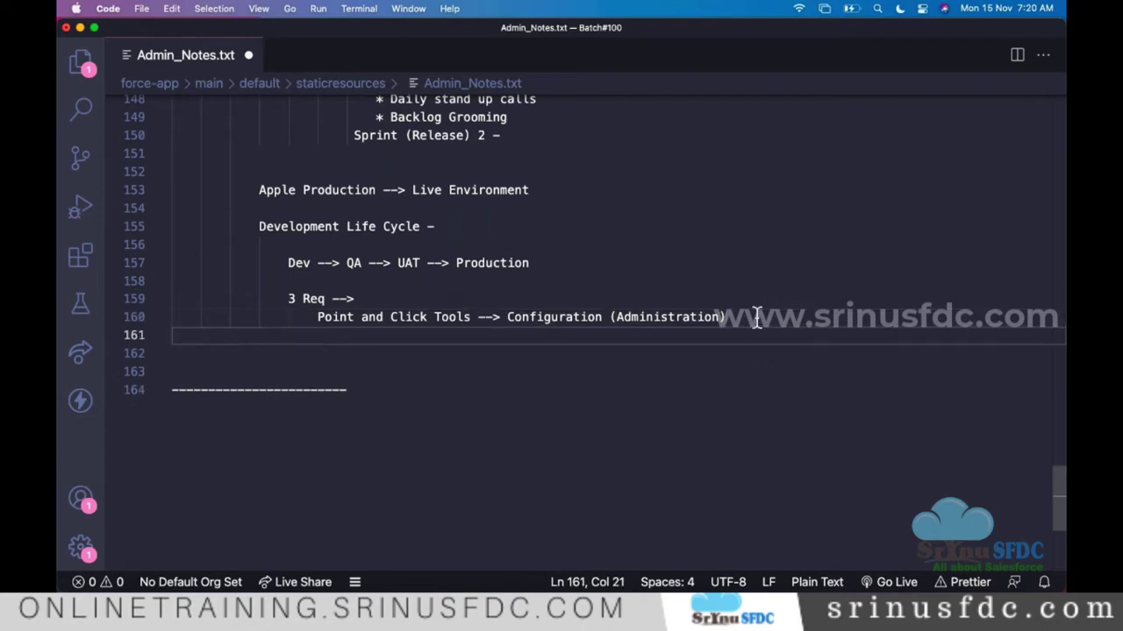
pyautogui.press('Return')
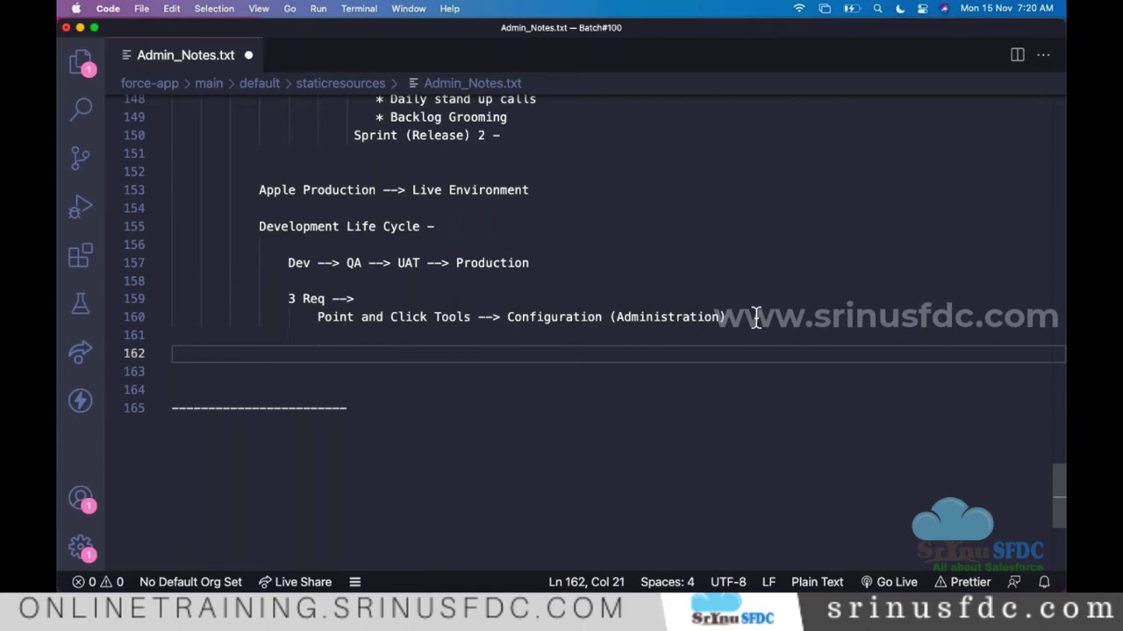
pyautogui.click(321, 339)
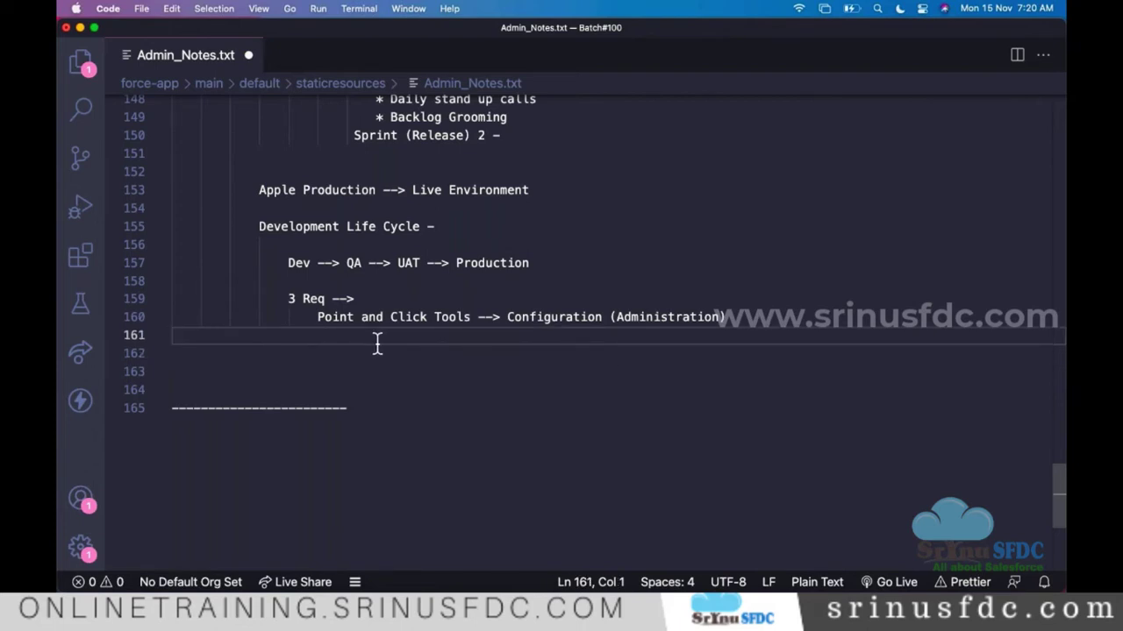
pyautogui.press('Tab')
pyautogui.press('Tab')
pyautogui.press('Tab')
pyautogui.press('Tab')
pyautogui.press('Tab')
pyautogui.press('Tab')
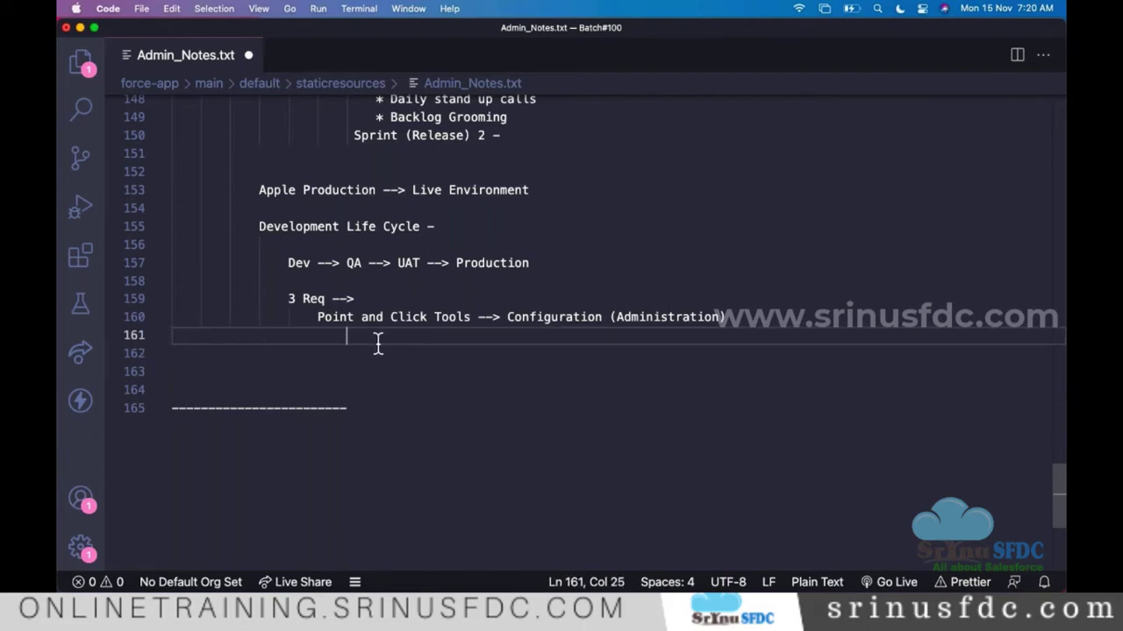
pyautogui.press('BackSpace')
pyautogui.write('Coding ')
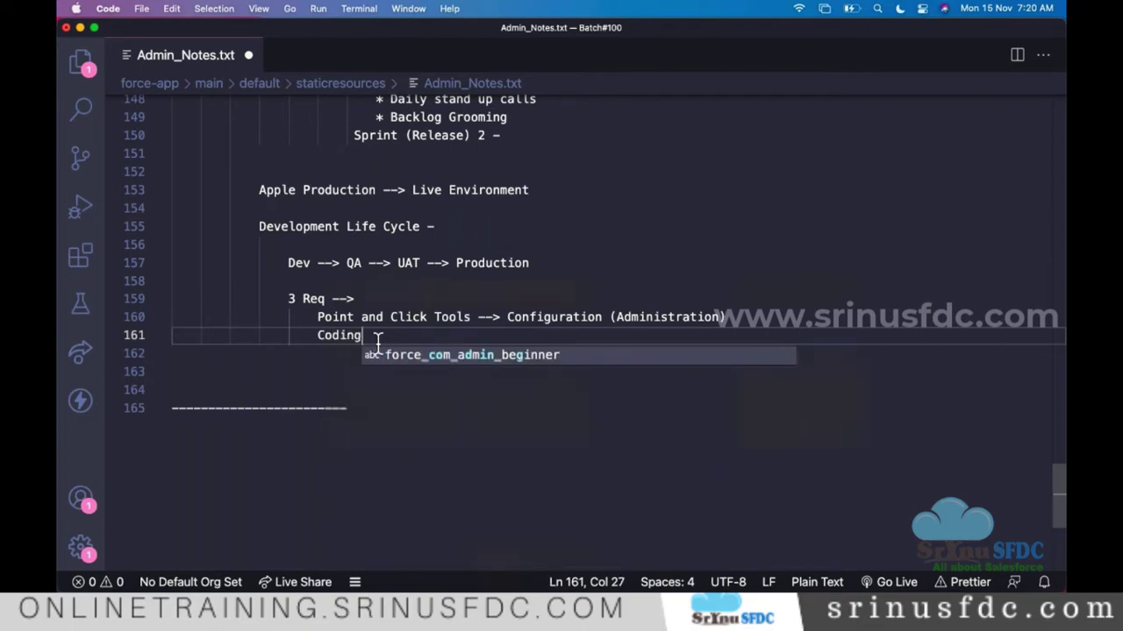
pyautogui.write('--> ')
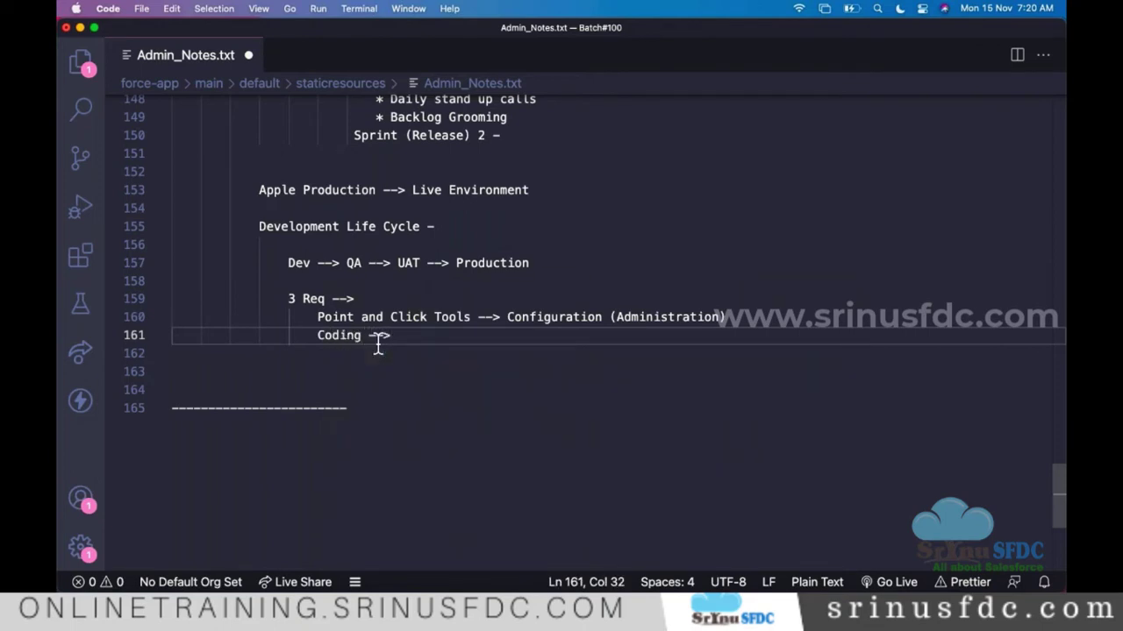
# Step: Complete the Coding line with "Customization (Development)"
pyautogui.write('De')
pyautogui.press('BackSpace')
pyautogui.press('BackSpace')
pyautogui.write('Cu')
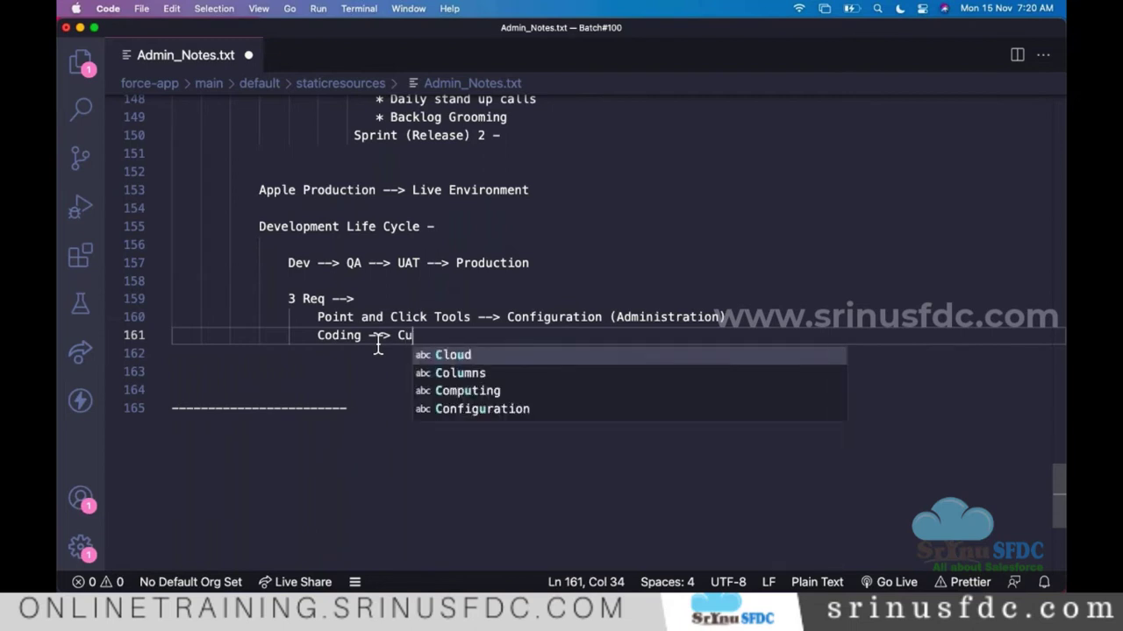
pyautogui.write('stomization ')
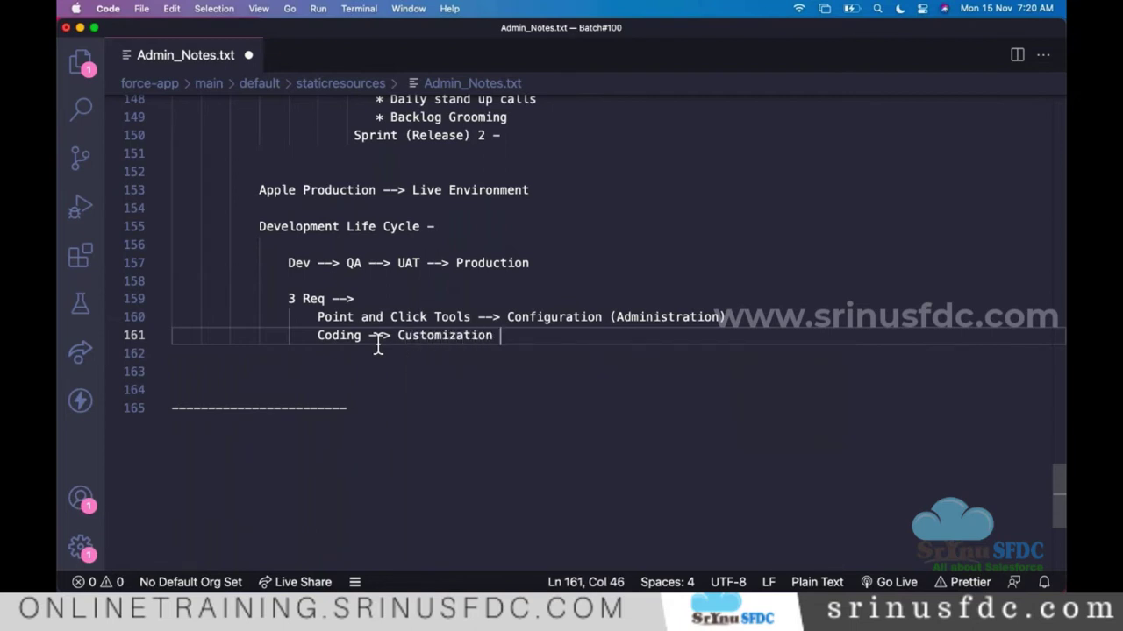
pyautogui.write('(De')
pyautogui.press('BackSpace')
pyautogui.press('BackSpace')
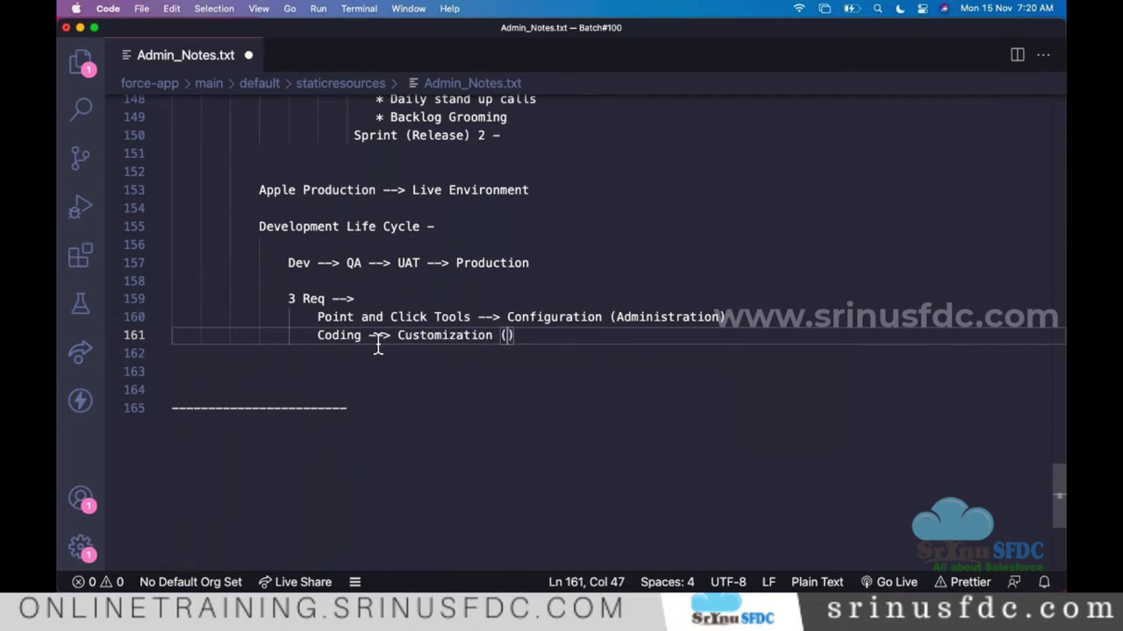
pyautogui.write('Devel')
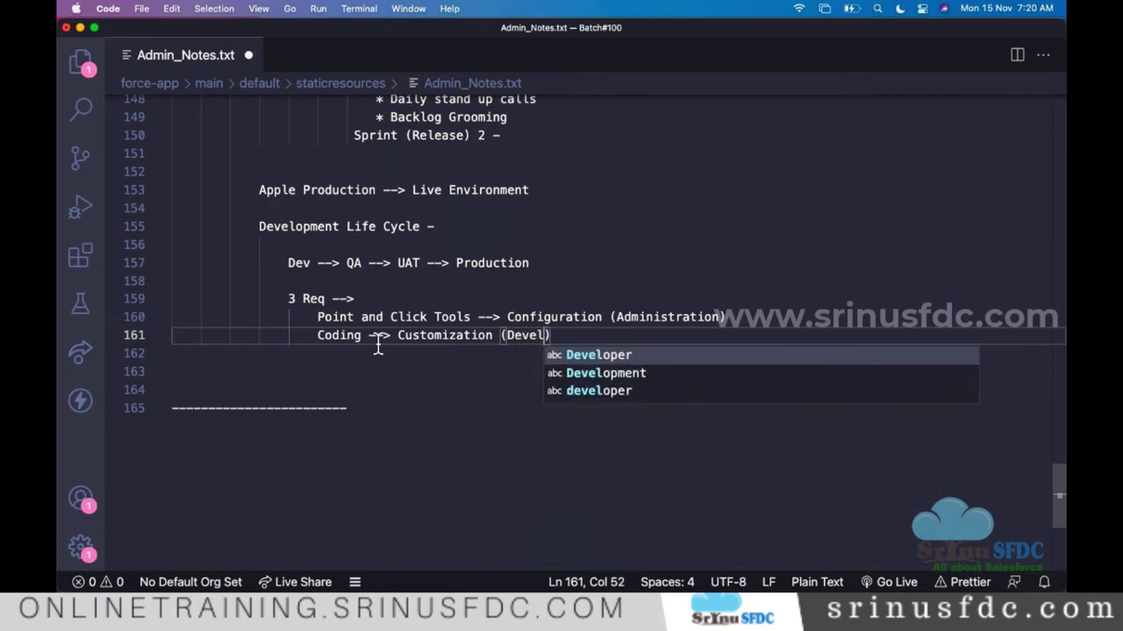
pyautogui.press('Down')
pyautogui.press('Return')
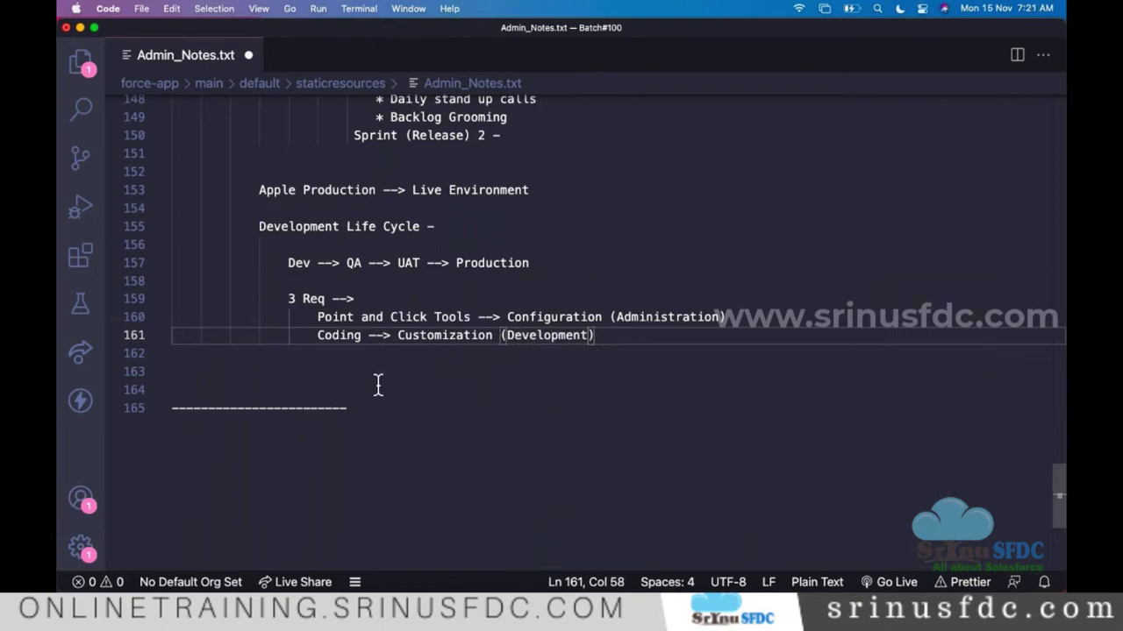
# Step: Examine the Point and Click Tools and Coding lines alongside the Development Life Cycle and sprint notes above them
pyautogui.scroll(-1, 432, 349)
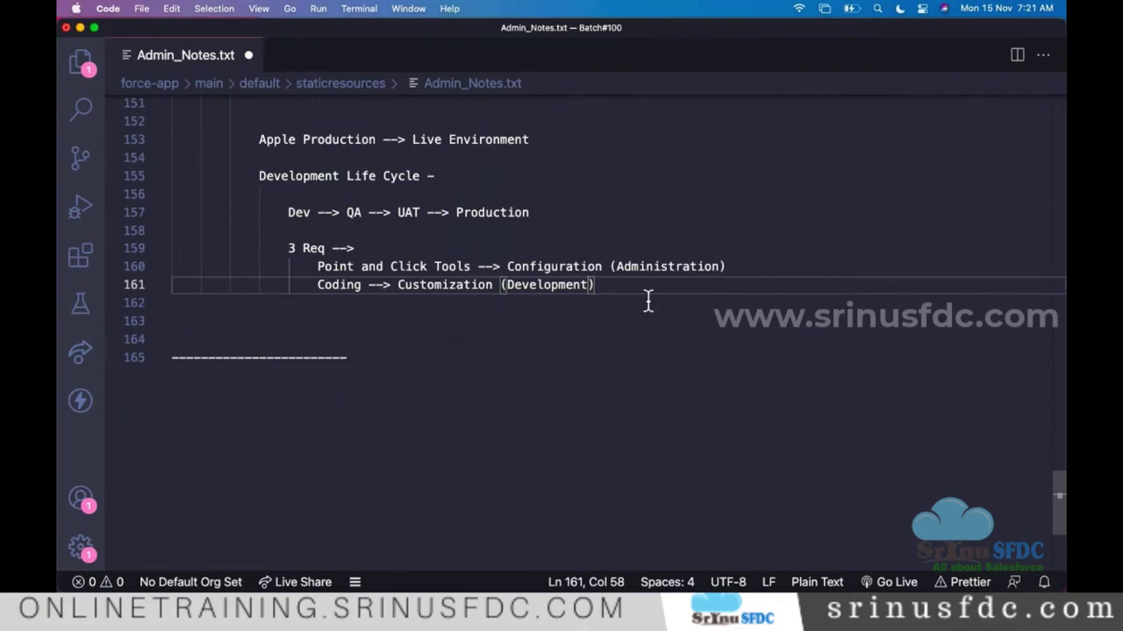
pyautogui.tripleClick(619, 284)
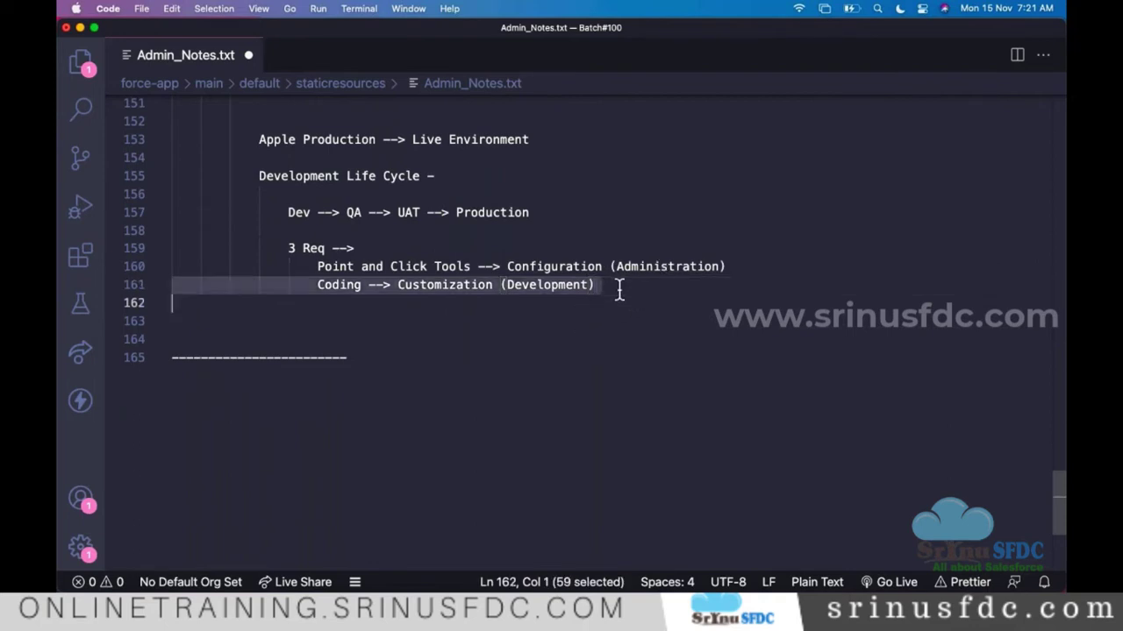
pyautogui.click(749, 265)
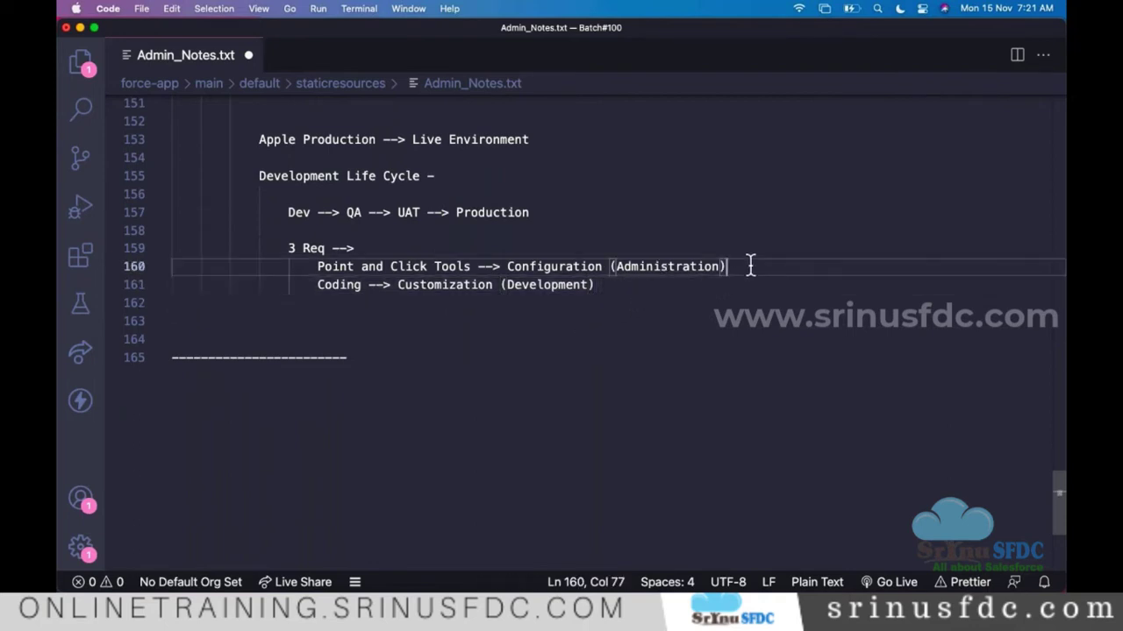
pyautogui.tripleClick(684, 267)
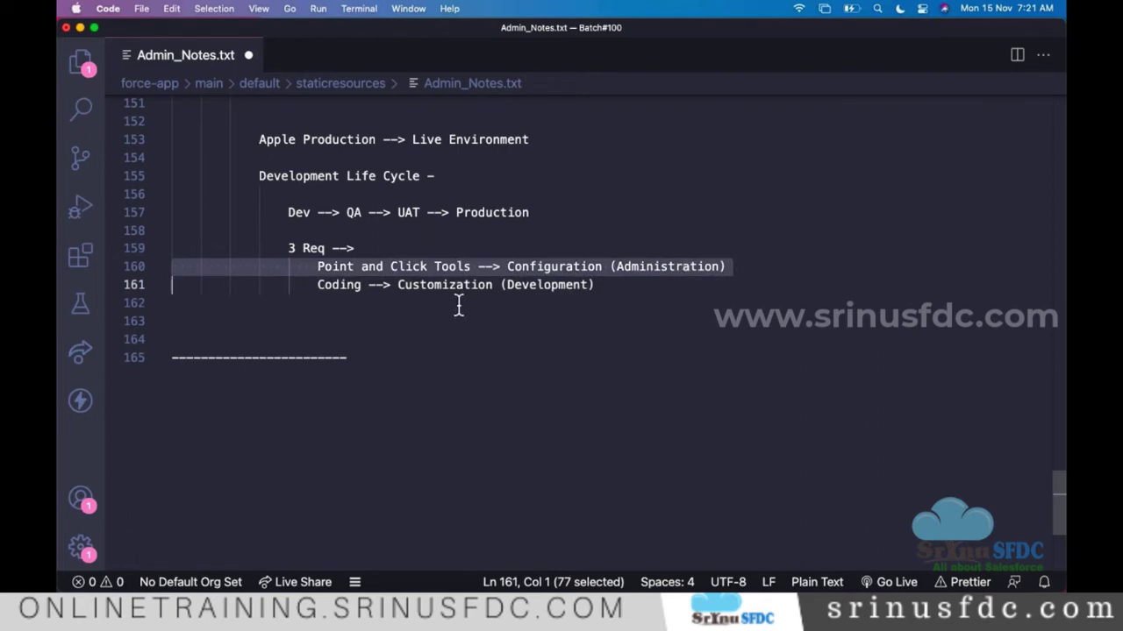
pyautogui.tripleClick(611, 285)
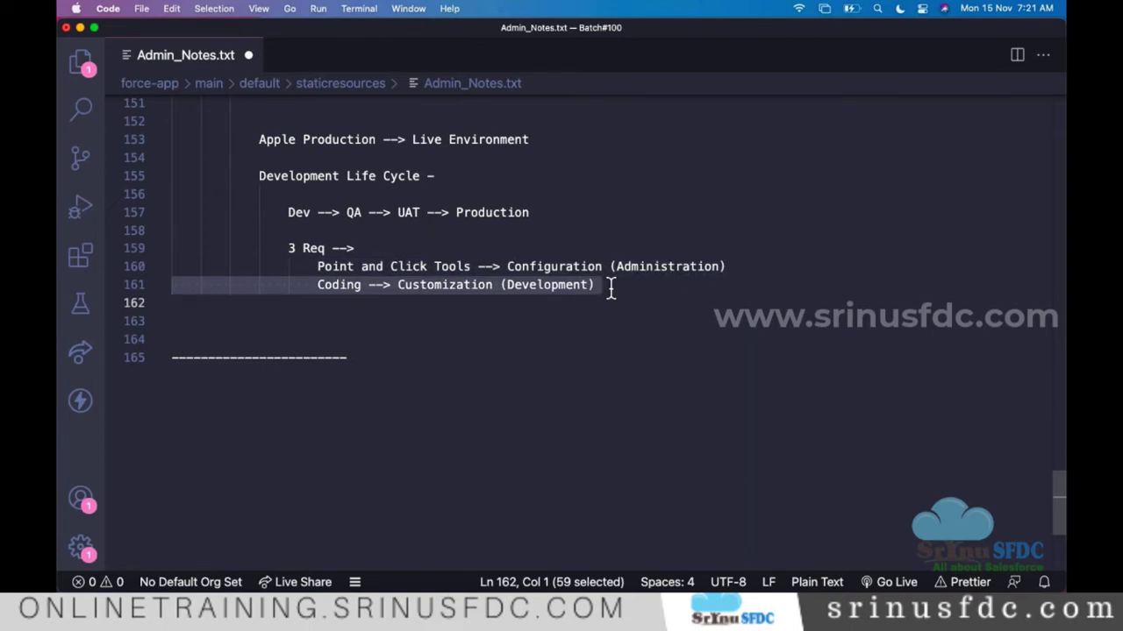
pyautogui.click(413, 339)
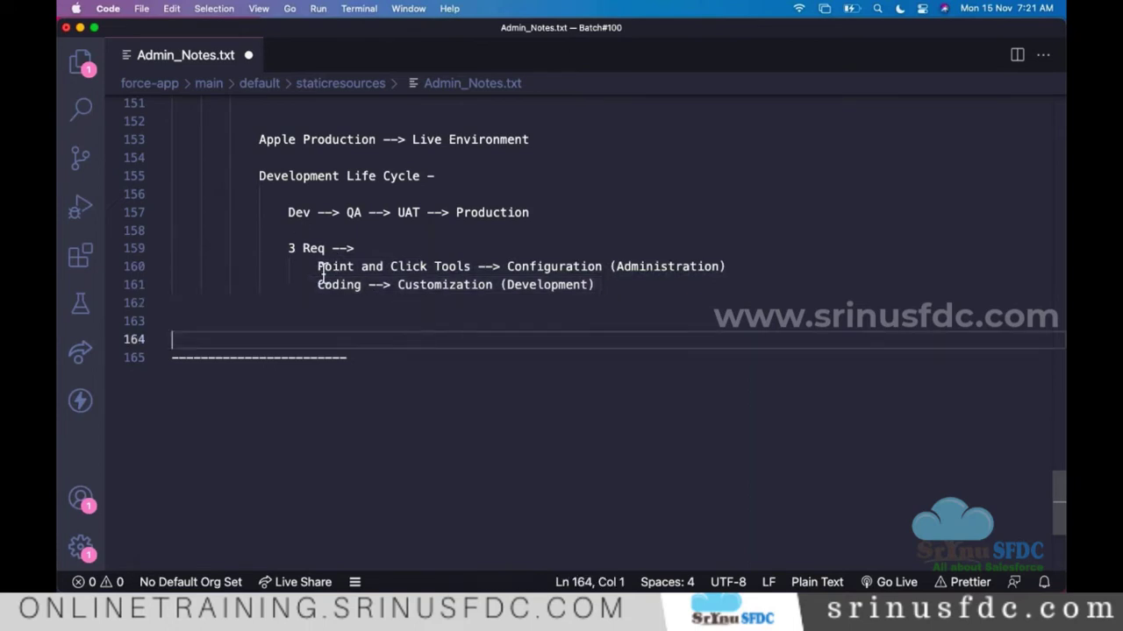
pyautogui.moveTo(312, 266); pyautogui.dragTo(687, 298)
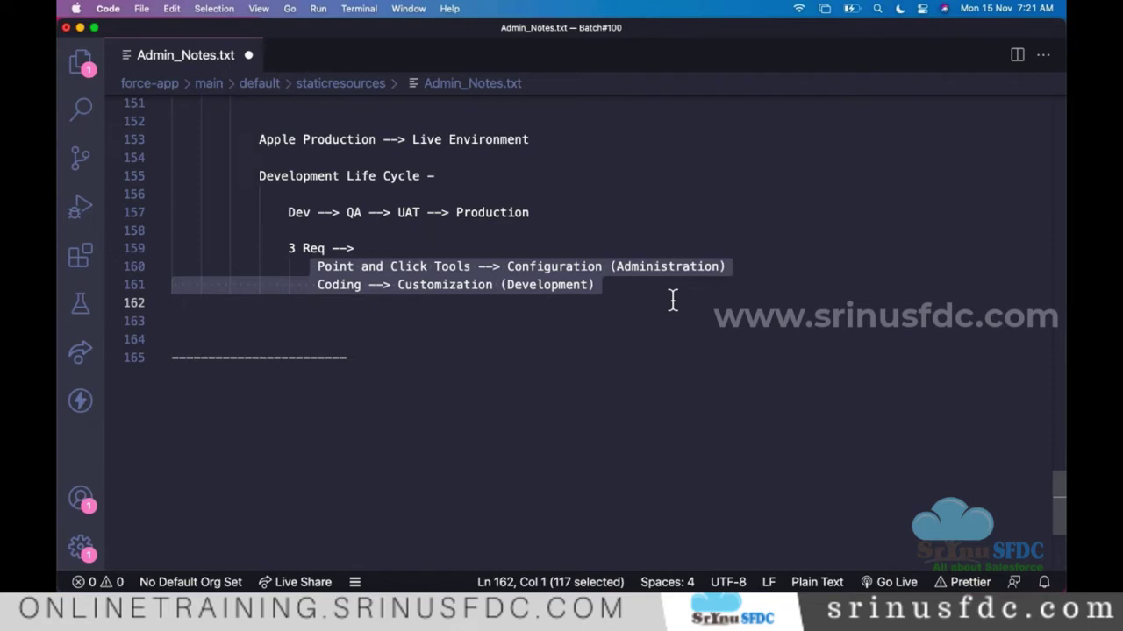
pyautogui.scroll(3, 647, 305)
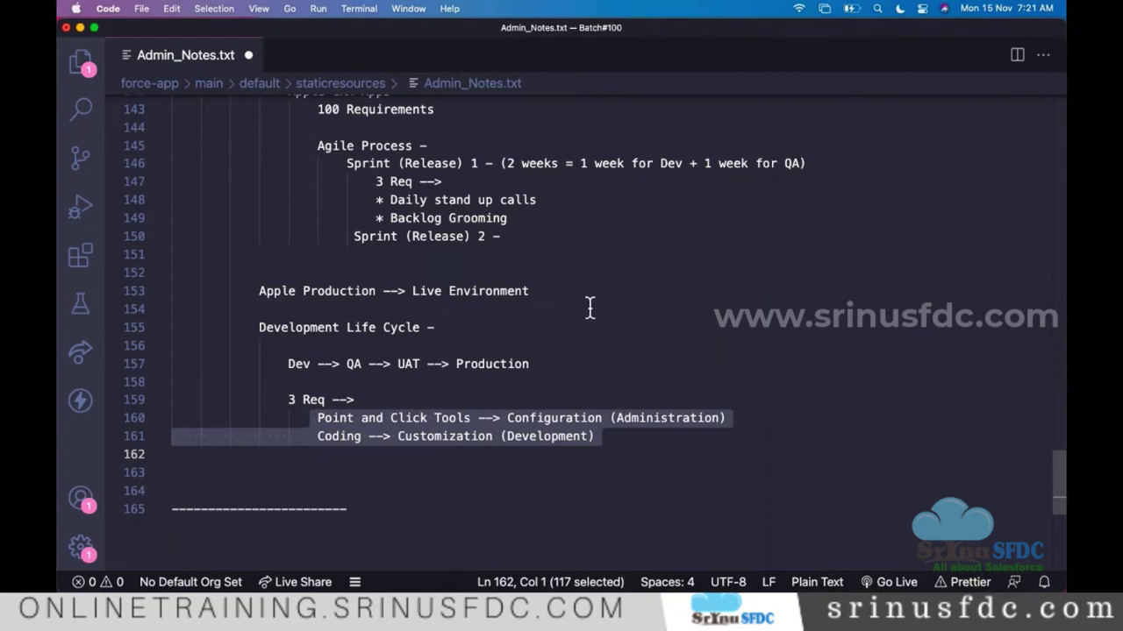
pyautogui.scroll(-1, 589, 313)
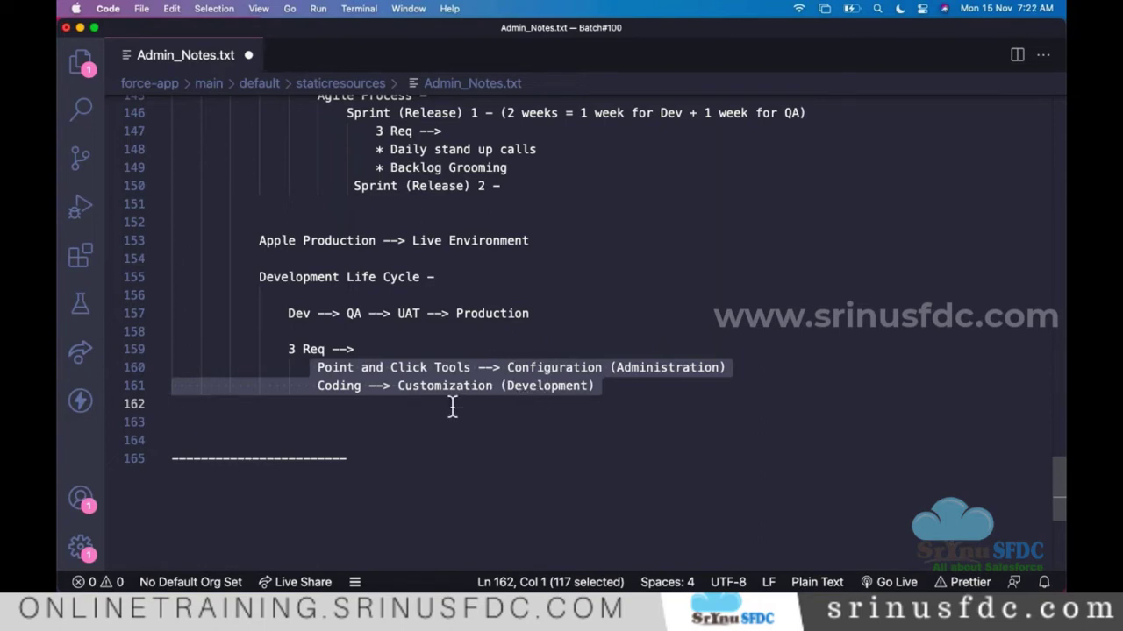
pyautogui.tripleClick(670, 367)
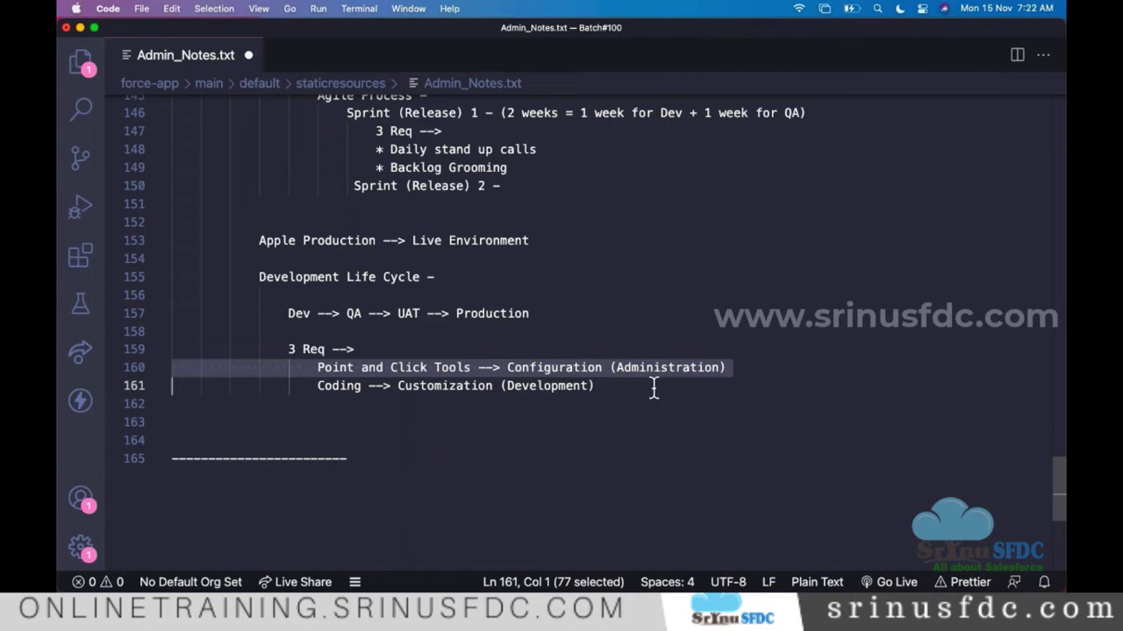
pyautogui.click(705, 396)
pyautogui.tripleClick(660, 368)
pyautogui.scroll(-3, 627, 386)
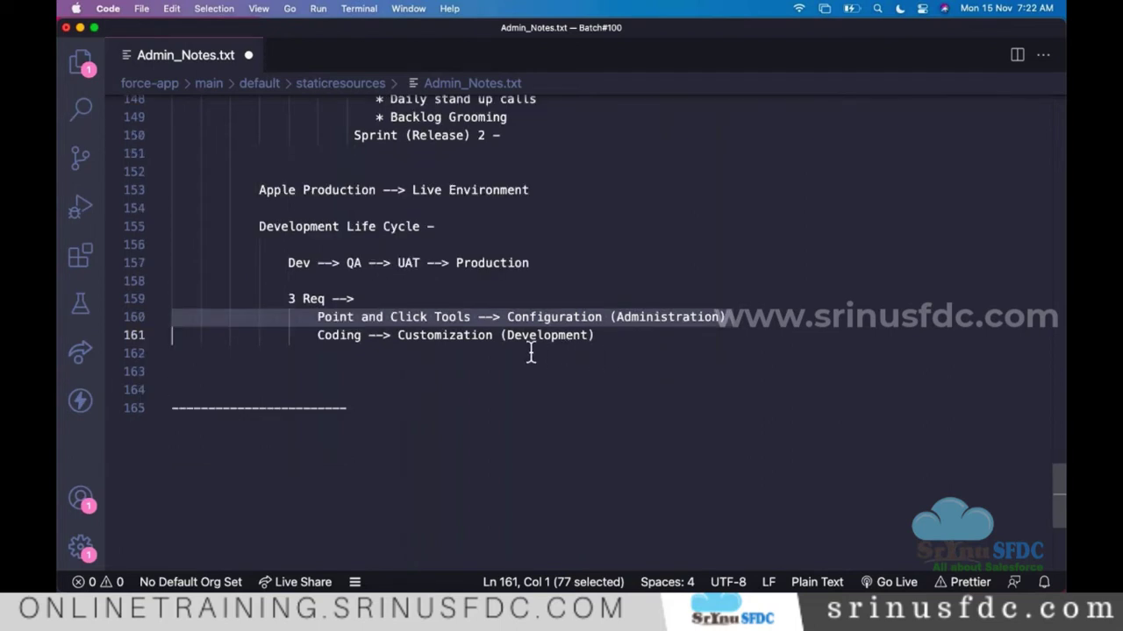
# Step: Review the "3 Req" lines, the Development Life Cycle flow, and the production and sandbox login details in the notes
pyautogui.click(496, 369)
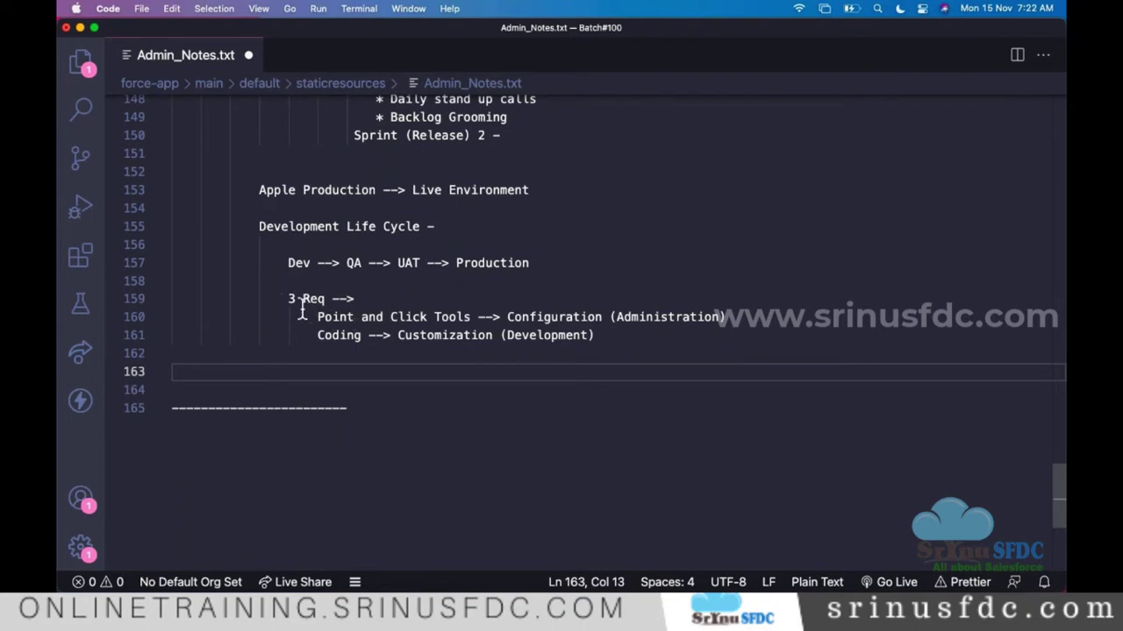
pyautogui.moveTo(259, 298); pyautogui.dragTo(623, 338)
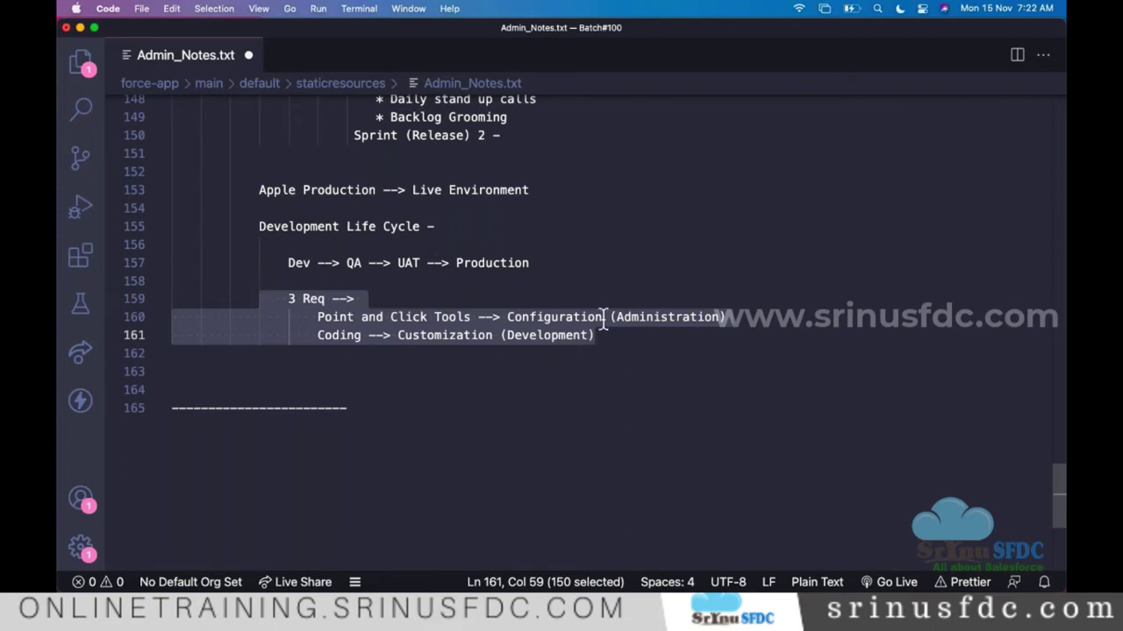
pyautogui.tripleClick(628, 321)
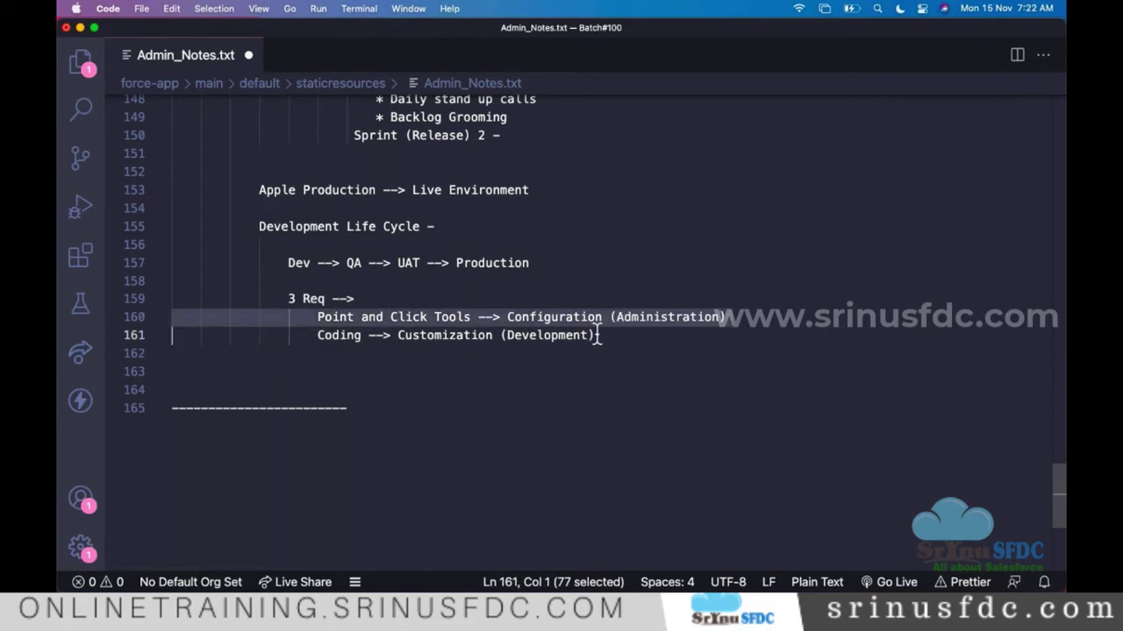
pyautogui.scroll(3, 602, 343)
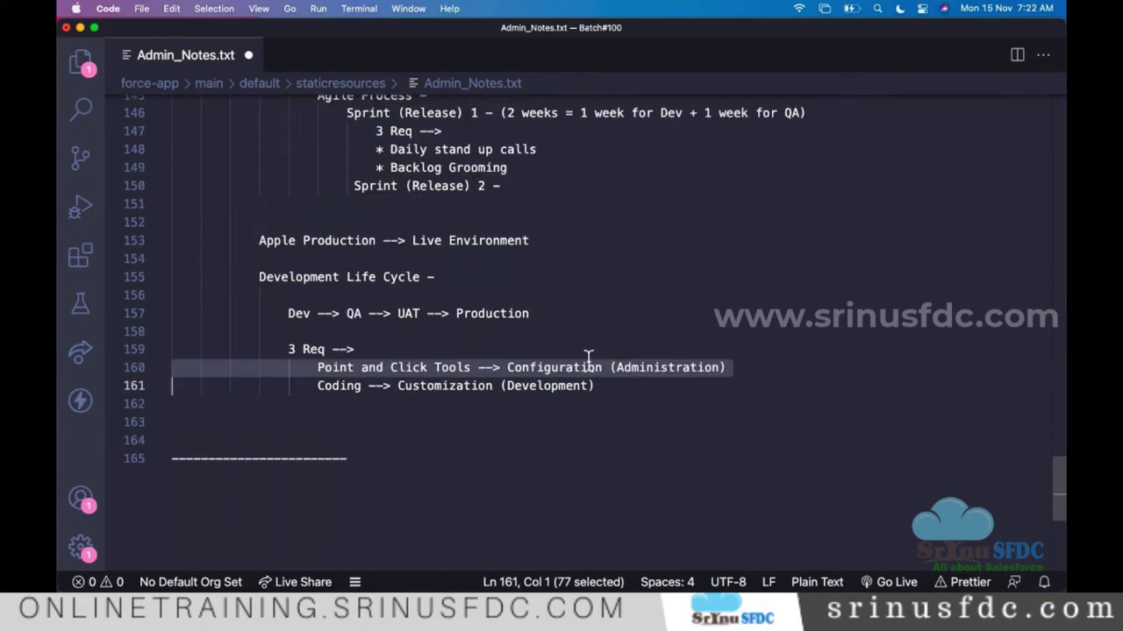
pyautogui.moveTo(278, 353); pyautogui.dragTo(470, 368)
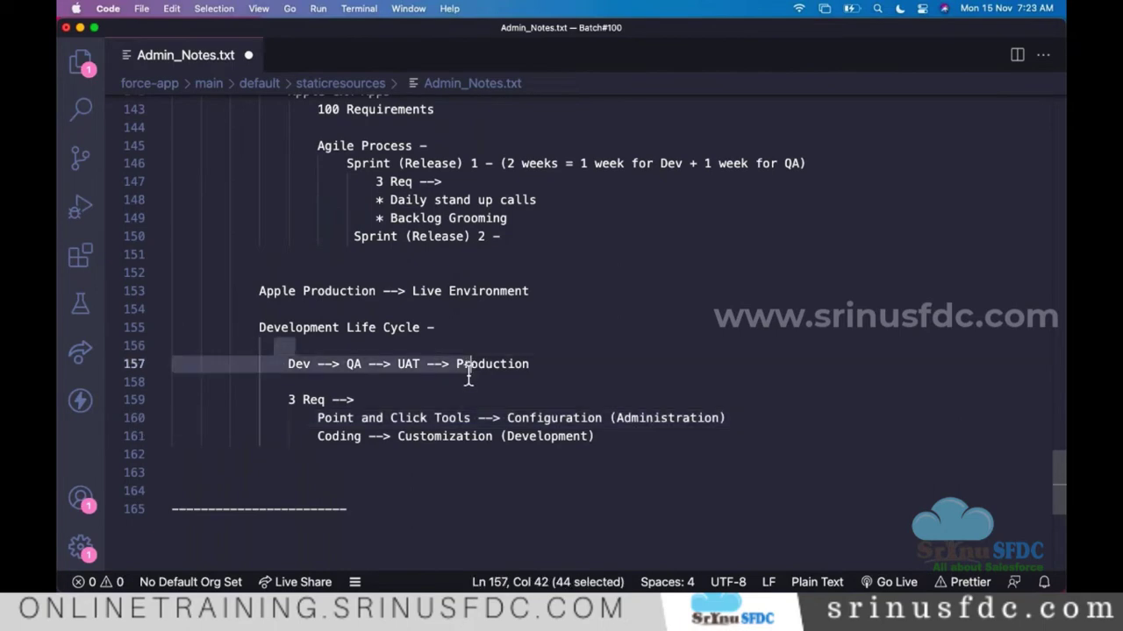
pyautogui.scroll(10, 518, 434)
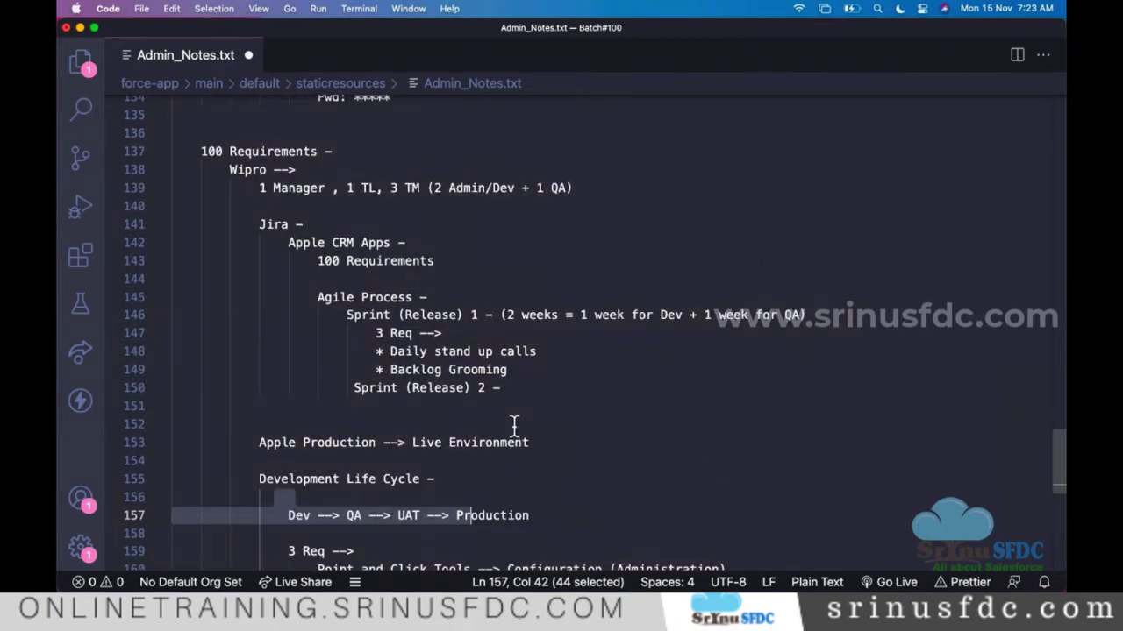
pyautogui.scroll(3, 481, 403)
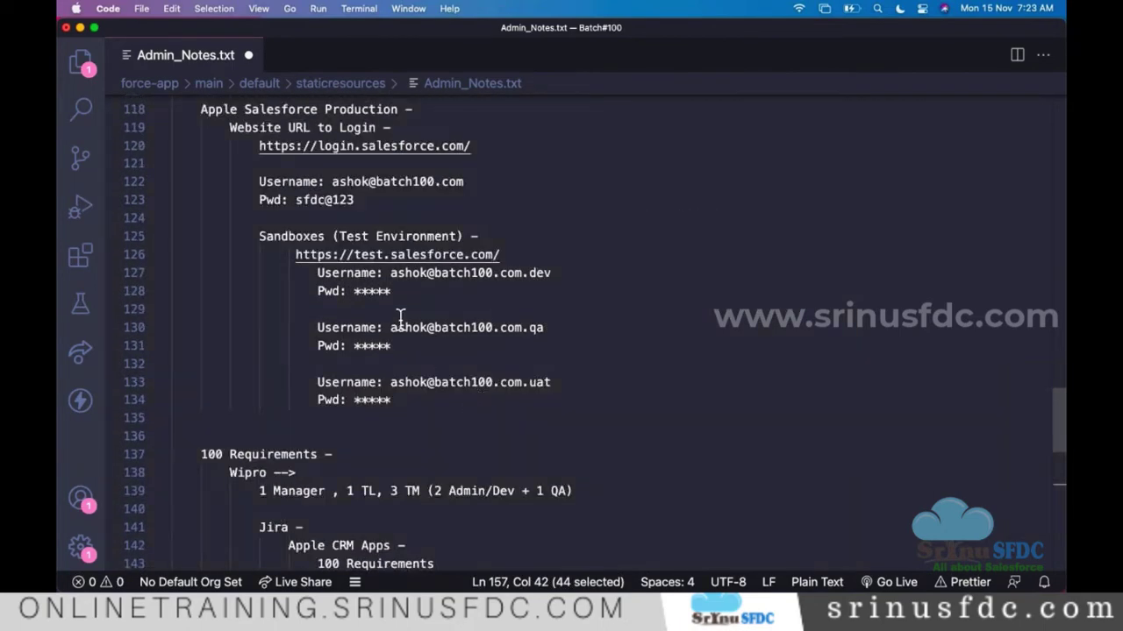
pyautogui.moveTo(220, 145); pyautogui.dragTo(451, 362)
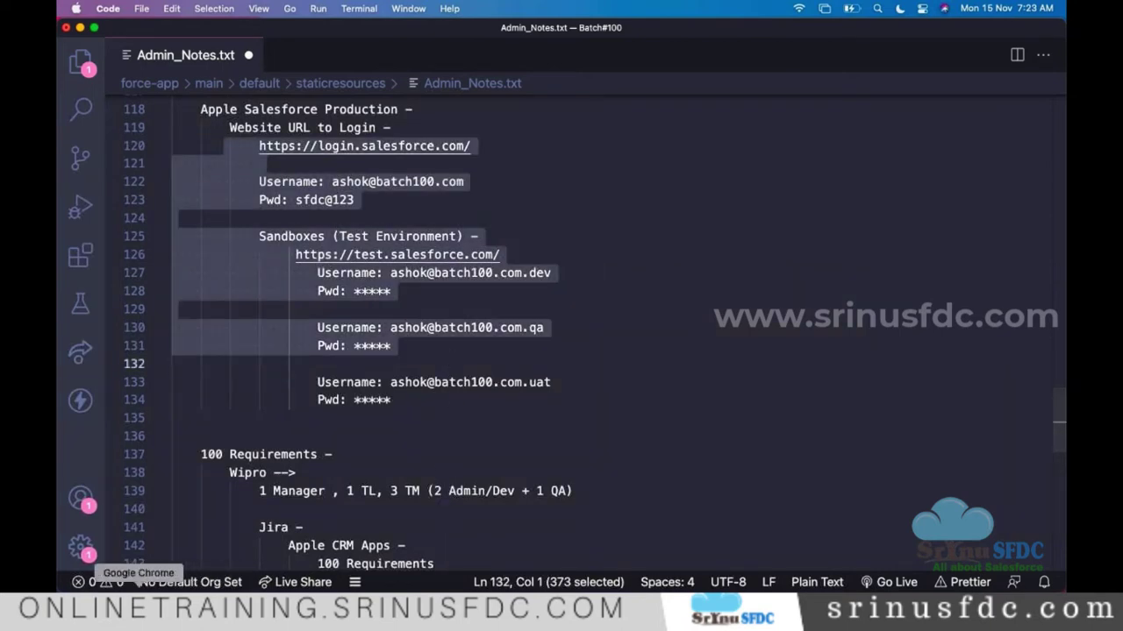
# Step: Switch to Chrome and clear the prefilled username on the Salesforce login page
pyautogui.click(138, 605)
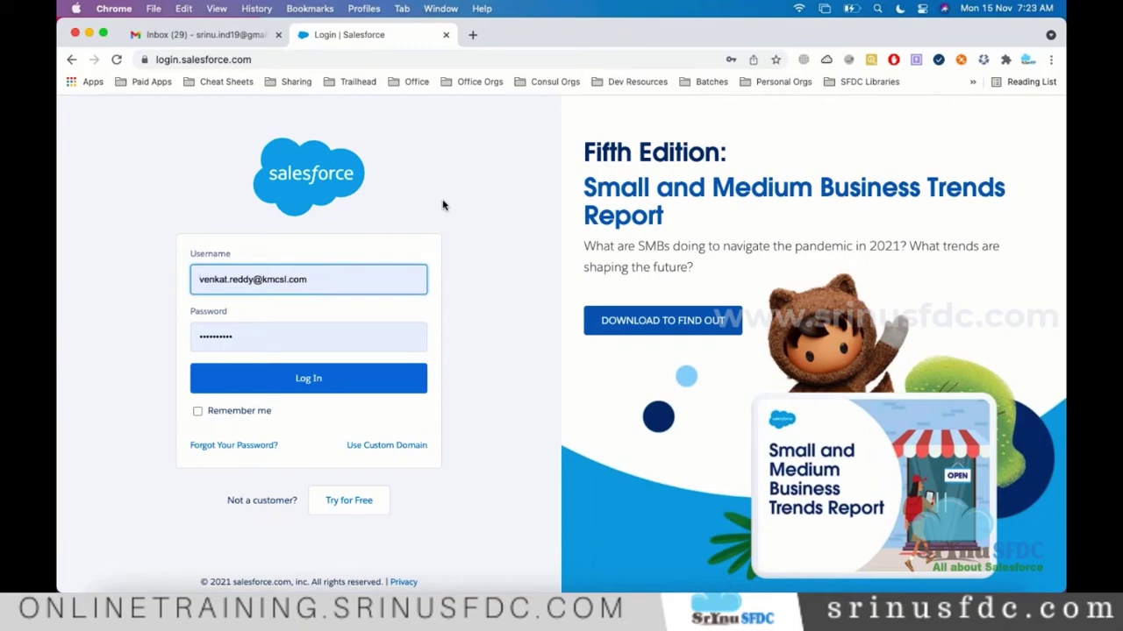
pyautogui.doubleClick(342, 281)
pyautogui.press('super+a')
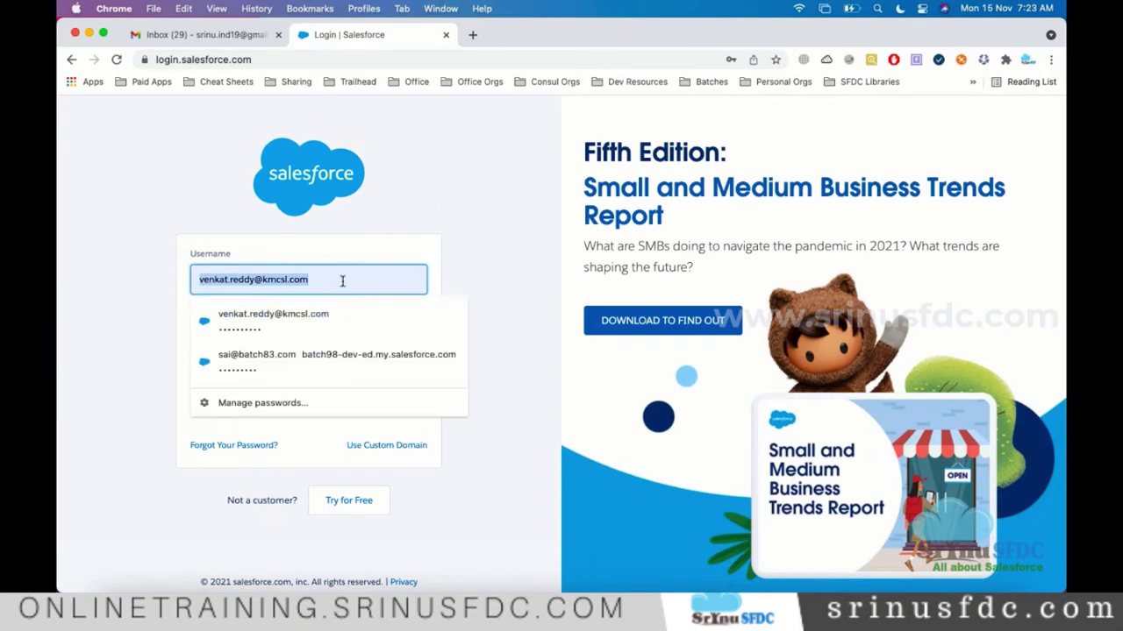
pyautogui.press('BackSpace')
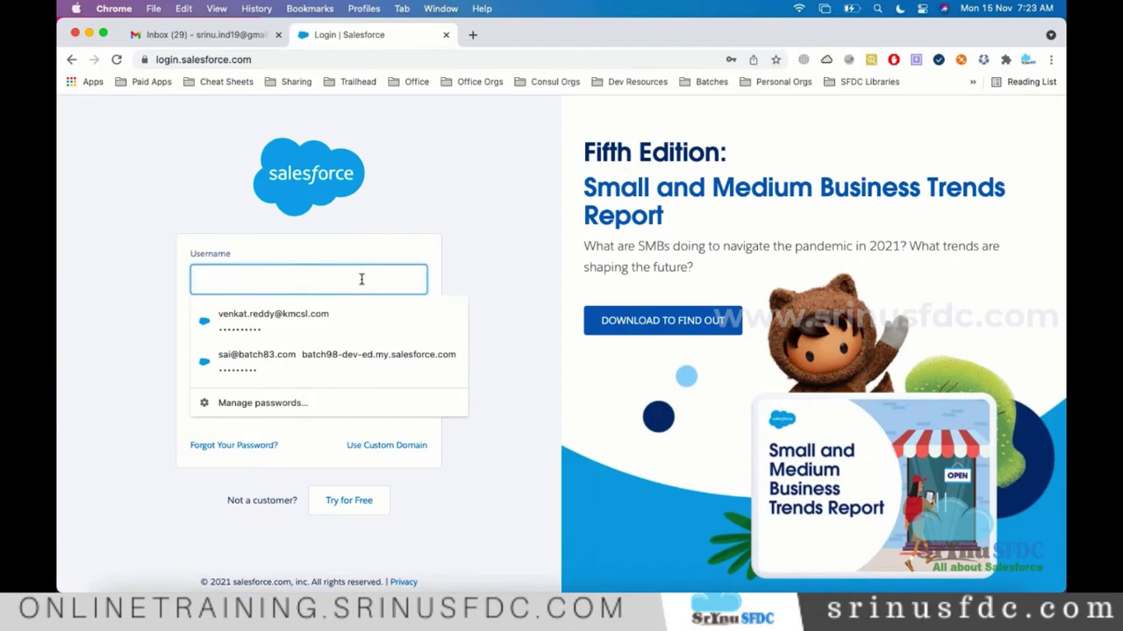
pyautogui.click(501, 253)
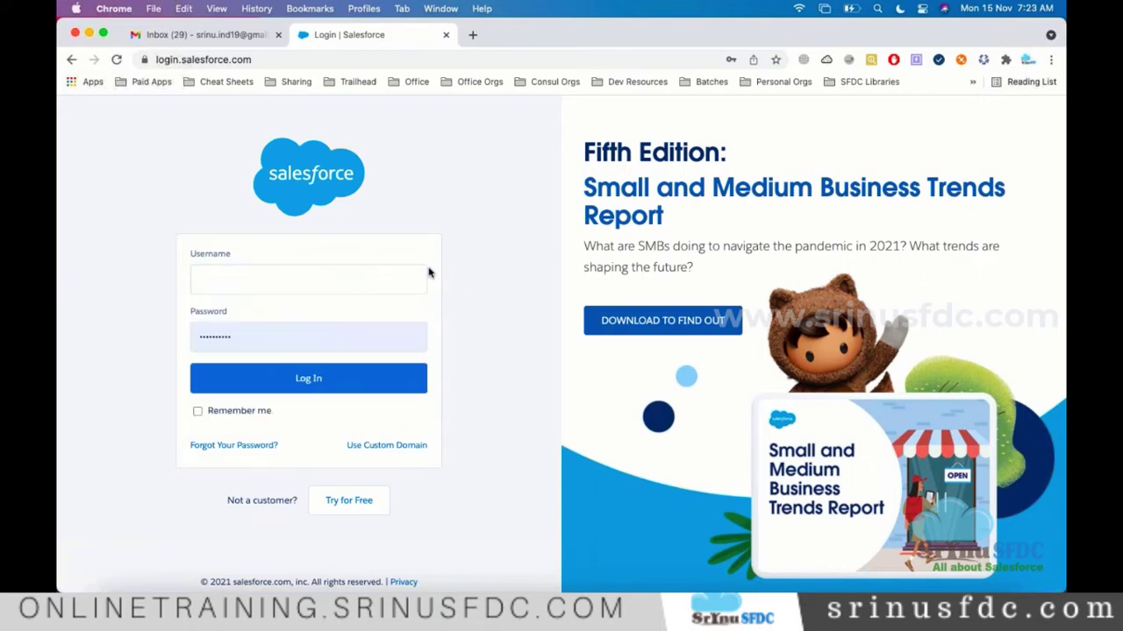
pyautogui.click(260, 275)
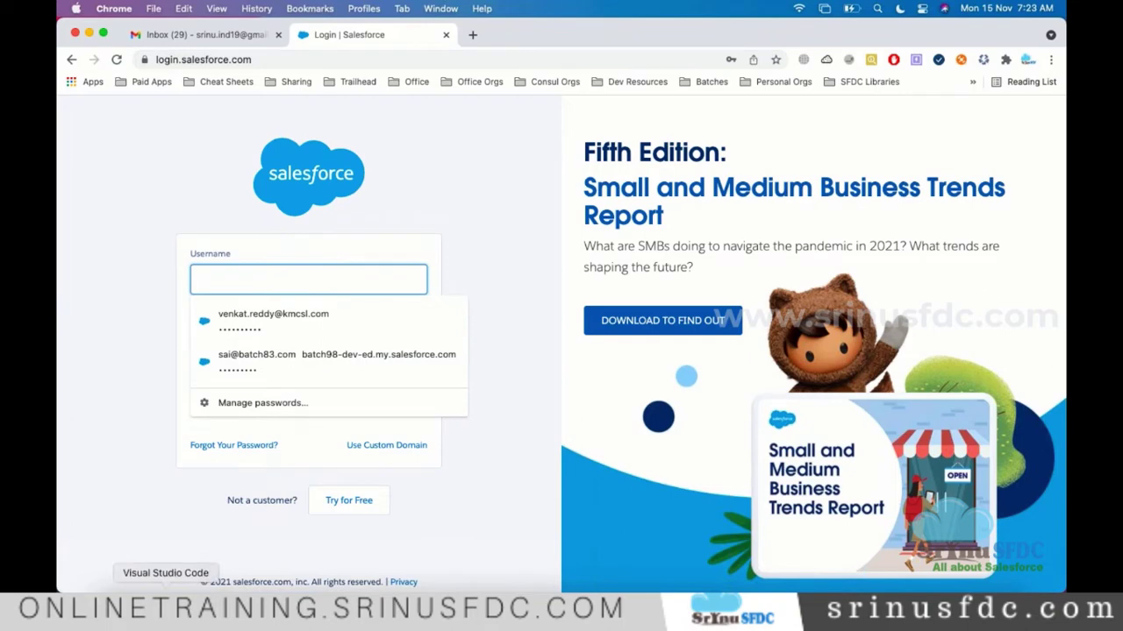
# Step: Switch to Visual Studio Code and select the production username under Apple Salesforce Production for copying
pyautogui.click(166, 610)
pyautogui.scroll(2, 609, 275)
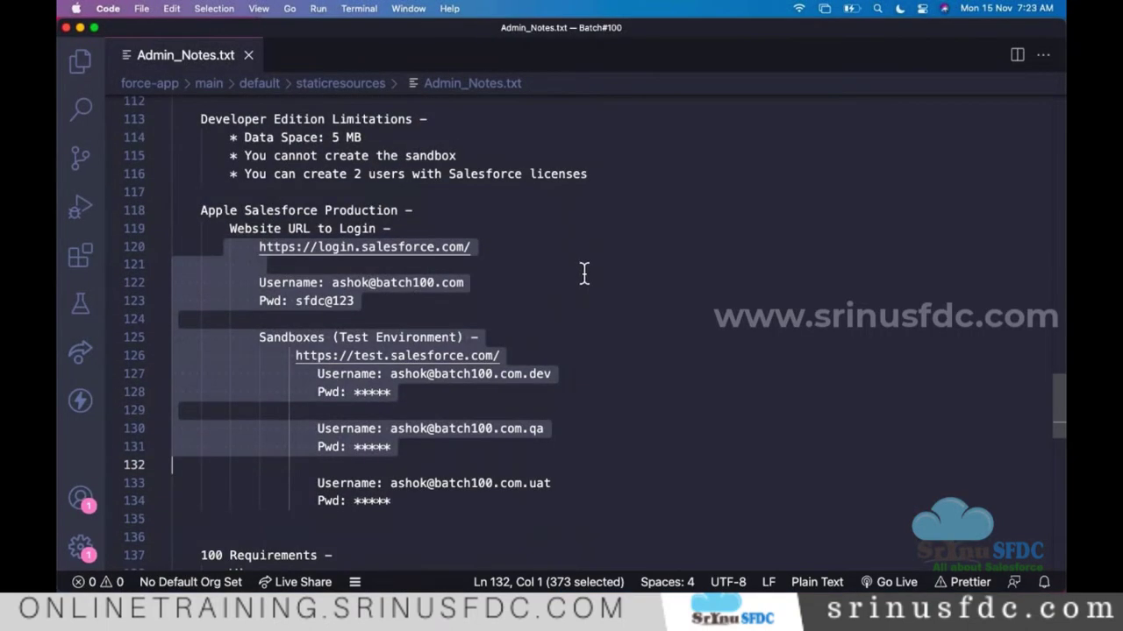
pyautogui.scroll(2, 579, 285)
pyautogui.click(514, 321)
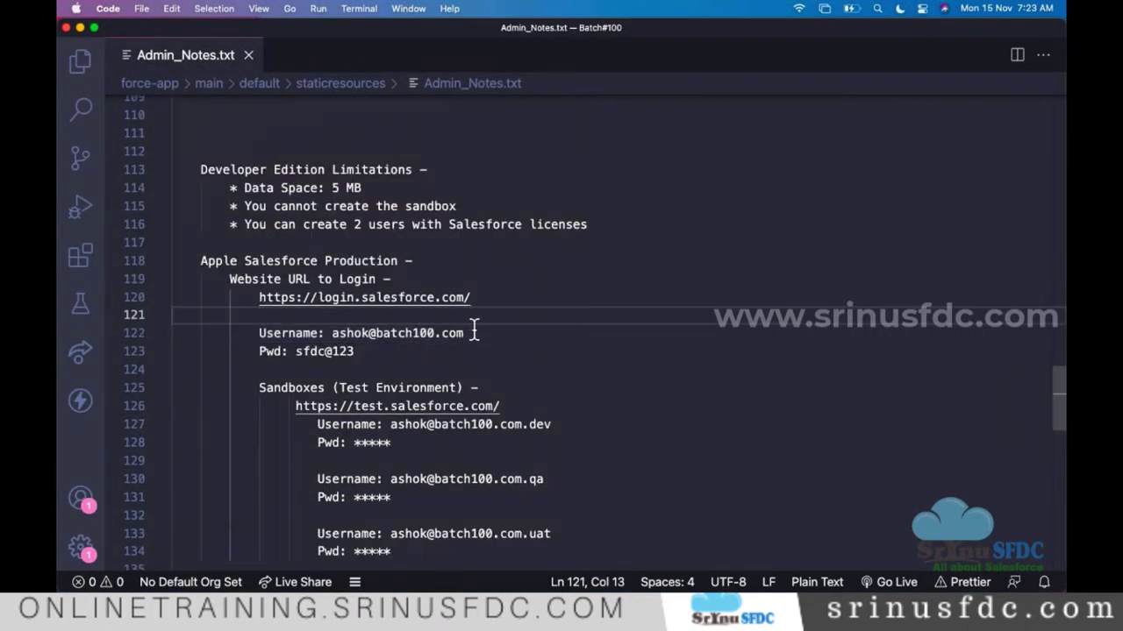
pyautogui.click(473, 332)
pyautogui.keyDown('shift'); pyautogui.click(334, 332); pyautogui.keyUp('shift')
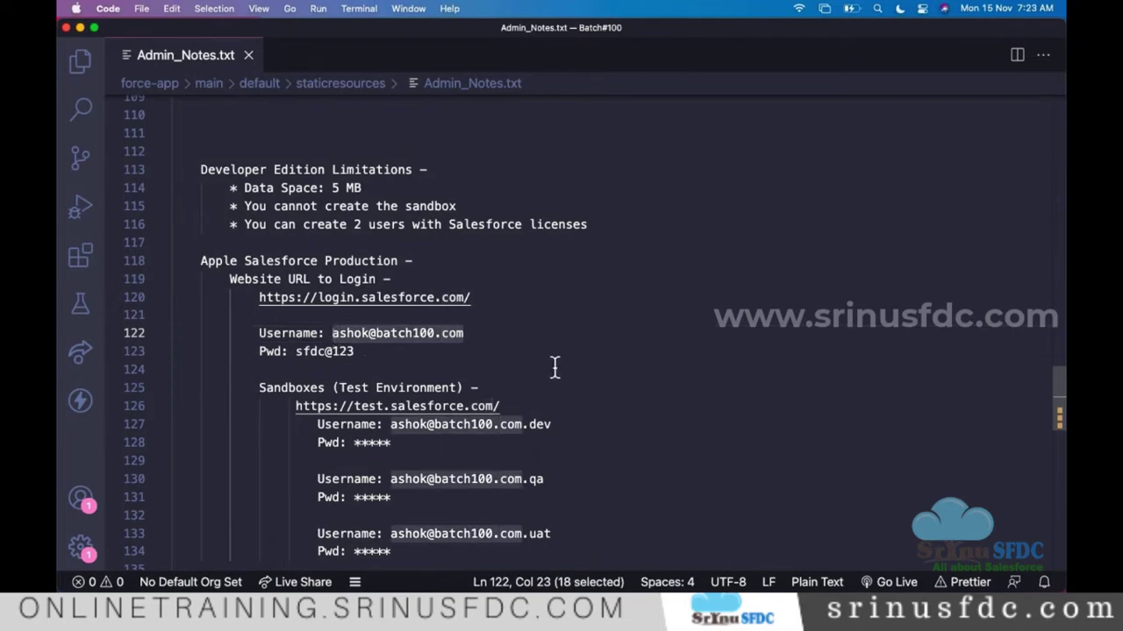
# Step: In Chrome, duplicate the Batch#99 (8:30 pm) bookmark inside the Batches folder and move the copy to the top of the list
pyautogui.press('super+Tab')
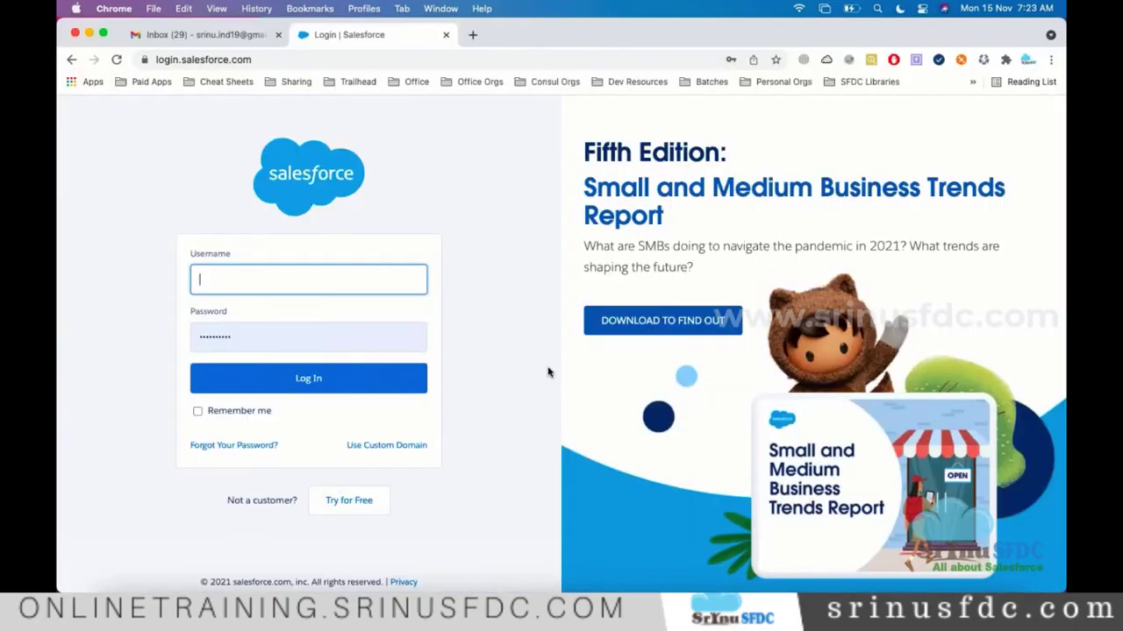
pyautogui.click(473, 35)
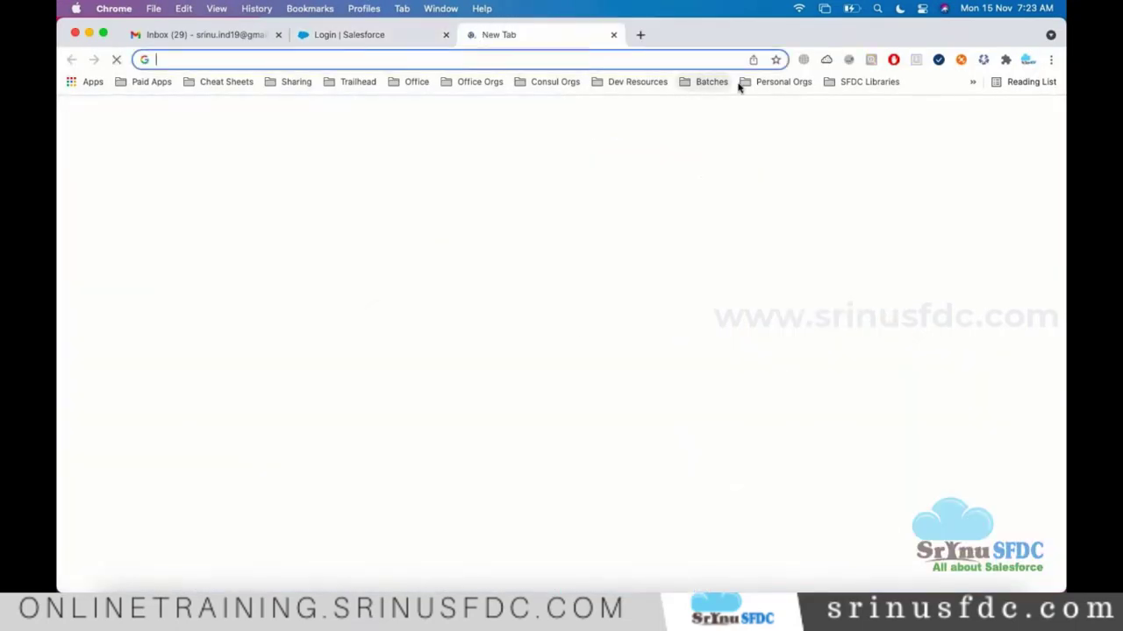
pyautogui.click(709, 82)
pyautogui.rightClick(744, 108)
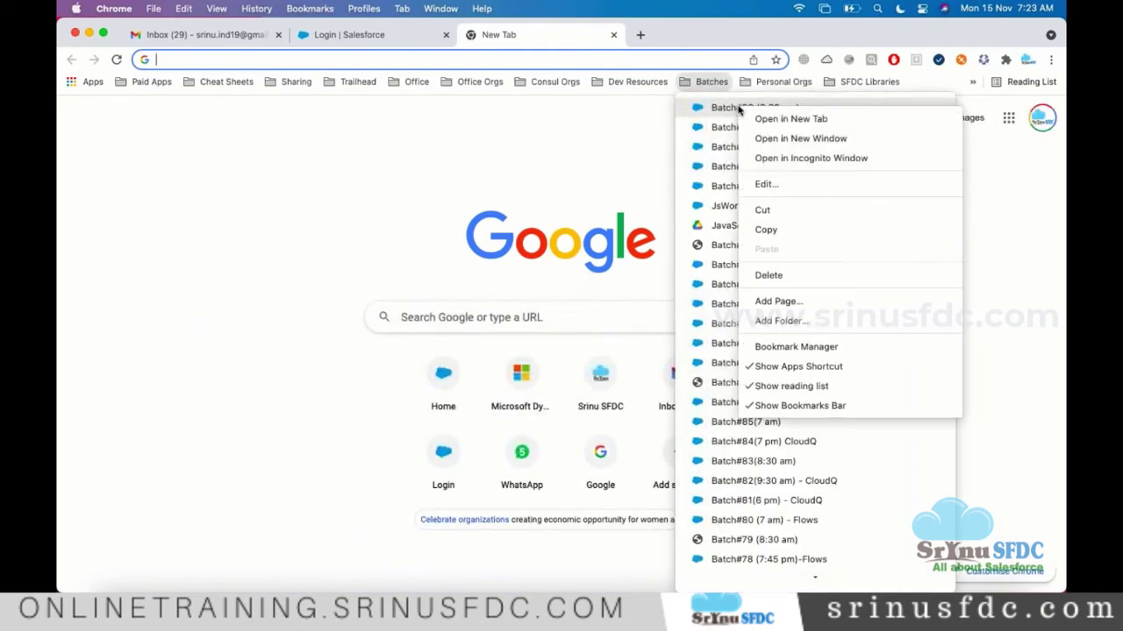
pyautogui.click(777, 232)
pyautogui.click(709, 81)
pyautogui.rightClick(733, 108)
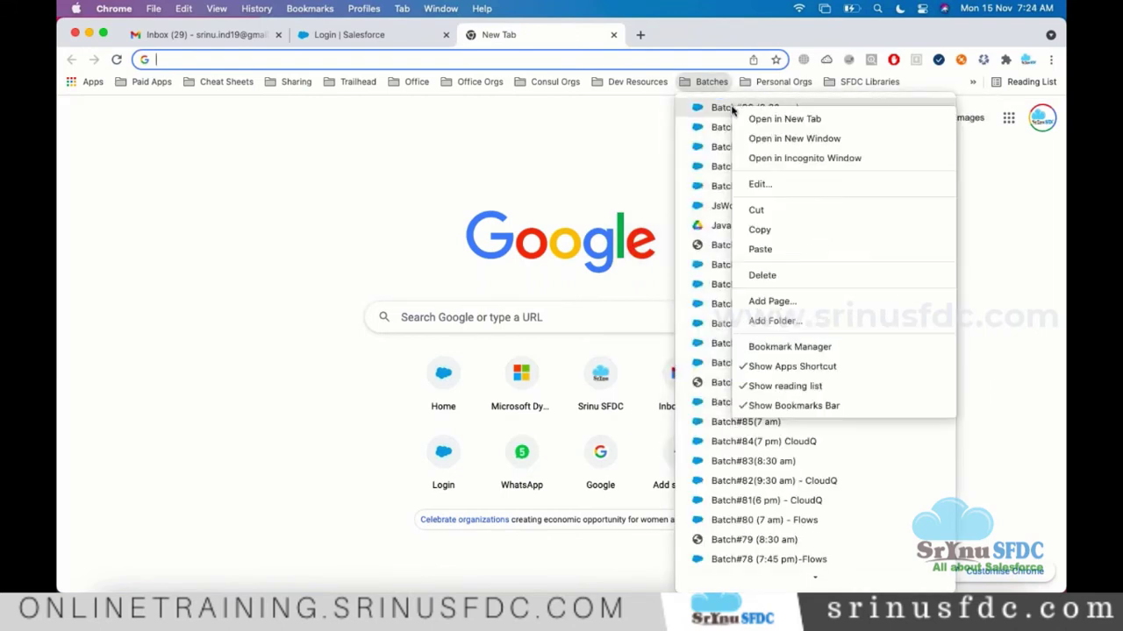
pyautogui.click(761, 250)
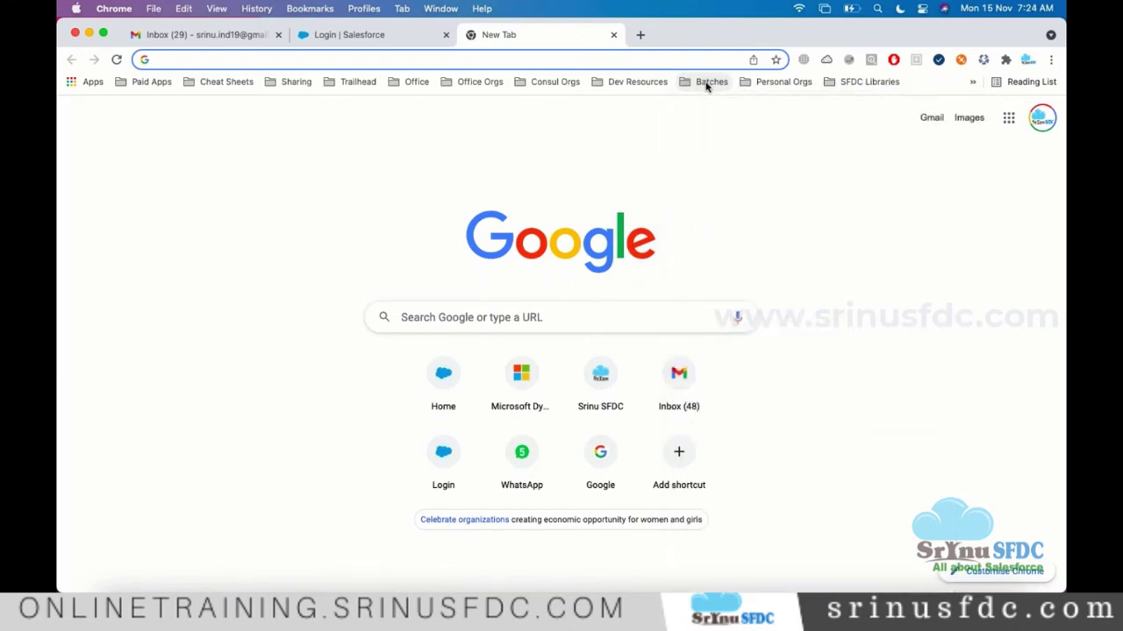
pyautogui.click(711, 81)
pyautogui.moveTo(754, 127); pyautogui.dragTo(752, 108)
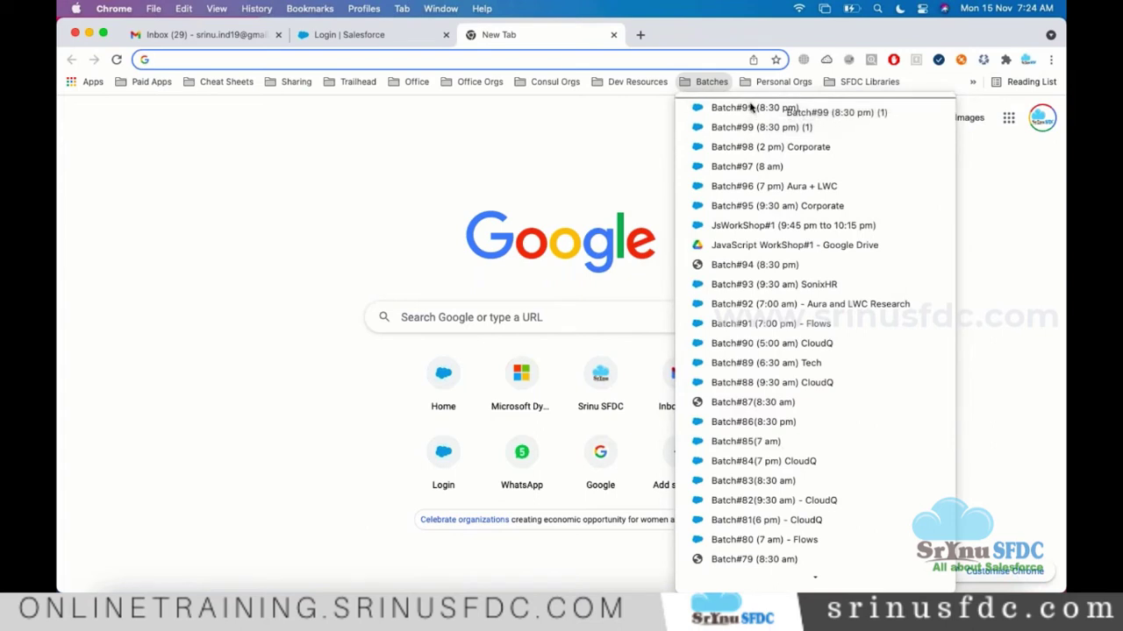
# Step: Edit the copied bookmark's name, removing the "(1)" suffix and changing the batch number to Batch#100
pyautogui.click(701, 81)
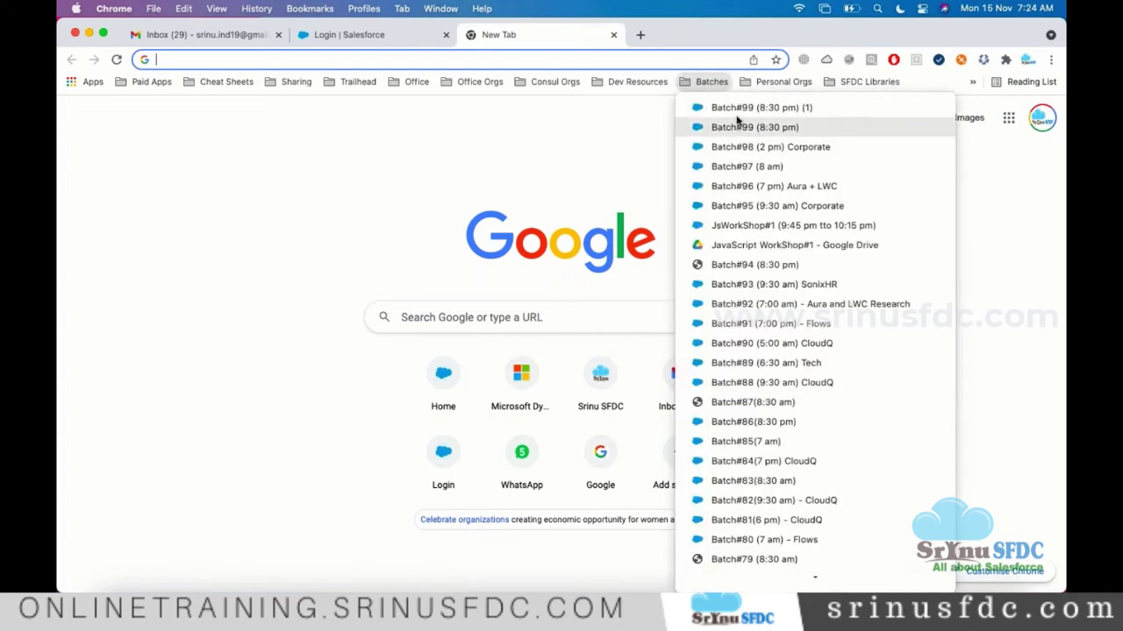
pyautogui.rightClick(733, 111)
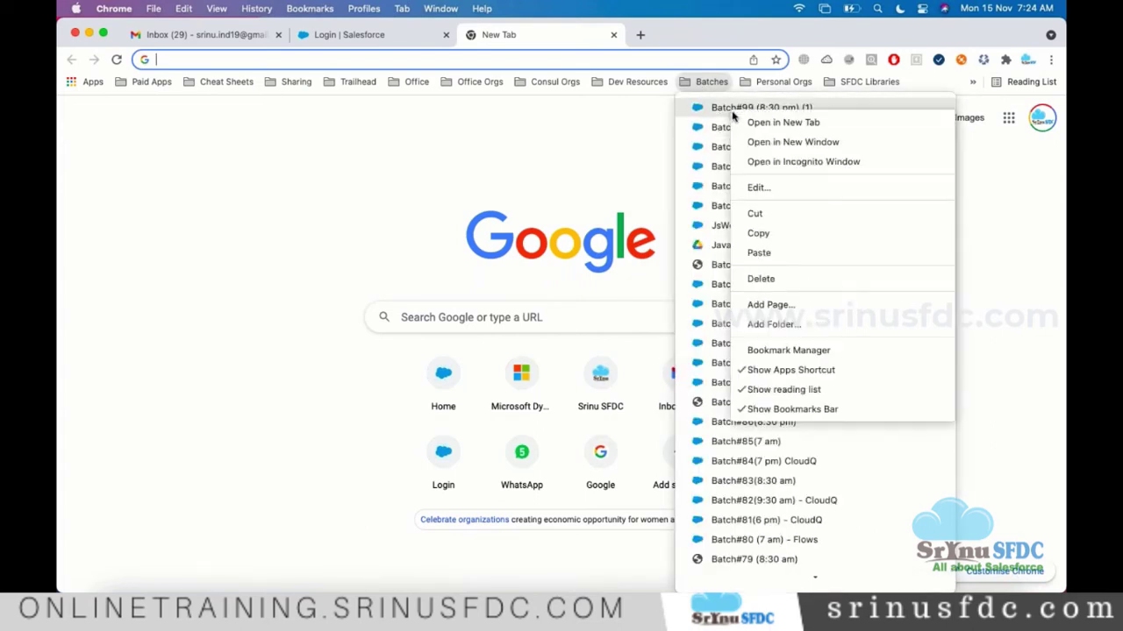
pyautogui.click(759, 187)
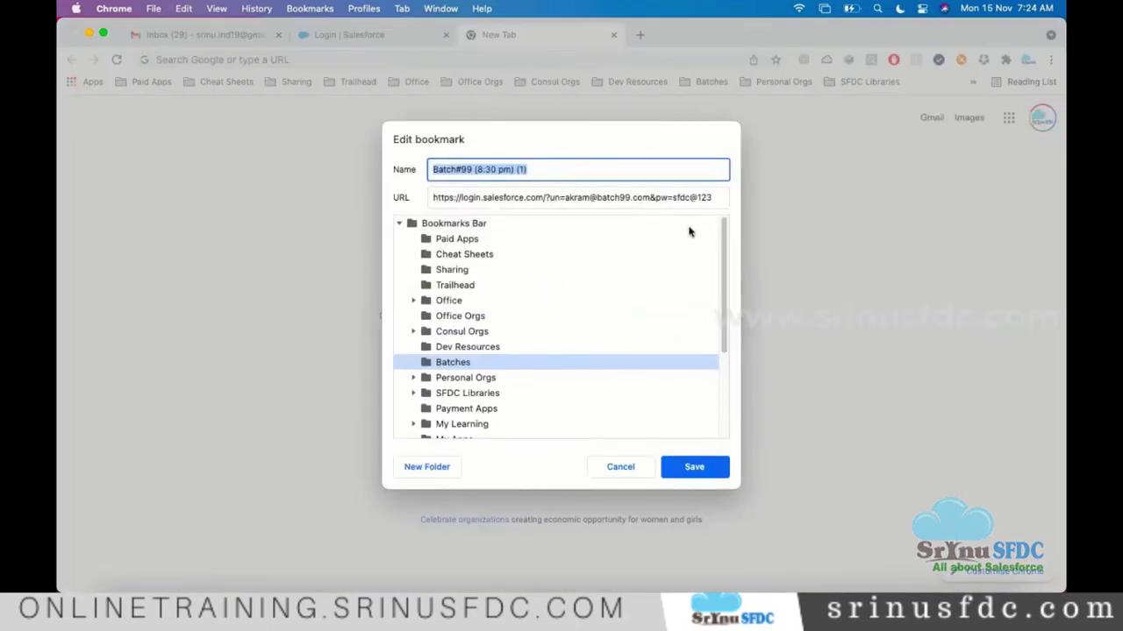
pyautogui.press('Right')
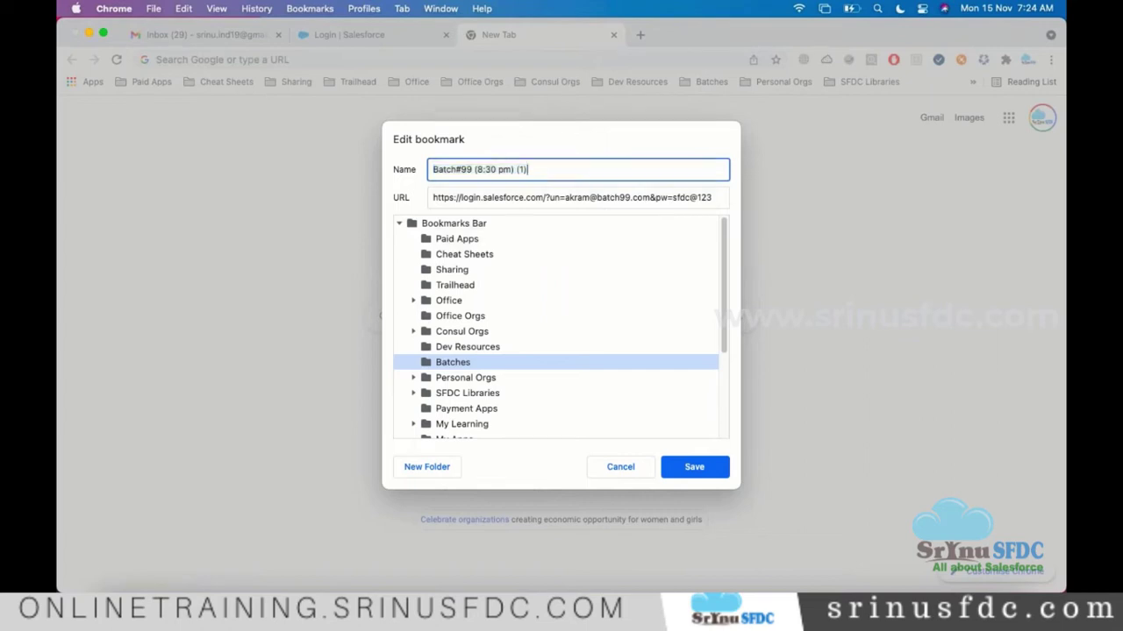
pyautogui.press('BackSpace')
pyautogui.press('BackSpace')
pyautogui.press('BackSpace')
pyautogui.press('BackSpace')
pyautogui.click(481, 169)
pyautogui.press('BackSpace')
pyautogui.press('BackSpace')
pyautogui.write('1')
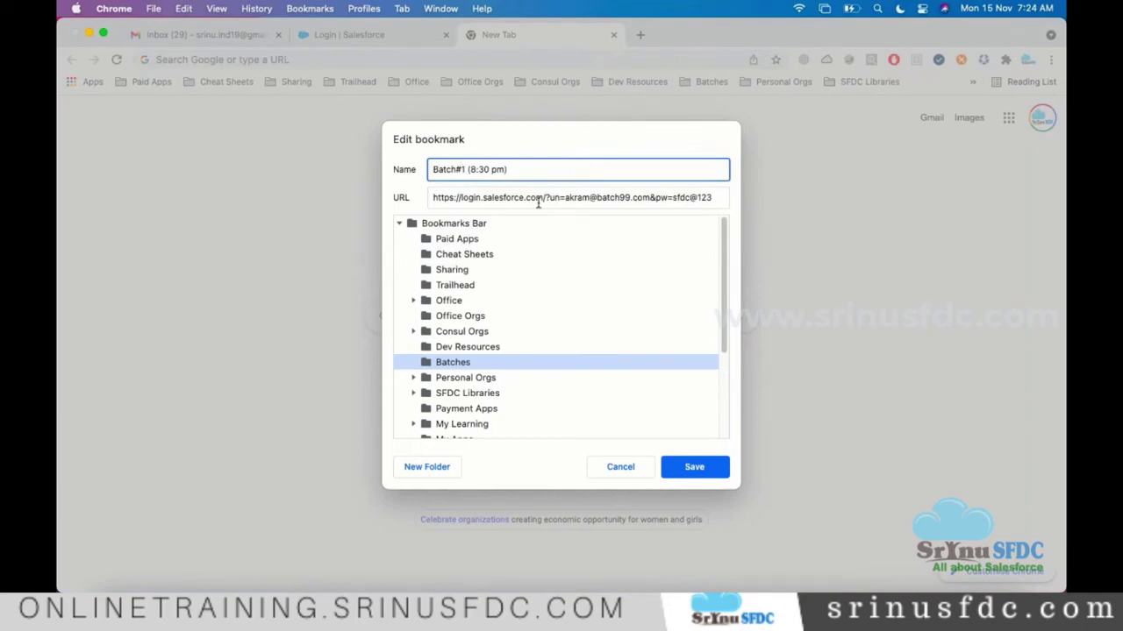
pyautogui.write('00')
# Step: Change the time in the Batch#100 bookmark's name to 7 pm
pyautogui.click(507, 171)
pyautogui.press('BackSpace')
pyautogui.press('BackSpace')
pyautogui.press('BackSpace')
pyautogui.press('BackSpace')
pyautogui.press('BackSpace')
pyautogui.press('BackSpace')
pyautogui.write('7 p')
# Step: Replace the username in the bookmark's URL with the production username copied from the Visual Studio Code notes, and save the bookmark
pyautogui.click(566, 197)
pyautogui.moveTo(566, 197); pyautogui.dragTo(647, 197)
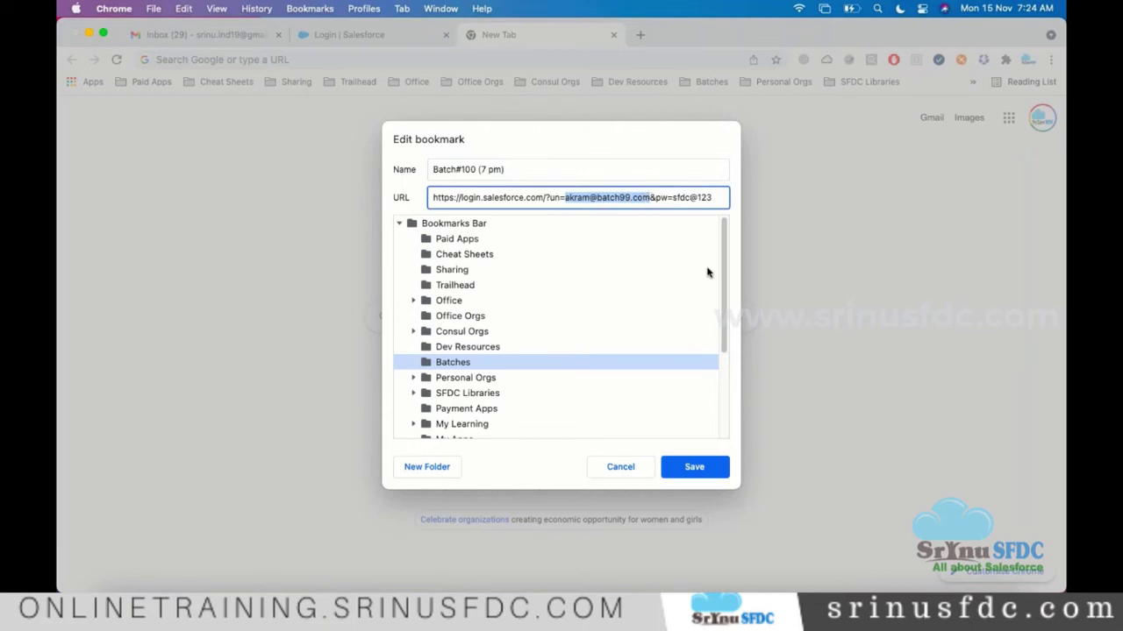
pyautogui.press('cmd+v')
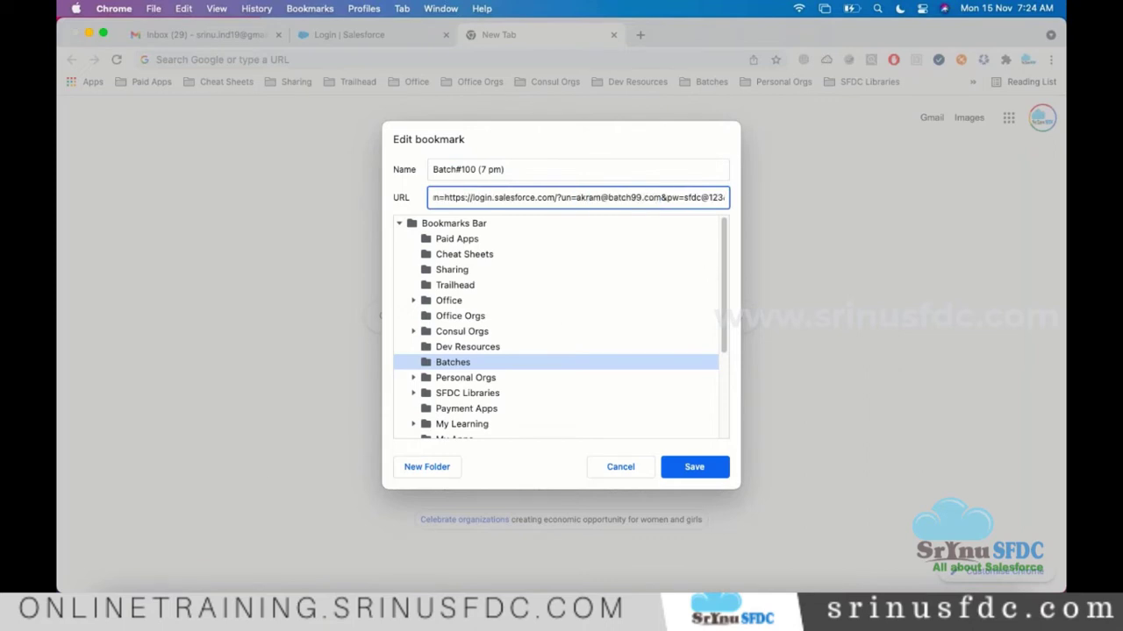
pyautogui.click(165, 609)
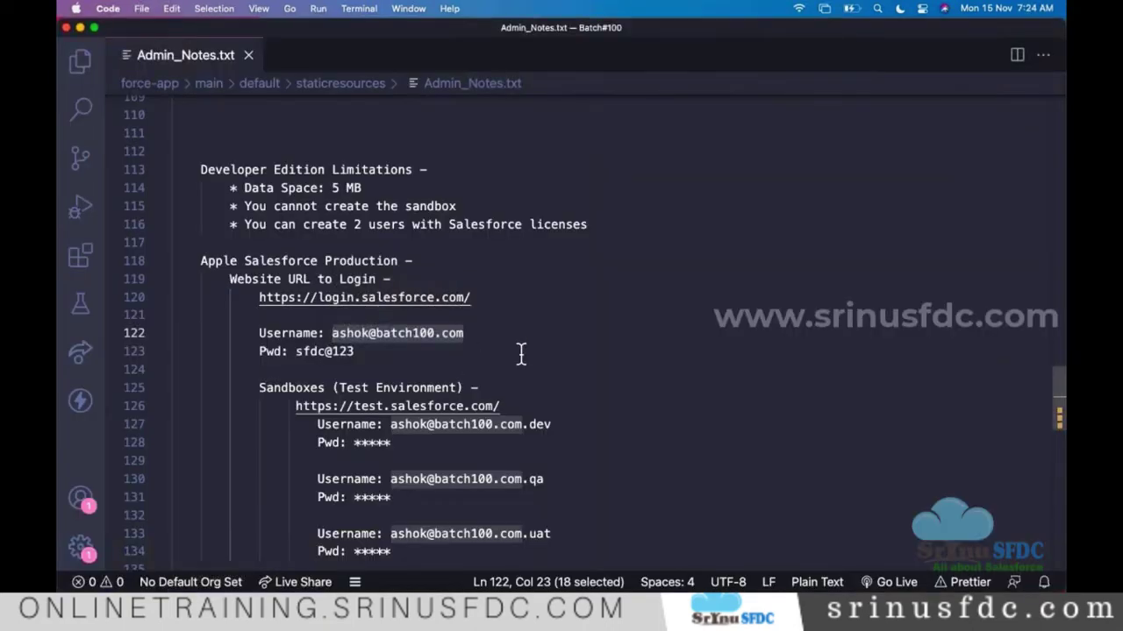
pyautogui.press('cmd+Tab')
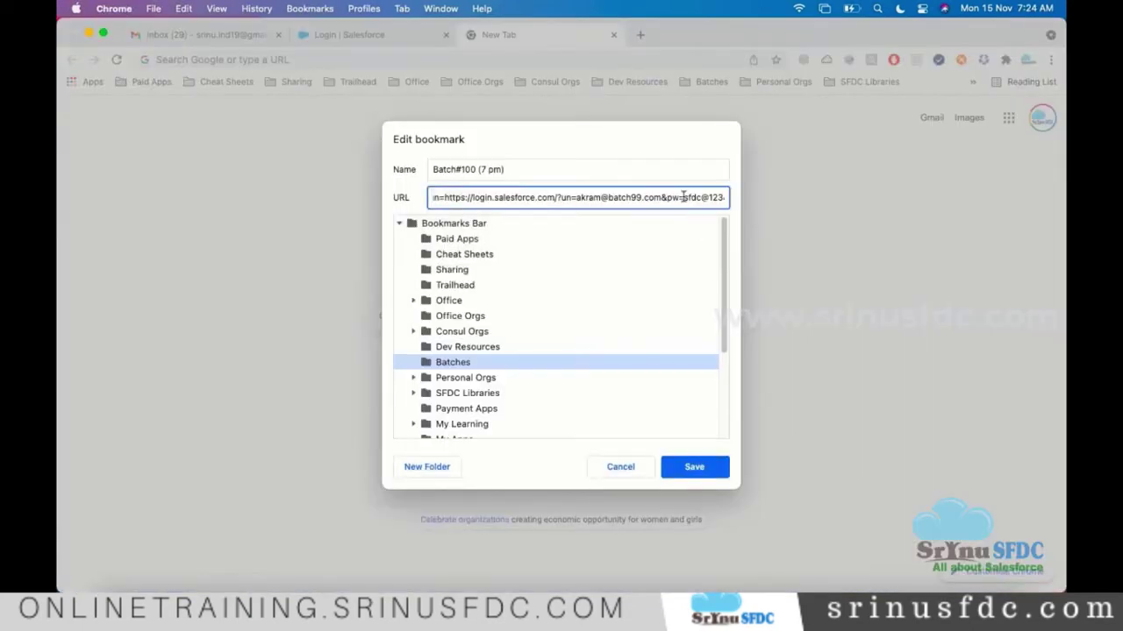
pyautogui.press('cmd+z')
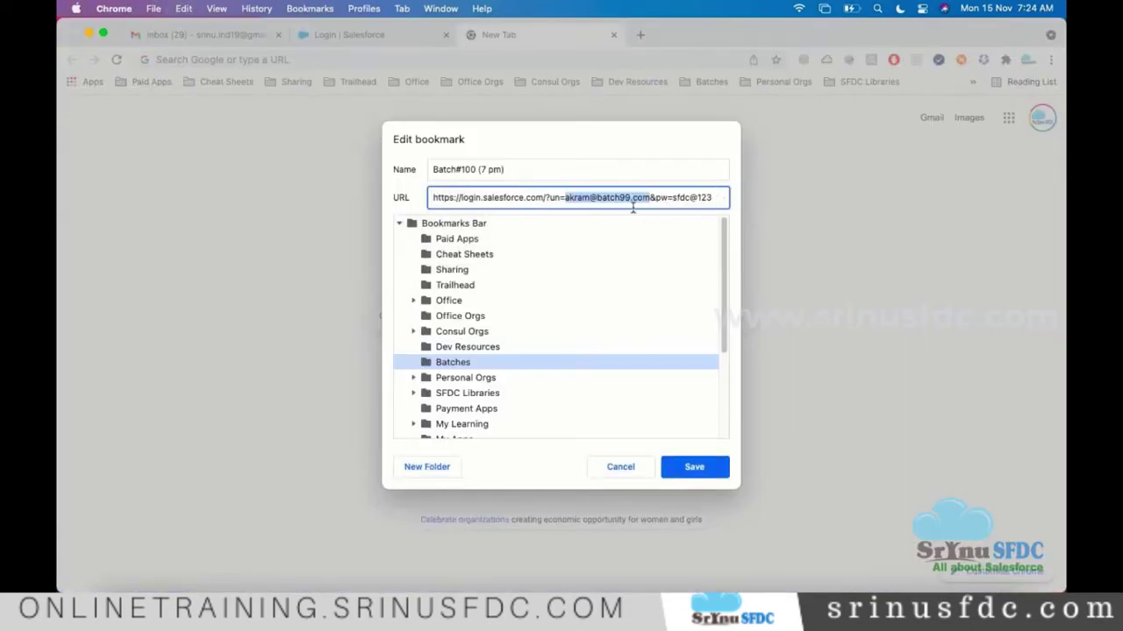
pyautogui.press('super+v')
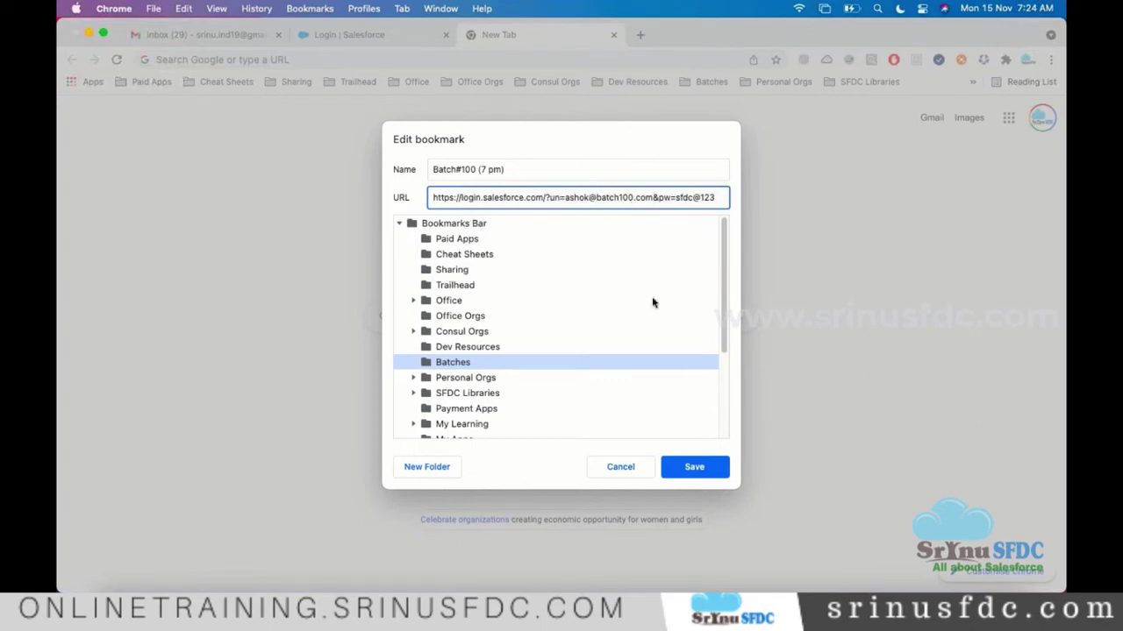
pyautogui.click(710, 471)
# Step: Log in to the production org using the Batch#100 (7 pm) bookmark from the Batches folder, and close the spare Salesforce login tab
pyautogui.click(393, 37)
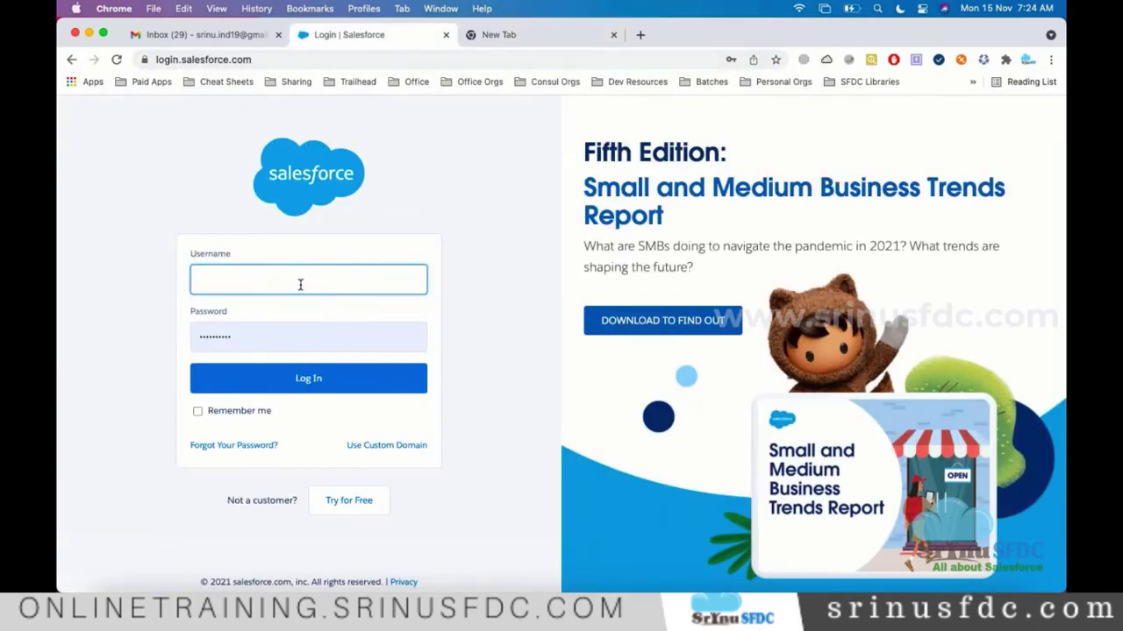
pyautogui.press('super+Tab')
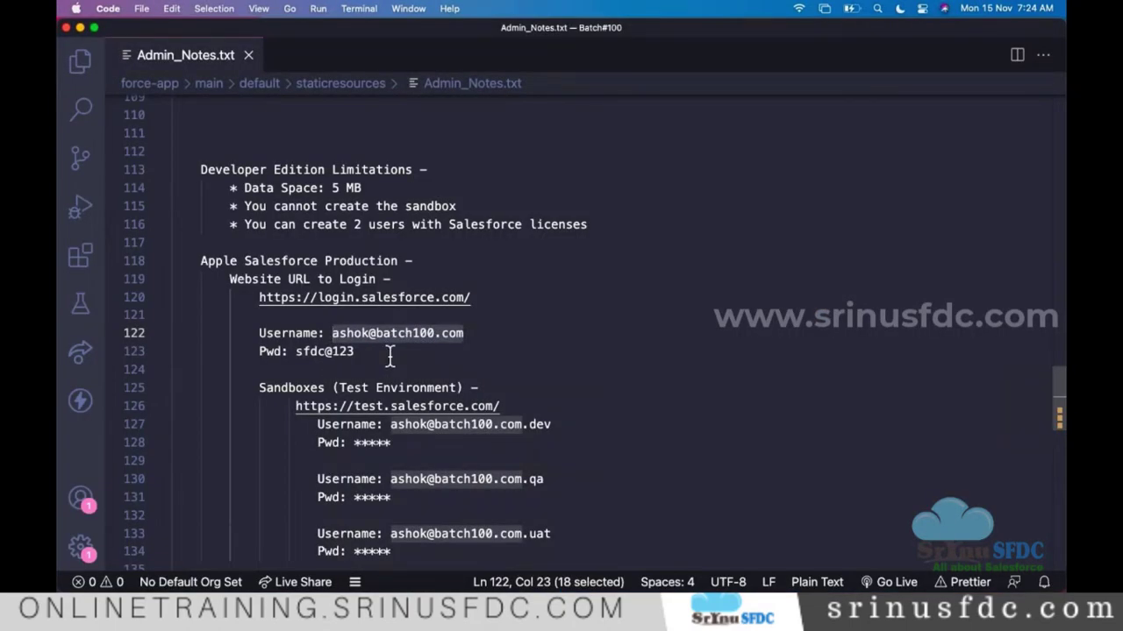
pyautogui.press('super+Tab')
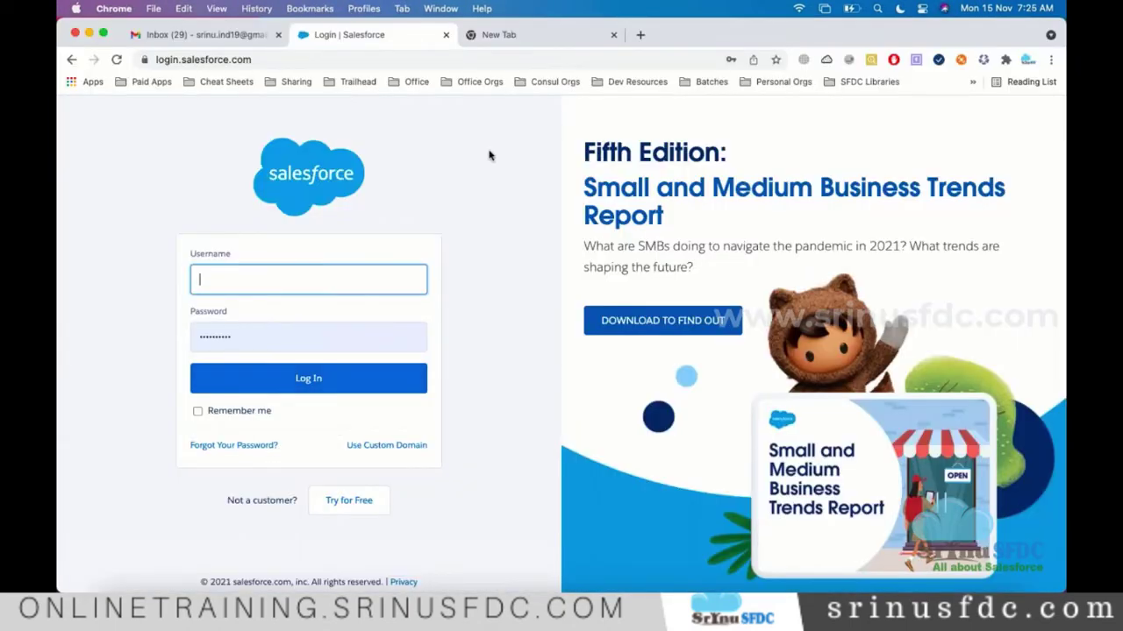
pyautogui.click(517, 36)
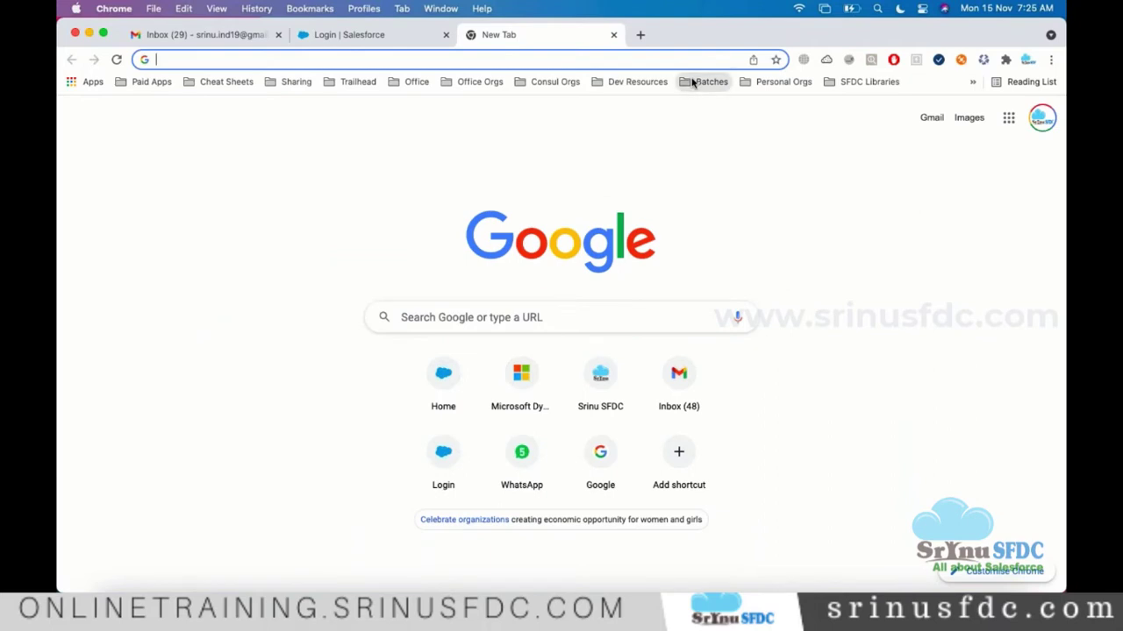
pyautogui.click(693, 80)
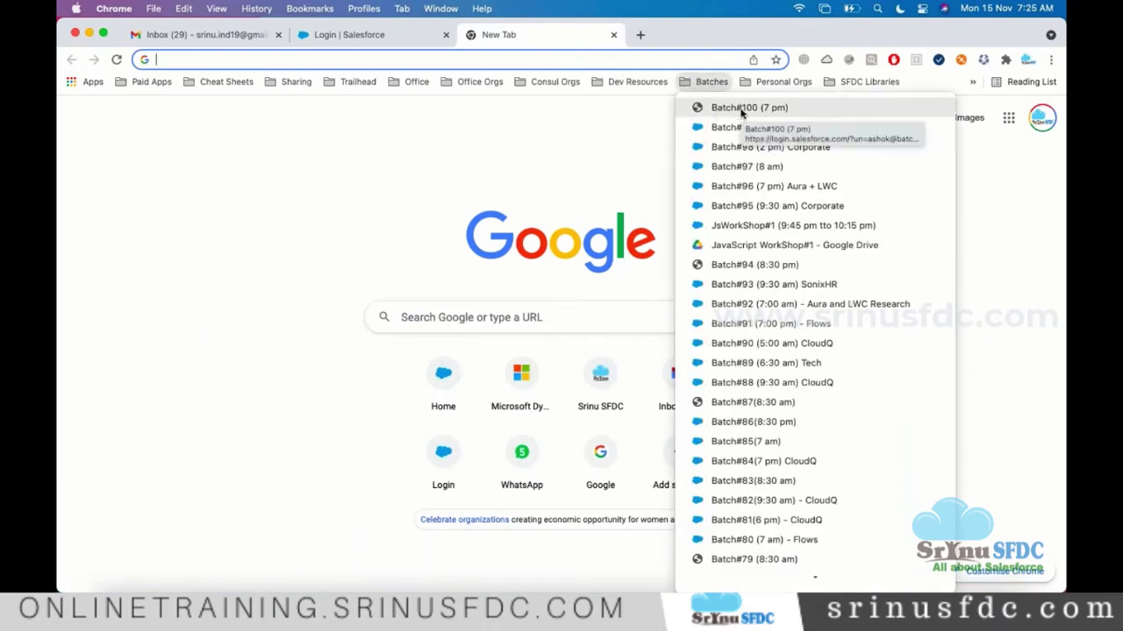
pyautogui.click(743, 109)
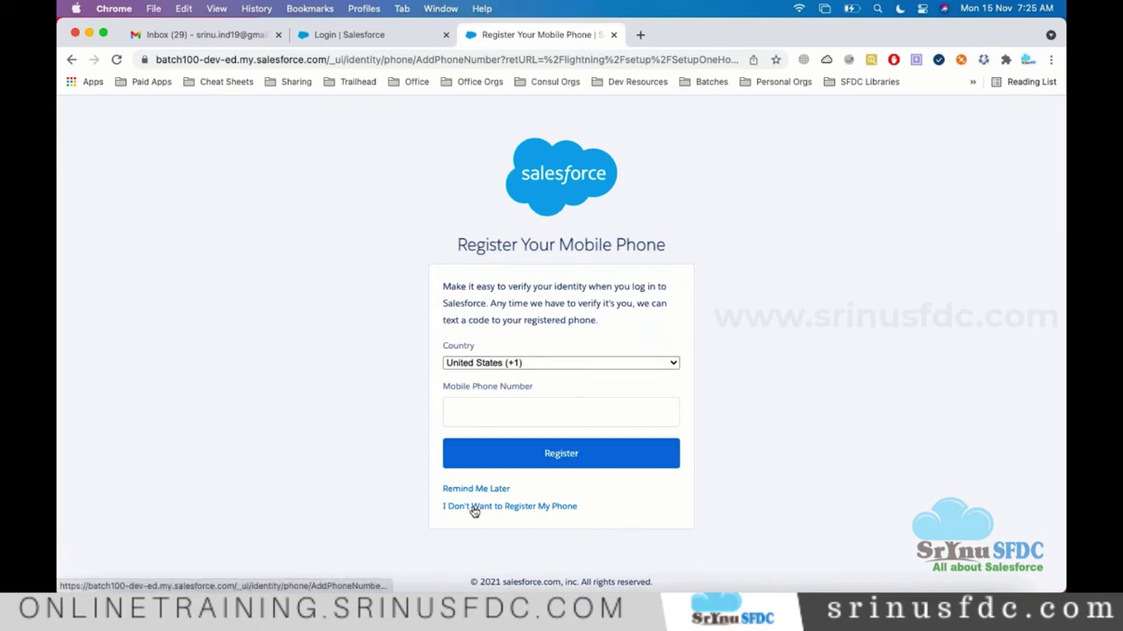
pyautogui.click(445, 35)
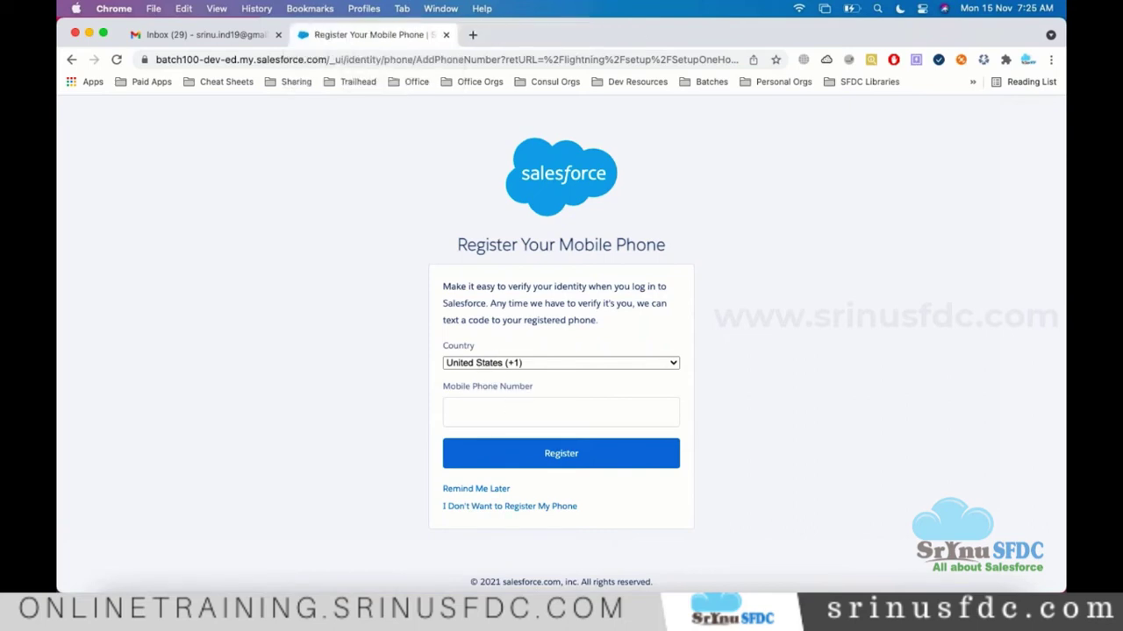
# Step: Switch to the Visual Studio Code notes and highlight the login URL of the Apple Salesforce Production entry
pyautogui.click(493, 410)
pyautogui.click(874, 408)
pyautogui.click(605, 614)
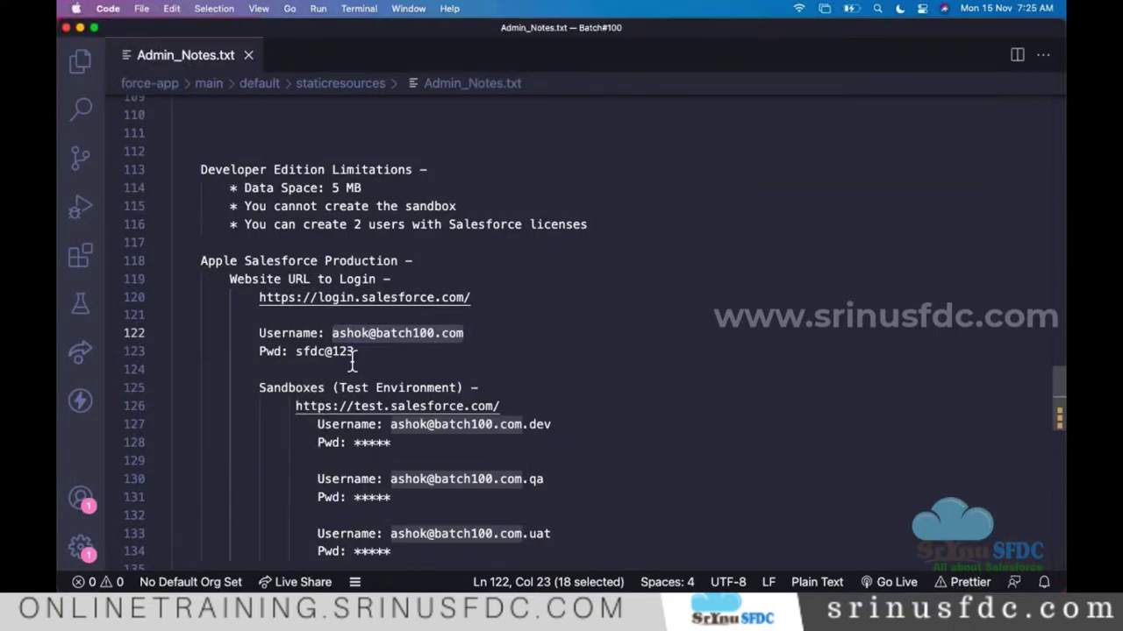
pyautogui.moveTo(253, 298); pyautogui.dragTo(491, 294)
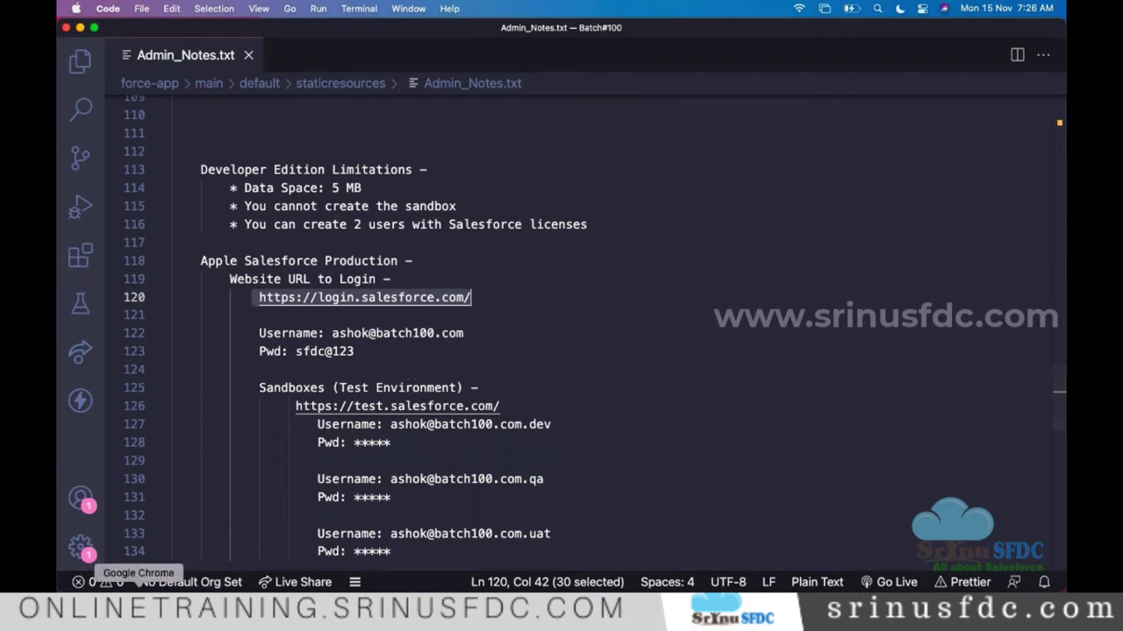
# Step: Return to Chrome, decline registering a mobile phone, and search the batch100 org's Setup for "sand"
pyautogui.click(139, 604)
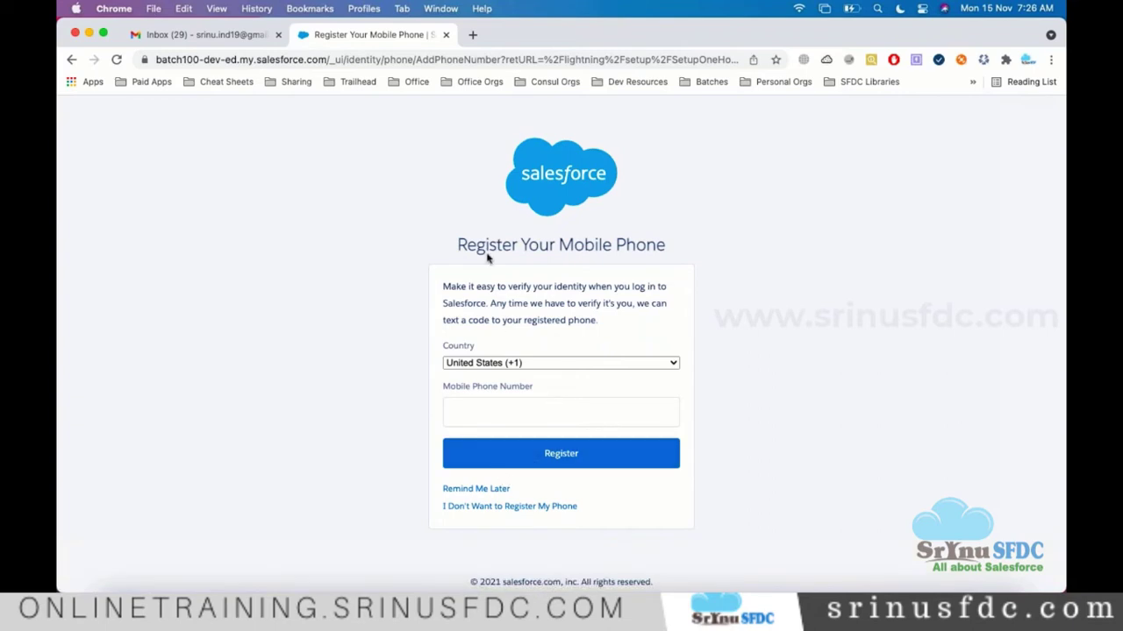
pyautogui.click(518, 511)
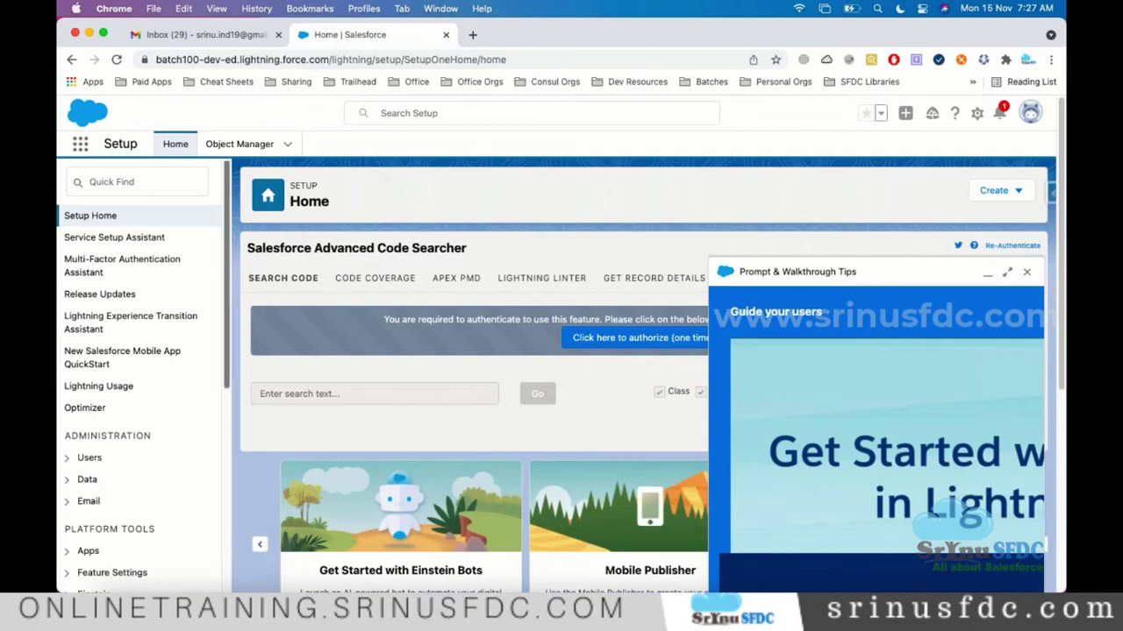
pyautogui.click(149, 184)
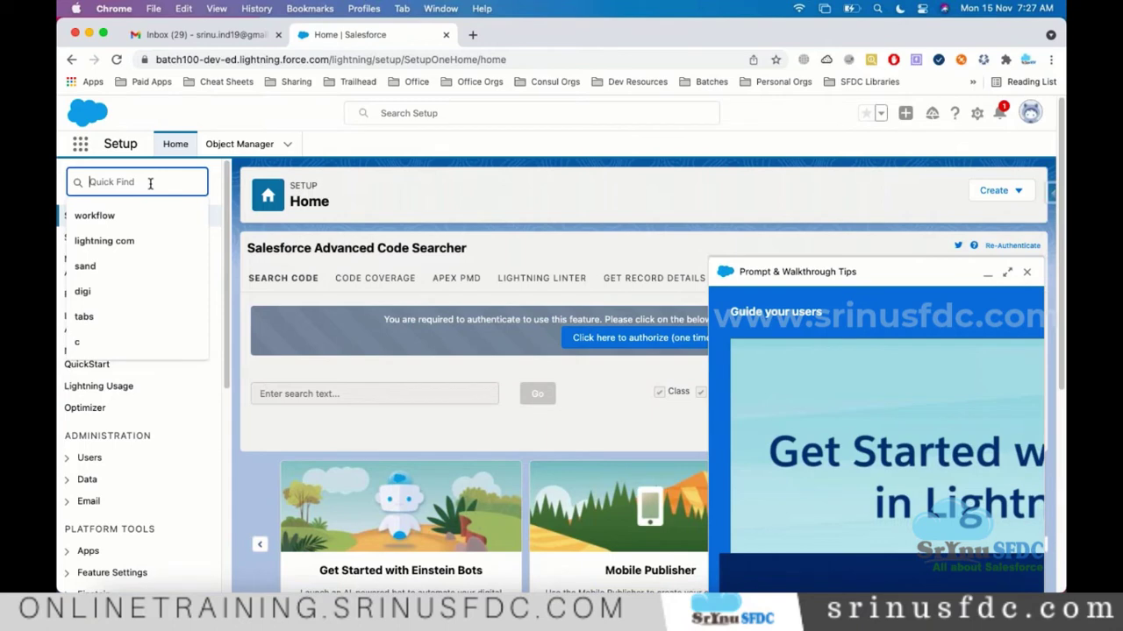
pyautogui.write('sand')
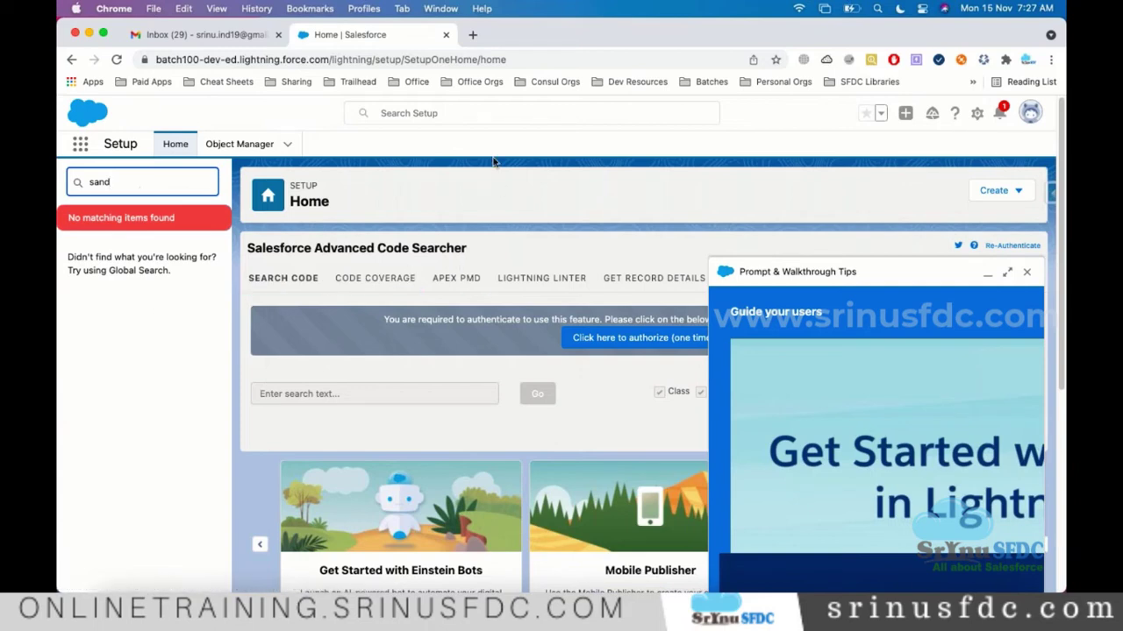
# Step: Log in to the nubeselite org through login.salesforce.com in a new tab, and minimize the Prompt & Walkthrough Tips window
pyautogui.click(475, 37)
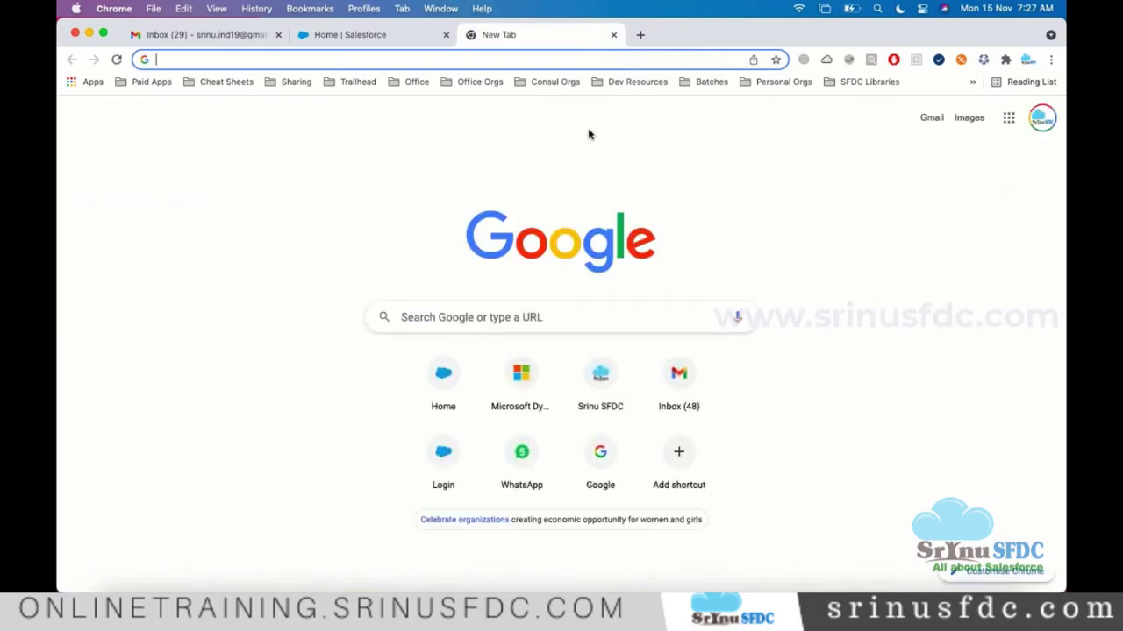
pyautogui.write('login.salesforce.com')
pyautogui.press('Return')
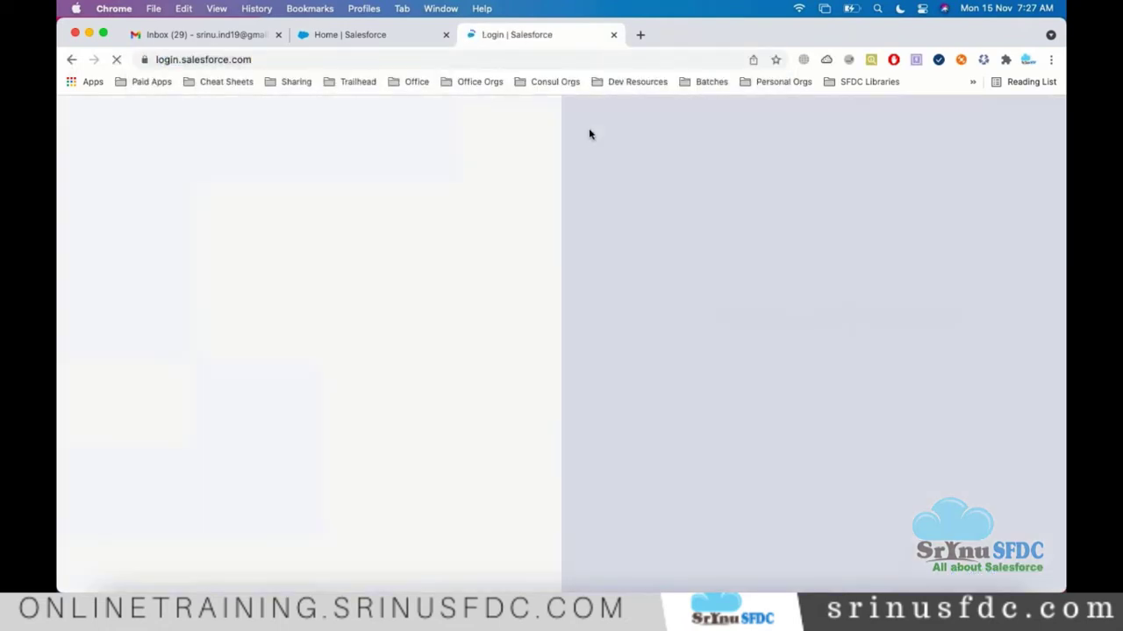
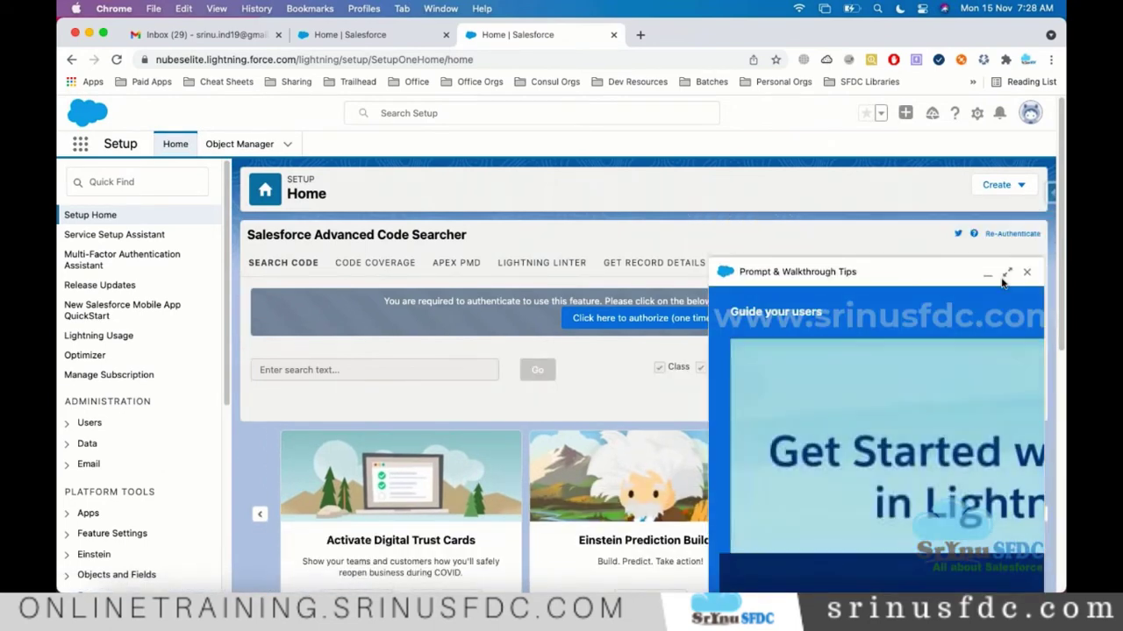
pyautogui.click(988, 276)
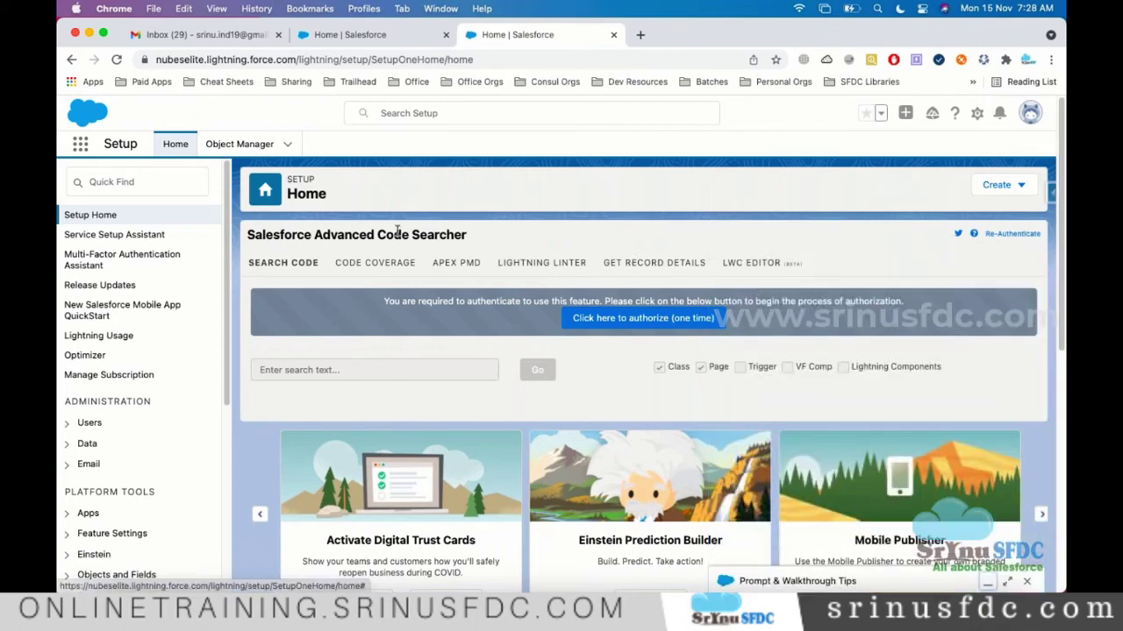
# Step: Search the nubeselite org's Setup for "compa" and open Company Information
pyautogui.click(182, 180)
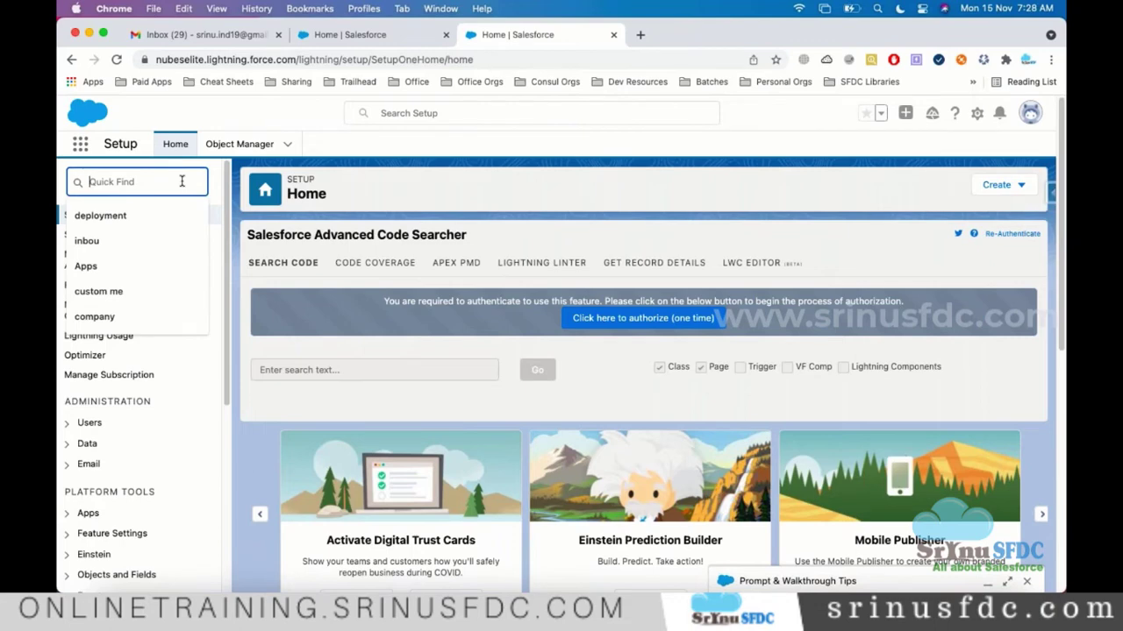
pyautogui.write('compa')
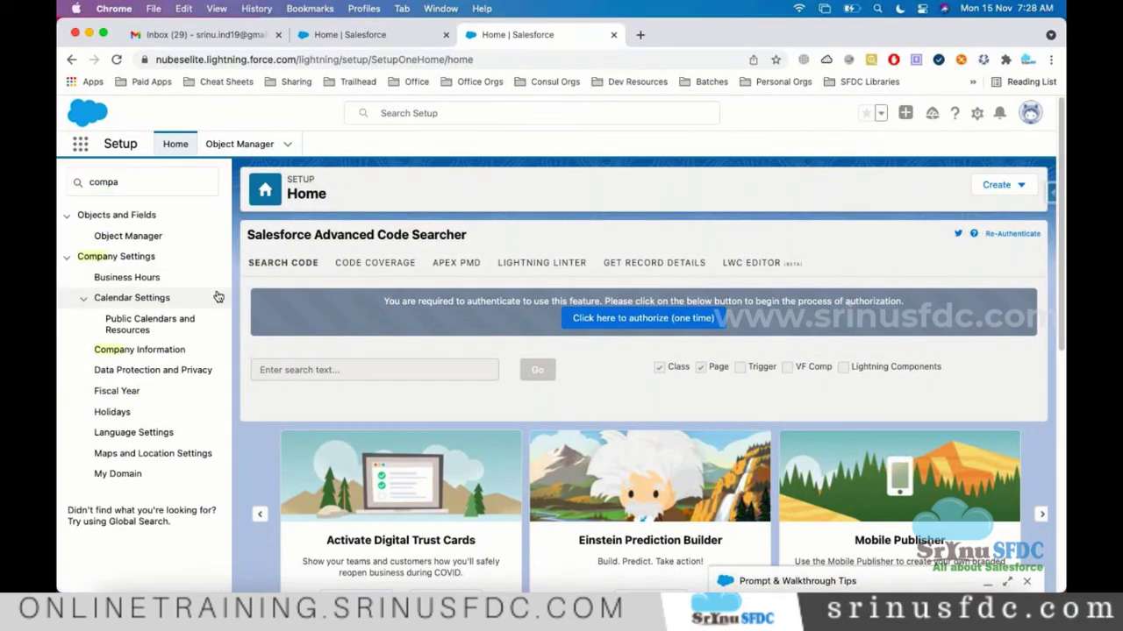
pyautogui.click(145, 350)
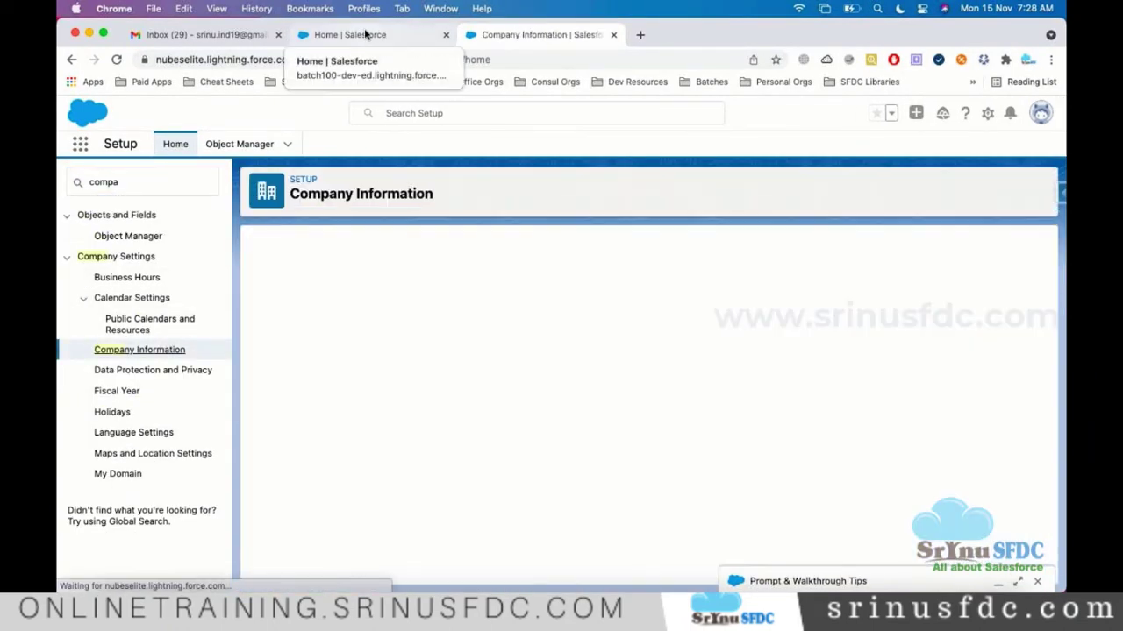
# Step: Switch to the batch100 org, highlight its domain name in the address, and open Company Information by searching Setup for "company"
pyautogui.click(365, 33)
pyautogui.doubleClick(210, 58)
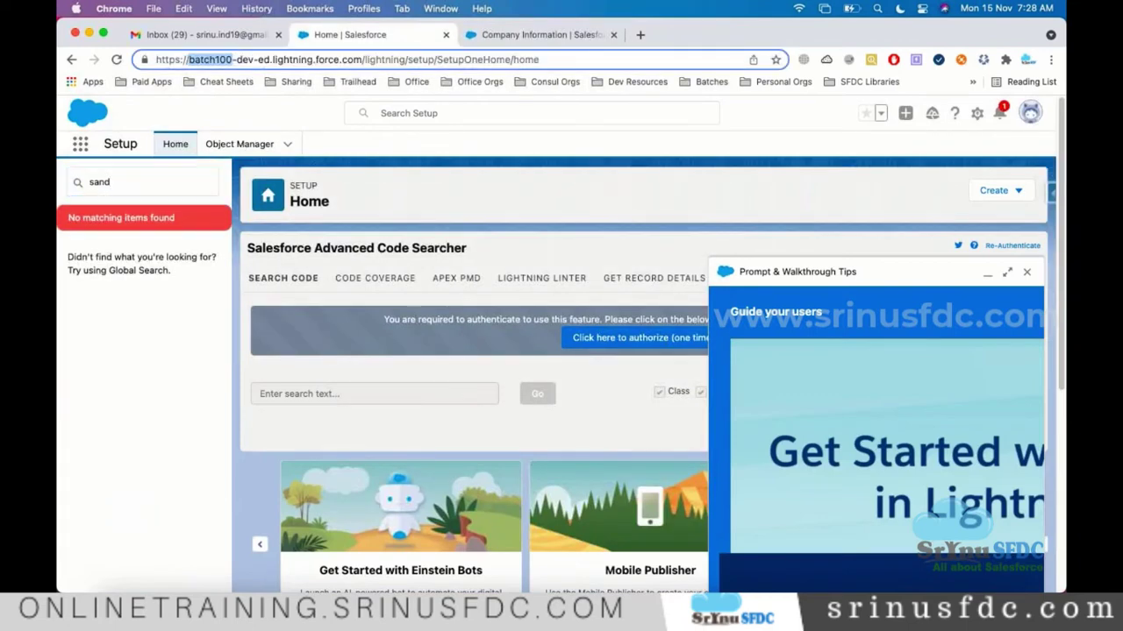
pyautogui.doubleClick(155, 180)
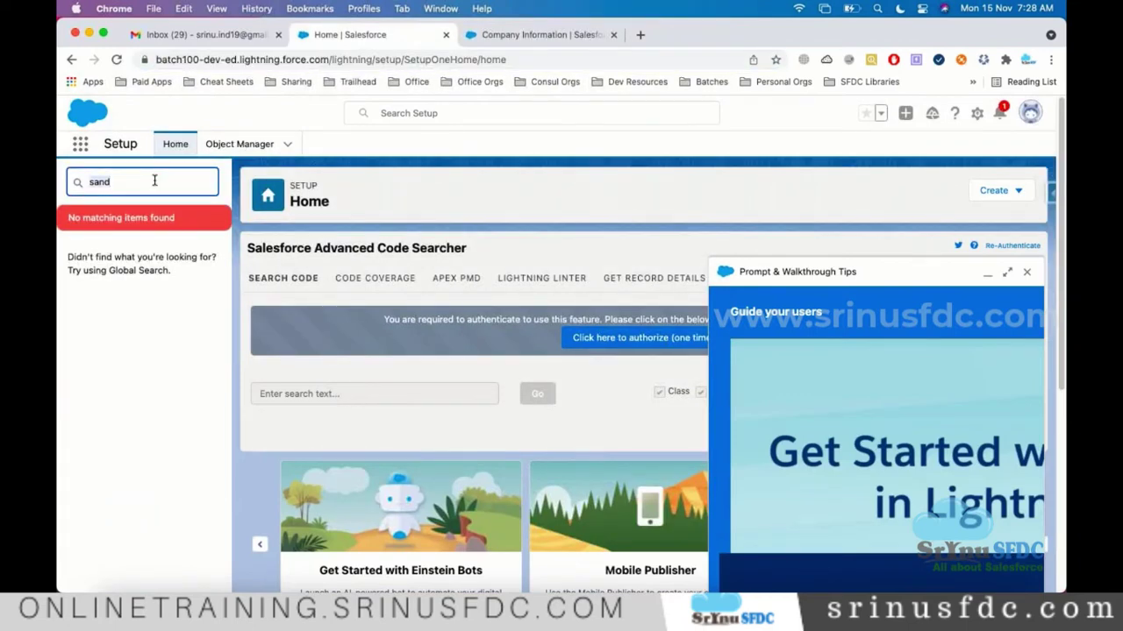
pyautogui.write('company')
pyautogui.click(162, 317)
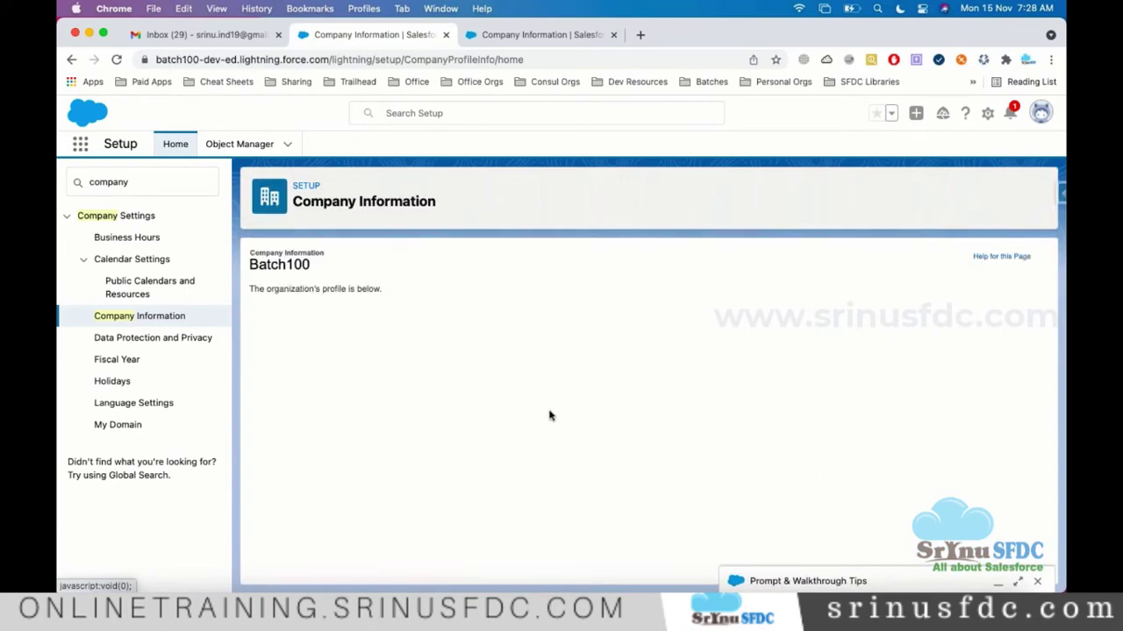
# Step: View the batch100 org's used data space details and highlight the Data Storage limit
pyautogui.scroll(-5, 533, 358)
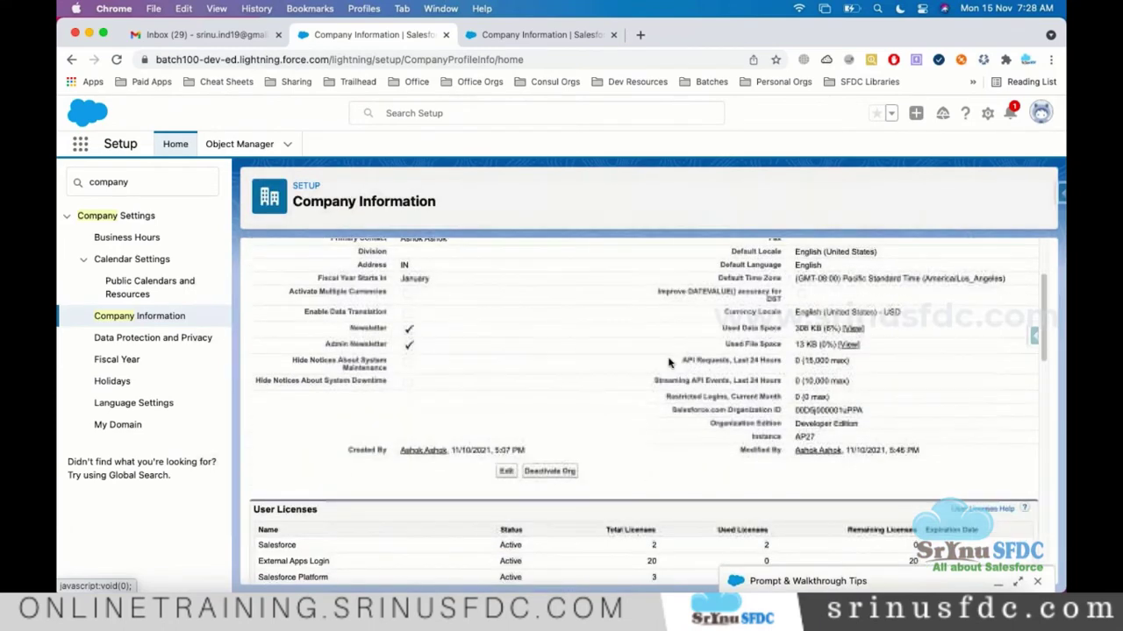
pyautogui.scroll(1, 668, 362)
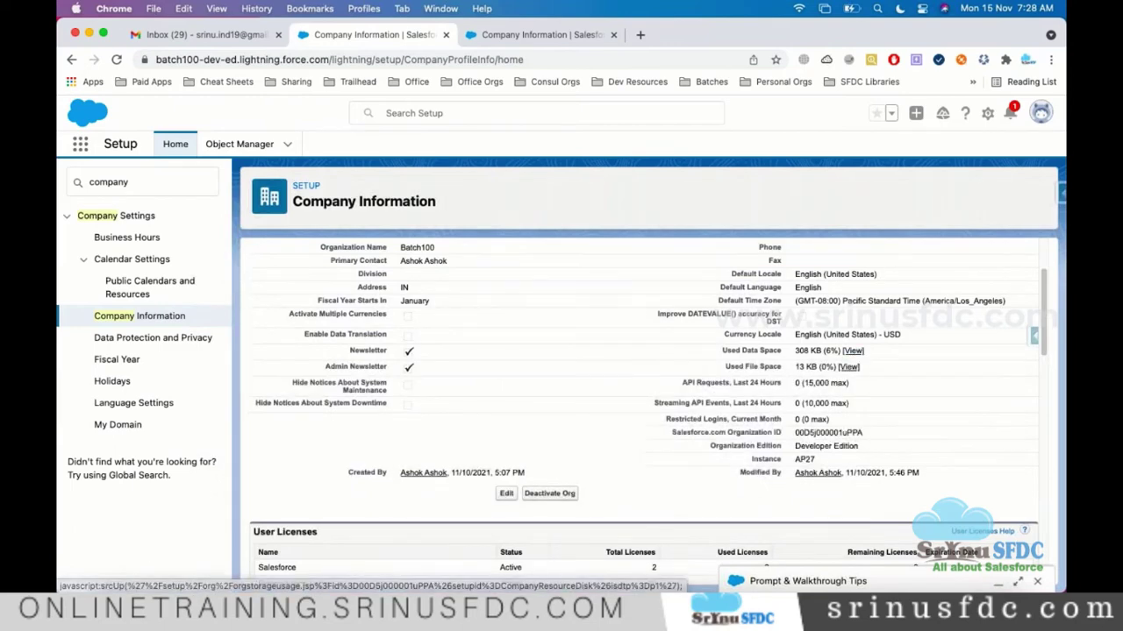
pyautogui.click(851, 351)
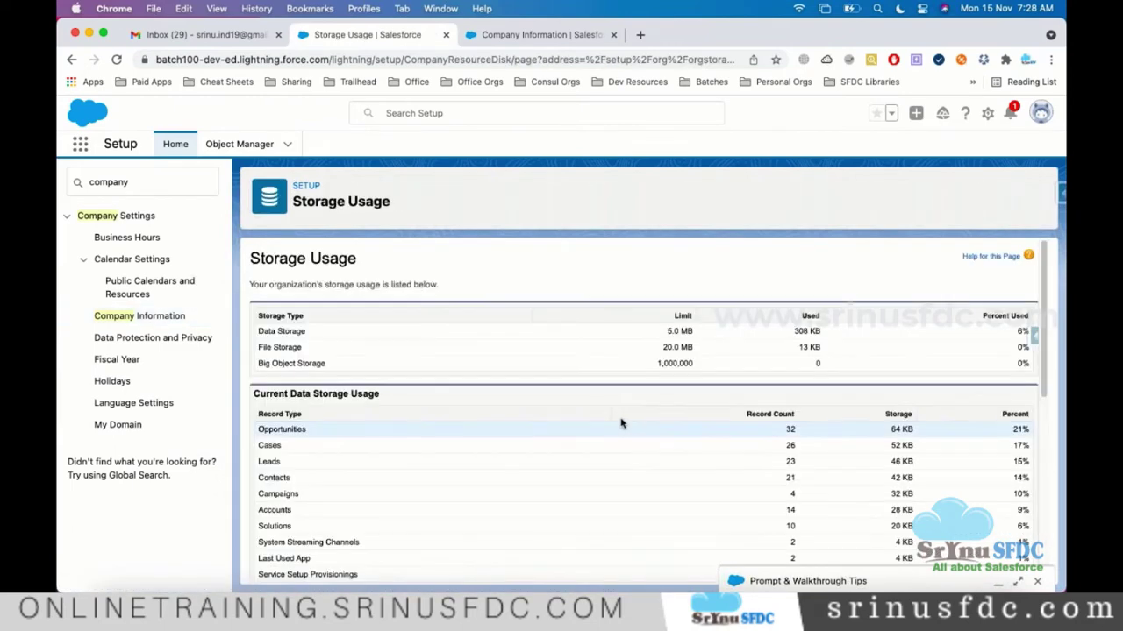
pyautogui.moveTo(666, 331); pyautogui.dragTo(694, 331)
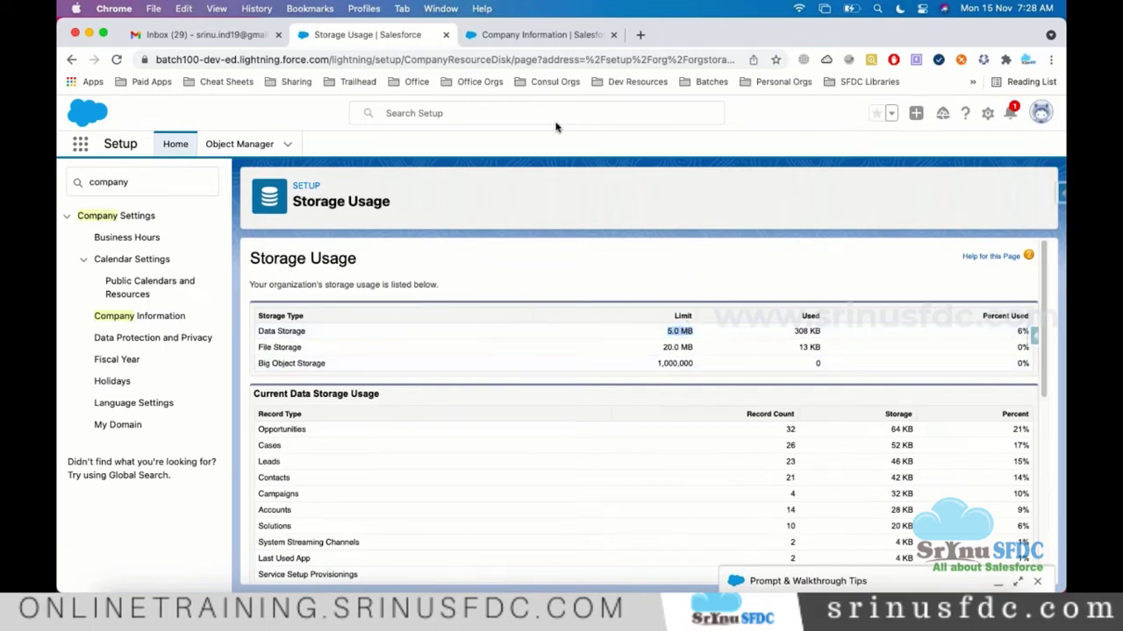
# Step: Switch to the nubeselite org's Company Information and highlight its Organization Edition and Instance values
pyautogui.click(542, 35)
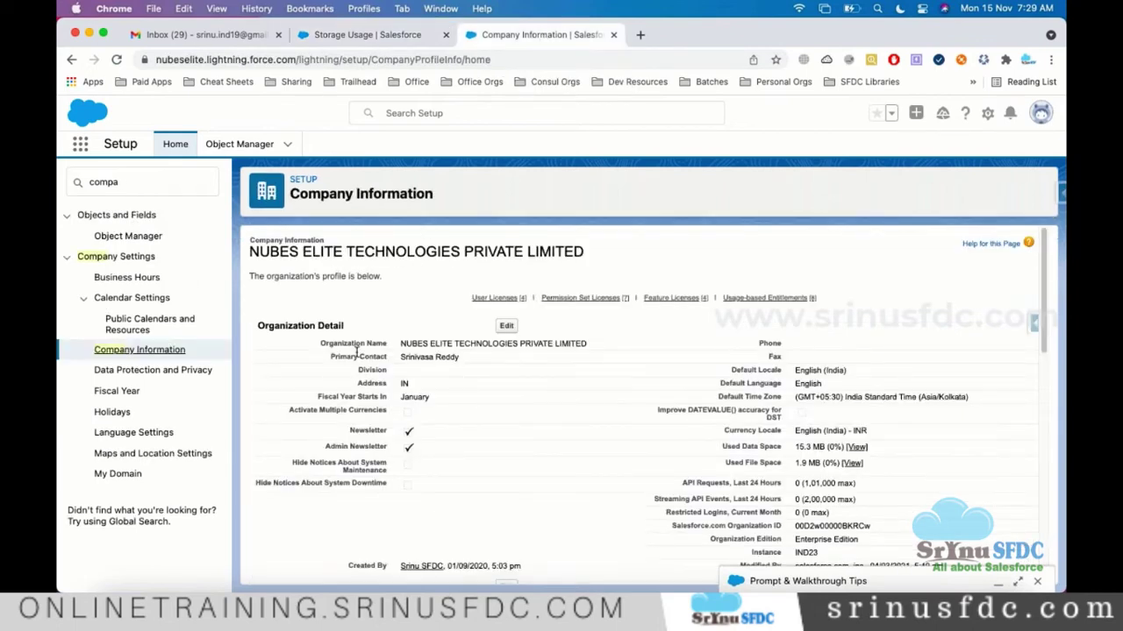
pyautogui.scroll(-3, 645, 369)
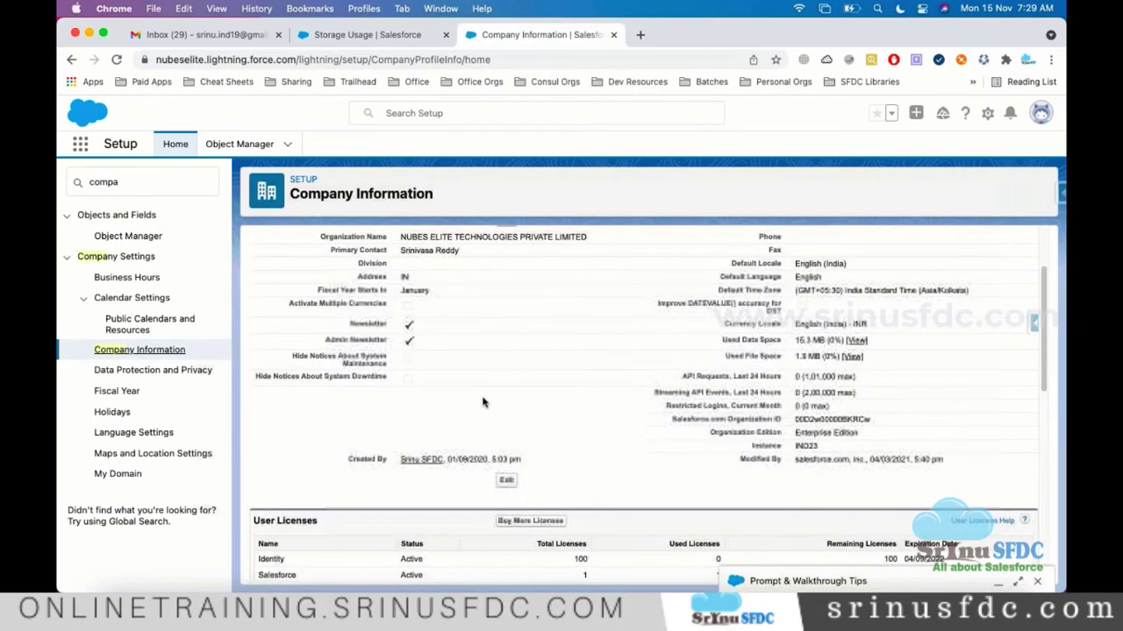
pyautogui.moveTo(710, 414); pyautogui.dragTo(781, 415)
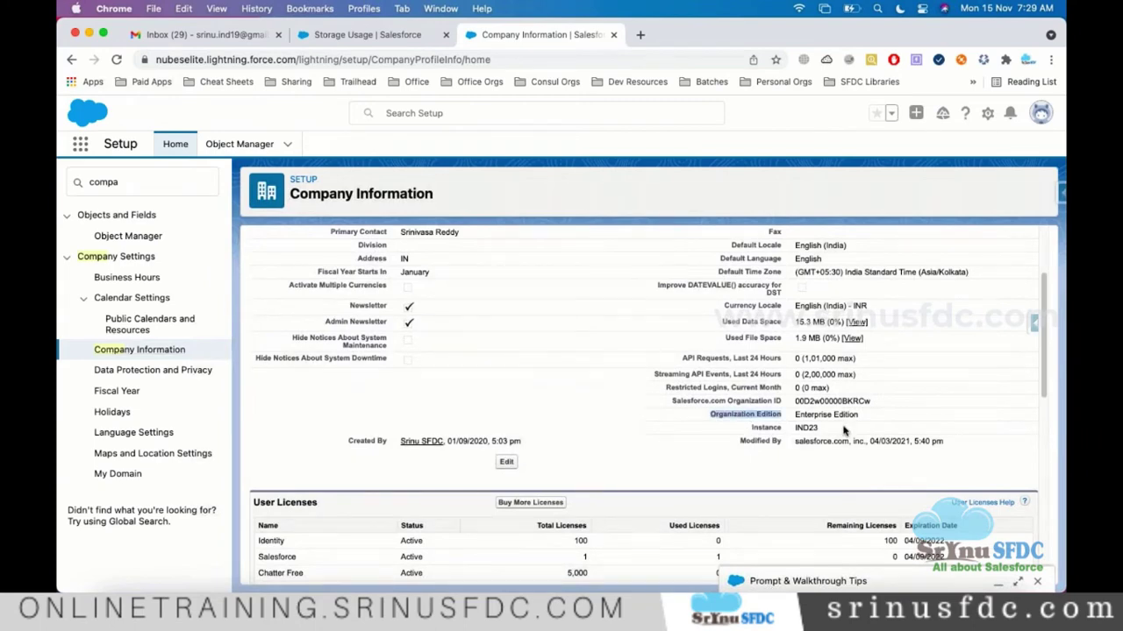
pyautogui.tripleClick(815, 414)
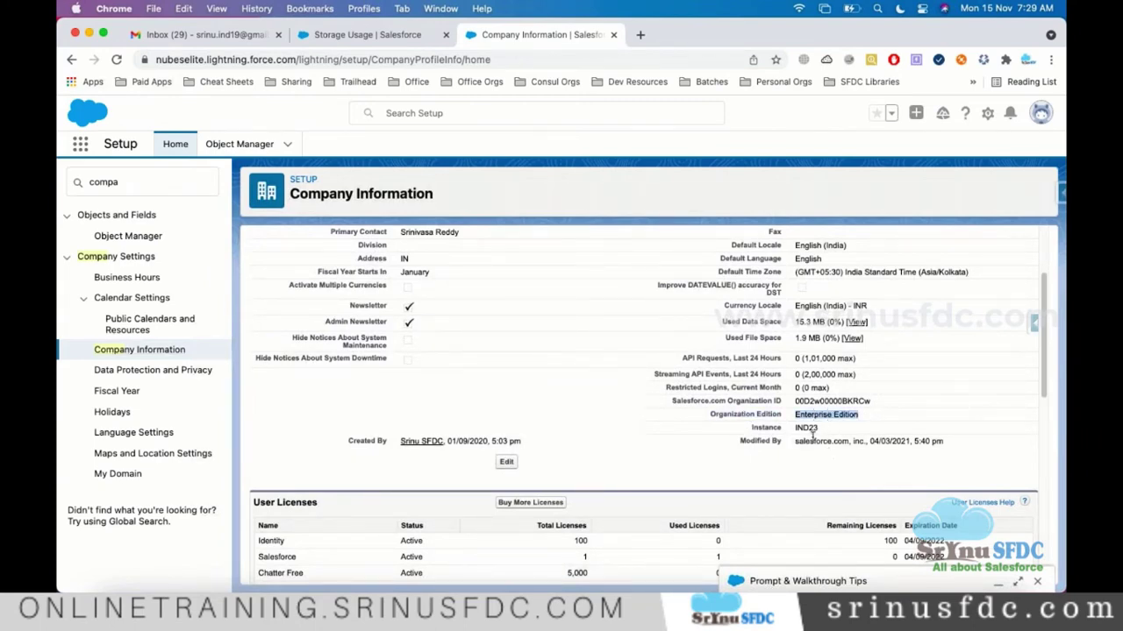
pyautogui.doubleClick(807, 428)
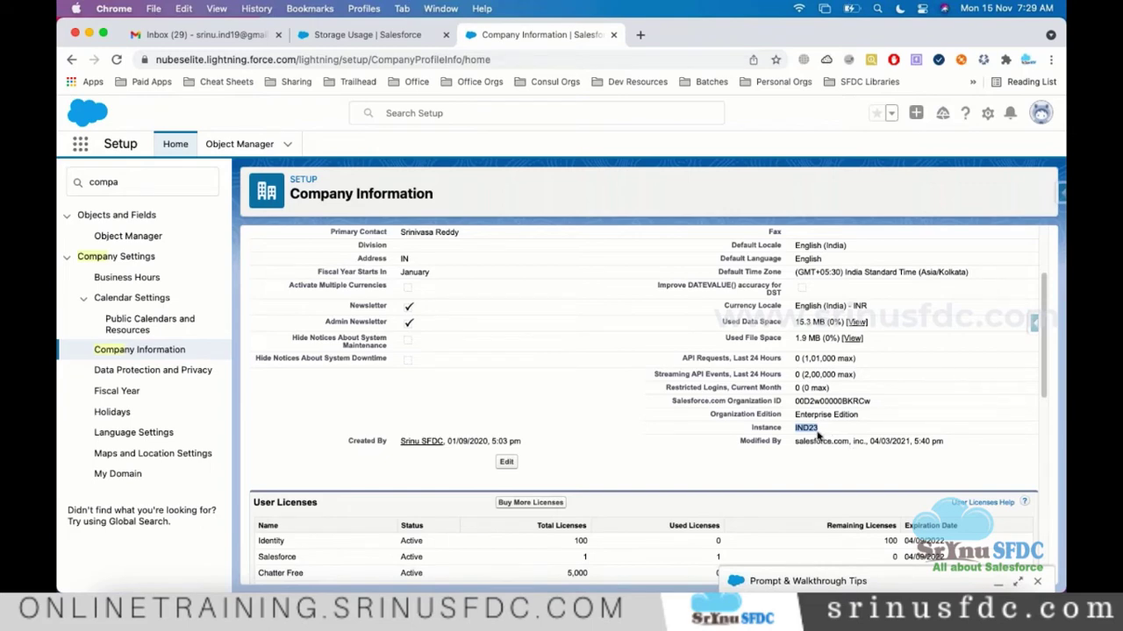
# Step: View the nubeselite org's used data space details and highlight the Data Storage limit
pyautogui.scroll(3, 817, 438)
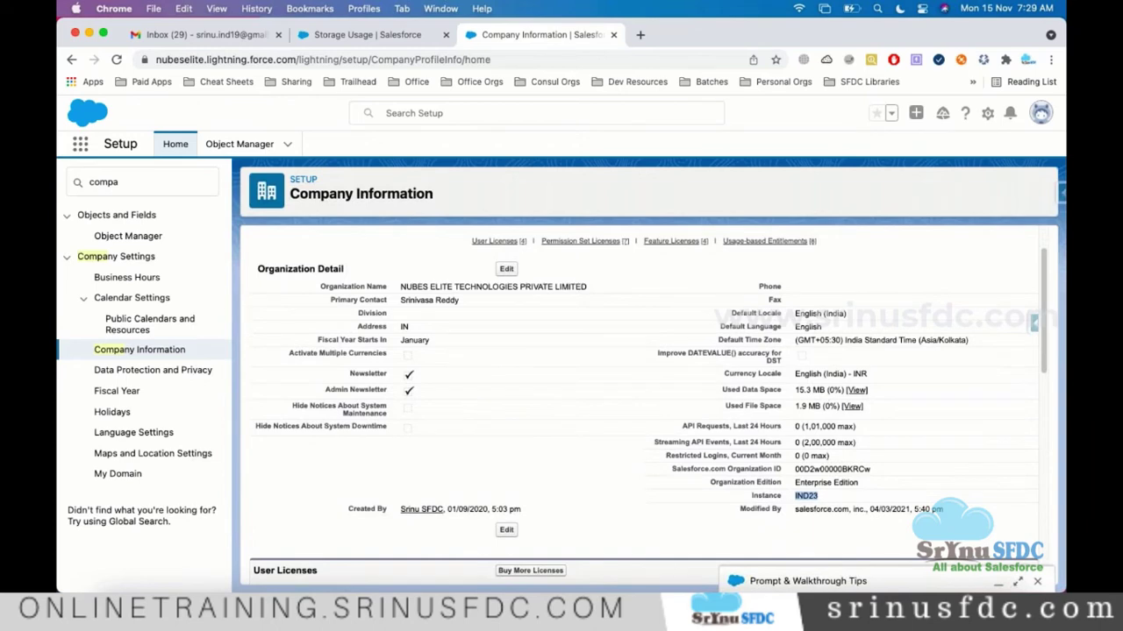
pyautogui.click(857, 391)
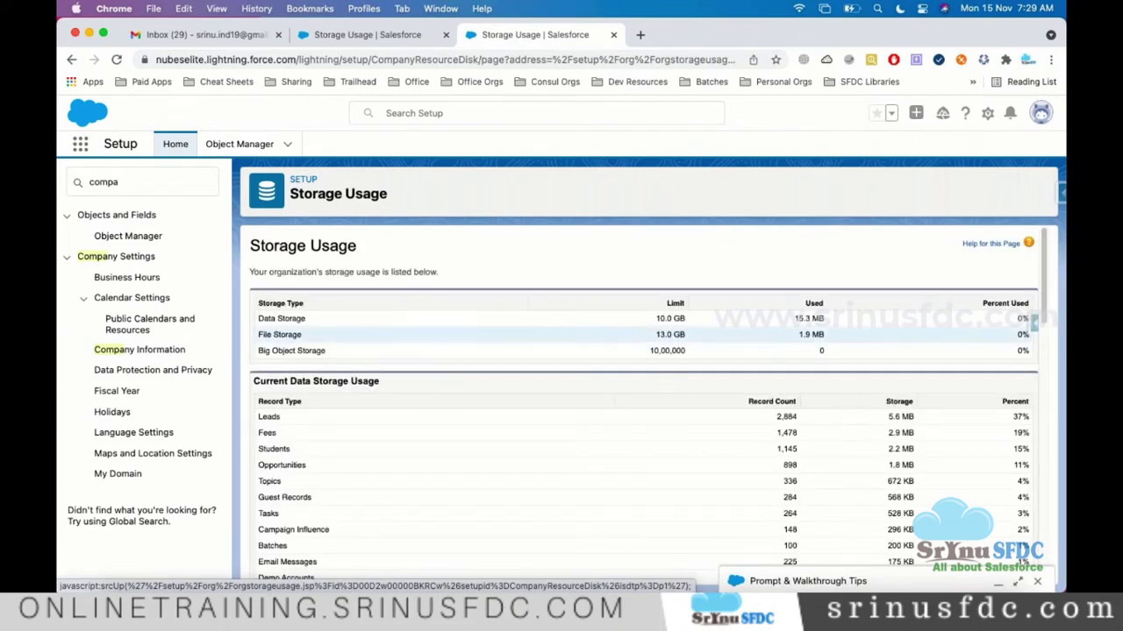
pyautogui.moveTo(656, 319); pyautogui.dragTo(685, 319)
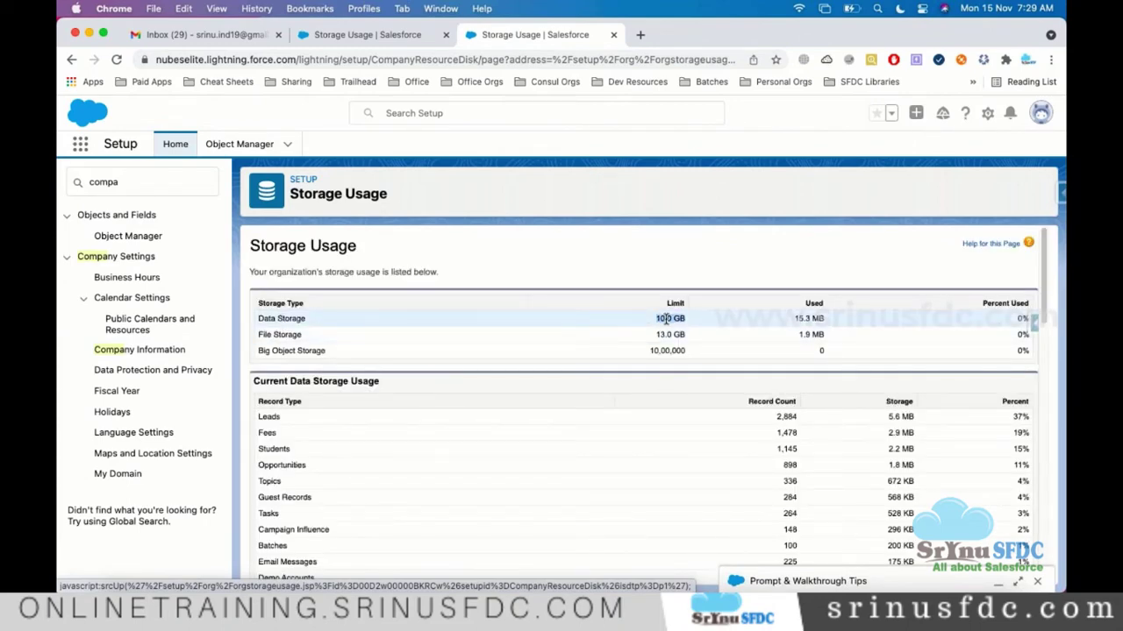
# Step: Go back to the batch100 org's Company Information and examine the Salesforce entry under User Licenses
pyautogui.click(395, 41)
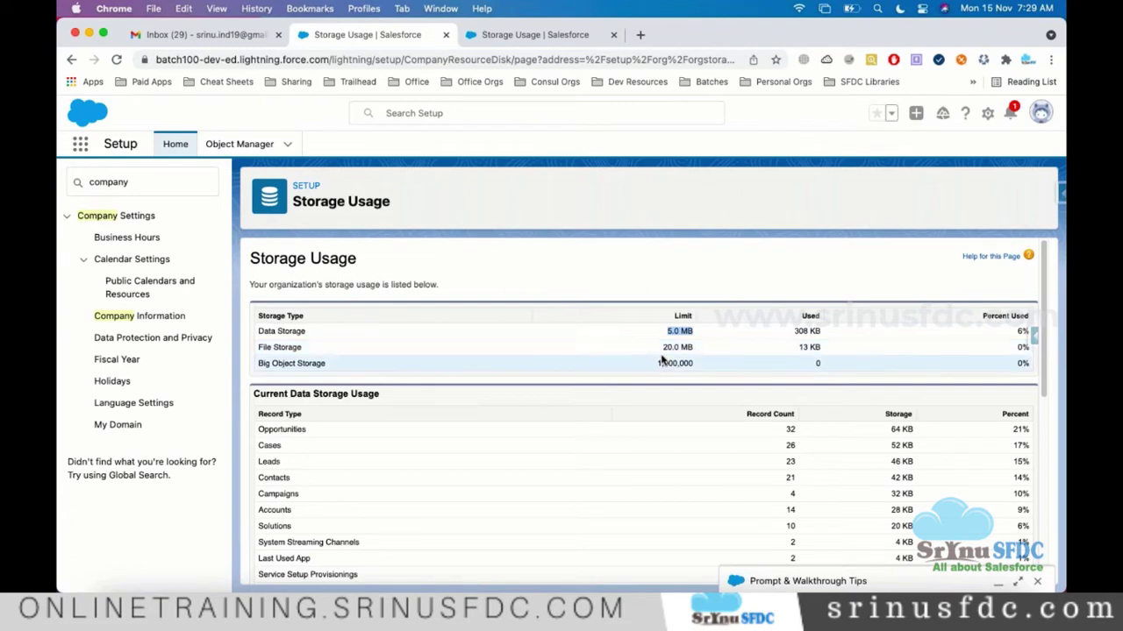
pyautogui.scroll(-1, 663, 357)
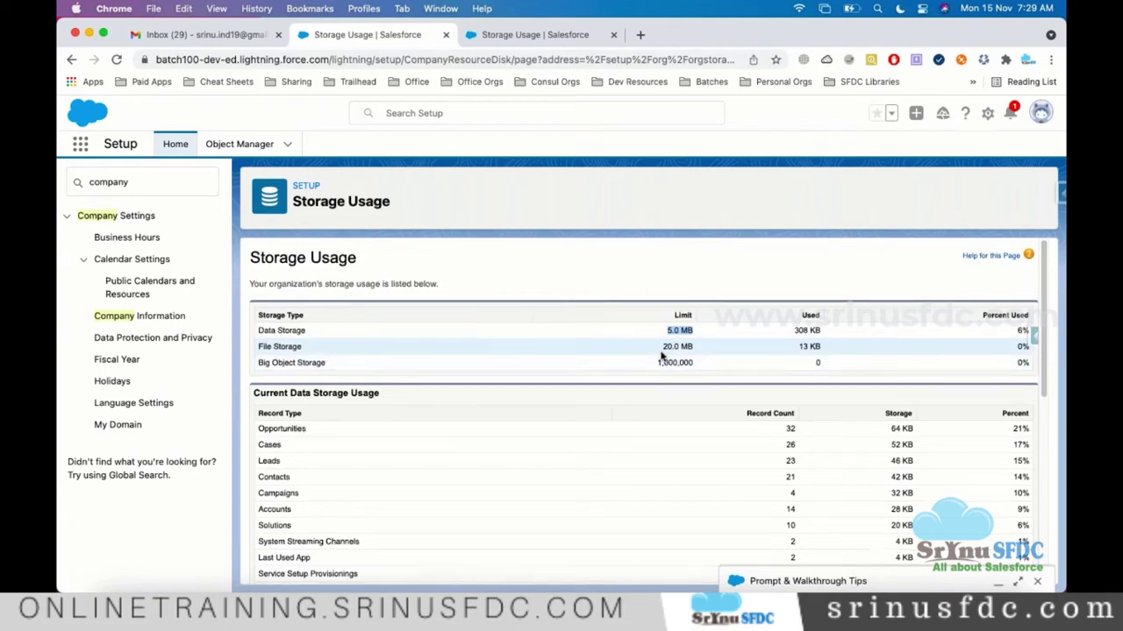
pyautogui.click(72, 59)
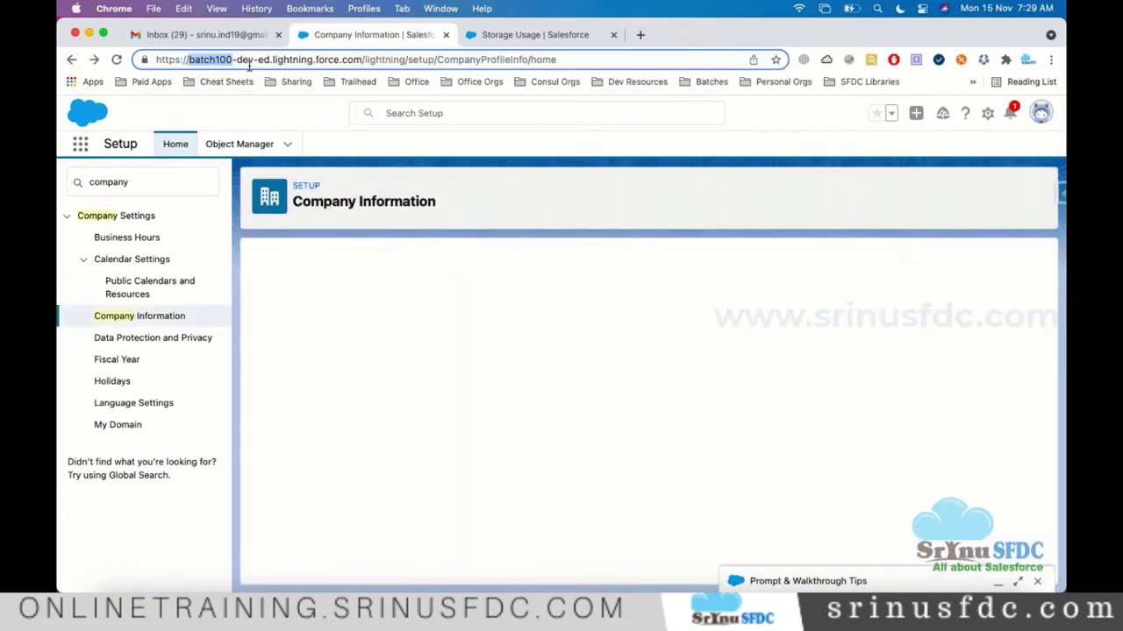
pyautogui.scroll(-10, 614, 396)
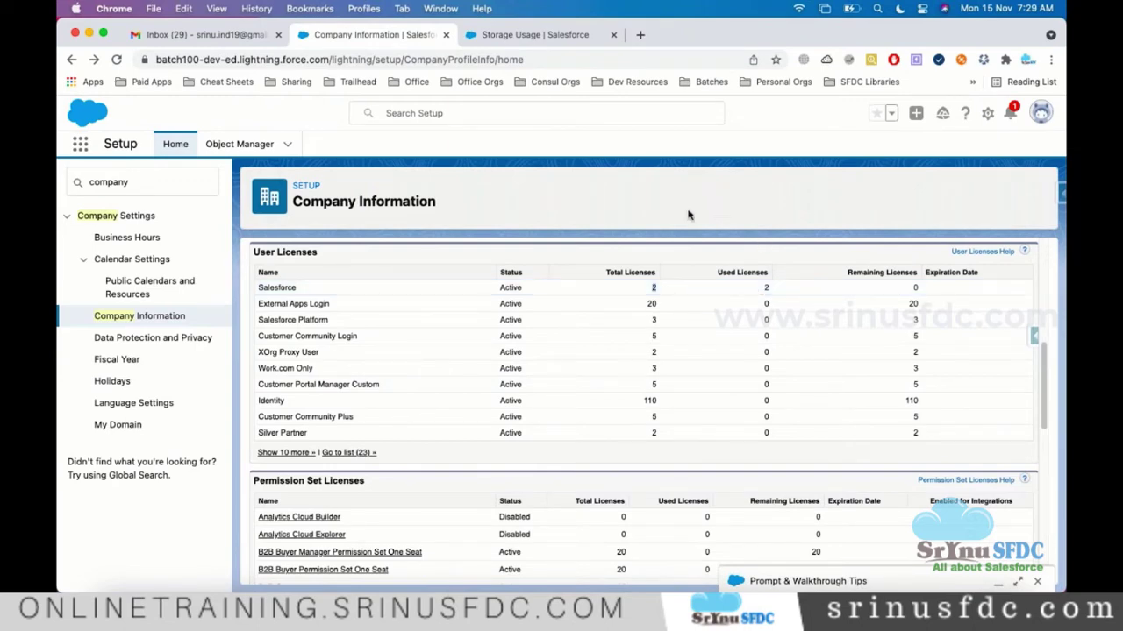
# Step: Return to the nubeselite org's Company Information and highlight the domain name in its address
pyautogui.click(535, 34)
pyautogui.click(72, 58)
pyautogui.doubleClick(180, 60)
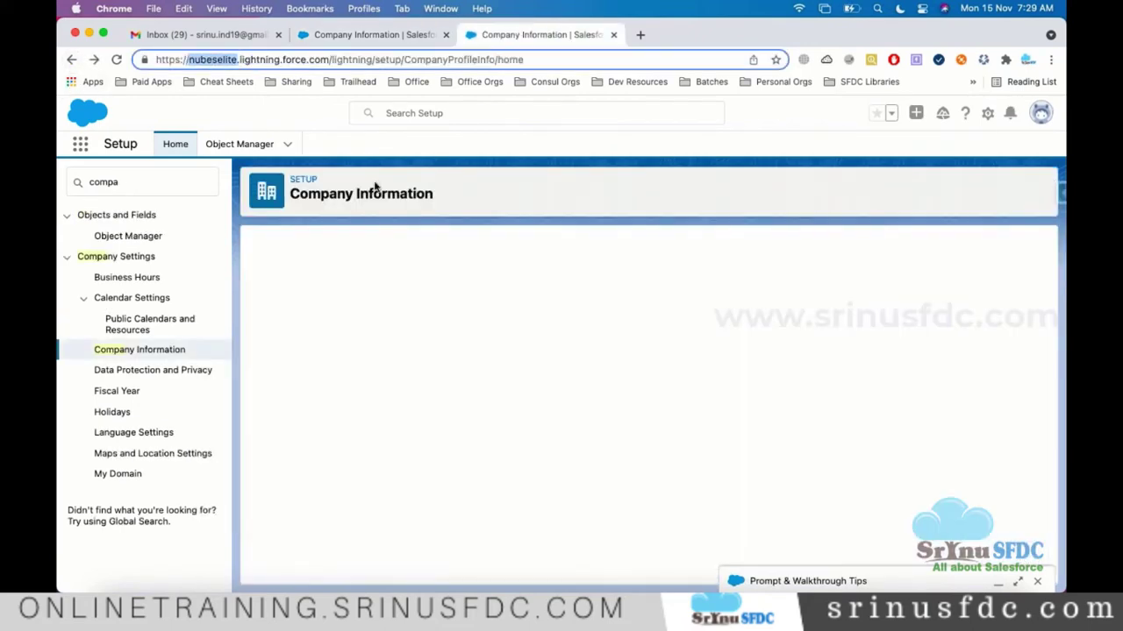
# Step: Review the organization details, edition and user licenses on the Company Information page of the nubeselite org
pyautogui.scroll(-1, 647, 363)
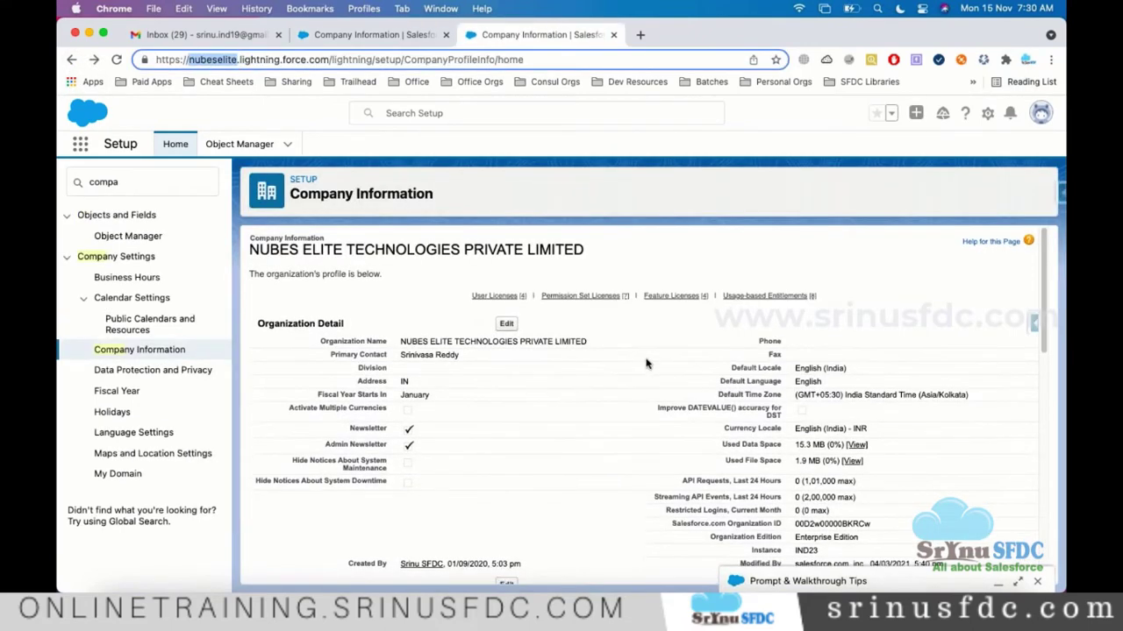
pyautogui.scroll(-2, 517, 469)
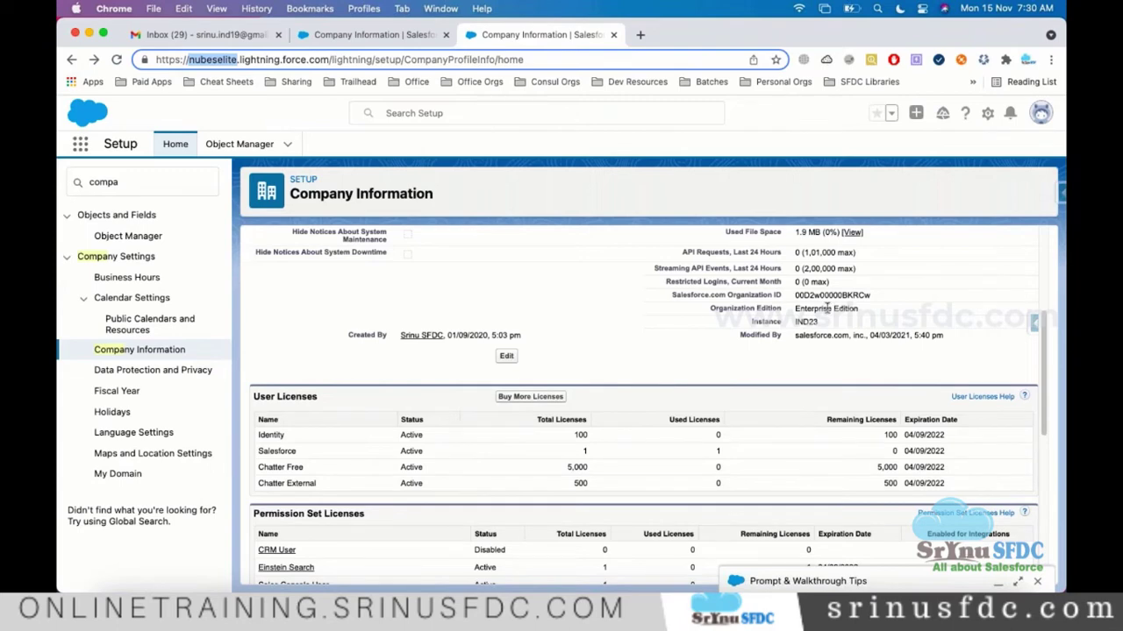
pyautogui.click(80, 147)
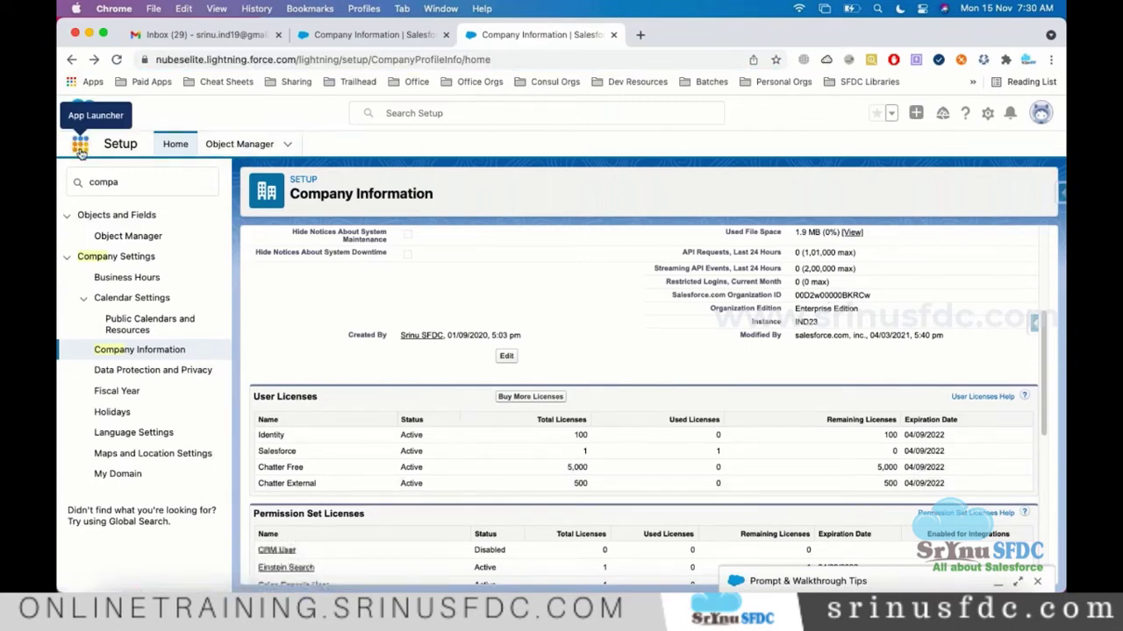
pyautogui.click(79, 149)
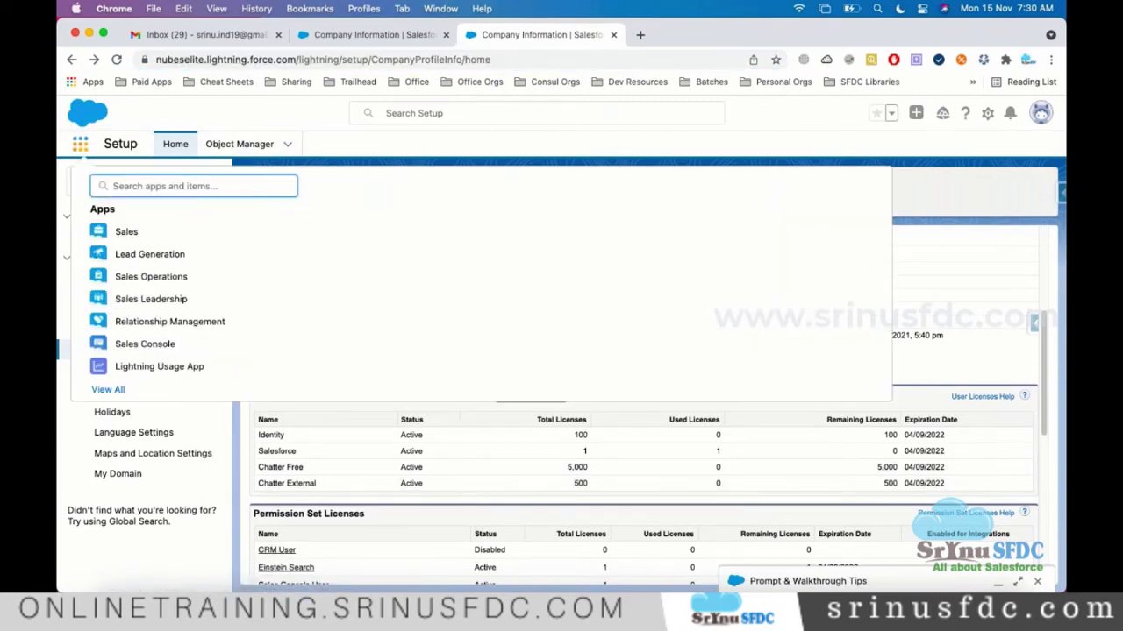
pyautogui.write('user')
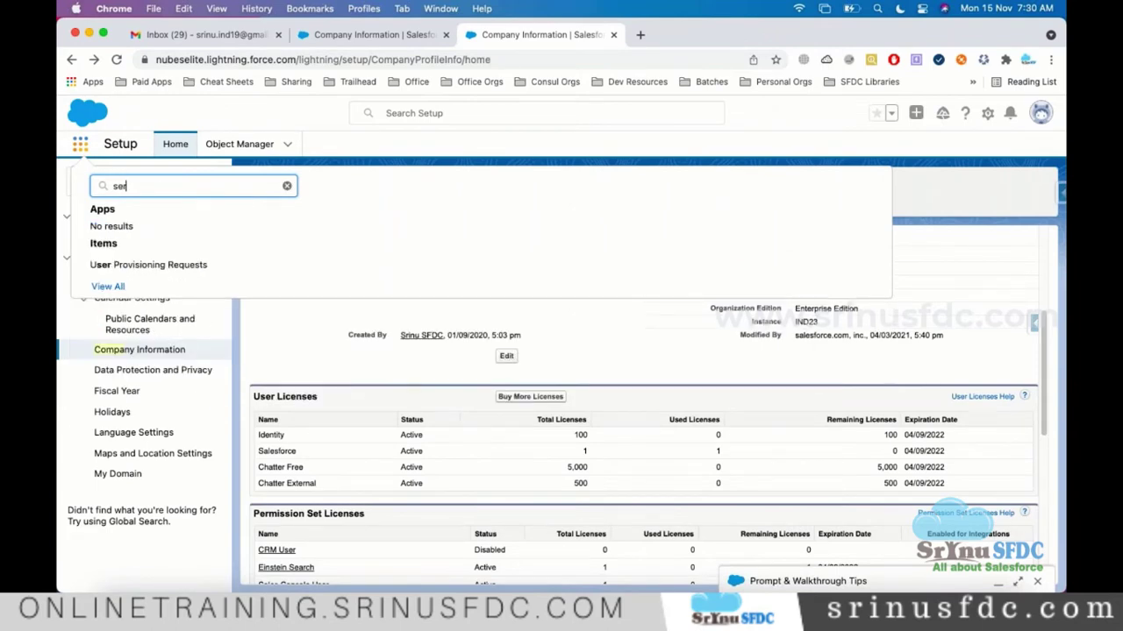
pyautogui.press('BackSpace')
pyautogui.press('BackSpace')
pyautogui.press('BackSpace')
pyautogui.write('mar')
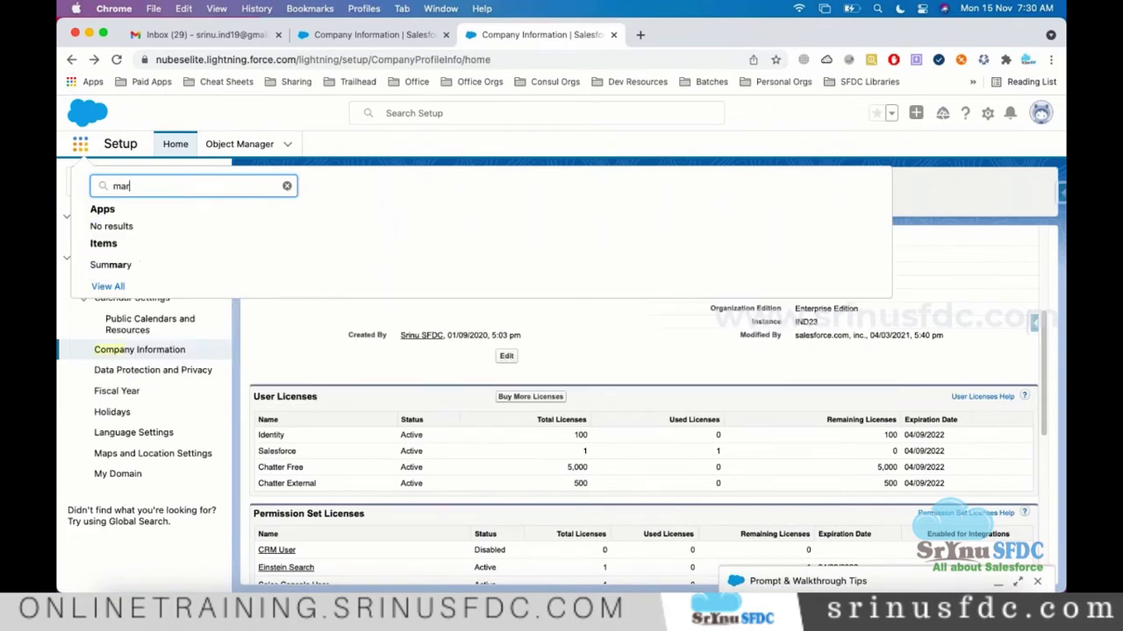
pyautogui.press('BackSpace')
pyautogui.press('BackSpace')
pyautogui.press('BackSpace')
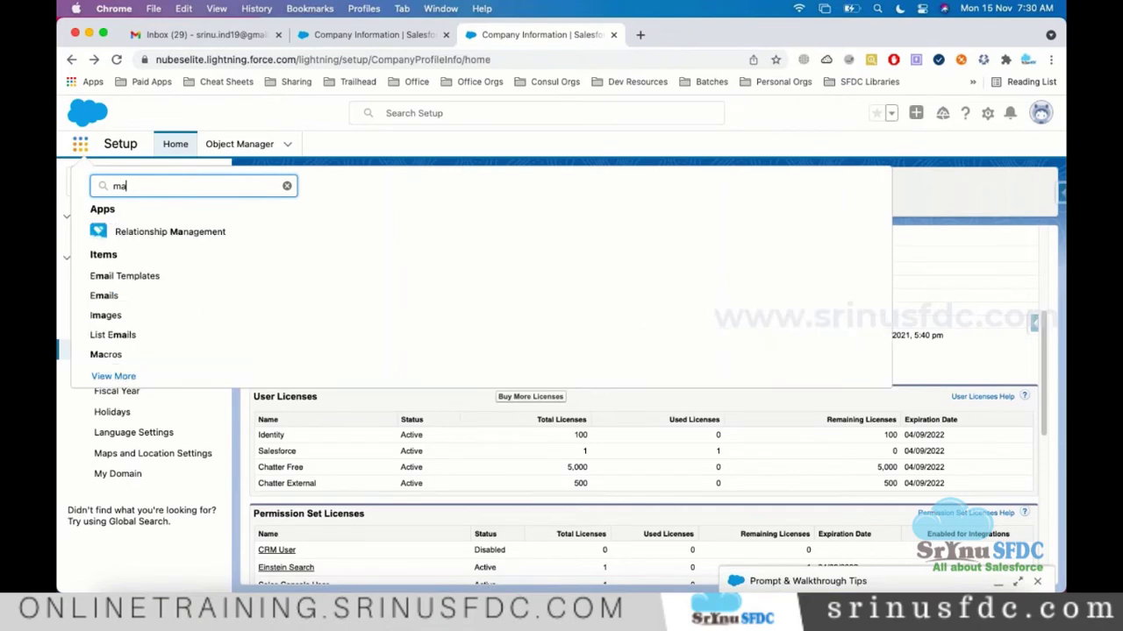
pyautogui.click(657, 456)
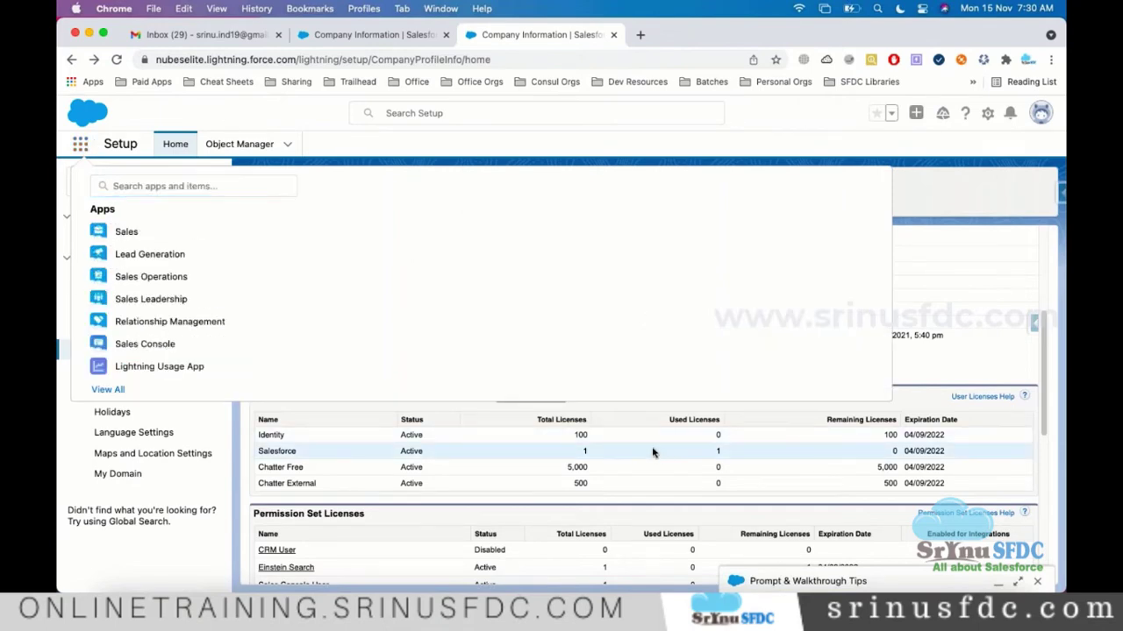
pyautogui.click(81, 145)
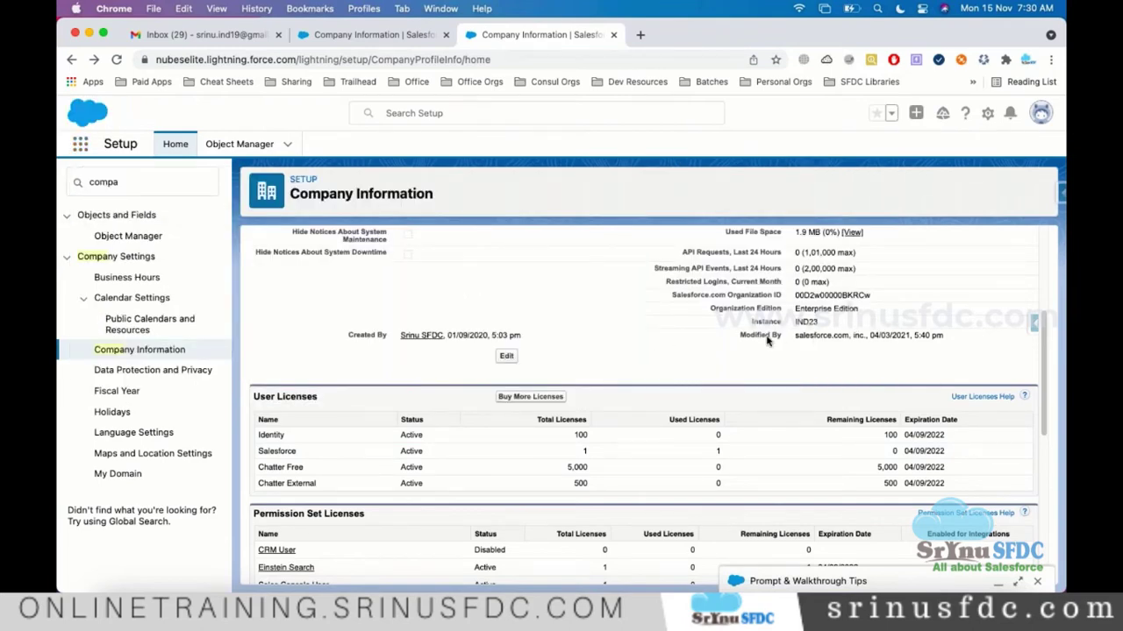
# Step: Compare the user licenses of the batch100 developer org with those of the nubeselite org
pyautogui.click(401, 35)
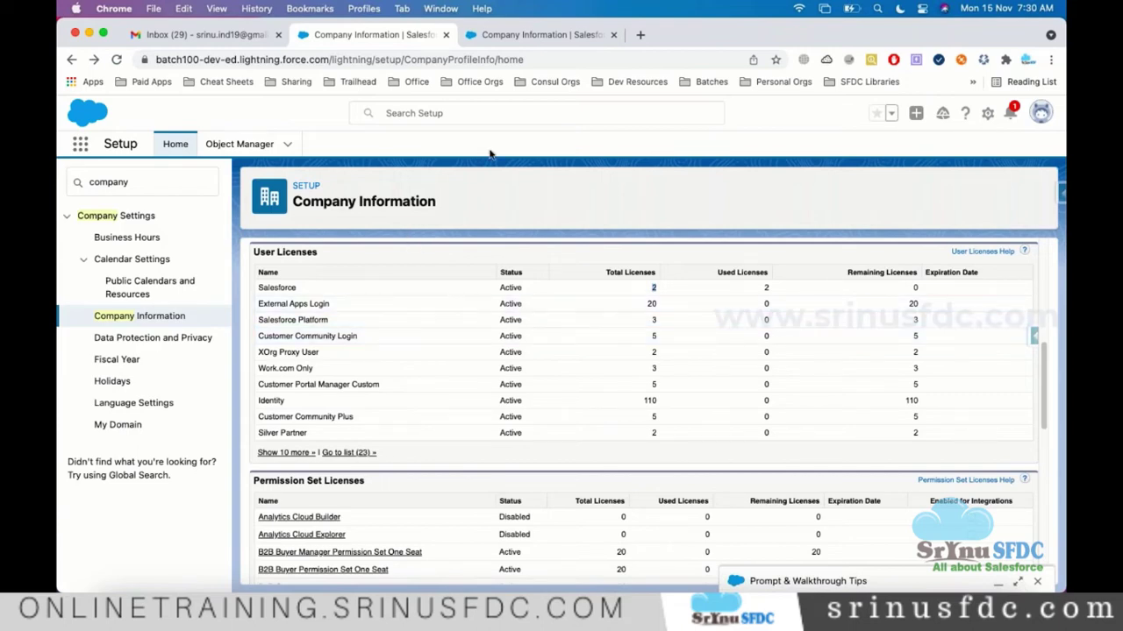
pyautogui.click(561, 35)
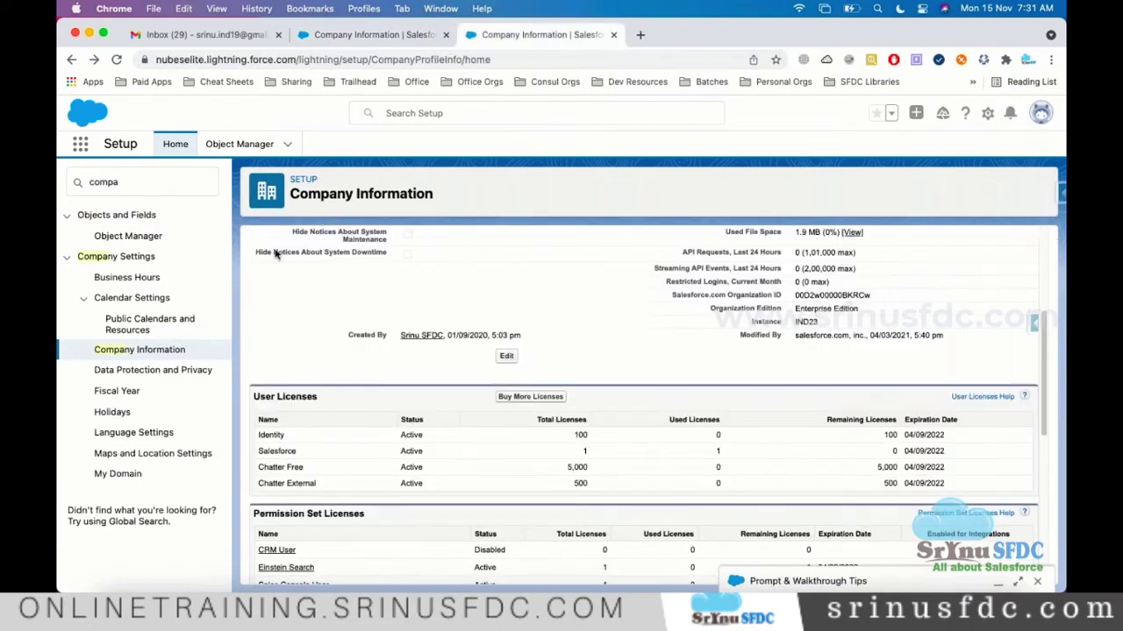
pyautogui.scroll(1, 737, 330)
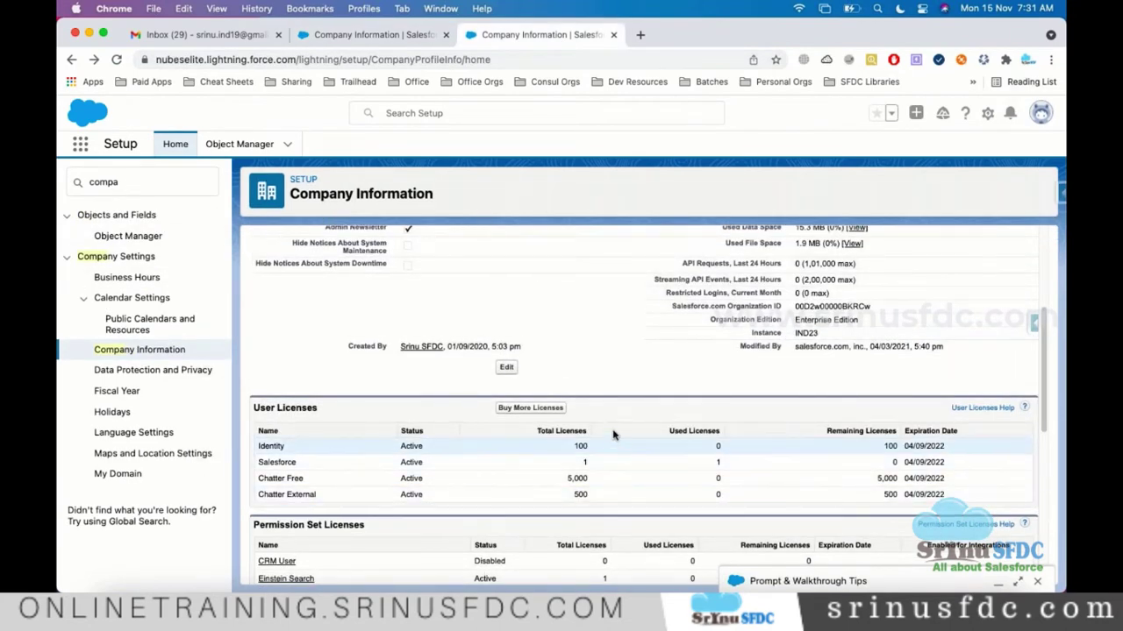
# Step: Search the nubeselite org's Setup for "sandb" and open the Sandboxes page
pyautogui.doubleClick(153, 179)
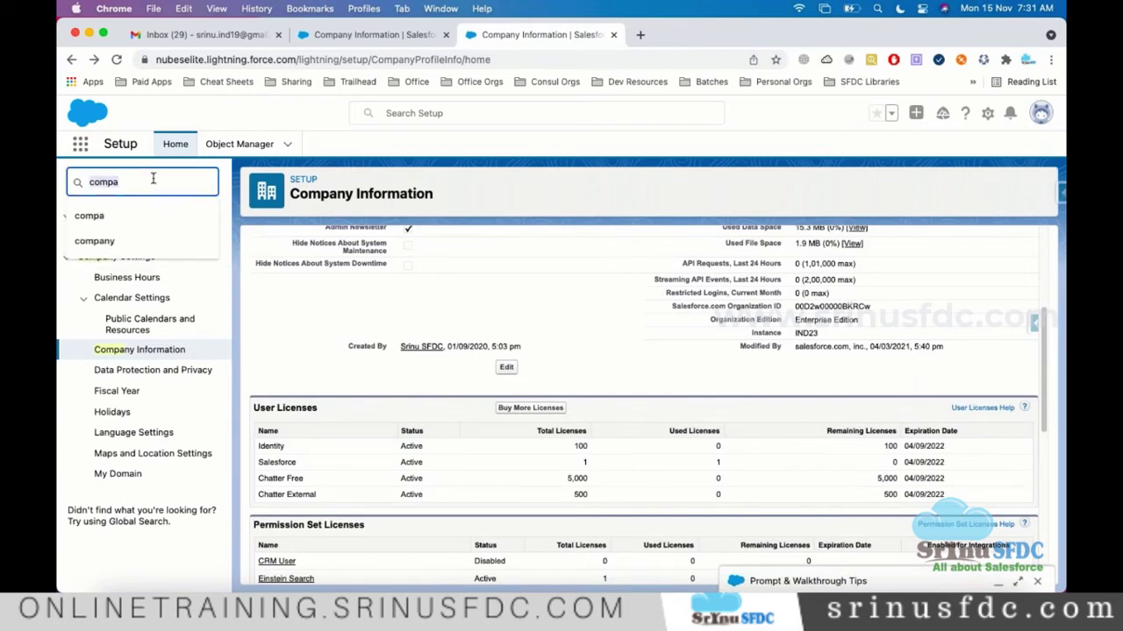
pyautogui.write('sandb')
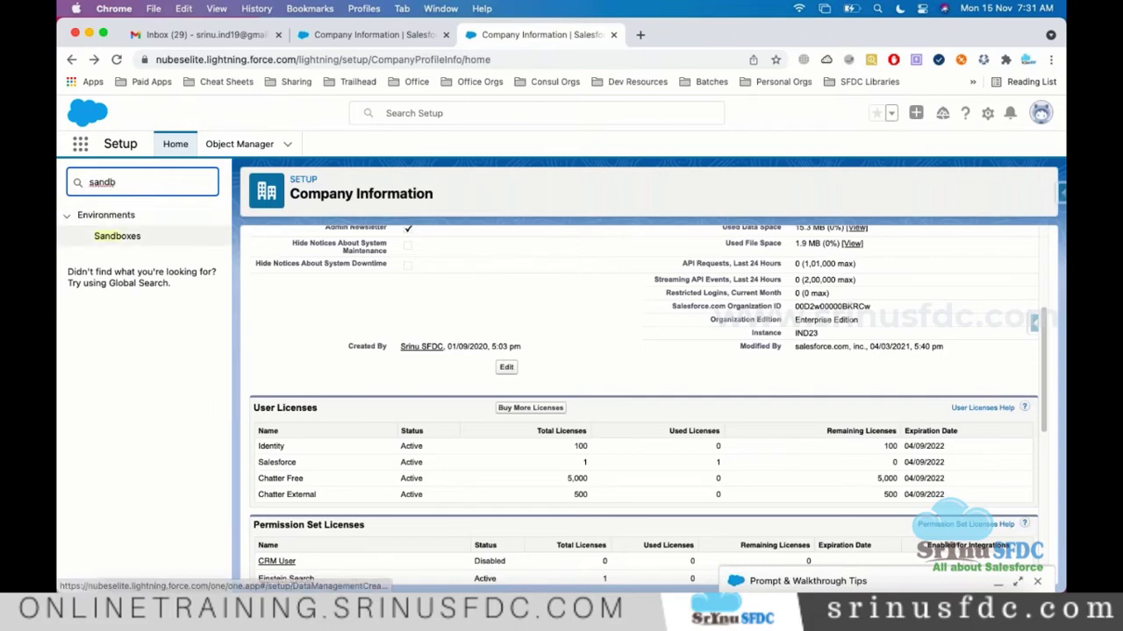
pyautogui.click(117, 236)
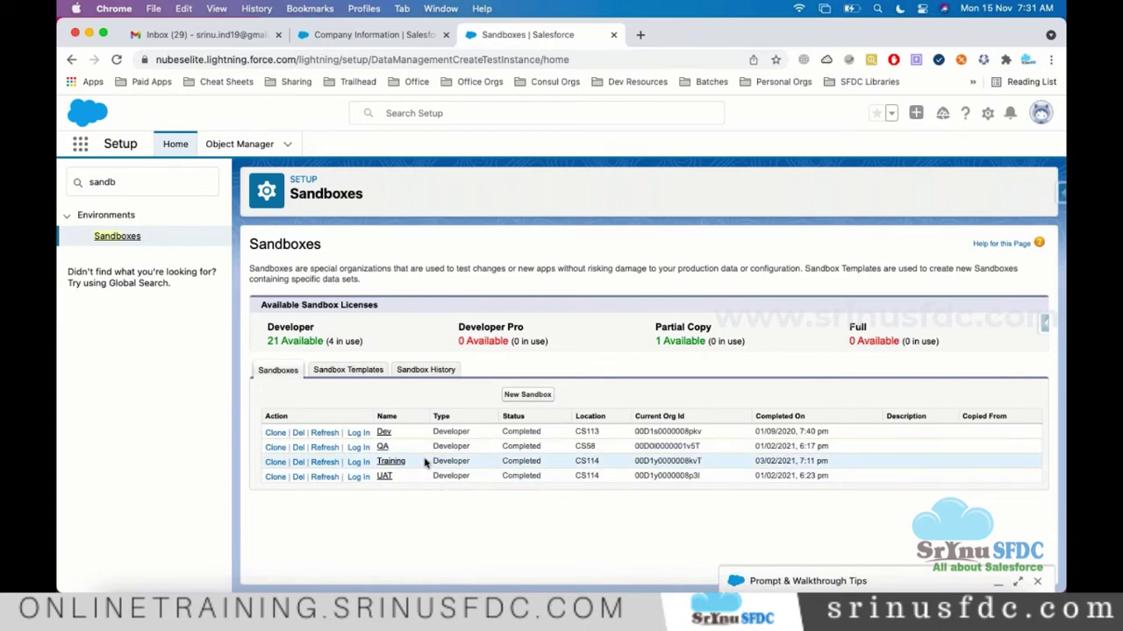
# Step: Examine the server locations of the existing Dev, QA and Training sandboxes
pyautogui.doubleClick(588, 431)
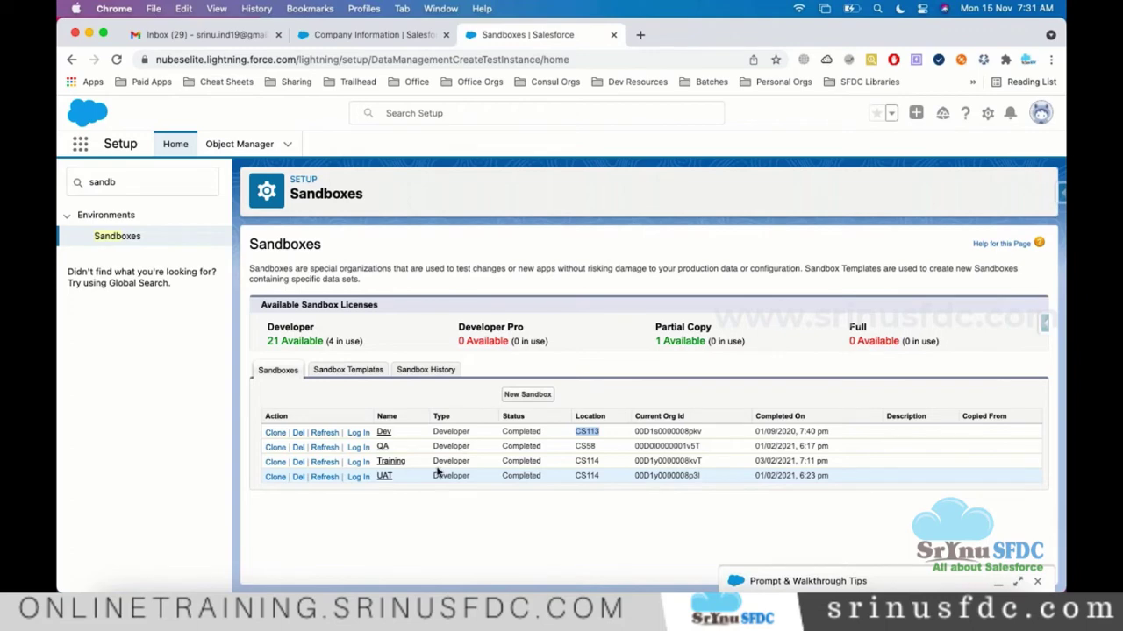
pyautogui.doubleClick(585, 446)
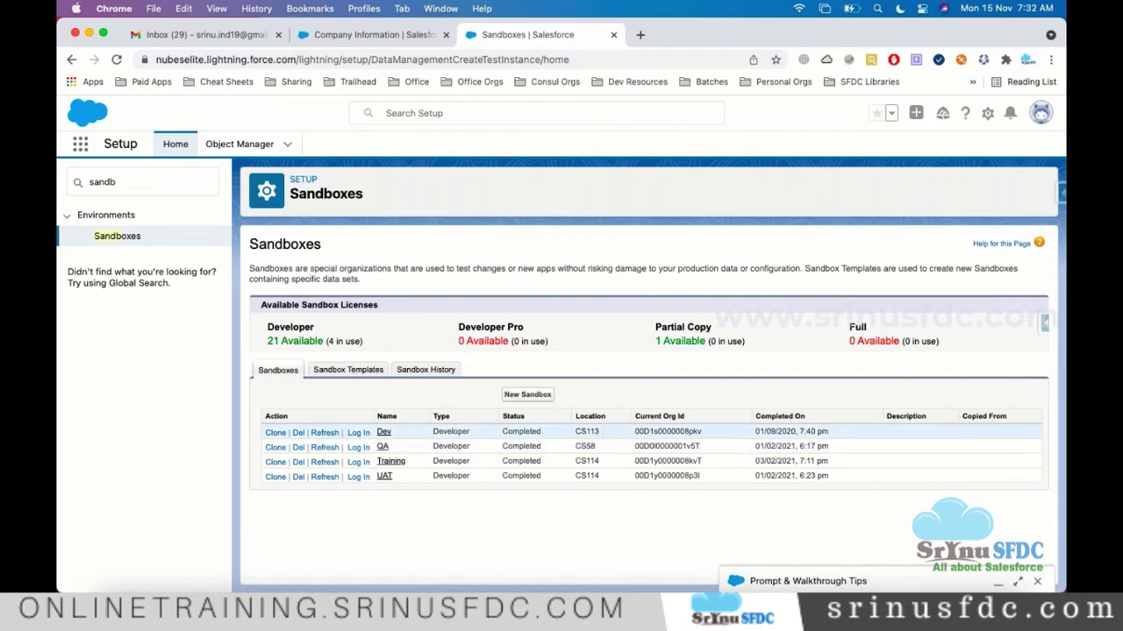
pyautogui.doubleClick(586, 432)
pyautogui.click(584, 463)
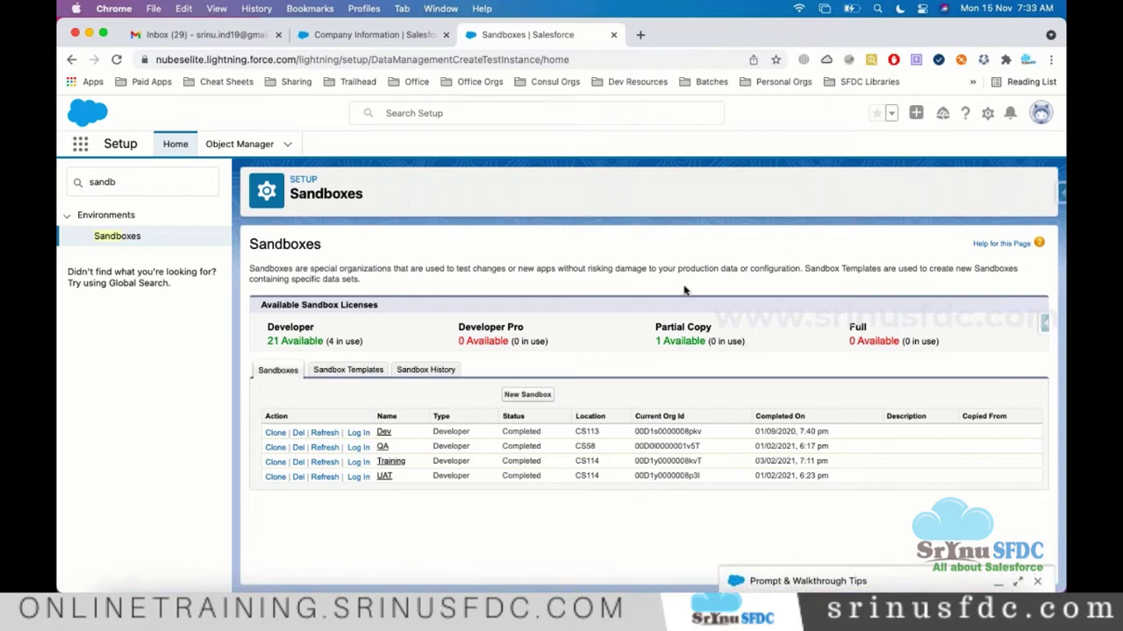
# Step: Switch to the batch100 developer org and search its Setup for "sand"
pyautogui.click(386, 37)
pyautogui.click(276, 59)
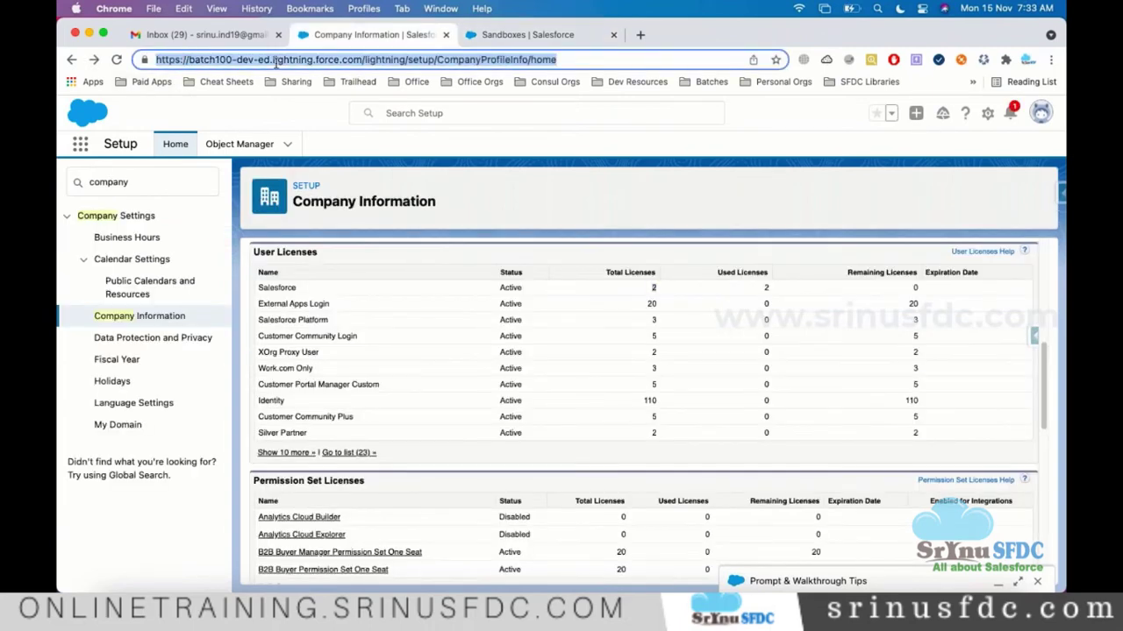
pyautogui.click(167, 179)
pyautogui.doubleClick(167, 179)
pyautogui.write('sand')
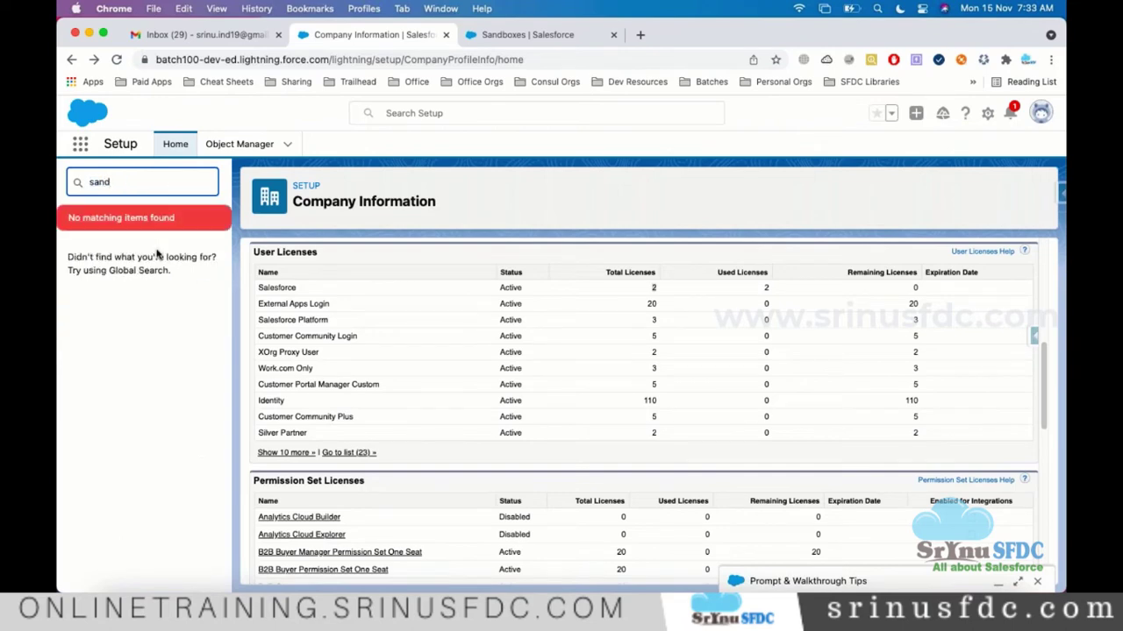
# Step: Return to the nubeselite org and open the new sandbox form at its sandbox license types
pyautogui.click(501, 39)
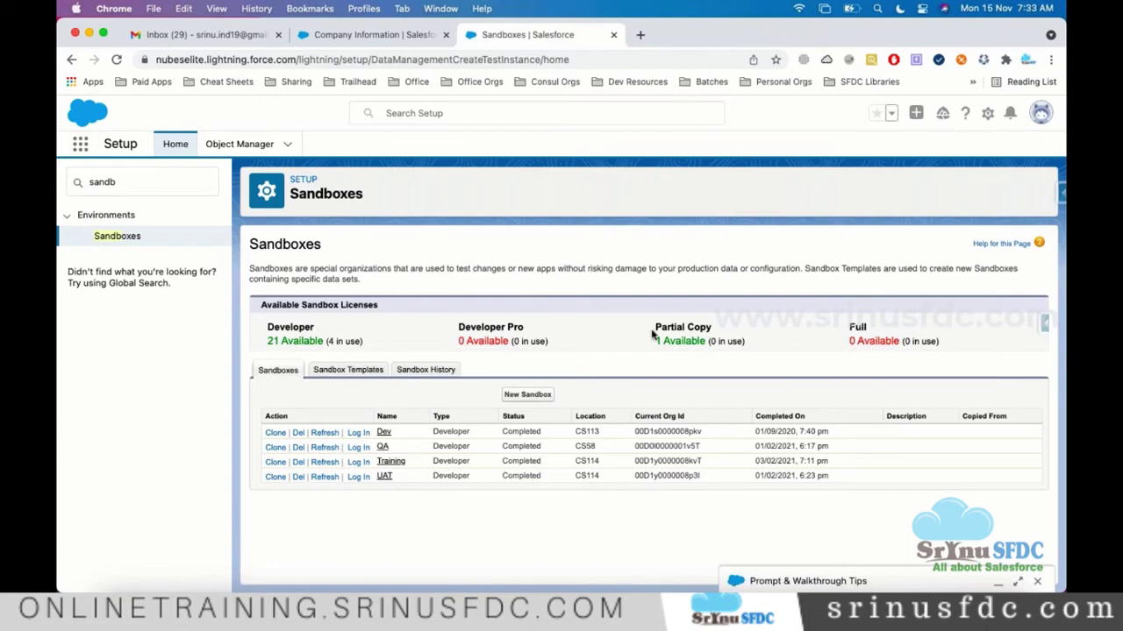
pyautogui.click(528, 395)
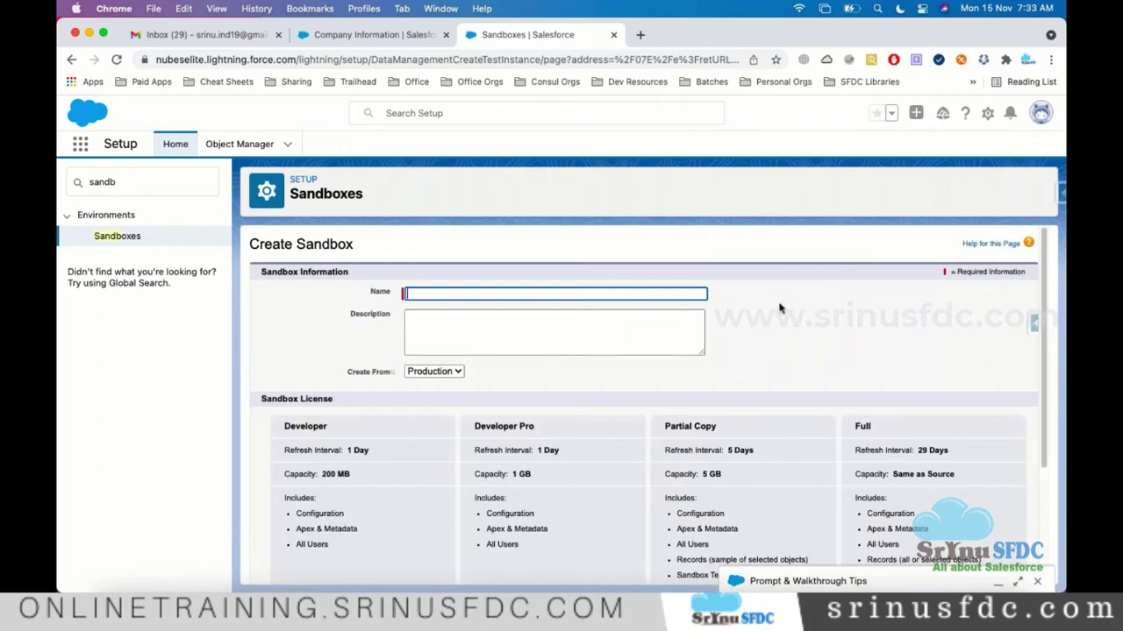
pyautogui.scroll(-1, 779, 309)
pyautogui.scroll(-1, 779, 308)
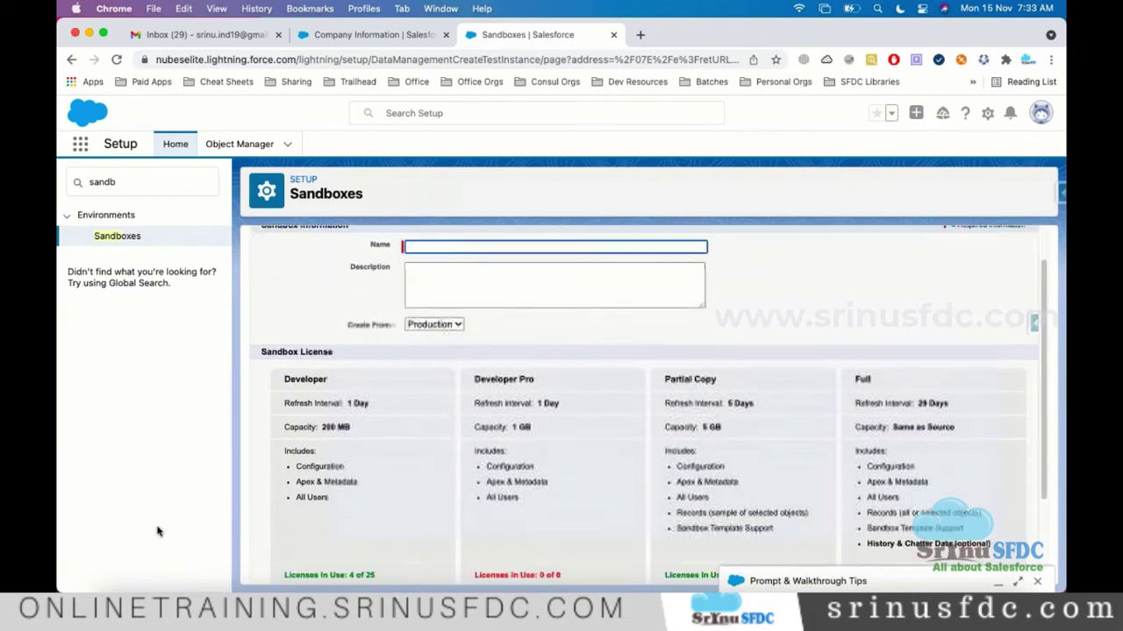
# Step: Compare the capacities, contents and license usage of the Developer, Developer Pro, Partial Copy and Full types, and leave the form
pyautogui.tripleClick(341, 427)
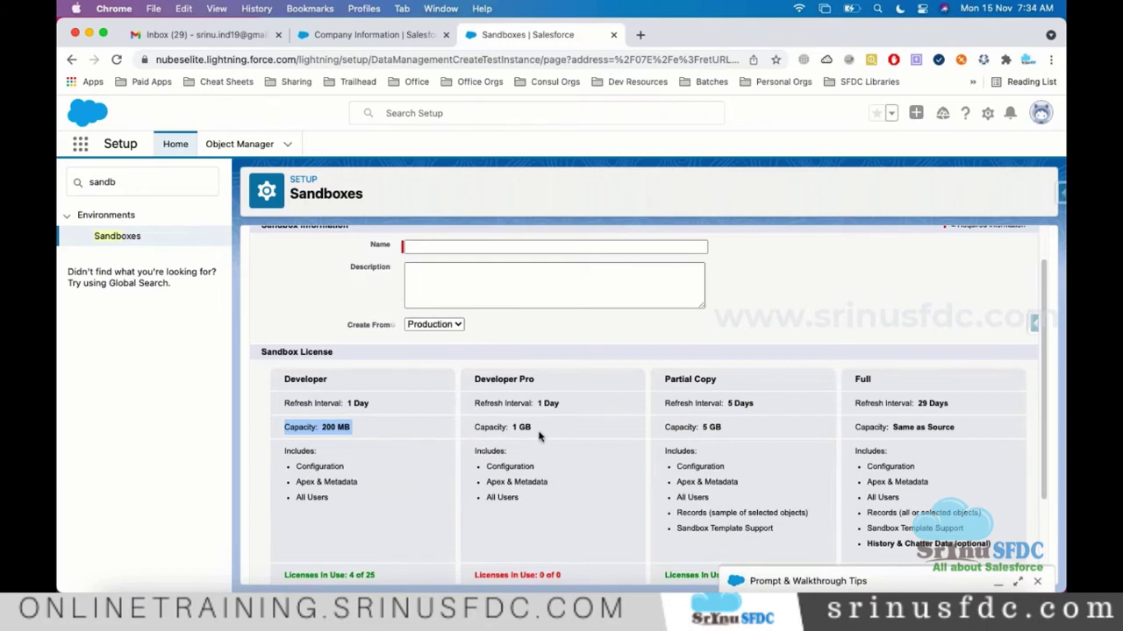
pyautogui.click(687, 436)
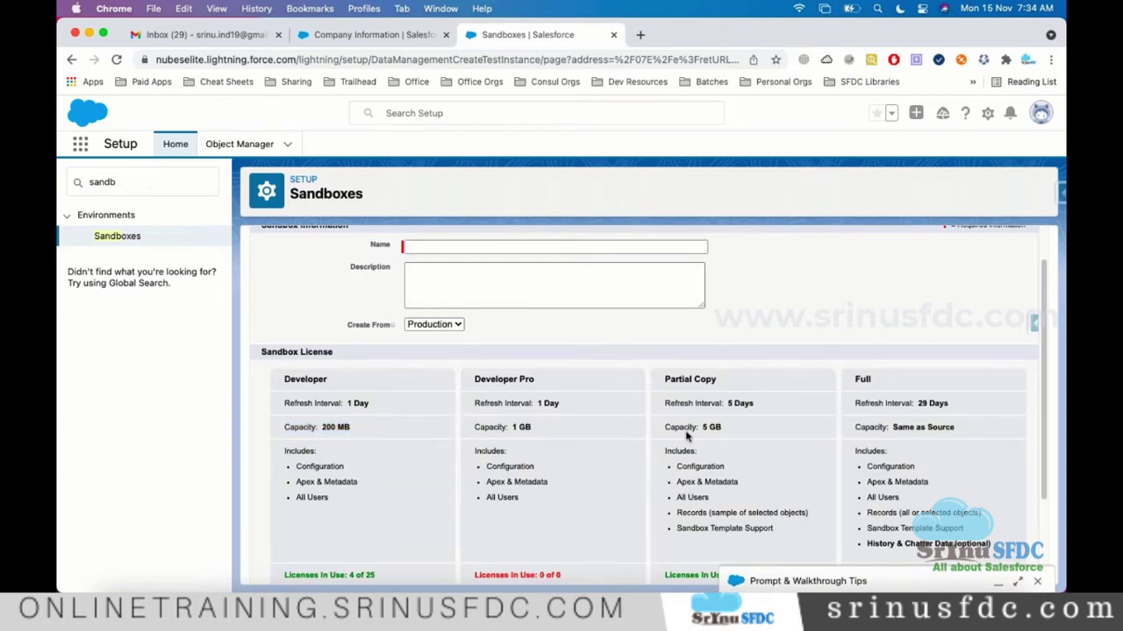
pyautogui.tripleClick(687, 436)
pyautogui.tripleClick(909, 430)
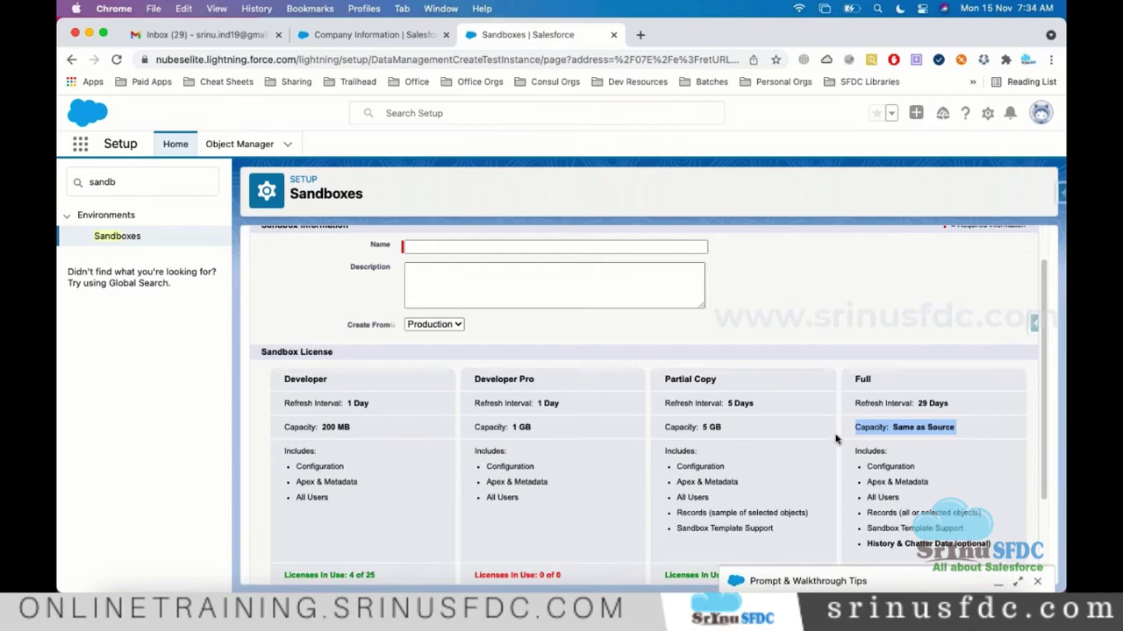
pyautogui.scroll(-1, 836, 440)
pyautogui.scroll(-3, 836, 441)
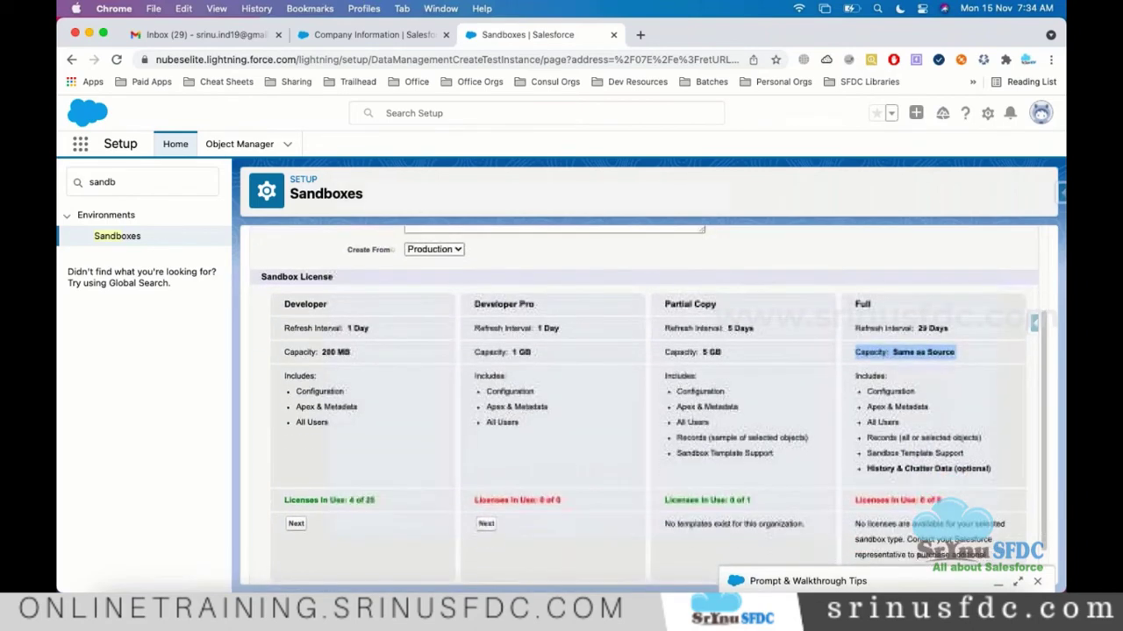
pyautogui.scroll(-1, 576, 521)
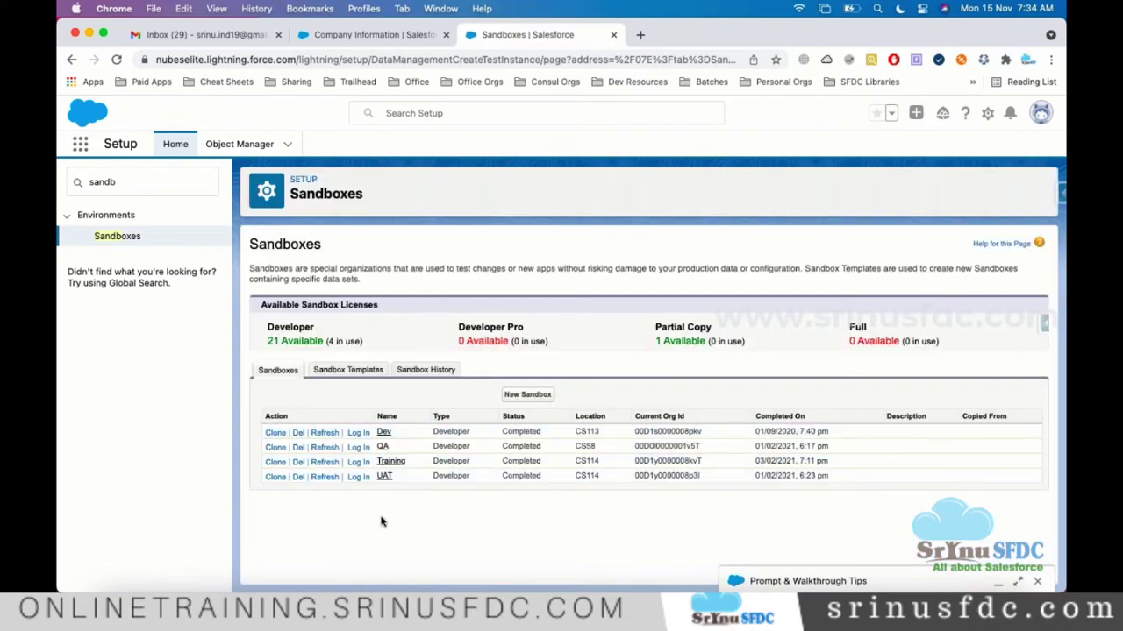
# Step: Switch to Visual Studio Code, review the production and sandbox login notes in Admin_Notes.txt, and return to Chrome
pyautogui.click(165, 604)
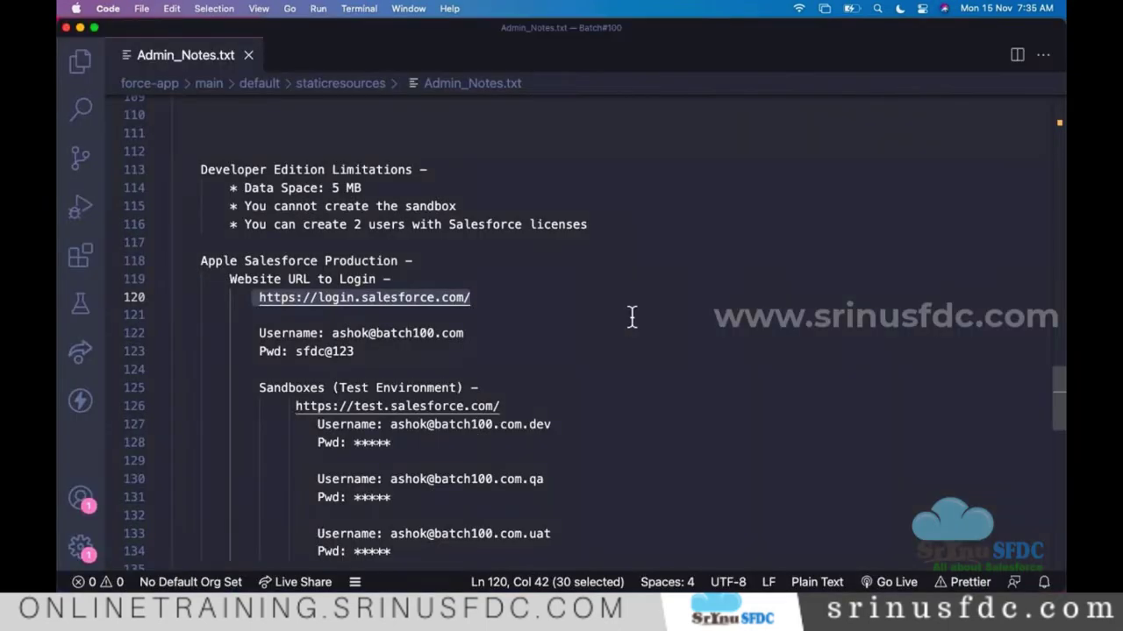
pyautogui.click(672, 311)
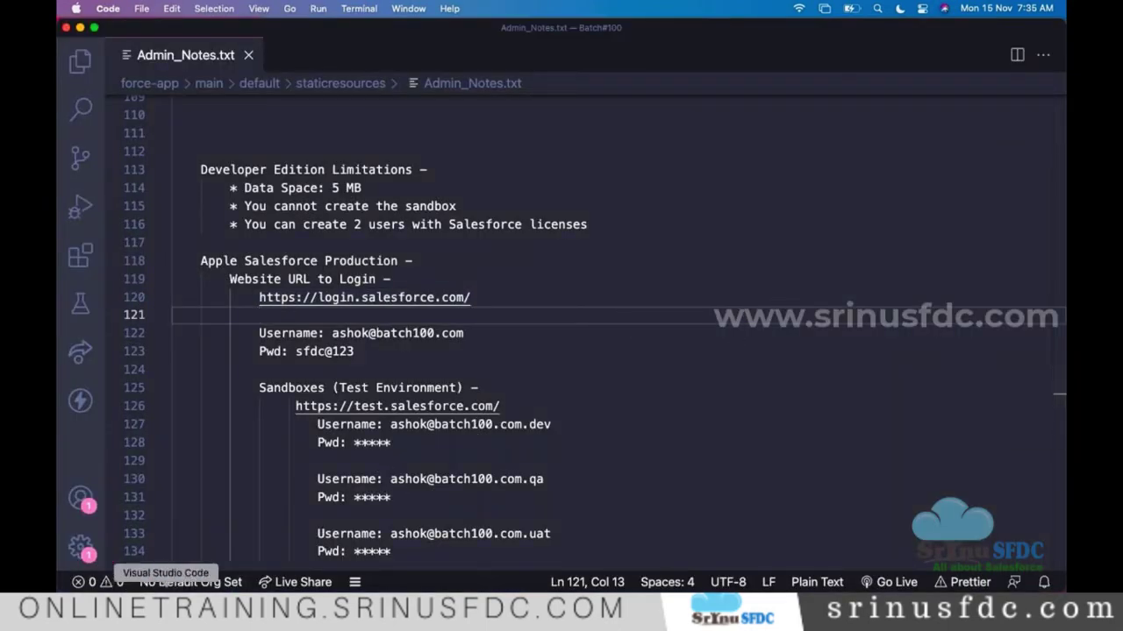
pyautogui.click(140, 604)
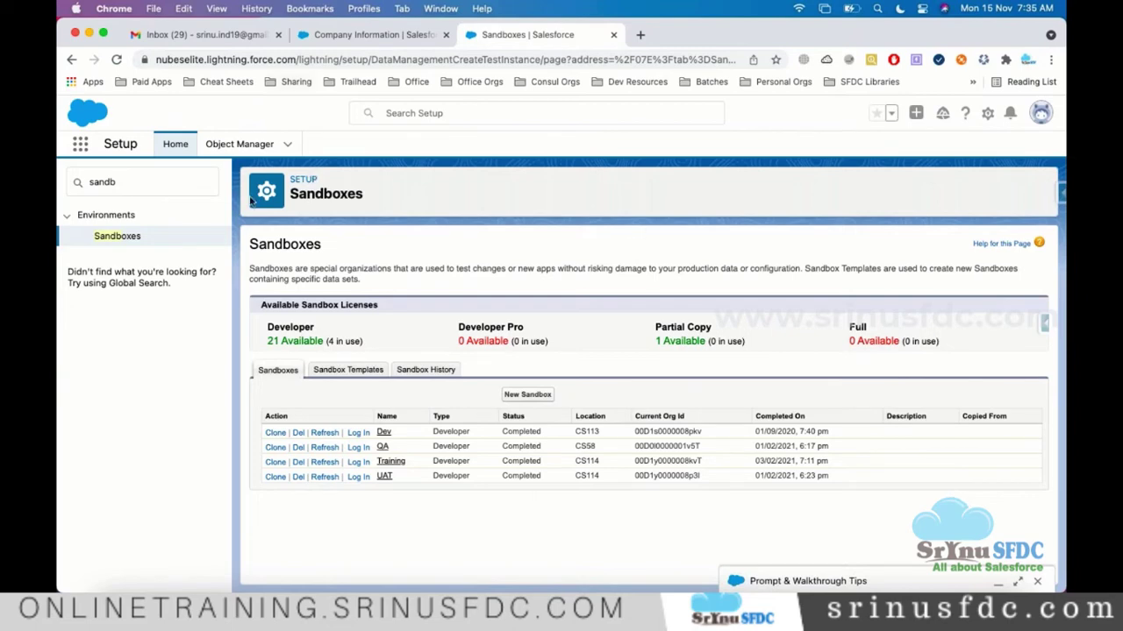
pyautogui.click(150, 188)
pyautogui.doubleClick(153, 188)
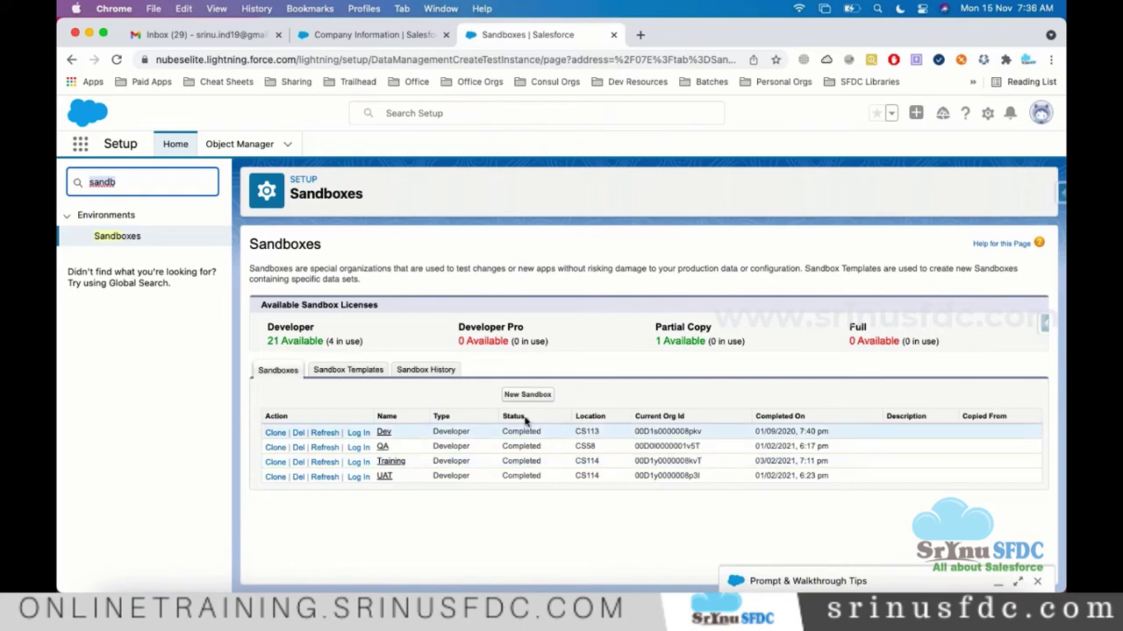
pyautogui.moveTo(279, 386); pyautogui.dragTo(721, 515)
pyautogui.click(760, 316)
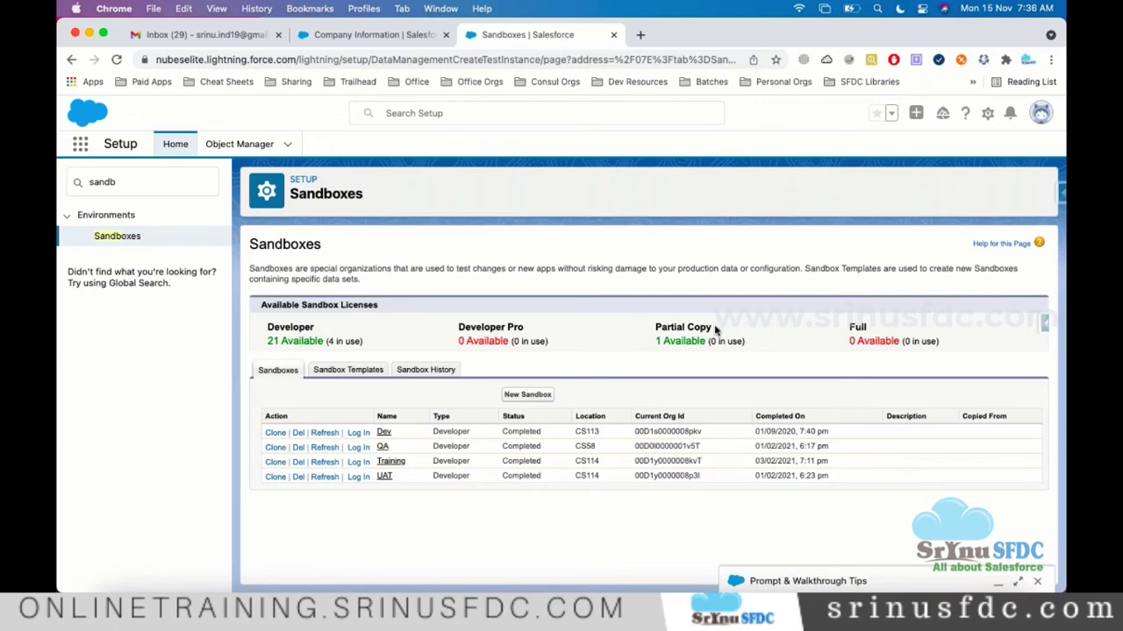
# Step: Check the developer edition limitations in Admin_Notes.txt in Visual Studio Code, and return to the sandbox list in Chrome
pyautogui.press('super+Tab')
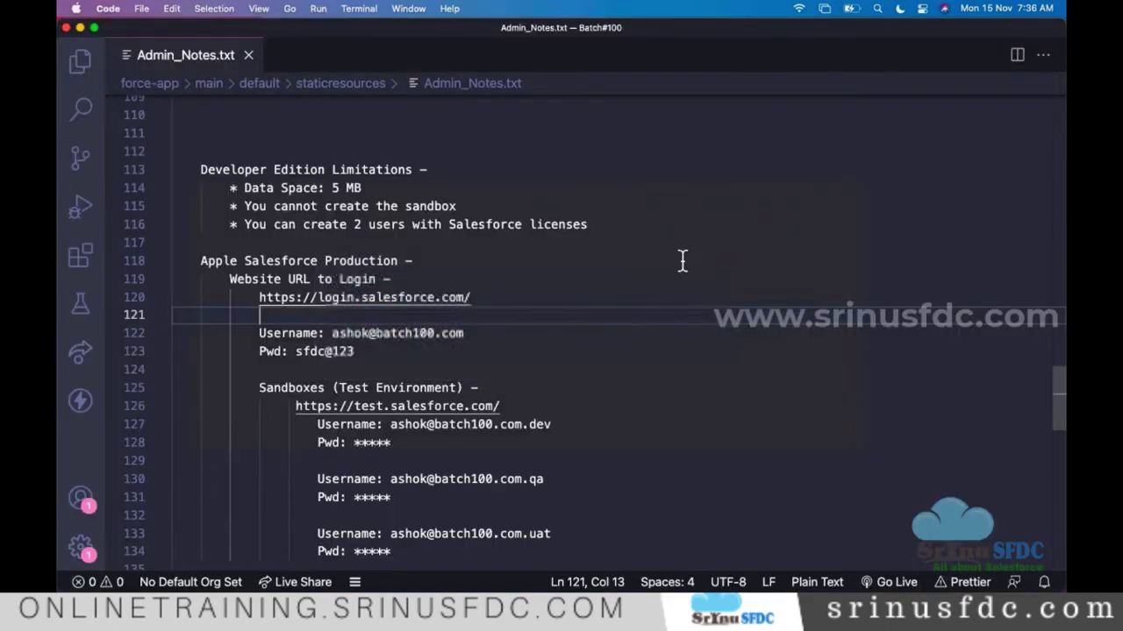
pyautogui.press('super+Tab')
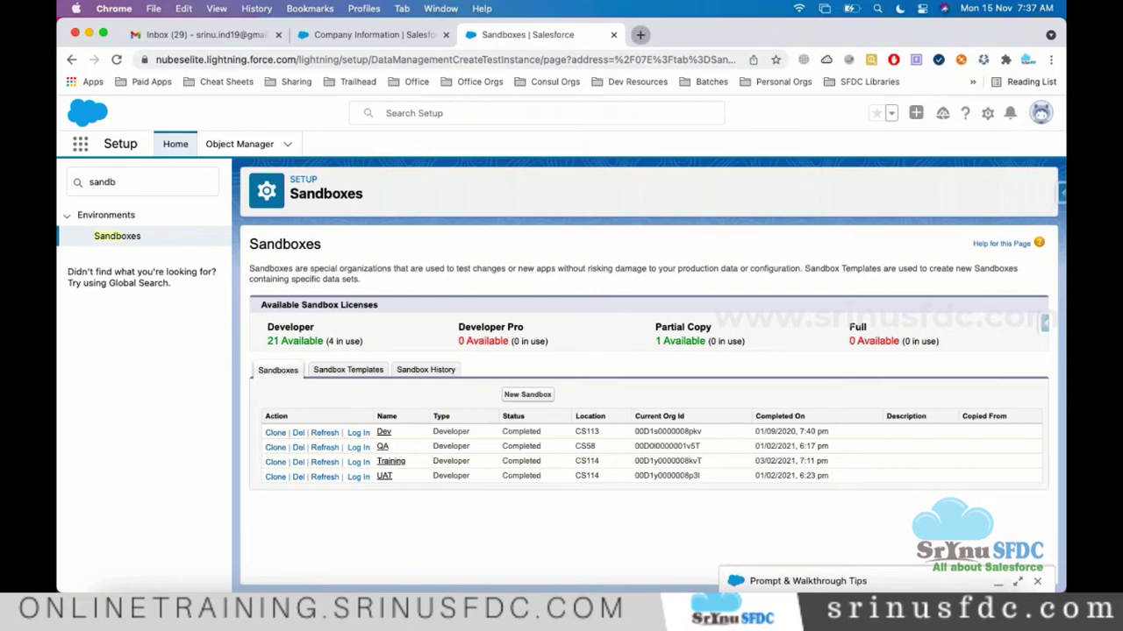
# Step: In a new tab, inspect the login URL of the Batch#100 (7 pm) bookmark in the Batches folder, and close its editor without saving
pyautogui.click(640, 34)
pyautogui.click(710, 82)
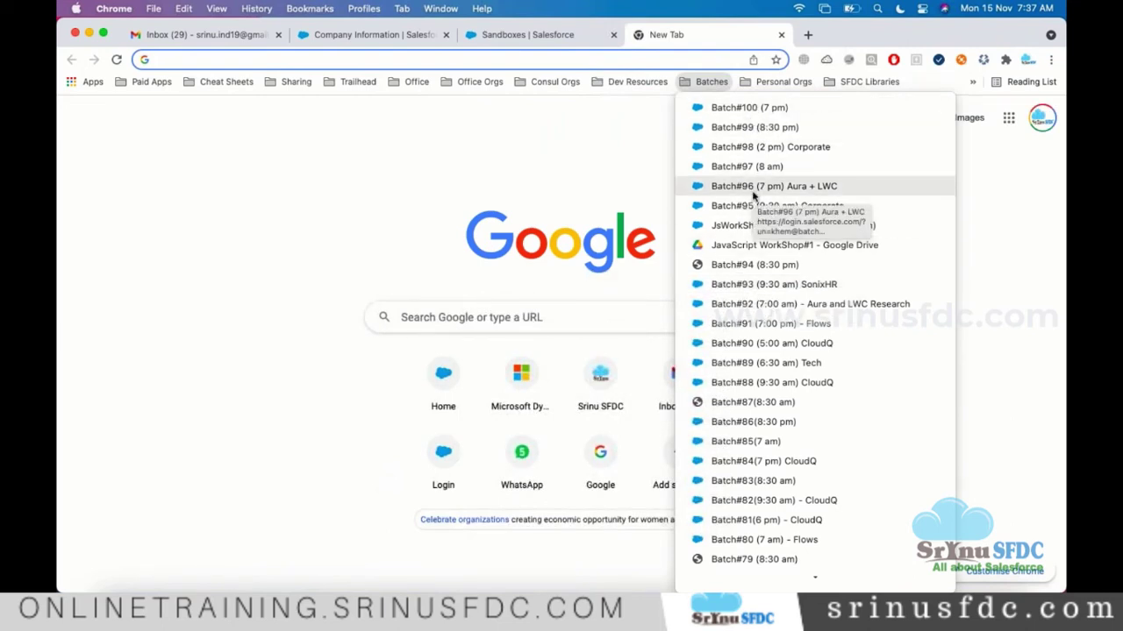
pyautogui.rightClick(757, 114)
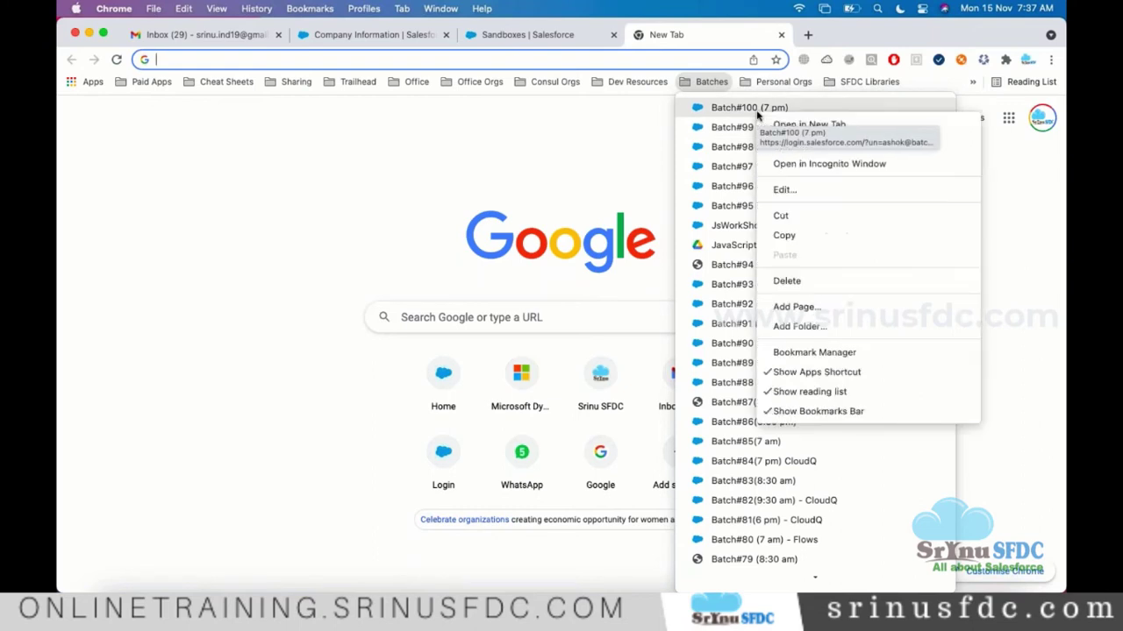
pyautogui.click(784, 190)
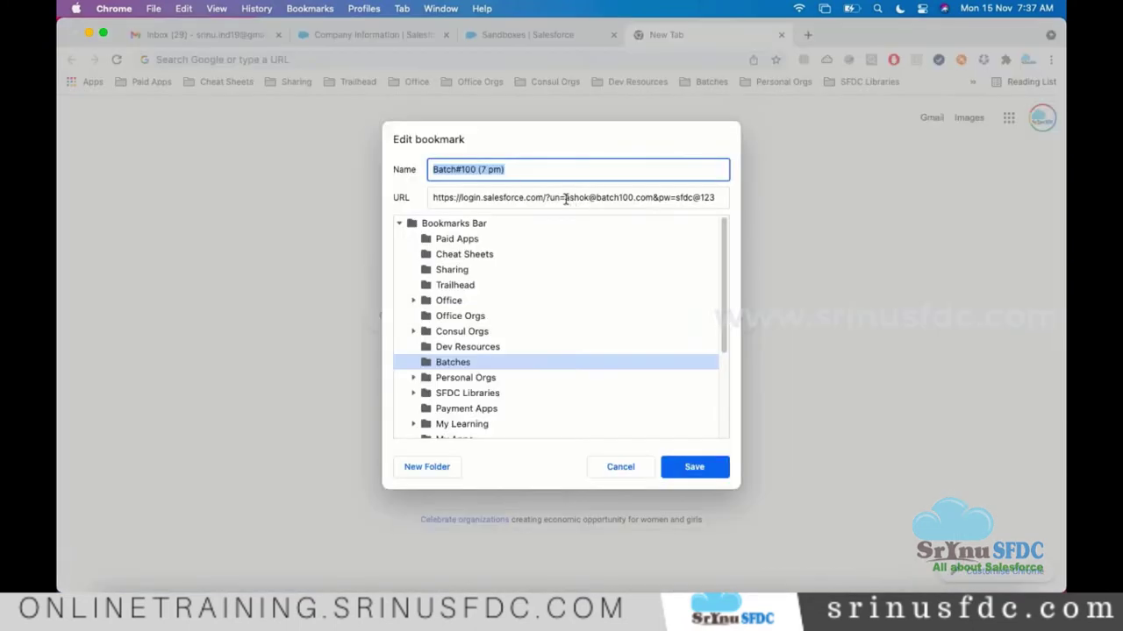
pyautogui.moveTo(566, 198); pyautogui.dragTo(654, 199)
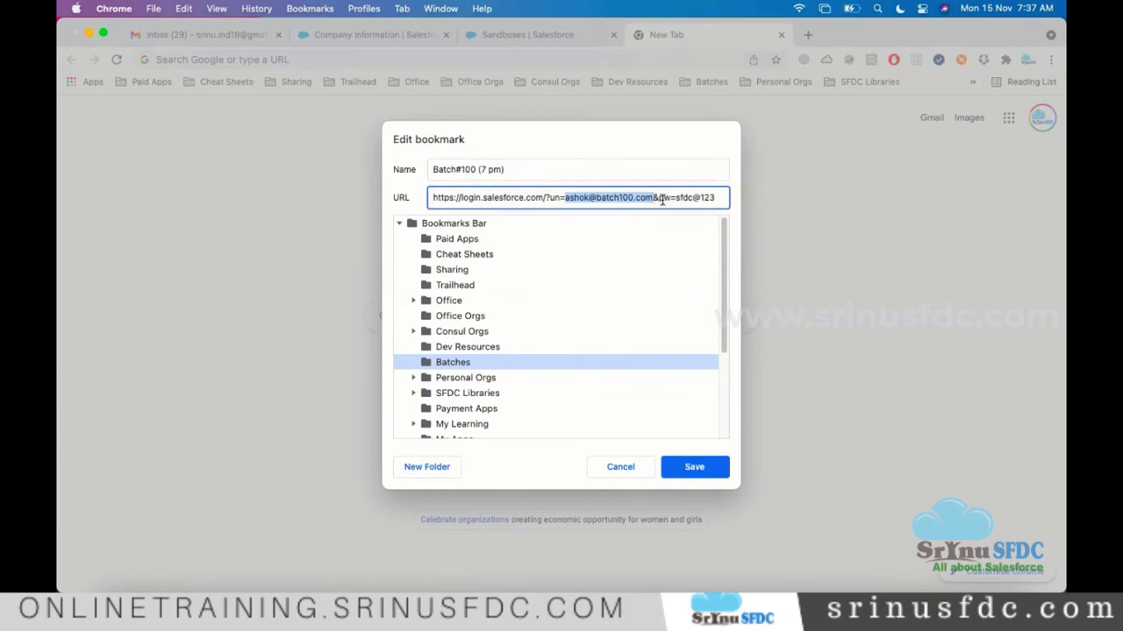
pyautogui.click(614, 471)
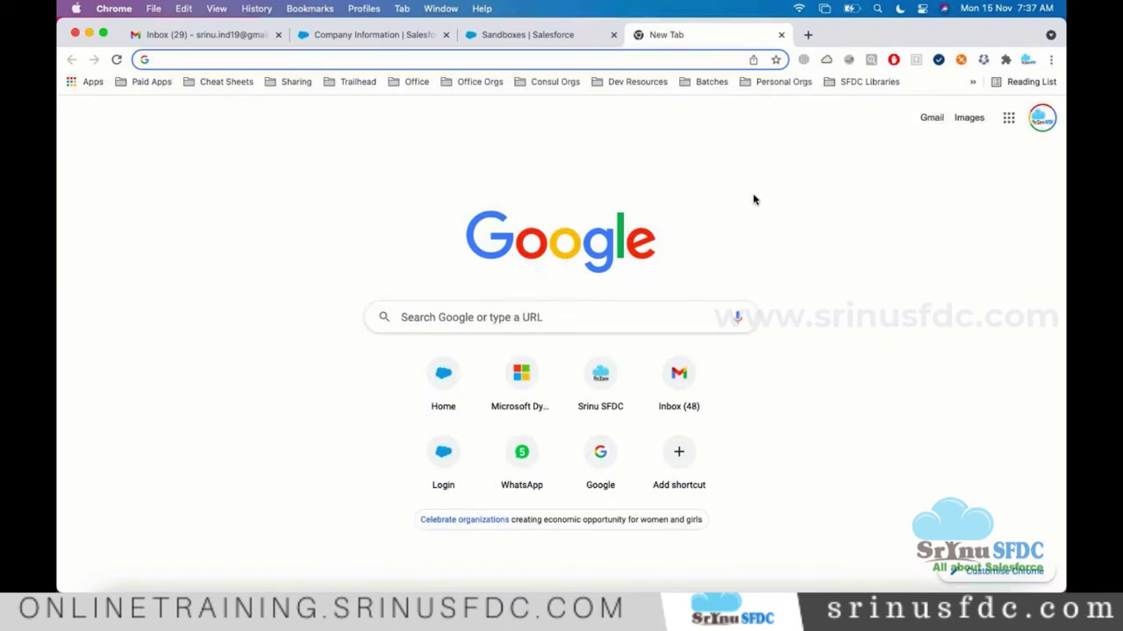
pyautogui.click(753, 196)
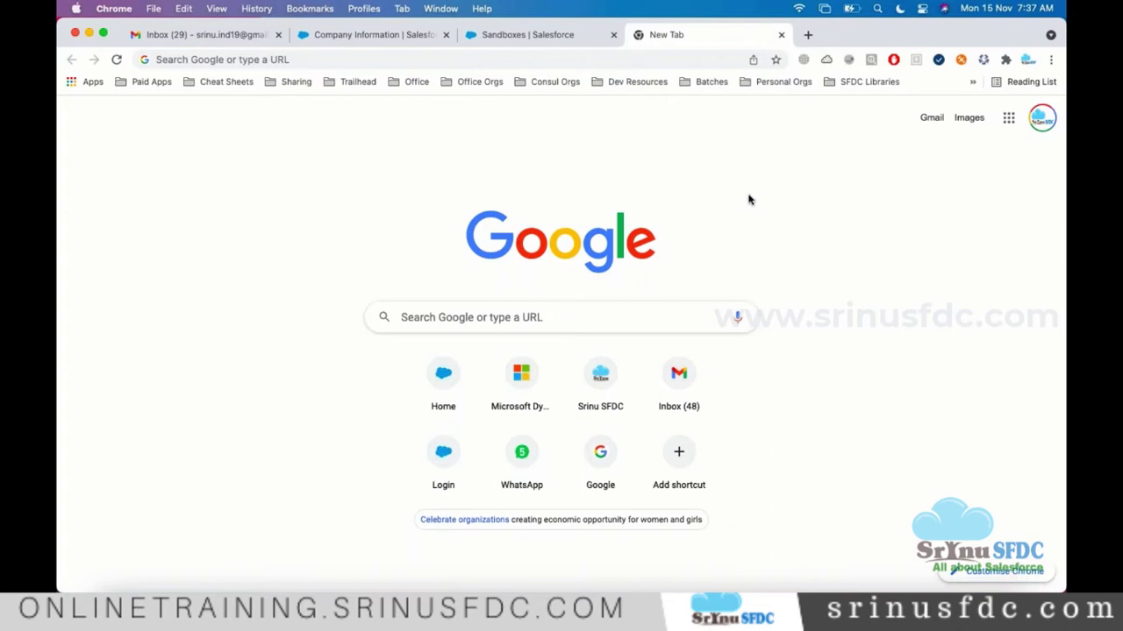
# Step: Open trailhead.salesforce.com, look over its home page and COVID-19 resources, and return to the nubeselite Sandboxes page
pyautogui.click(554, 58)
pyautogui.write('trailhead.salesforce.com')
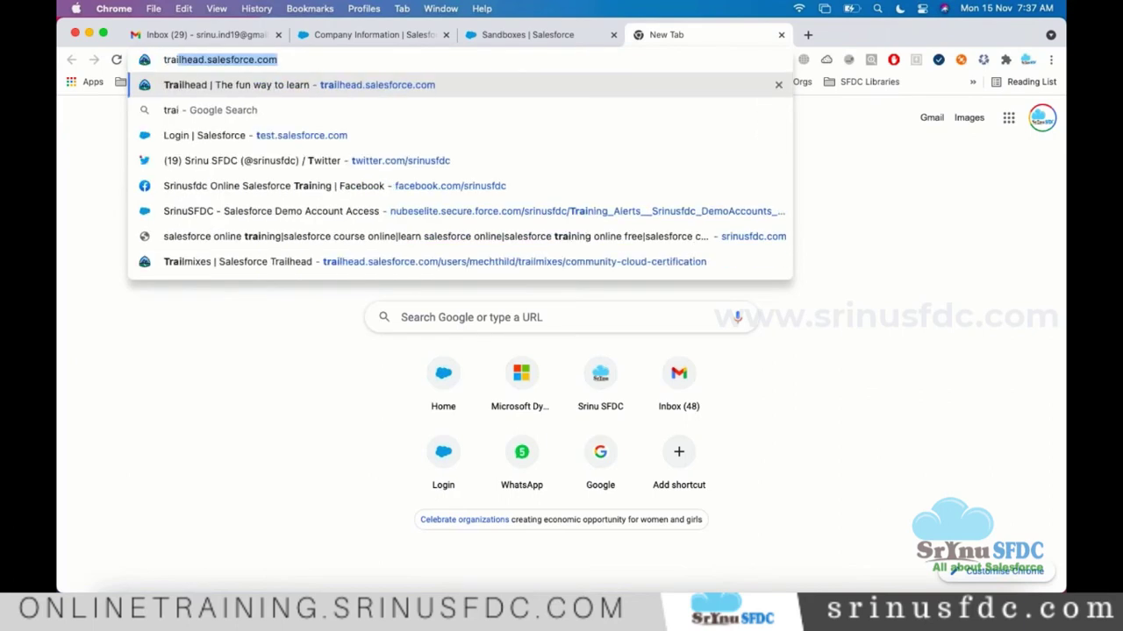
pyautogui.press('Return')
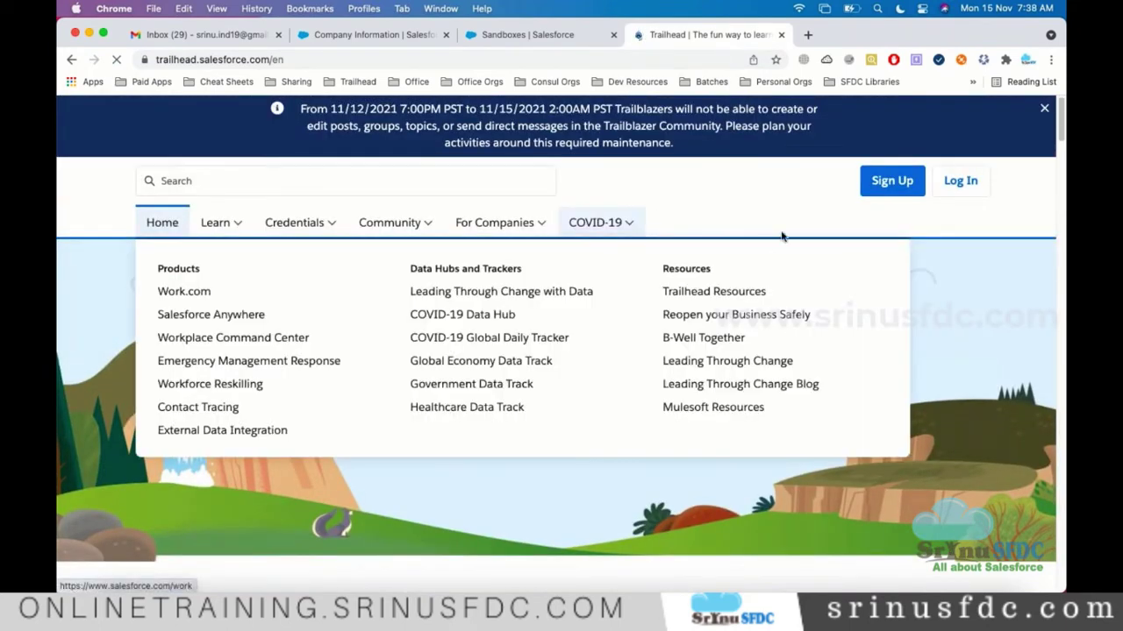
pyautogui.scroll(-3, 779, 229)
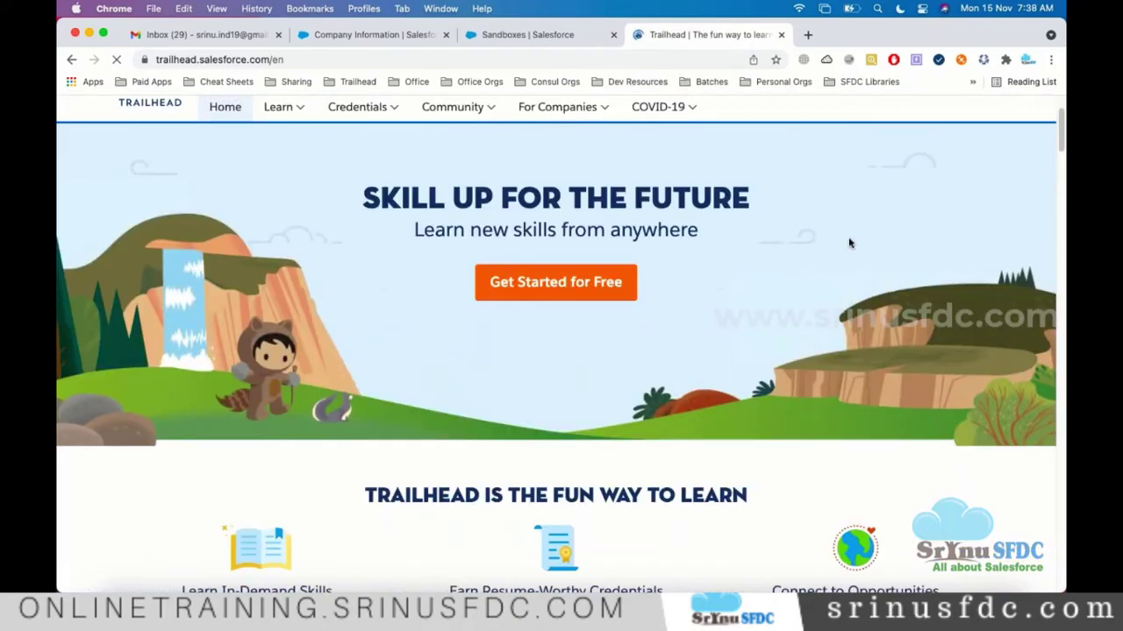
pyautogui.scroll(3, 849, 243)
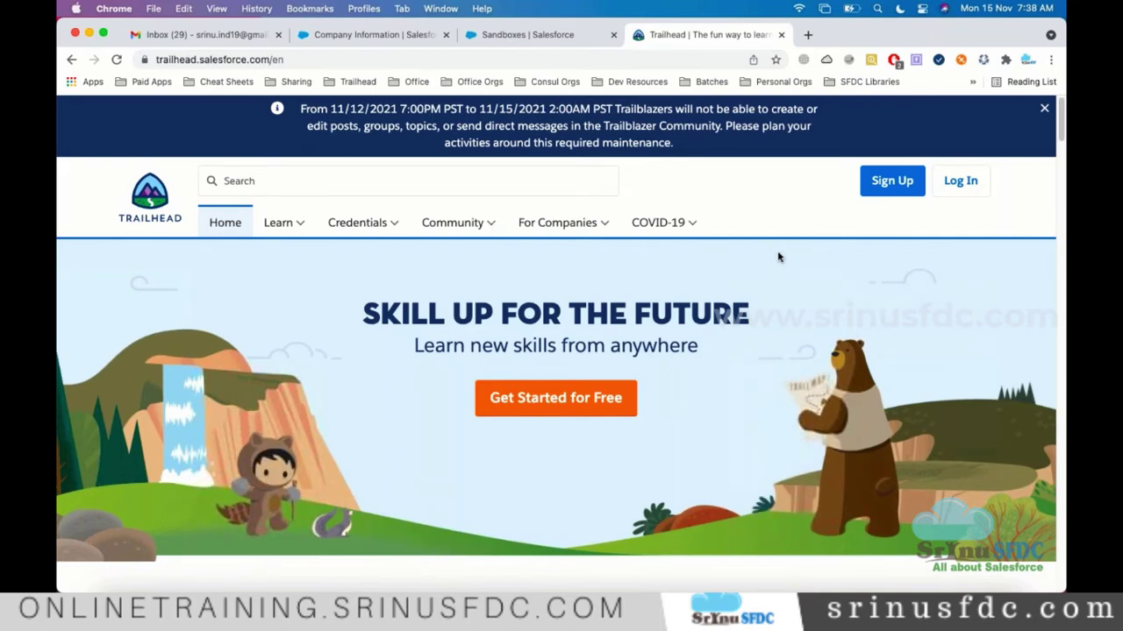
pyautogui.click(660, 223)
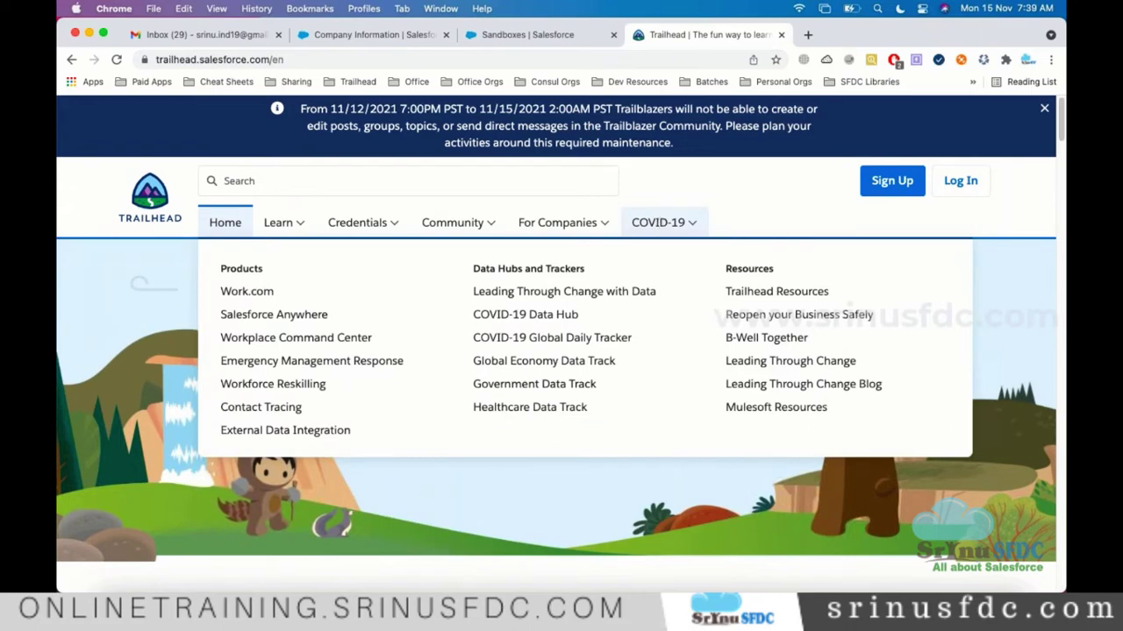
pyautogui.click(579, 40)
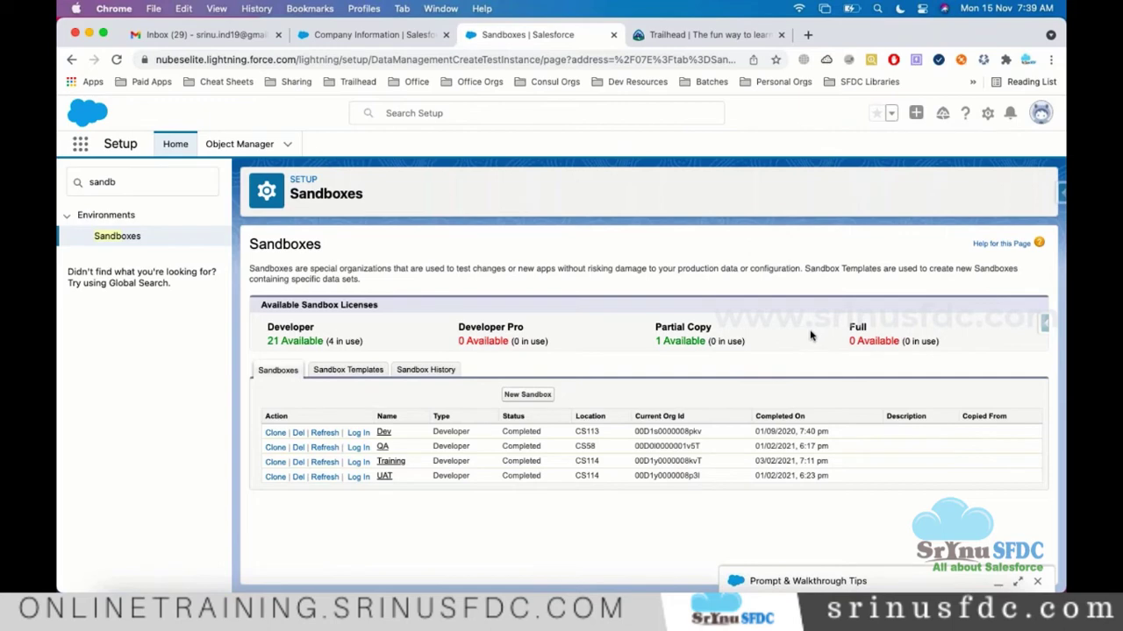
# Step: Switch to the batch100-dev-ed org and search its App Launcher for sales
pyautogui.click(412, 38)
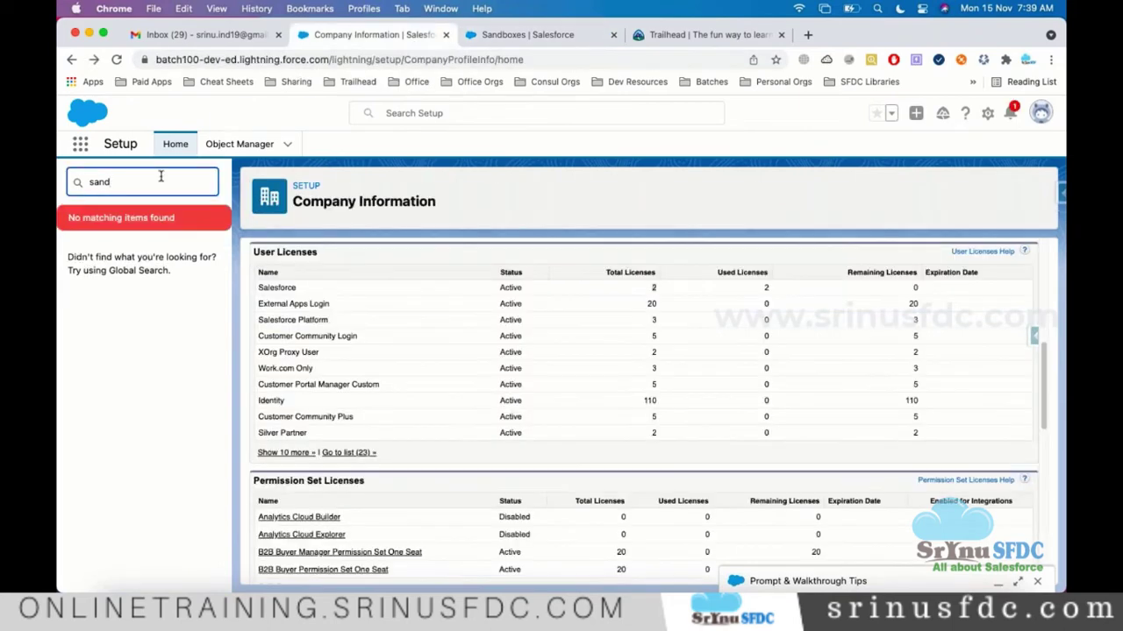
pyautogui.click(80, 147)
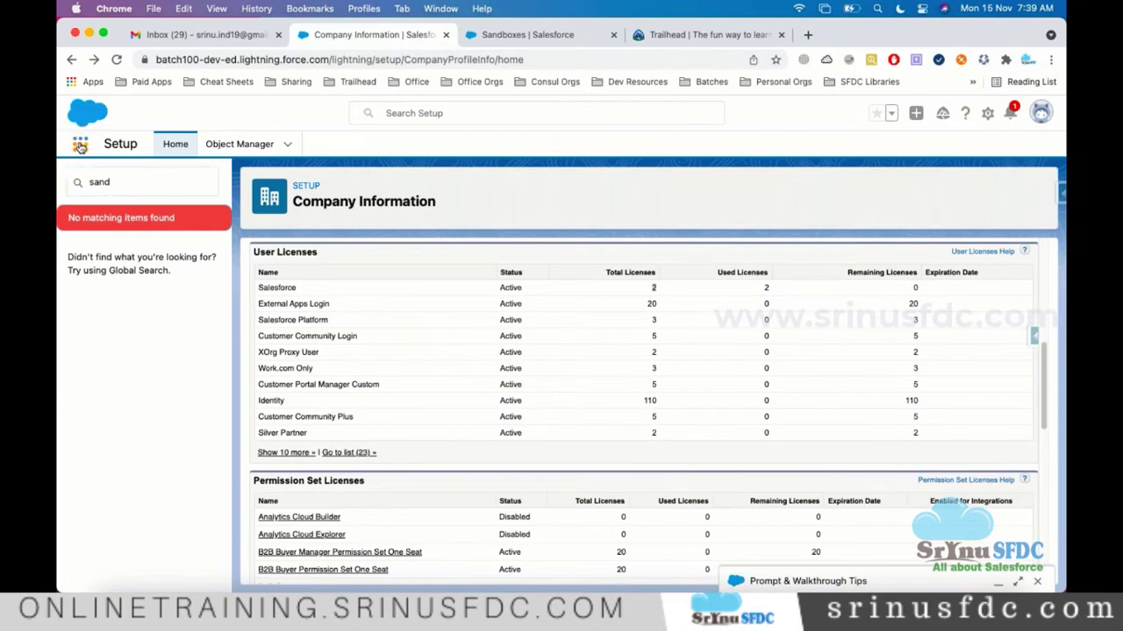
pyautogui.write('sales')
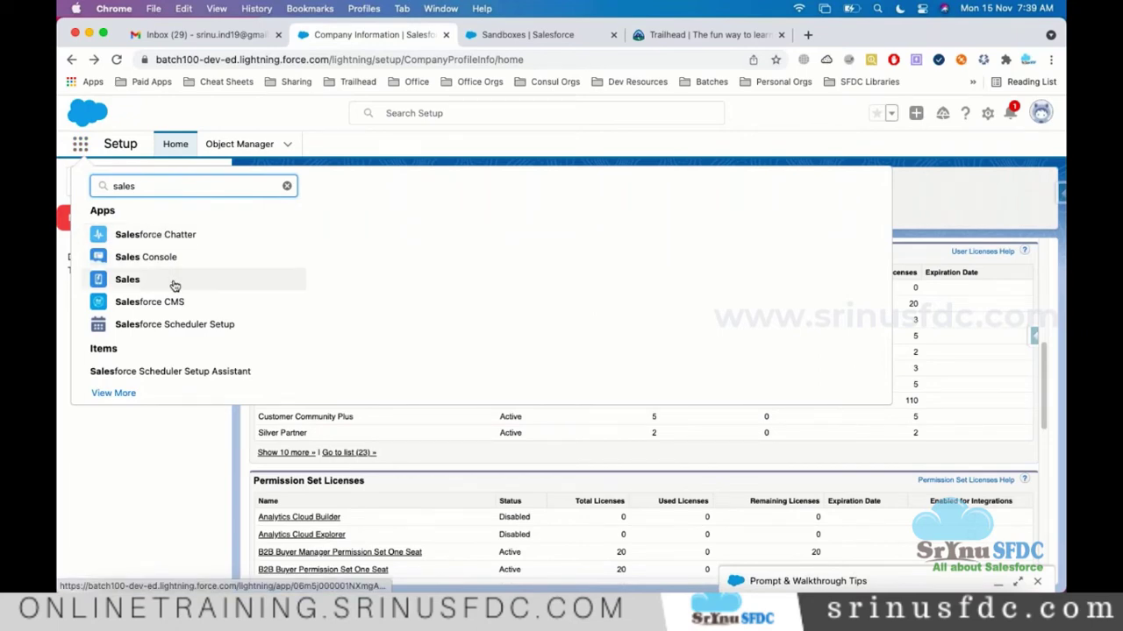
# Step: Replace the App Launcher search with servi and open the Service Console app
pyautogui.press('BackSpace')
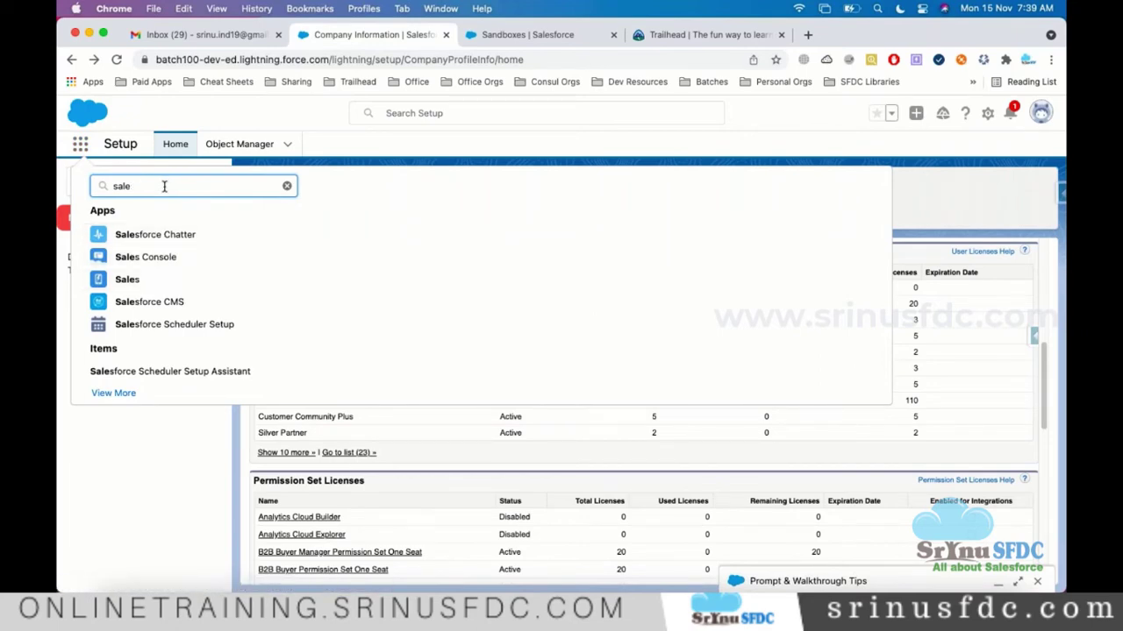
pyautogui.press('BackSpace')
pyautogui.press('BackSpace')
pyautogui.press('BackSpace')
pyautogui.press('BackSpace')
pyautogui.write('servi')
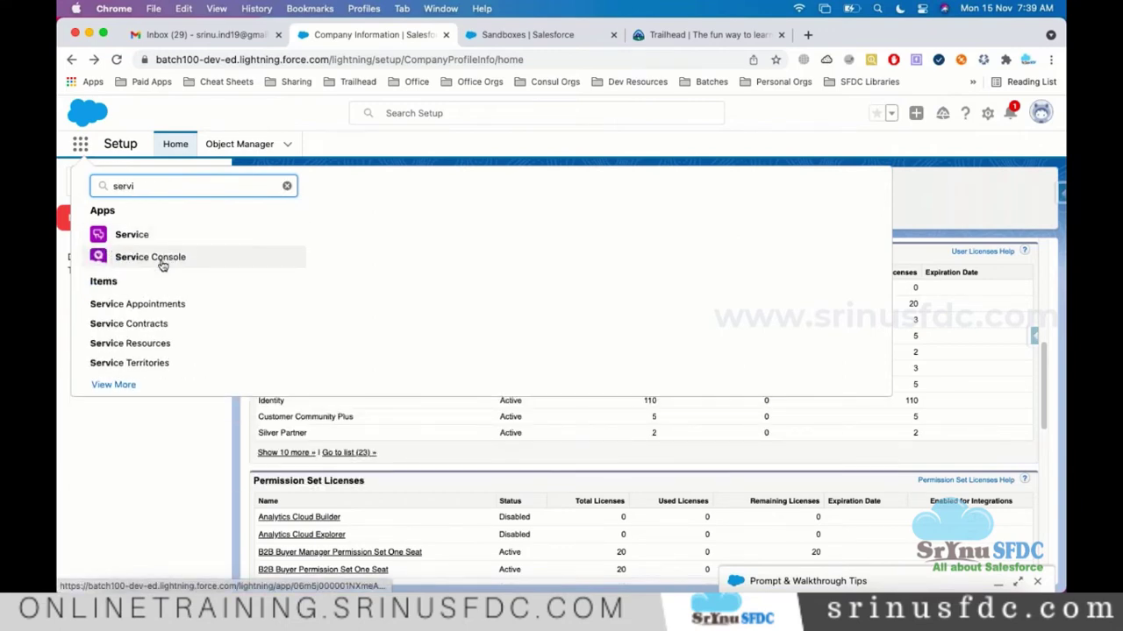
pyautogui.click(175, 264)
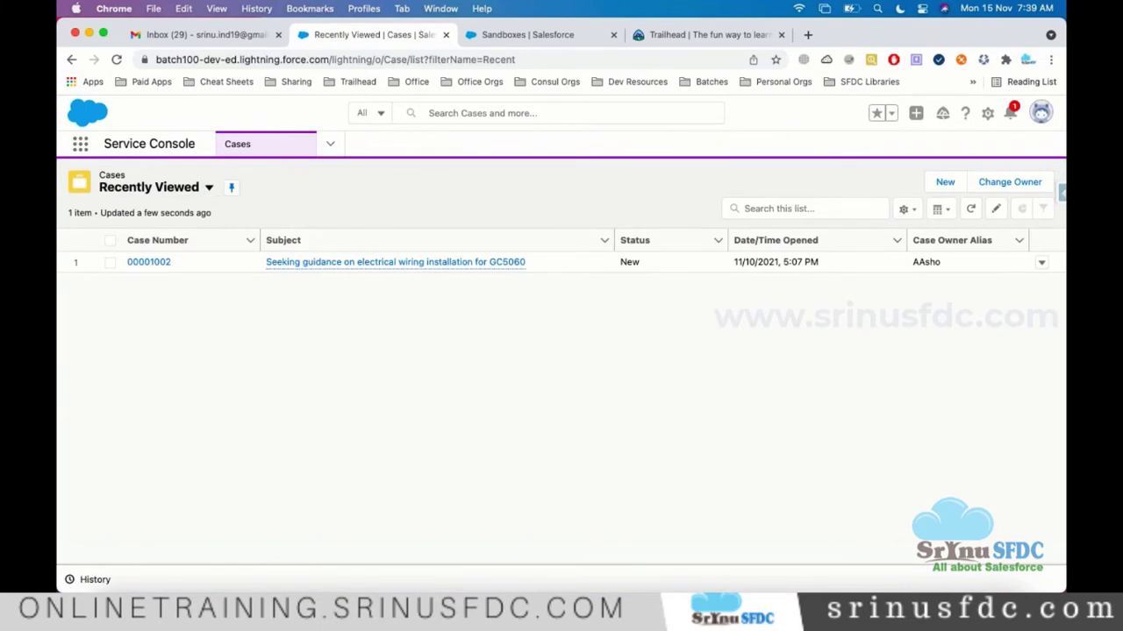
# Step: Open the case about electrical wiring installation for GC5060, minimize the settings prompt, collapse the case list, and review the case's details
pyautogui.click(150, 262)
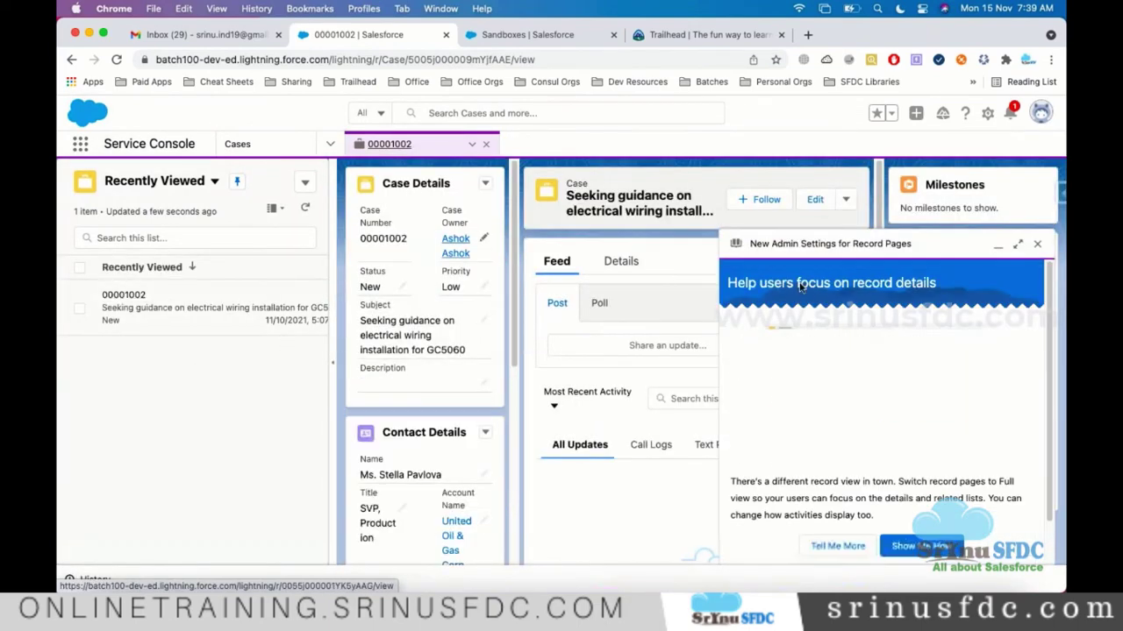
pyautogui.click(997, 244)
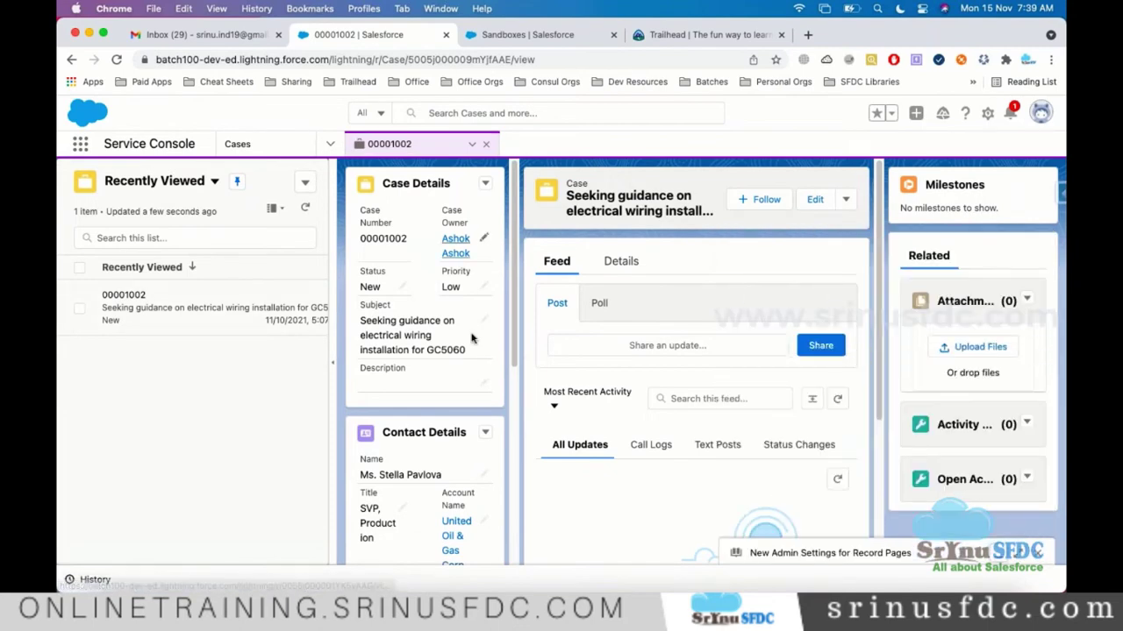
pyautogui.click(333, 369)
pyautogui.click(419, 262)
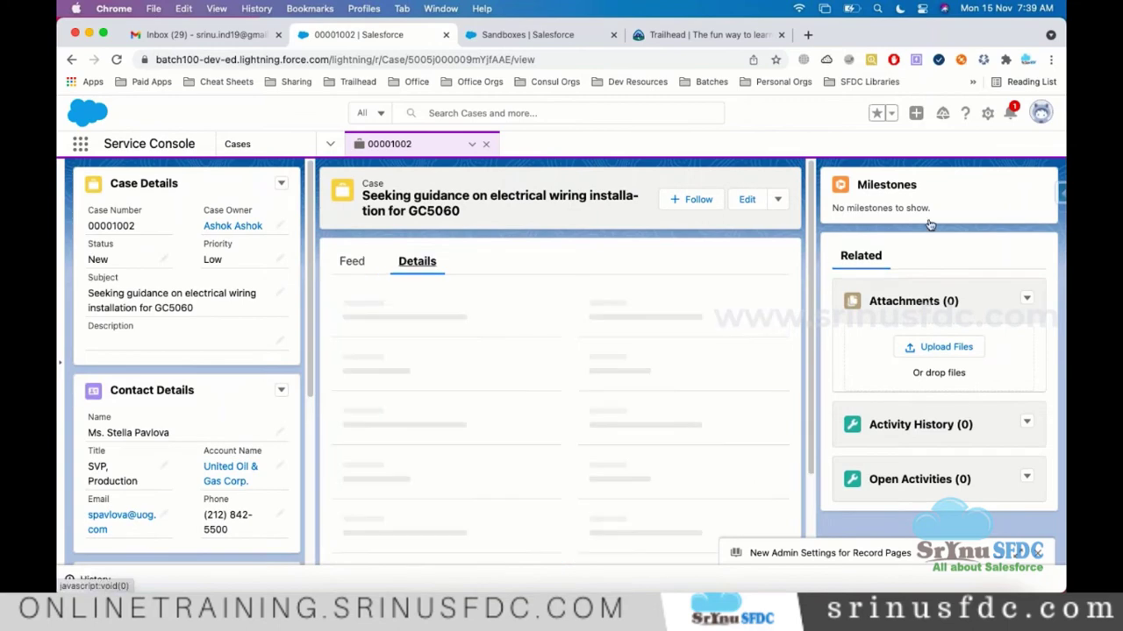
pyautogui.scroll(-5, 561, 368)
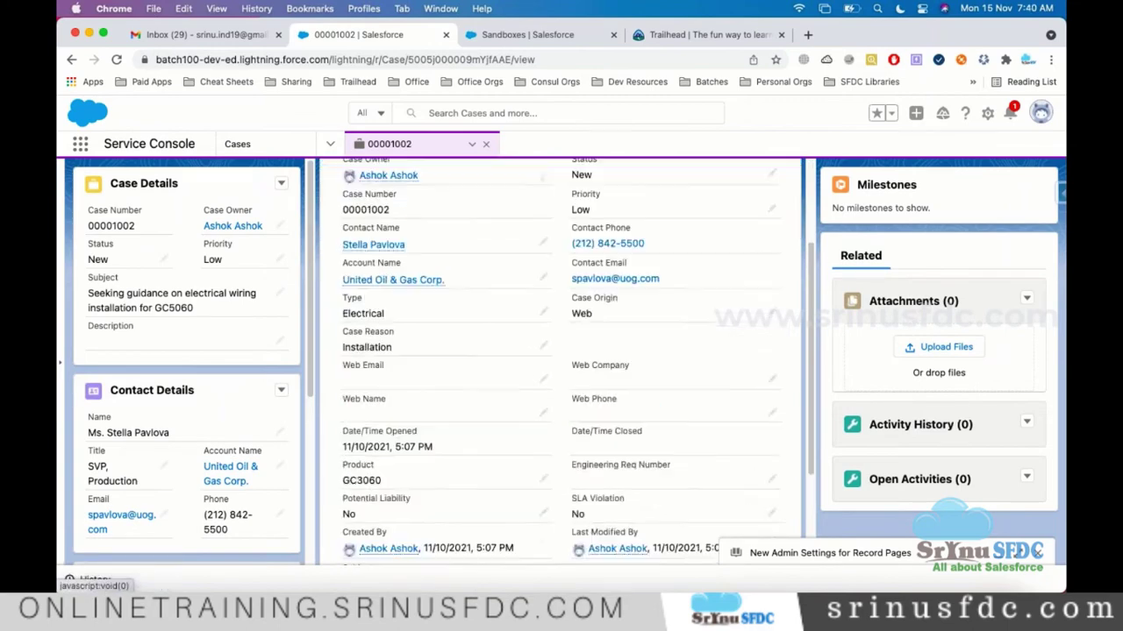
pyautogui.scroll(5, 414, 388)
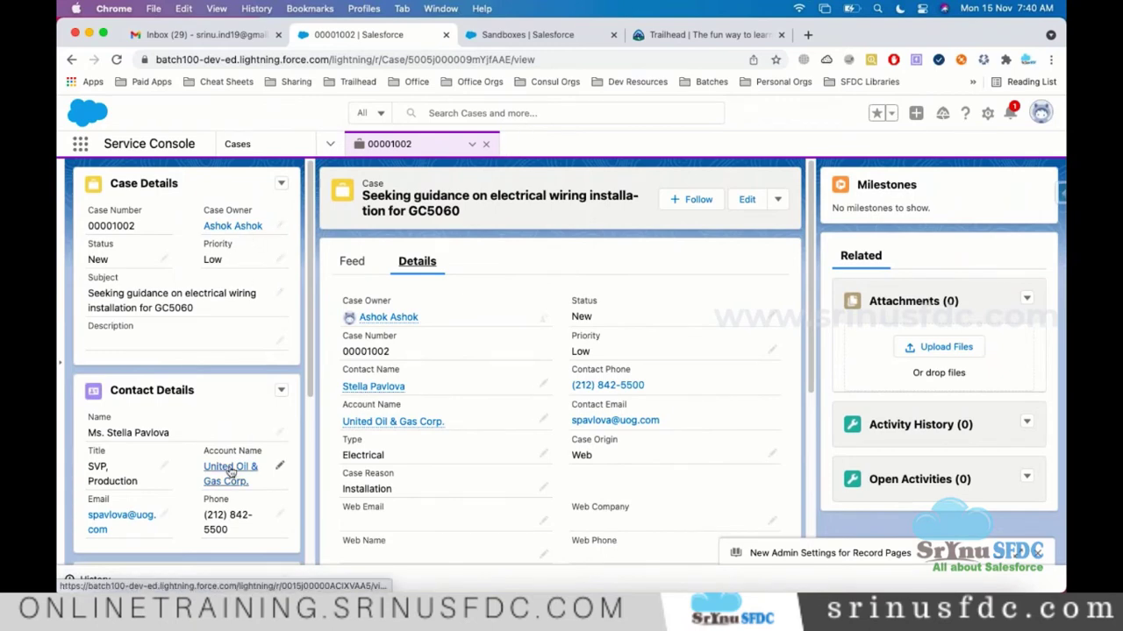
# Step: Open the United Oil & Gas Corp. account from the case's contact details, and alternate between its subtab and the case subtab
pyautogui.click(260, 454)
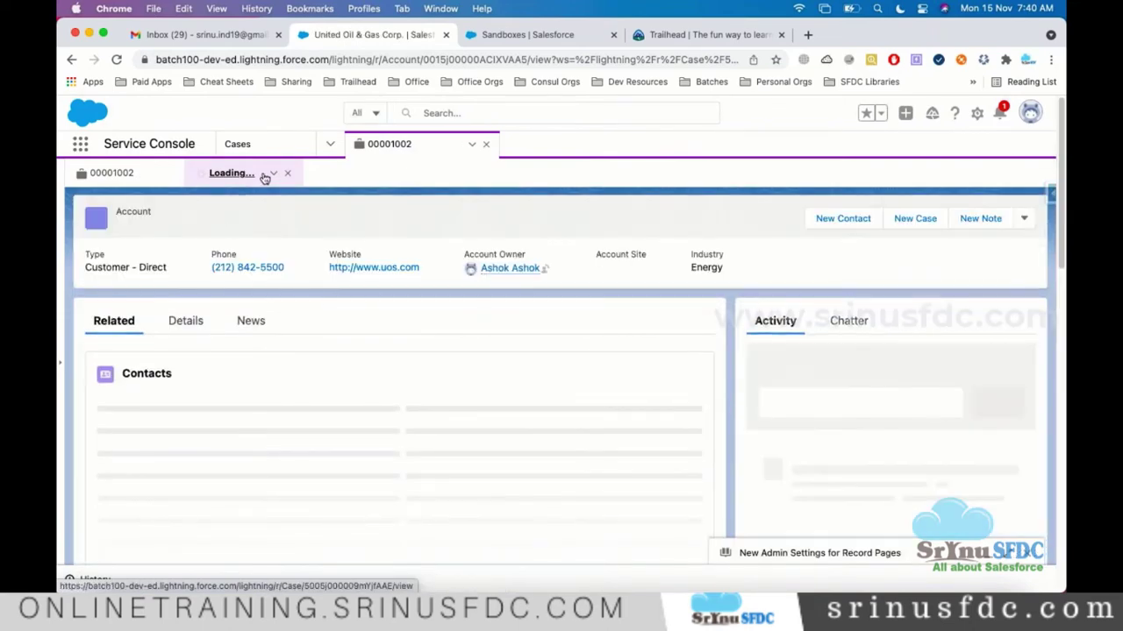
pyautogui.click(144, 177)
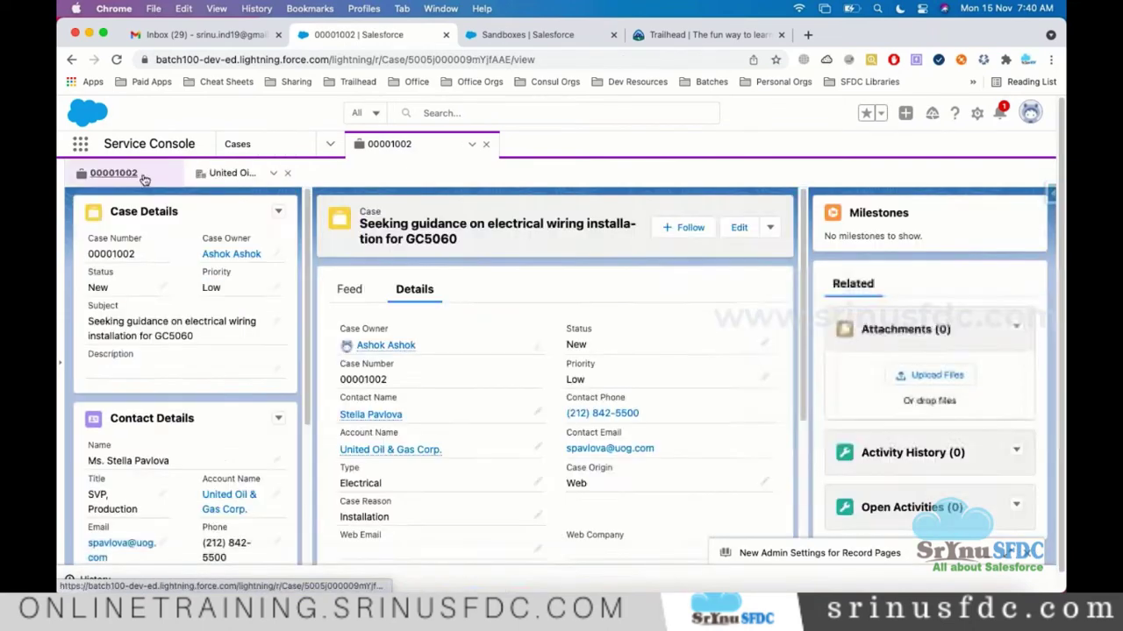
pyautogui.click(227, 175)
pyautogui.click(144, 177)
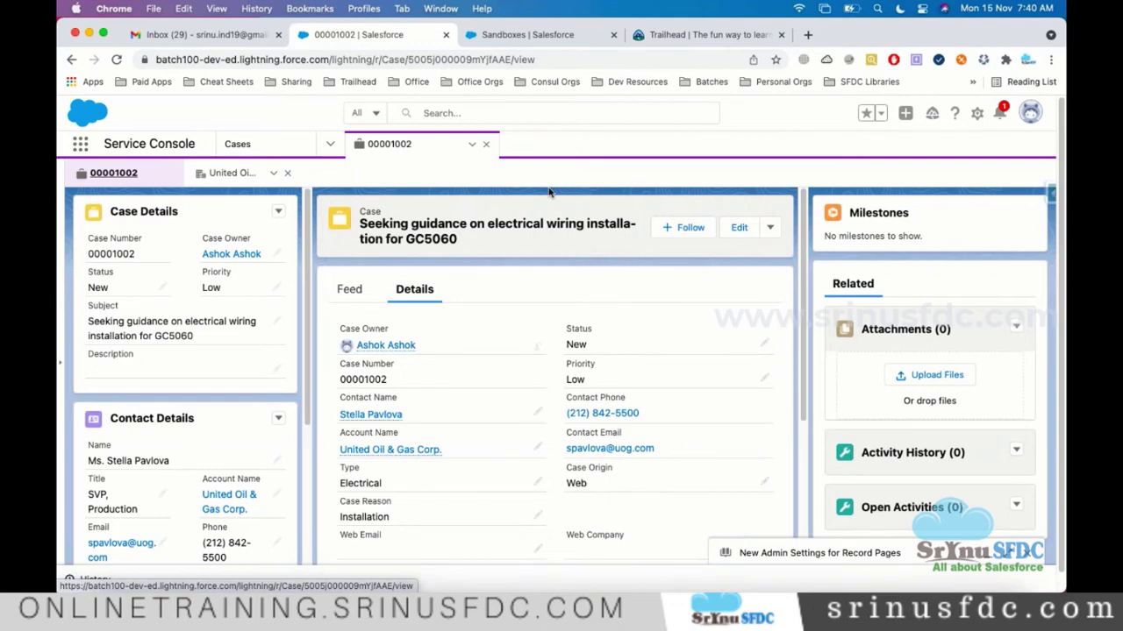
# Step: Switch to Visual Studio Code, review the sandbox, requirements and development life cycle notes in Admin_Notes.txt, and return to the Service Console case in Chrome
pyautogui.click(542, 43)
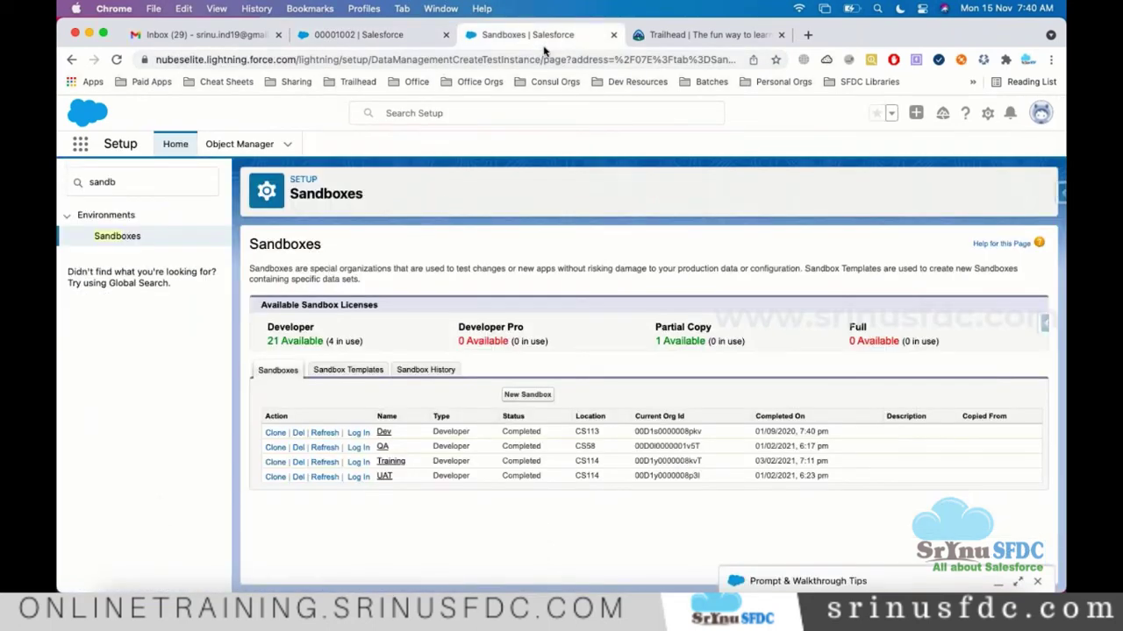
pyautogui.press('super+Tab')
pyautogui.press('Up')
pyautogui.scroll(-2, 658, 228)
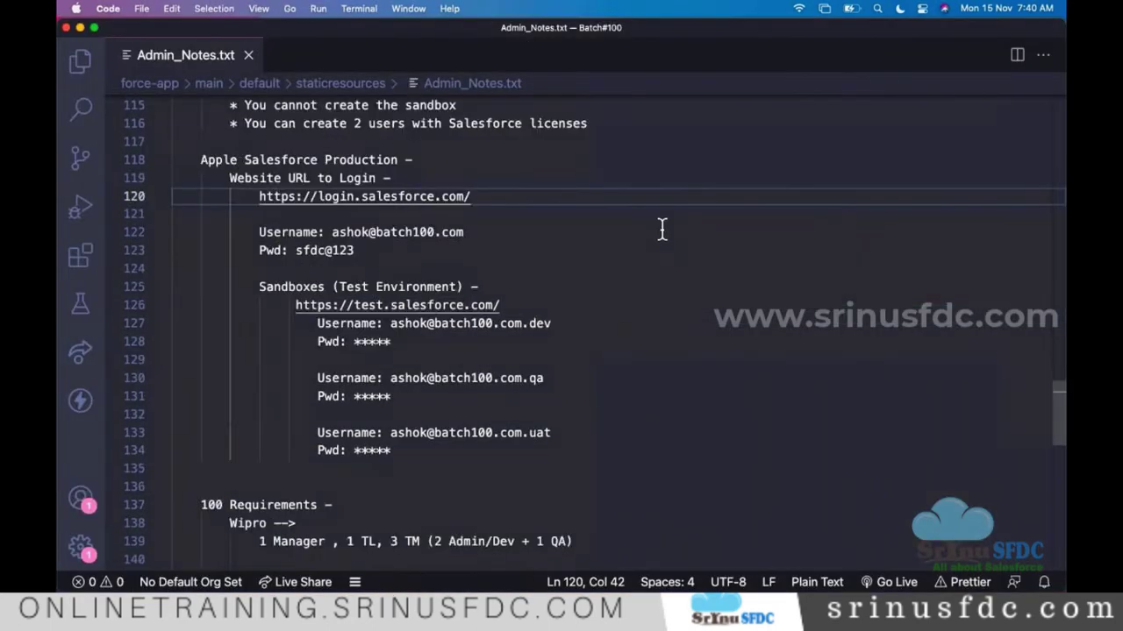
pyautogui.scroll(-1, 661, 229)
pyautogui.scroll(-2, 578, 275)
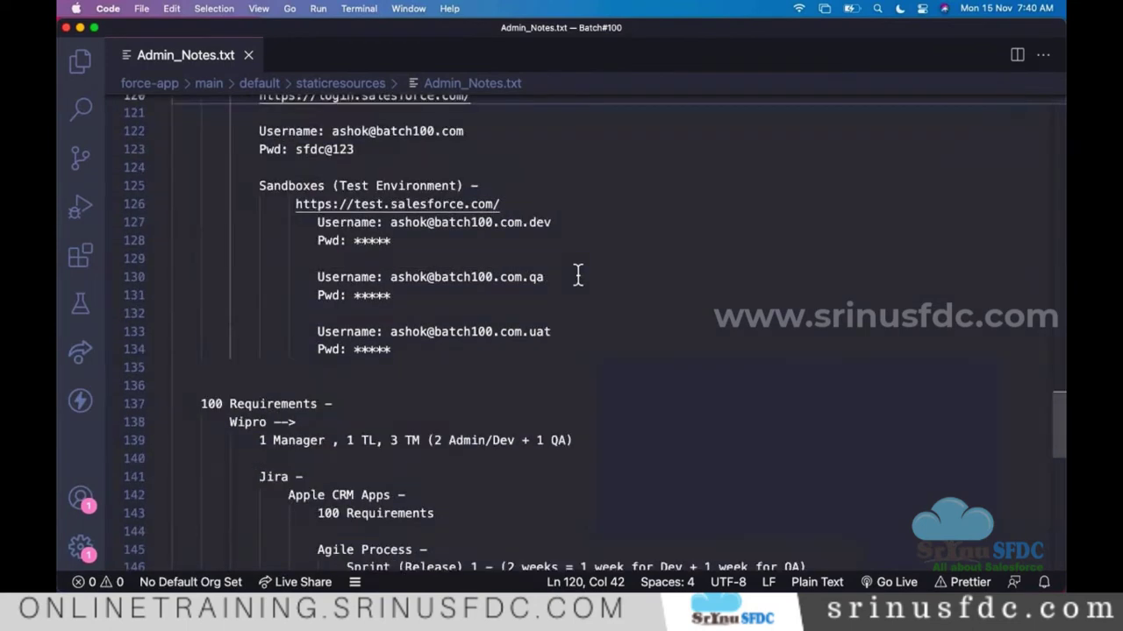
pyautogui.scroll(-2, 609, 271)
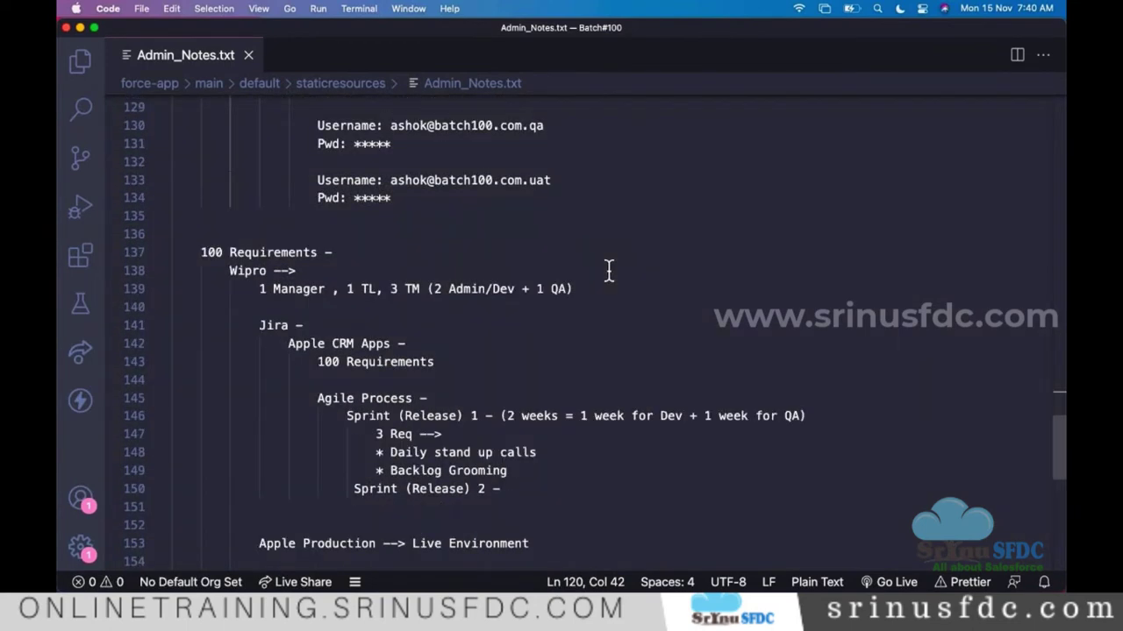
pyautogui.scroll(-4, 610, 263)
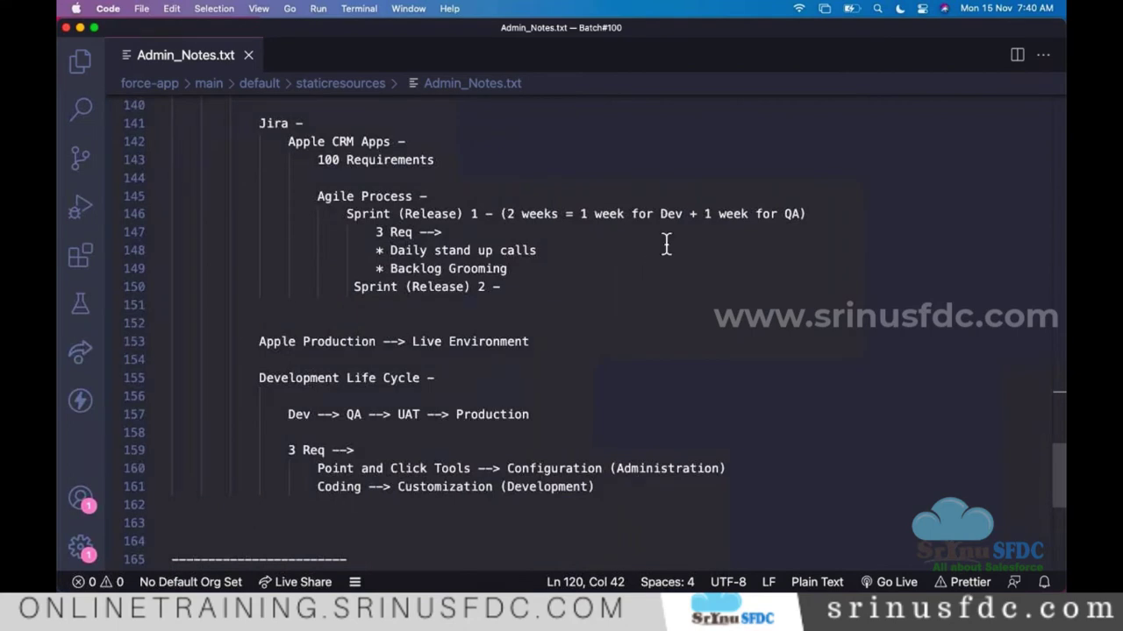
pyautogui.scroll(-4, 570, 263)
pyautogui.scroll(1, 614, 267)
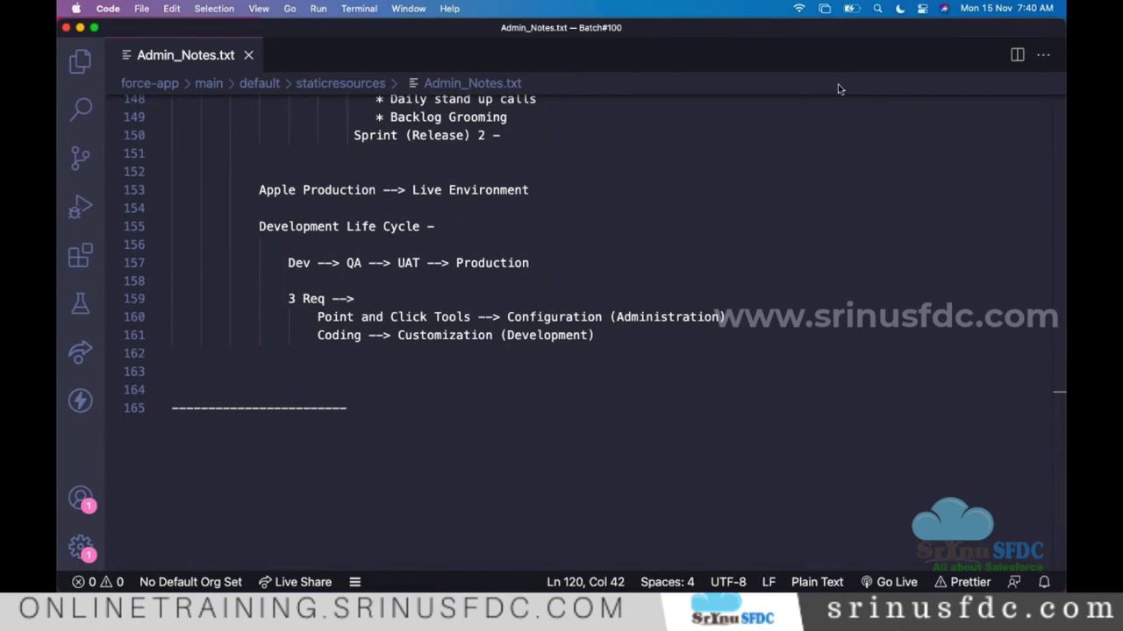
pyautogui.click(680, 247)
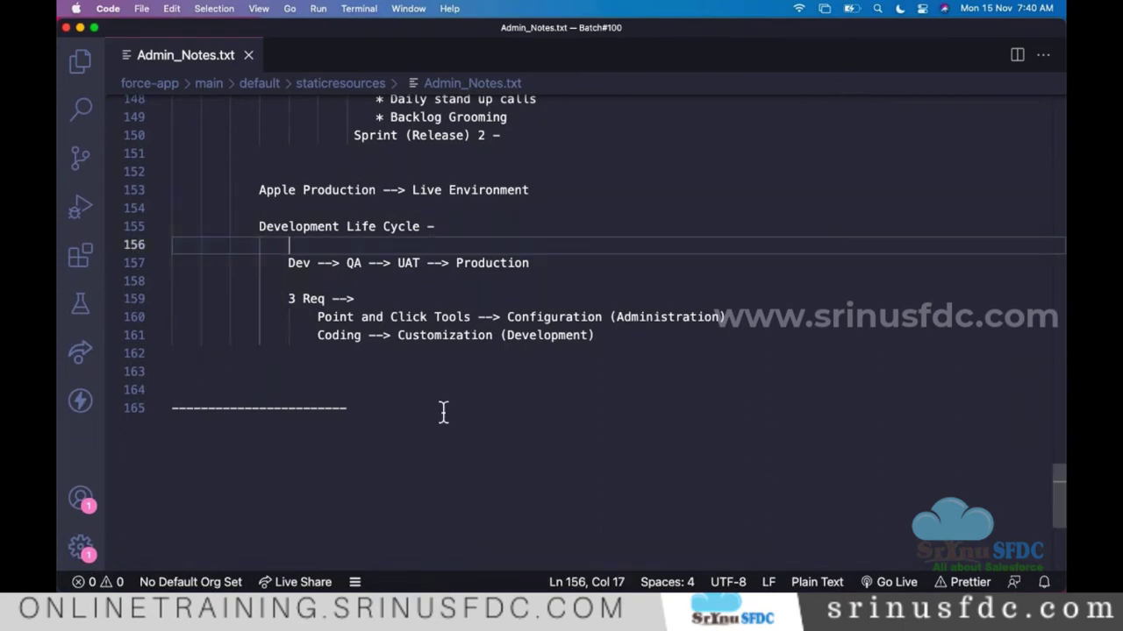
pyautogui.click(144, 614)
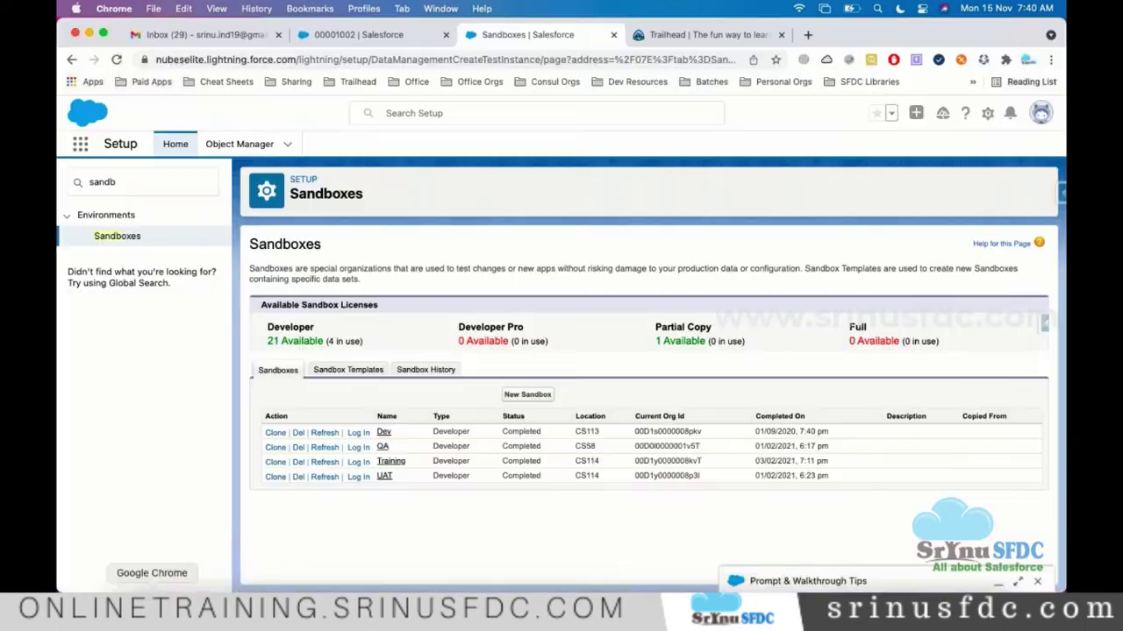
pyautogui.click(403, 39)
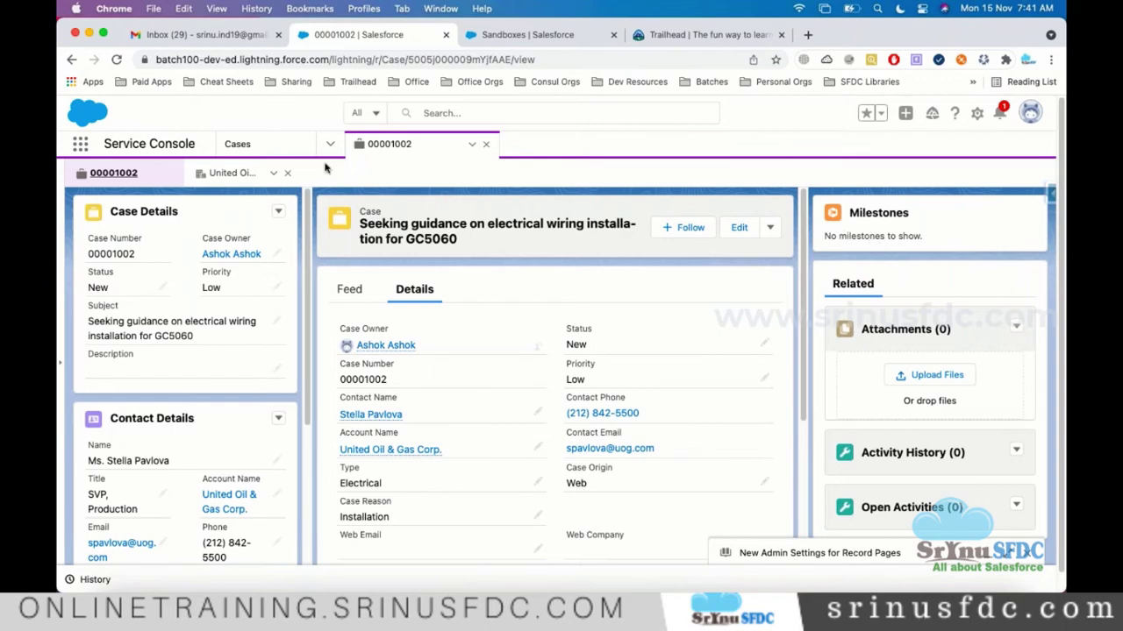
# Step: Compare the developer org's case page address with the nubeselite production org's Sandboxes page address, and check the production org's App Launcher
pyautogui.doubleClick(261, 62)
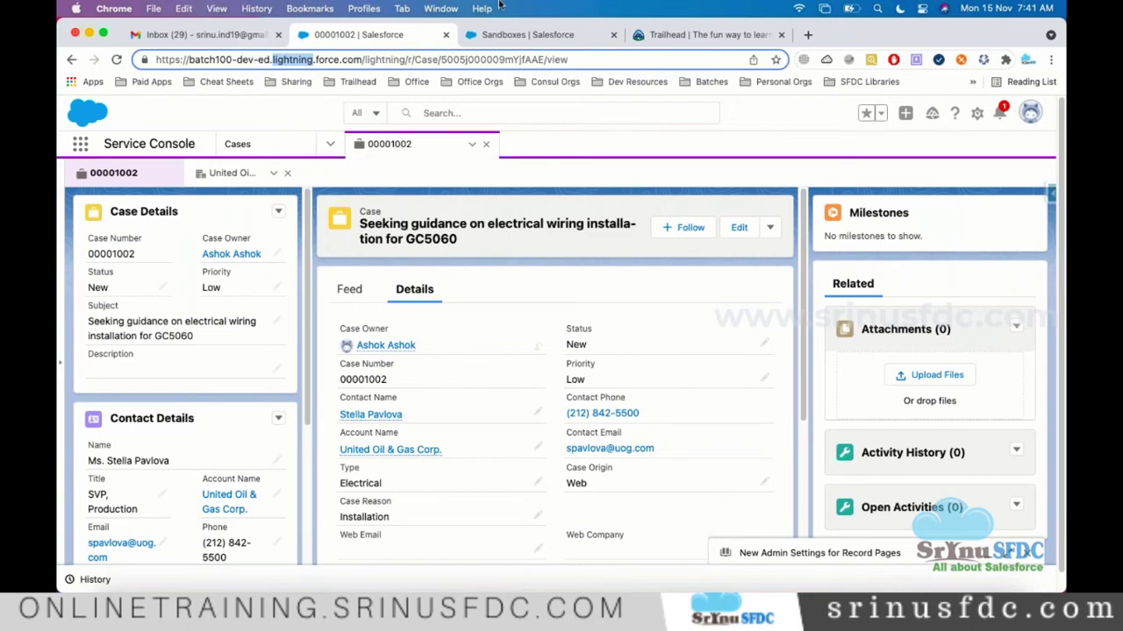
pyautogui.click(537, 35)
pyautogui.doubleClick(211, 59)
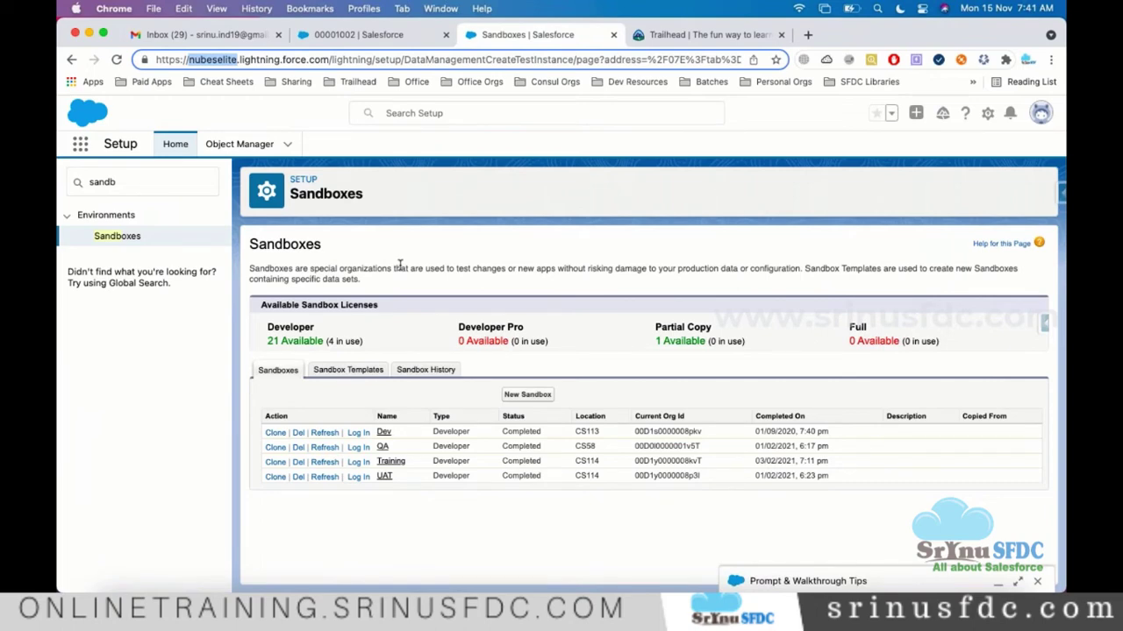
pyautogui.click(84, 146)
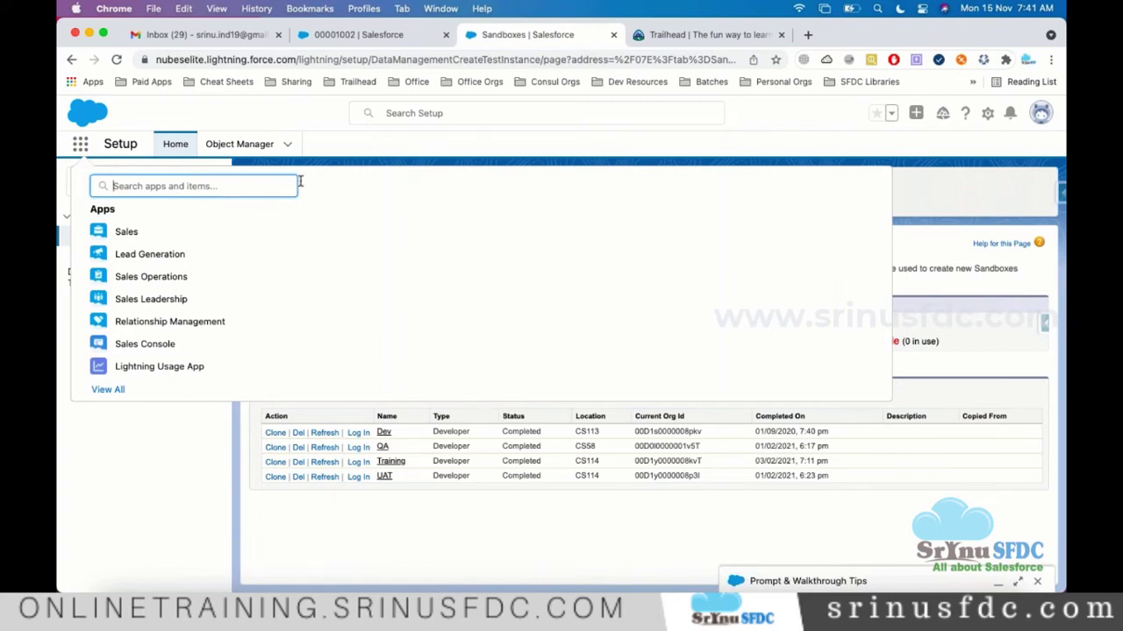
pyautogui.press('Escape')
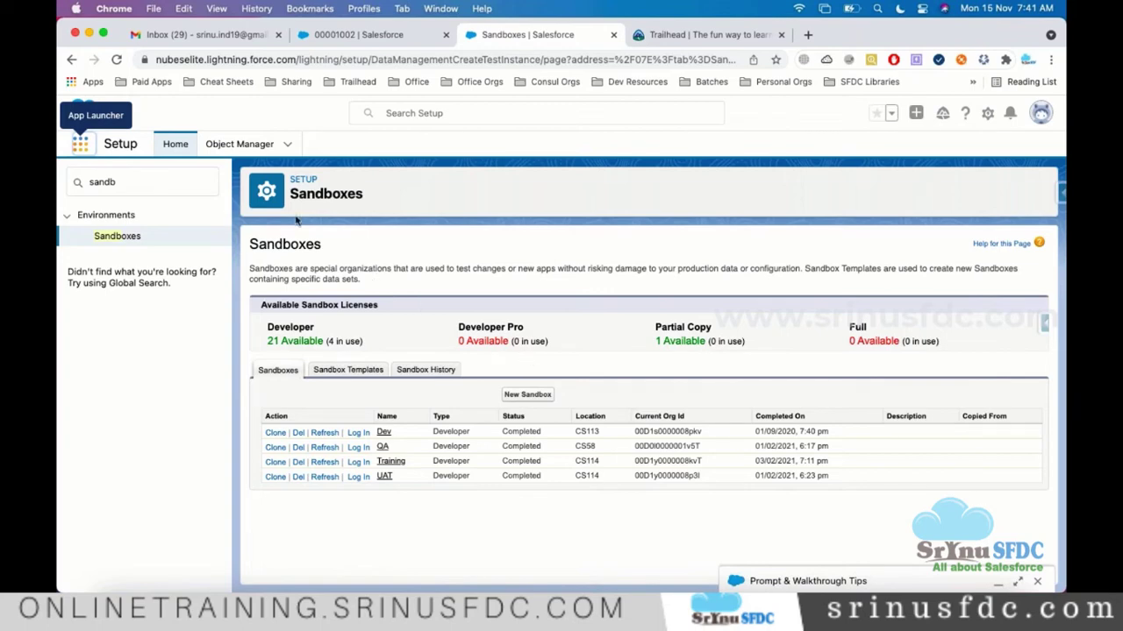
pyautogui.click(141, 174)
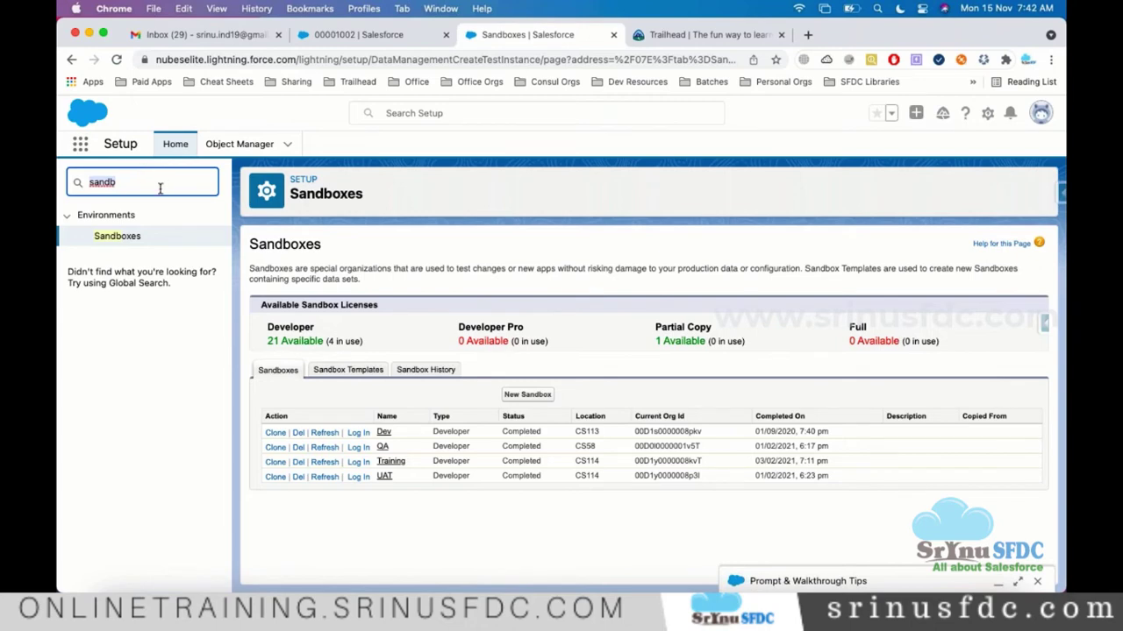
pyautogui.click(383, 37)
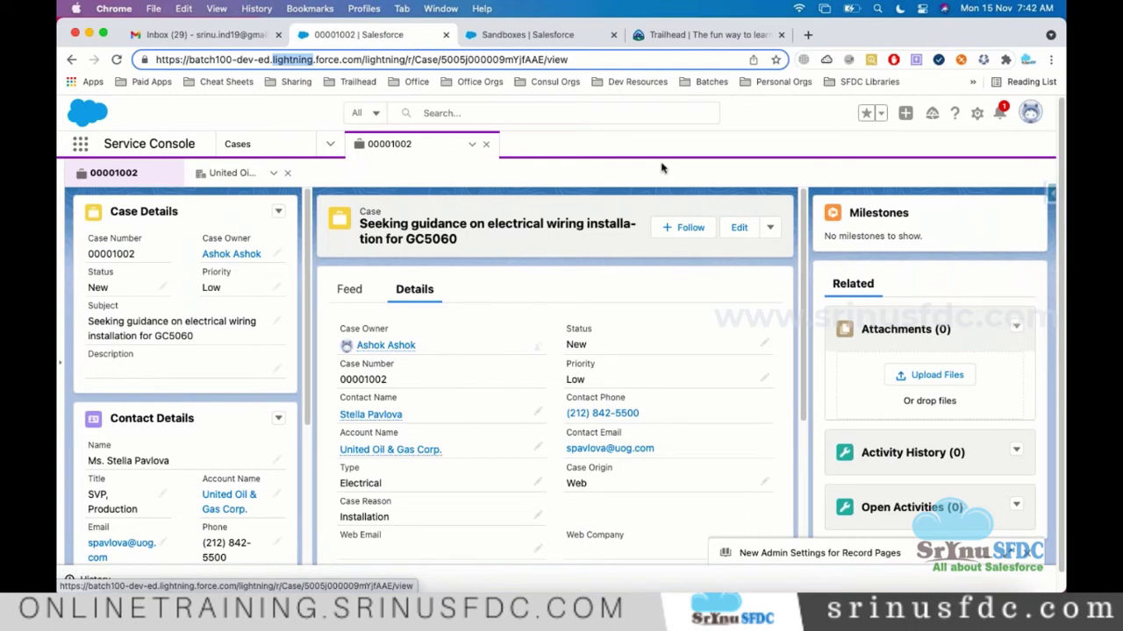
pyautogui.click(561, 35)
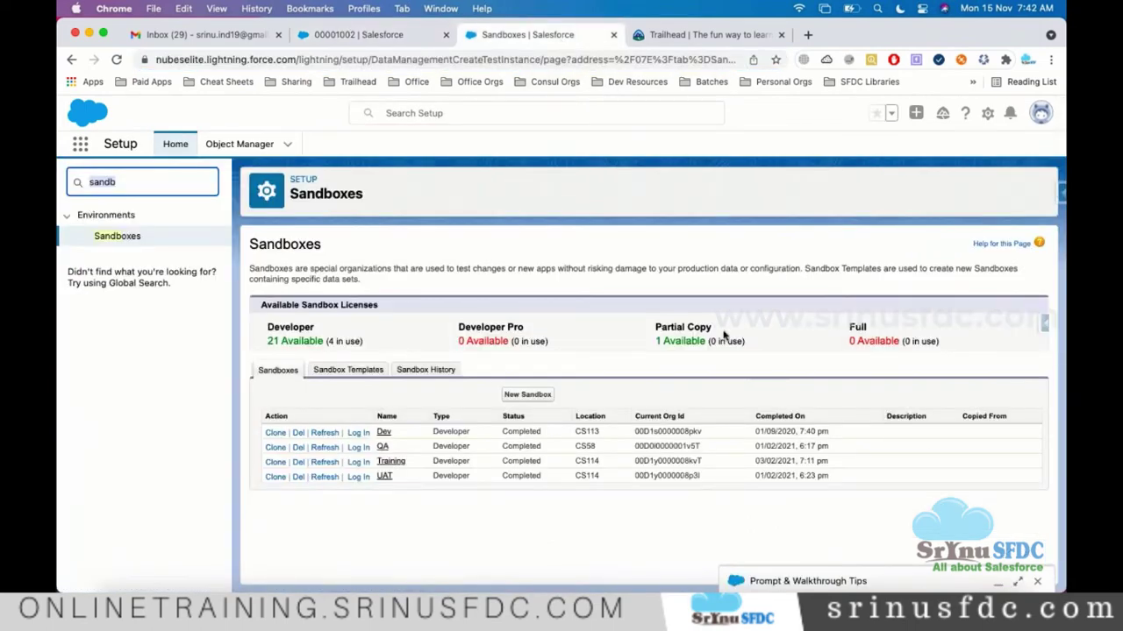
# Step: Switch to Visual Studio Code, add a blank line below the Coding --> Customization (Development) line in Admin_Notes.txt, and save the file
pyautogui.press('super+Tab')
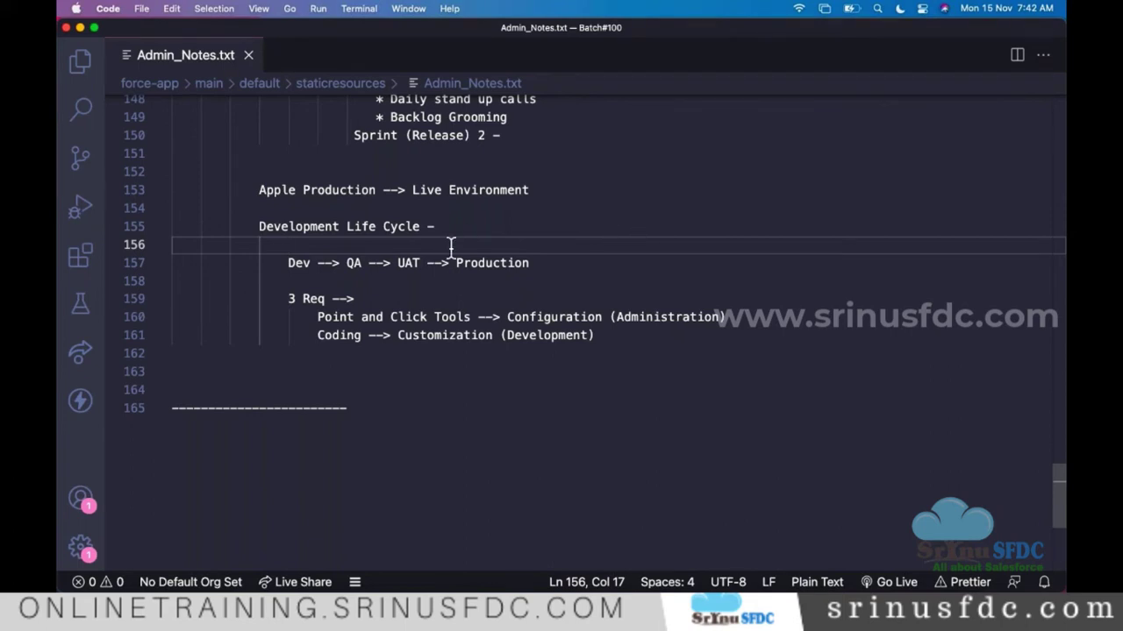
pyautogui.click(617, 344)
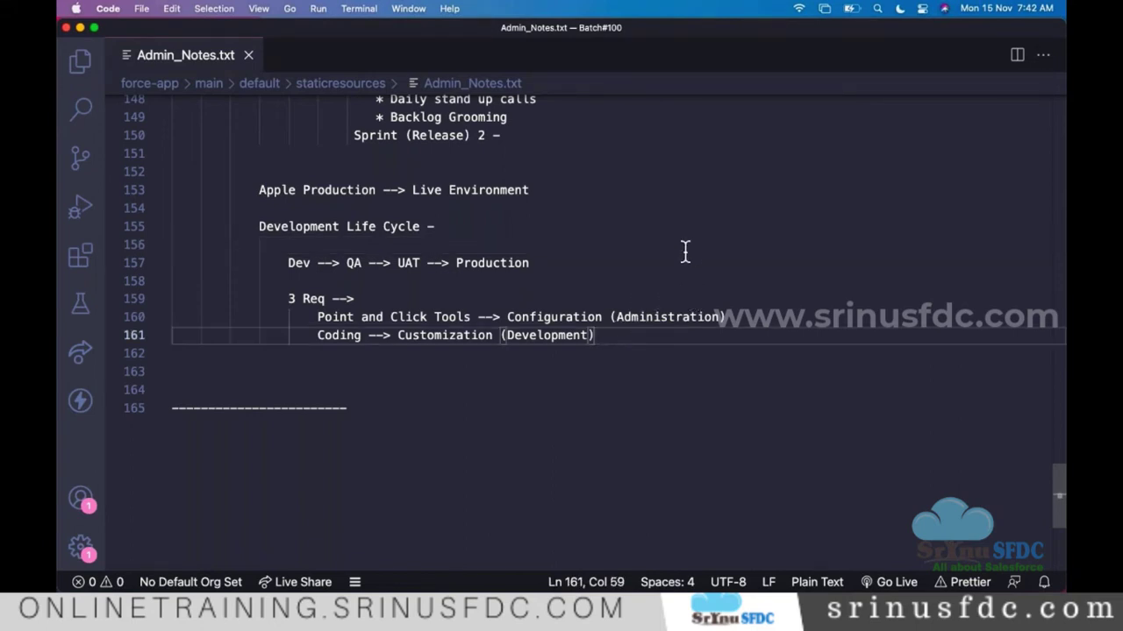
pyautogui.scroll(-3, 693, 201)
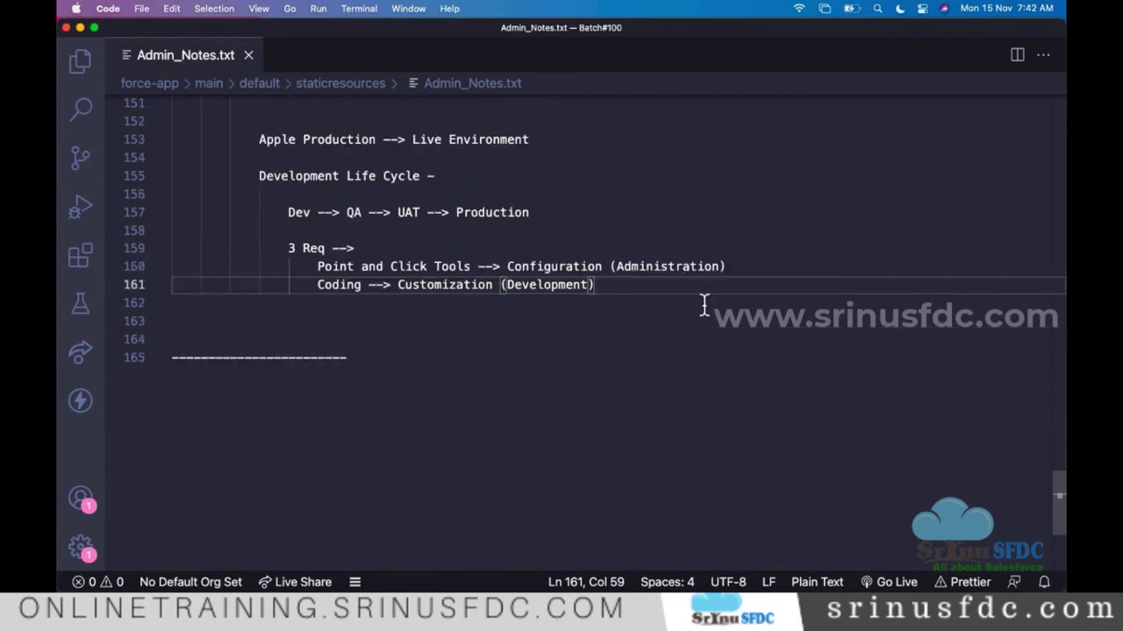
pyautogui.press('Return')
pyautogui.press('BackSpace')
pyautogui.press('BackSpace')
pyautogui.press('BackSpace')
pyautogui.press('BackSpace')
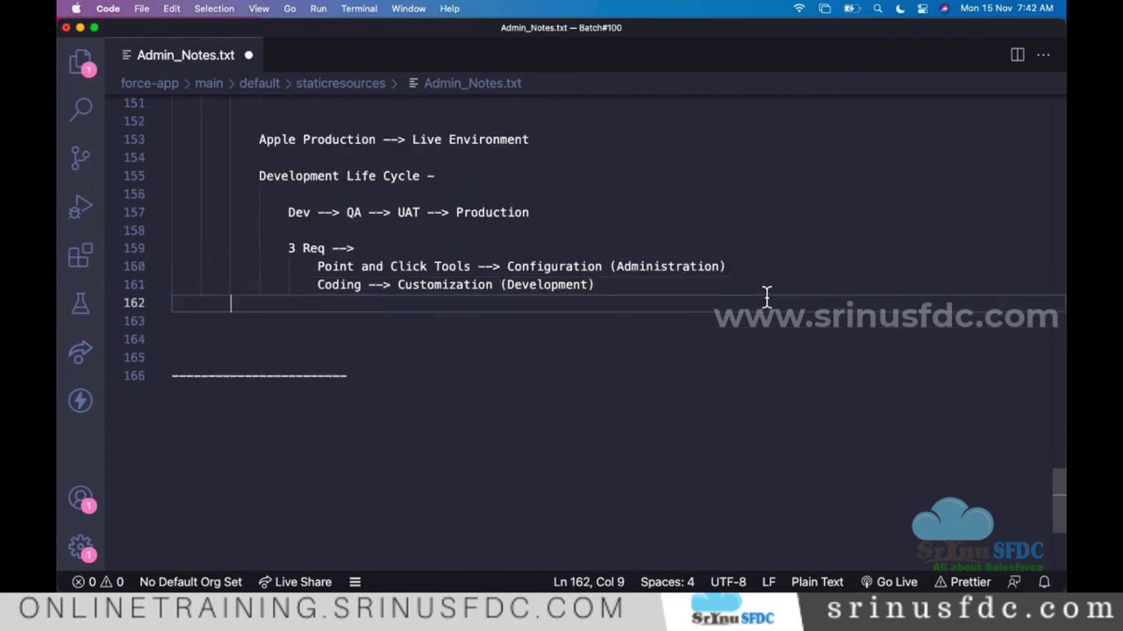
pyautogui.press('super+s')
# Step: Review the Salesforce Websites section of Admin_Notes.txt, highlighting the Free Salesforce Account Registration entry and its developer.salesforce.com link
pyautogui.scroll(6, 838, 283)
pyautogui.scroll(20, 817, 279)
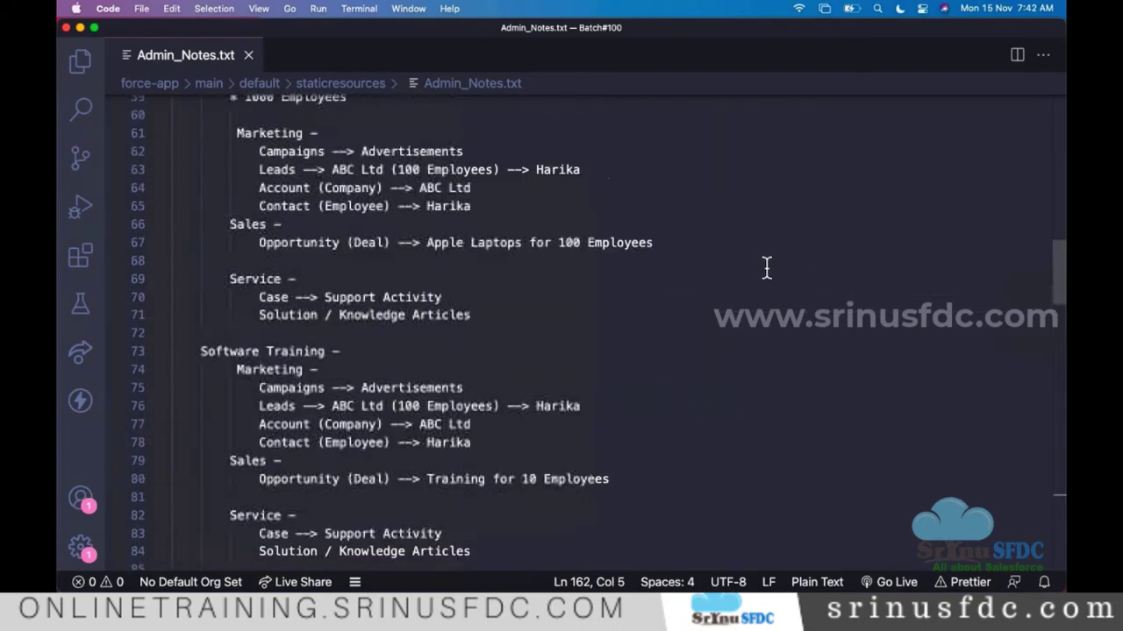
pyautogui.scroll(-2, 760, 251)
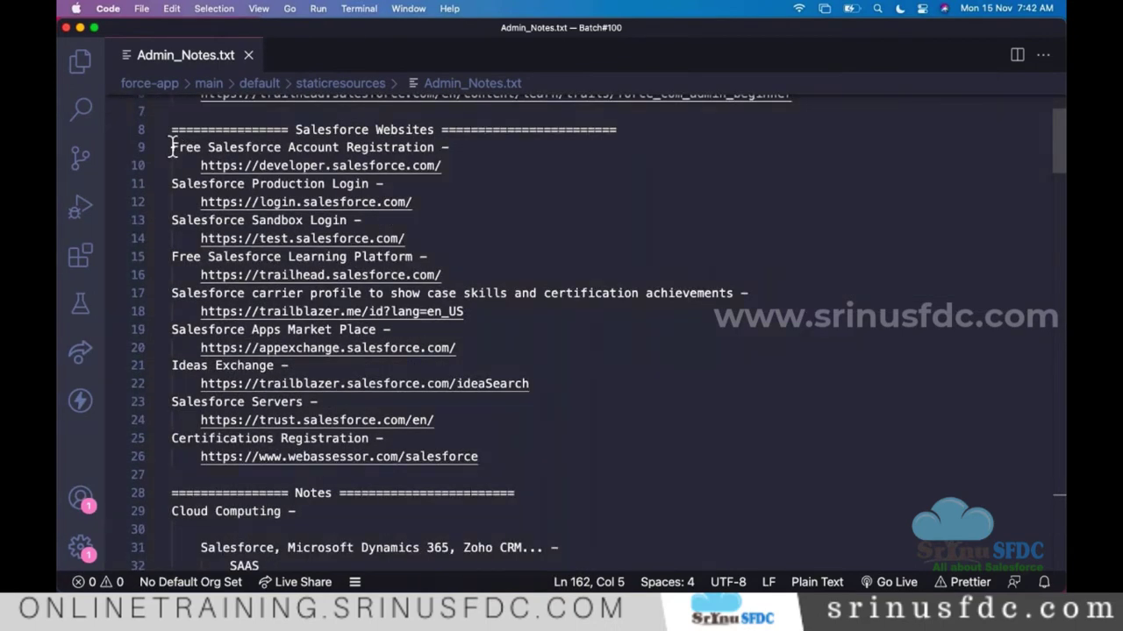
pyautogui.moveTo(173, 145); pyautogui.dragTo(386, 439)
pyautogui.click(550, 221)
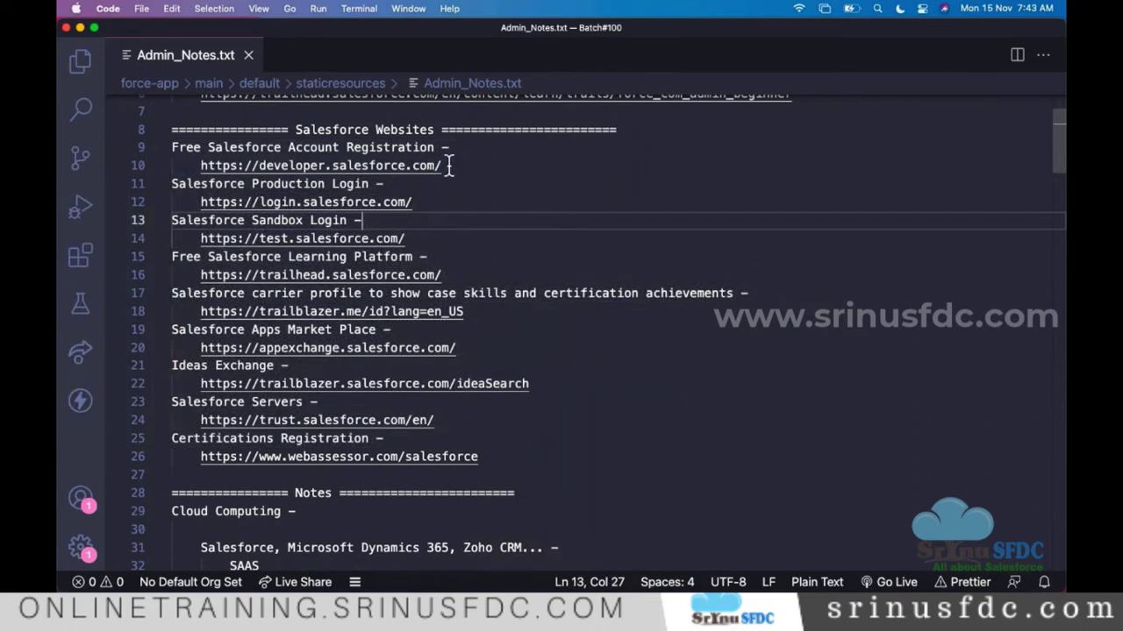
pyautogui.moveTo(447, 166); pyautogui.dragTo(171, 147)
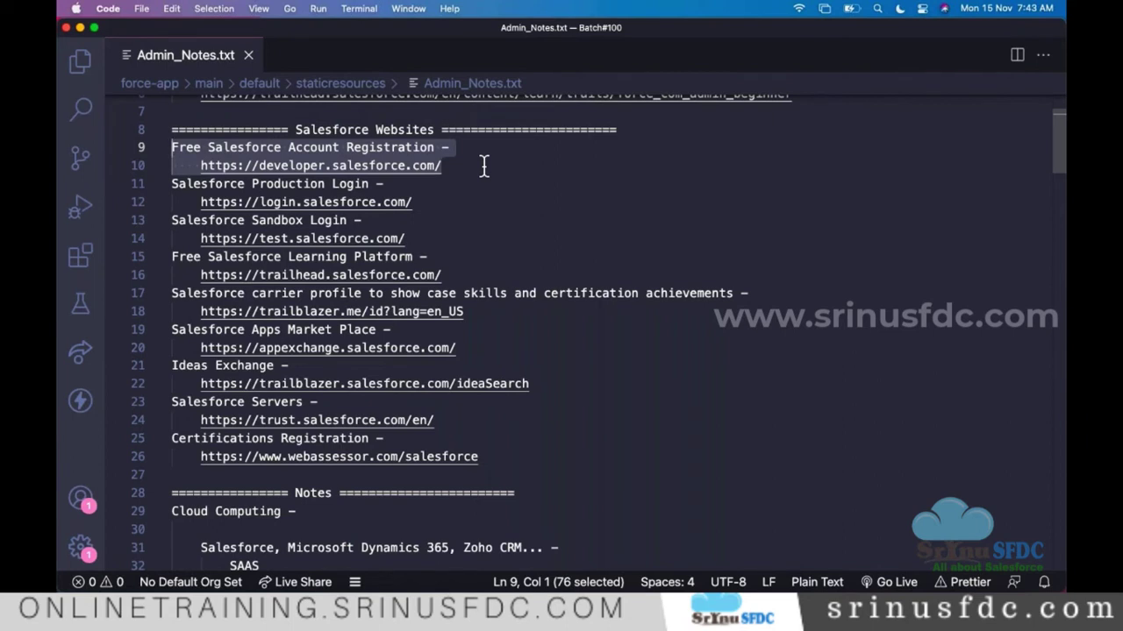
pyautogui.tripleClick(430, 166)
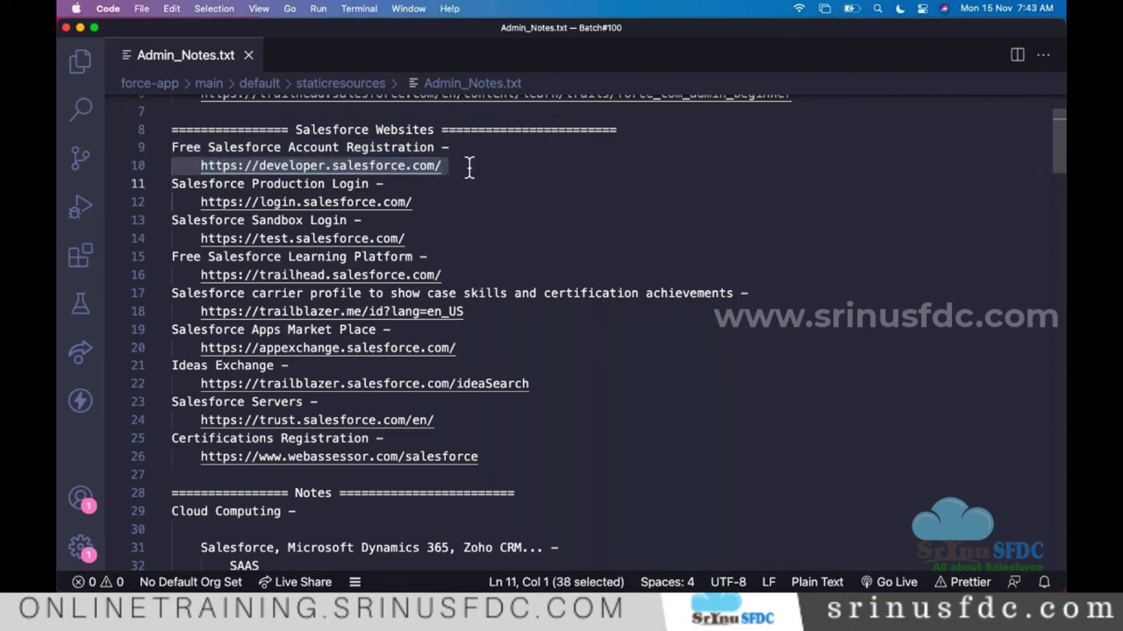
pyautogui.click(469, 167)
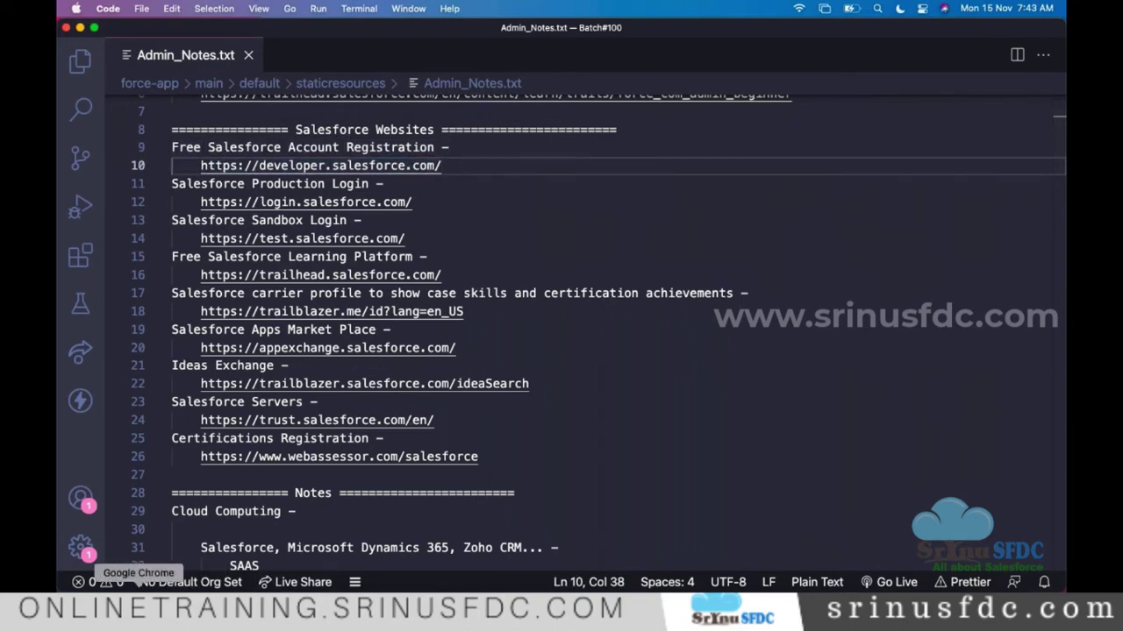
# Step: Switch to Chrome, load login.salesforce.com in a new tab, and open the free trial sign-up form from the login page
pyautogui.click(135, 607)
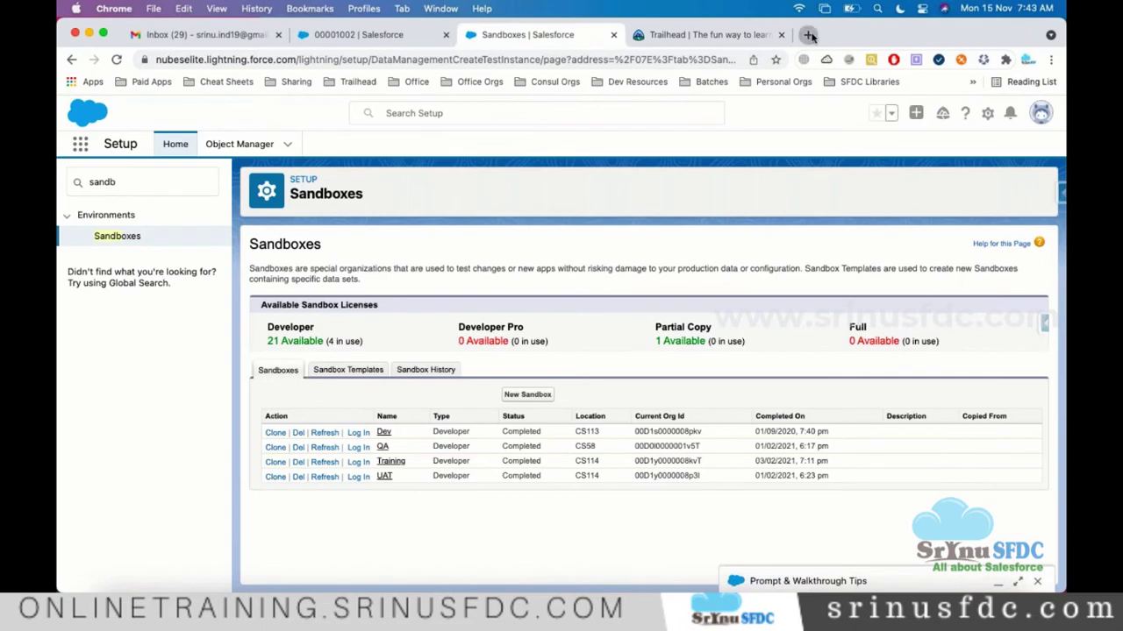
pyautogui.click(808, 35)
pyautogui.write('log')
pyautogui.press('Return')
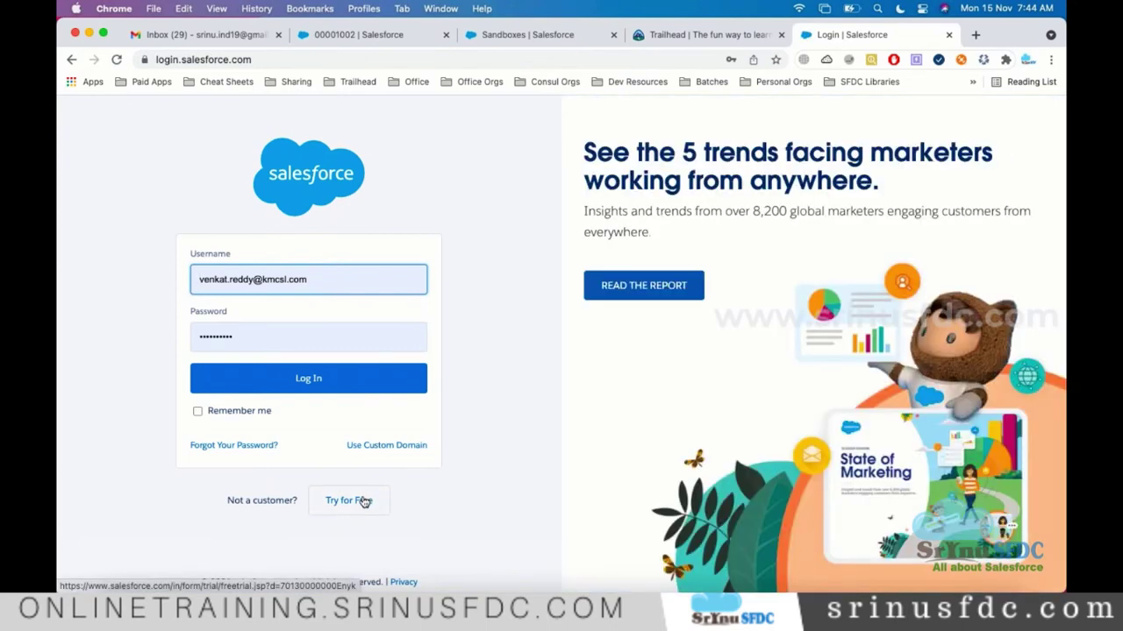
pyautogui.click(364, 501)
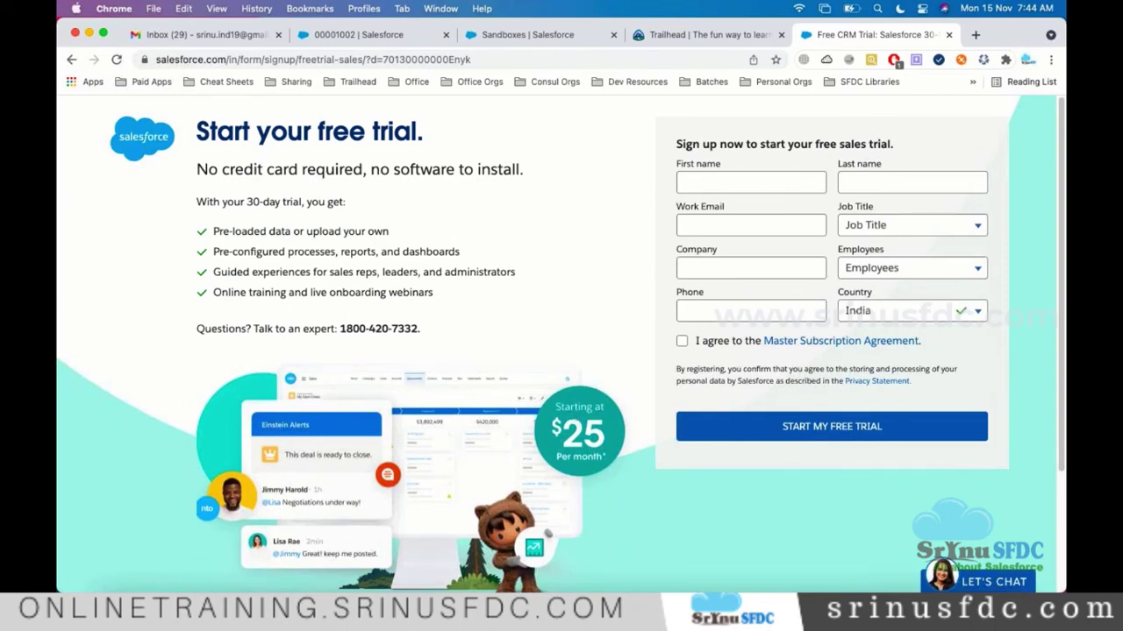
# Step: Return to Visual Studio Code and compare the developer registration, production login and sandbox login URLs in the notes
pyautogui.press('super+Tab')
pyautogui.moveTo(441, 166); pyautogui.dragTo(202, 168)
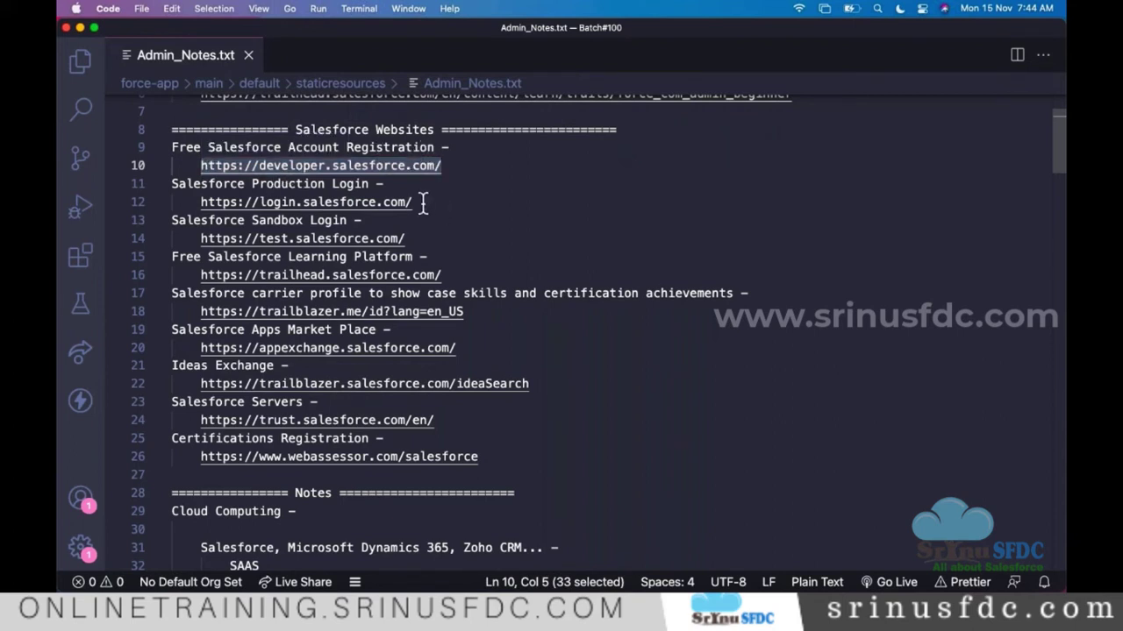
pyautogui.moveTo(421, 203); pyautogui.dragTo(254, 201)
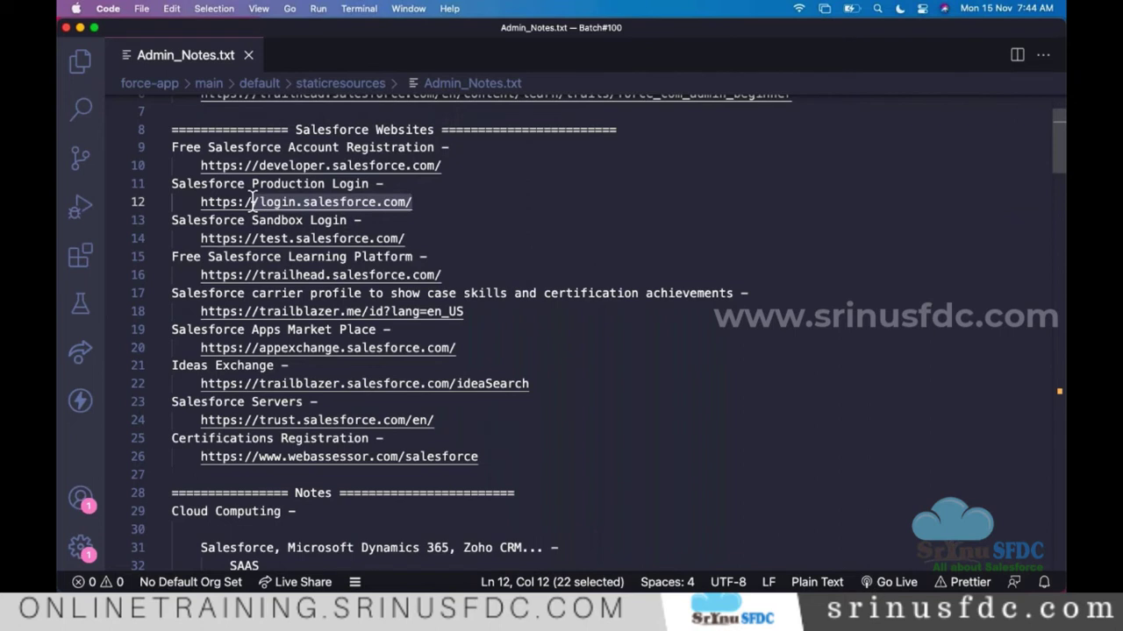
pyautogui.moveTo(252, 202); pyautogui.dragTo(199, 208)
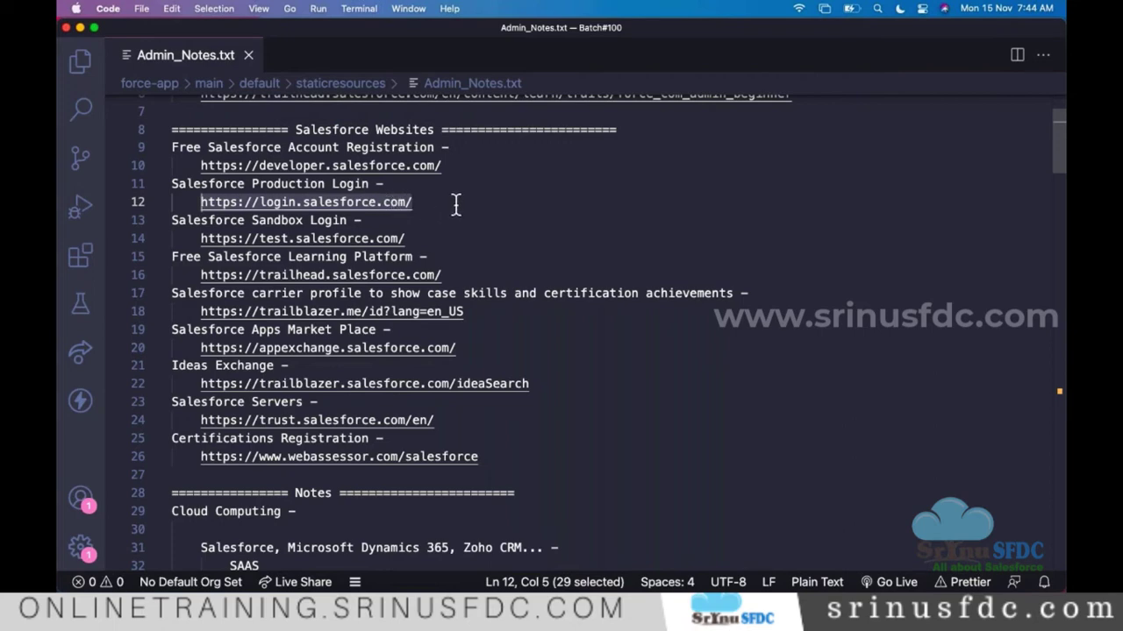
pyautogui.scroll(-1, 421, 188)
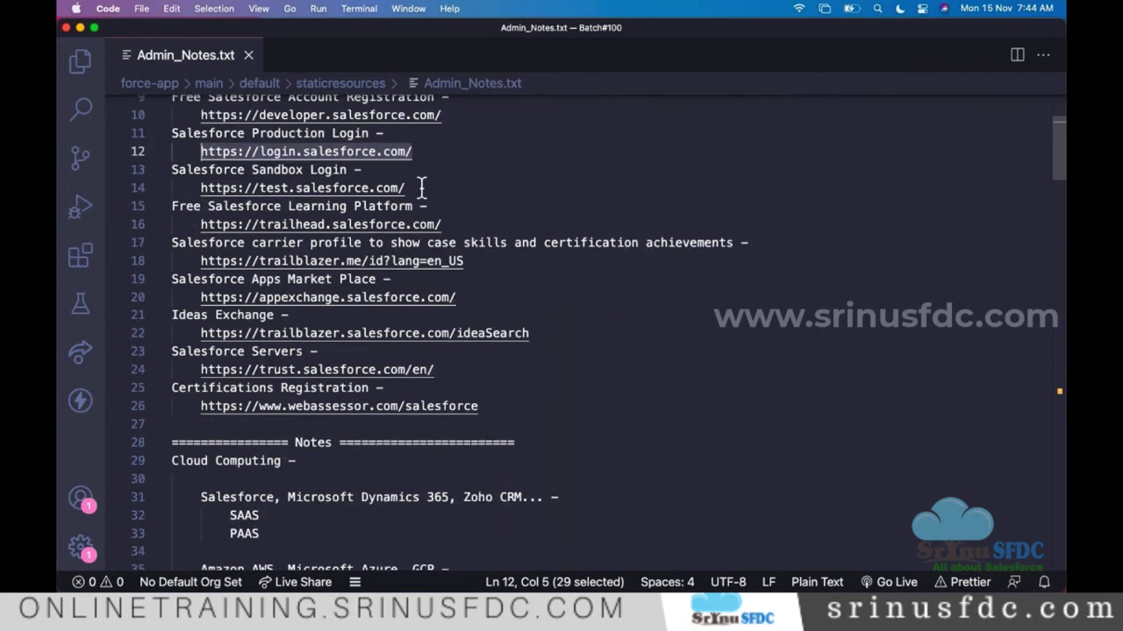
pyautogui.moveTo(422, 188); pyautogui.dragTo(201, 184)
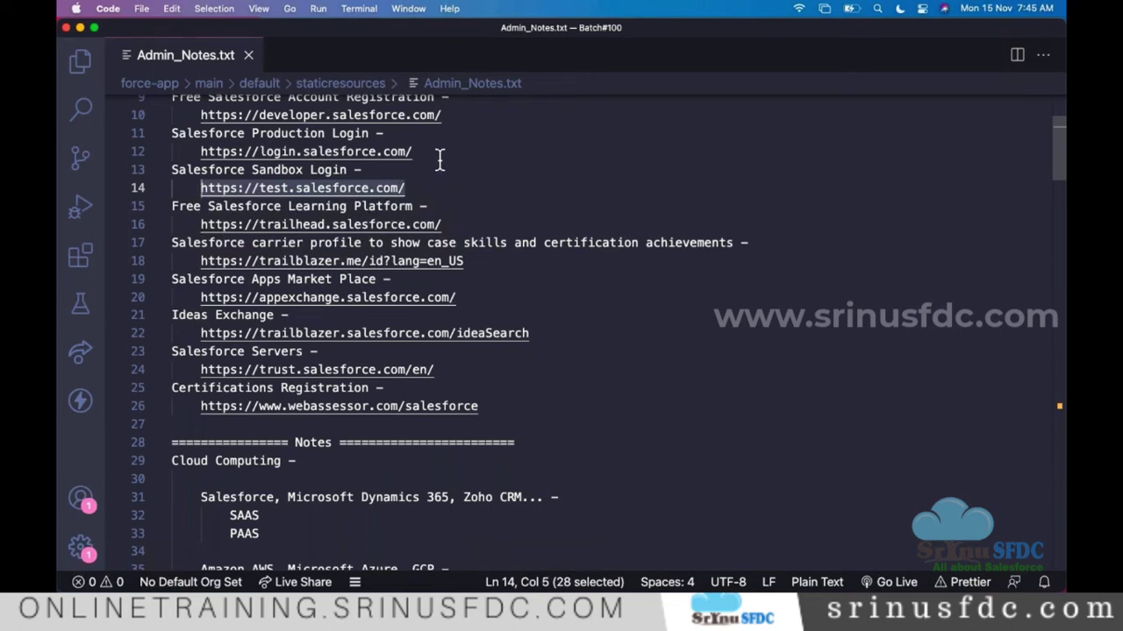
pyautogui.moveTo(414, 151); pyautogui.dragTo(193, 151)
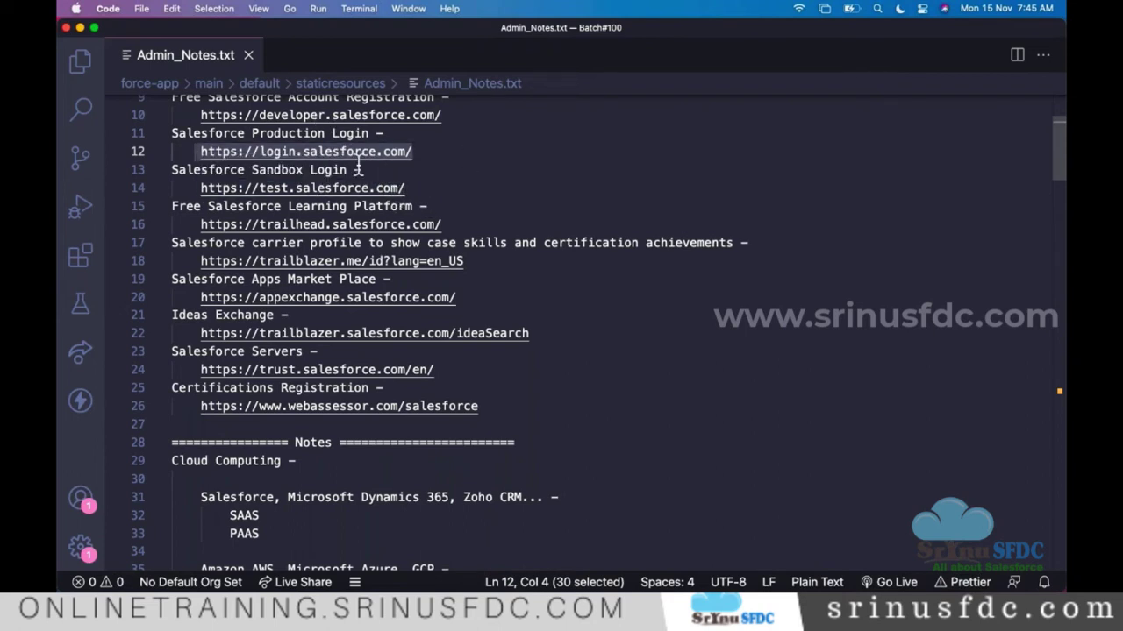
pyautogui.moveTo(411, 188); pyautogui.dragTo(245, 151)
# Step: Examine the Development Life Cycle notes in Admin_Notes.txt, highlighting the Dev and QA stages
pyautogui.scroll(-20, 664, 336)
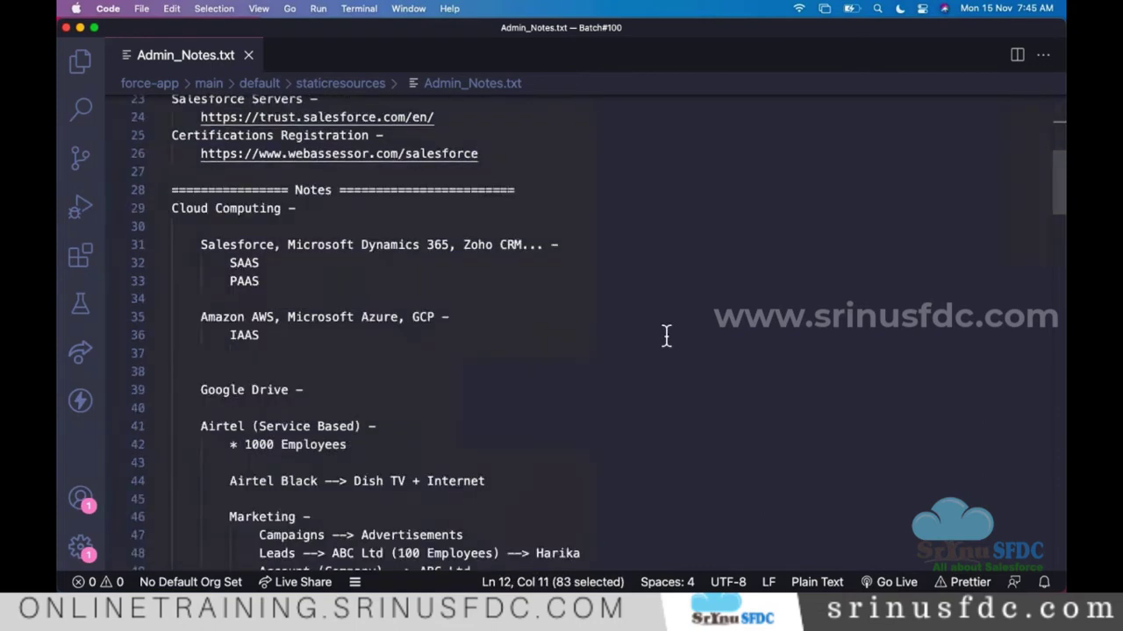
pyautogui.scroll(-20, 656, 249)
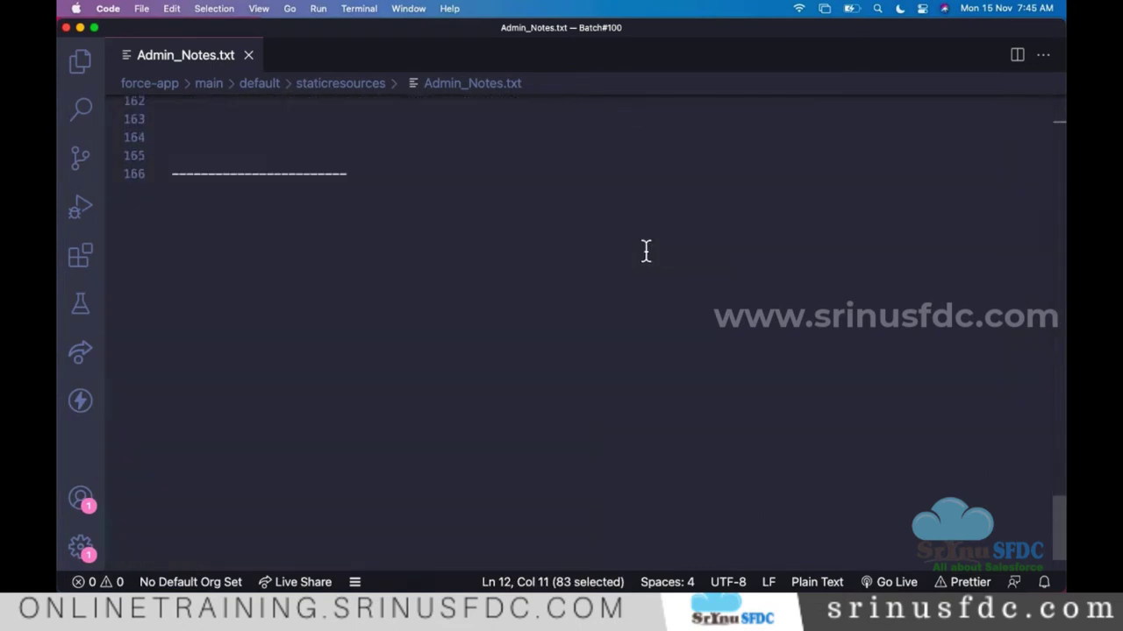
pyautogui.scroll(6, 643, 251)
pyautogui.moveTo(285, 368); pyautogui.dragTo(318, 364)
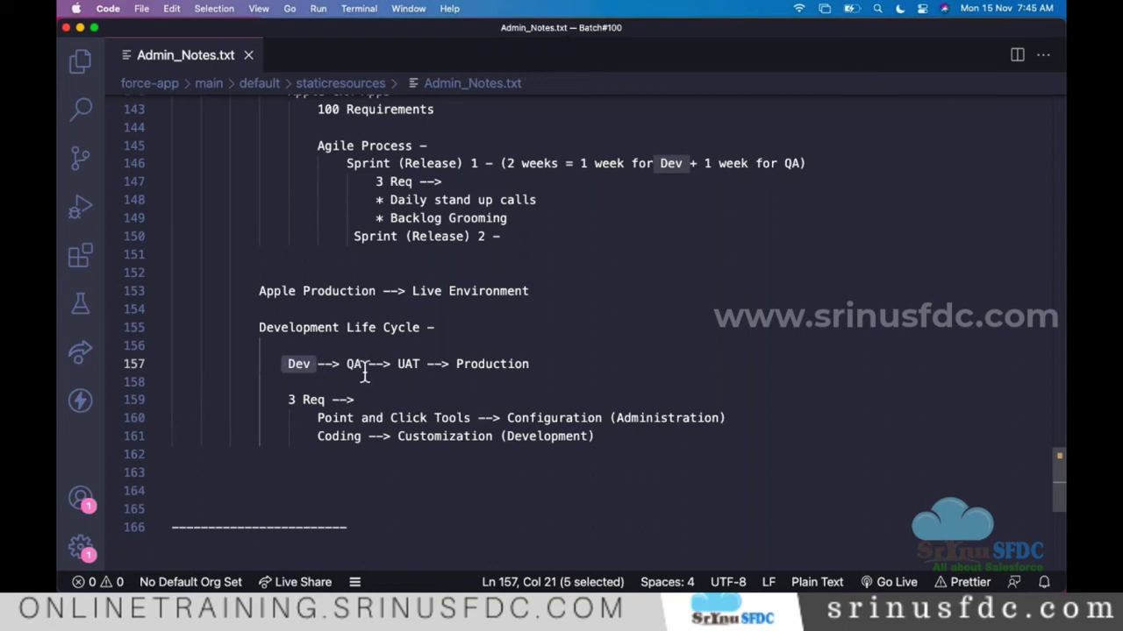
pyautogui.moveTo(341, 364); pyautogui.dragTo(361, 364)
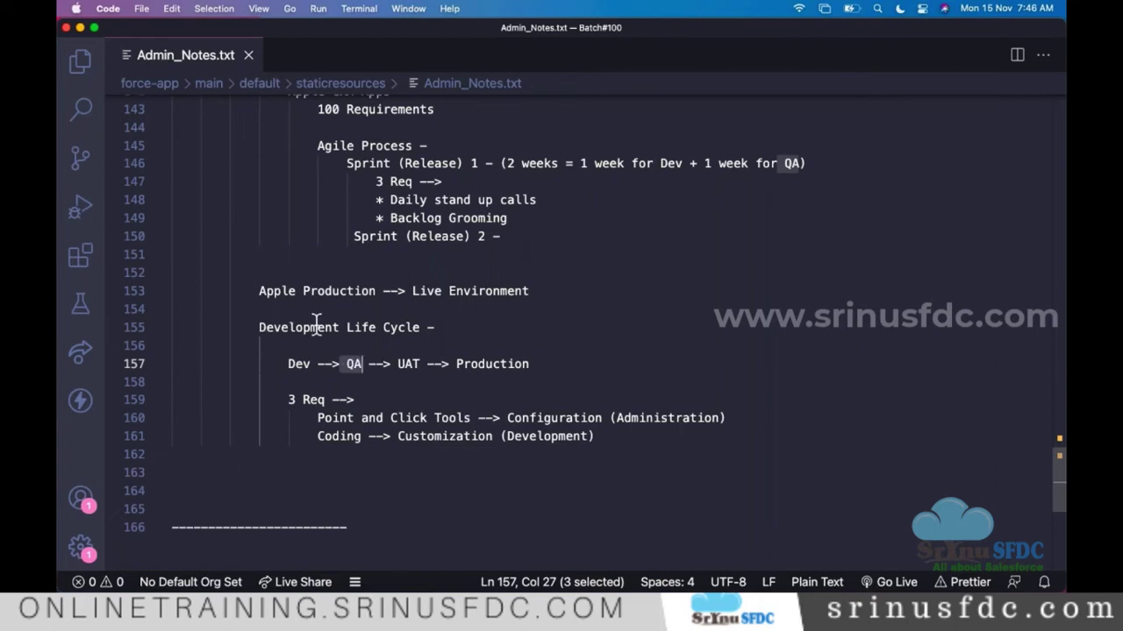
pyautogui.scroll(1, 360, 247)
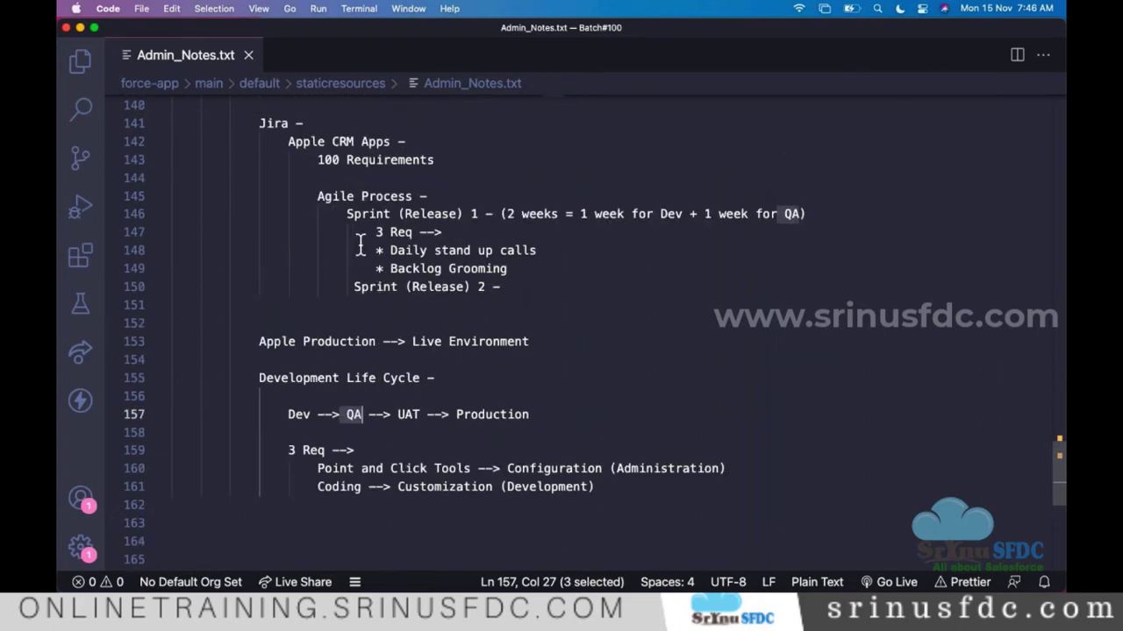
pyautogui.scroll(-1, 359, 246)
pyautogui.moveTo(268, 366); pyautogui.dragTo(310, 363)
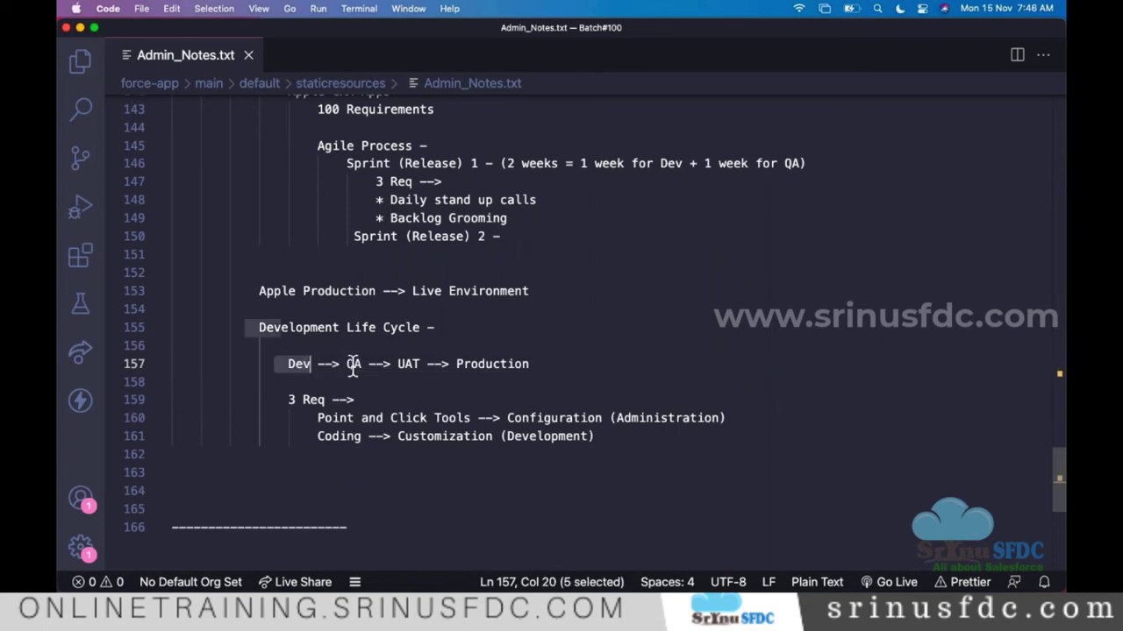
pyautogui.doubleClick(353, 364)
# Step: Review the Wipro team composition in the notes and highlight its 1 QA entry
pyautogui.scroll(2, 354, 364)
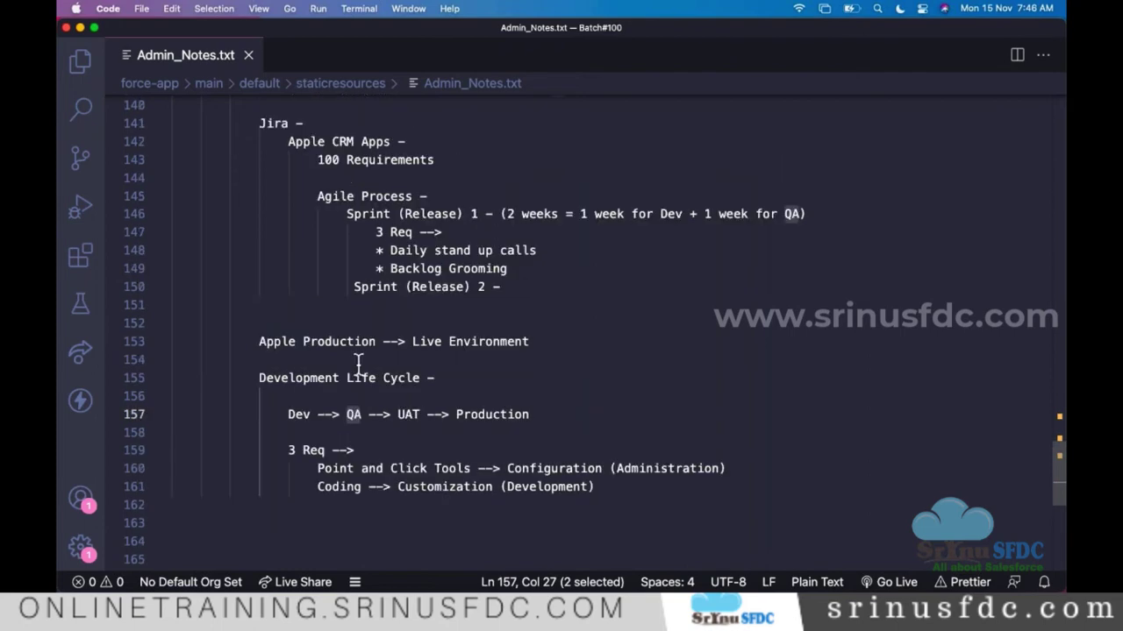
pyautogui.scroll(2, 363, 342)
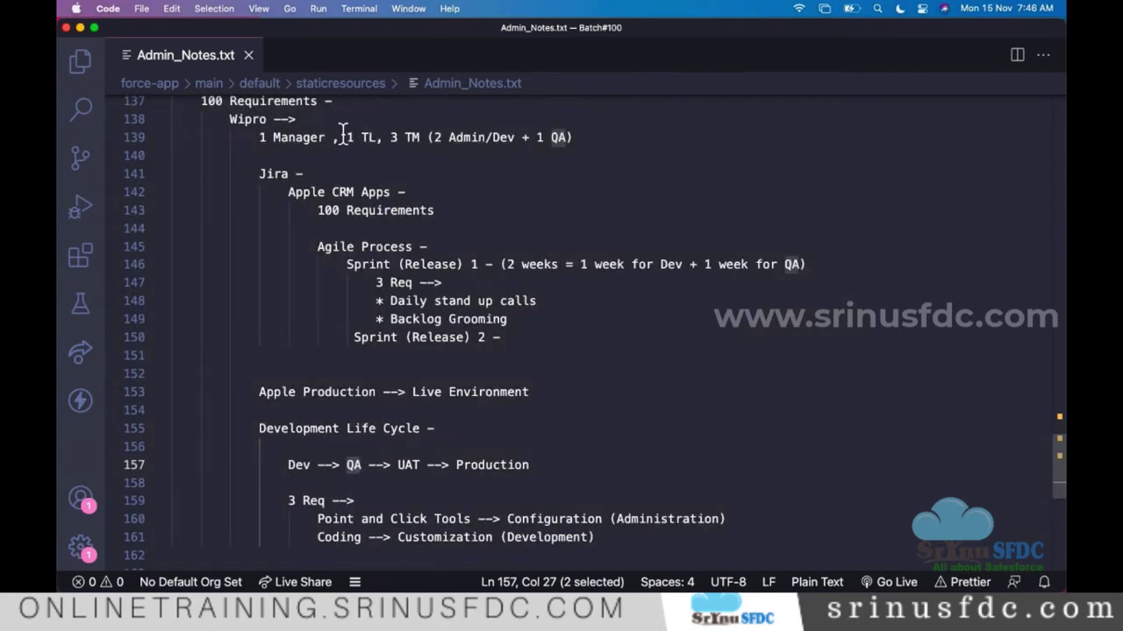
pyautogui.click(539, 138)
pyautogui.moveTo(539, 138); pyautogui.dragTo(567, 138)
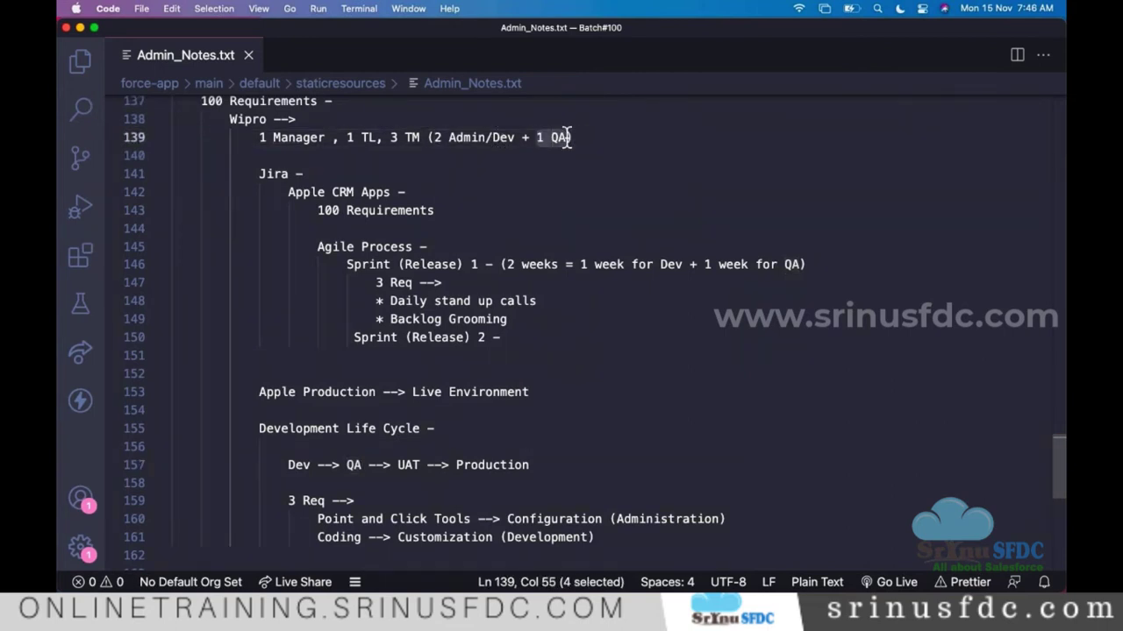
# Step: Relate the Dev, QA and UAT stages in the Development Life Cycle notes to the Wipro team lines by highlighting each
pyautogui.click(348, 464)
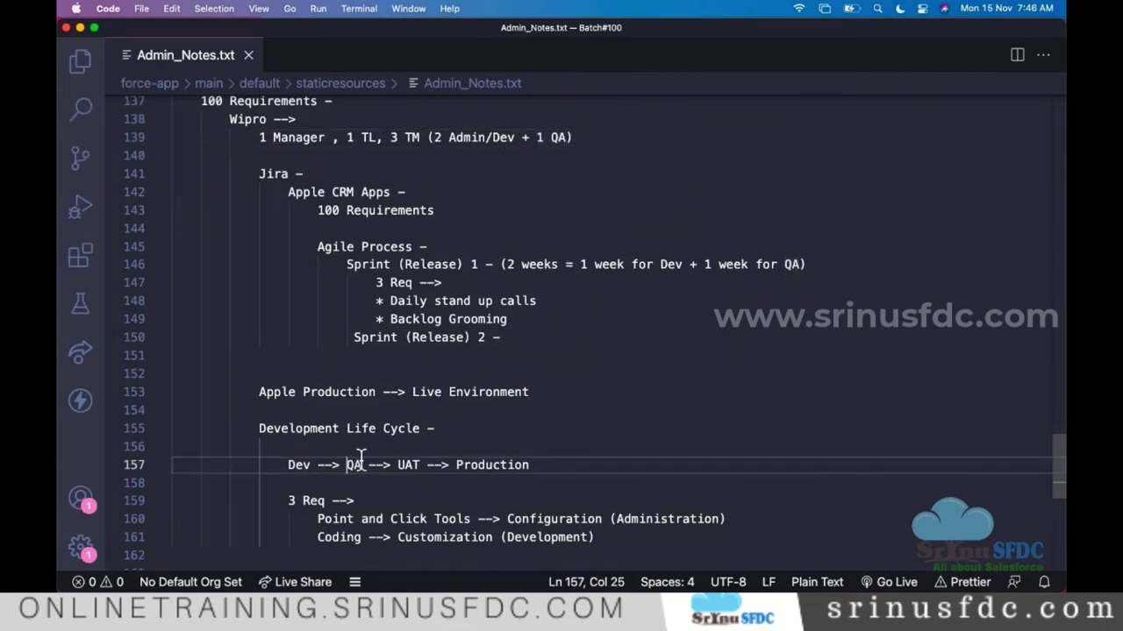
pyautogui.doubleClick(357, 464)
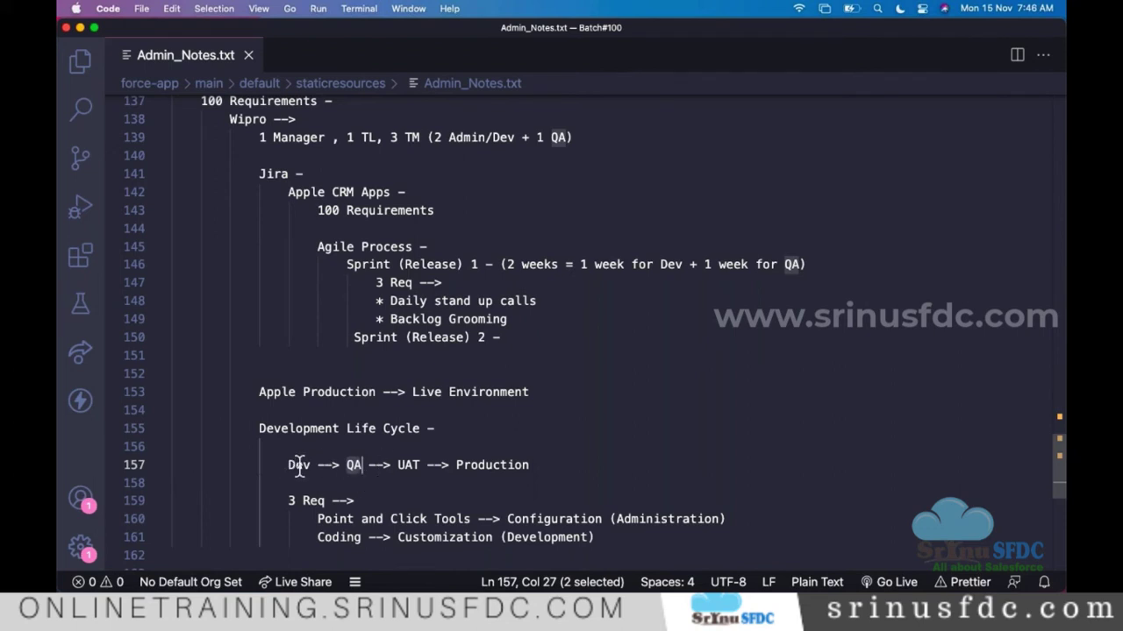
pyautogui.moveTo(286, 465); pyautogui.dragTo(311, 465)
pyautogui.doubleClick(354, 465)
pyautogui.moveTo(230, 138); pyautogui.dragTo(448, 138)
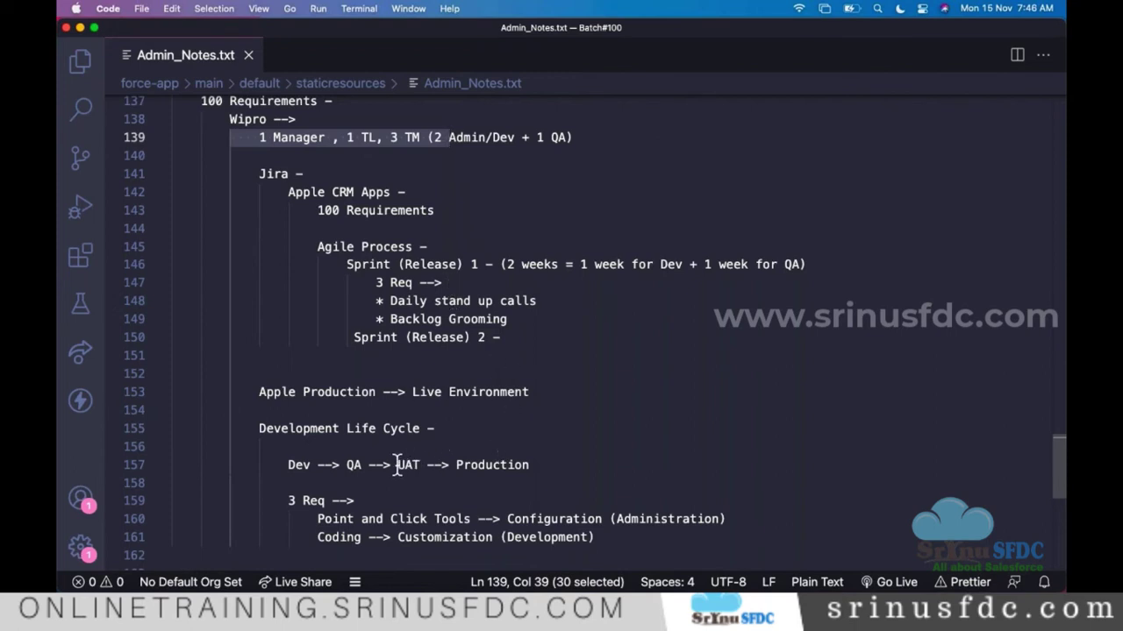
pyautogui.moveTo(399, 465); pyautogui.dragTo(420, 465)
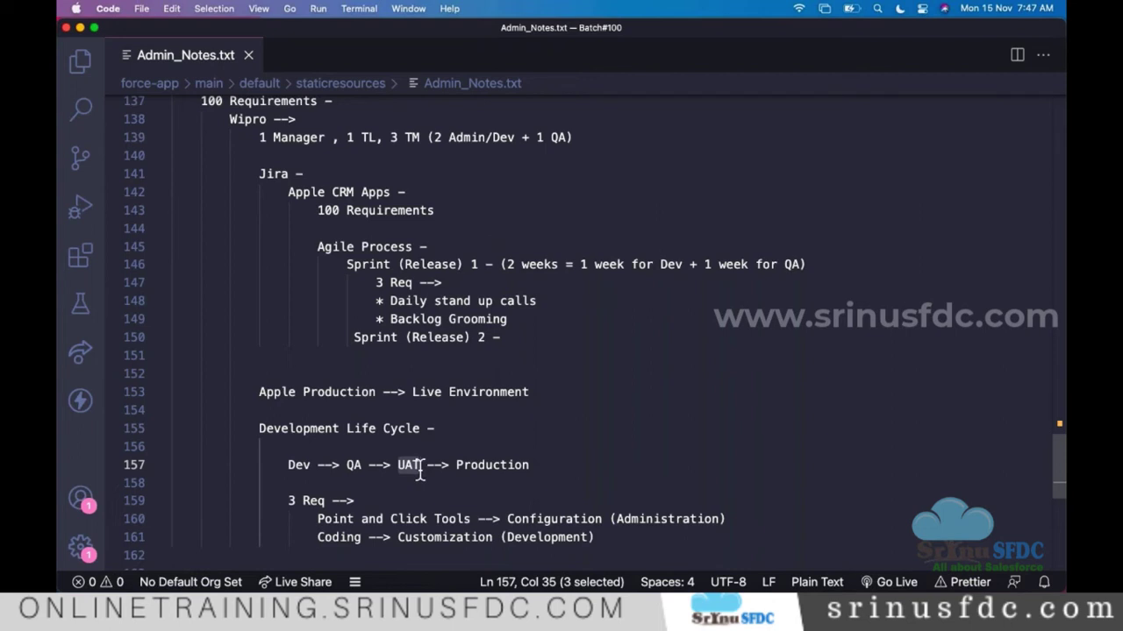
pyautogui.click(231, 120)
pyautogui.keyDown('shift'); pyautogui.click(415, 155); pyautogui.keyUp('shift')
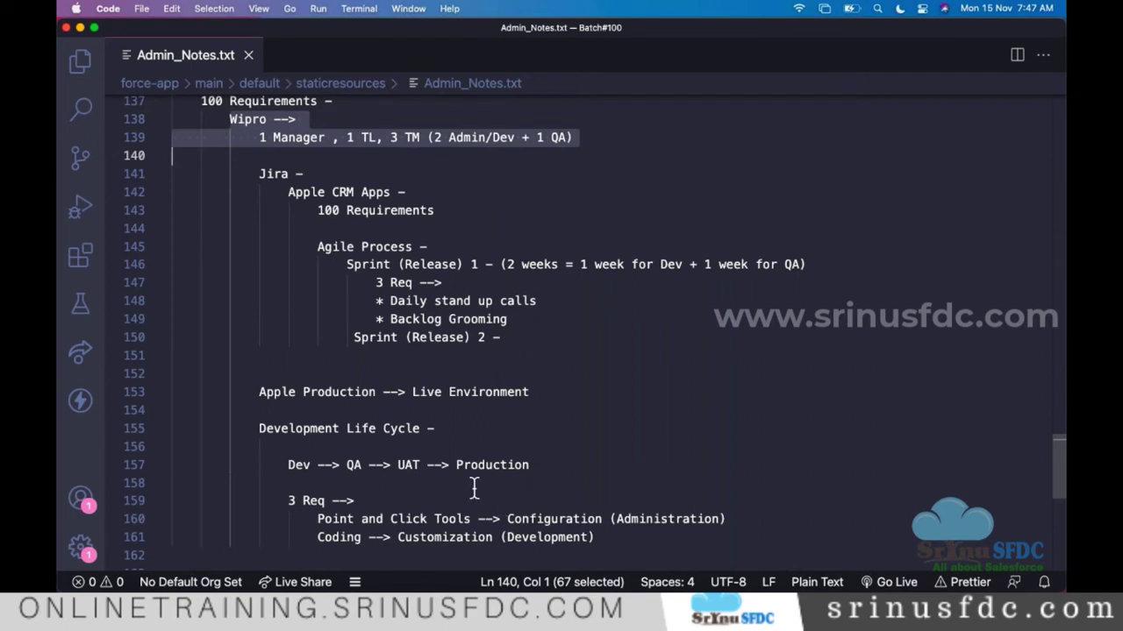
# Step: Trace the life cycle line again, highlighting Dev, QA and UAT one after another
pyautogui.click(413, 464)
pyautogui.click(289, 465)
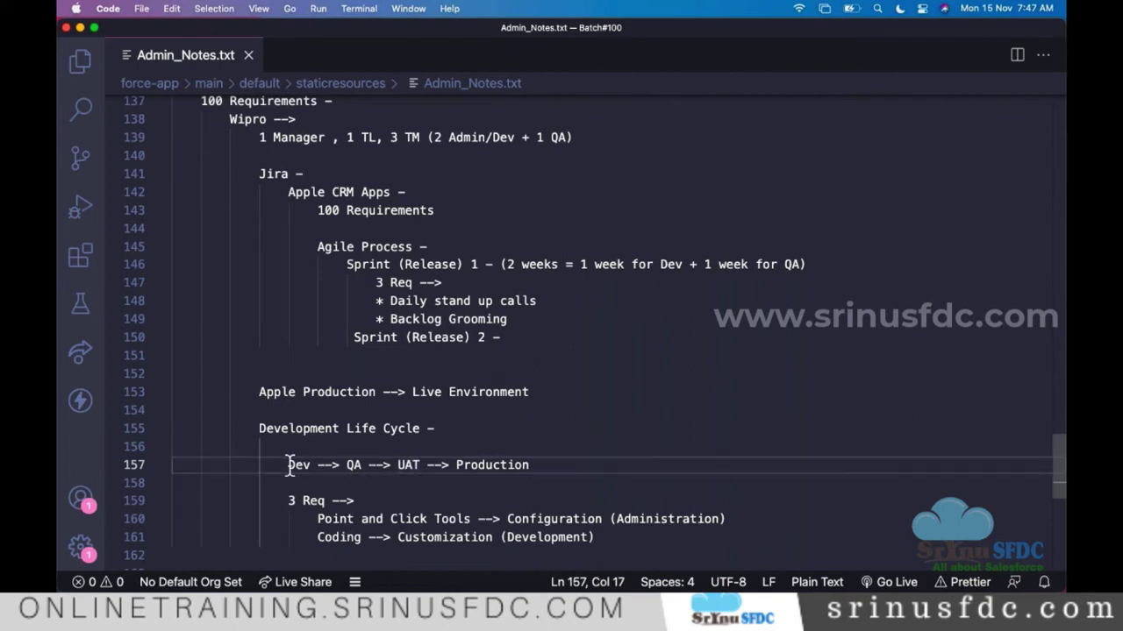
pyautogui.doubleClick(297, 465)
pyautogui.doubleClick(352, 465)
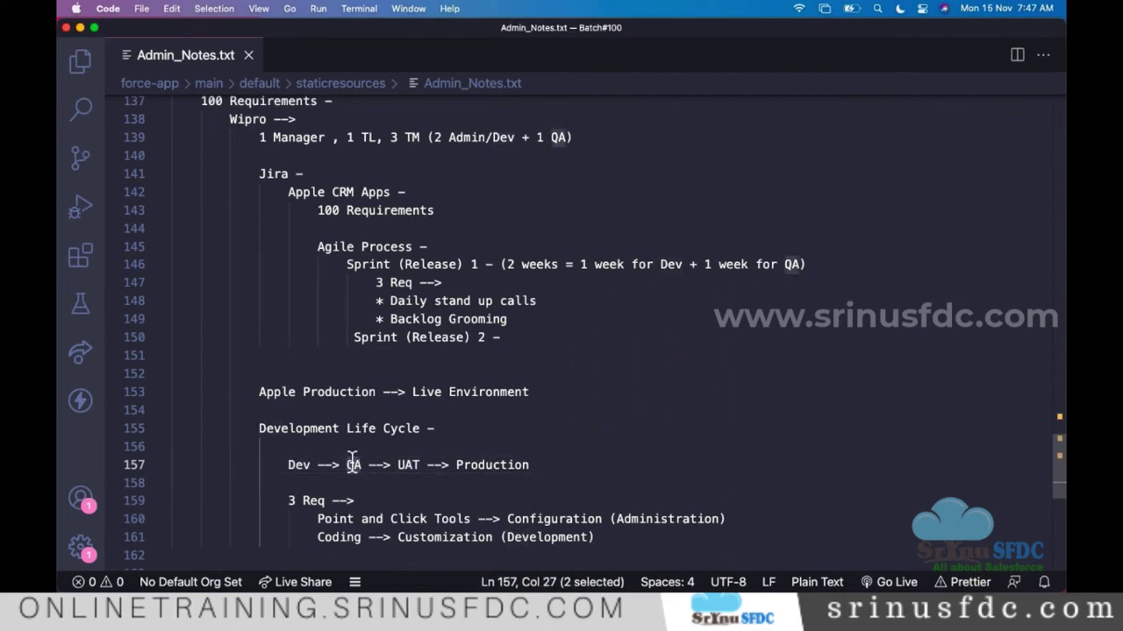
pyautogui.doubleClick(408, 465)
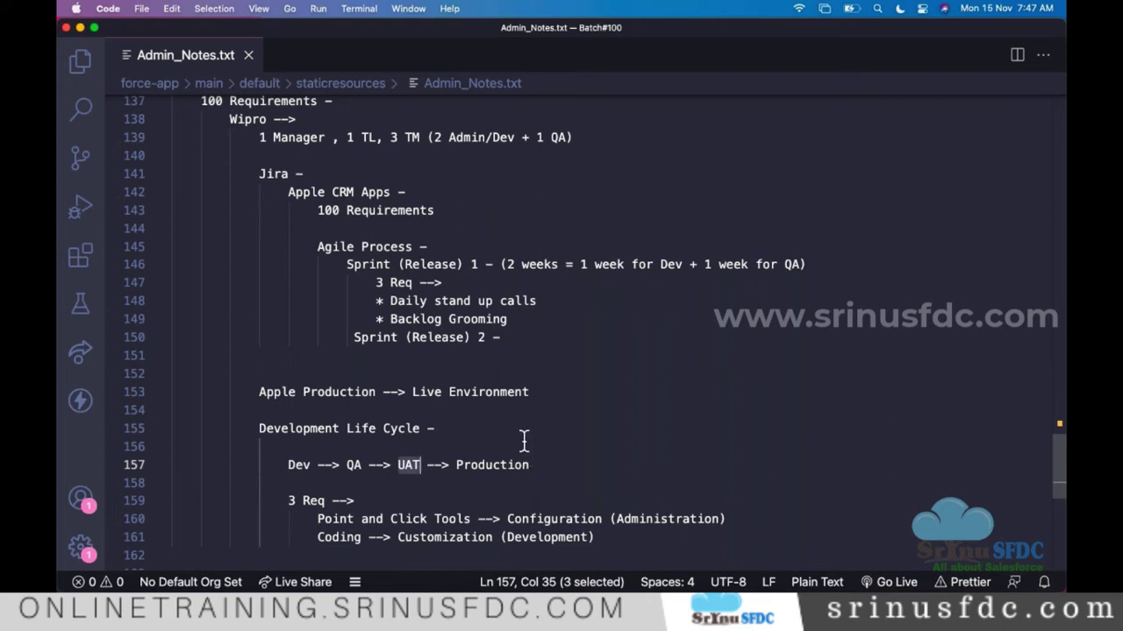
pyautogui.scroll(6, 586, 428)
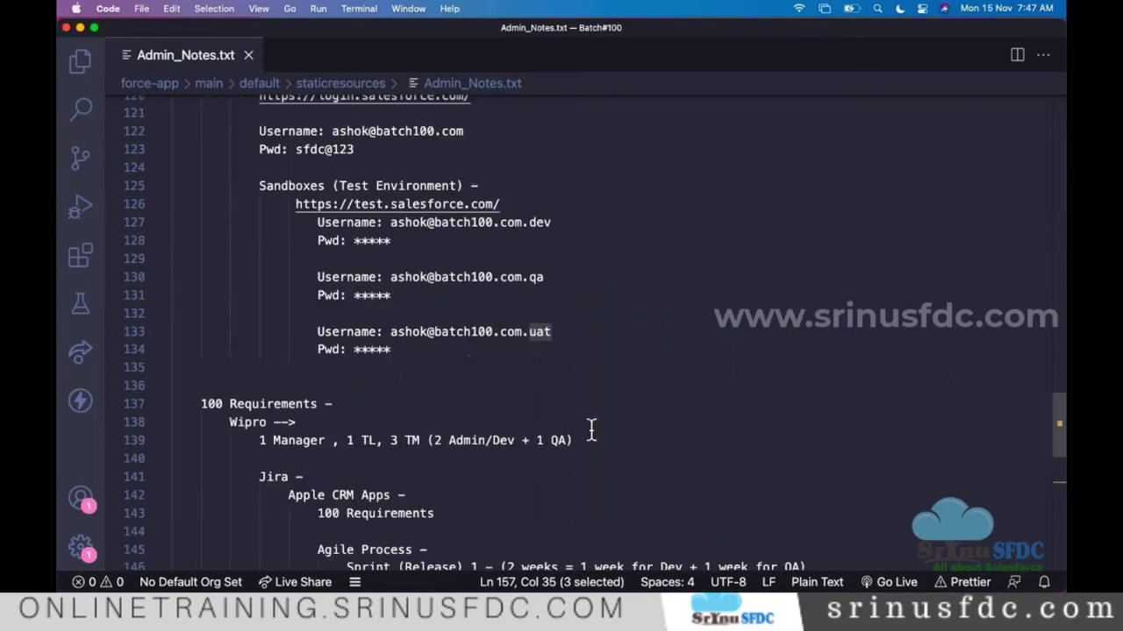
pyautogui.scroll(20, 591, 430)
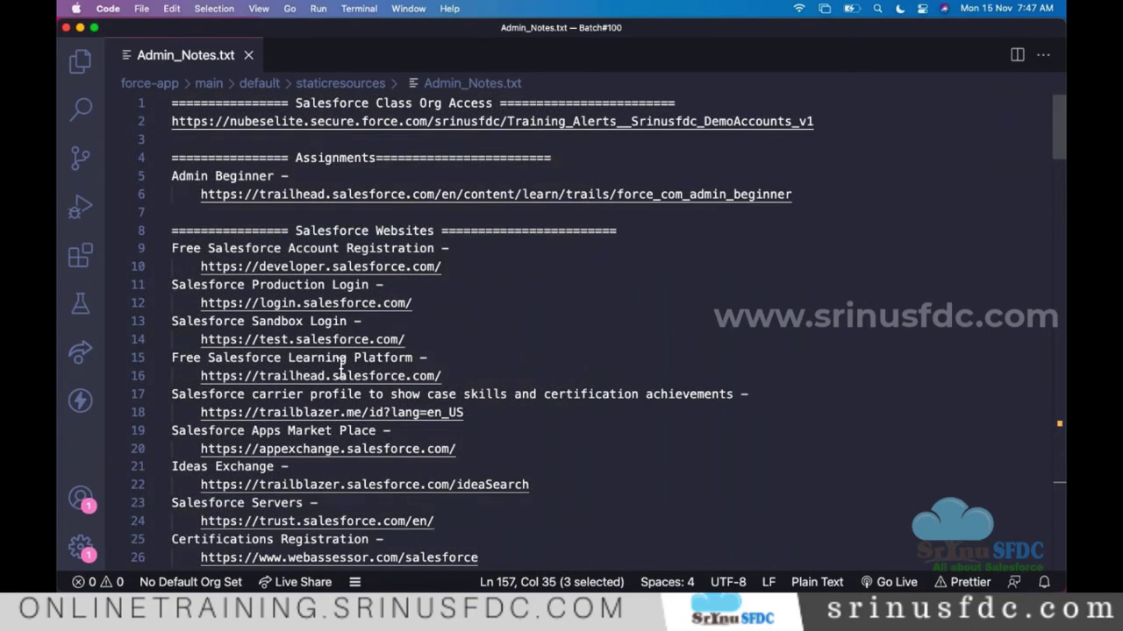
pyautogui.scroll(-1, 333, 364)
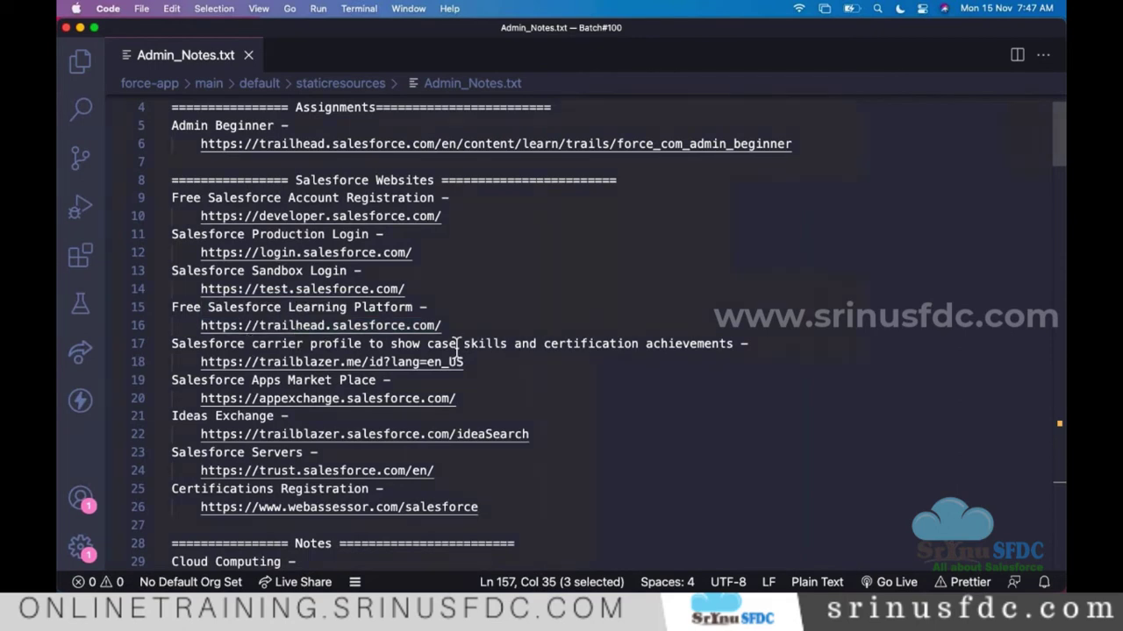
pyautogui.moveTo(443, 325); pyautogui.dragTo(152, 308)
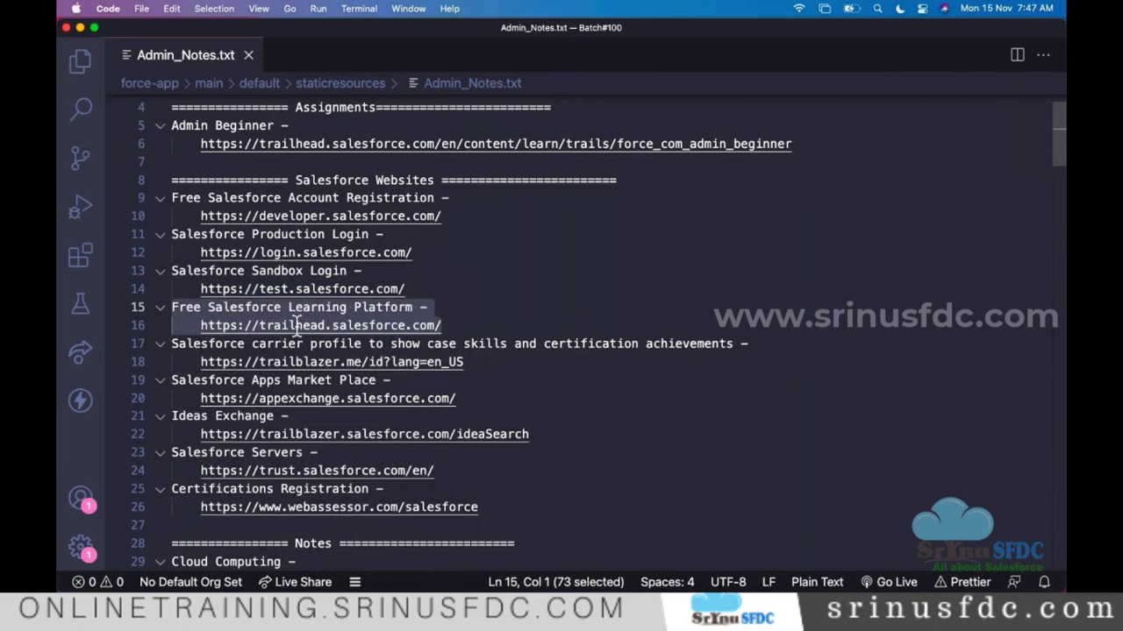
pyautogui.click(458, 327)
pyautogui.moveTo(451, 326); pyautogui.dragTo(200, 327)
pyautogui.press('super+c')
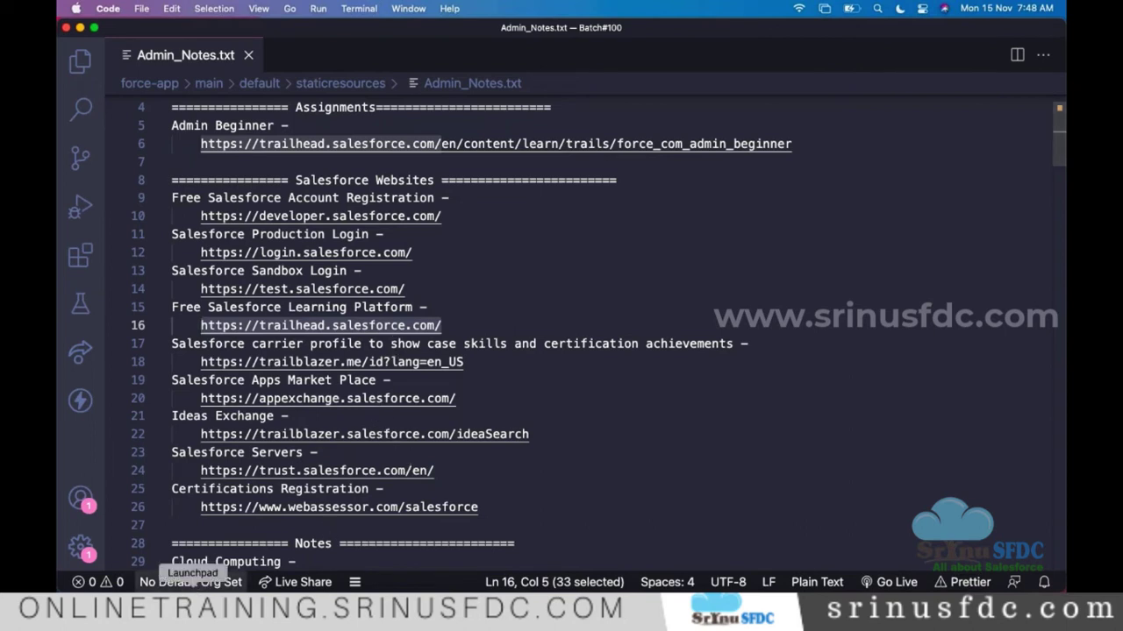
pyautogui.click(132, 584)
pyautogui.click(606, 59)
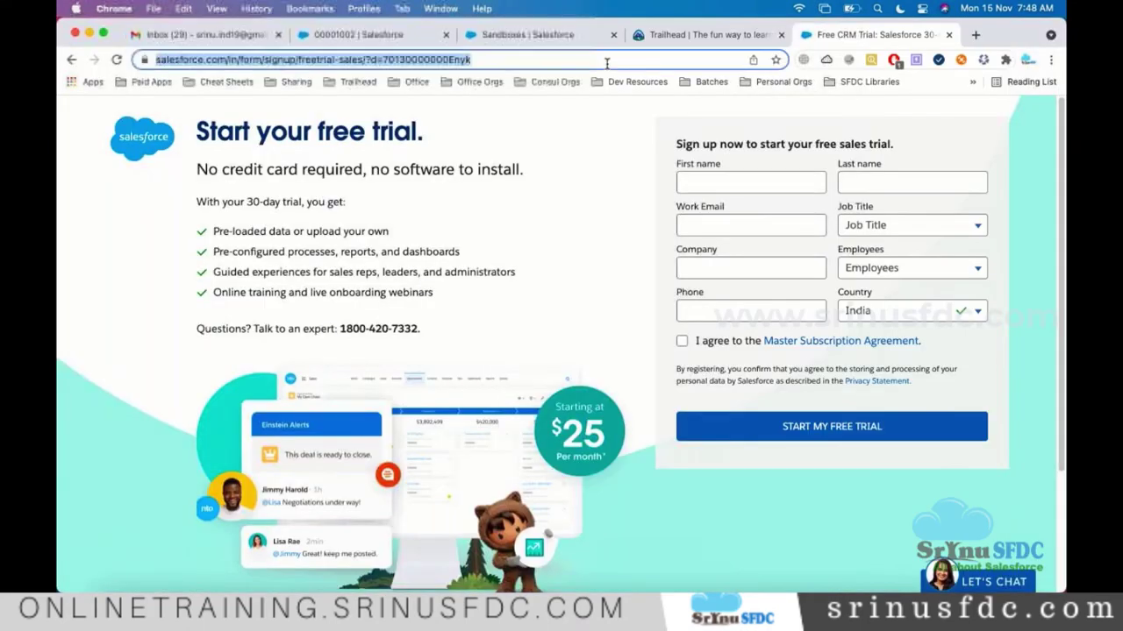
pyautogui.press('super+v')
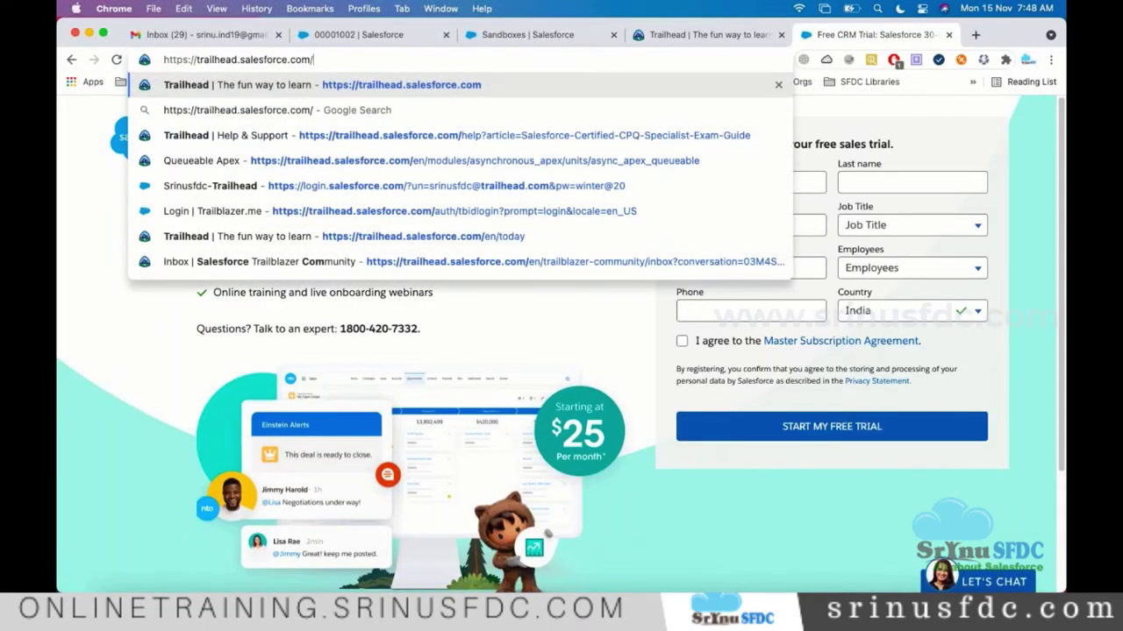
pyautogui.press('Return')
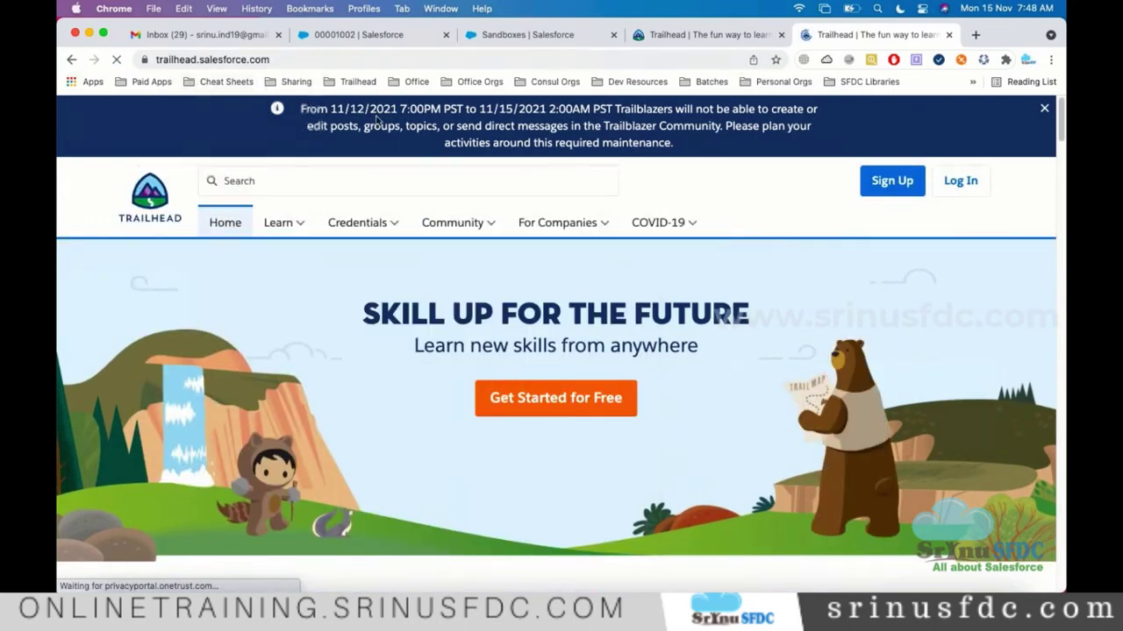
pyautogui.moveTo(456, 223)
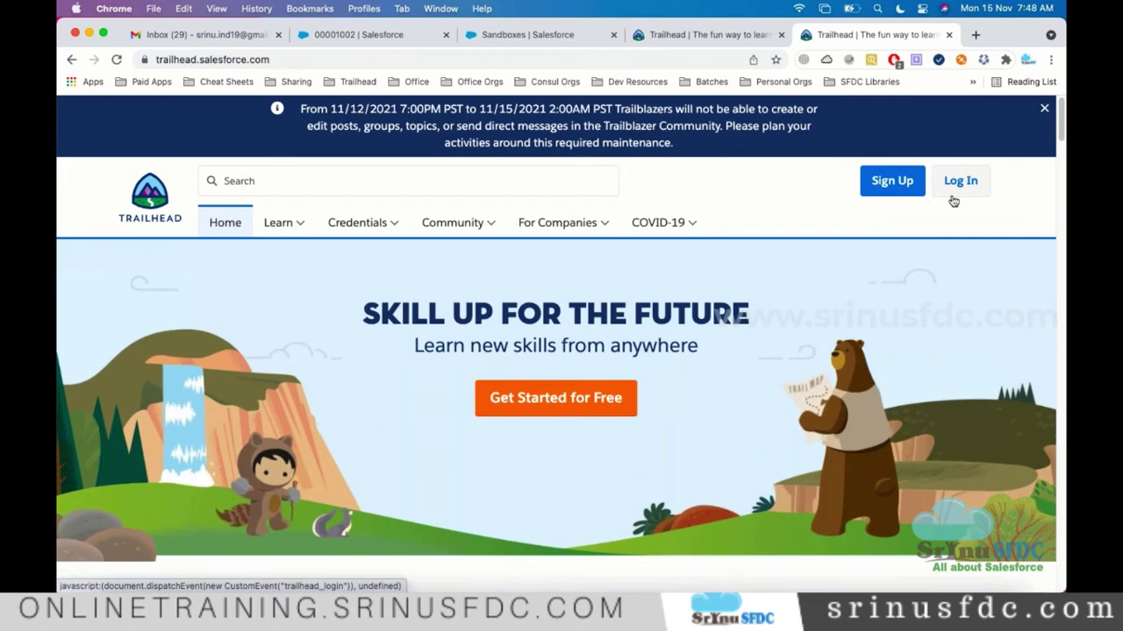
pyautogui.click(953, 200)
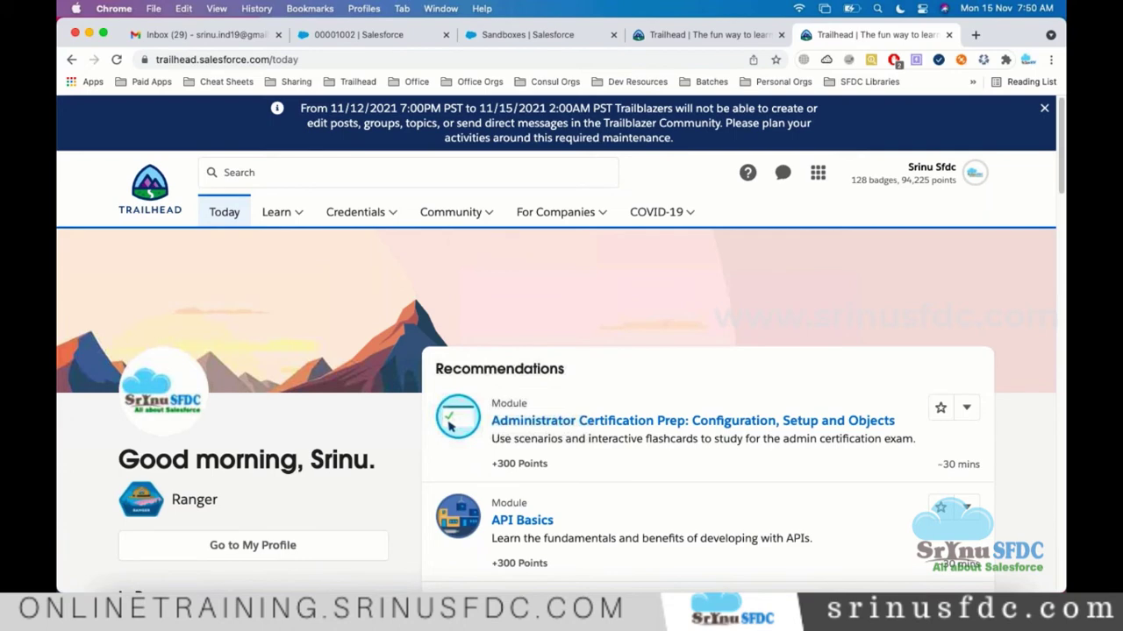
# Step: Return to Visual Studio Code and copy the Admin Beginner trail URL from the Assignments section of the notes
pyautogui.press('super+Tab')
pyautogui.scroll(2, 483, 223)
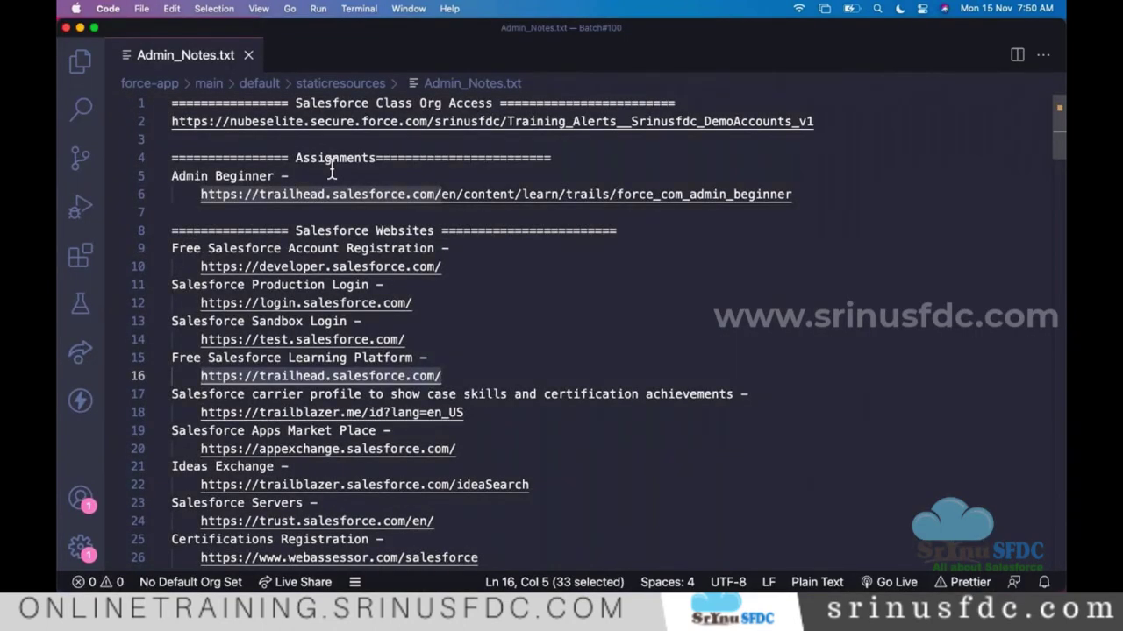
pyautogui.click(330, 175)
pyautogui.click(201, 194)
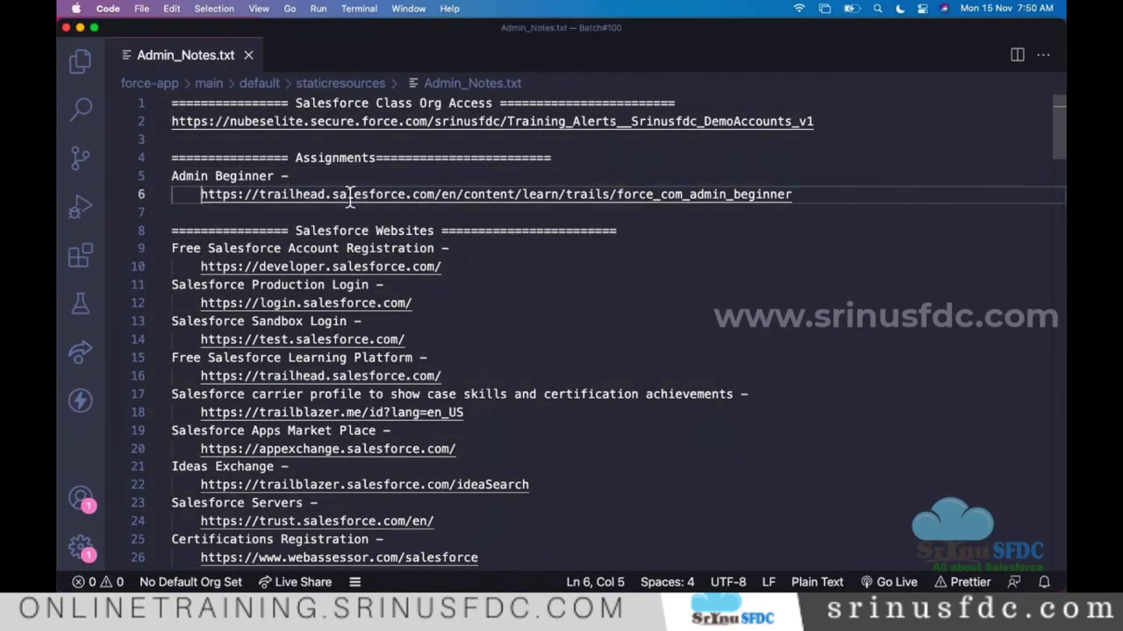
pyautogui.keyDown('shift'); pyautogui.click(789, 193); pyautogui.keyUp('shift')
pyautogui.keyDown('shift'); pyautogui.click(802, 190); pyautogui.keyUp('shift')
pyautogui.press('super+c')
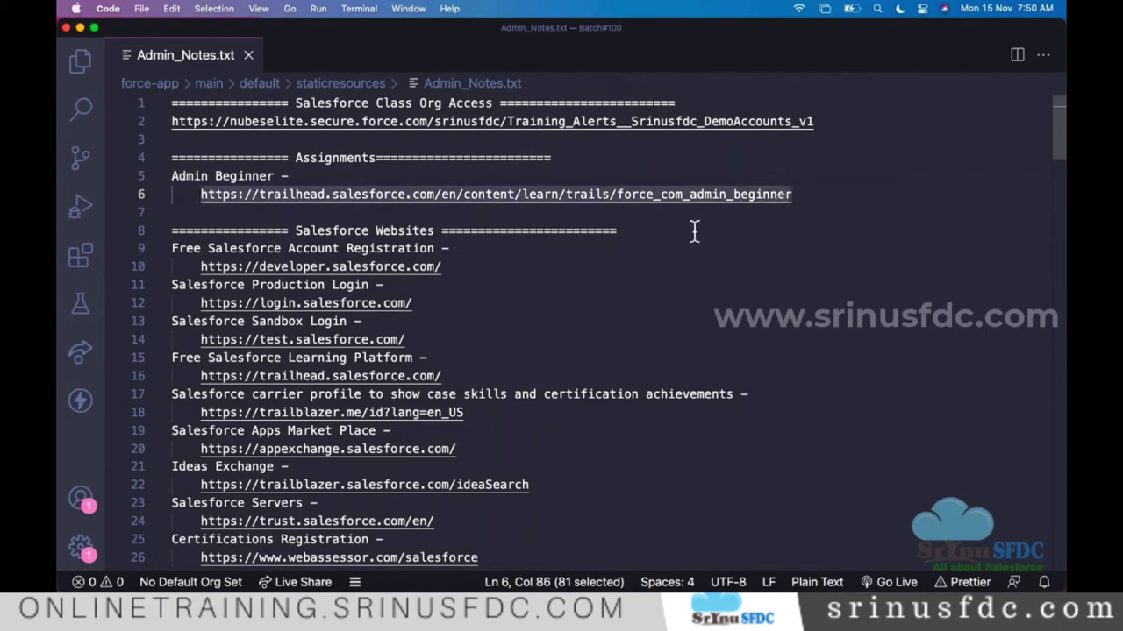
# Step: Switch to Chrome, search Trailhead for "admin begineer", and return to the notes in Visual Studio Code
pyautogui.press('super+Tab')
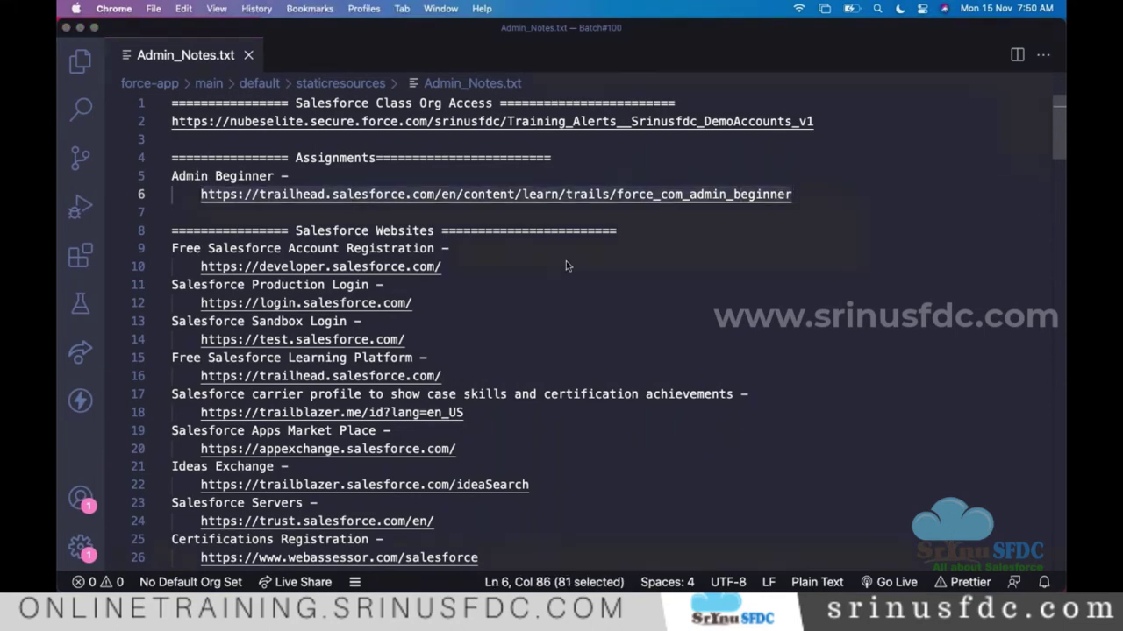
pyautogui.click(408, 173)
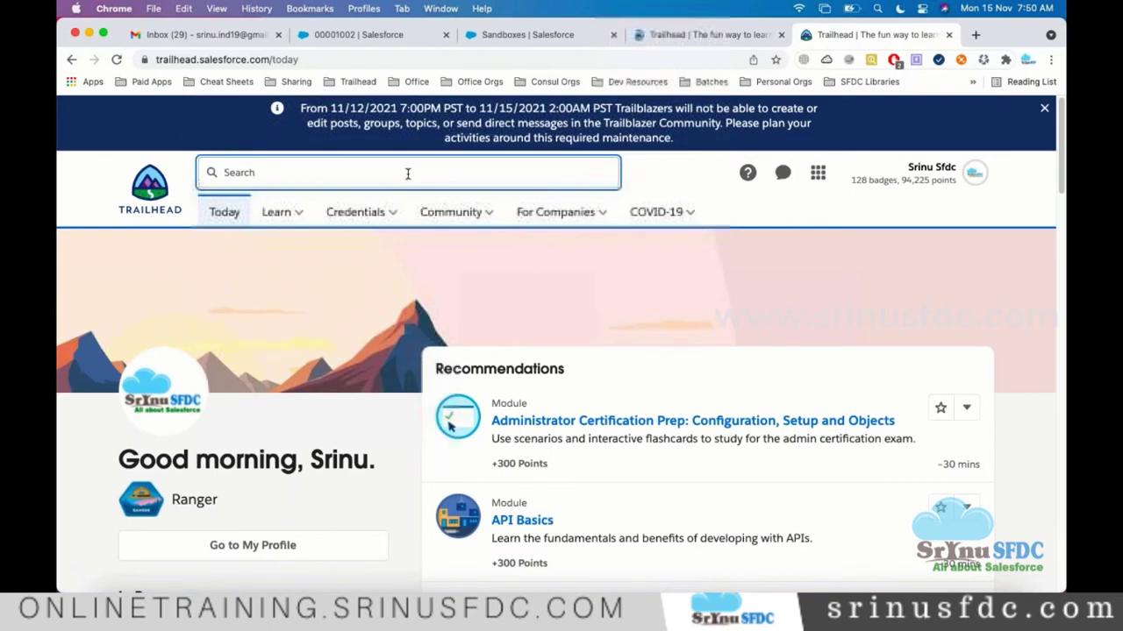
pyautogui.write('admin be')
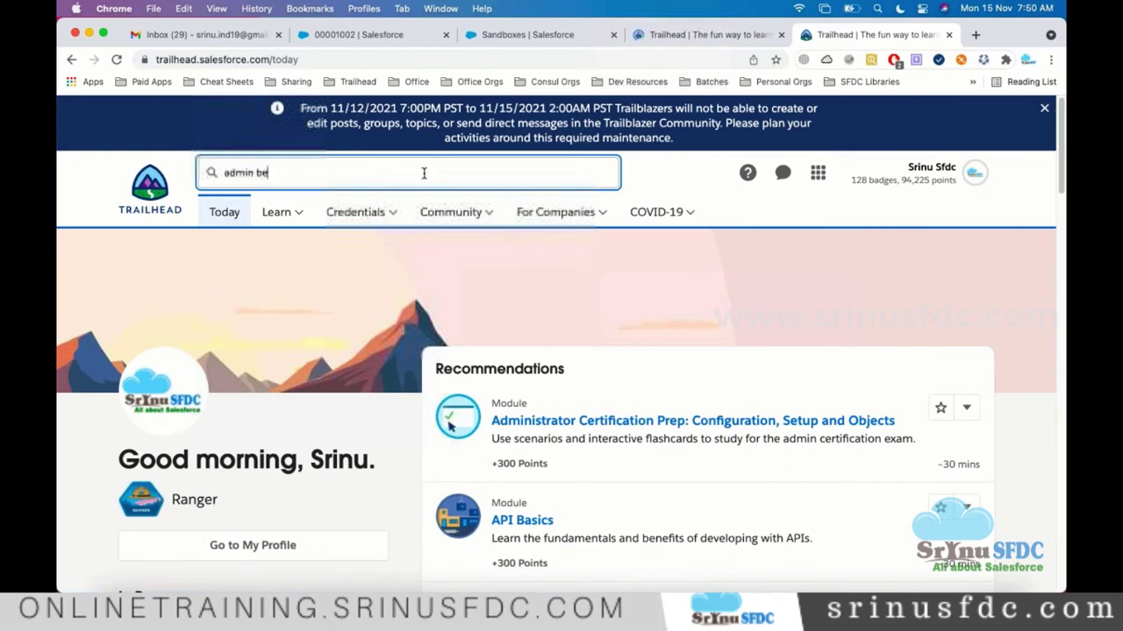
pyautogui.write('gineer')
pyautogui.press('Return')
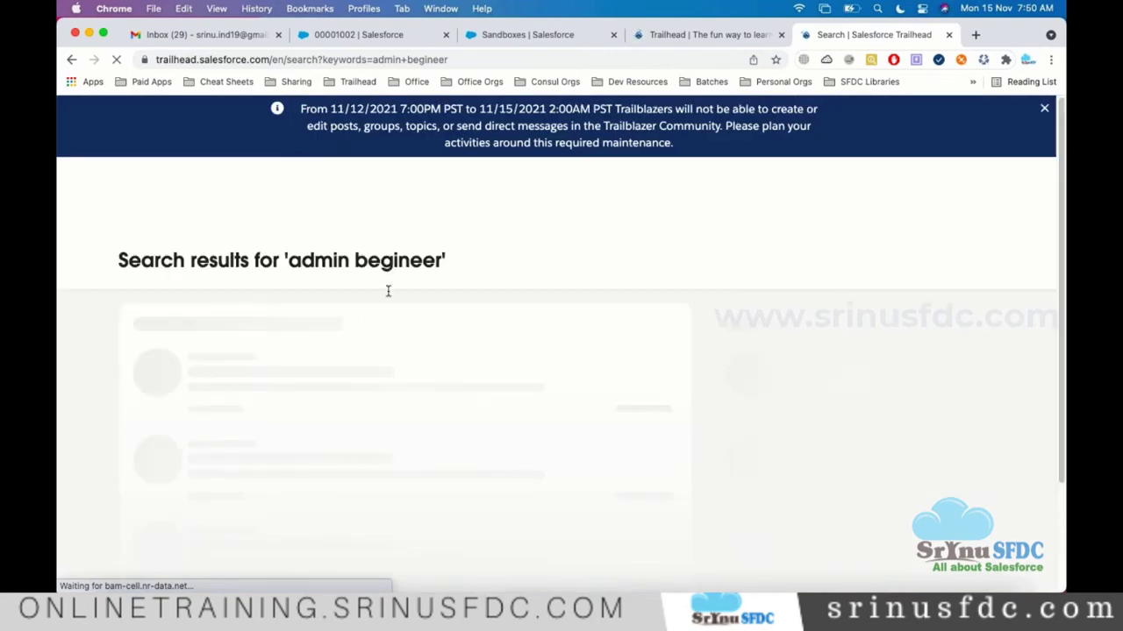
pyautogui.click(400, 221)
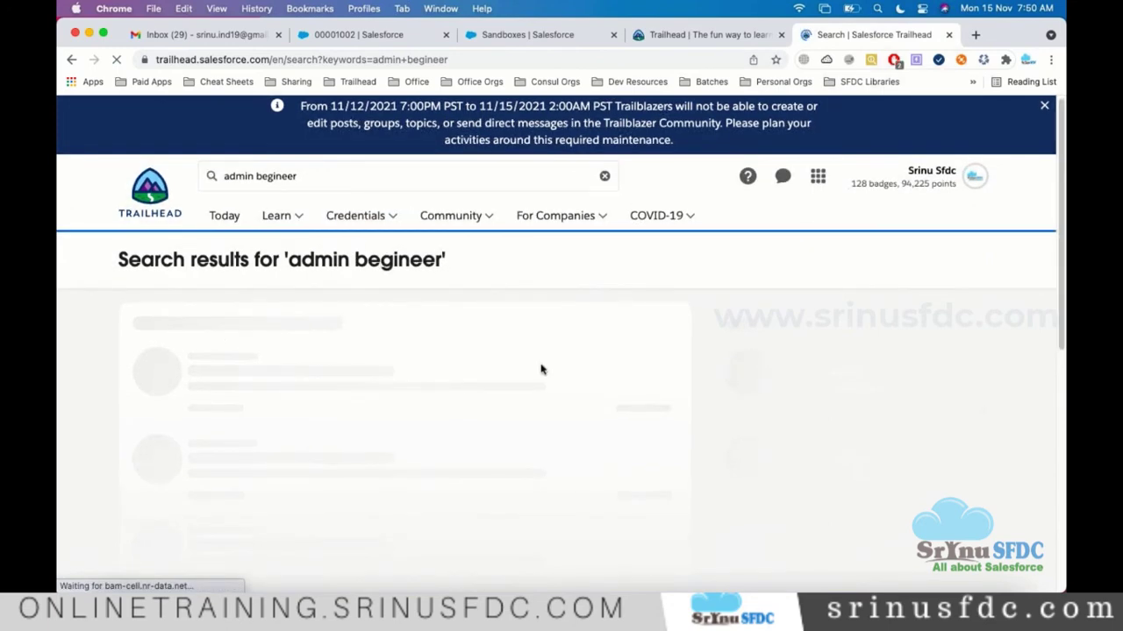
pyautogui.press('super+Tab')
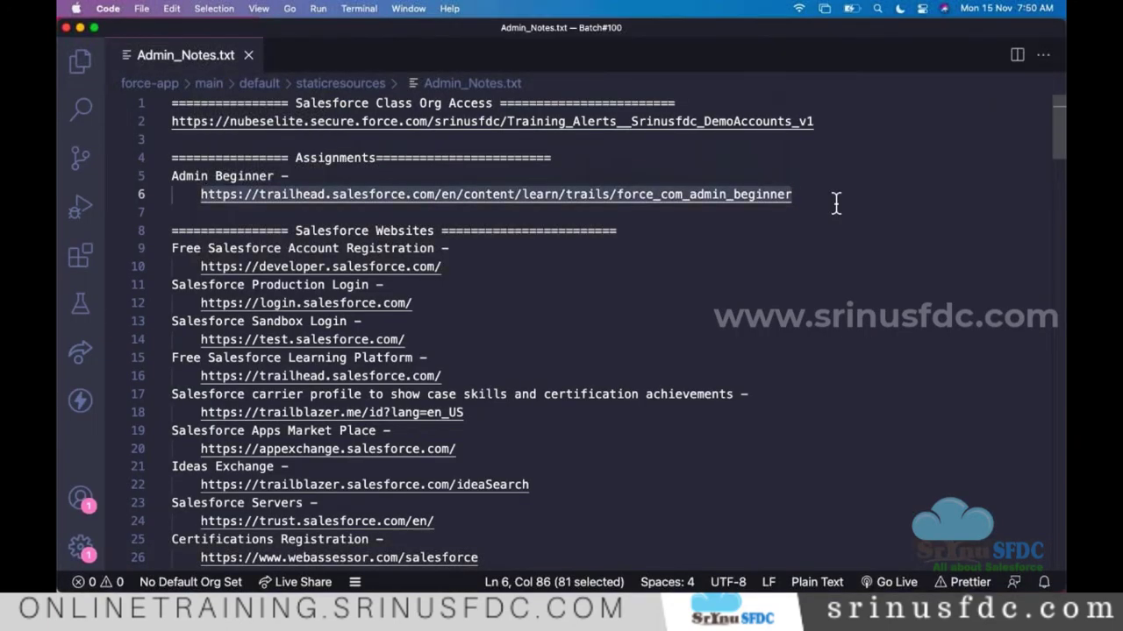
pyautogui.press('super+Tab')
pyautogui.press('super+l')
pyautogui.press('super+v')
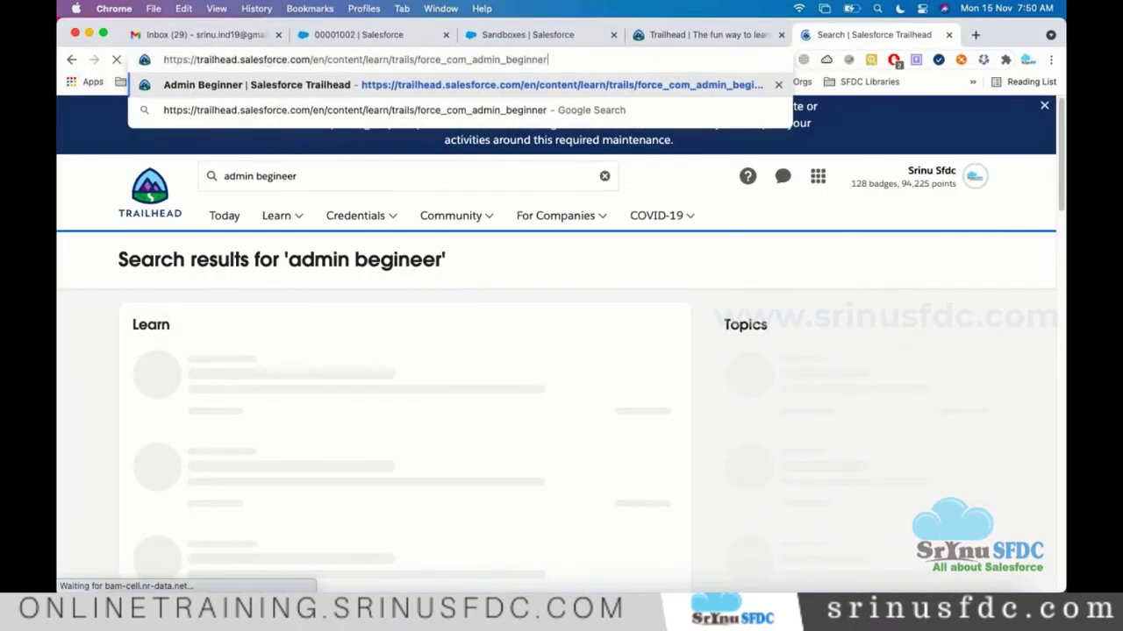
pyautogui.press('Return')
pyautogui.moveTo(667, 219)
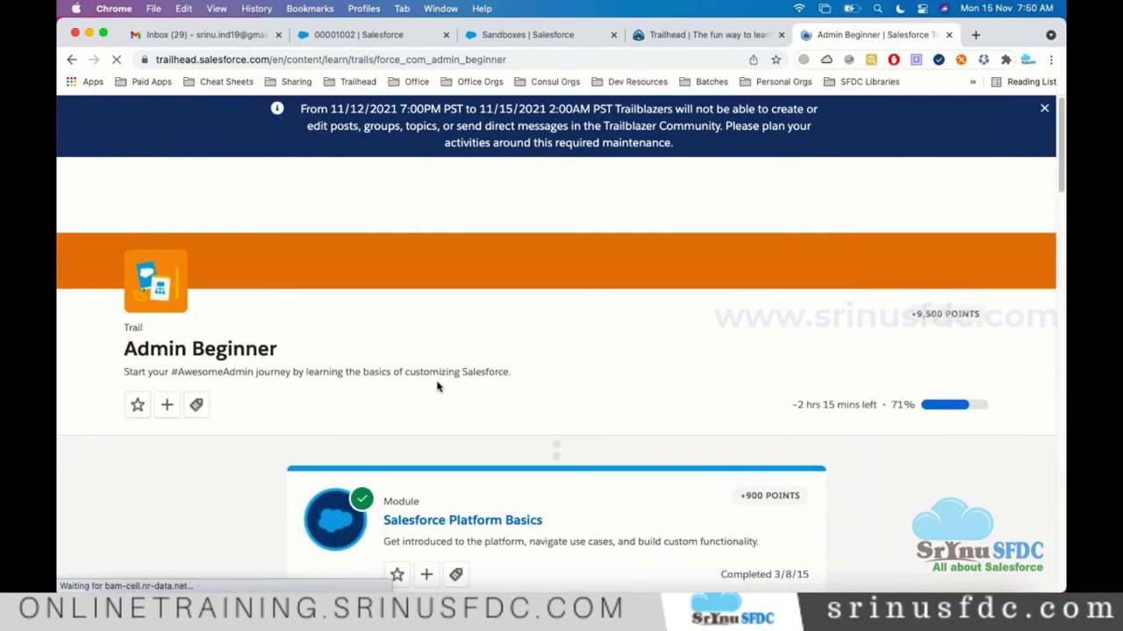
# Step: Examine the Admin Beginner trail's description and the units of its Salesforce Platform Basics module
pyautogui.scroll(-2, 317, 343)
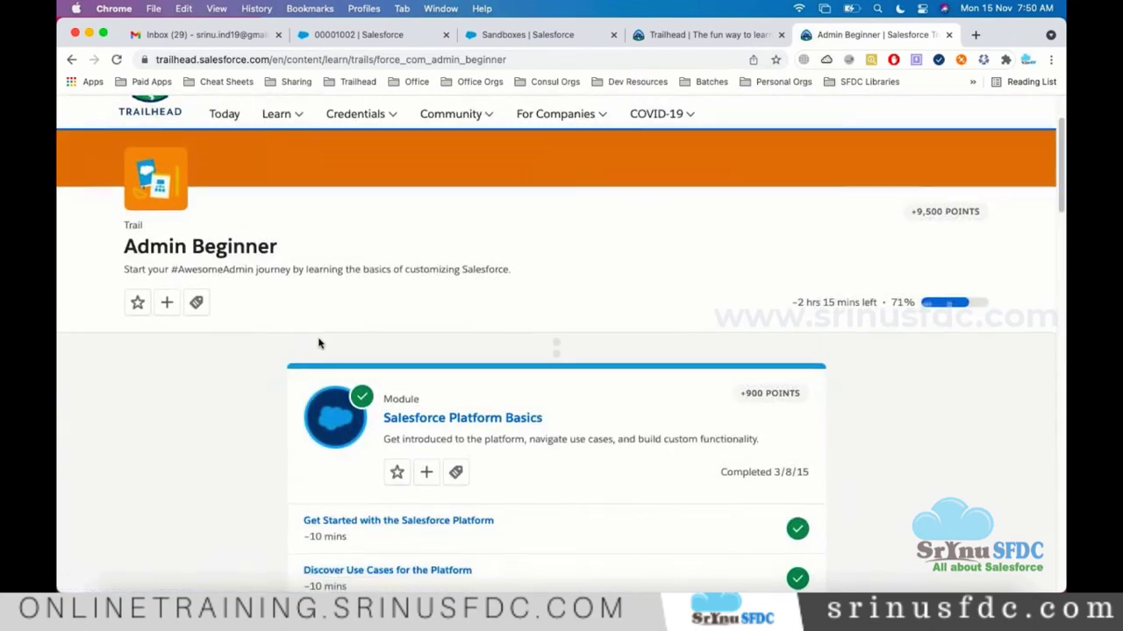
pyautogui.scroll(-1, 319, 343)
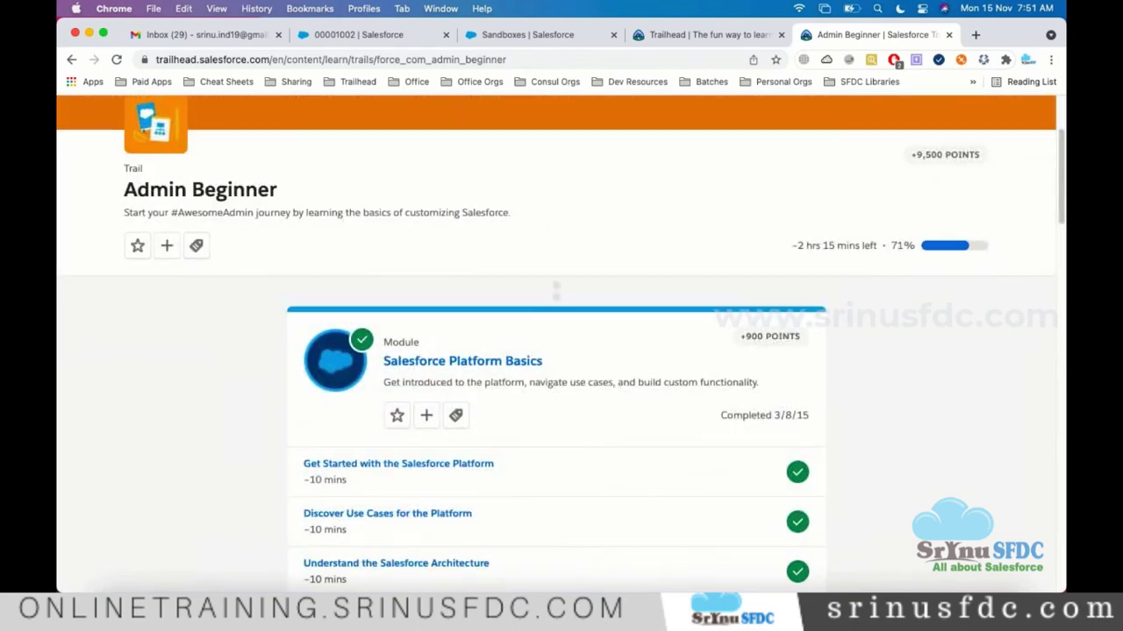
pyautogui.moveTo(126, 186); pyautogui.dragTo(392, 213)
pyautogui.scroll(-1, 466, 213)
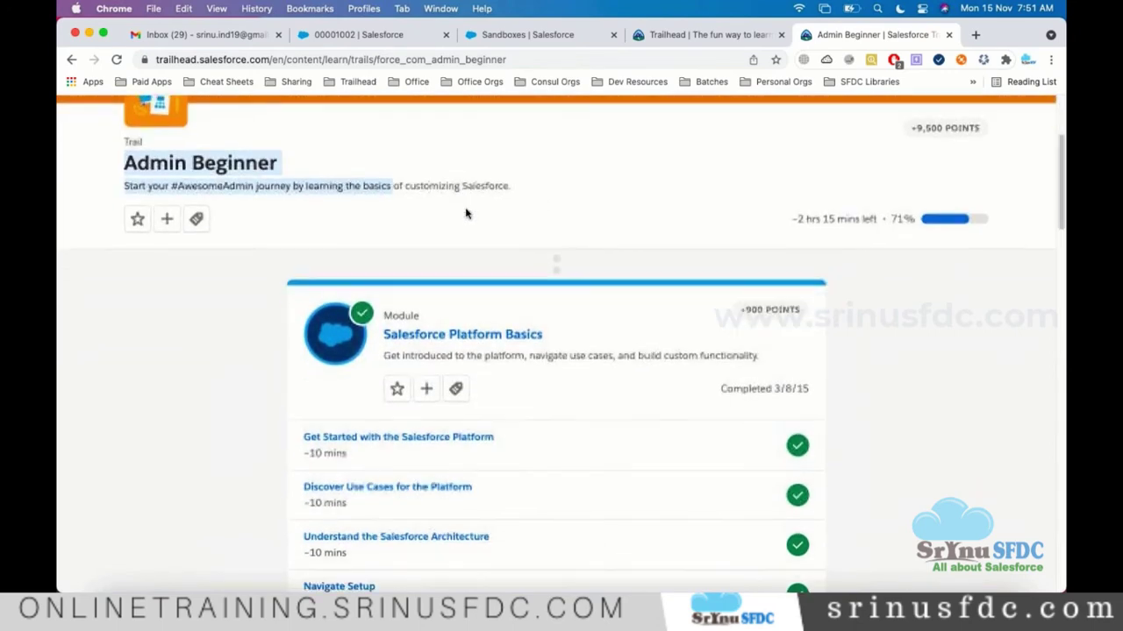
pyautogui.scroll(-3, 519, 255)
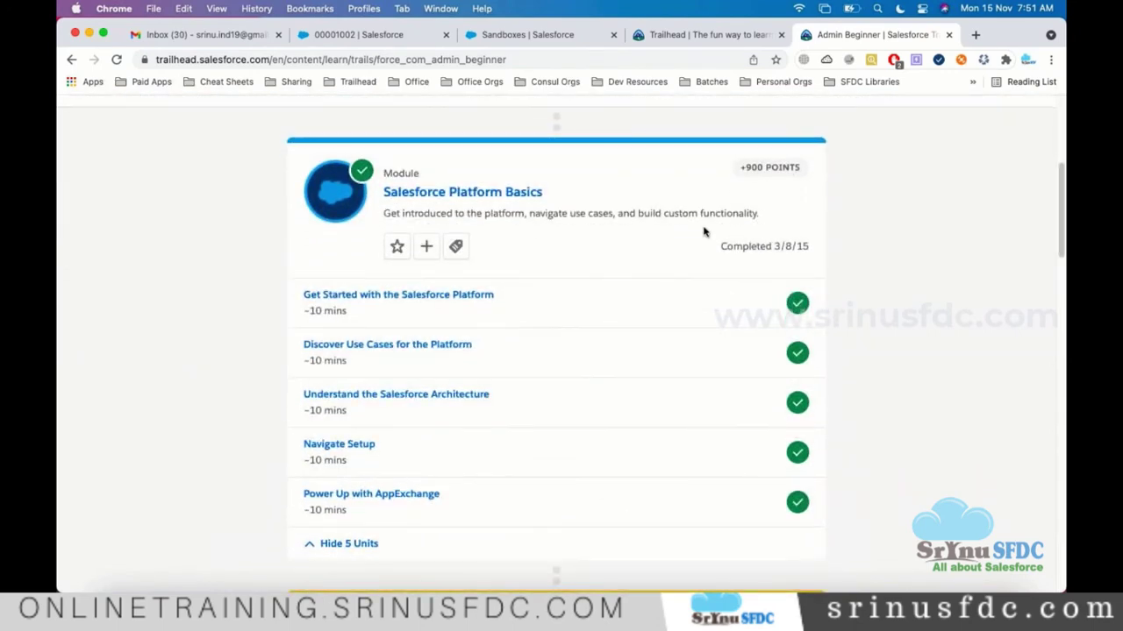
pyautogui.scroll(-3, 703, 233)
pyautogui.scroll(2, 631, 425)
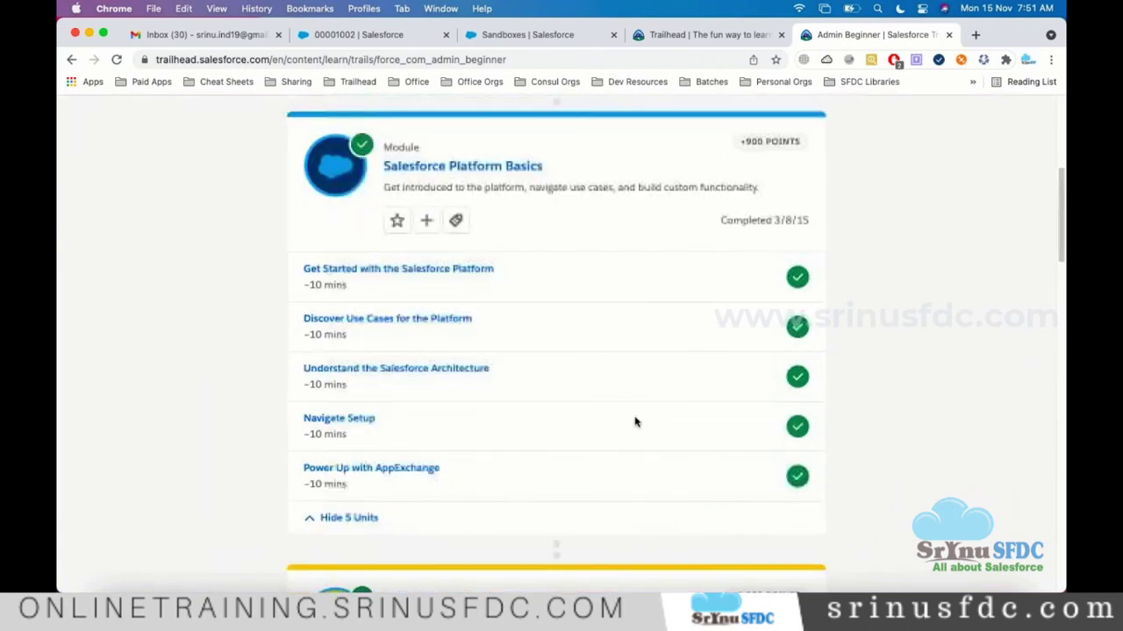
pyautogui.scroll(1, 636, 422)
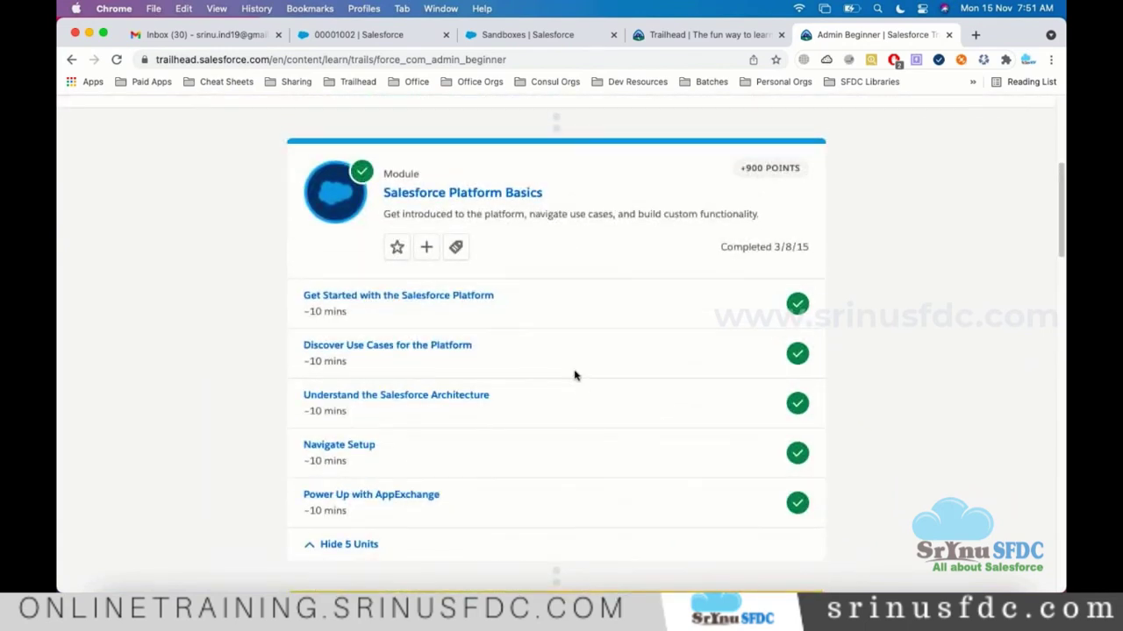
# Step: Open the "Get Started with the Salesforce Platform" unit and read through its content down to the "Ready for the Challenge?" section
pyautogui.click(484, 302)
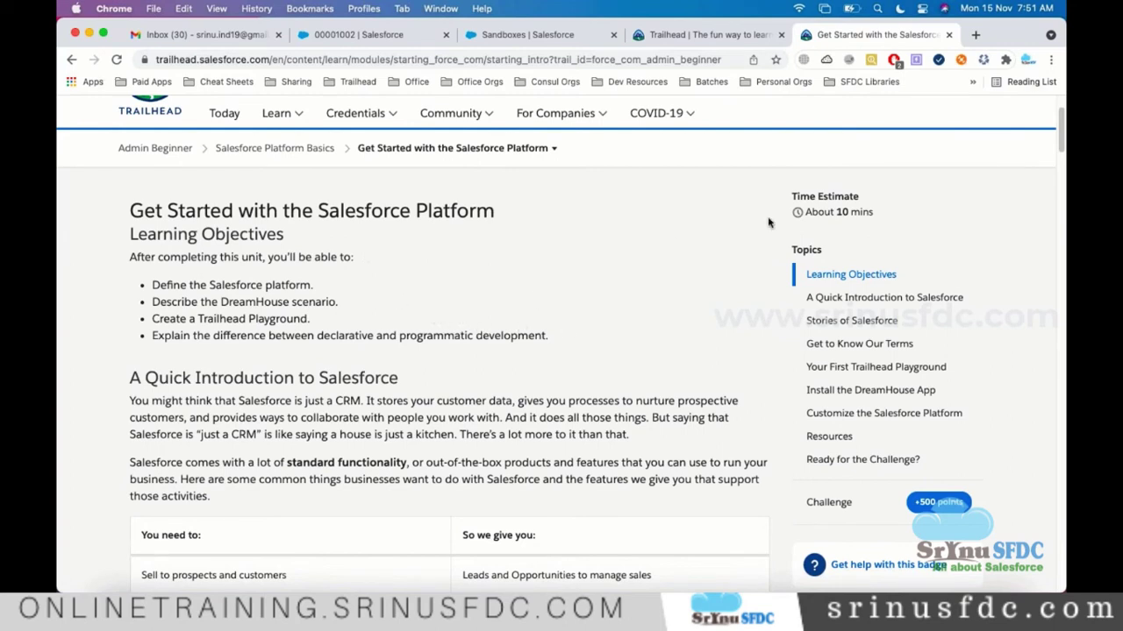
pyautogui.scroll(3, 993, 184)
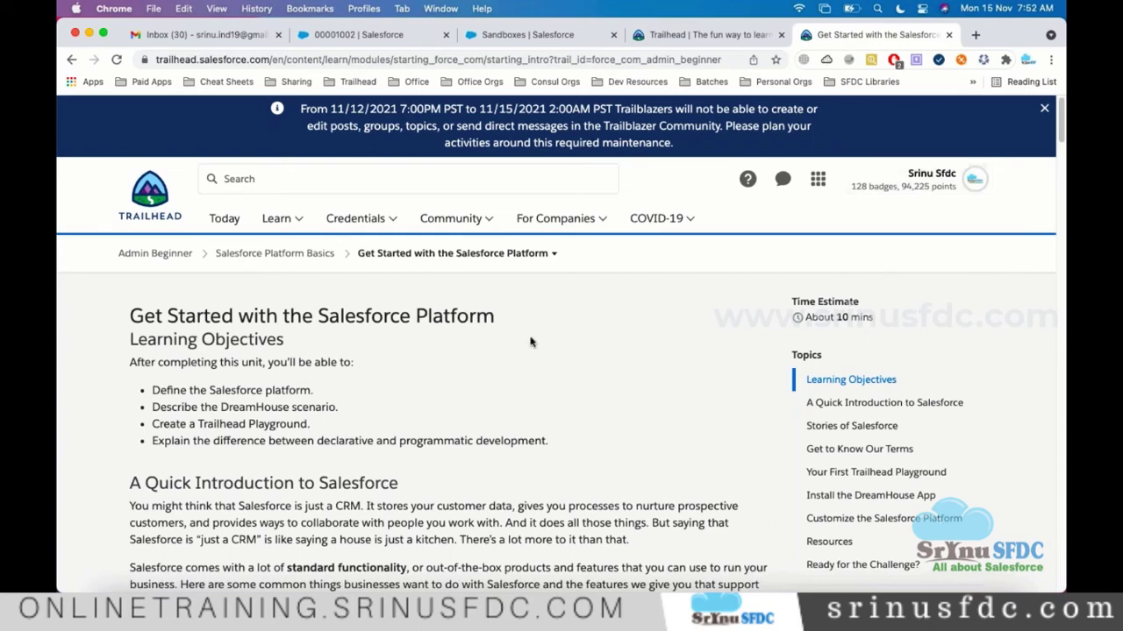
pyautogui.scroll(-1, 581, 325)
pyautogui.scroll(-3, 423, 246)
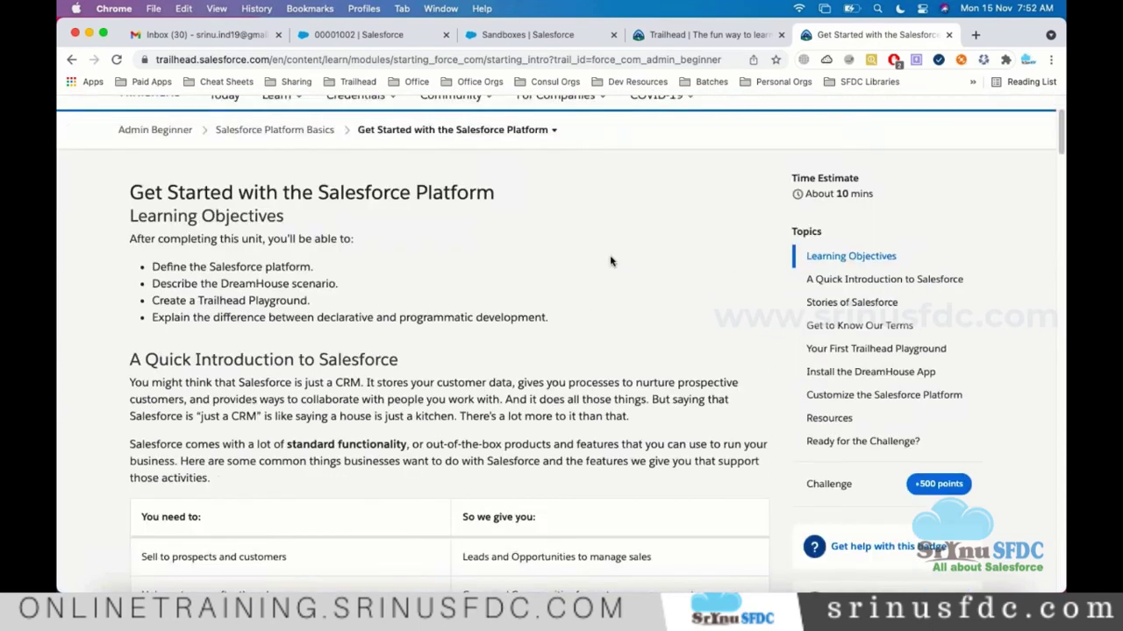
pyautogui.scroll(-20, 423, 246)
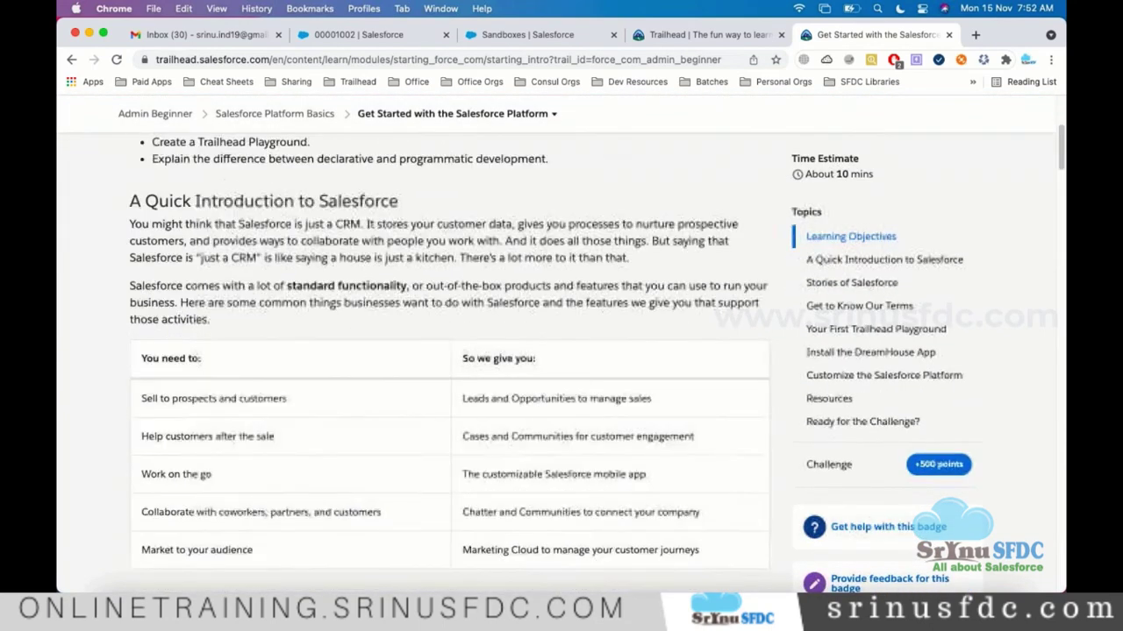
pyautogui.scroll(-20, 694, 278)
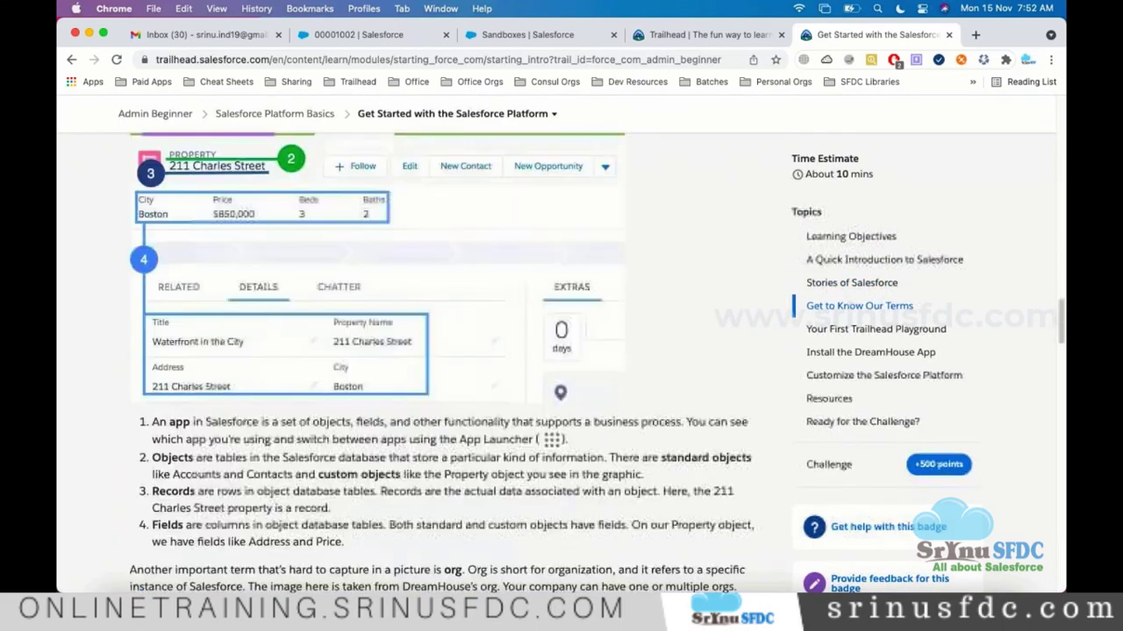
pyautogui.scroll(-18, 470, 459)
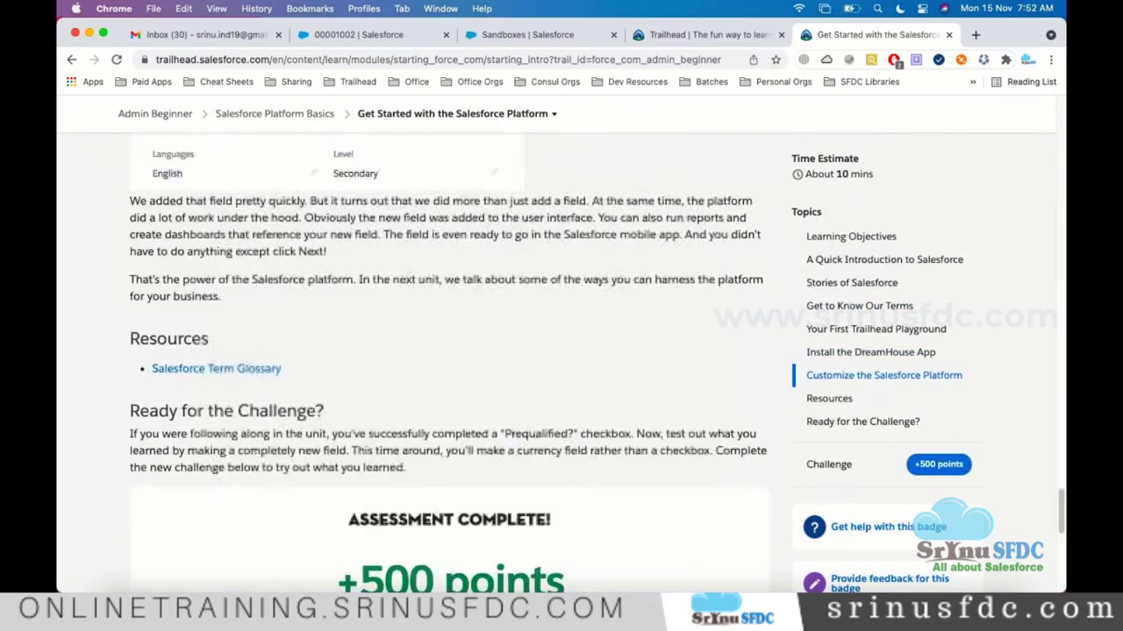
# Step: Reveal the unit's Hands-on Challenge and examine its custom field requirements for the Contact object and the LWC Specialist org's launch option
pyautogui.click(469, 454)
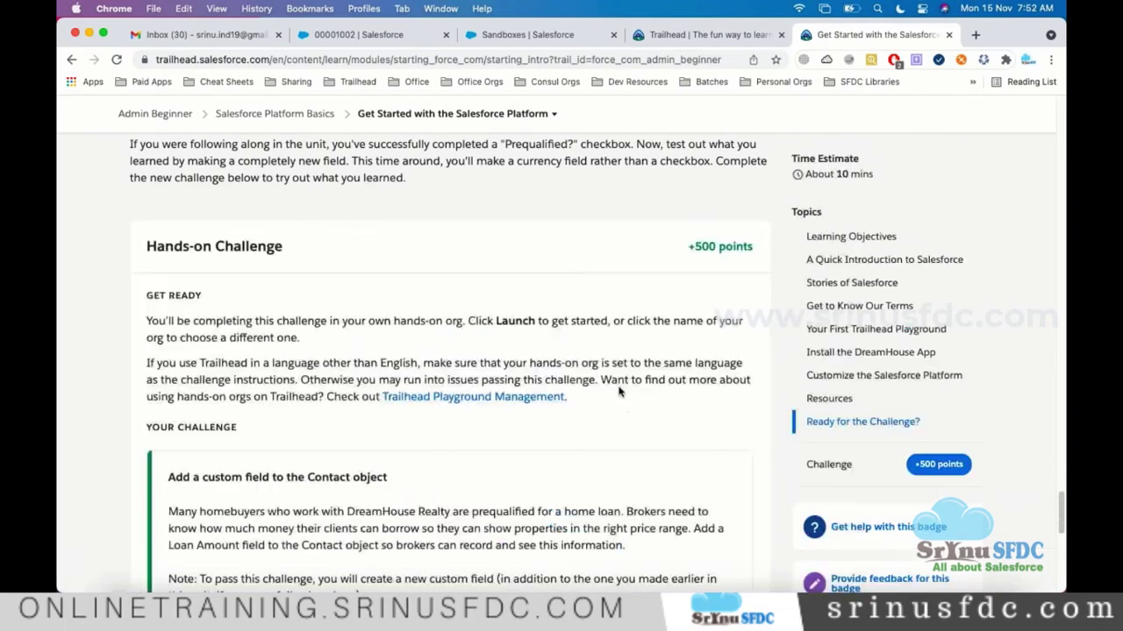
pyautogui.scroll(-3, 577, 331)
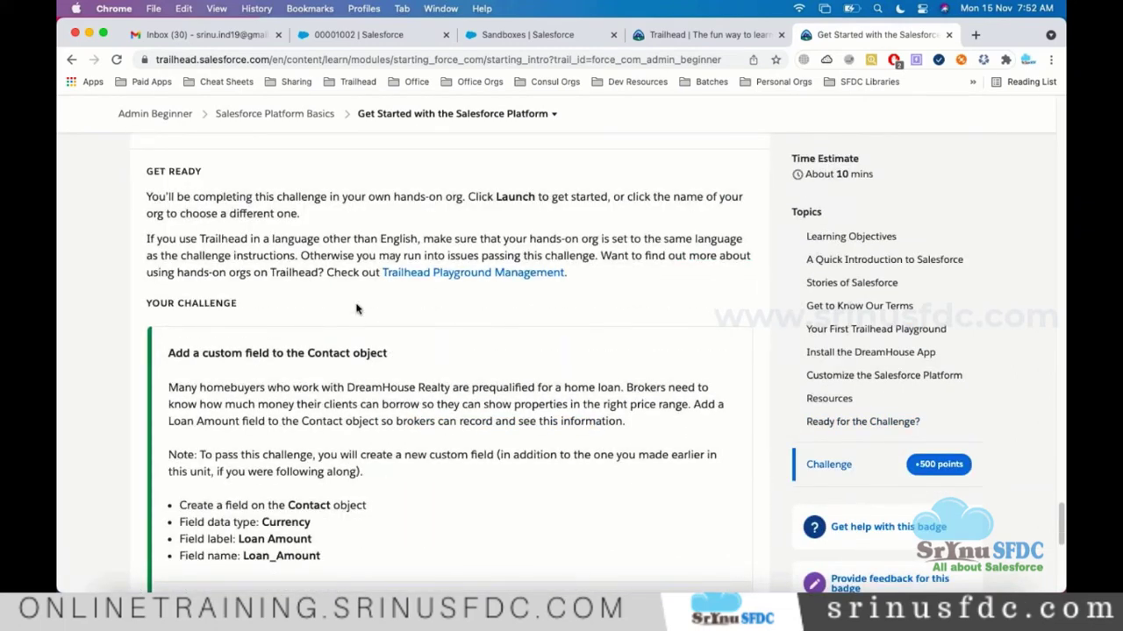
pyautogui.scroll(-1, 424, 276)
pyautogui.scroll(-3, 423, 276)
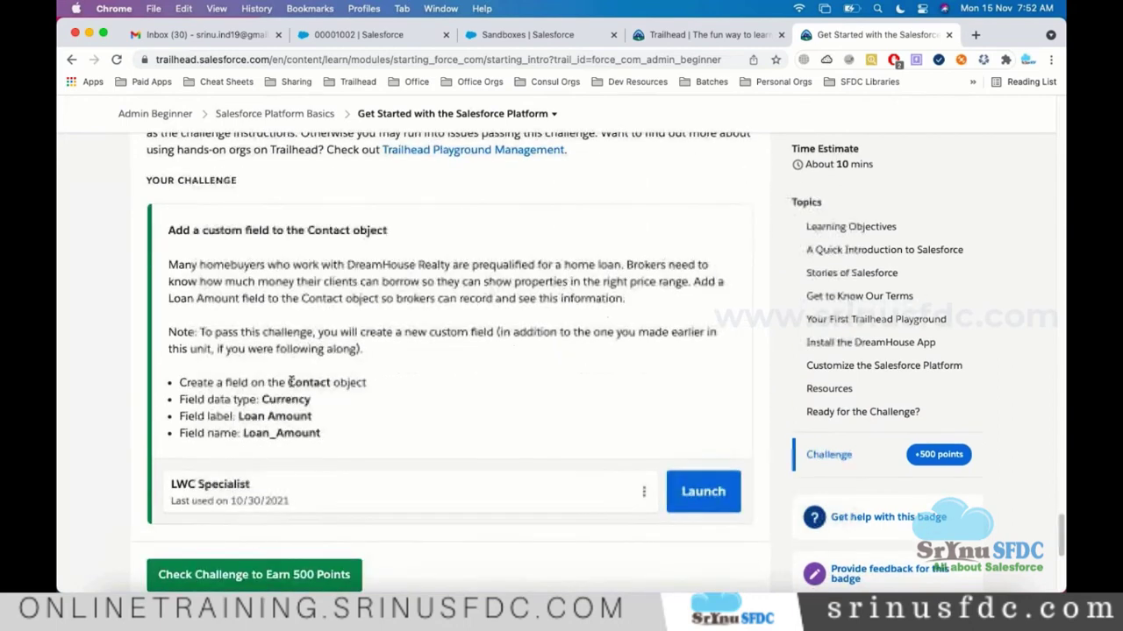
pyautogui.click(719, 492)
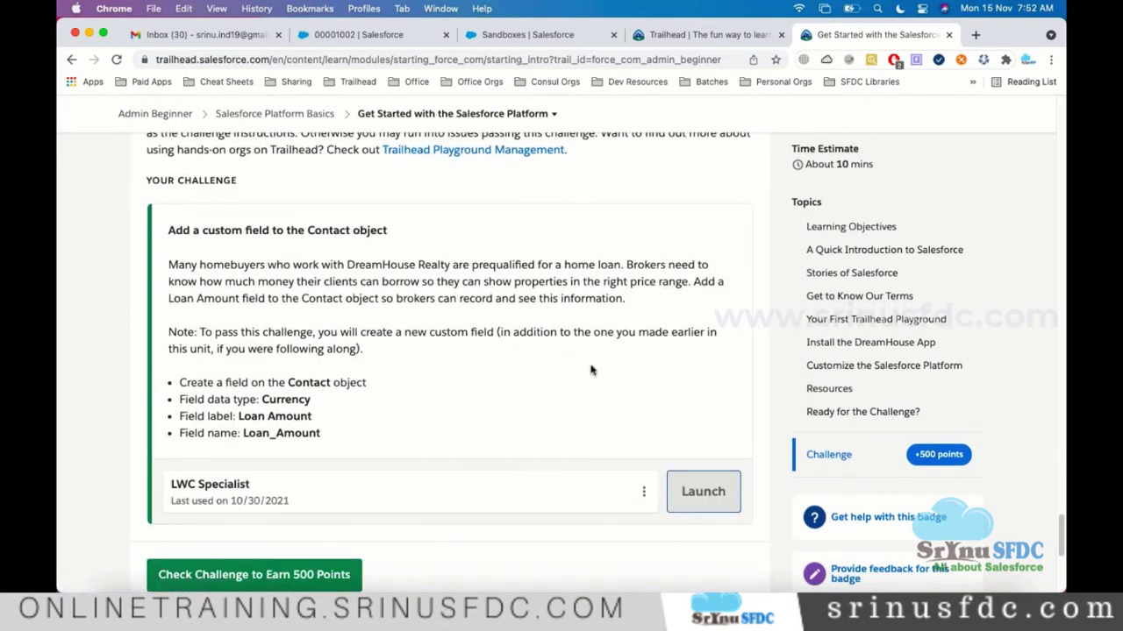
pyautogui.scroll(-1, 526, 395)
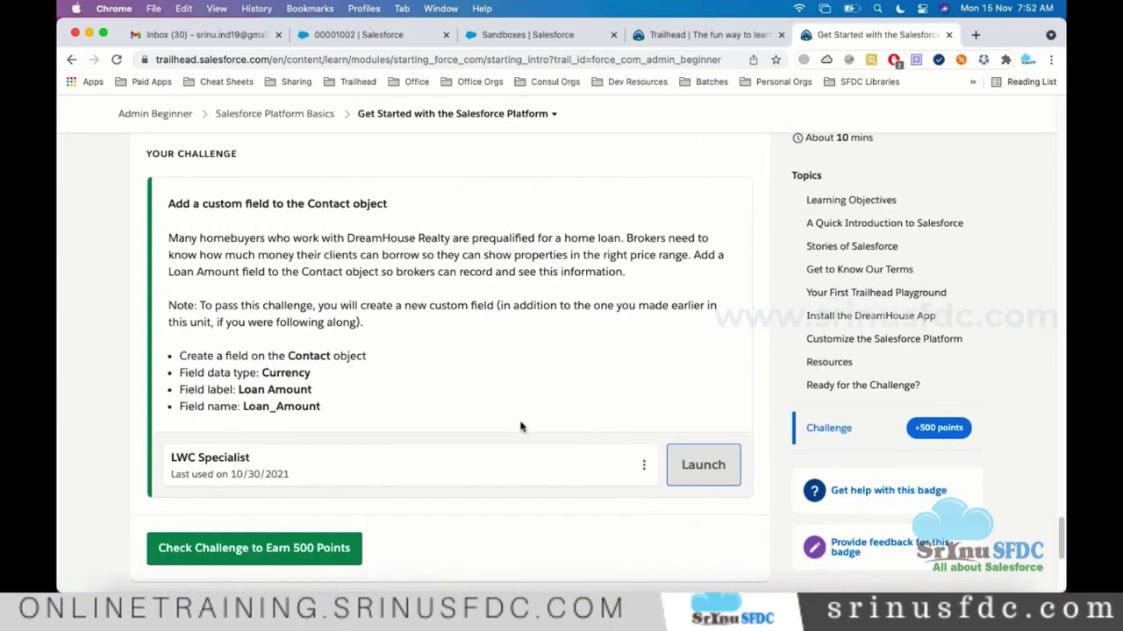
pyautogui.scroll(-1, 684, 448)
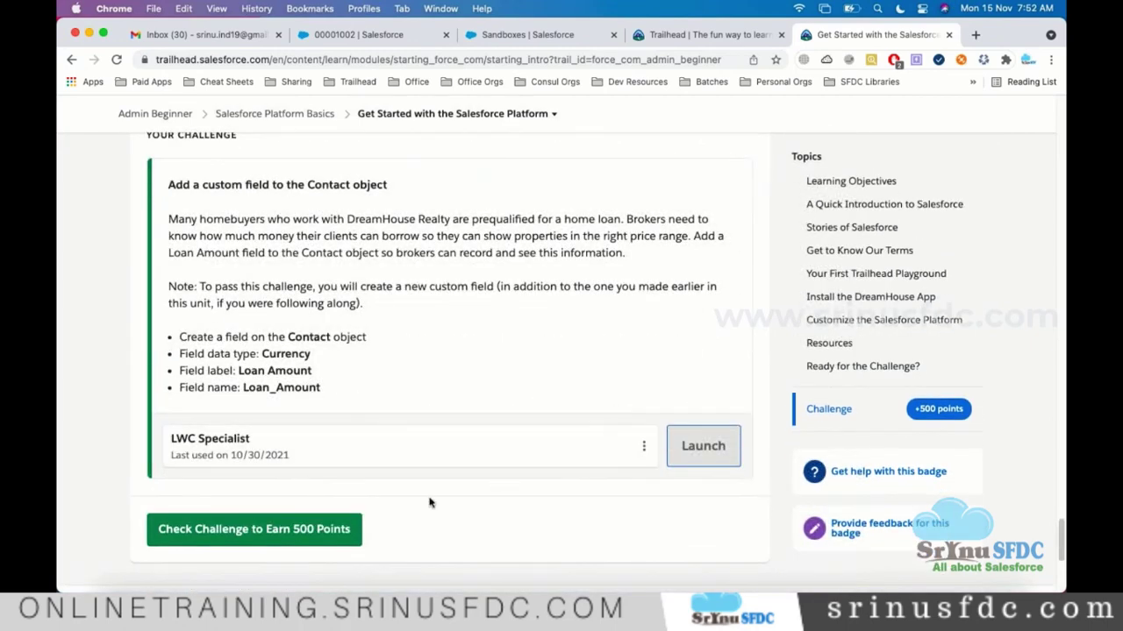
# Step: Highlight the challenge's Get Ready instructions and review the option for checking the challenge to earn 500 points
pyautogui.click(307, 528)
pyautogui.scroll(-2, 526, 389)
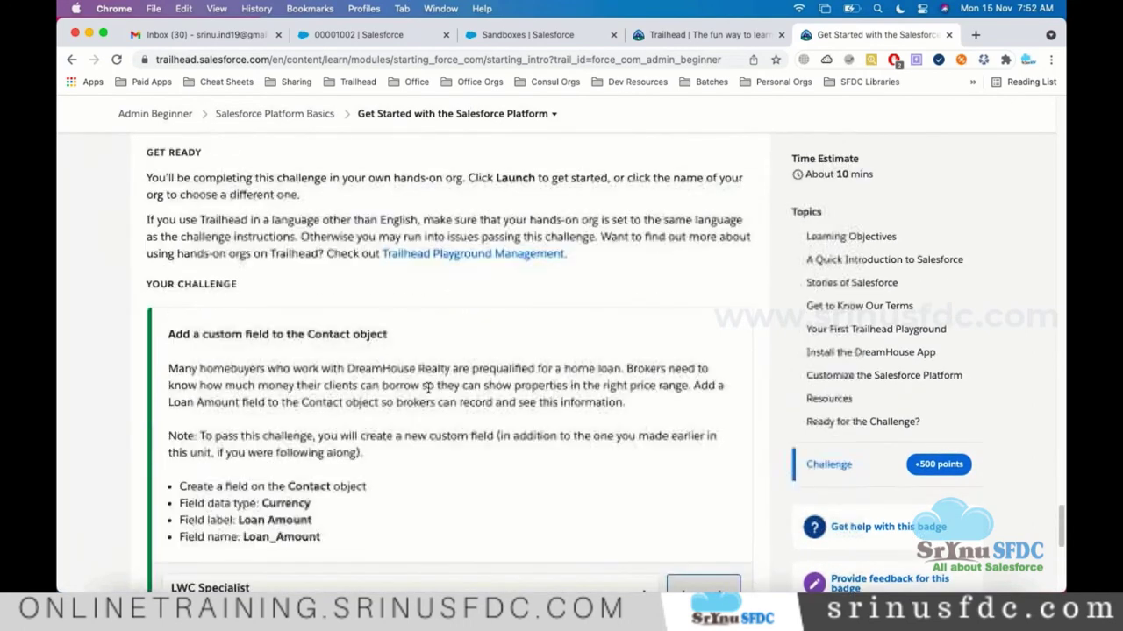
pyautogui.scroll(2, 421, 386)
pyautogui.moveTo(193, 313); pyautogui.dragTo(317, 403)
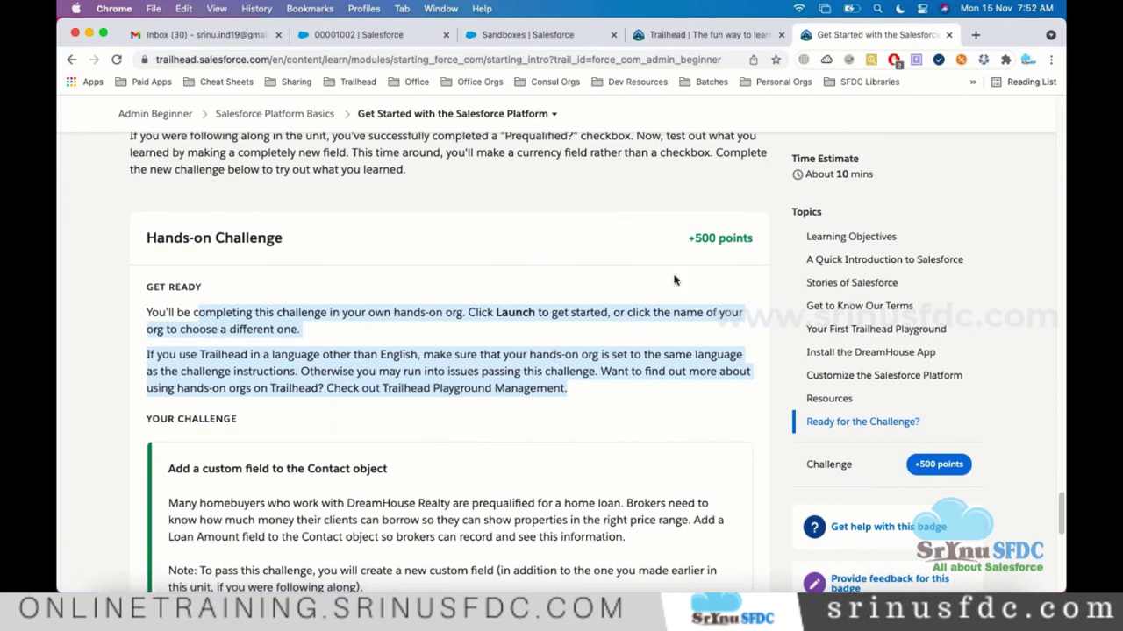
pyautogui.scroll(-5, 649, 359)
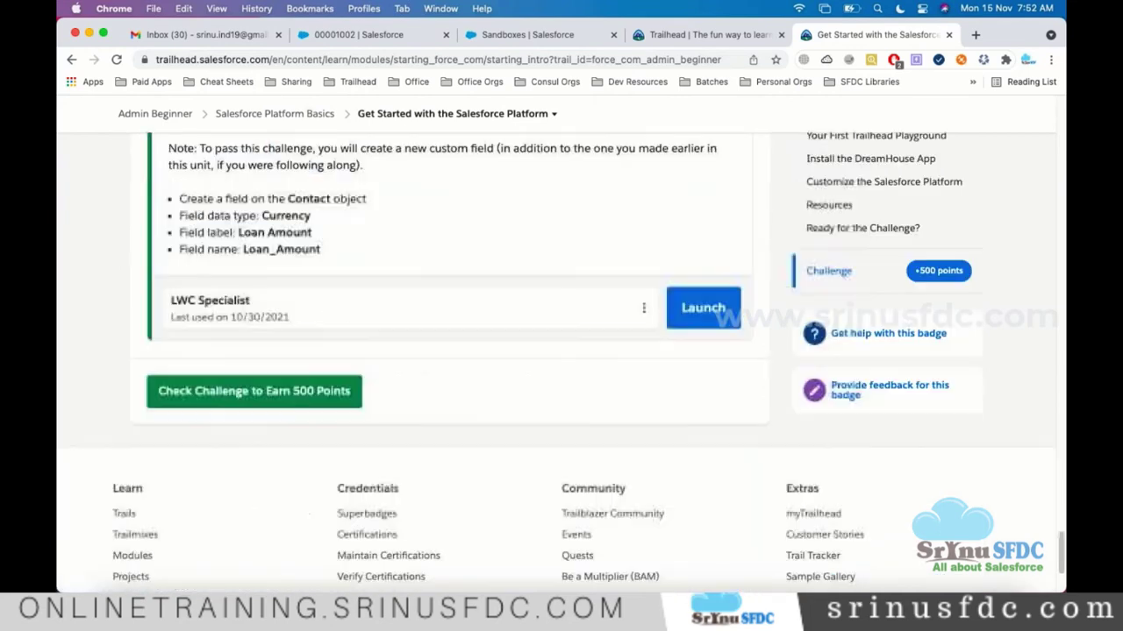
pyautogui.scroll(1, 649, 359)
pyautogui.scroll(1, 339, 509)
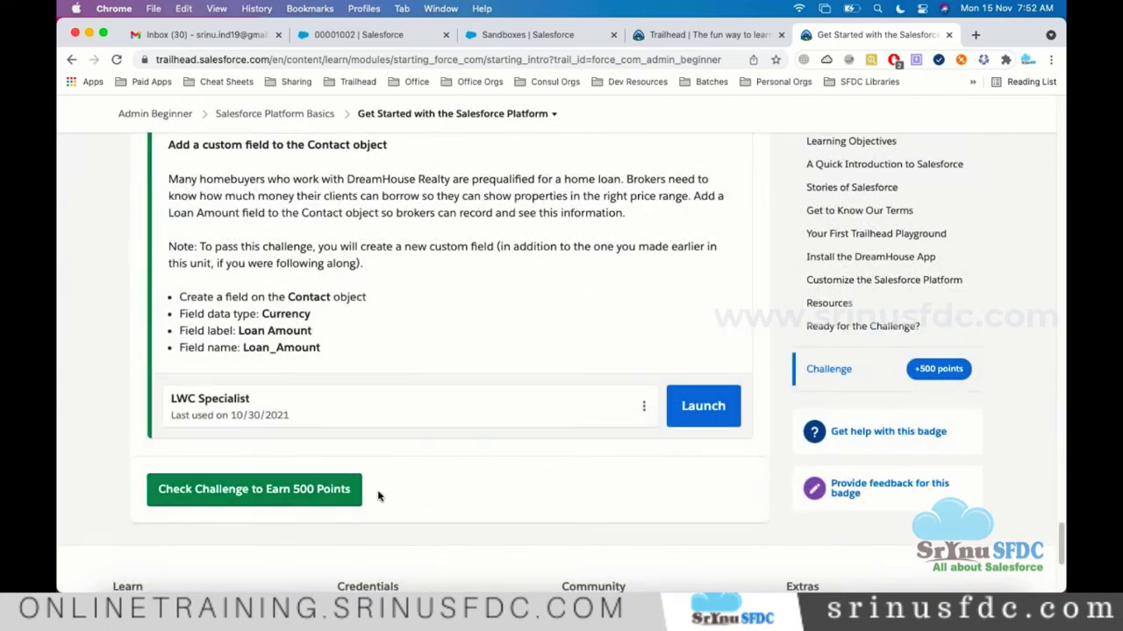
# Step: Open the account's Trailblazer profile page from Trailhead and highlight "trailblazer" in its web address
pyautogui.scroll(15, 376, 498)
pyautogui.scroll(10, 918, 191)
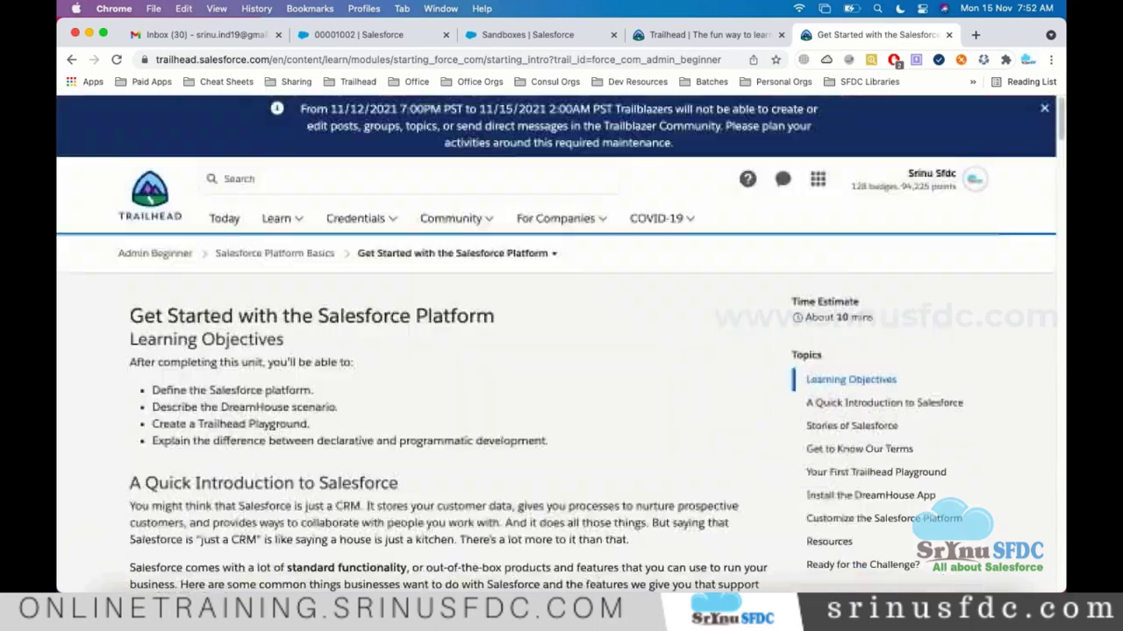
pyautogui.click(918, 193)
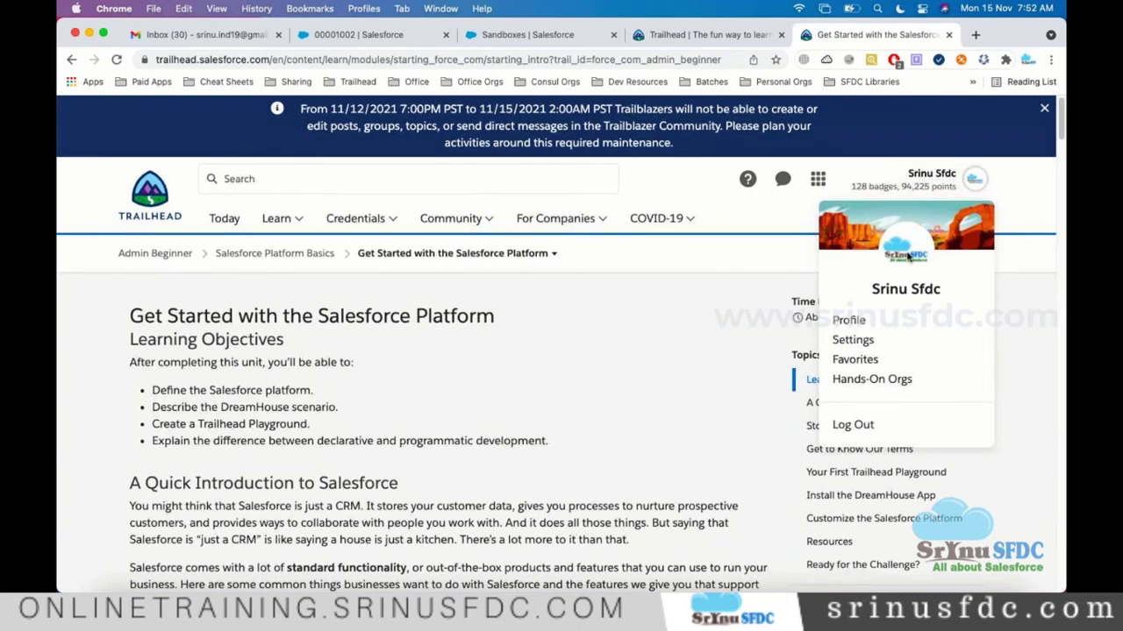
pyautogui.click(839, 321)
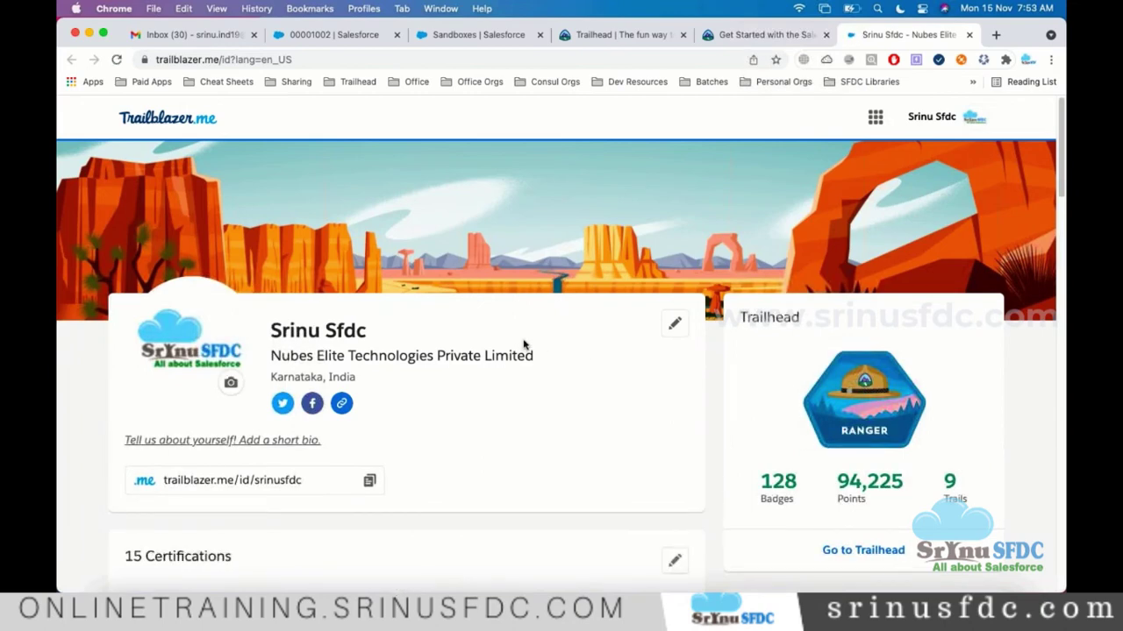
pyautogui.click(173, 60)
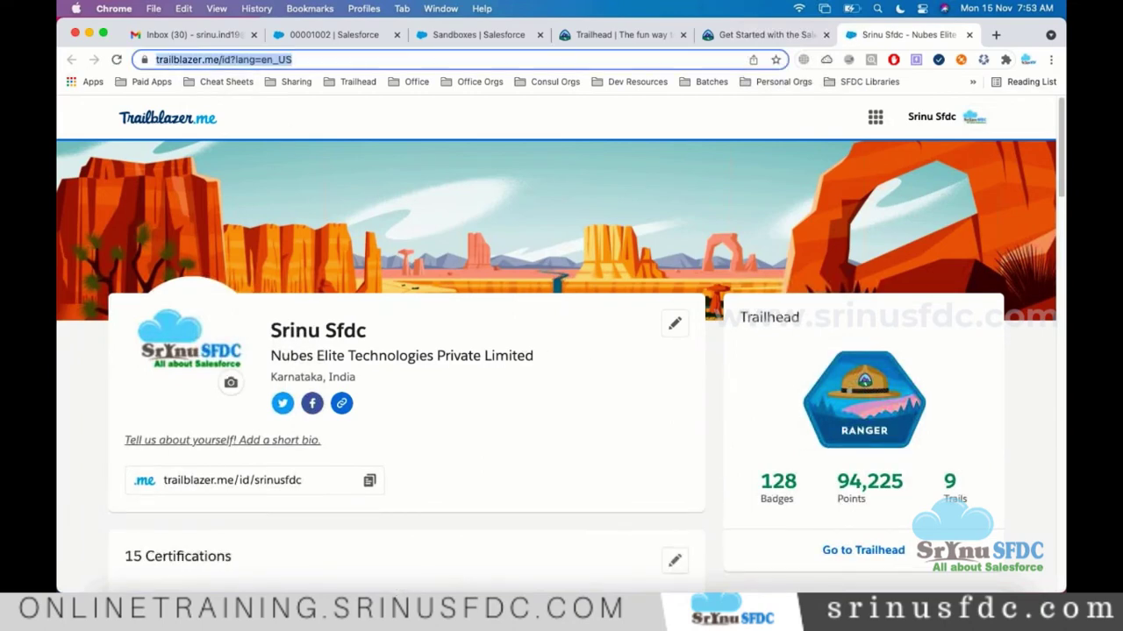
pyautogui.doubleClick(215, 60)
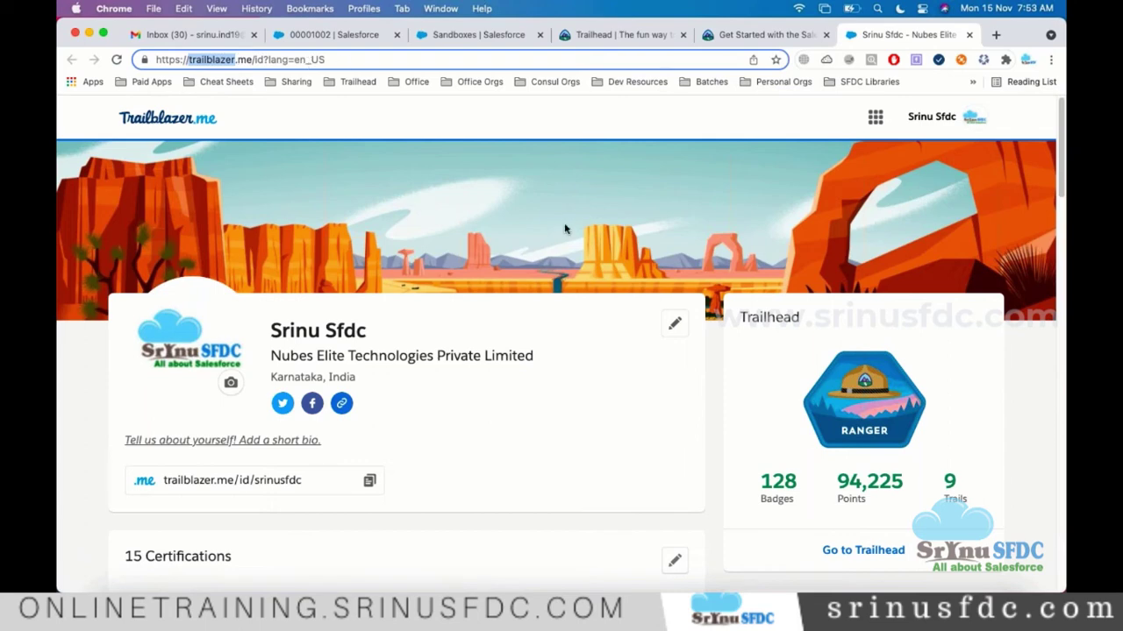
# Step: Examine the profile's Trailhead rank summary and highlight the Certifications heading
pyautogui.scroll(-1, 745, 327)
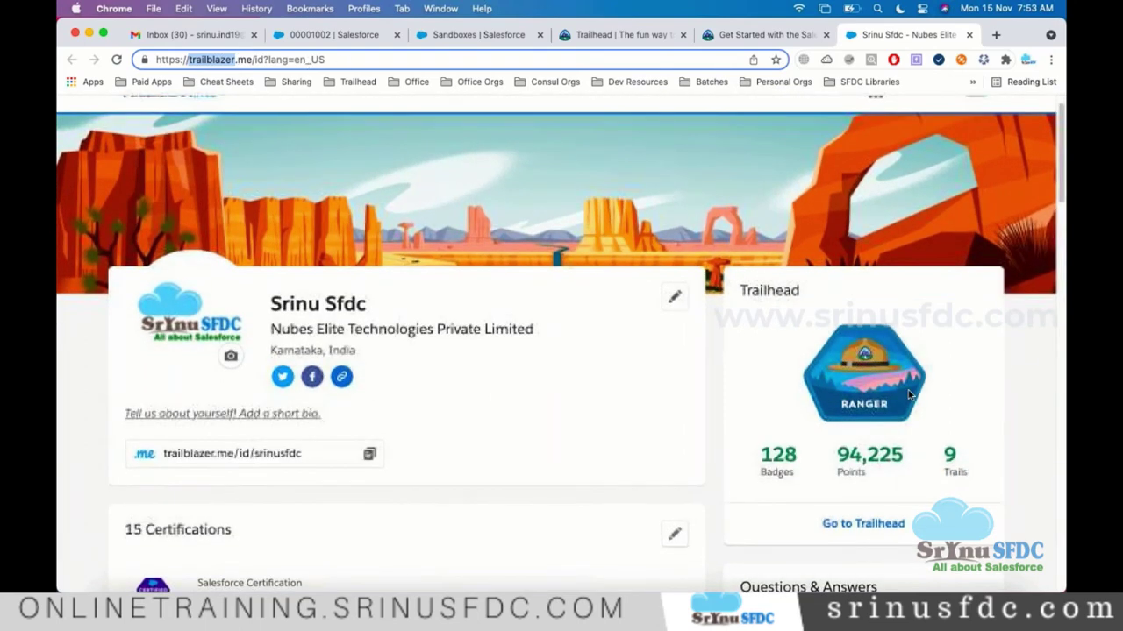
pyautogui.scroll(-3, 877, 350)
pyautogui.scroll(-1, 732, 312)
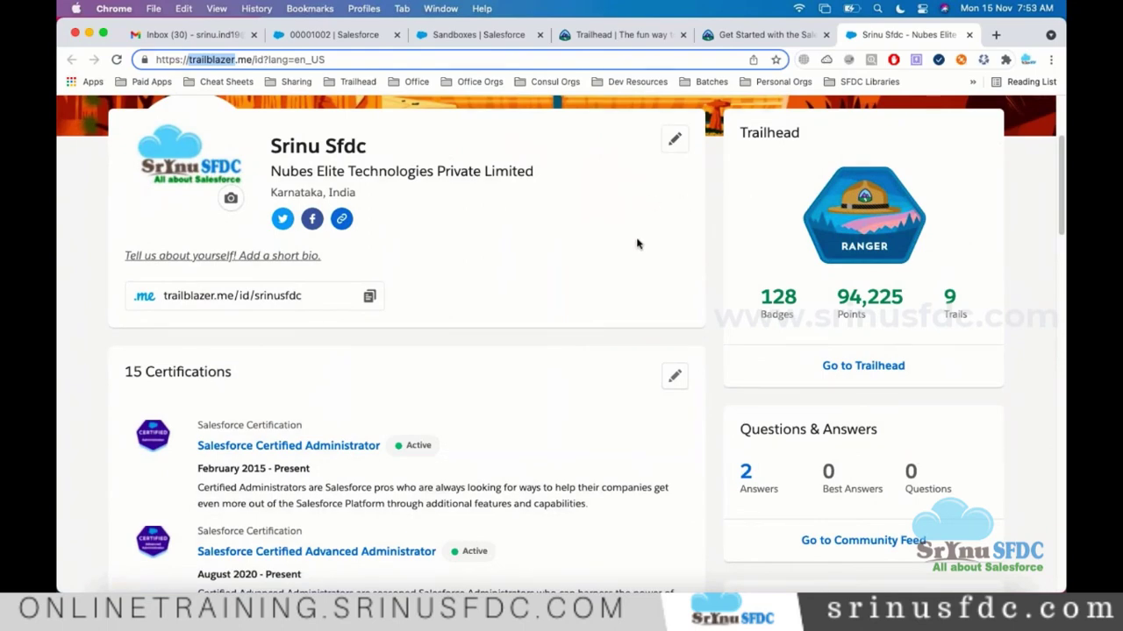
pyautogui.scroll(-1, 636, 244)
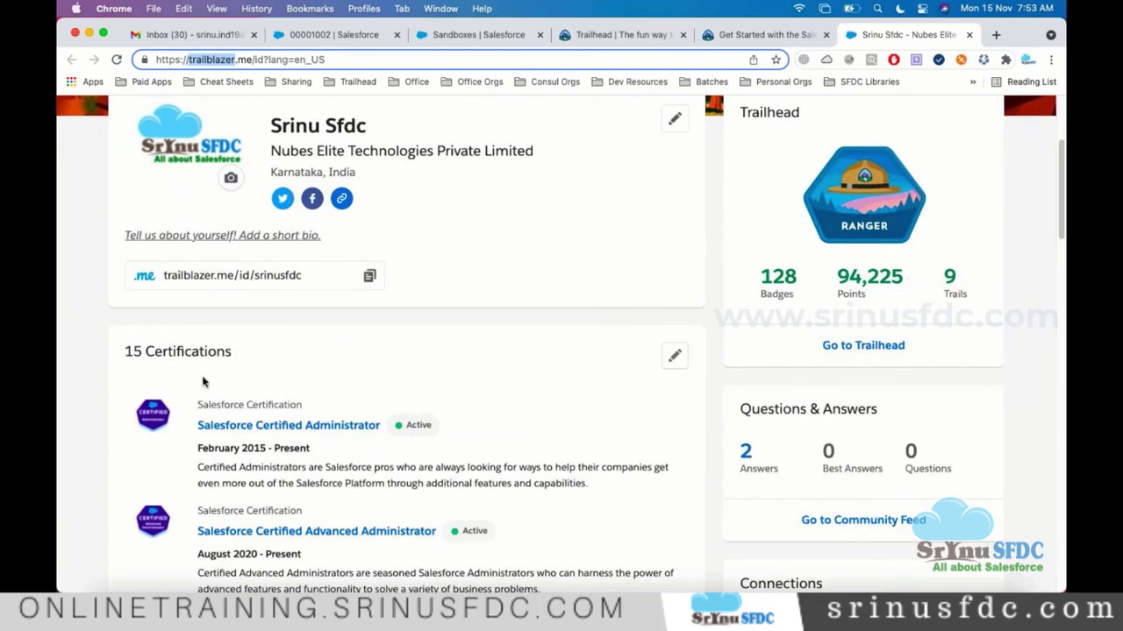
pyautogui.moveTo(138, 355); pyautogui.dragTo(372, 370)
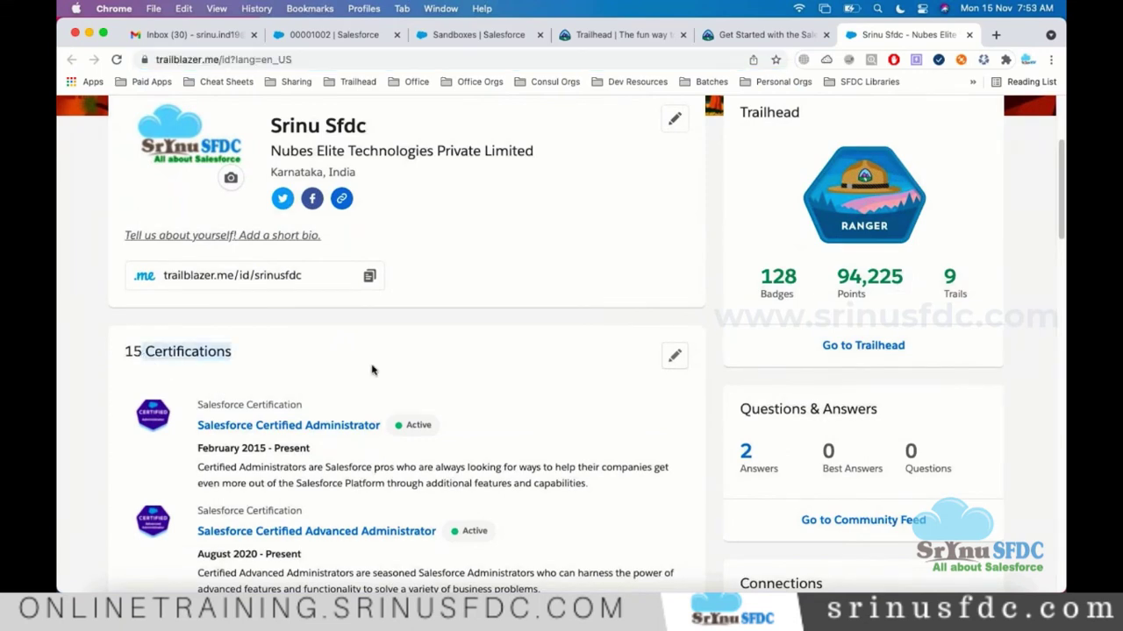
pyautogui.click(435, 350)
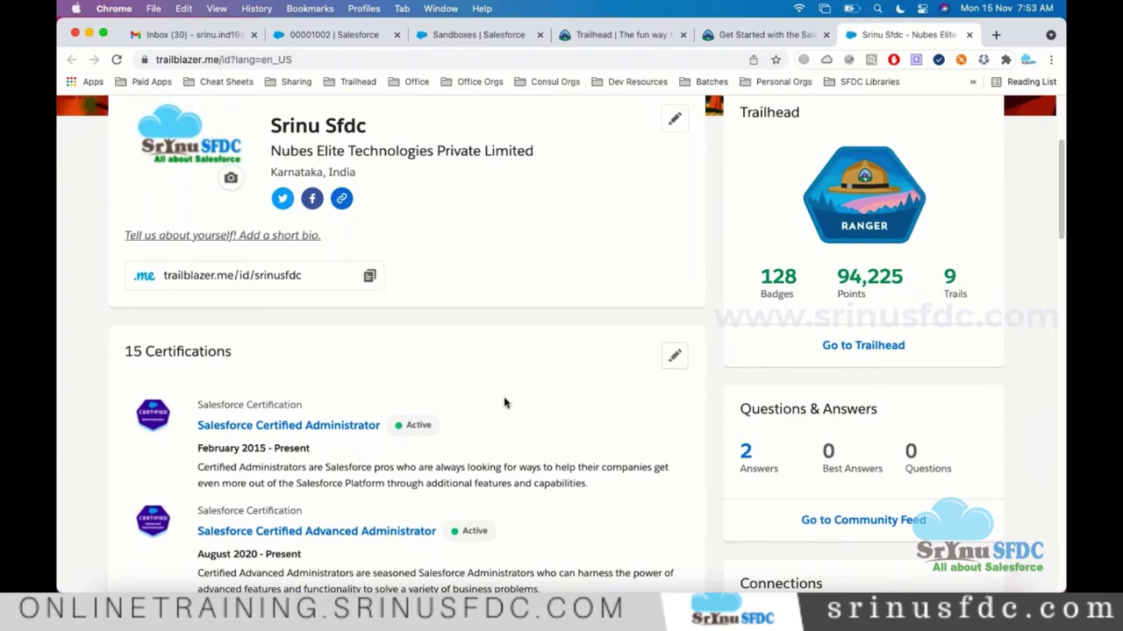
# Step: Review the profile's listed certifications, Superbadges, Skills chart and Badges section, and return to the profile summary
pyautogui.scroll(-2, 601, 361)
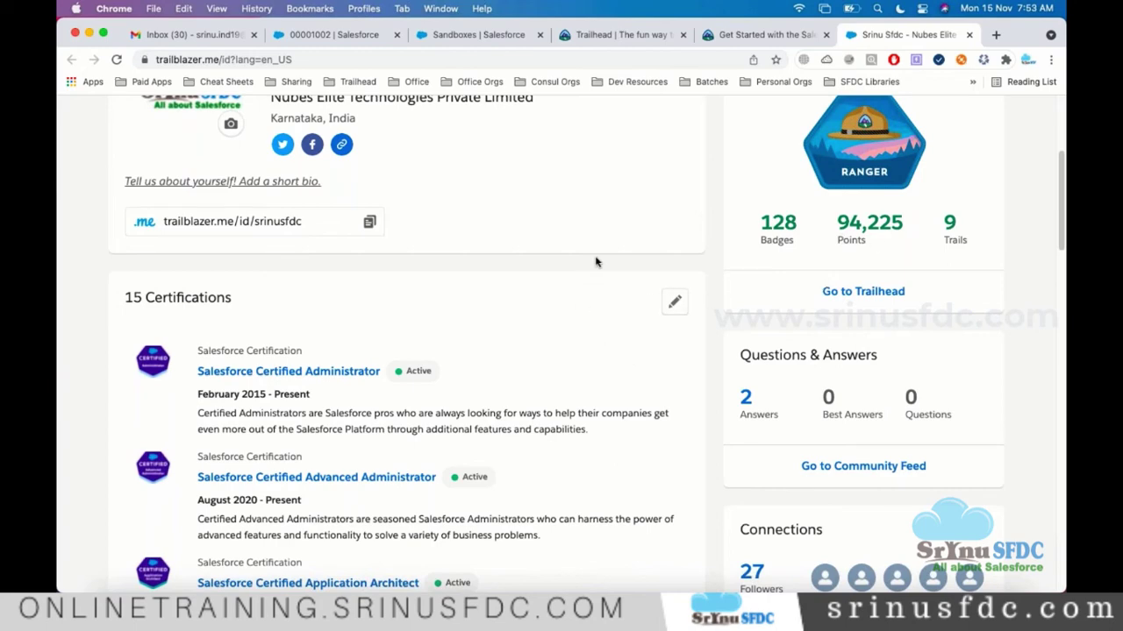
pyautogui.scroll(-2, 596, 262)
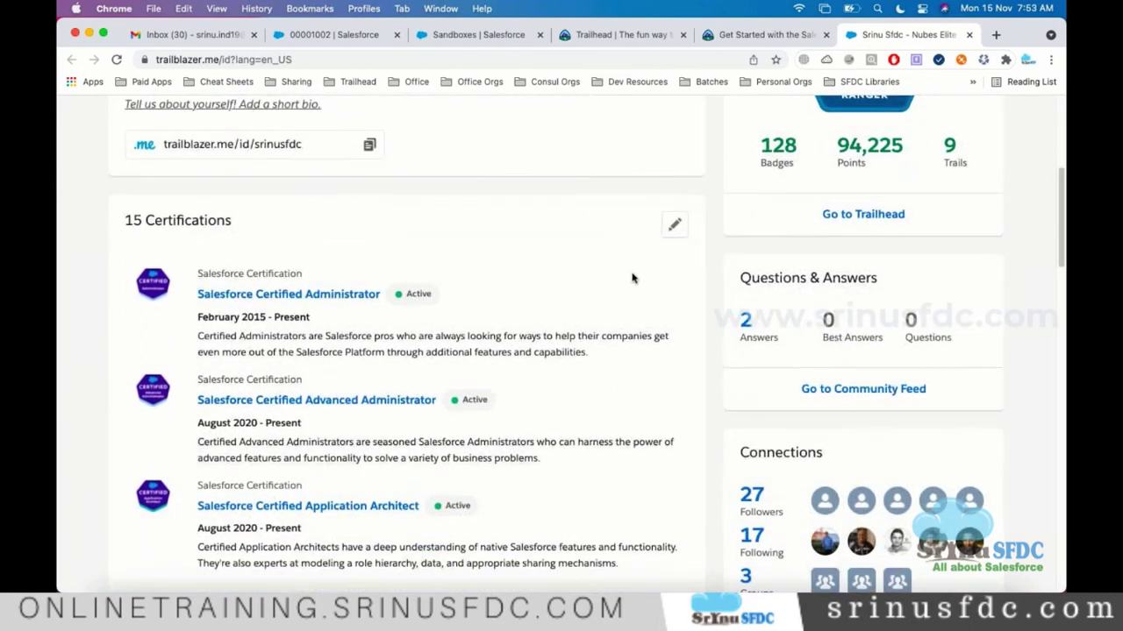
pyautogui.scroll(-3, 631, 278)
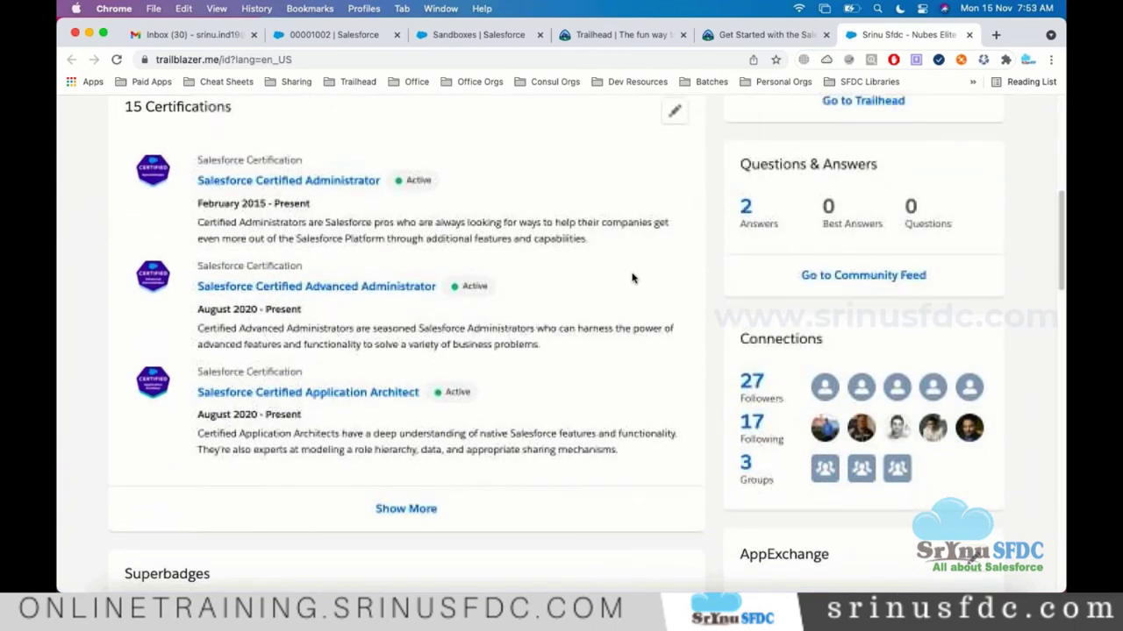
pyautogui.scroll(-6, 631, 278)
pyautogui.scroll(3, 640, 298)
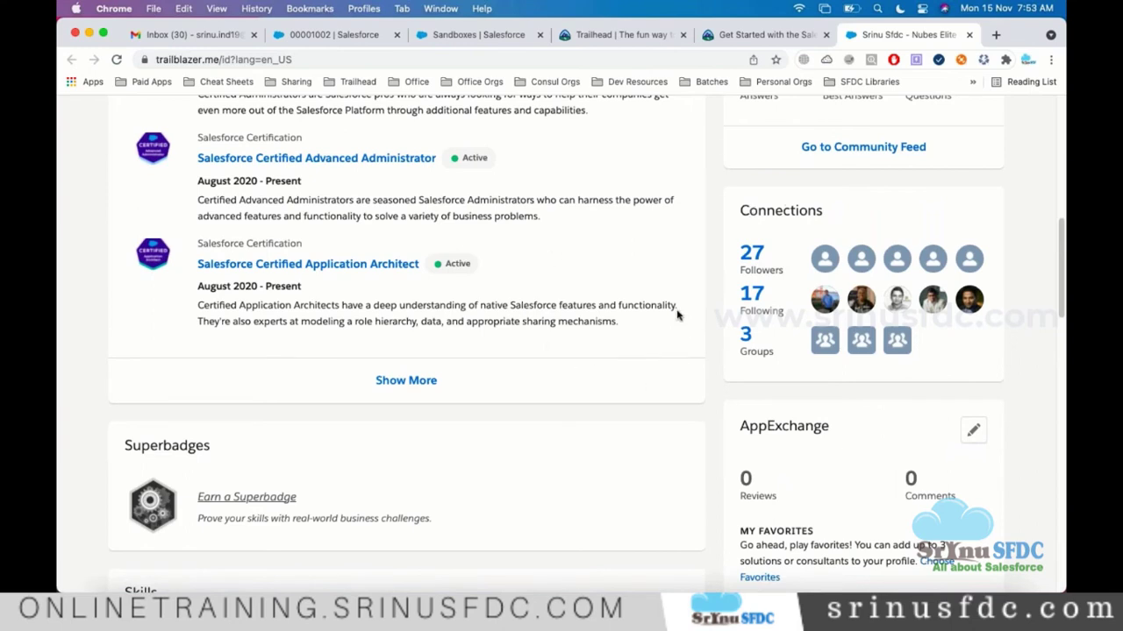
pyautogui.scroll(-3, 676, 314)
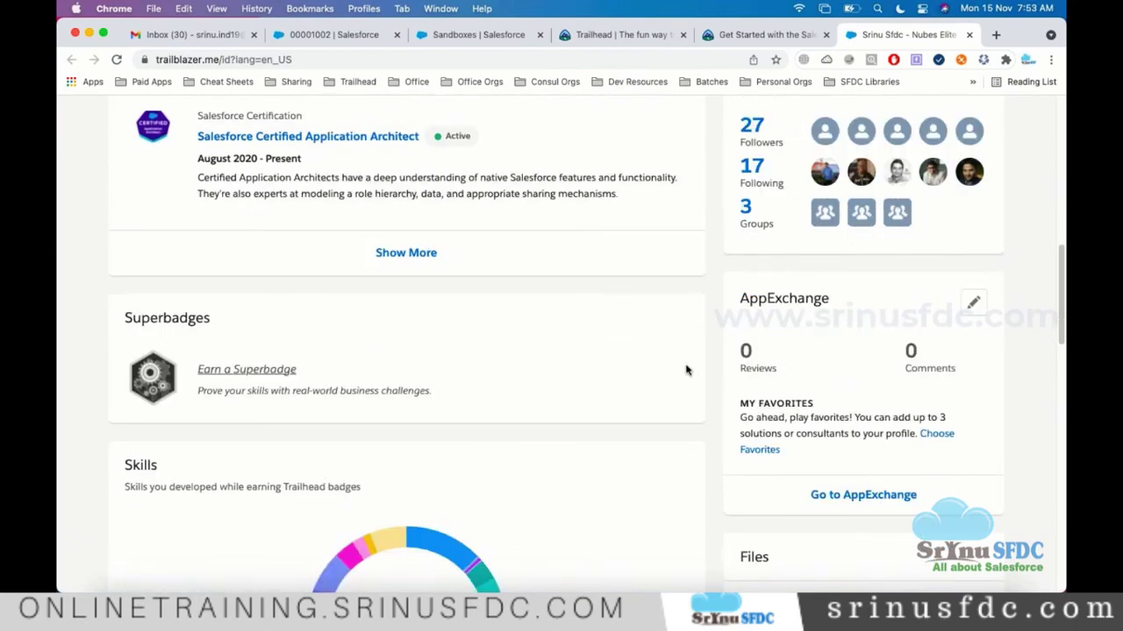
pyautogui.scroll(-5, 681, 358)
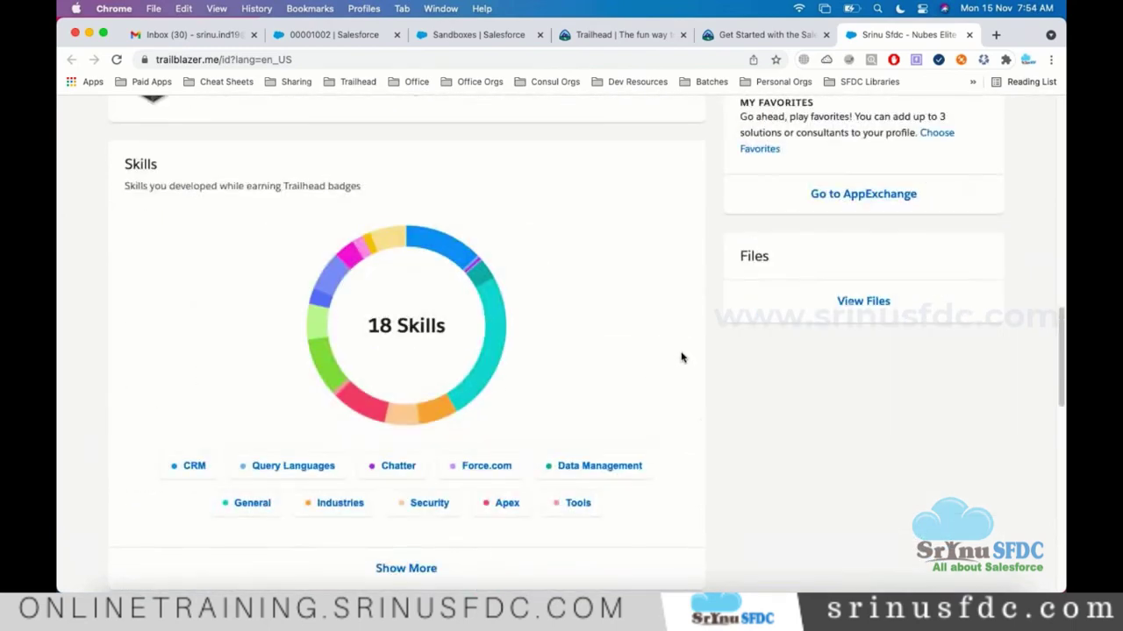
pyautogui.scroll(-3, 680, 353)
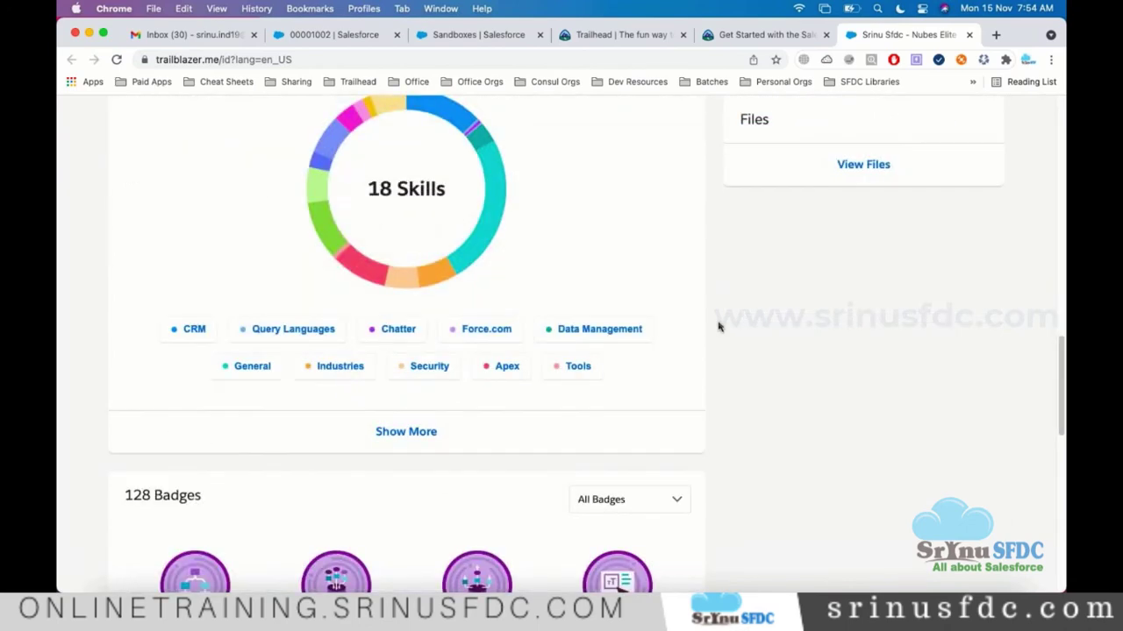
pyautogui.scroll(-3, 719, 324)
pyautogui.scroll(15, 719, 324)
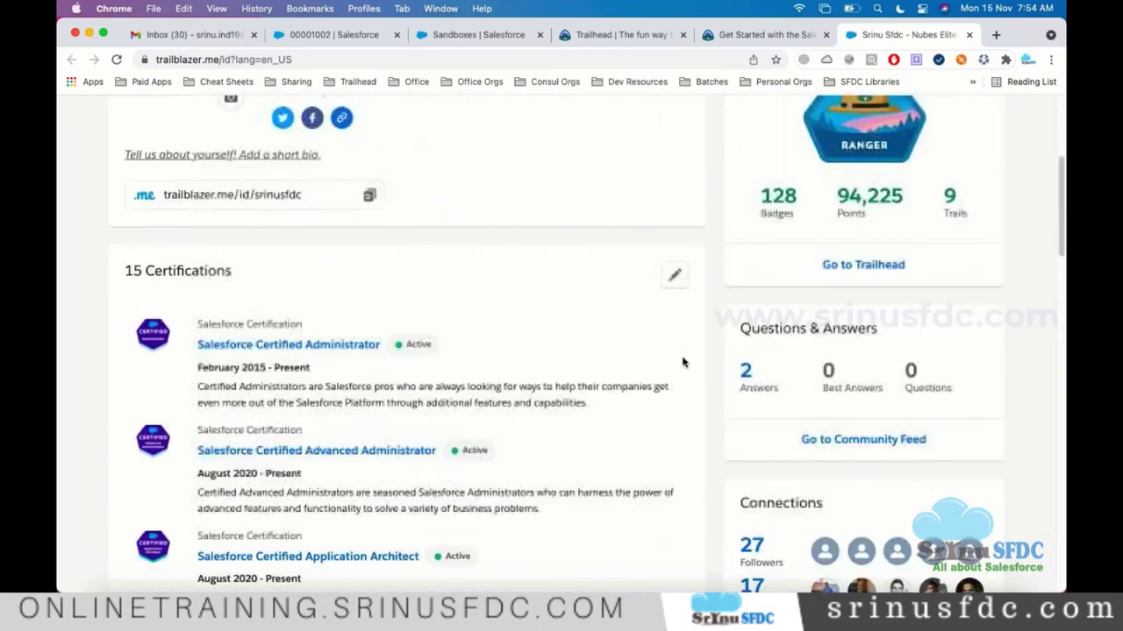
pyautogui.scroll(5, 667, 308)
pyautogui.scroll(-3, 640, 298)
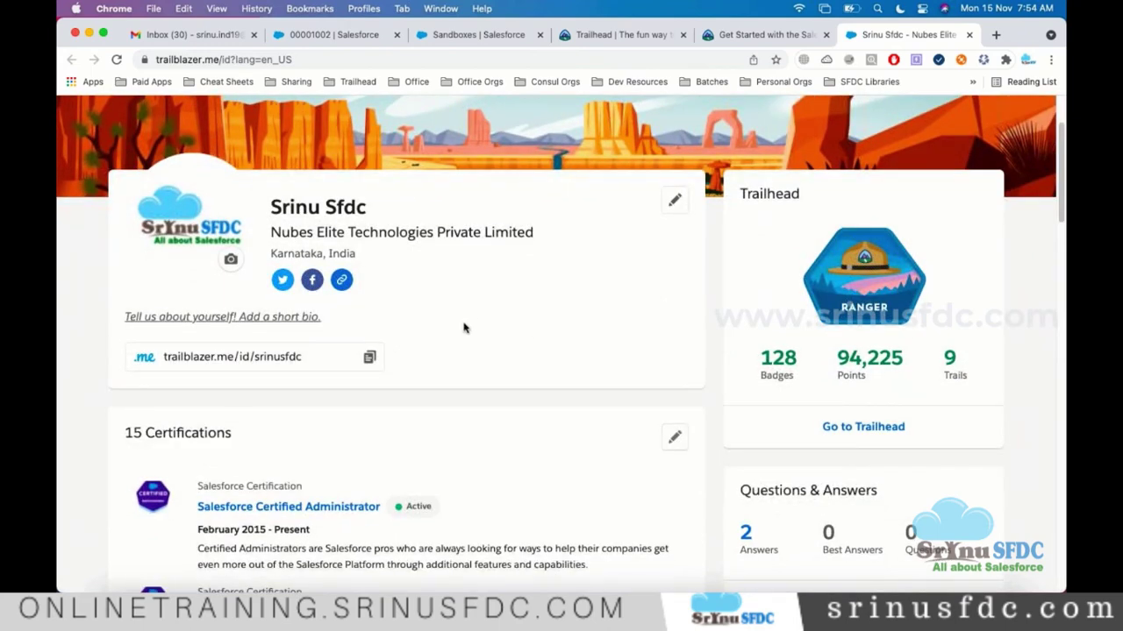
# Step: Review the Trailblazer profile's summary, Trailhead rank and first certifications, and view the account menu options
pyautogui.scroll(2, 464, 328)
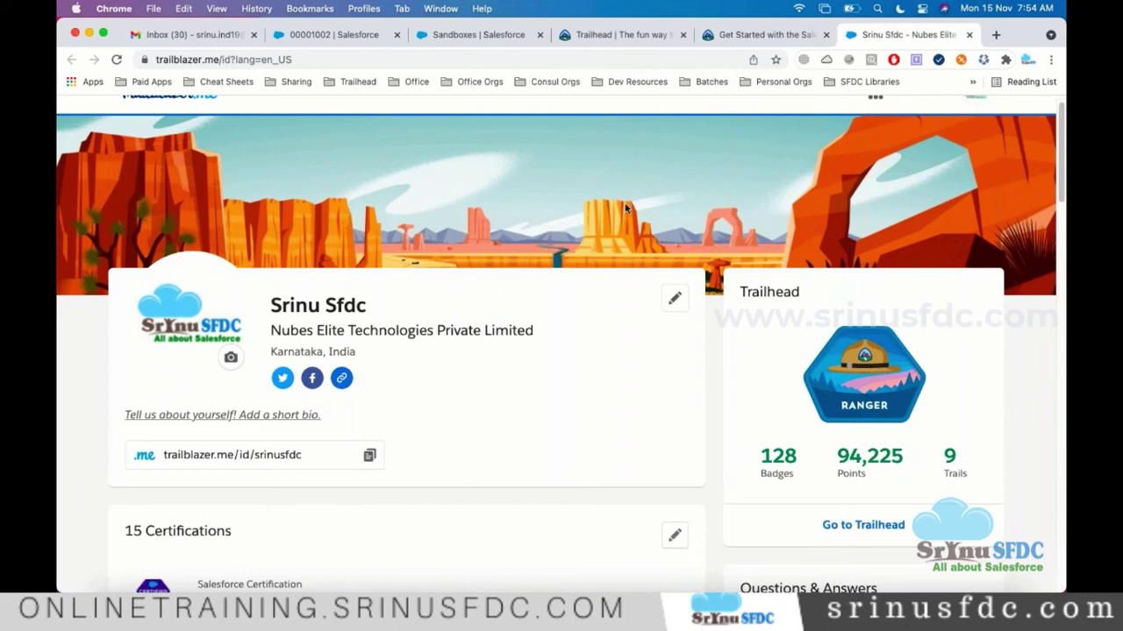
pyautogui.scroll(-3, 628, 202)
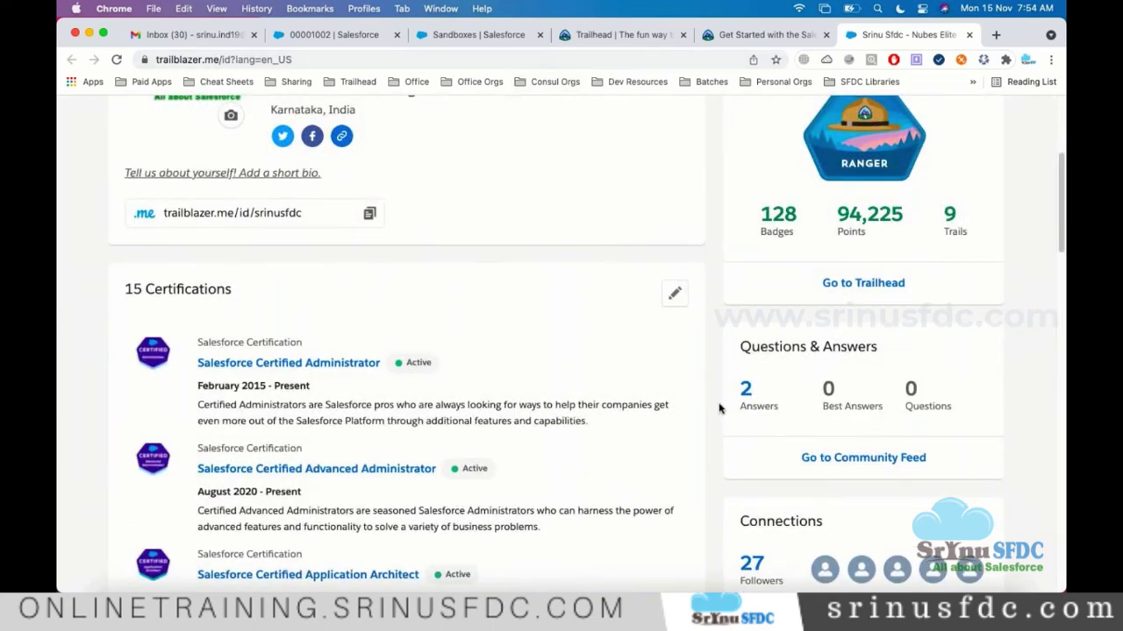
pyautogui.scroll(3, 533, 399)
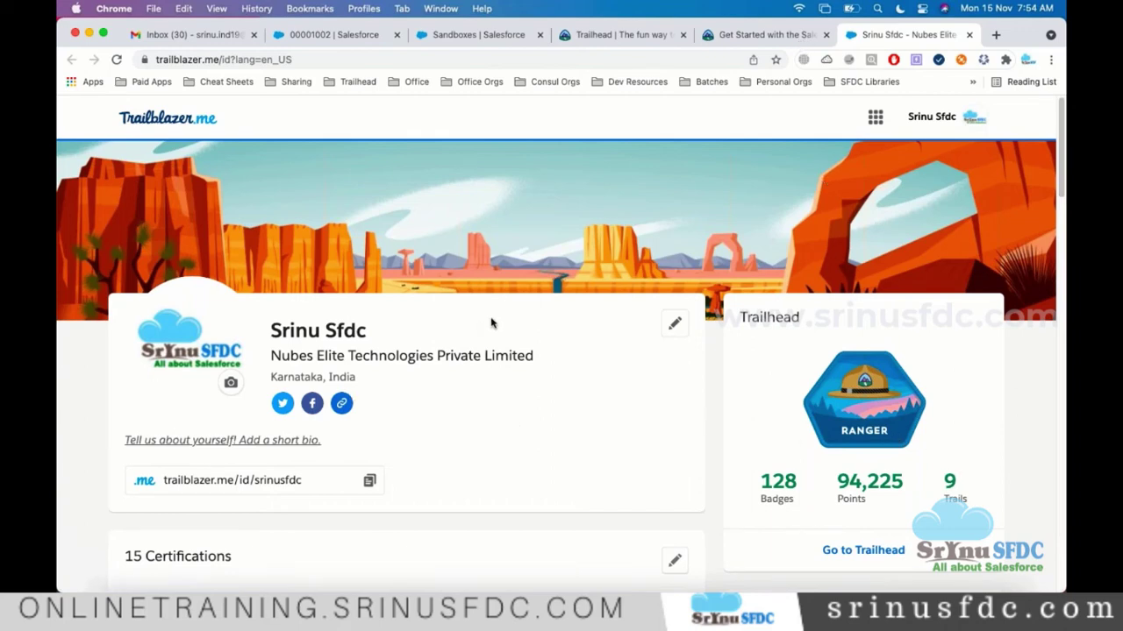
pyautogui.scroll(-3, 491, 324)
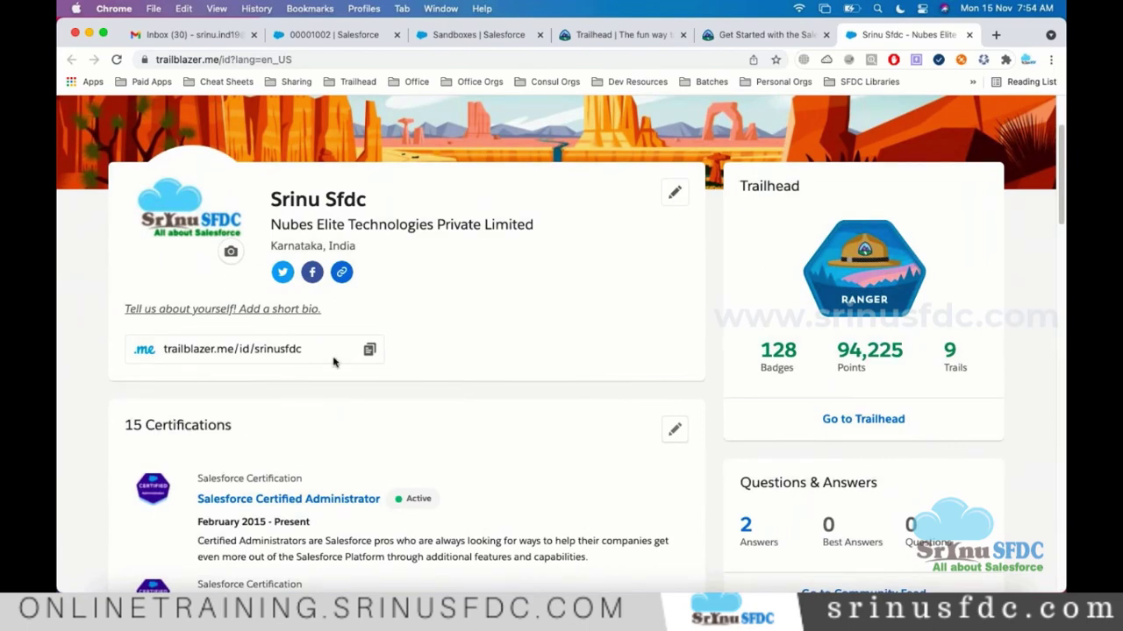
pyautogui.scroll(3, 522, 285)
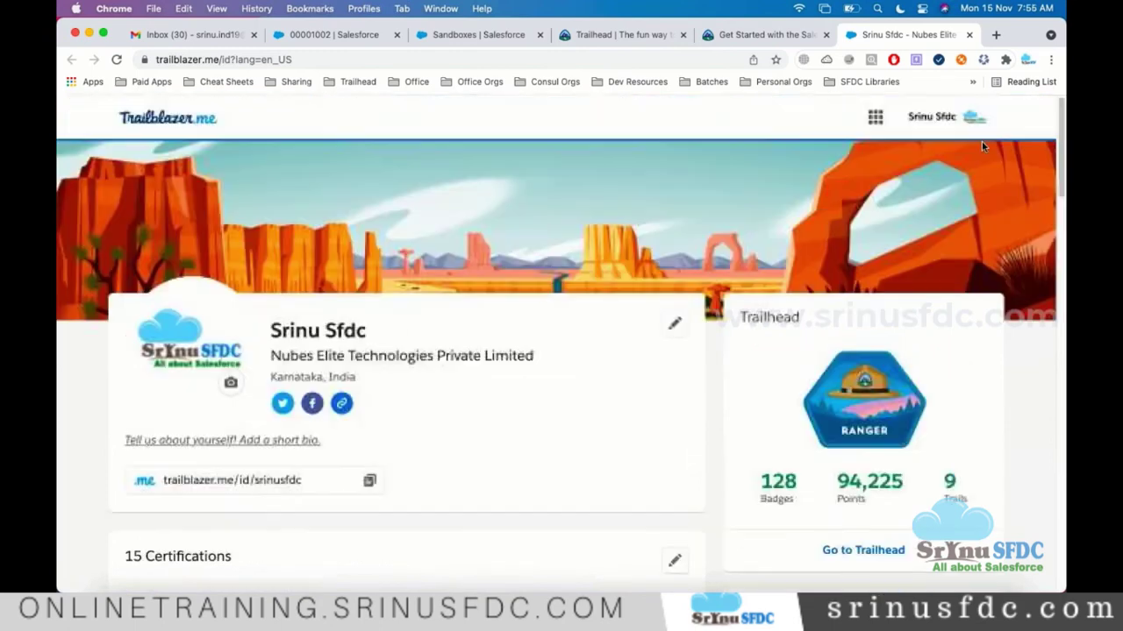
pyautogui.click(972, 117)
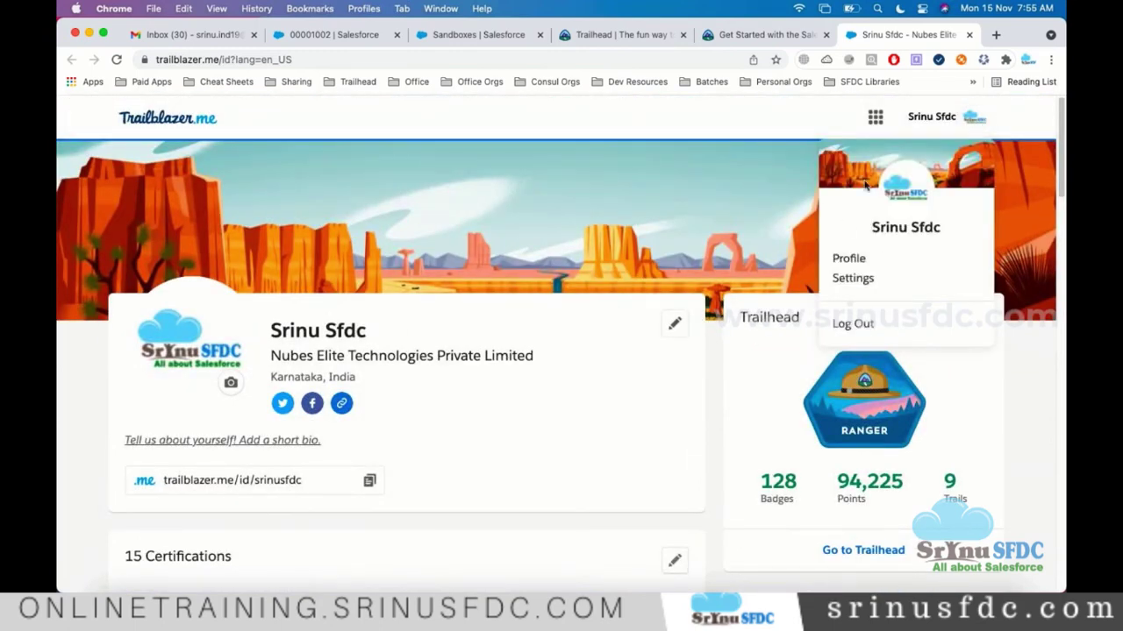
pyautogui.click(793, 118)
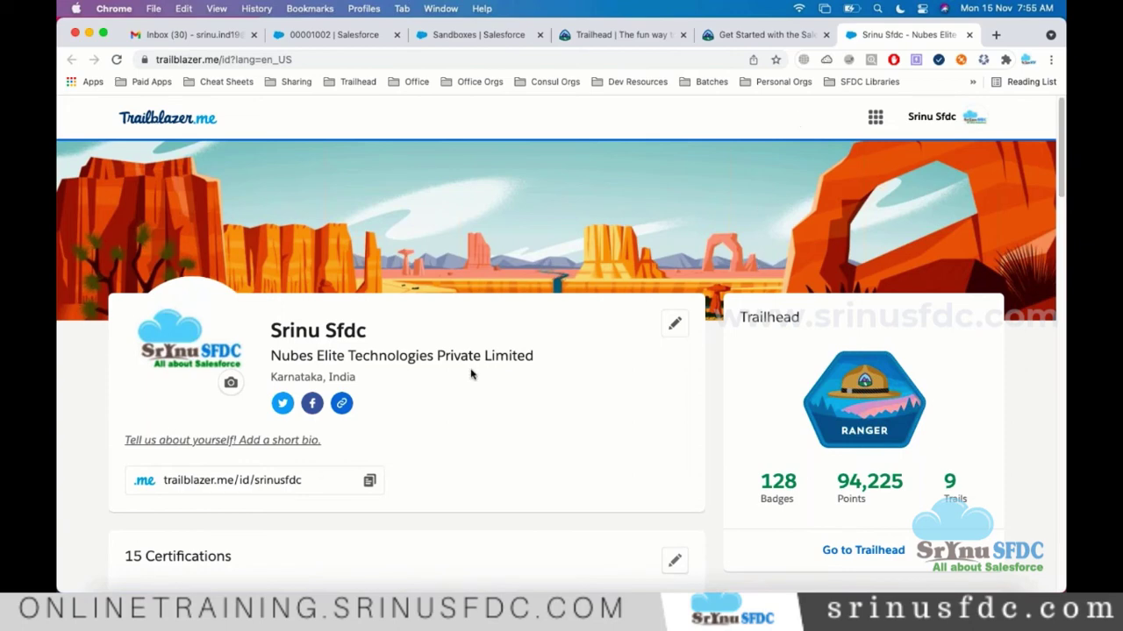
pyautogui.scroll(-5, 471, 375)
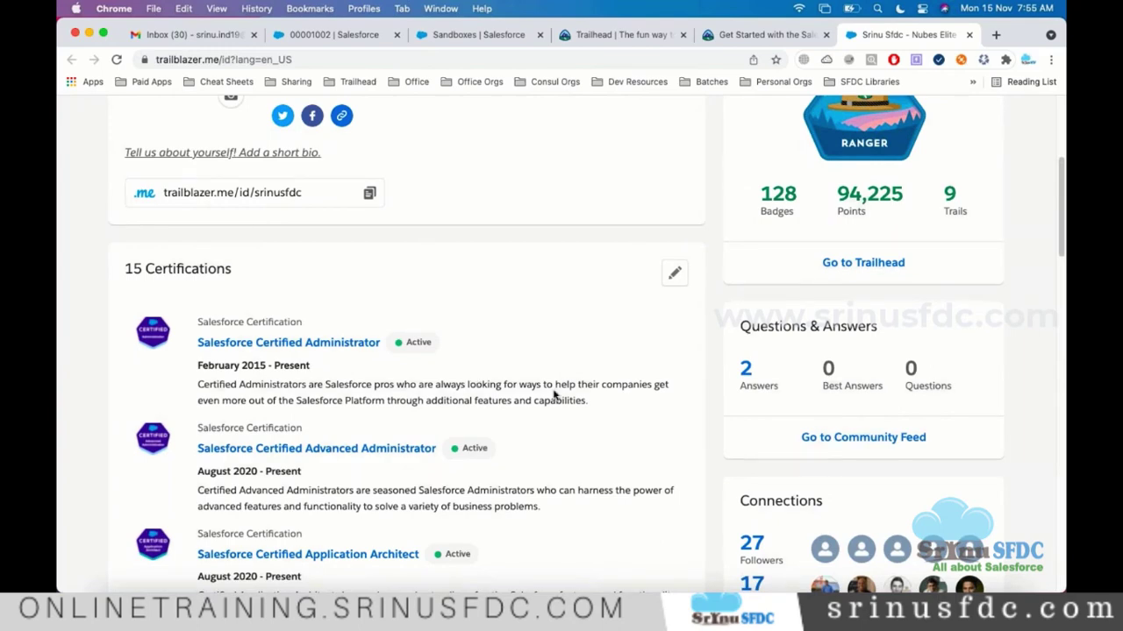
pyautogui.scroll(5, 555, 392)
pyautogui.scroll(-3, 554, 394)
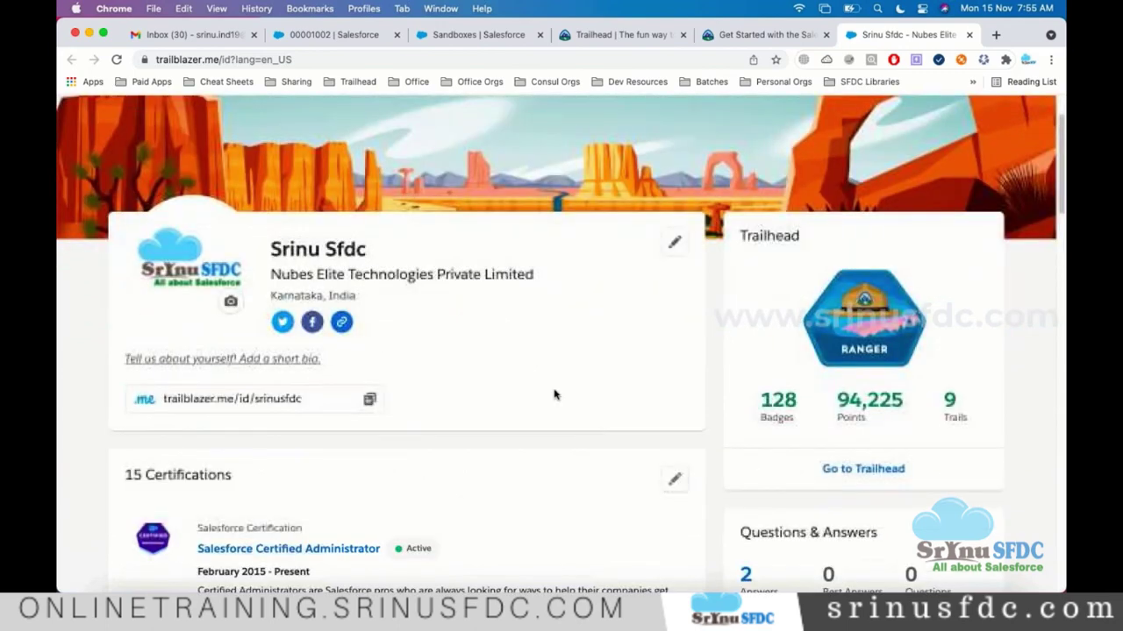
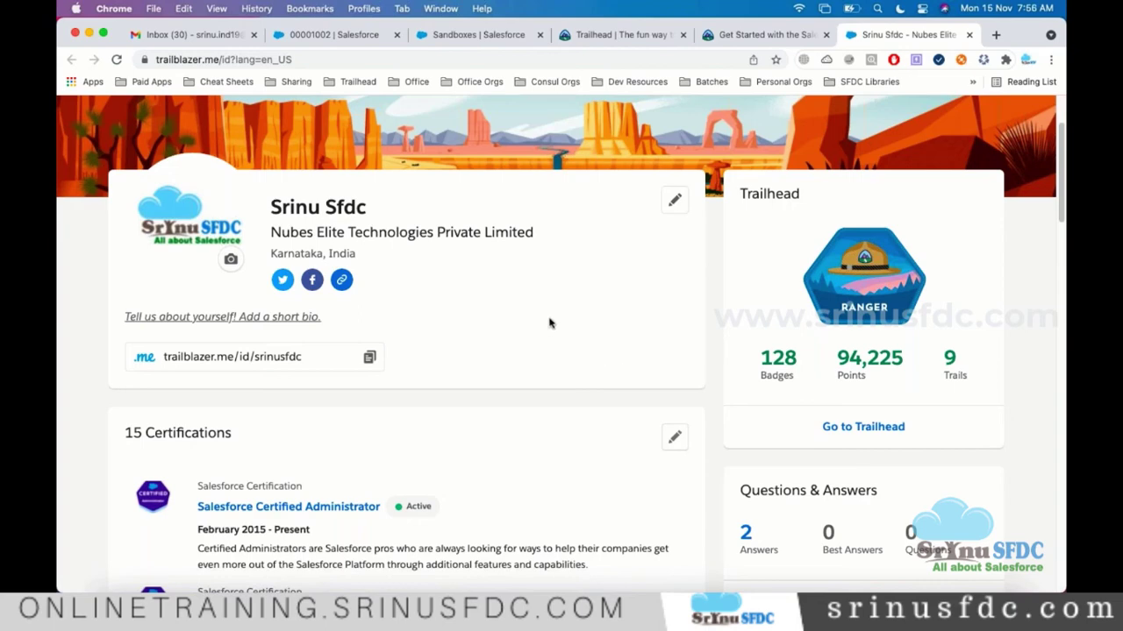
# Step: Examine the profile's full Certifications list, from Salesforce Certified Administrator through the retired Force.com Developer credentials
pyautogui.scroll(-3, 550, 323)
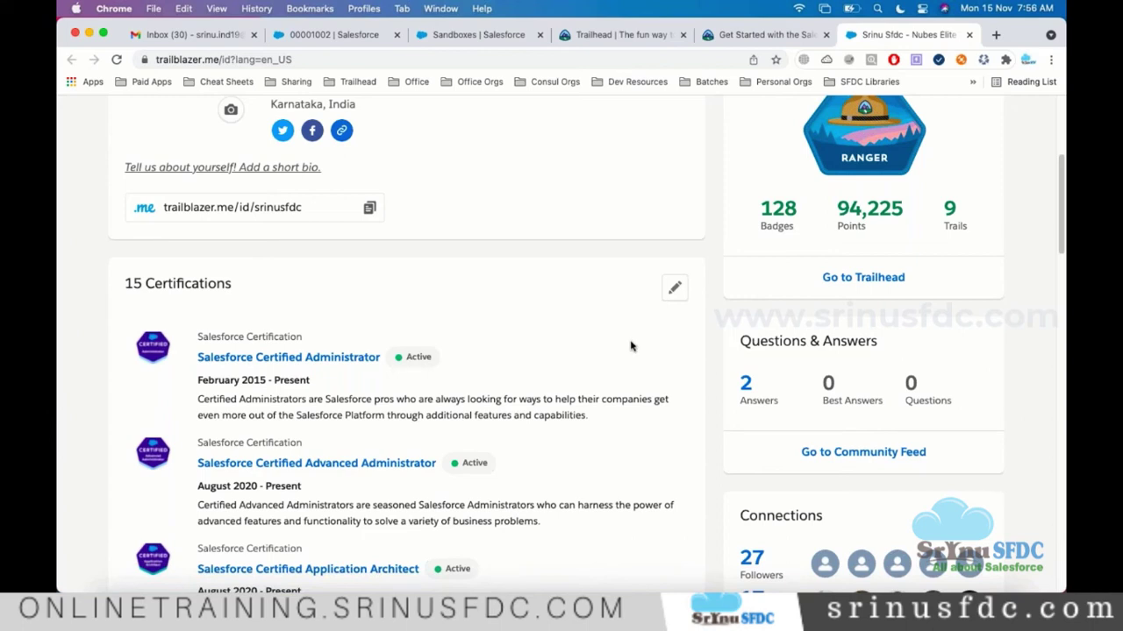
pyautogui.scroll(-5, 630, 346)
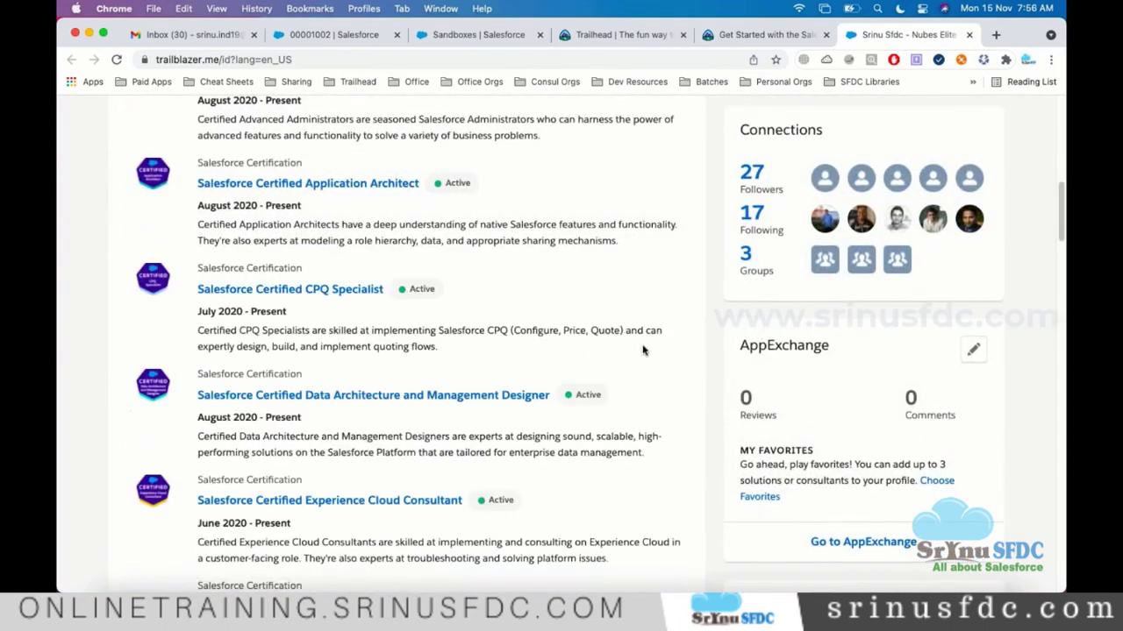
pyautogui.scroll(-5, 676, 318)
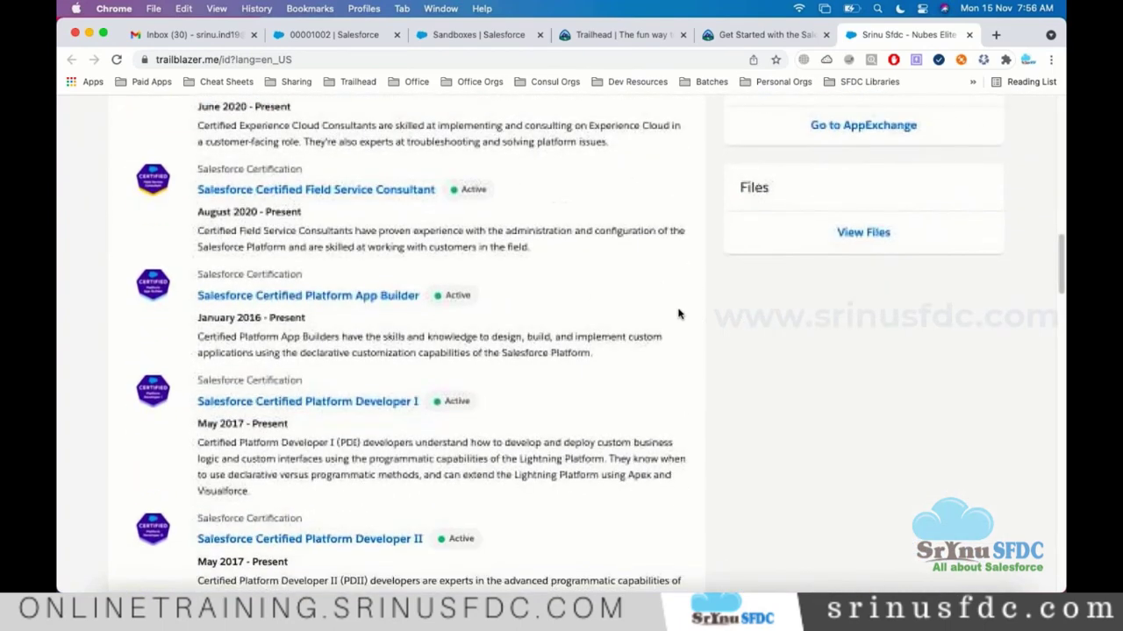
pyautogui.scroll(-5, 567, 317)
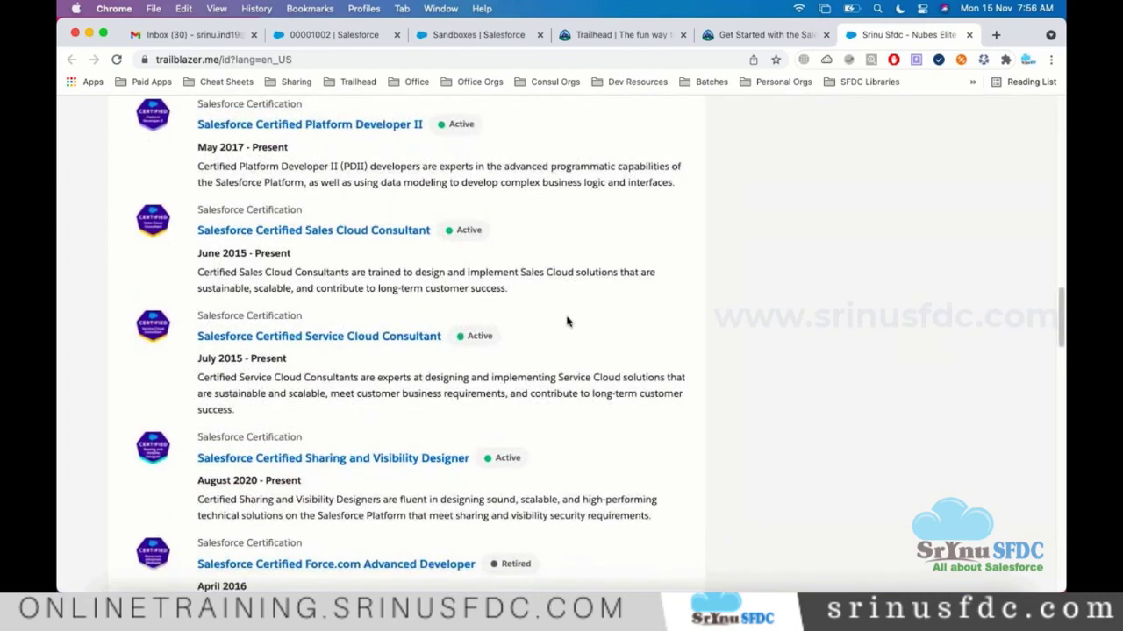
pyautogui.scroll(-3, 567, 322)
pyautogui.scroll(-2, 564, 280)
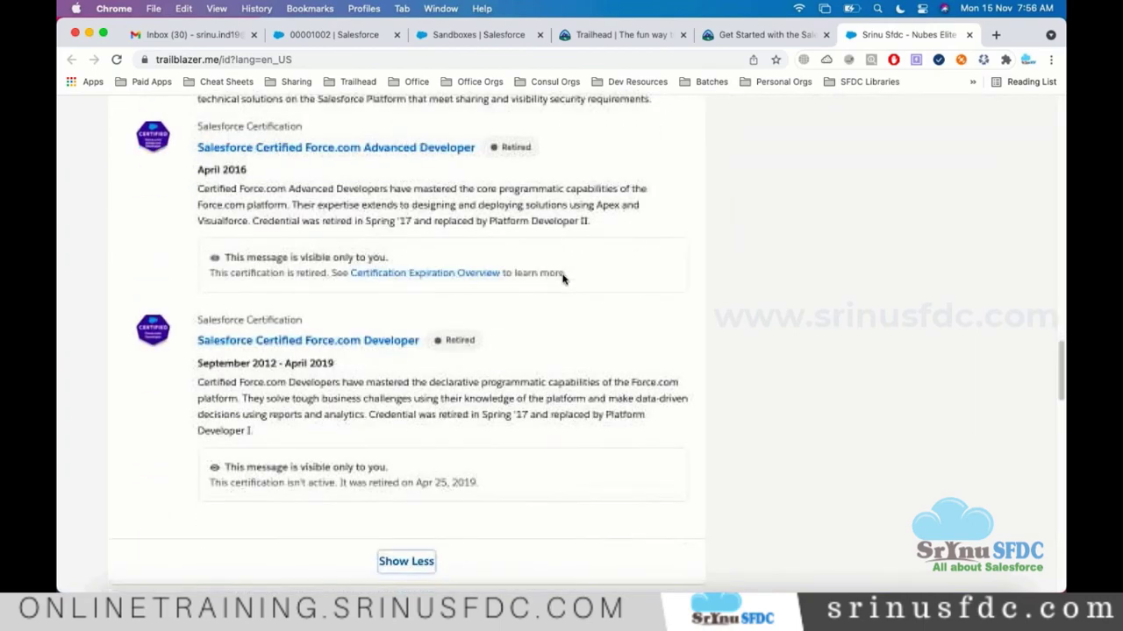
# Step: Highlight part of the Sharing and Visibility Designer certification's description and return to the profile summary
pyautogui.scroll(3, 527, 399)
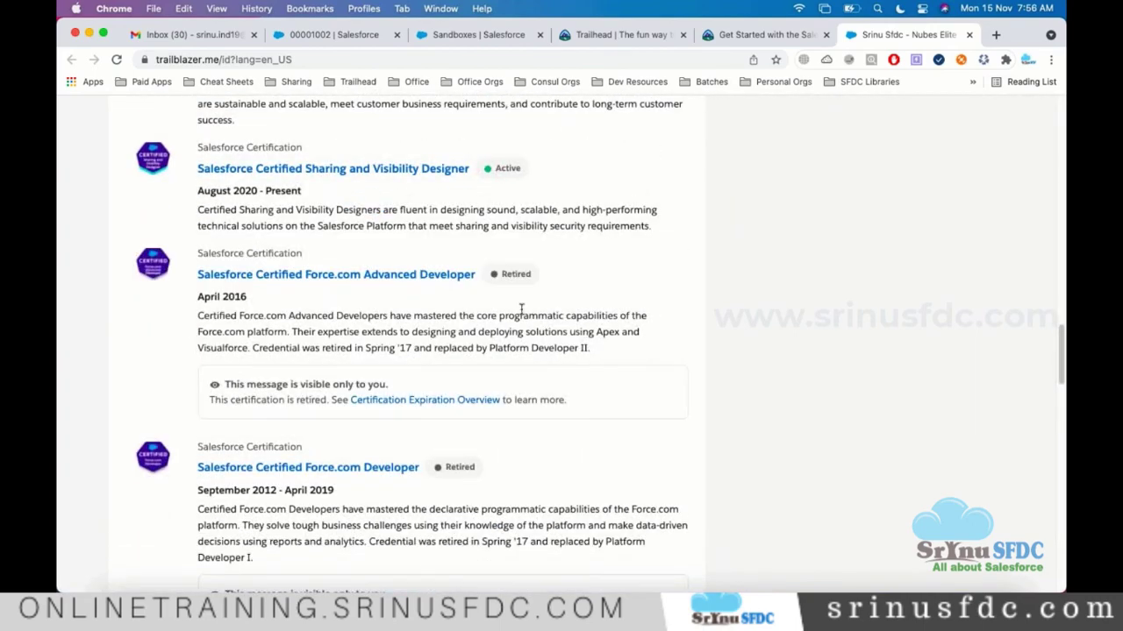
pyautogui.moveTo(199, 240); pyautogui.dragTo(582, 239)
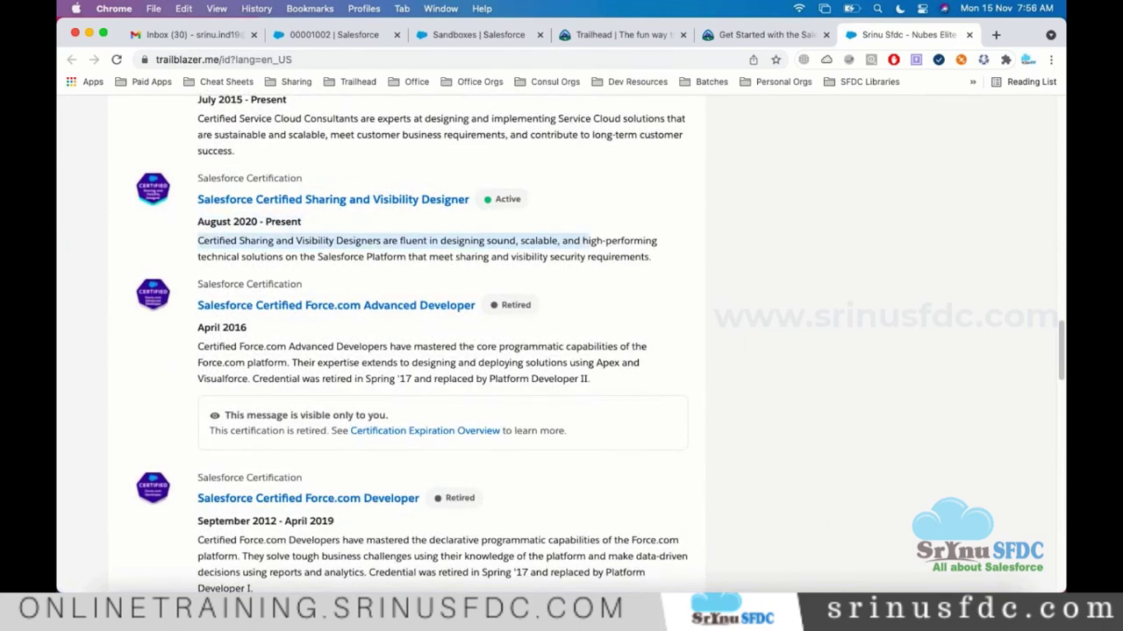
pyautogui.scroll(3, 501, 245)
pyautogui.scroll(1, 501, 245)
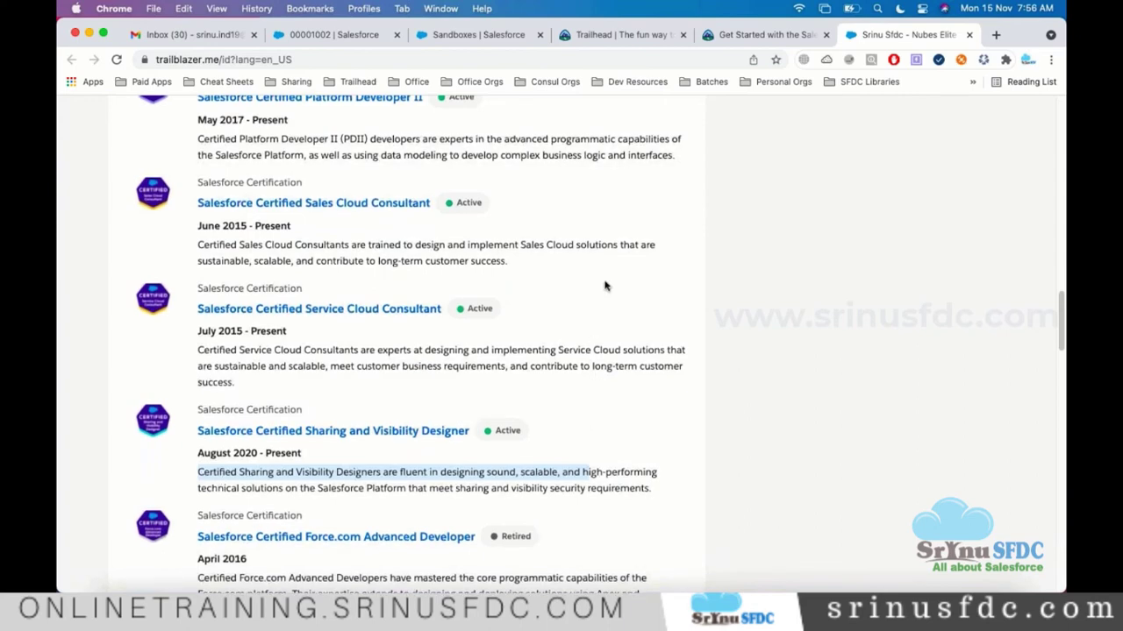
pyautogui.scroll(5, 601, 290)
pyautogui.scroll(5, 590, 311)
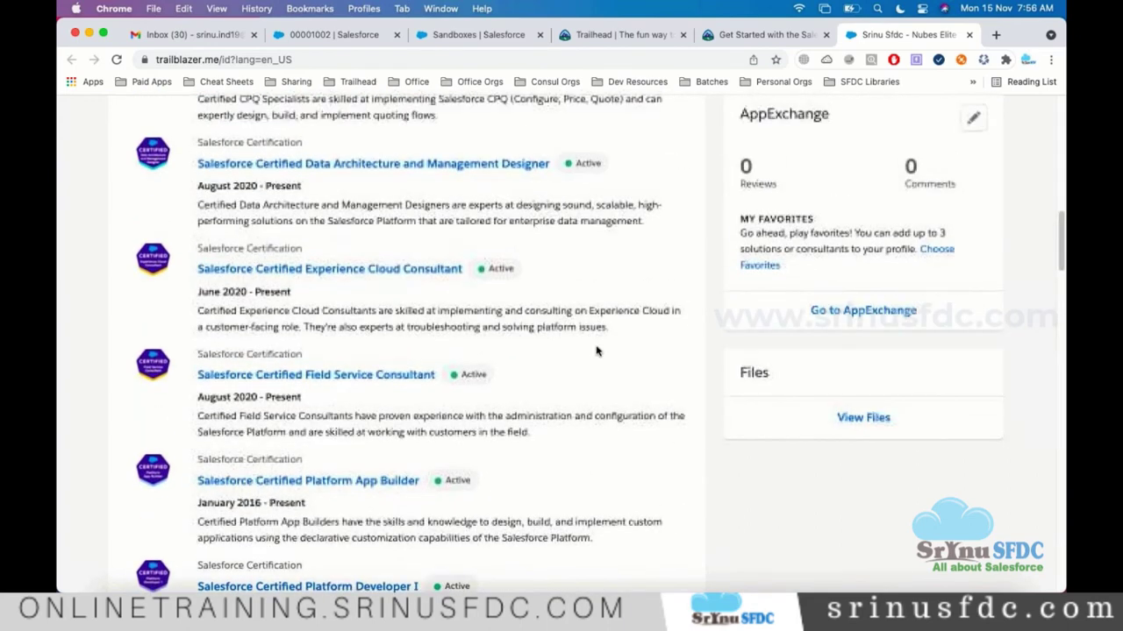
pyautogui.scroll(10, 588, 394)
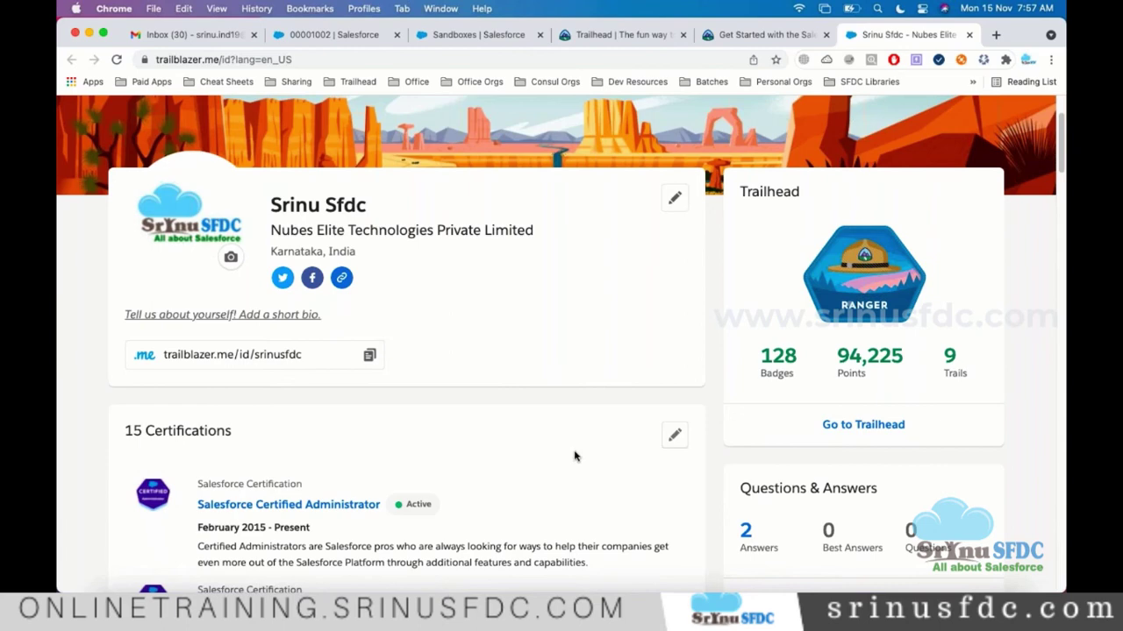
# Step: Open a new browser tab alongside the Trailblazer profile
pyautogui.scroll(-2, 575, 456)
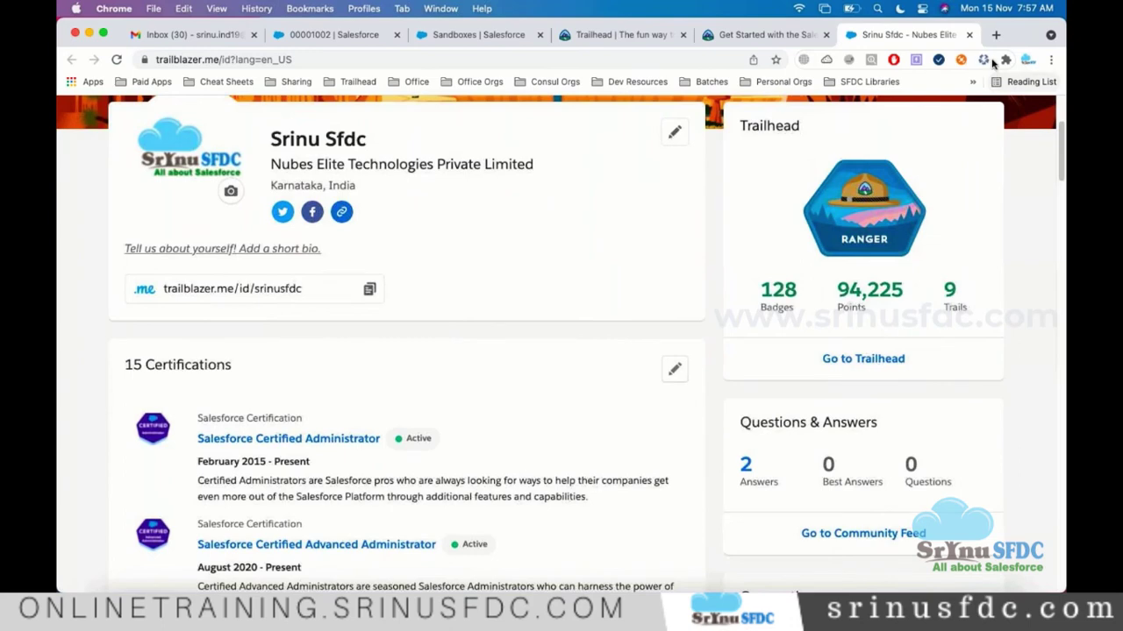
pyautogui.click(995, 34)
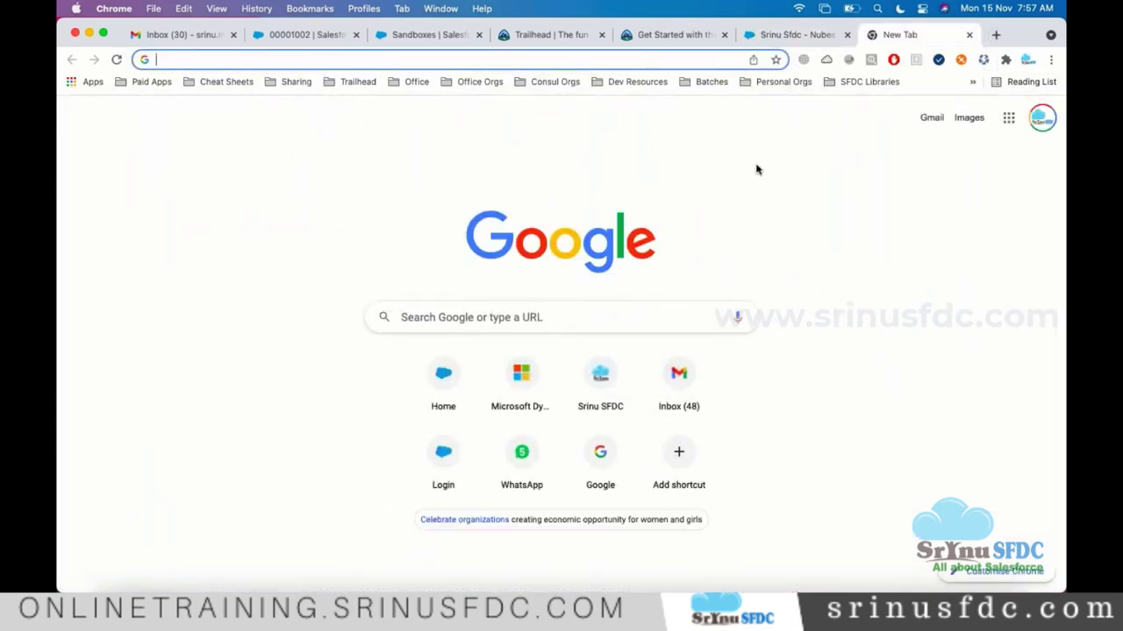
pyautogui.write('we')
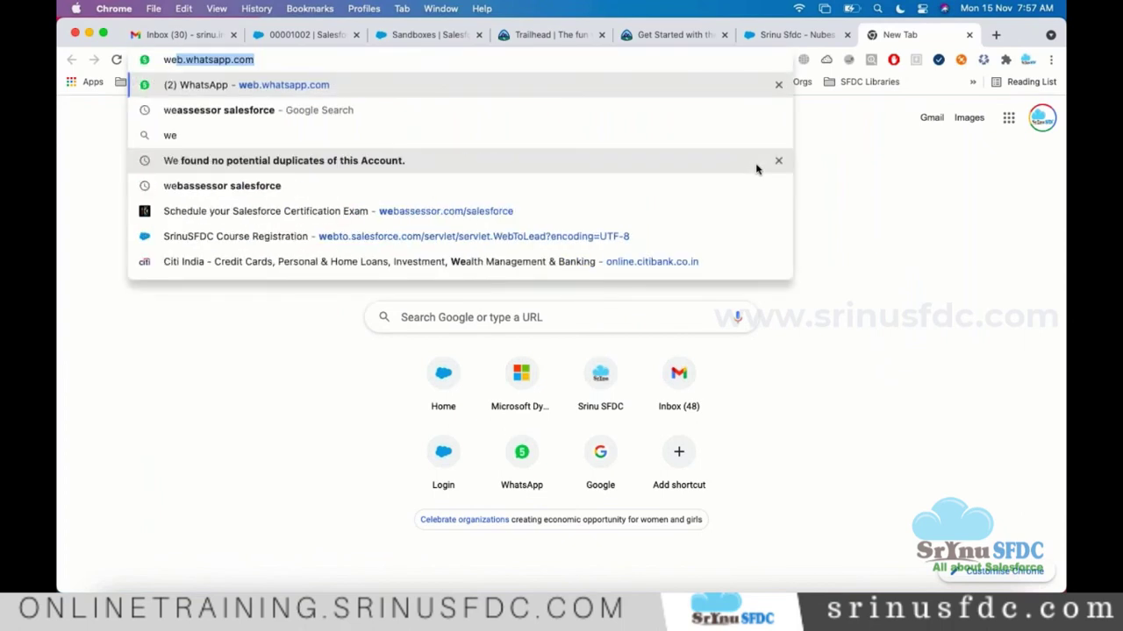
pyautogui.write('b')
pyautogui.press('BackSpace')
pyautogui.press('BackSpace')
pyautogui.press('BackSpace')
pyautogui.press('BackSpace')
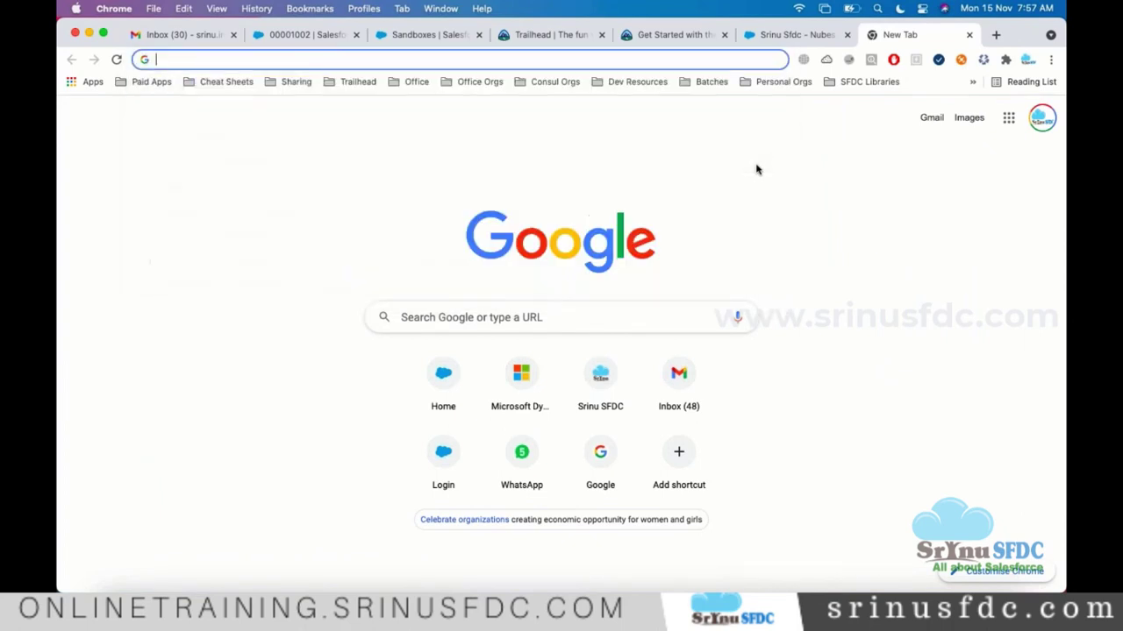
pyautogui.write('webw')
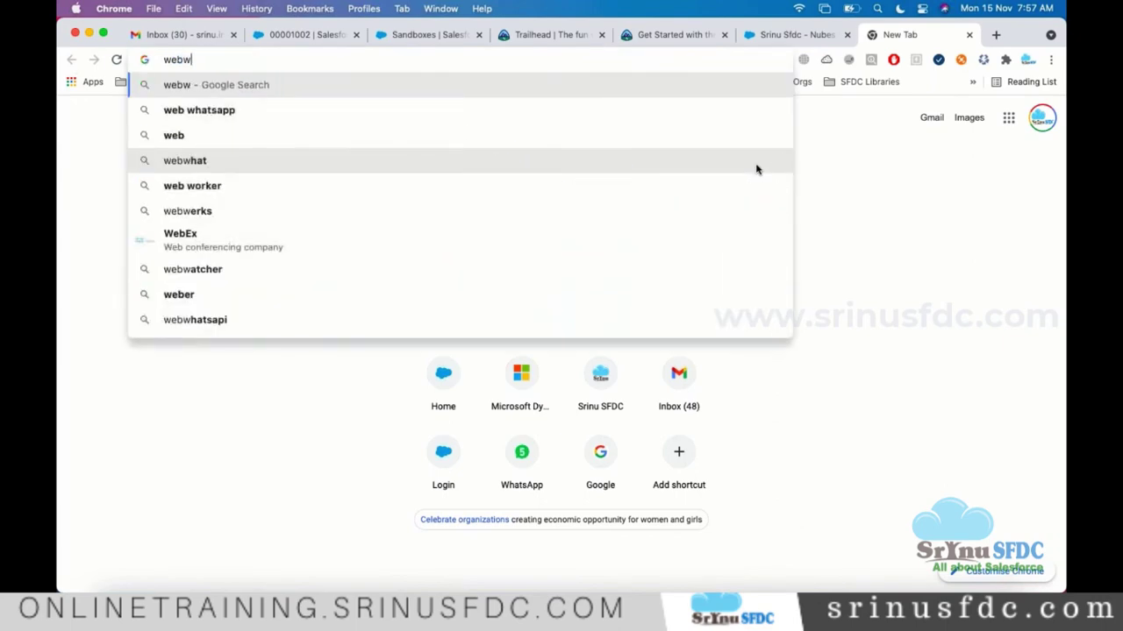
pyautogui.press('BackSpace')
pyautogui.write('.we')
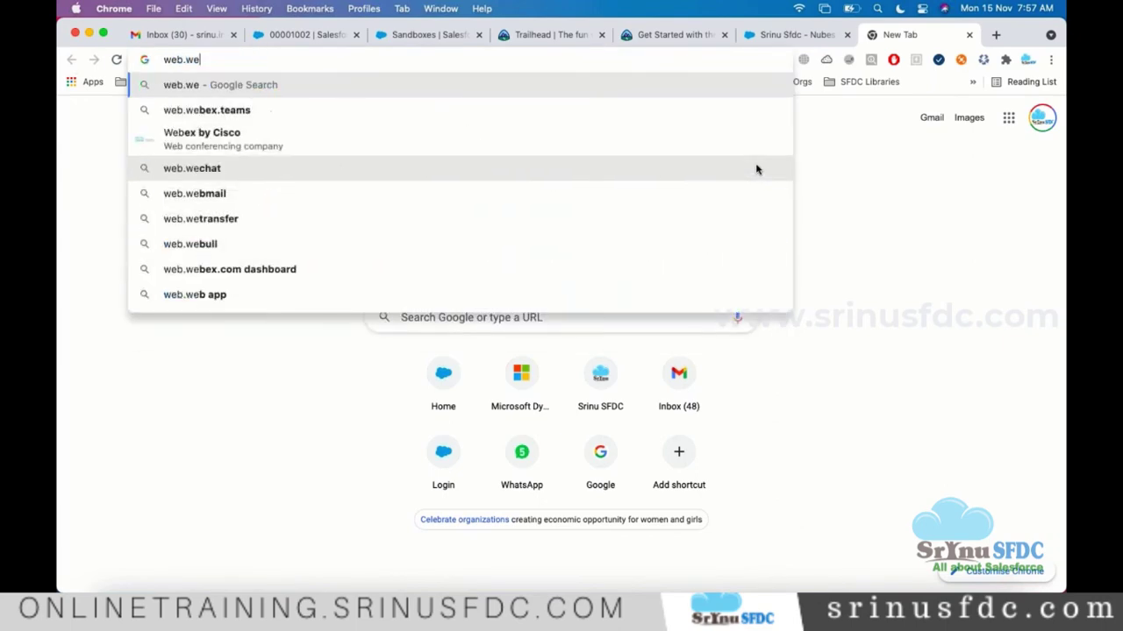
pyautogui.press('BackSpace')
pyautogui.press('BackSpace')
pyautogui.press('BackSpace')
pyautogui.press('BackSpace')
pyautogui.press('BackSpace')
pyautogui.press('BackSpace')
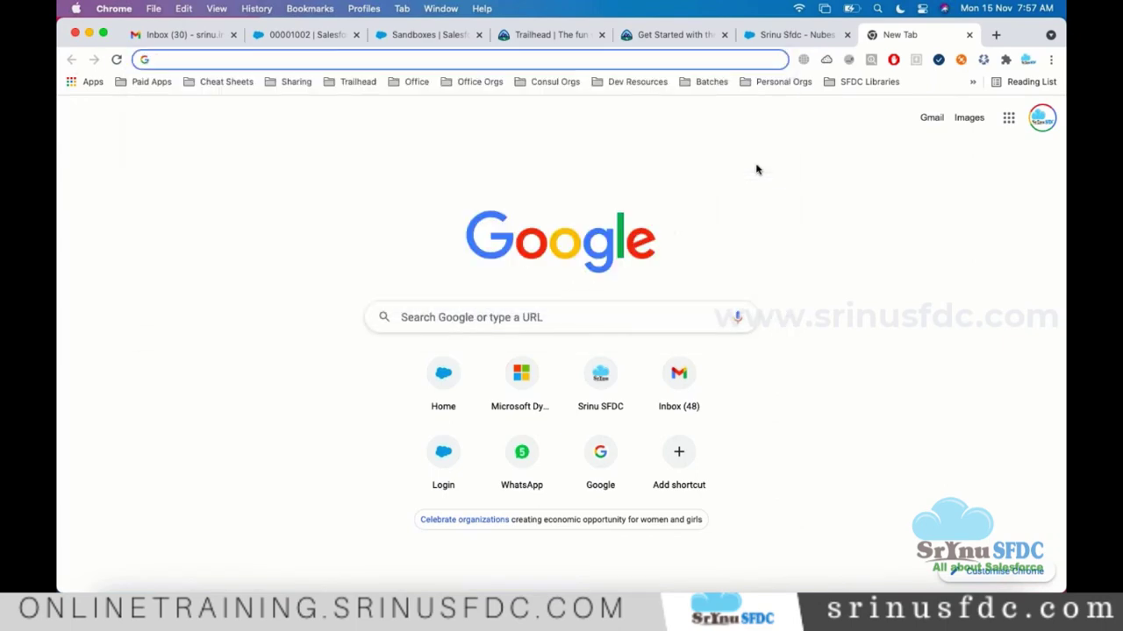
# Step: Open the Salesforce certification exam scheduling site at webassessor.com/salesforce
pyautogui.write('webass')
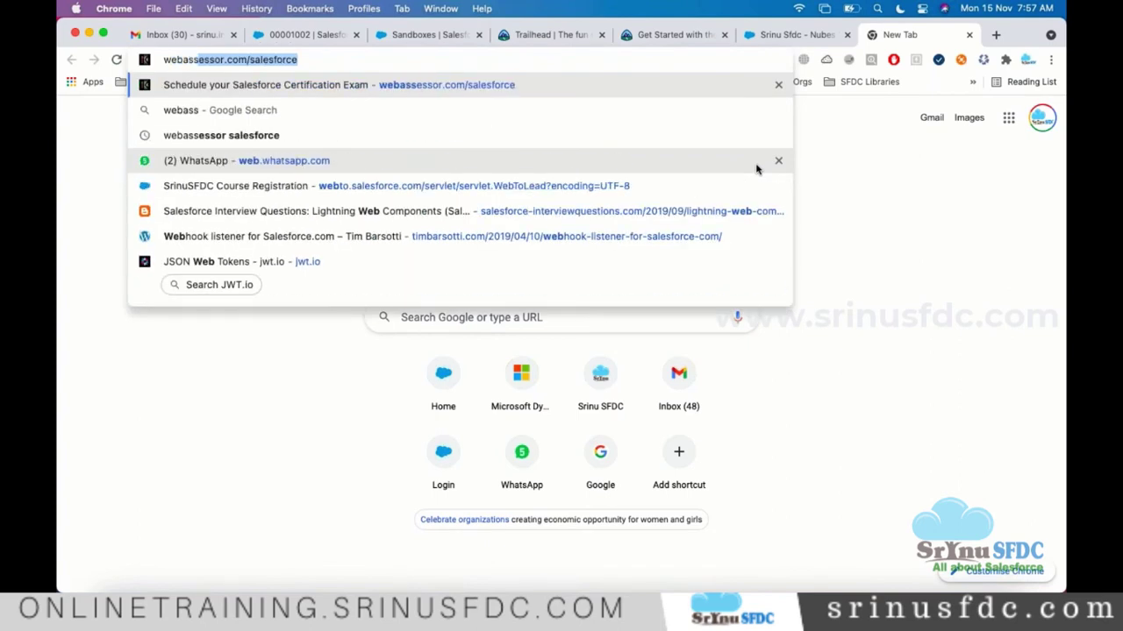
pyautogui.press('Return')
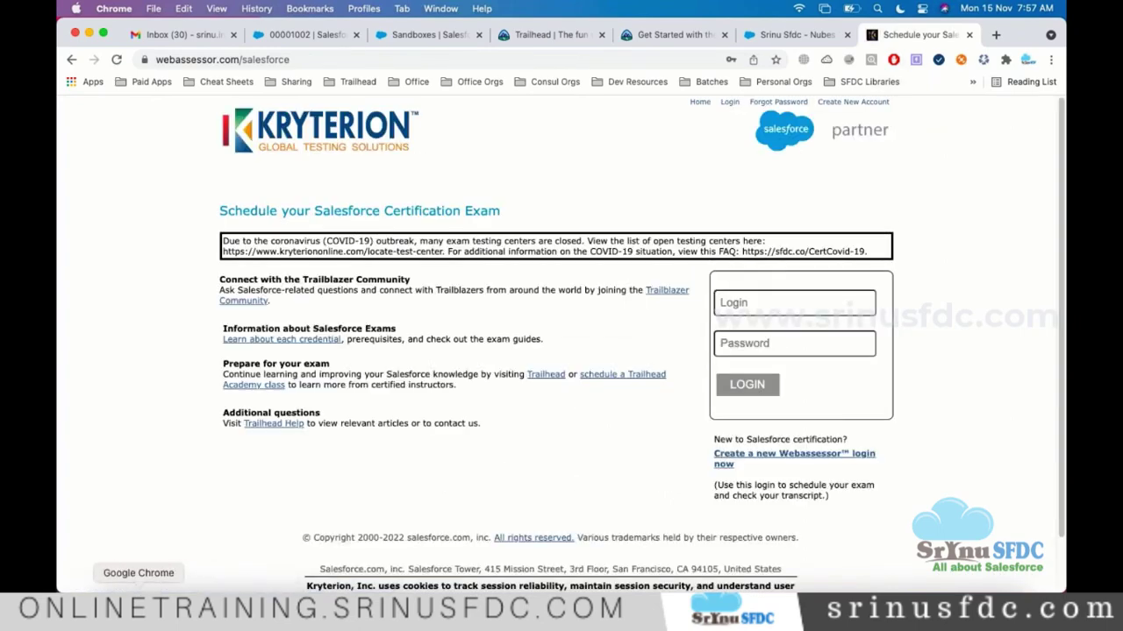
# Step: Switch to Admin_Notes.txt in Visual Studio Code and place the cursor after the Certifications Registration link
pyautogui.click(164, 606)
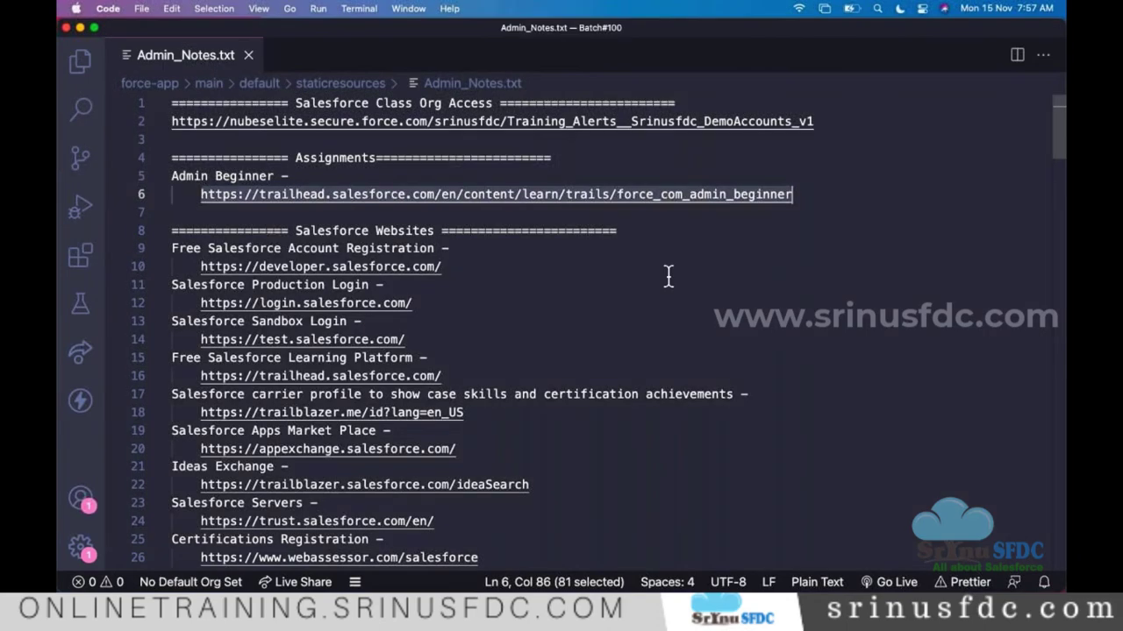
pyautogui.scroll(-6, 684, 267)
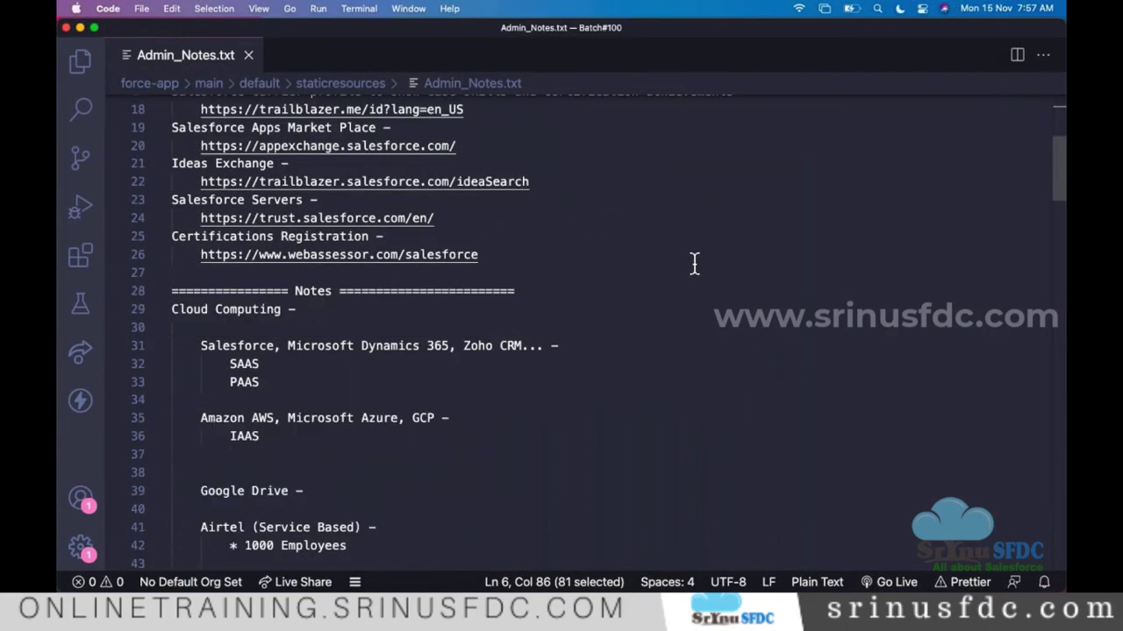
pyautogui.scroll(3, 693, 263)
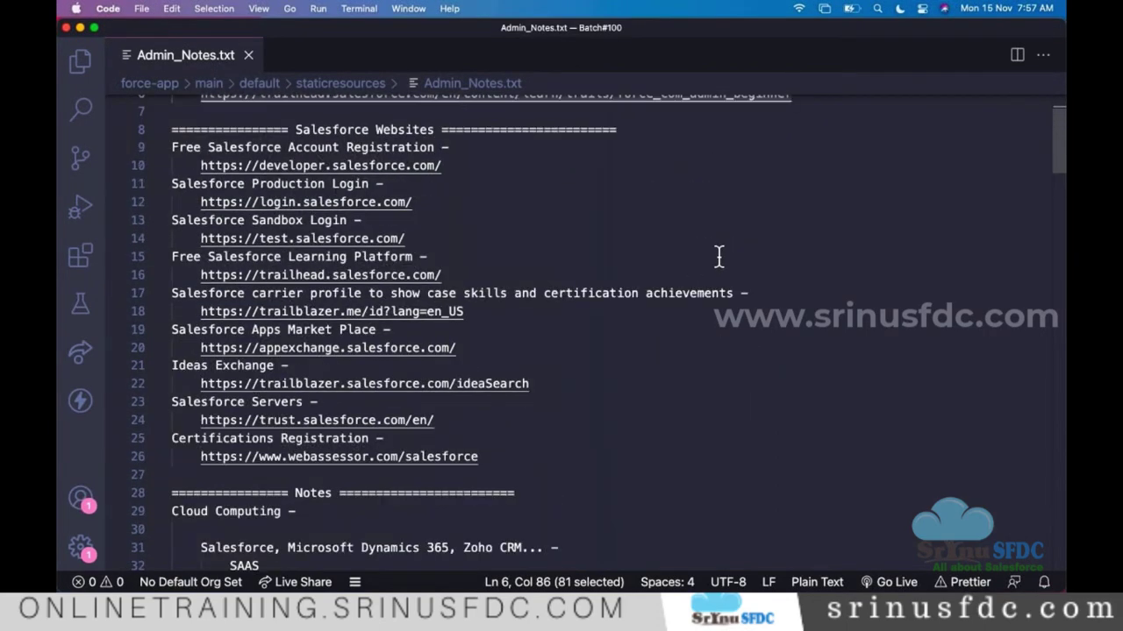
pyautogui.scroll(-20, 717, 258)
pyautogui.scroll(20, 702, 256)
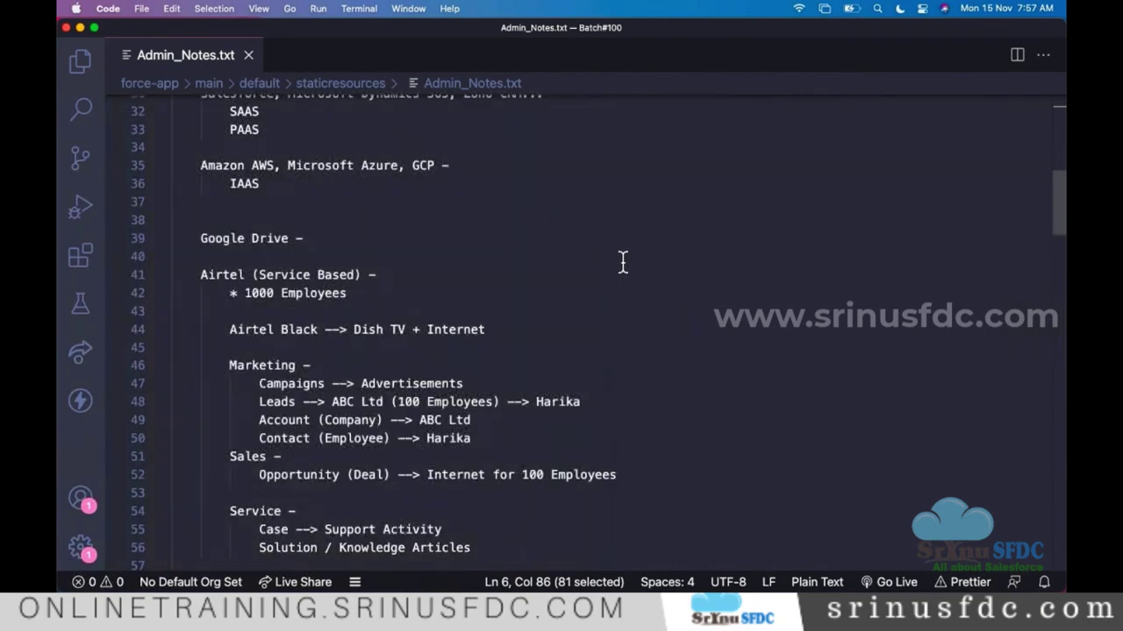
pyautogui.scroll(2, 622, 263)
pyautogui.click(504, 354)
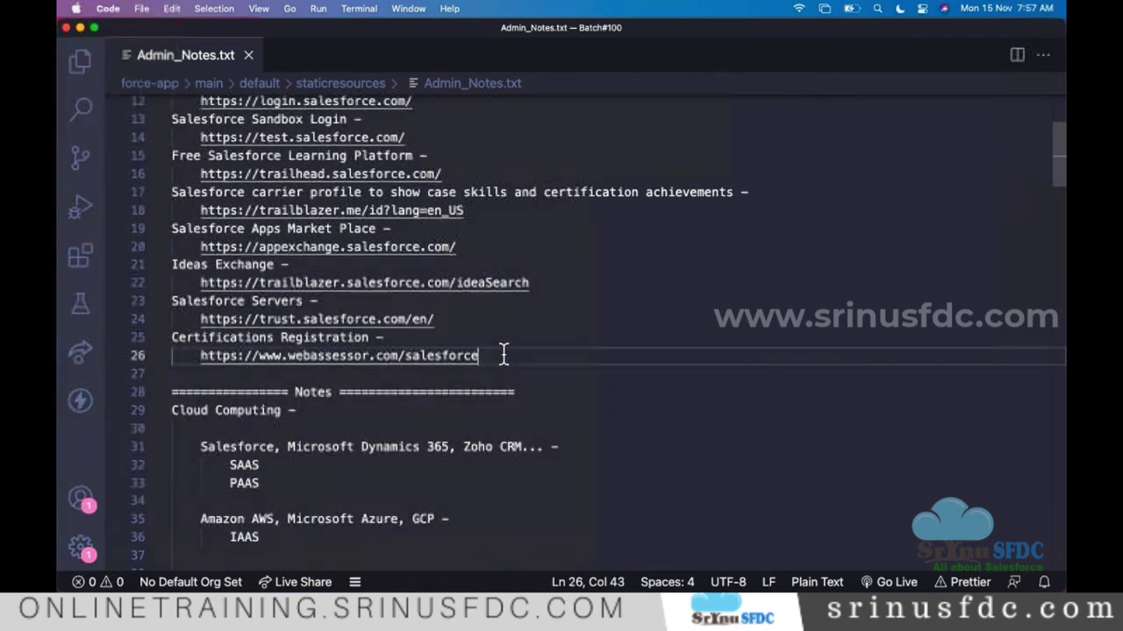
# Step: Leave a blank line under the webassessor link and add the indented entry "Admin: Salesforce Administration"
pyautogui.press('Return')
pyautogui.press('Return')
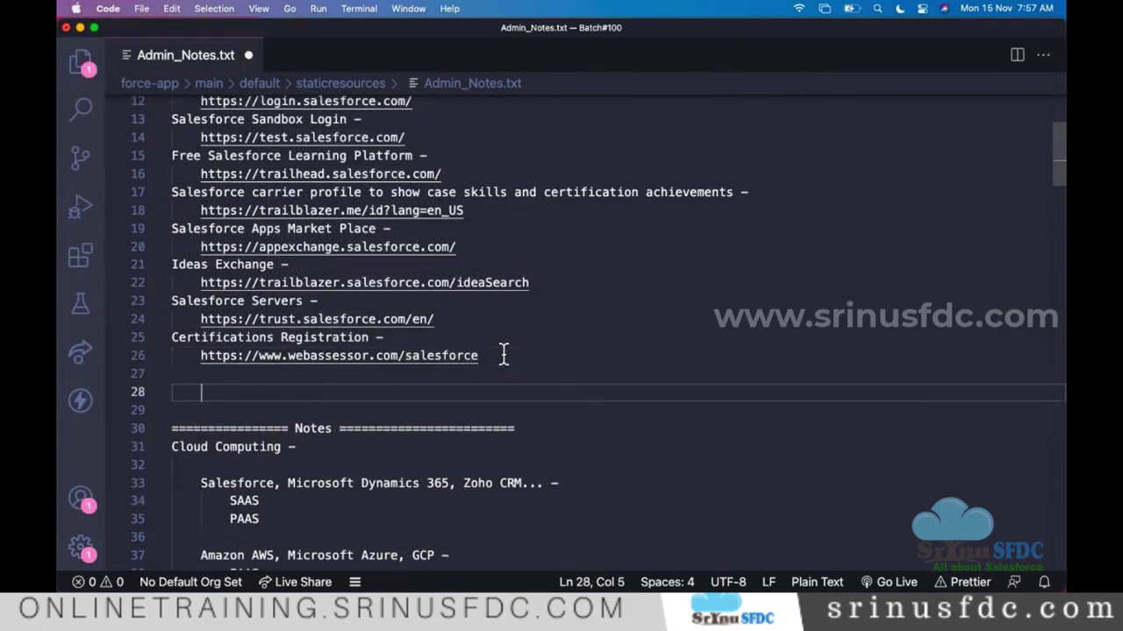
pyautogui.write('Admin: S')
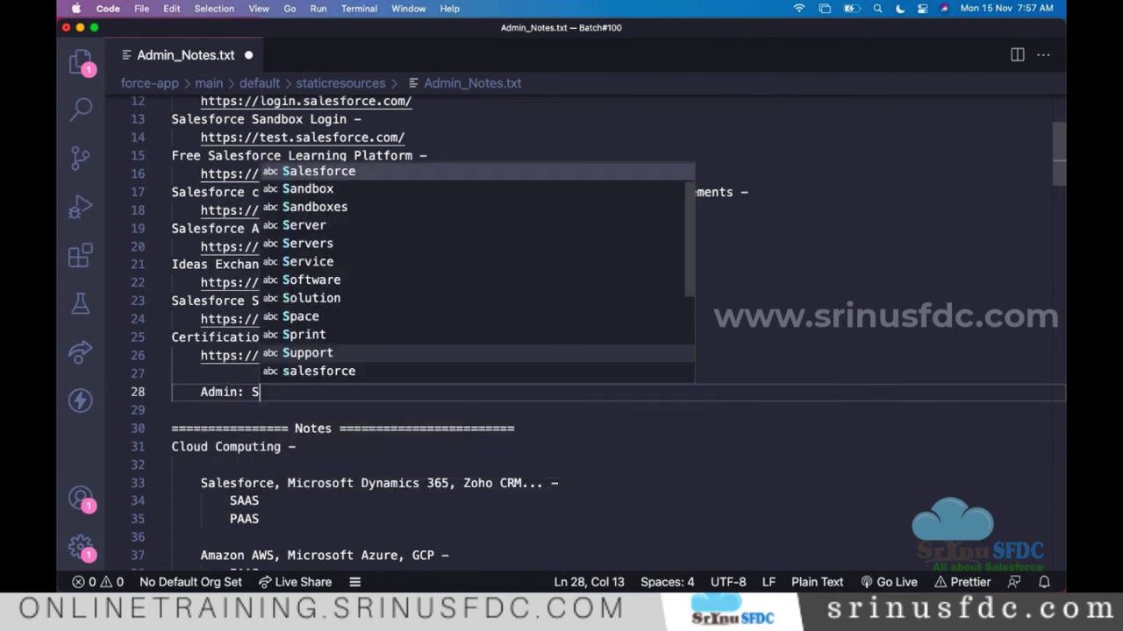
pyautogui.write('alesforce Admni')
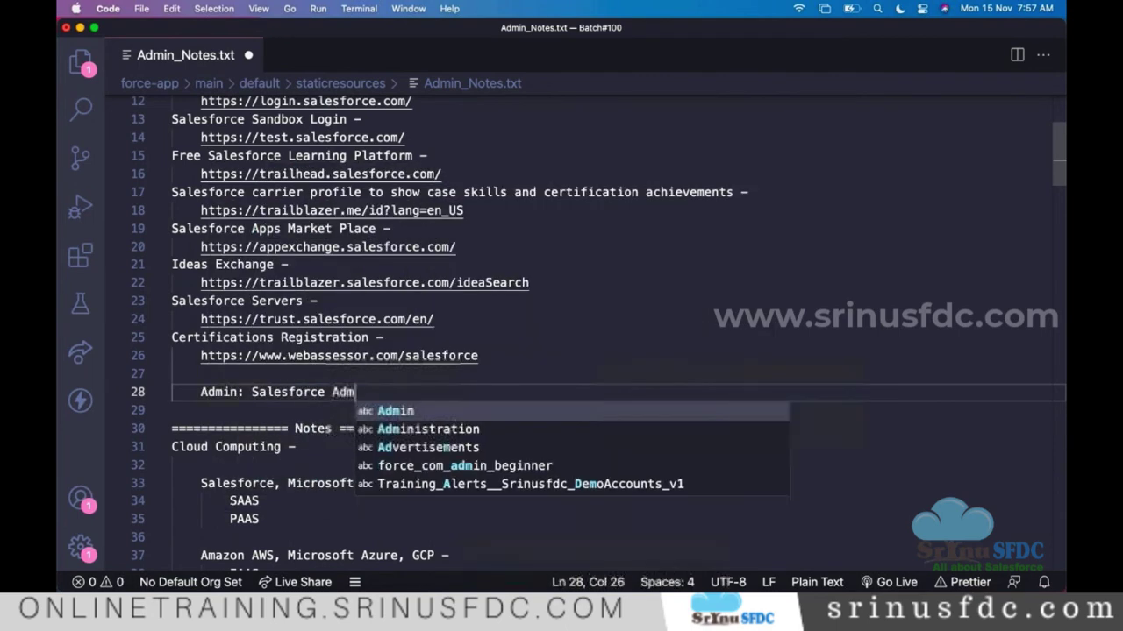
pyautogui.press('BackSpace')
pyautogui.press('BackSpace')
pyautogui.write('in')
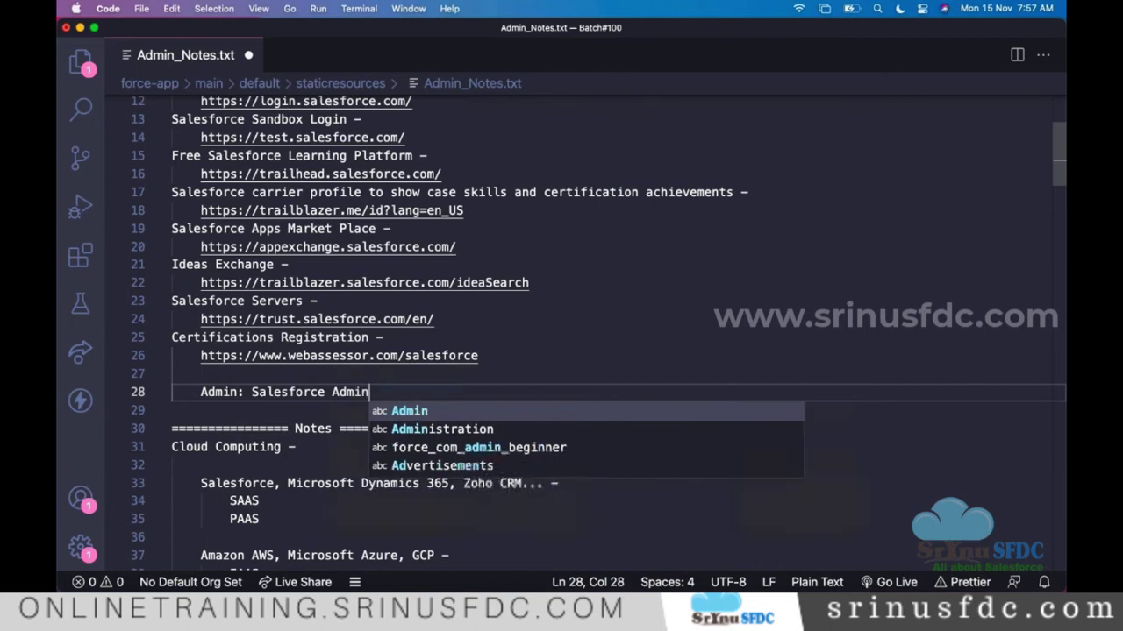
pyautogui.write('istration Cer')
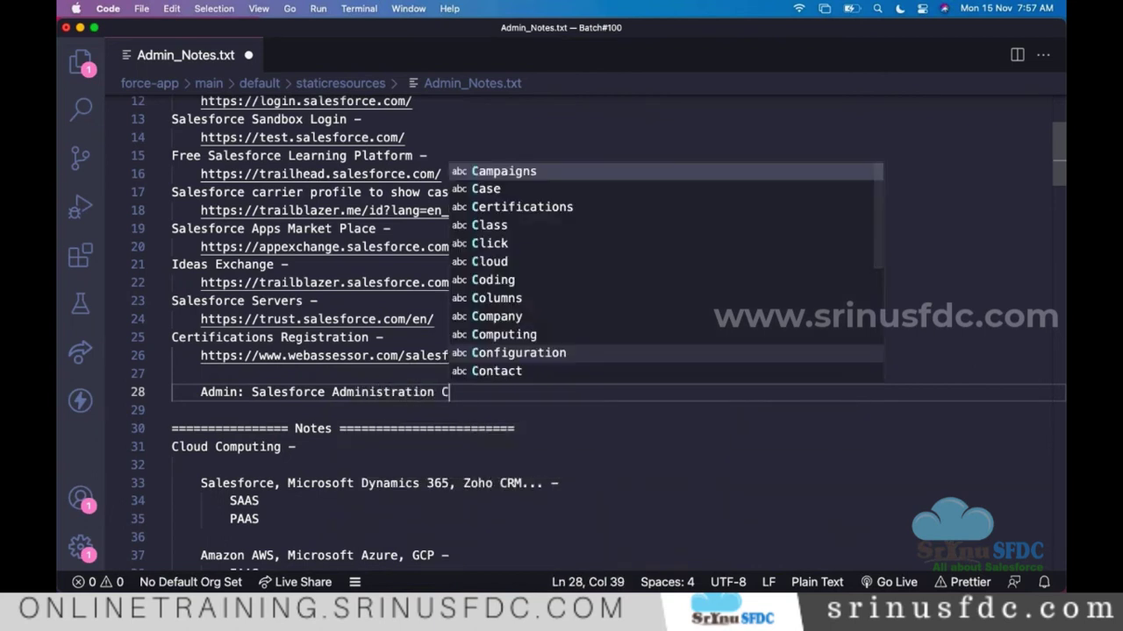
pyautogui.press('BackSpace')
pyautogui.press('BackSpace')
pyautogui.press('BackSpace')
pyautogui.press('BackSpace')
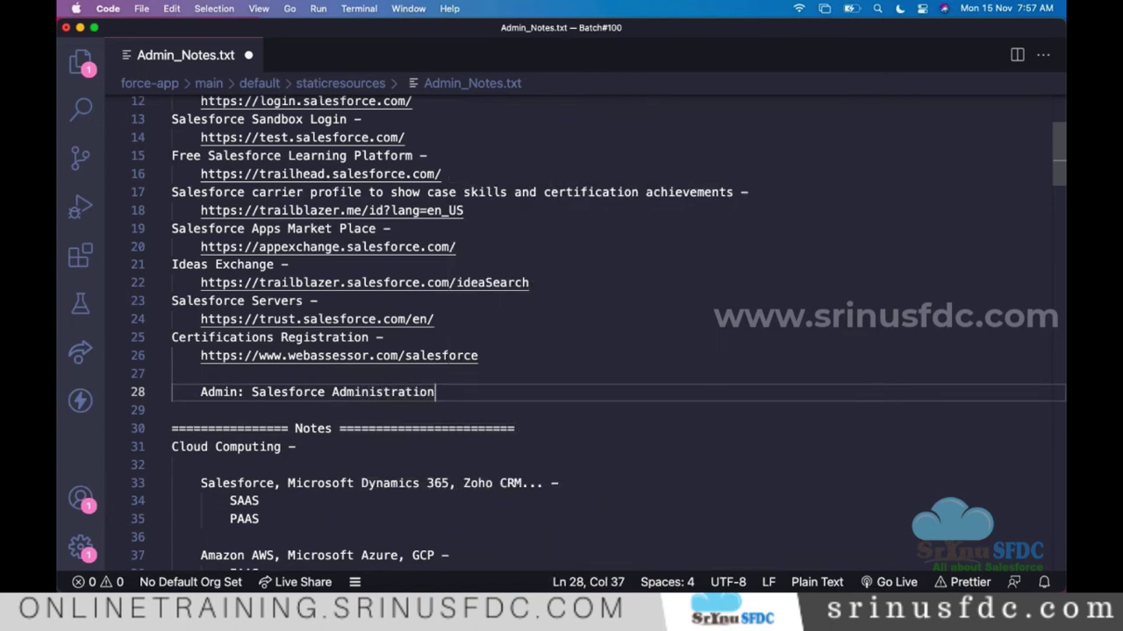
# Step: Append the exam fee "= 200 USD + Tax" to the Admin entry
pyautogui.write('= 200')
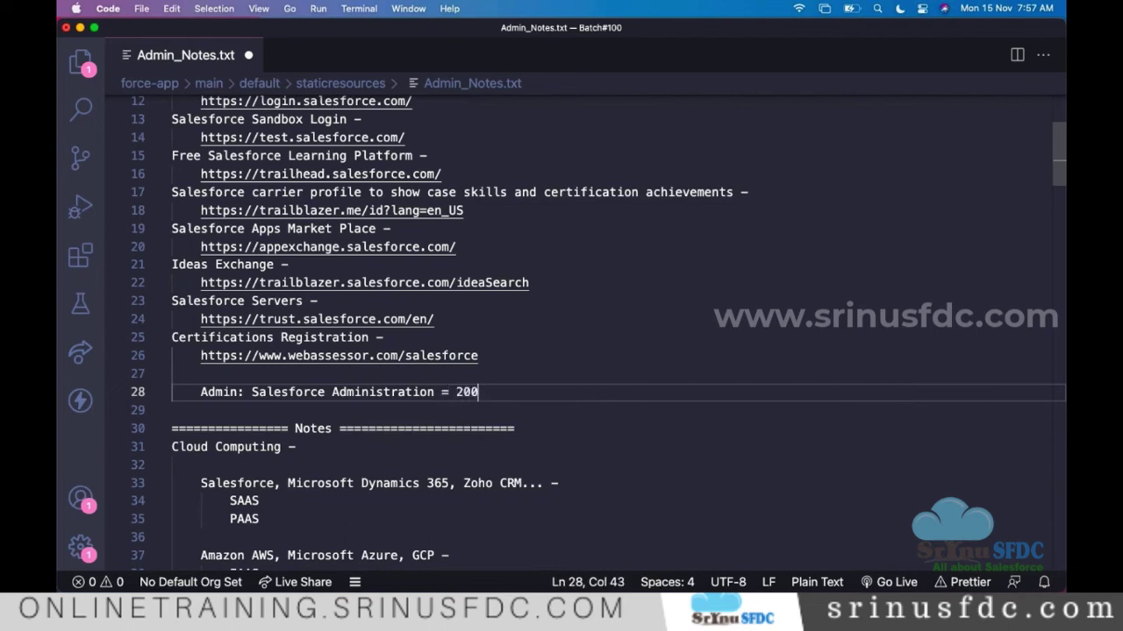
pyautogui.write(' USD + G')
pyautogui.press('BackSpace')
pyautogui.write('Tax')
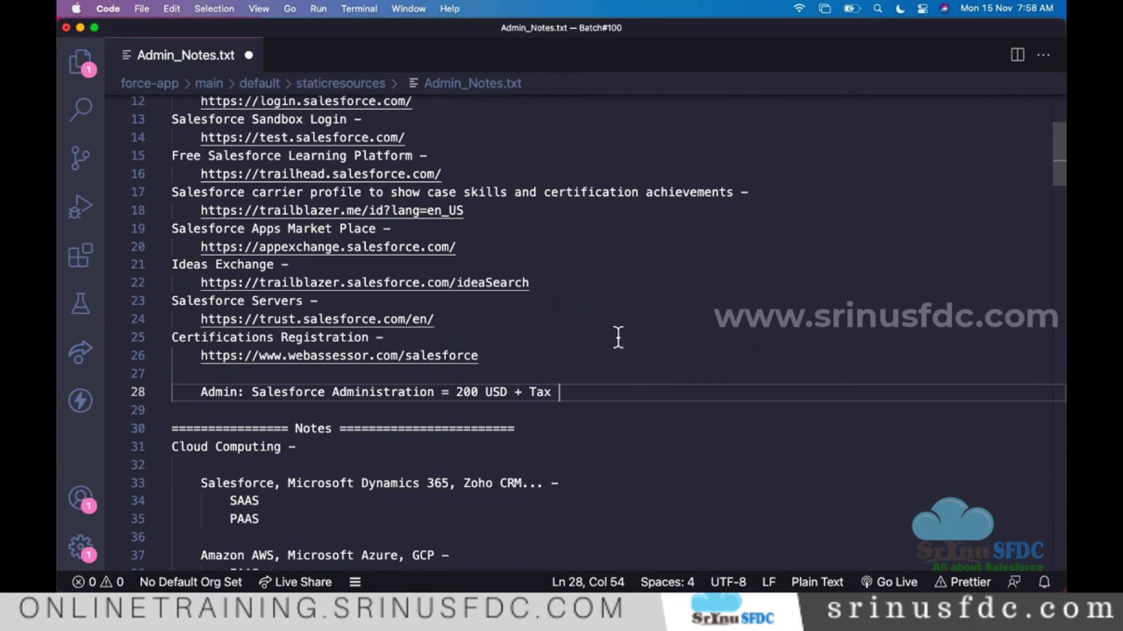
# Step: Highlight the webassessor registration link and duplicate the Admin exam fee line directly beneath itself
pyautogui.scroll(-2, 616, 333)
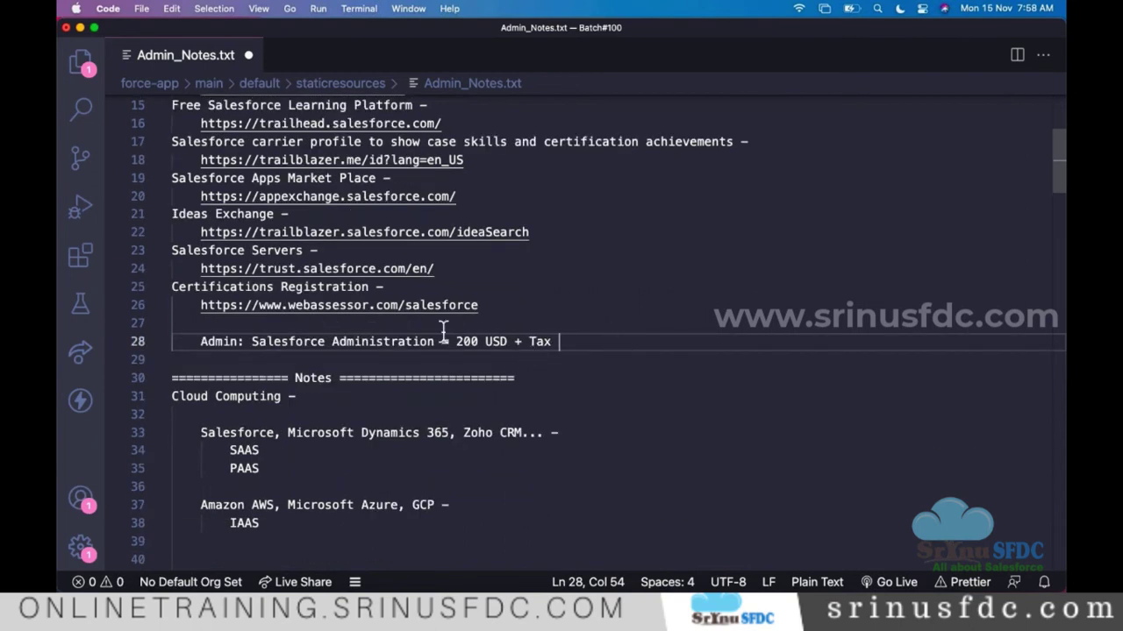
pyautogui.moveTo(481, 306); pyautogui.dragTo(201, 309)
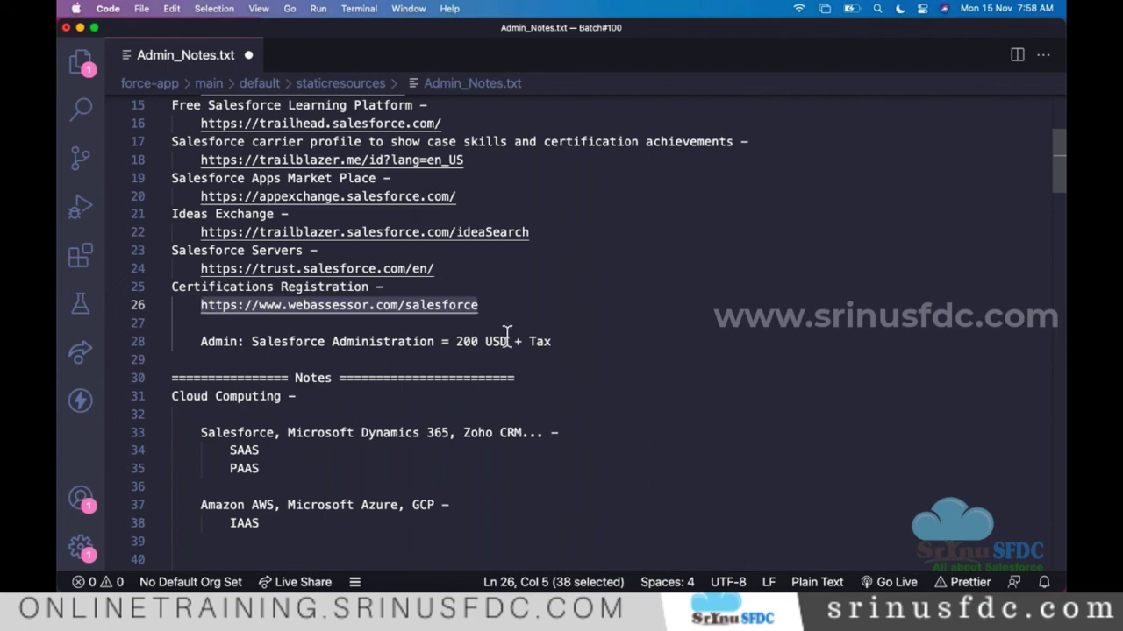
pyautogui.click(584, 346)
pyautogui.keyDown('shift'); pyautogui.click(206, 347); pyautogui.keyUp('shift')
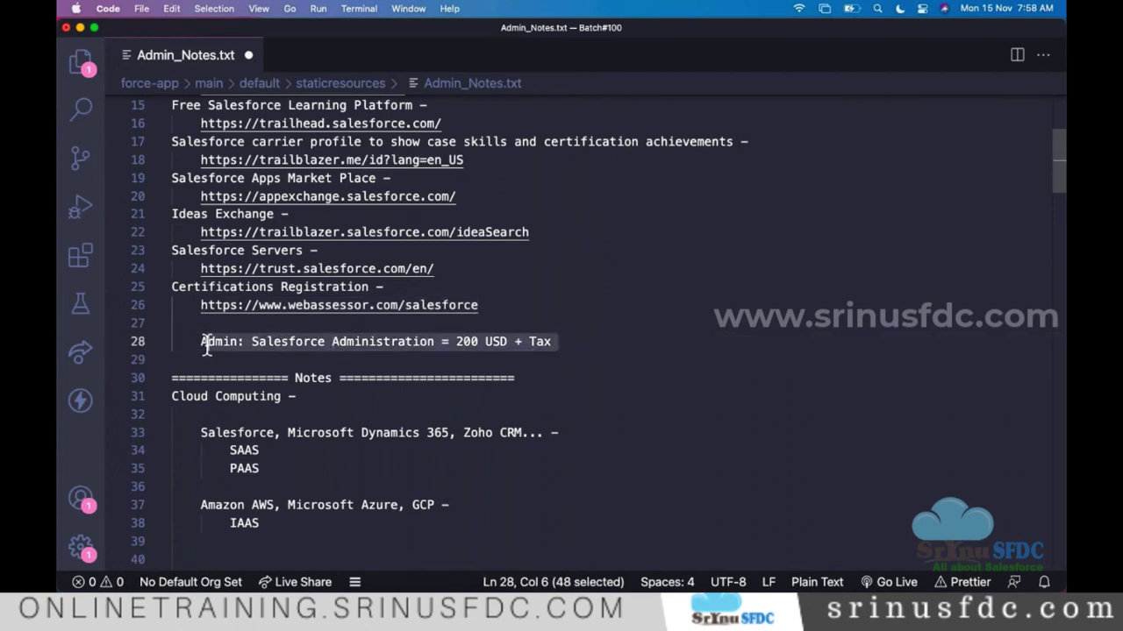
pyautogui.click(583, 342)
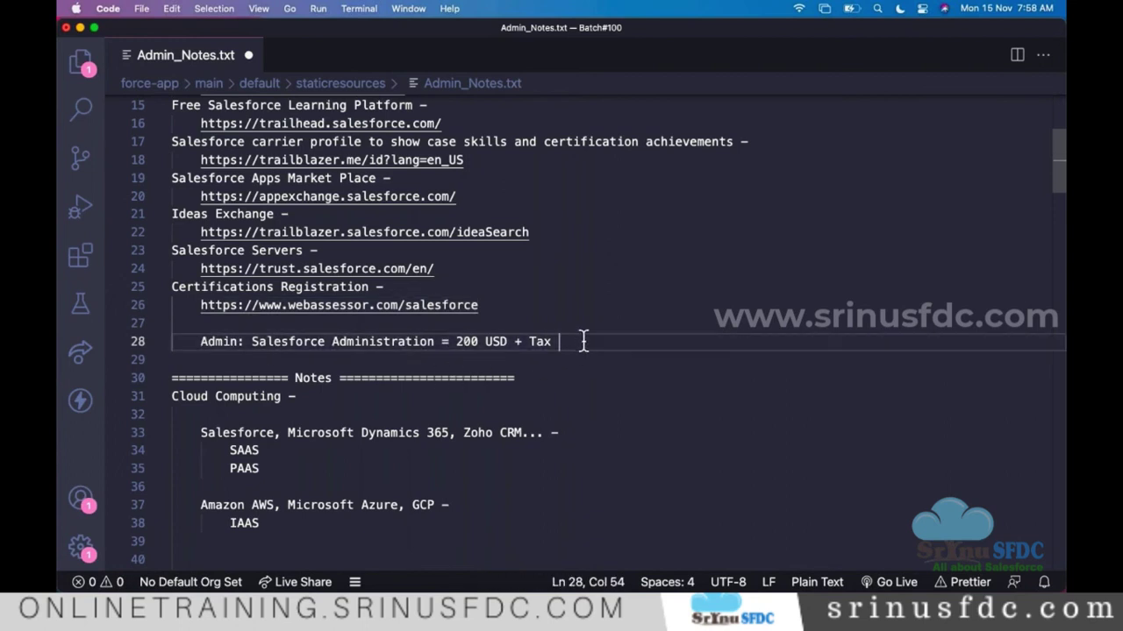
pyautogui.press('Return')
pyautogui.write('Admin: Salesforce Administration = 200 USD + Tax')
# Step: Change the duplicated line to read "Dev: Salesforce Platform Developer I = 200 USD + Tax"
pyautogui.doubleClick(222, 359)
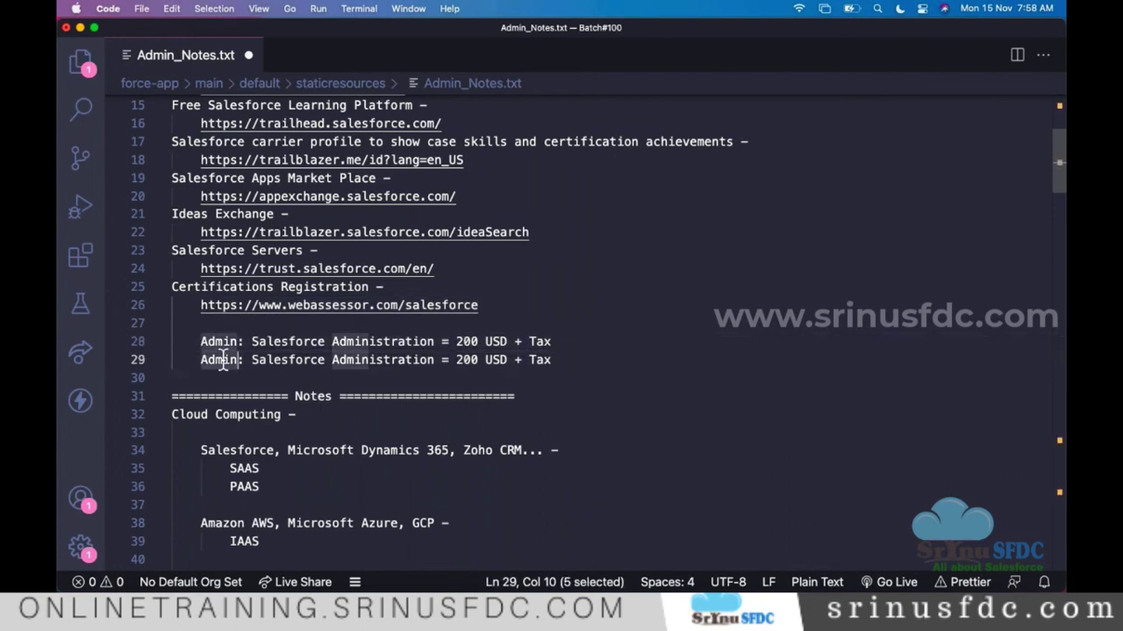
pyautogui.write('Dev')
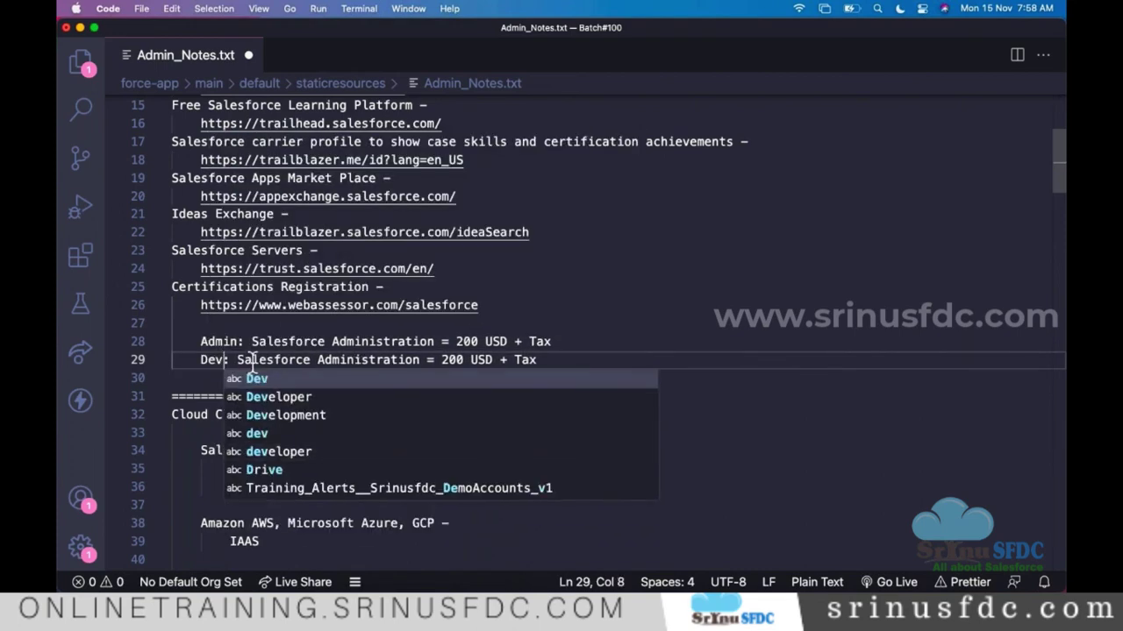
pyautogui.click(328, 362)
pyautogui.doubleClick(328, 363)
pyautogui.write('P')
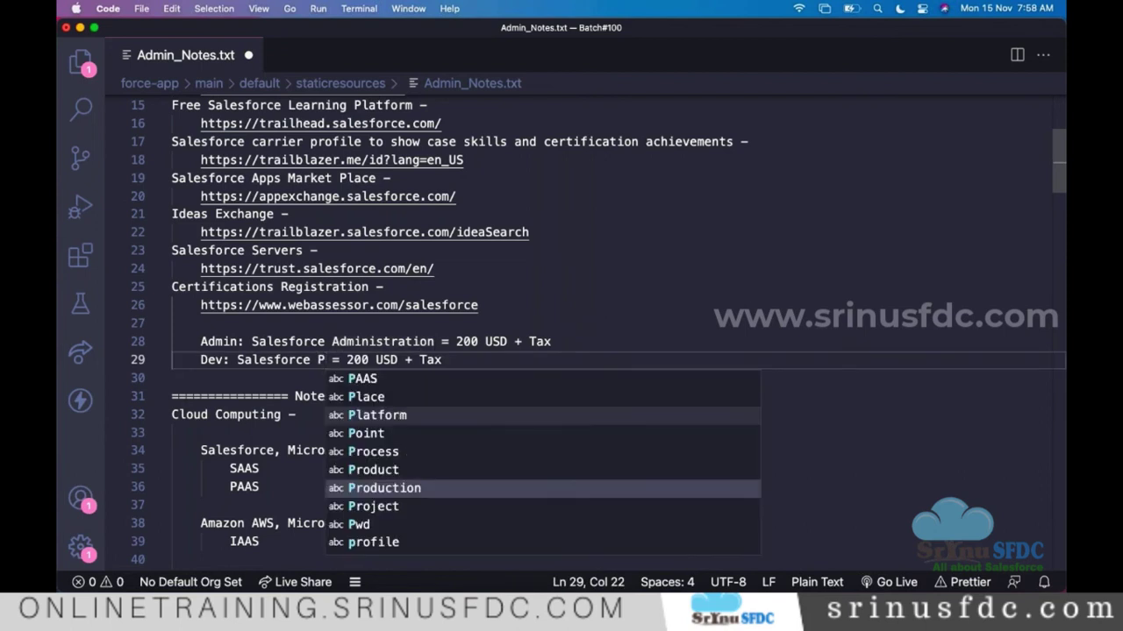
pyautogui.write('latform ')
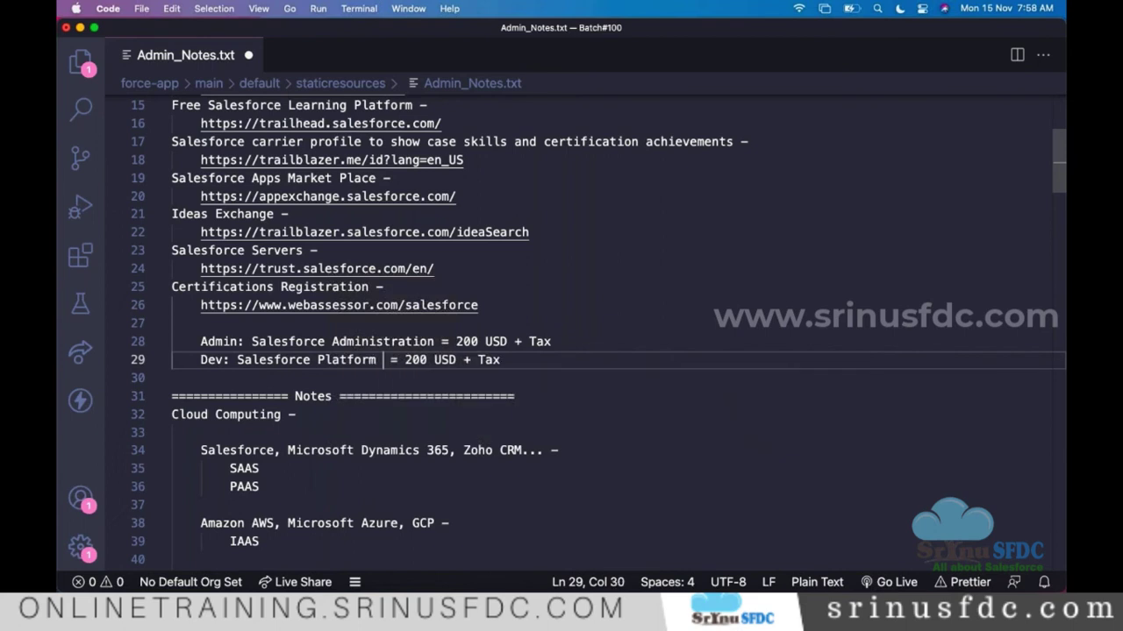
pyautogui.write('Develope')
pyautogui.write('I')
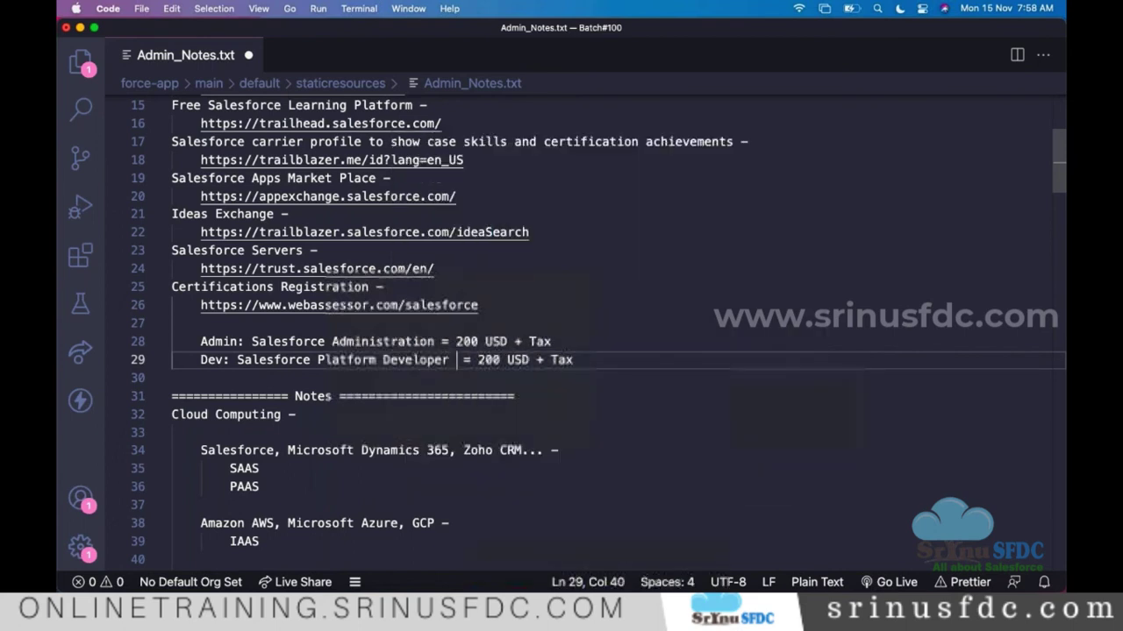
# Step: Highlight the Admin and Dev exam fee lines together in the notes
pyautogui.click(634, 347)
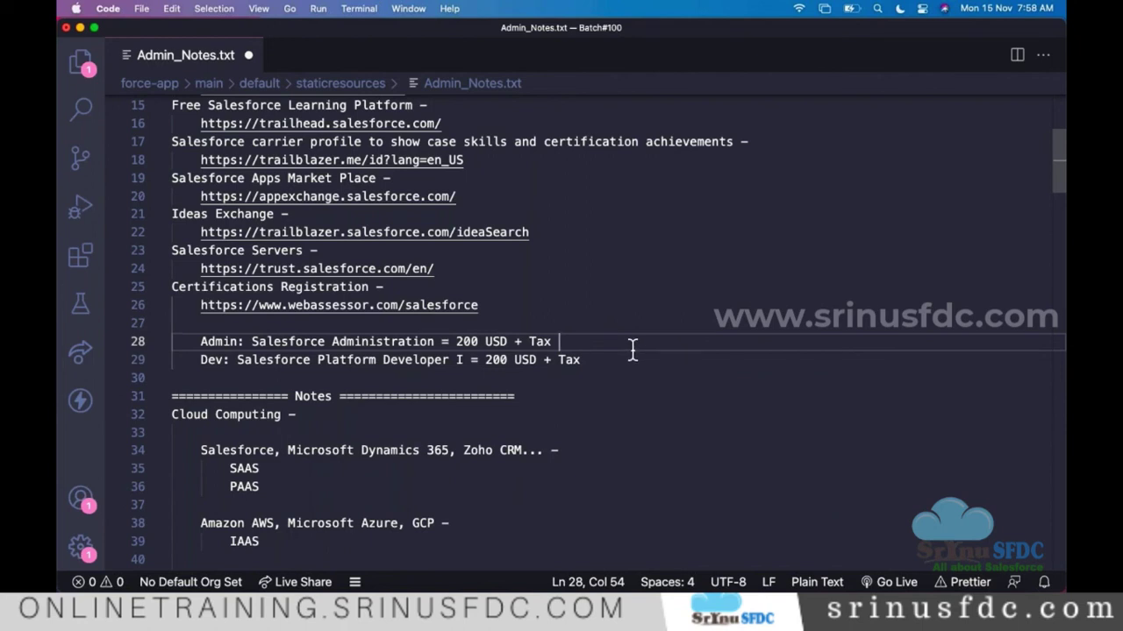
pyautogui.scroll(-3, 631, 348)
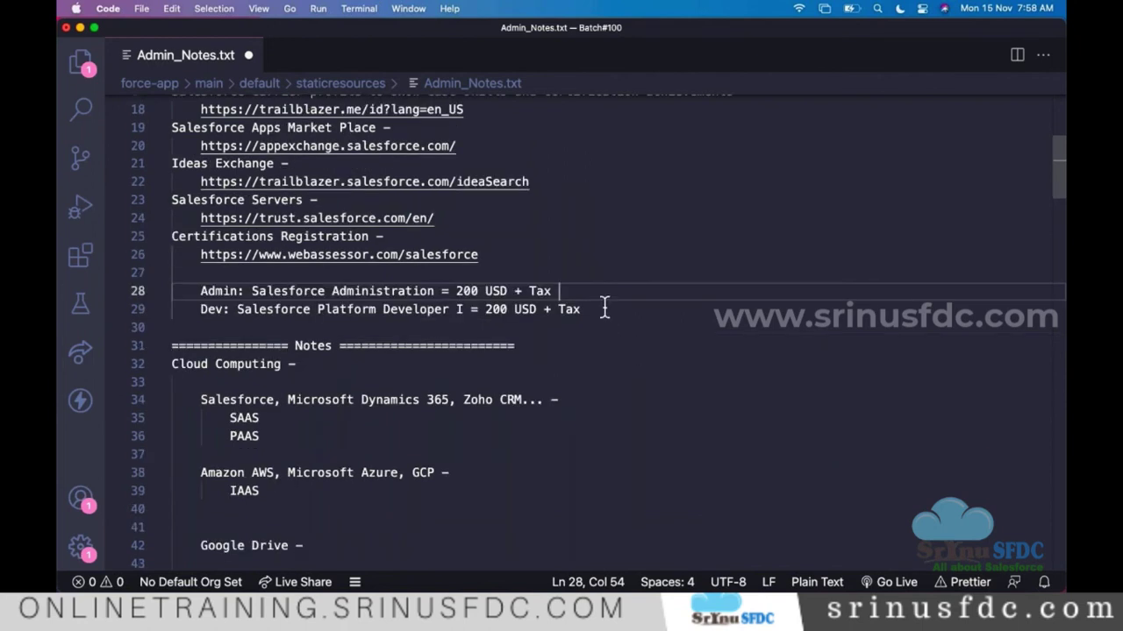
pyautogui.click(604, 310)
pyautogui.moveTo(580, 308); pyautogui.dragTo(185, 293)
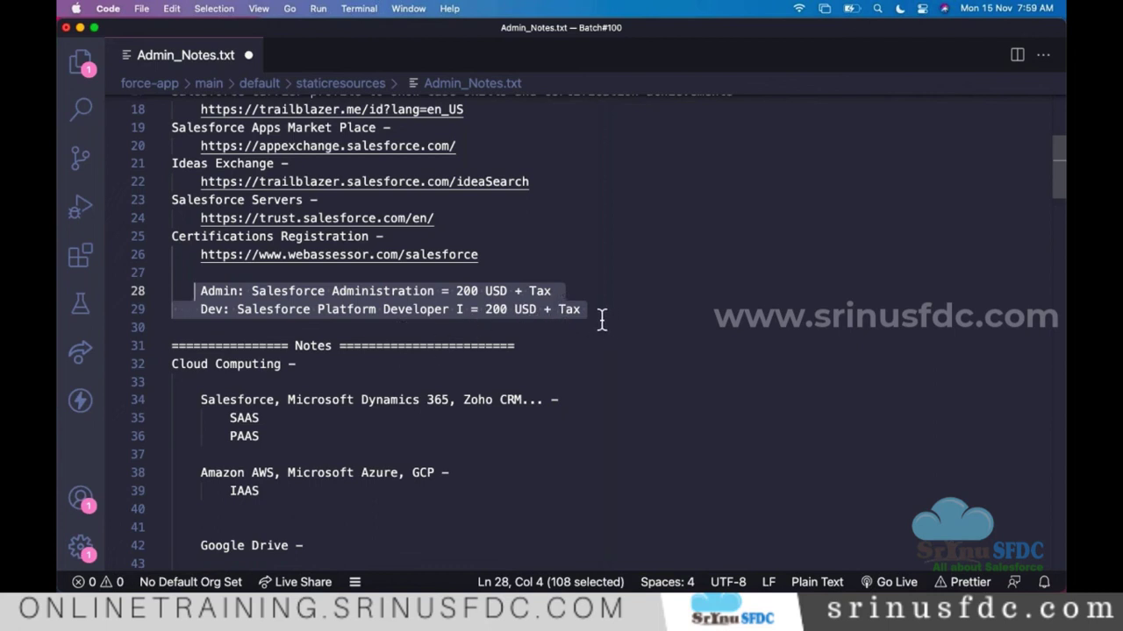
# Step: Switch back to Chrome and view the Trailblazer profile from its header banner
pyautogui.press('super+Tab')
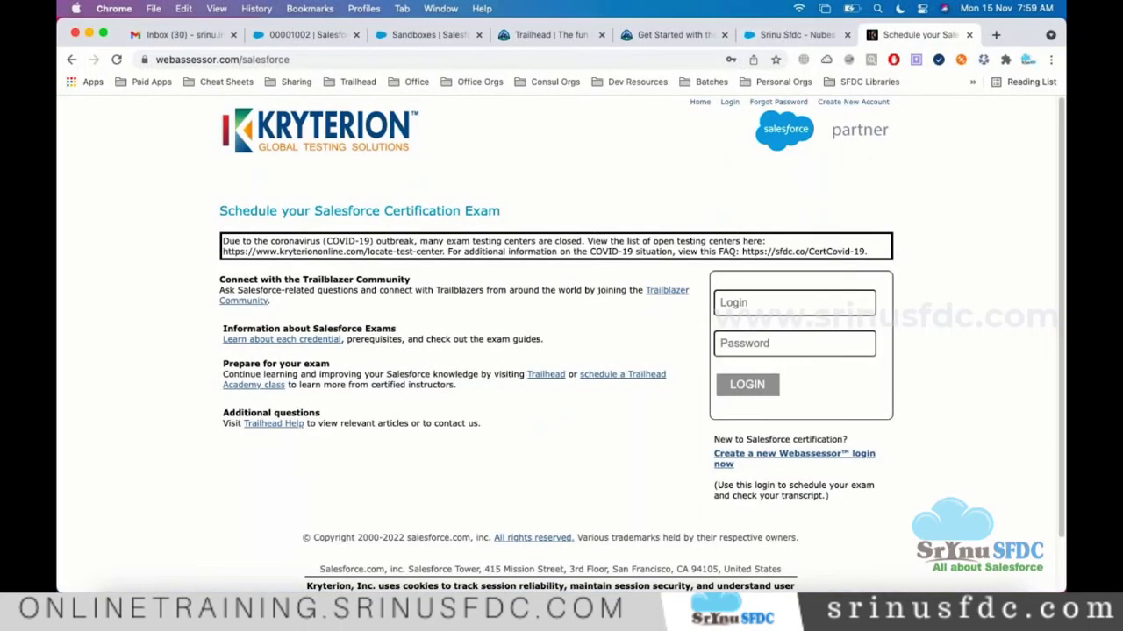
pyautogui.click(777, 35)
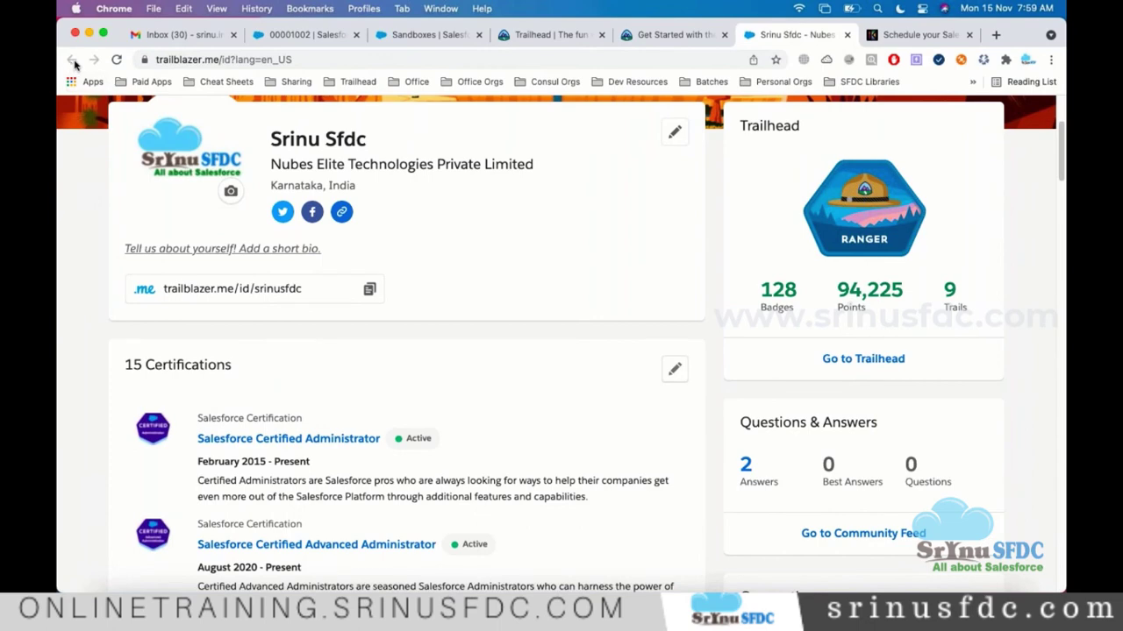
pyautogui.scroll(3, 481, 246)
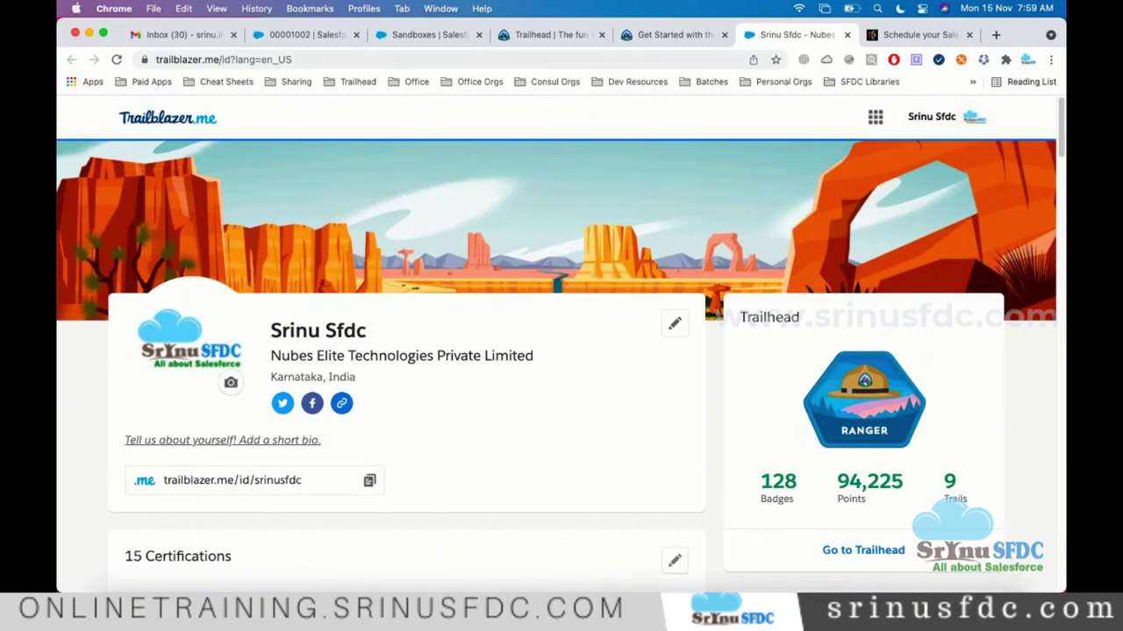
# Step: From the Trailhead unit page, open the Trailblazer Community's Quests page
pyautogui.click(671, 34)
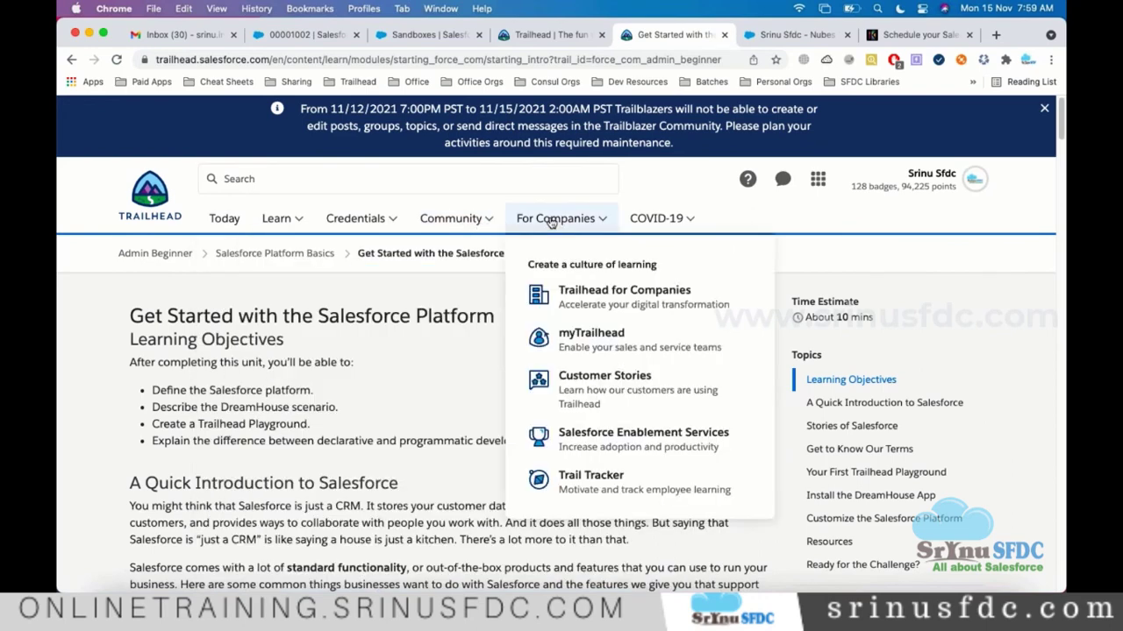
pyautogui.moveTo(464, 226)
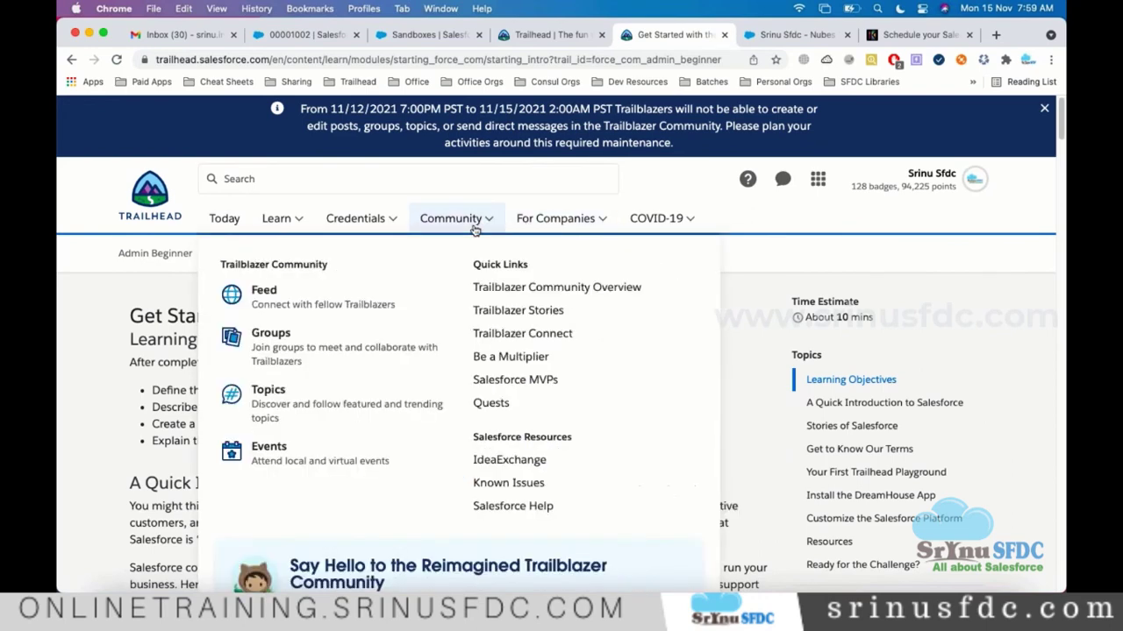
pyautogui.click(493, 406)
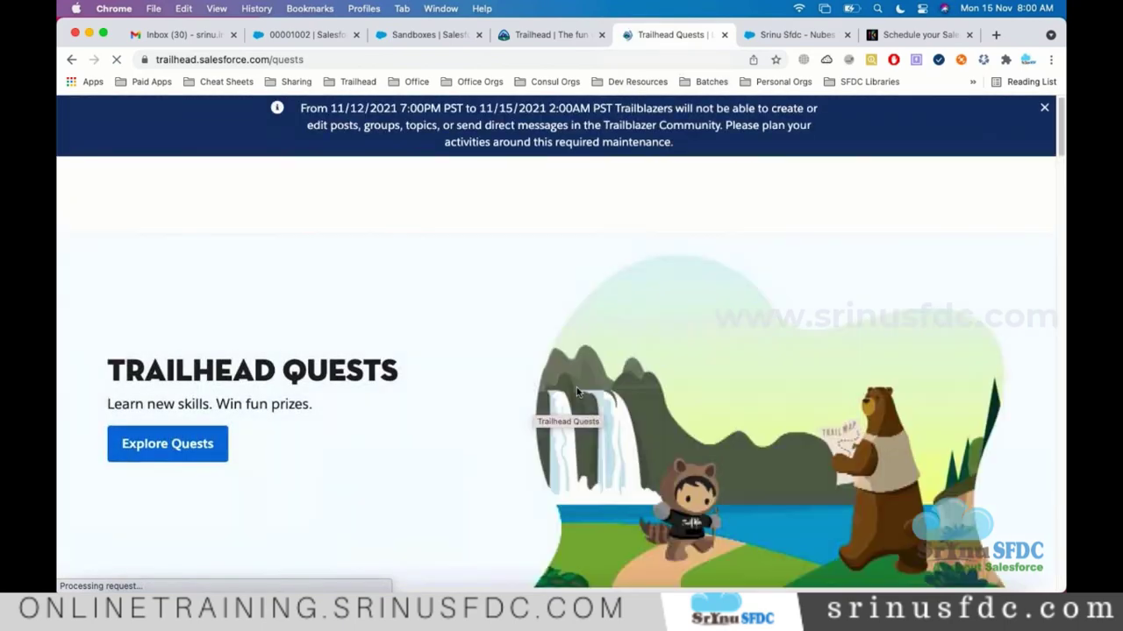
# Step: Examine the Trailhead Quests page, from Join the Learning Adventure to The Trailblazer Blog Quest and its prize
pyautogui.scroll(-5, 557, 381)
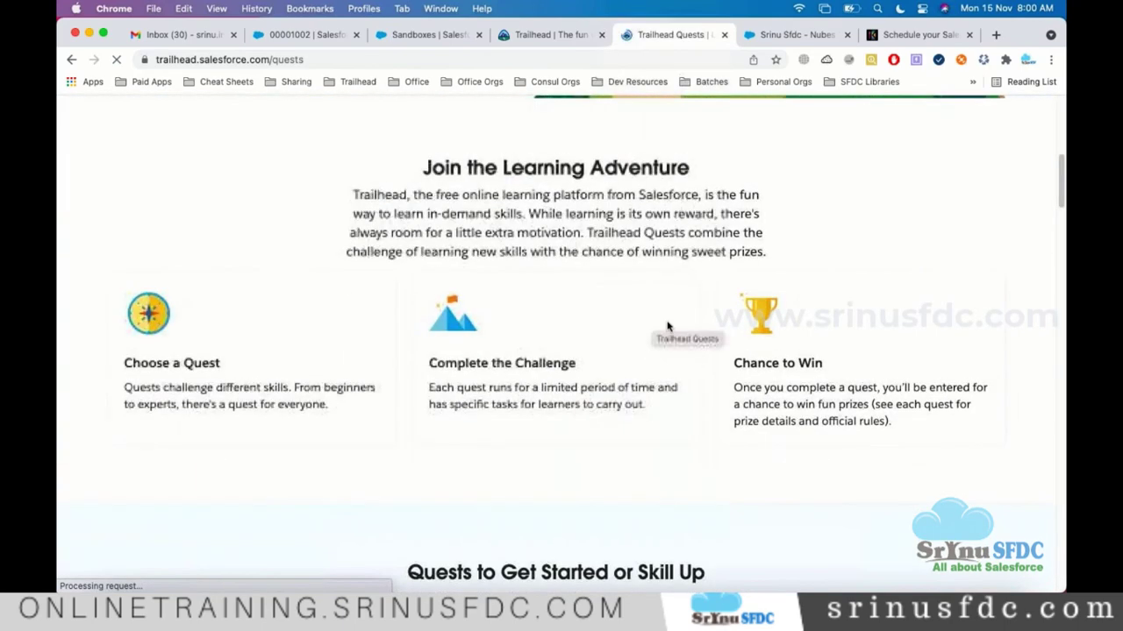
pyautogui.scroll(2, 640, 363)
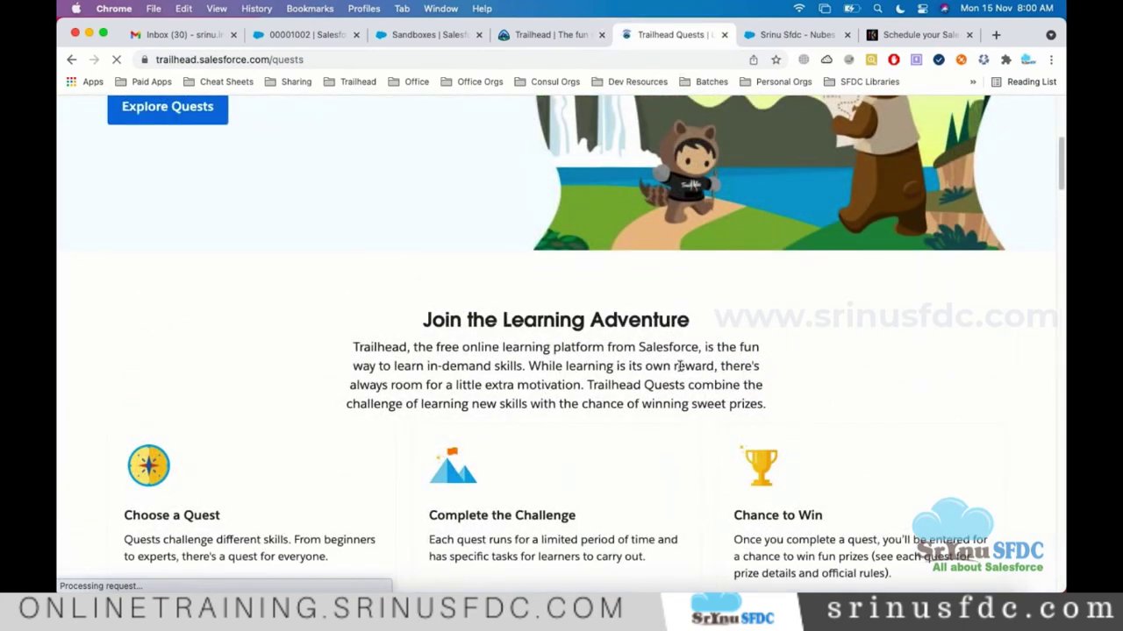
pyautogui.scroll(-4, 638, 351)
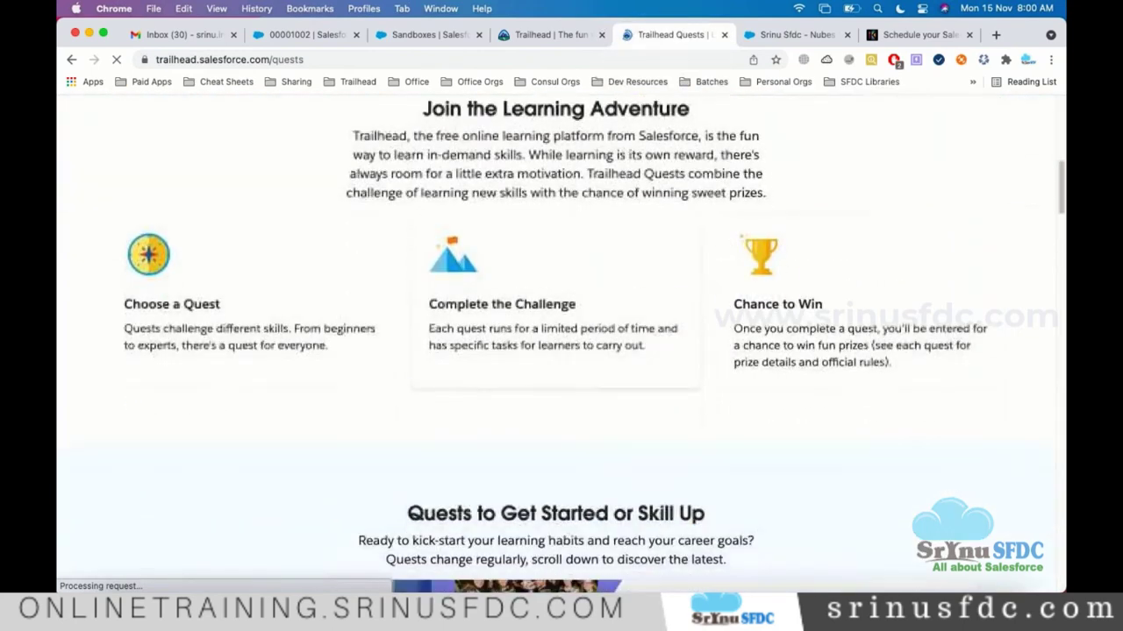
pyautogui.scroll(-3, 726, 323)
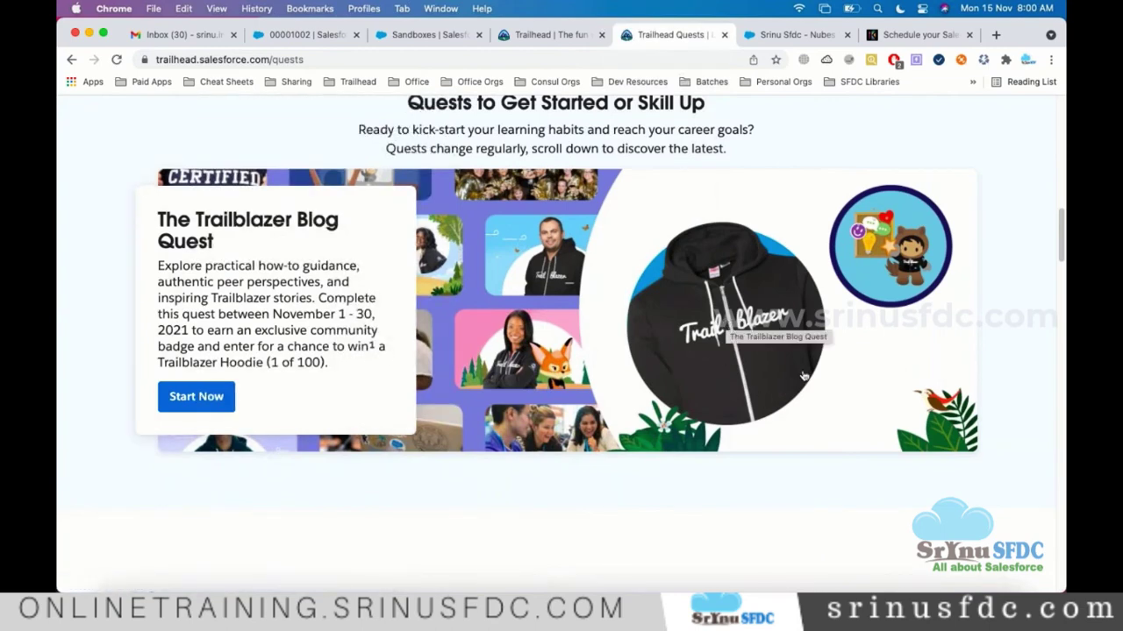
# Step: Find Continue Your Learning With Monthly Quests on the Quests page and highlight the Be Super, Get Set Quest description
pyautogui.scroll(-6, 799, 351)
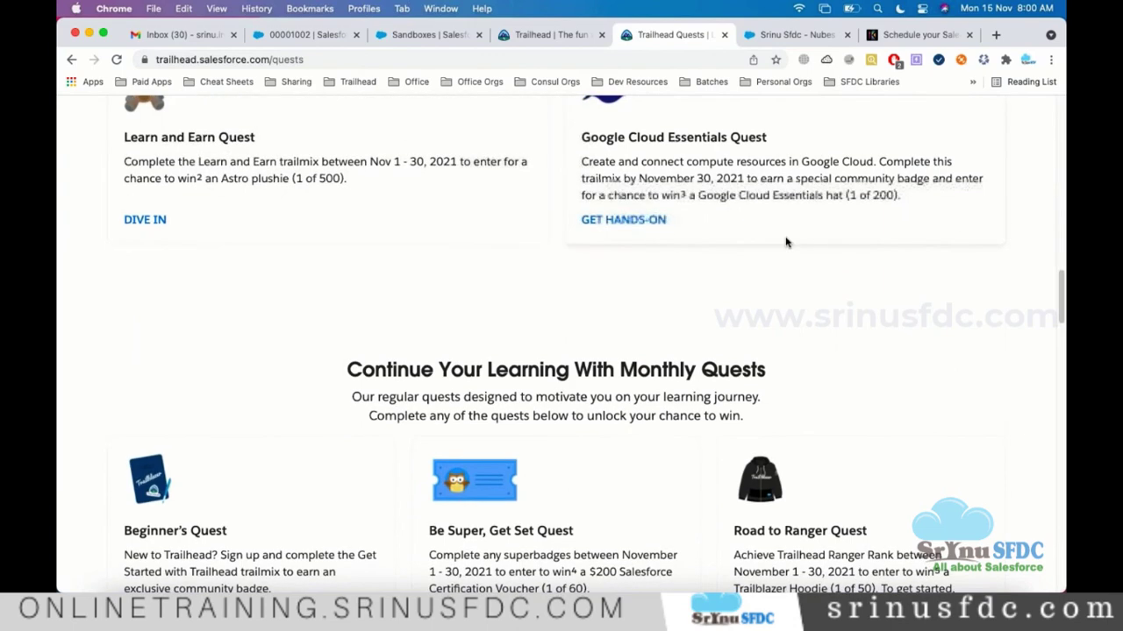
pyautogui.scroll(-3, 819, 228)
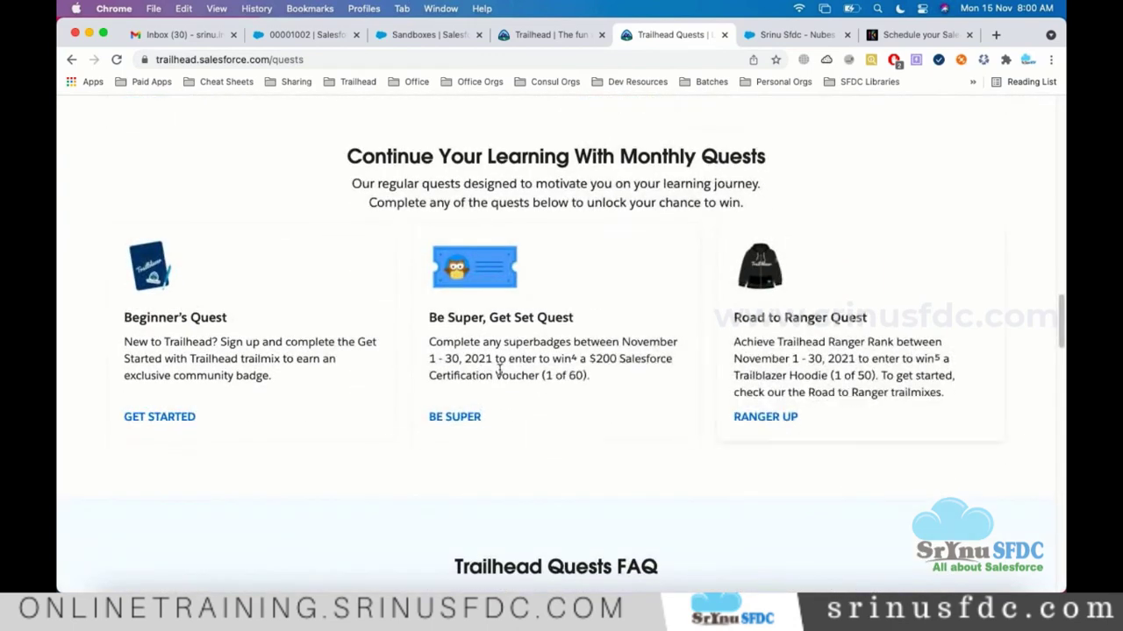
pyautogui.tripleClick(538, 342)
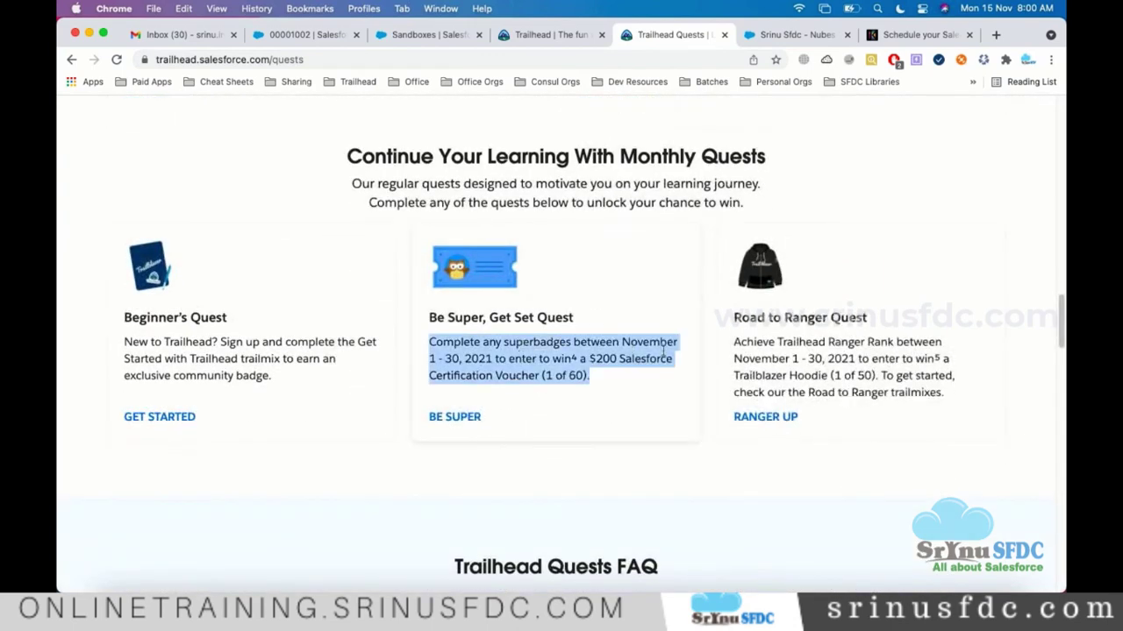
pyautogui.tripleClick(619, 366)
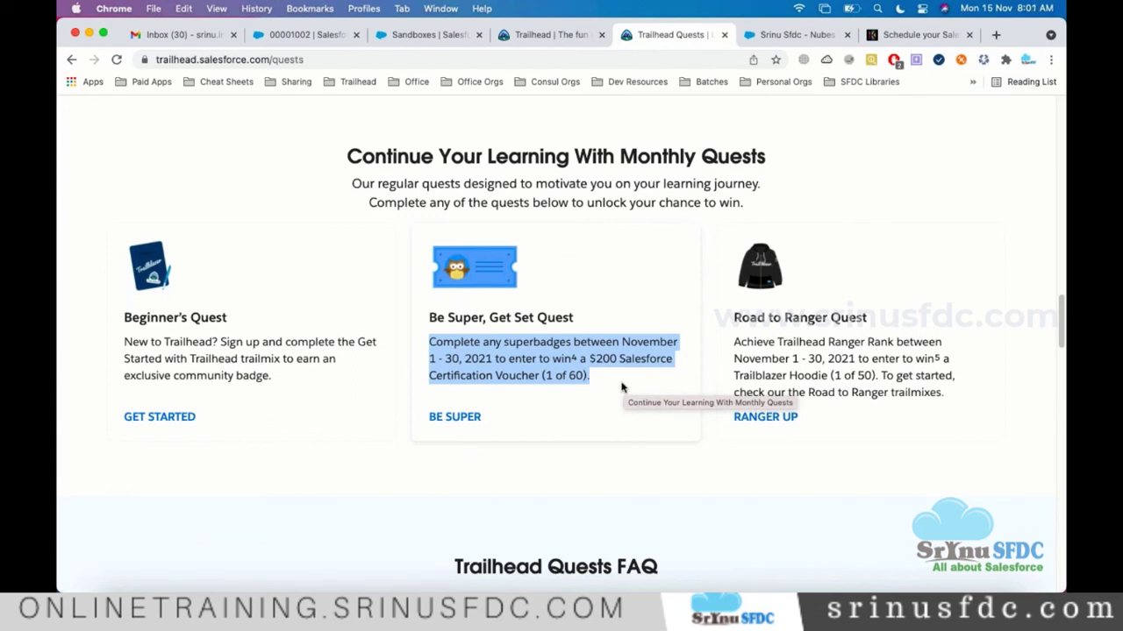
pyautogui.moveTo(429, 343); pyautogui.dragTo(575, 359)
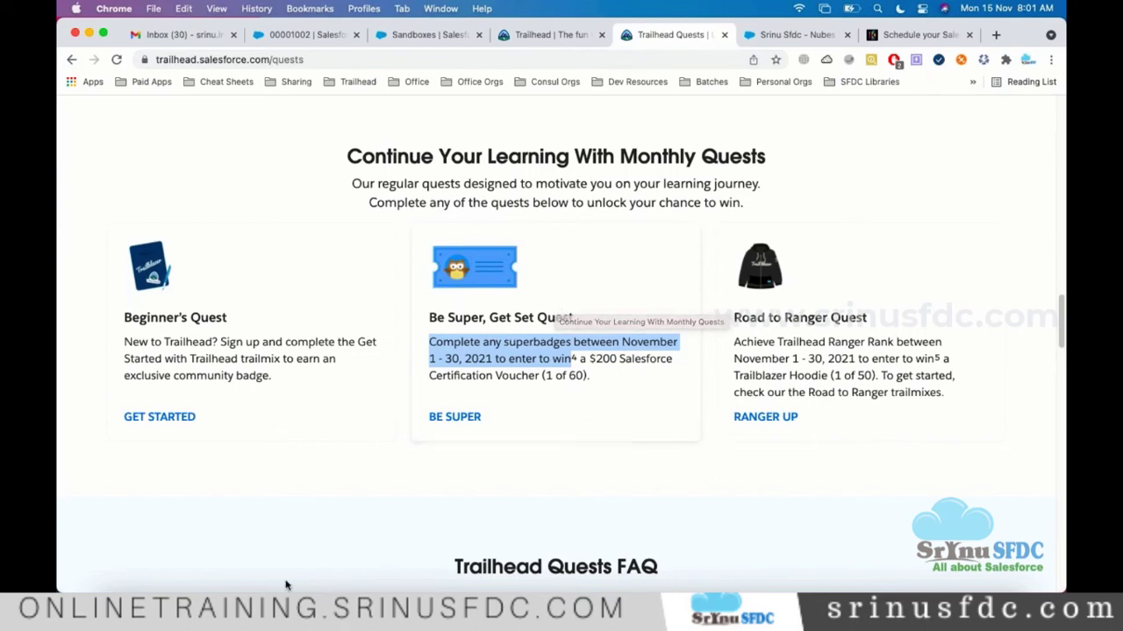
# Step: Switch to Admin_Notes.txt in Visual Studio Code and view the list of Salesforce Websites
pyautogui.click(165, 610)
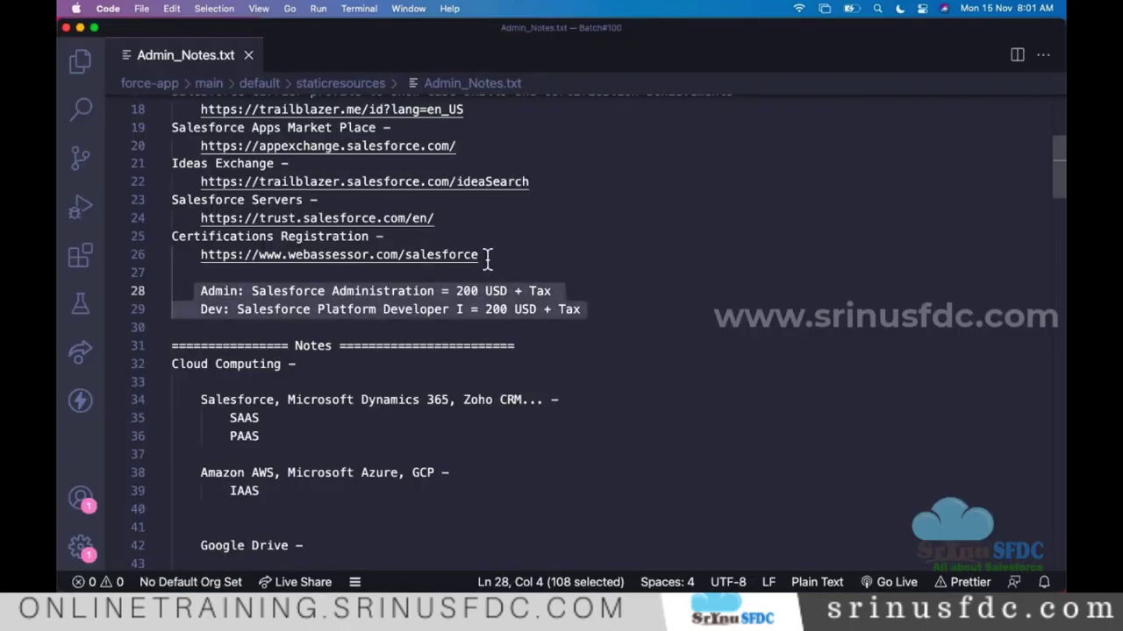
pyautogui.scroll(3, 514, 258)
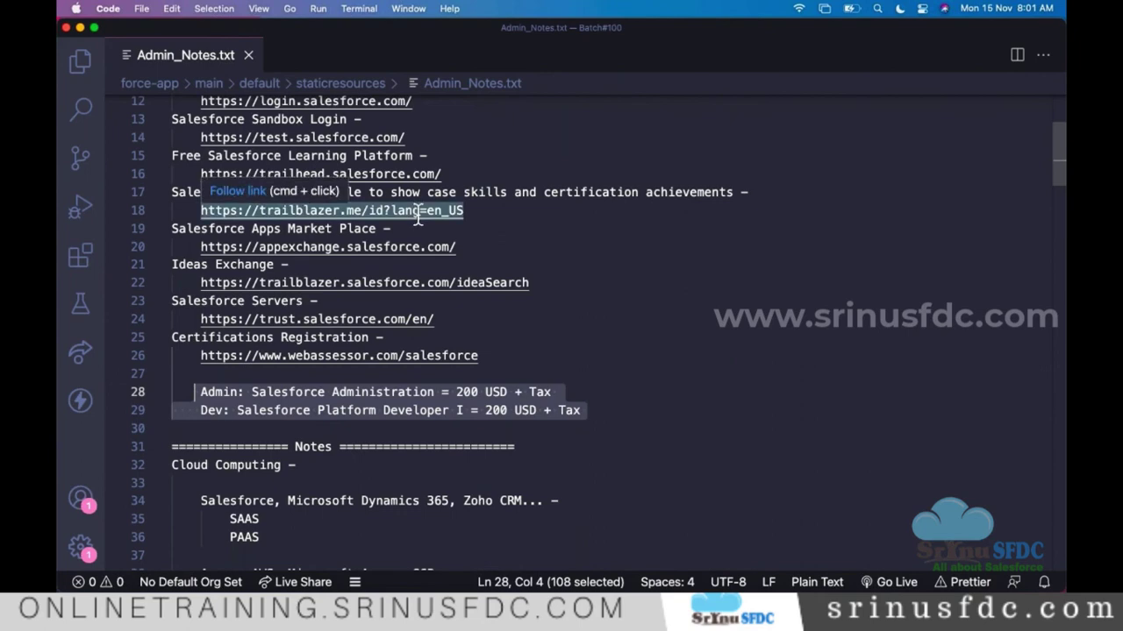
pyautogui.scroll(3, 417, 217)
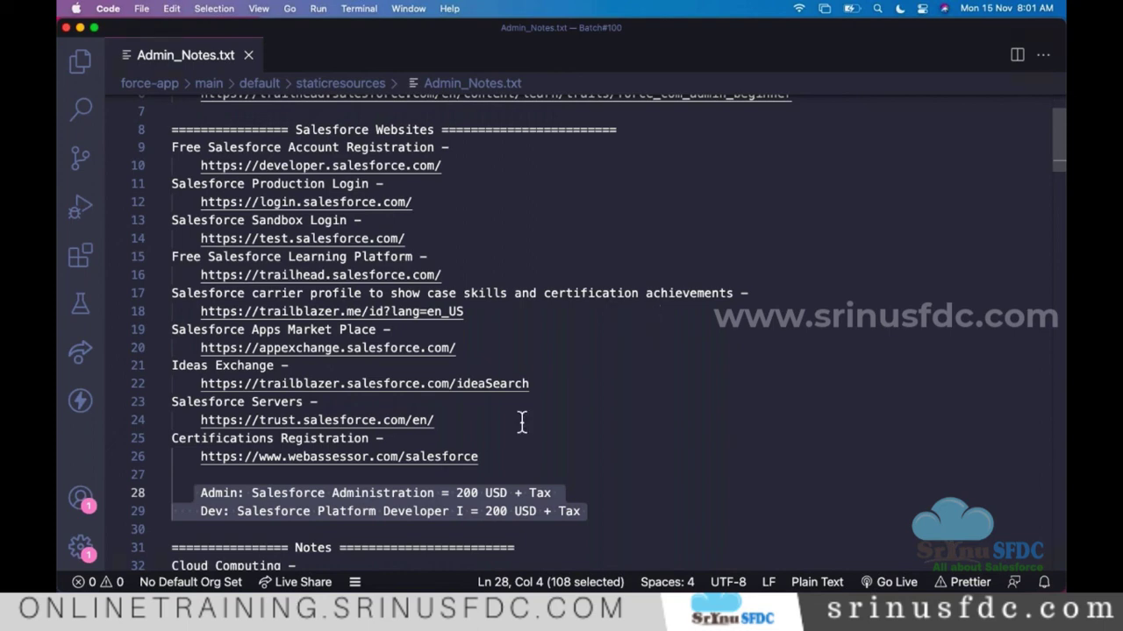
# Step: Switch back to Chrome and open the Salesforce Demo Account Access bookmark from Personal Orgs in a new tab
pyautogui.click(140, 591)
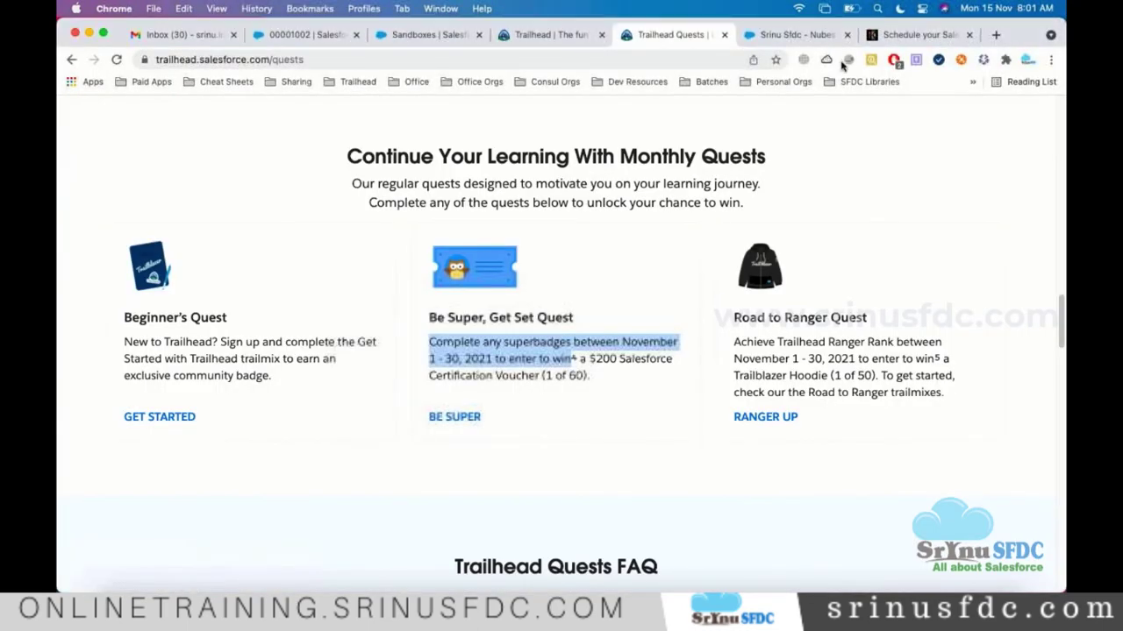
pyautogui.press('super+t')
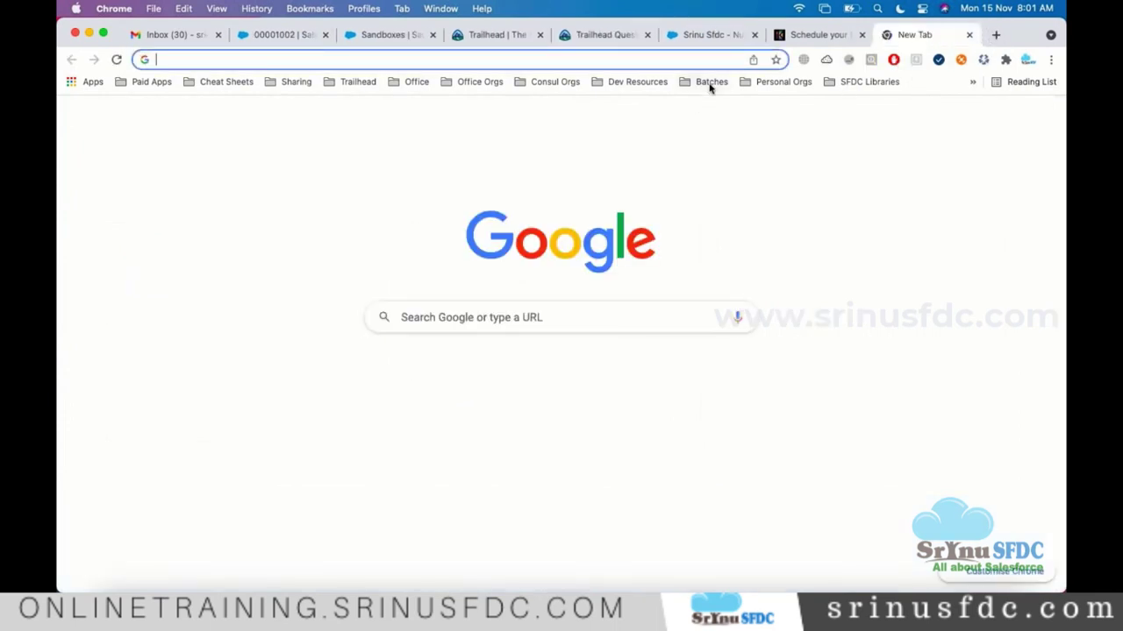
pyautogui.click(711, 85)
pyautogui.moveTo(783, 86)
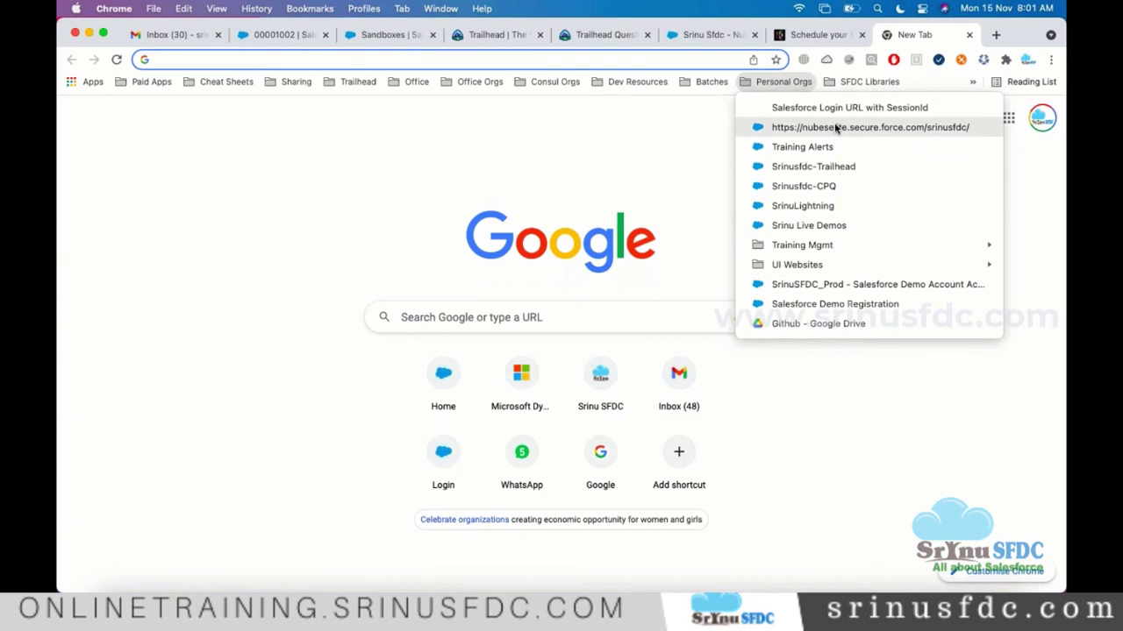
pyautogui.click(823, 288)
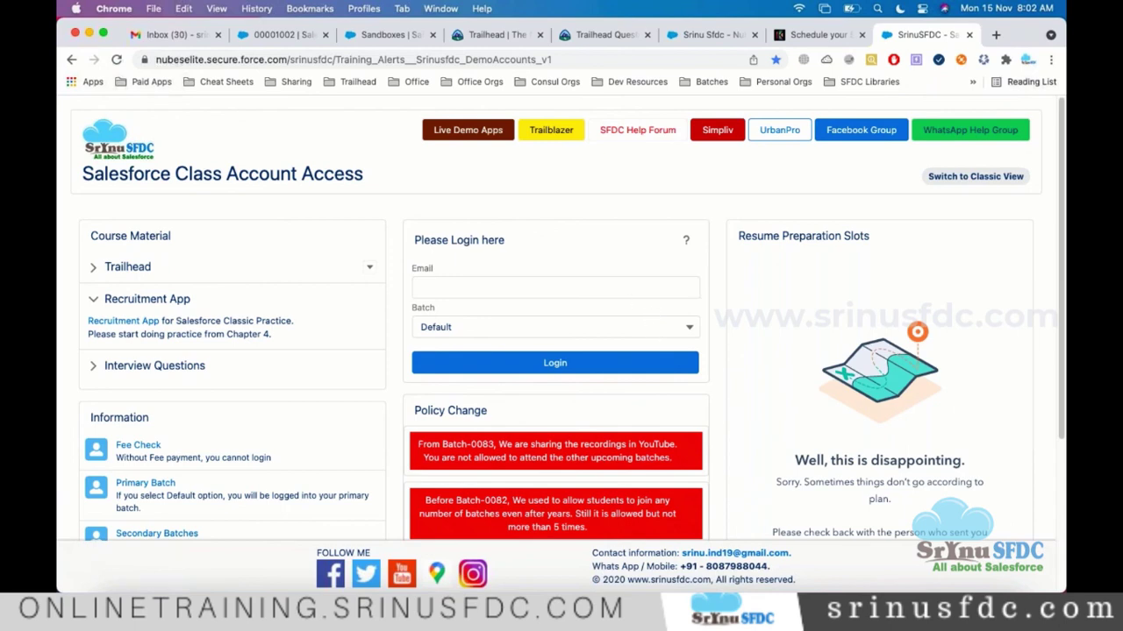
# Step: After a glance at the open case record, expand the Recruitment App and Interview Questions course material on the class account page
pyautogui.click(272, 35)
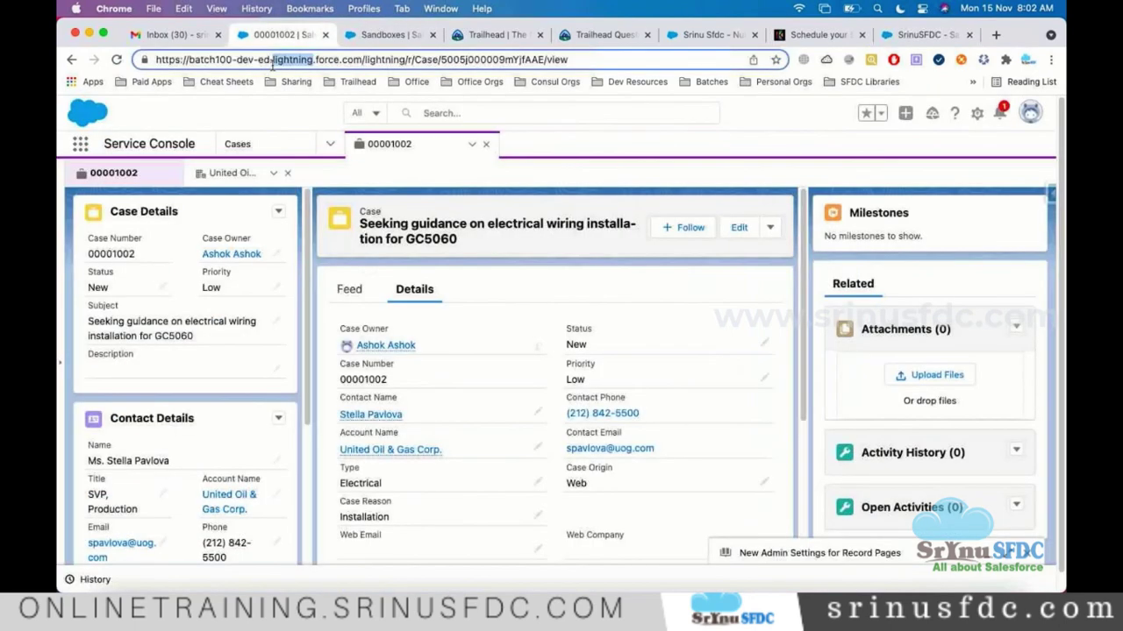
pyautogui.click(893, 42)
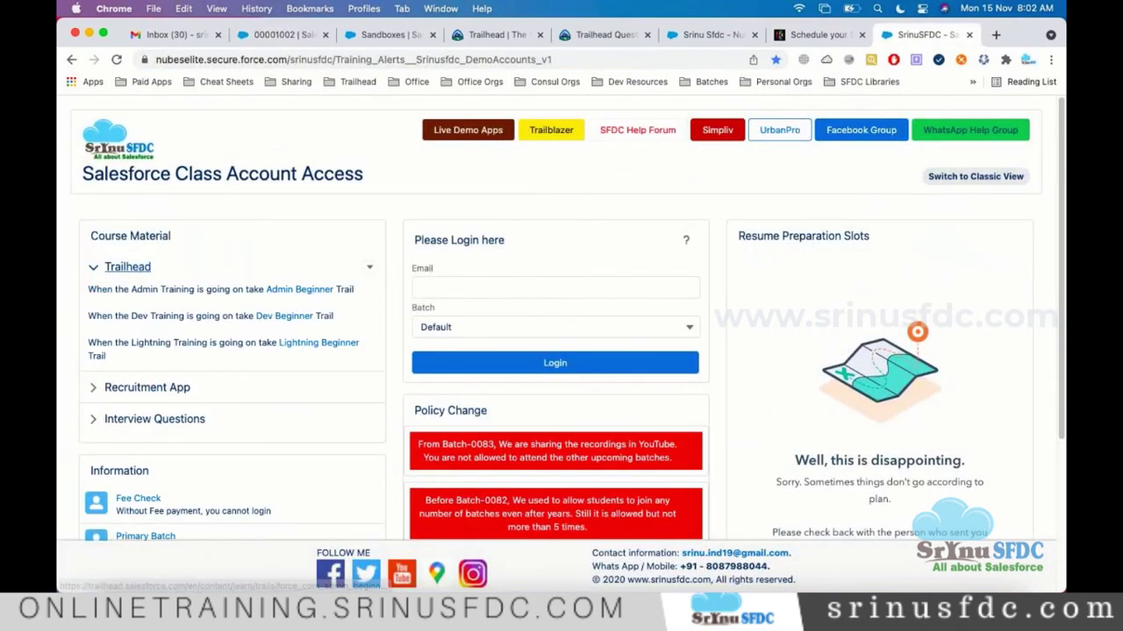
pyautogui.click(111, 388)
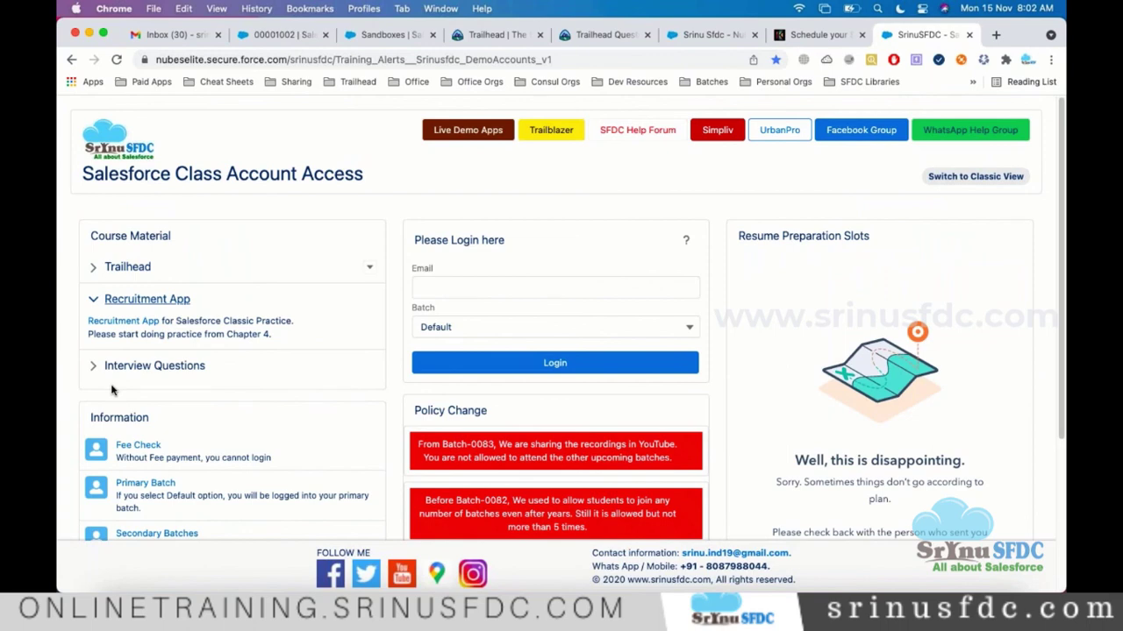
pyautogui.scroll(-1, 112, 390)
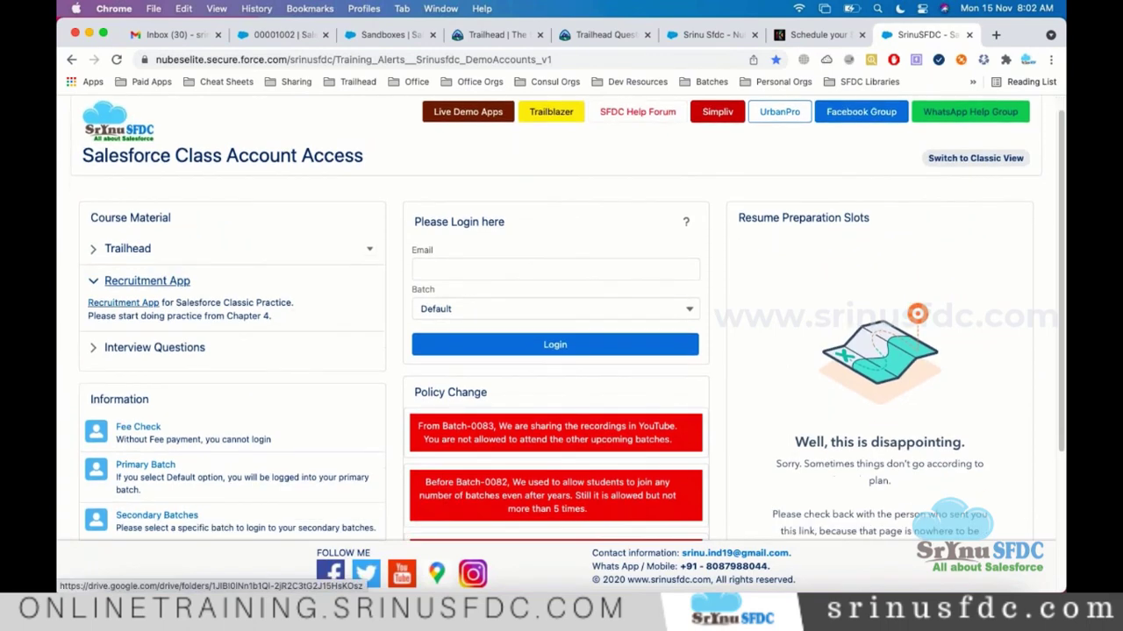
pyautogui.click(154, 349)
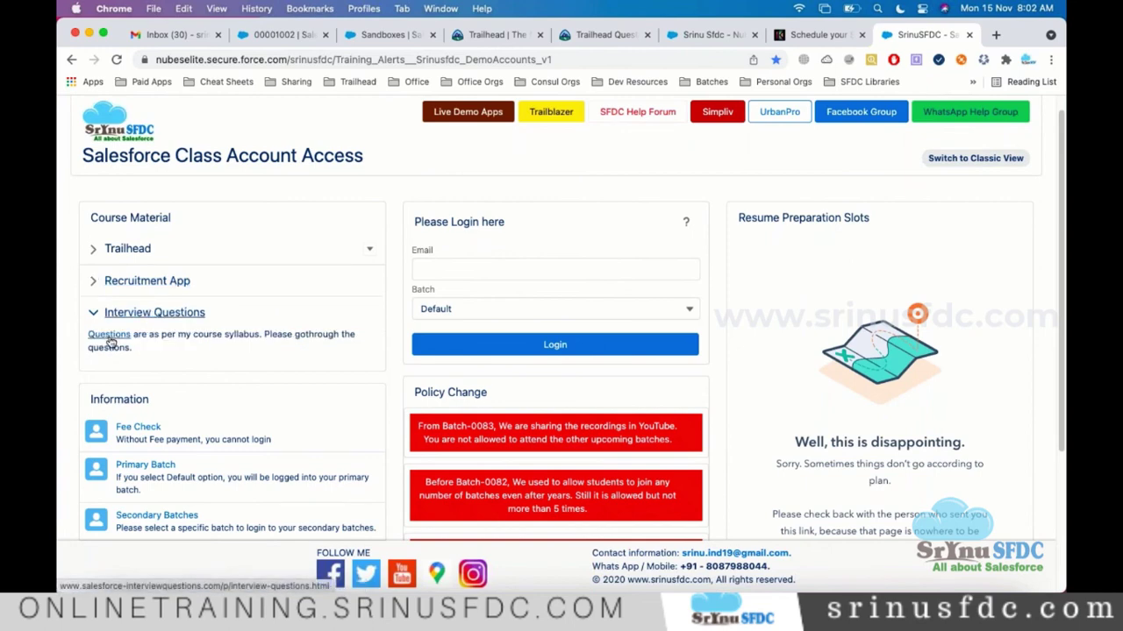
pyautogui.scroll(1, 216, 369)
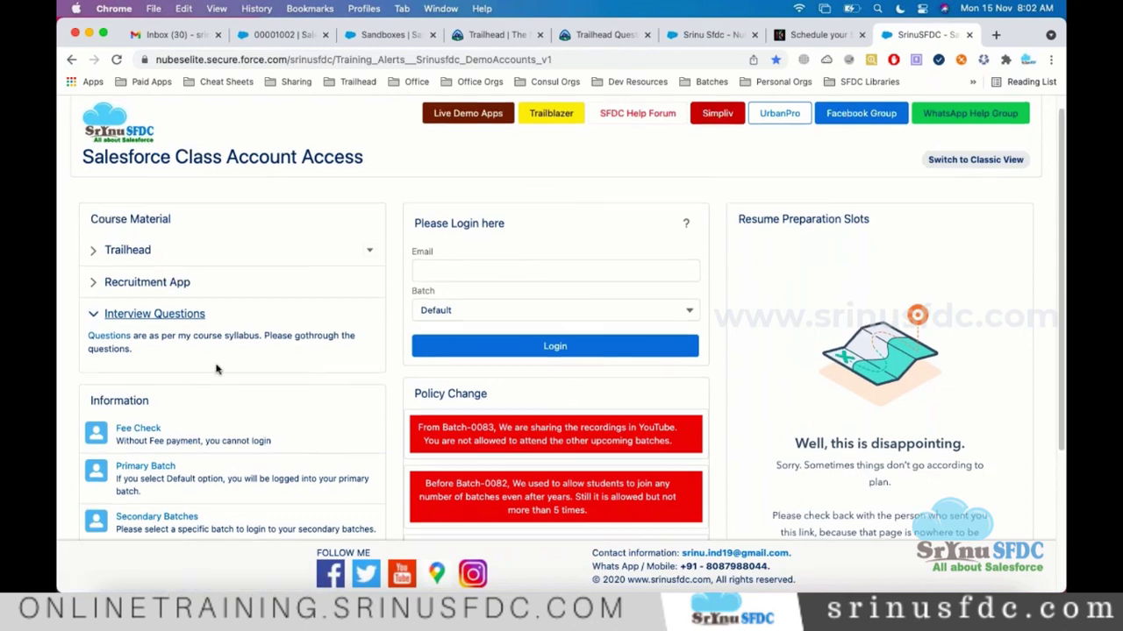
pyautogui.scroll(1, 217, 369)
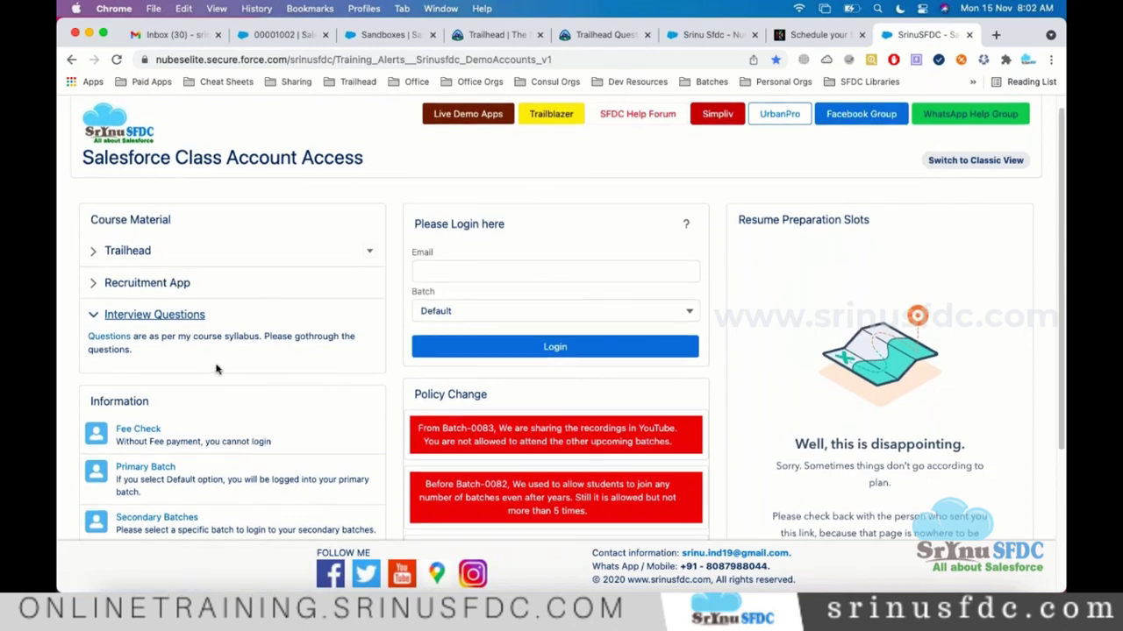
pyautogui.scroll(2, 218, 369)
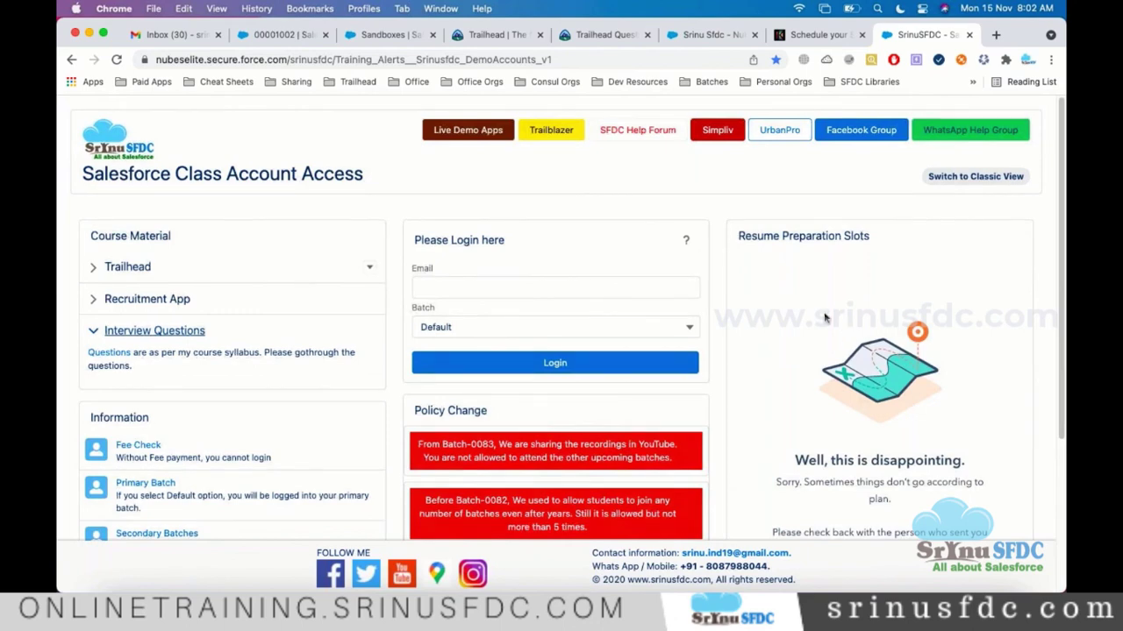
# Step: Review the class account page's Resume Preparation Slots and Policy Change sections, checking the case record in between
pyautogui.scroll(-1, 762, 265)
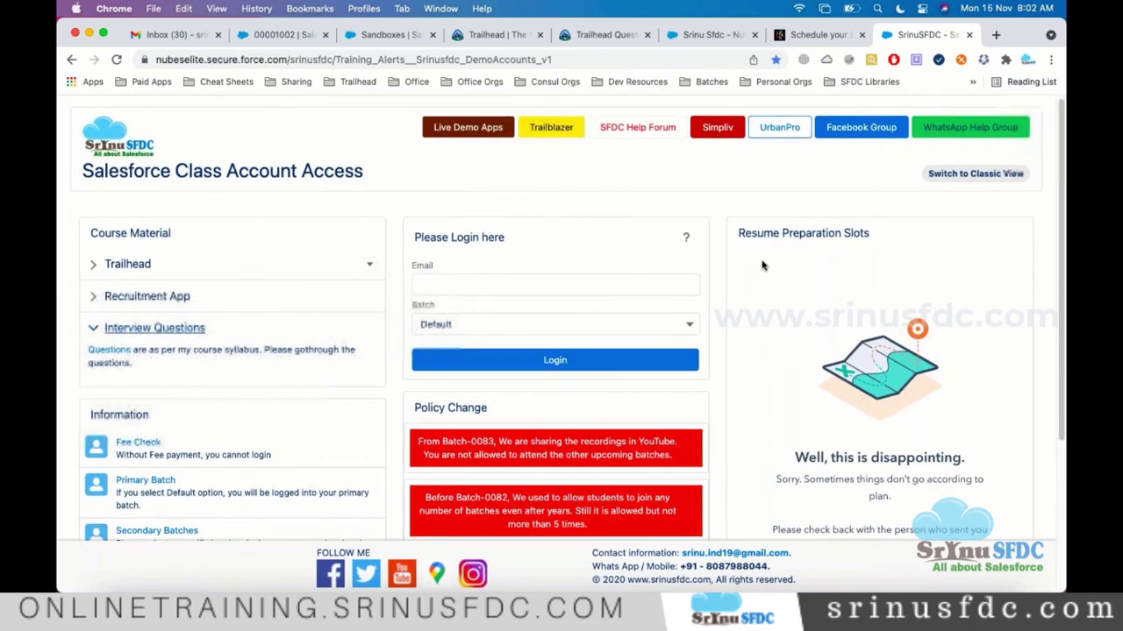
pyautogui.scroll(-3, 762, 265)
pyautogui.scroll(3, 776, 265)
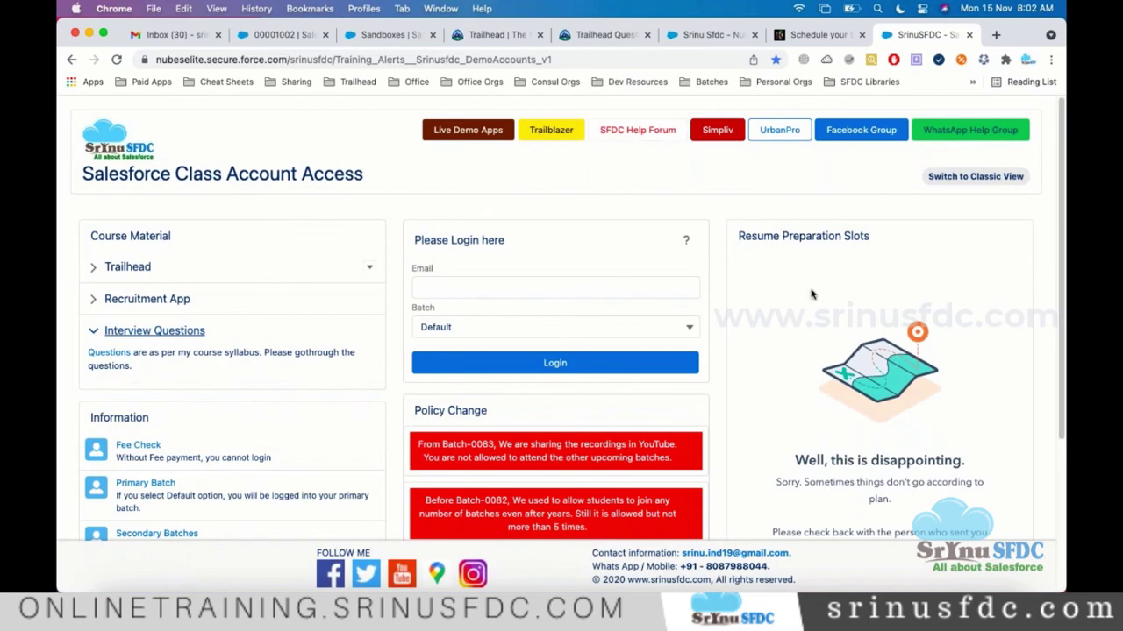
pyautogui.press('super+2')
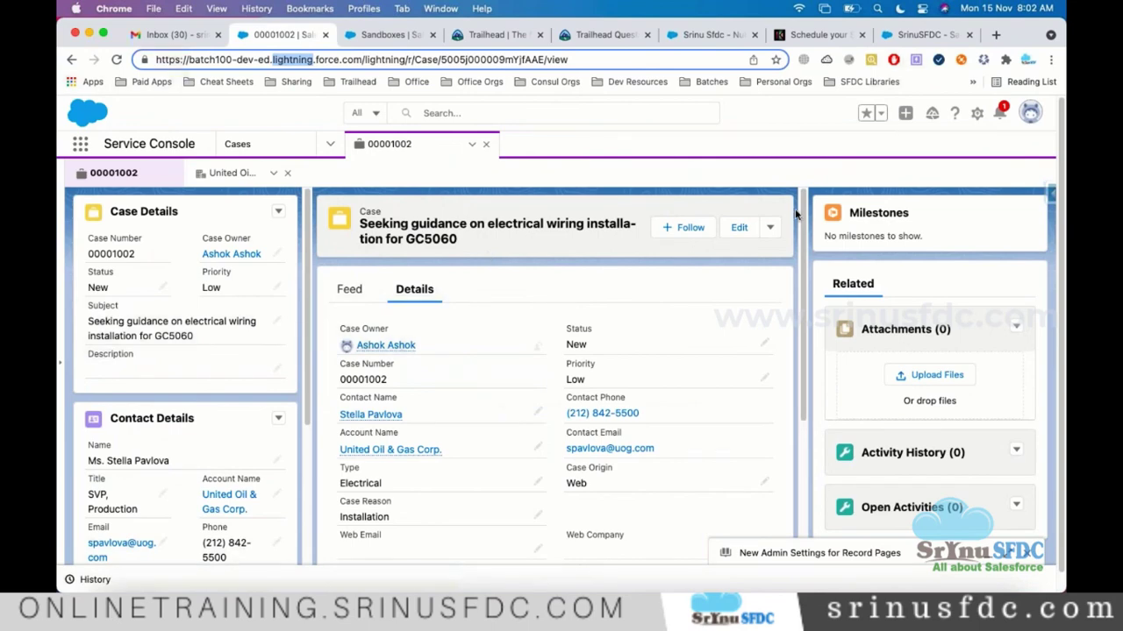
pyautogui.click(905, 37)
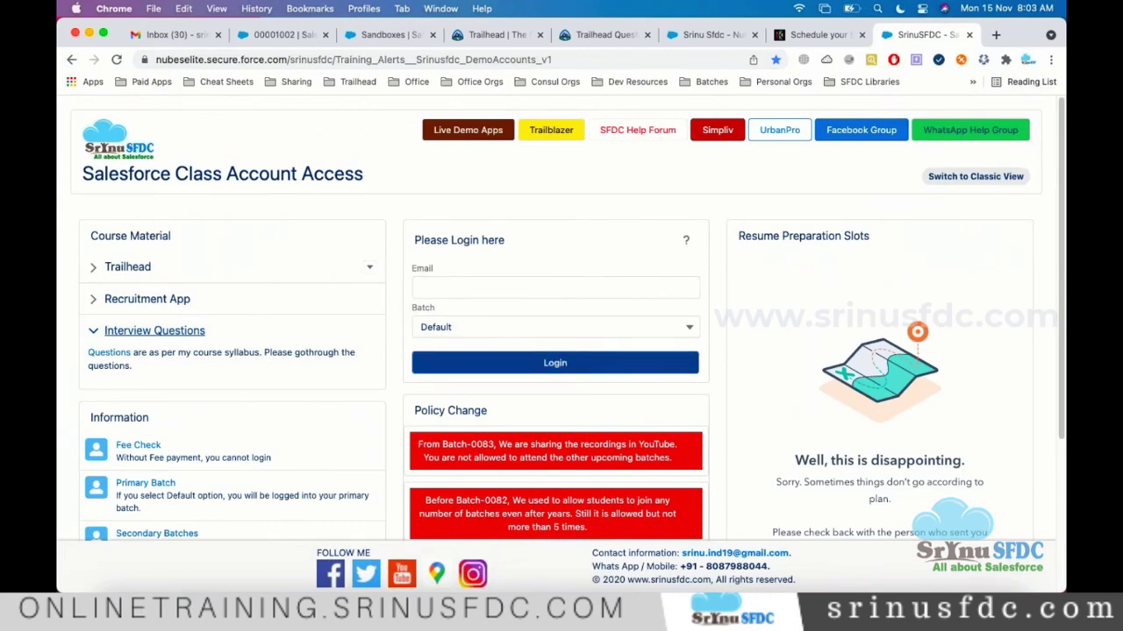
pyautogui.scroll(-5, 576, 350)
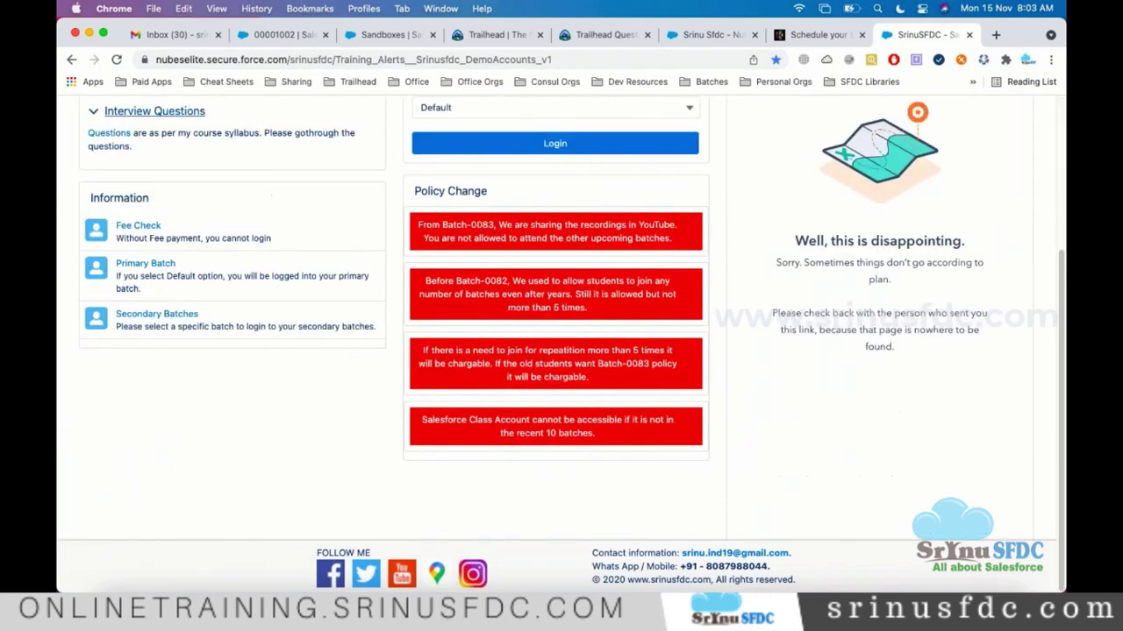
pyautogui.scroll(5, 486, 356)
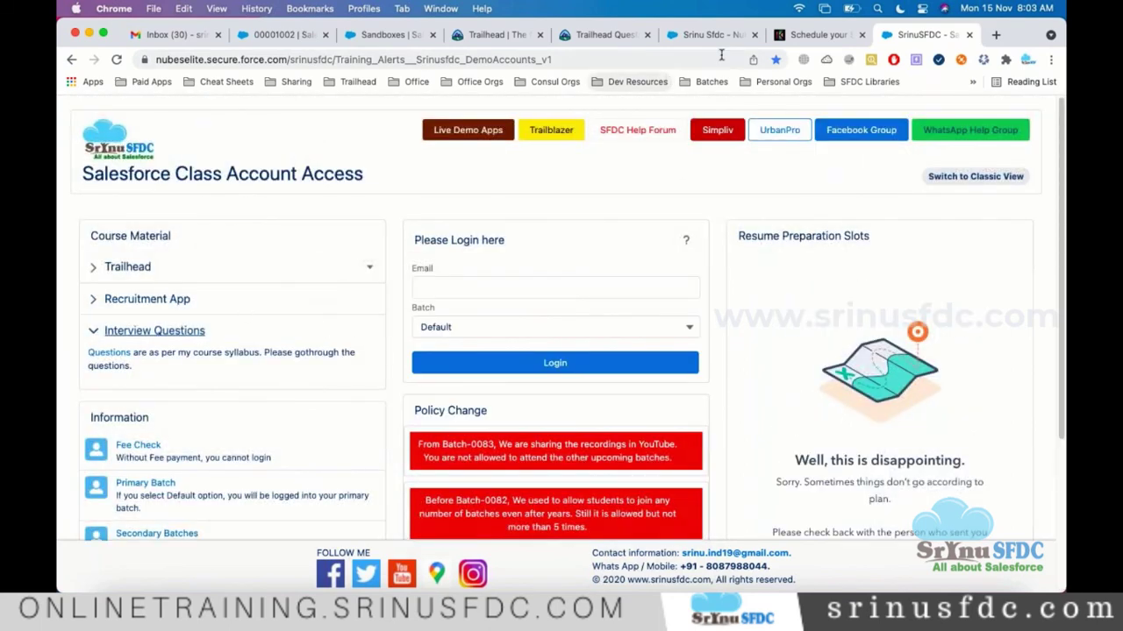
# Step: Return to the Trailhead Quests page, highlight the Be Super, Get Set Quest description again and open that quest
pyautogui.click(618, 40)
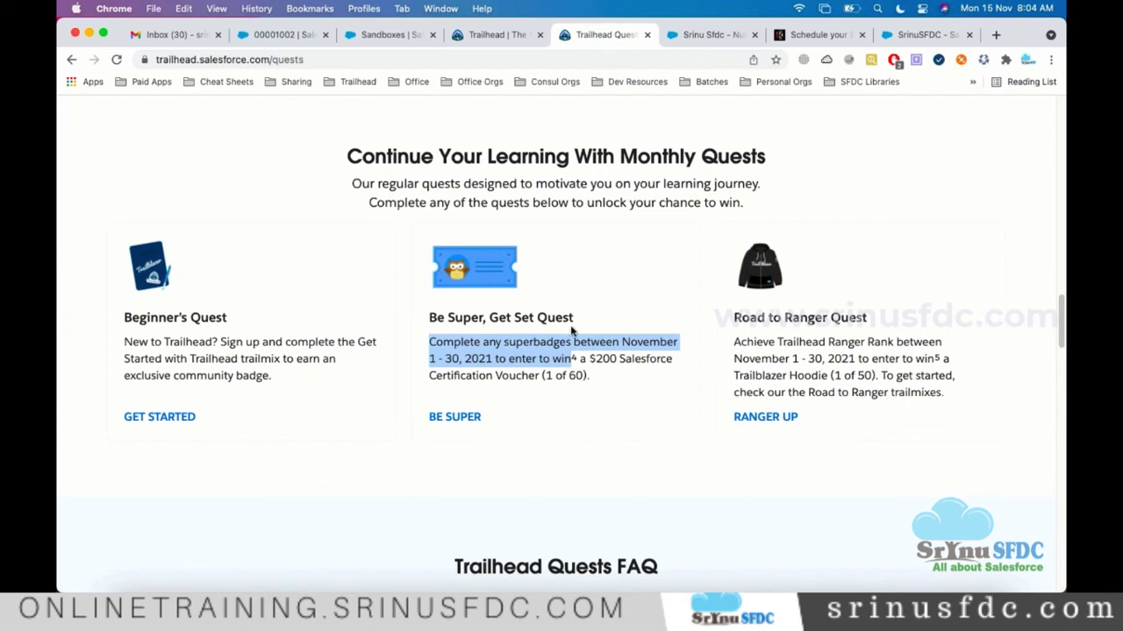
pyautogui.tripleClick(584, 354)
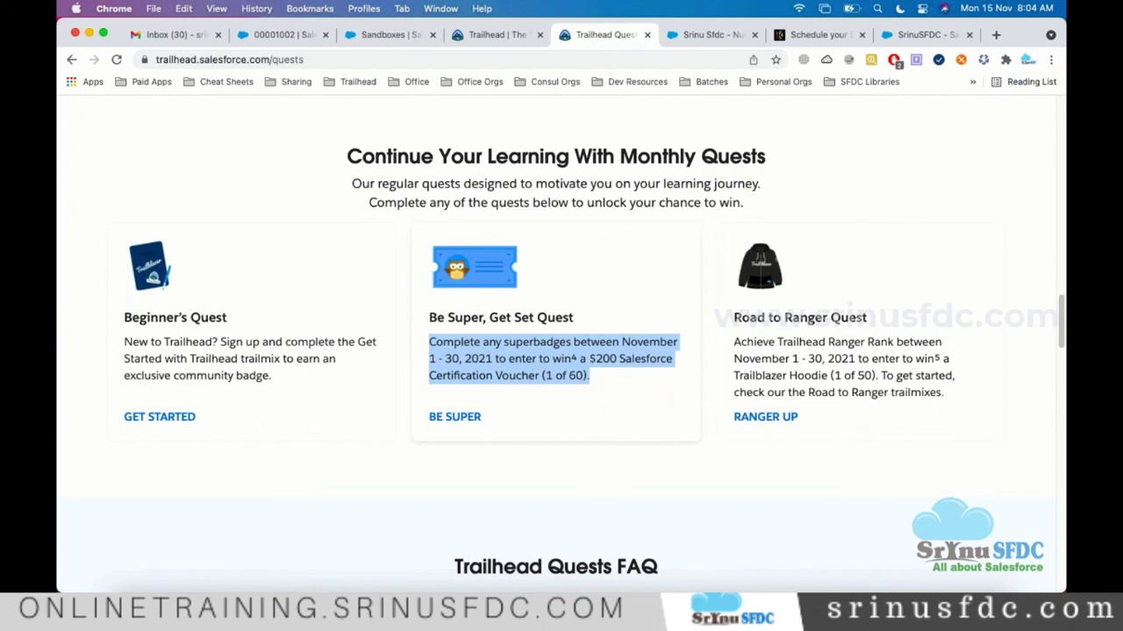
pyautogui.click(586, 416)
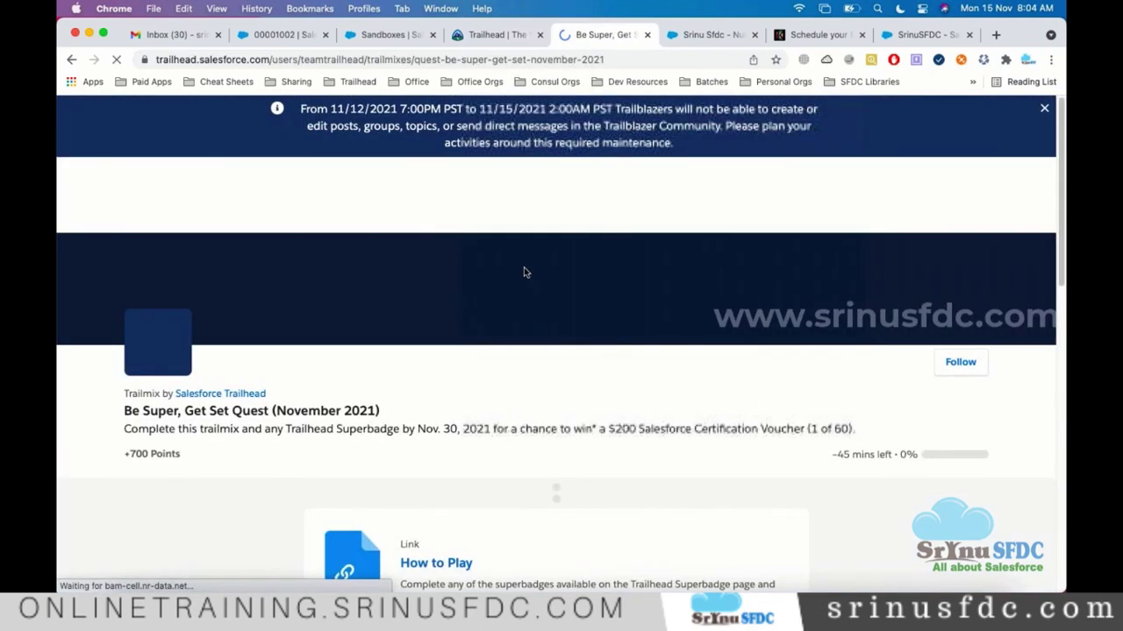
# Step: Examine the Be Super, Get Set Quest (November 2021) trailmix, highlighting its line about the $200 Salesforce Certification Voucher
pyautogui.scroll(-10, 543, 267)
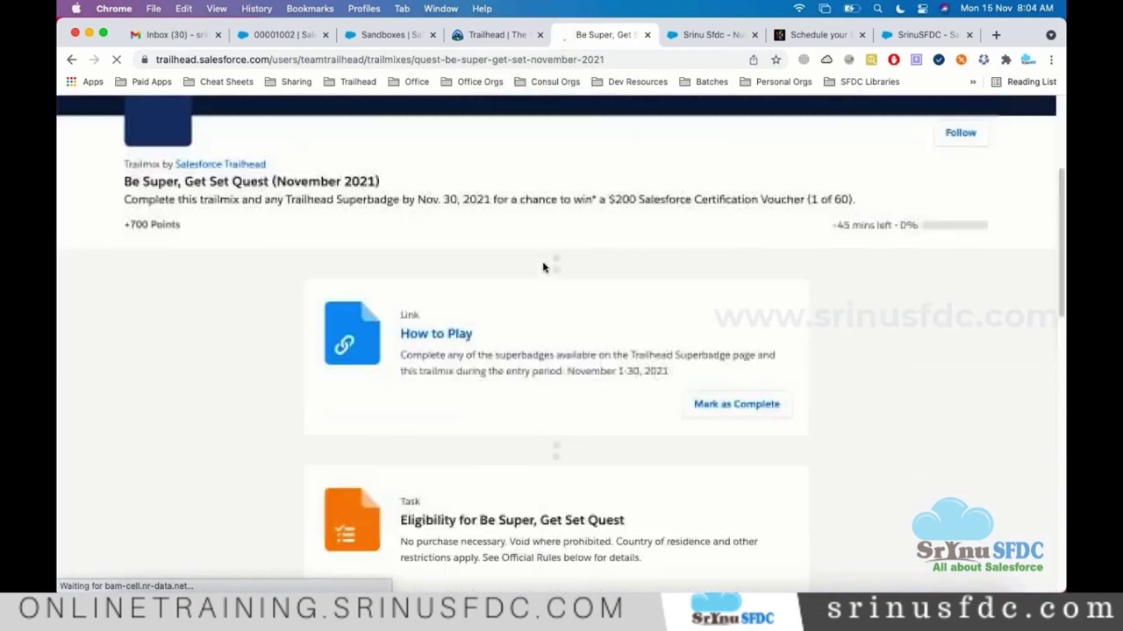
pyautogui.scroll(10, 543, 267)
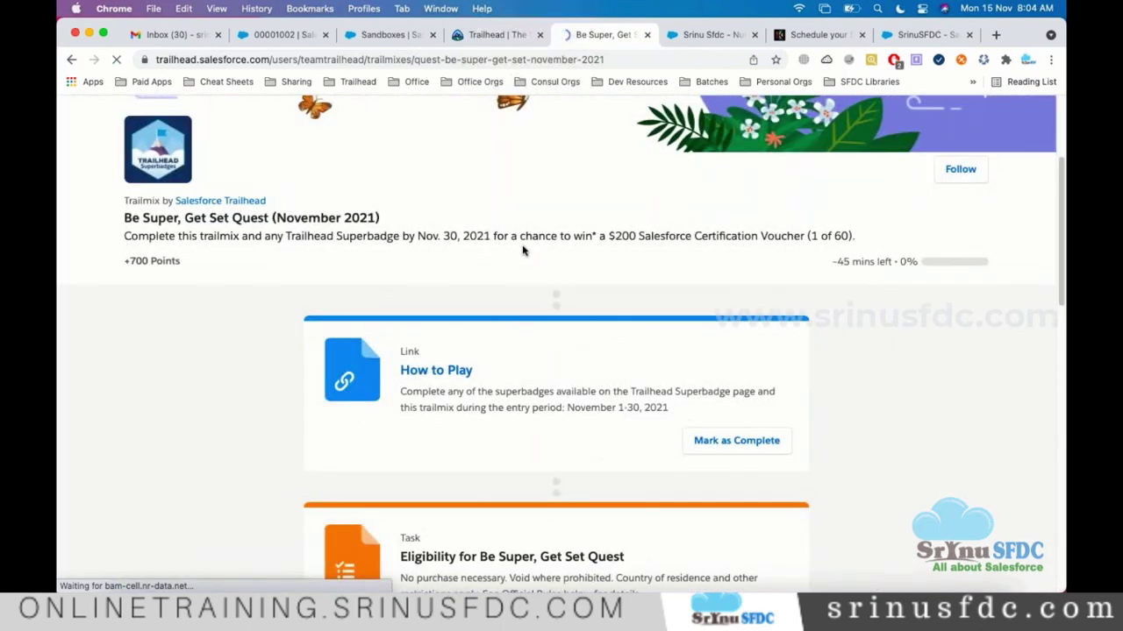
pyautogui.scroll(3, 521, 249)
pyautogui.click(276, 219)
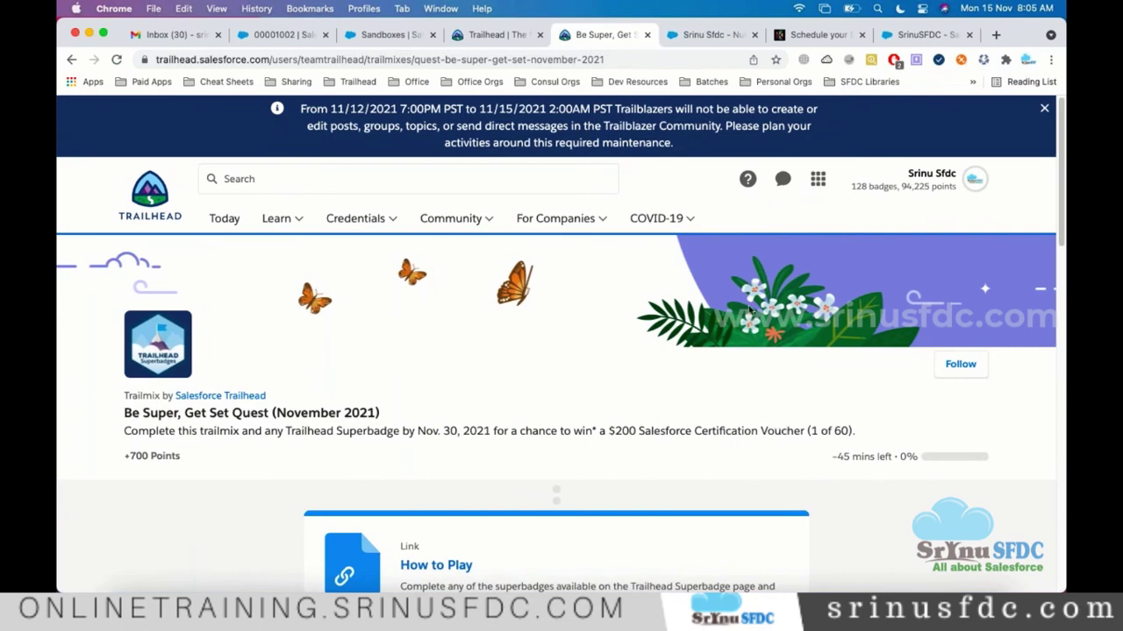
pyautogui.tripleClick(820, 433)
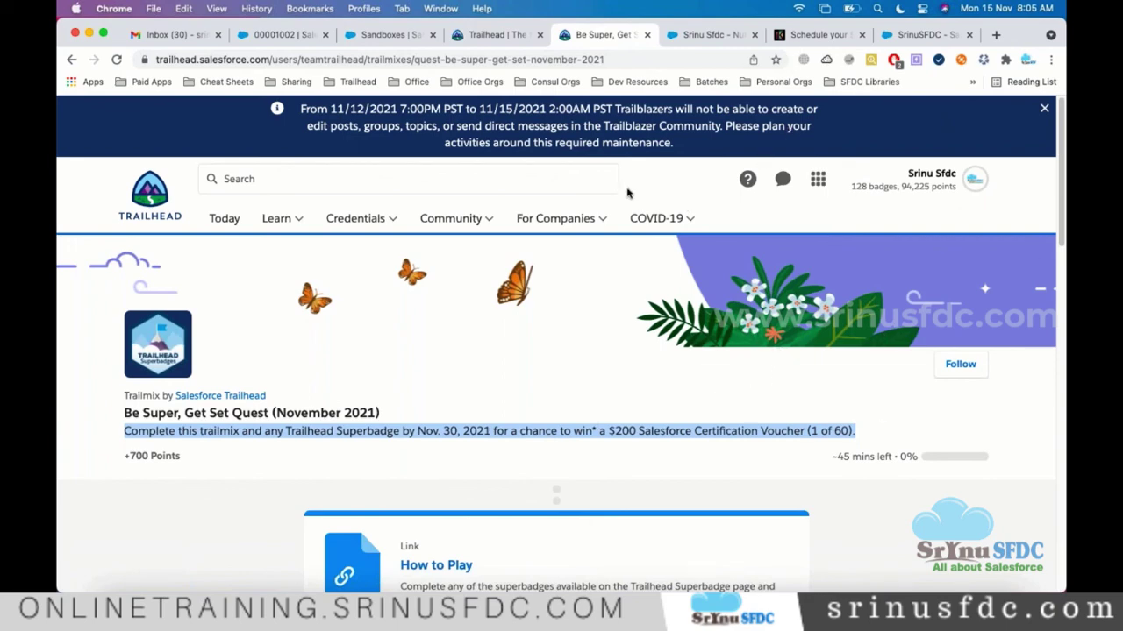
pyautogui.click(687, 178)
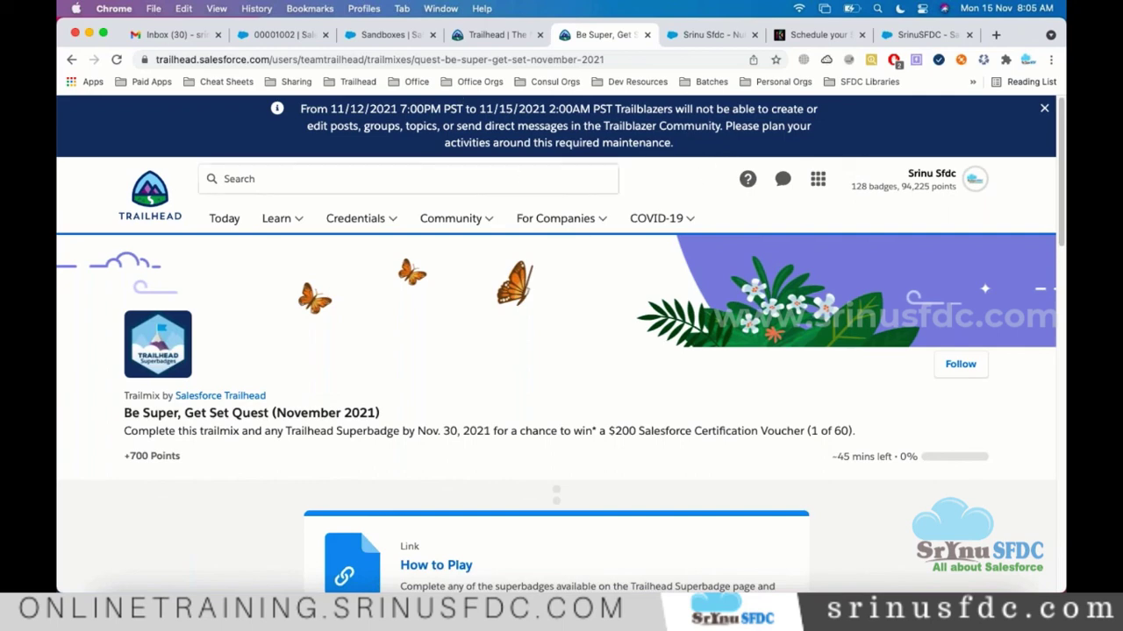
pyautogui.scroll(-3, 934, 444)
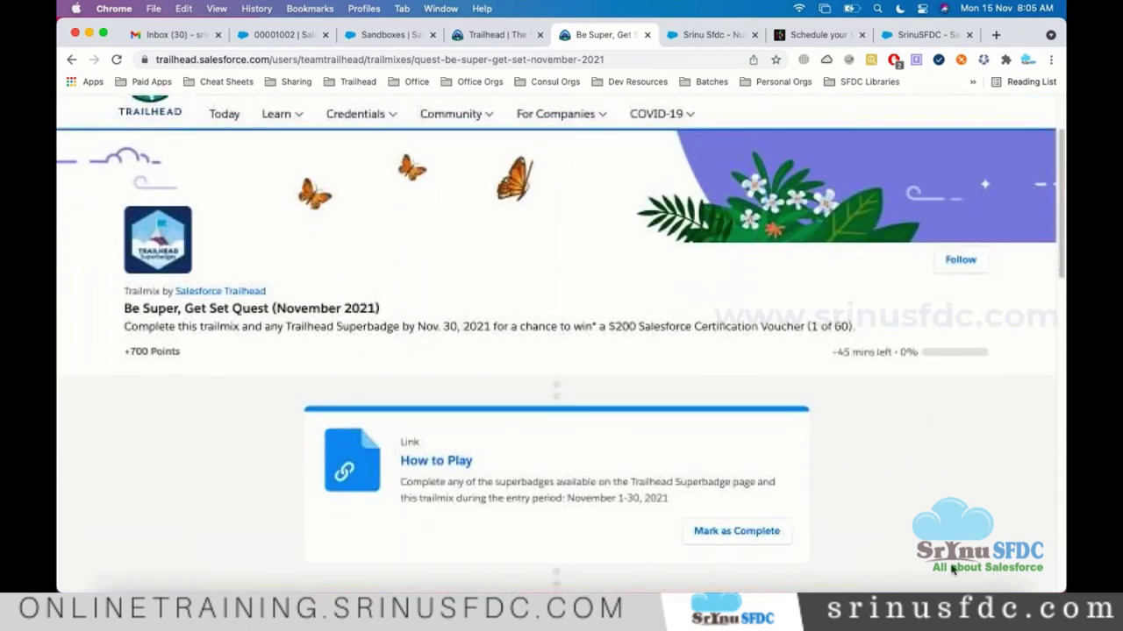